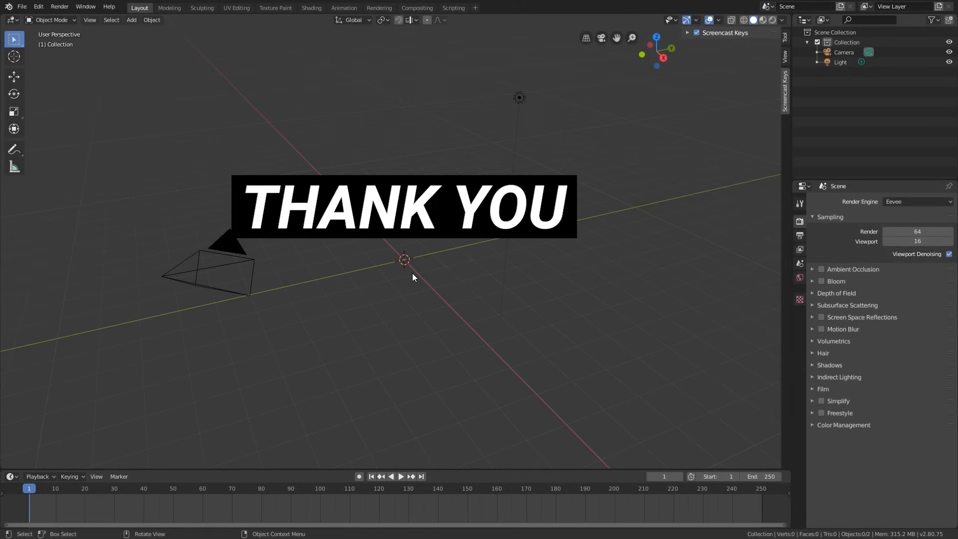
- Add a mesh circle at the scene origin
middle_click_drag(412, 274, 433, 317)
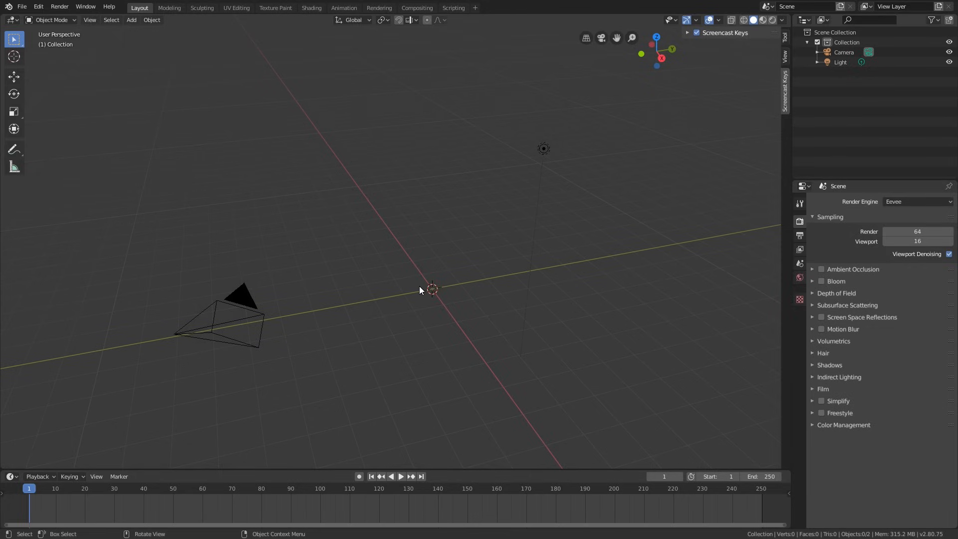
mouse_move(419, 287)
middle_mouse_down("shift")
mouse_move(427, 312)
mouse_move(419, 305)
middle_mouse_up("shift")
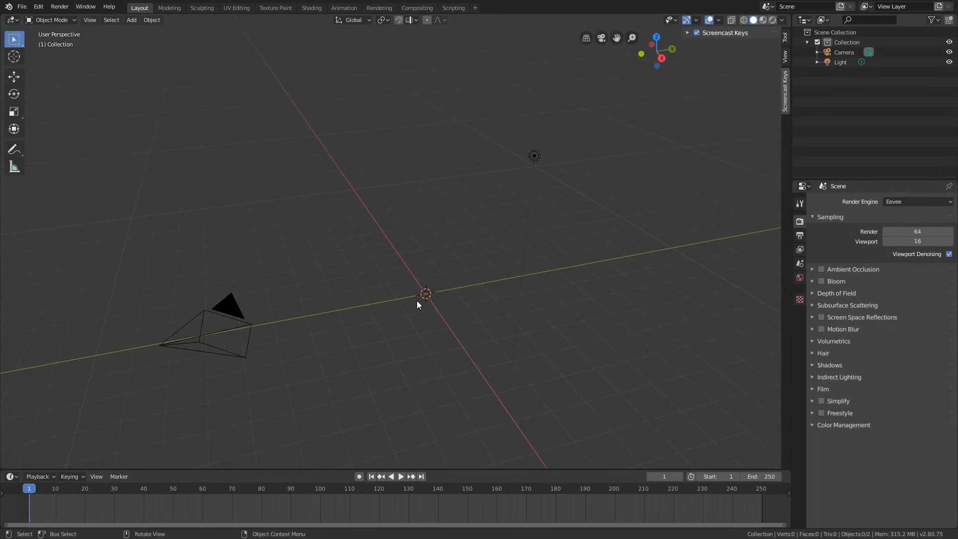
key("shift+a")
mouse_move(417, 302)
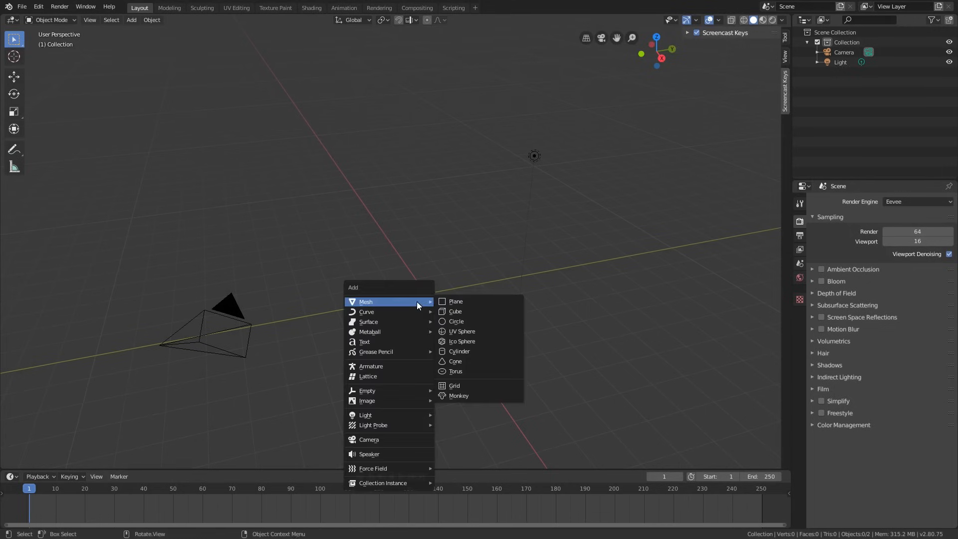
left_click(456, 322)
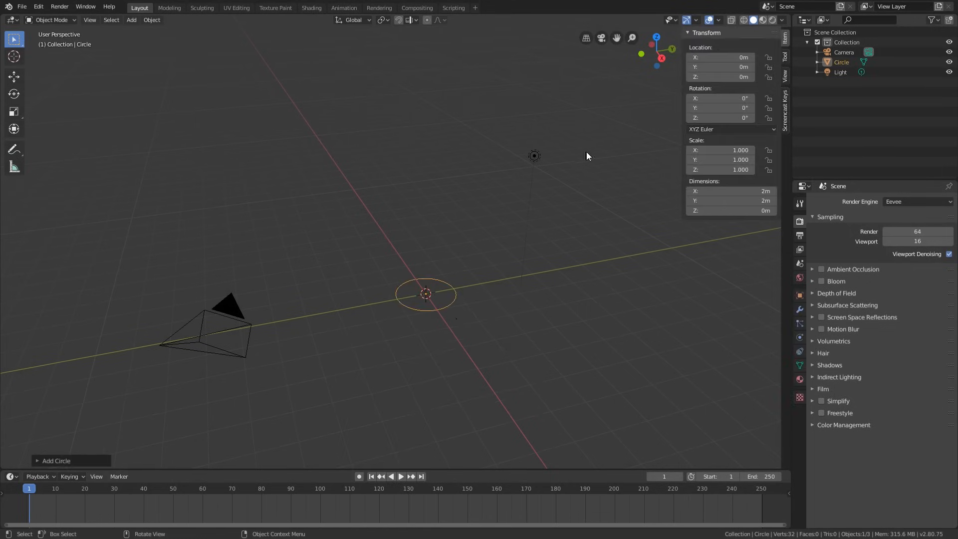
left_click(784, 98)
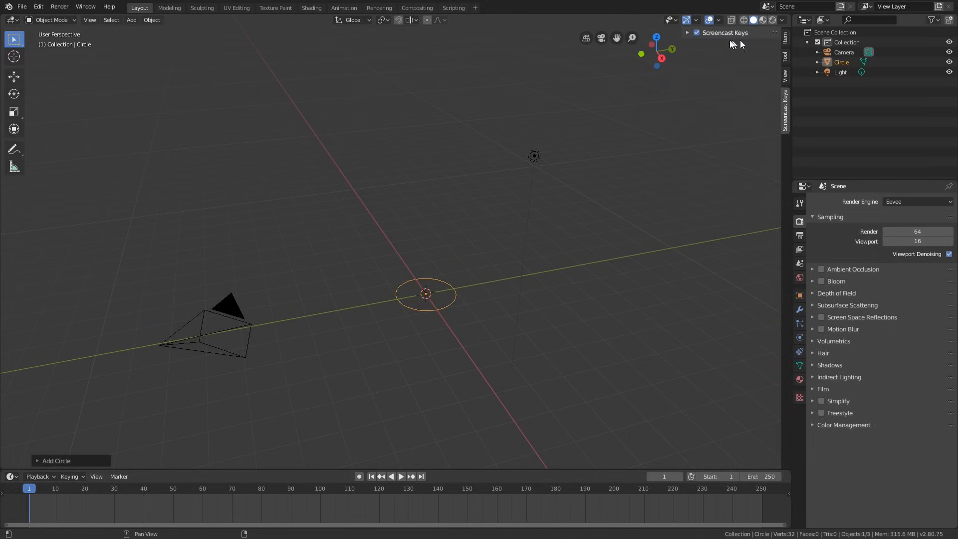
left_click(704, 33)
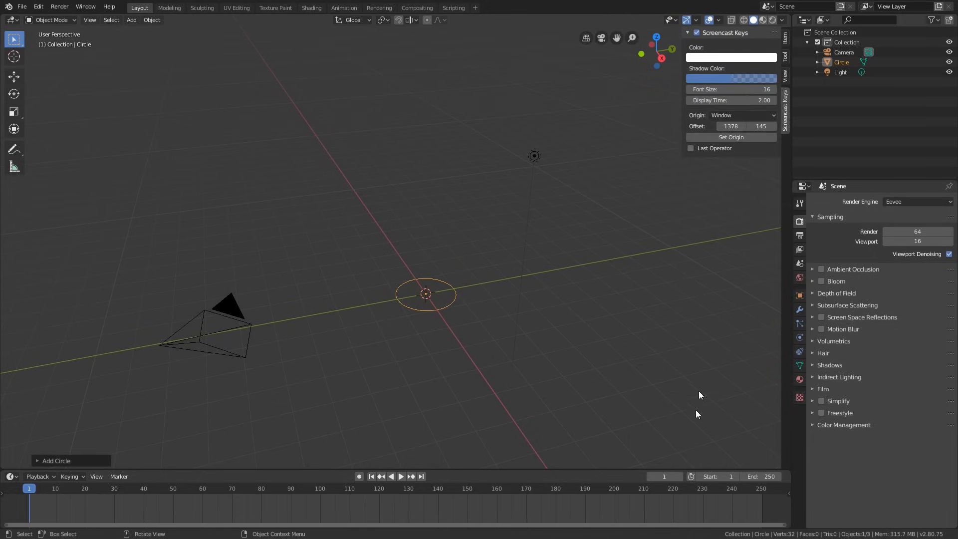
left_click(784, 38)
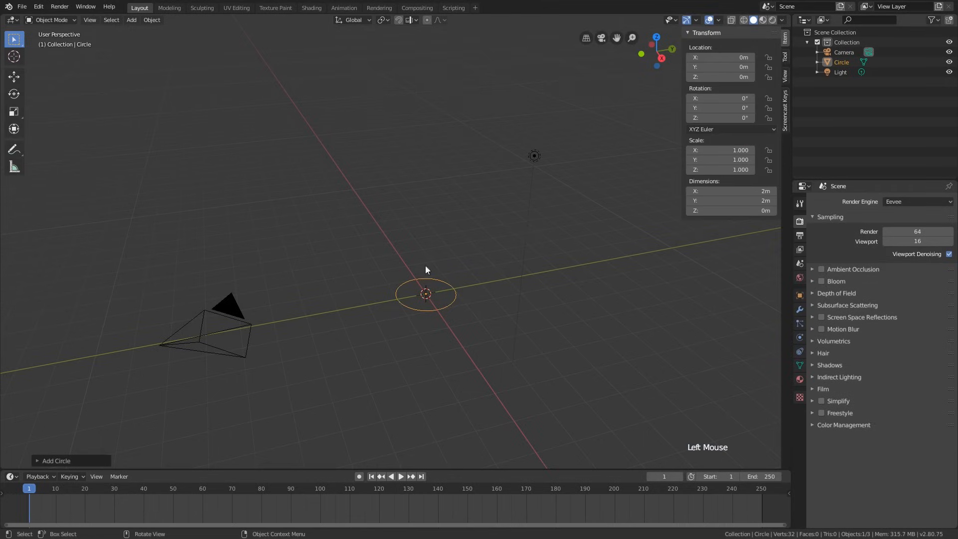
- Extrude the circle's vertices straight up 1 m in Edit Mode to form an open cylinder wall
mouse_move(425, 266)
middle_mouse_down()
mouse_move(448, 271)
mouse_move(441, 275)
middle_mouse_up()
middle_click_drag(440, 274, 411, 309)
scroll(411, 309, "up", 2)
key("Tab")
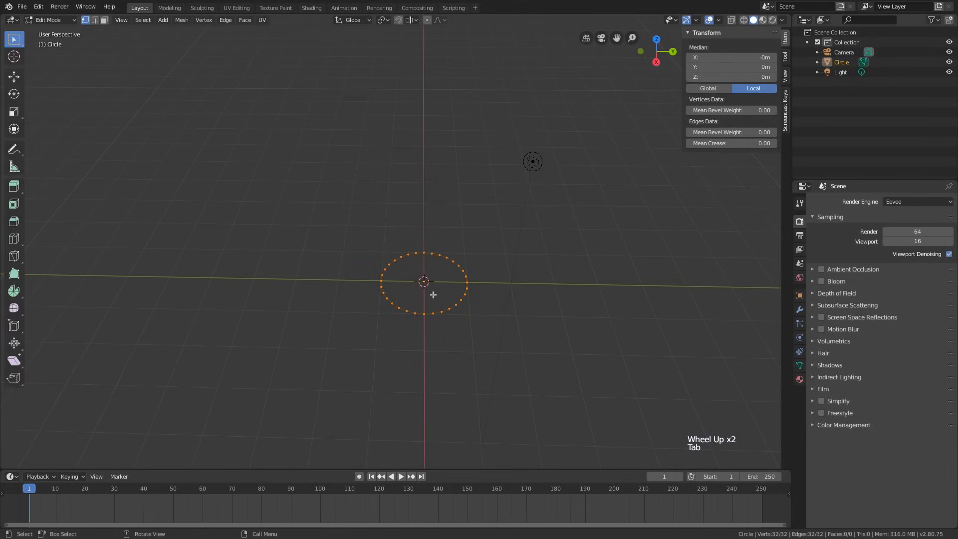
key("KP_Decimal")
key("KP_1")
scroll(433, 295, "down", 4)
middle_click_drag(433, 295, 469, 337, "shift")
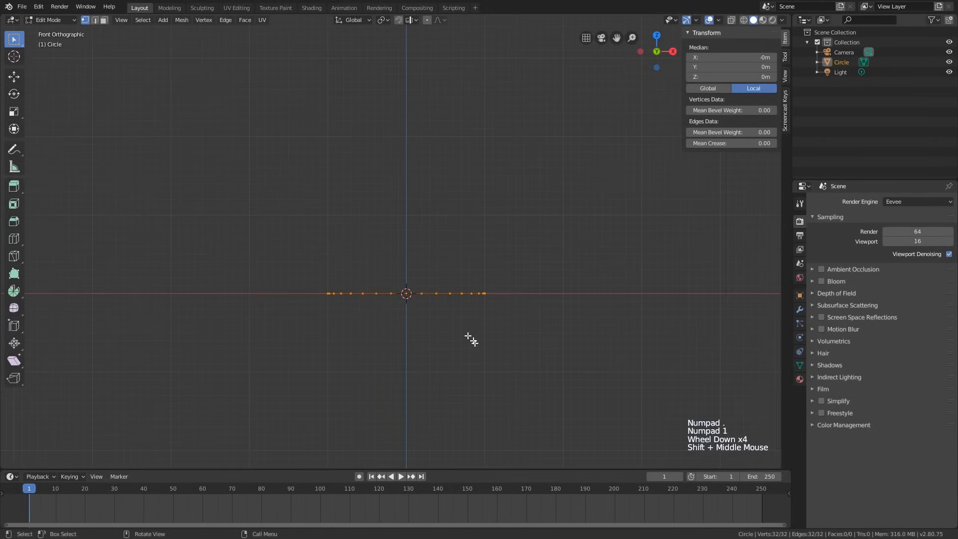
key("e")
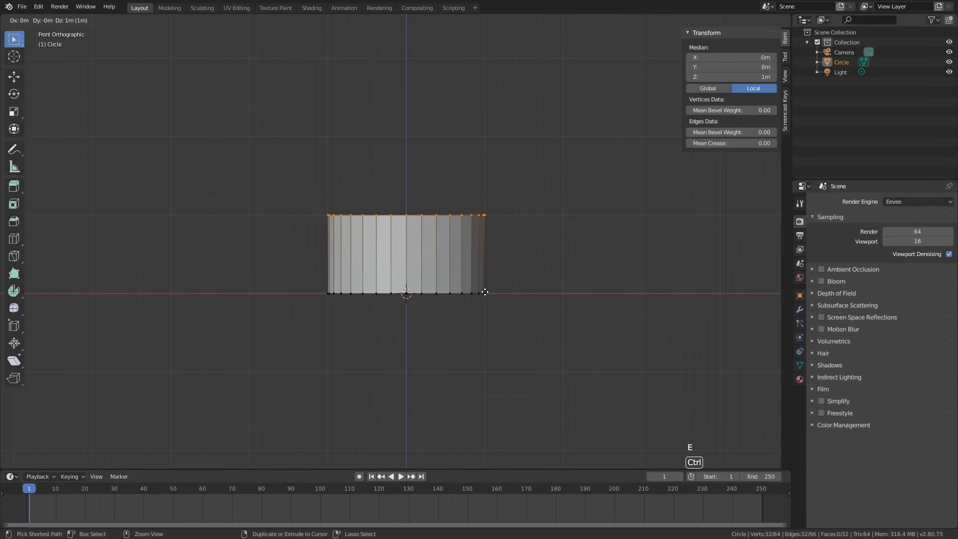
left_click(495, 270)
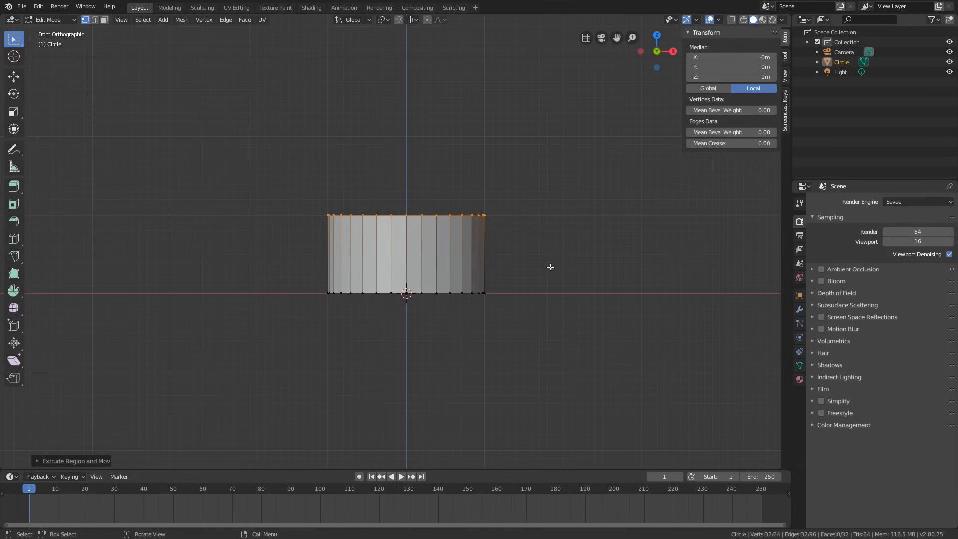
- Extrude the cylinder's top edge loop inward, scaled to about 0.90, to form a flat shoulder
middle_click_drag(557, 252, 577, 263)
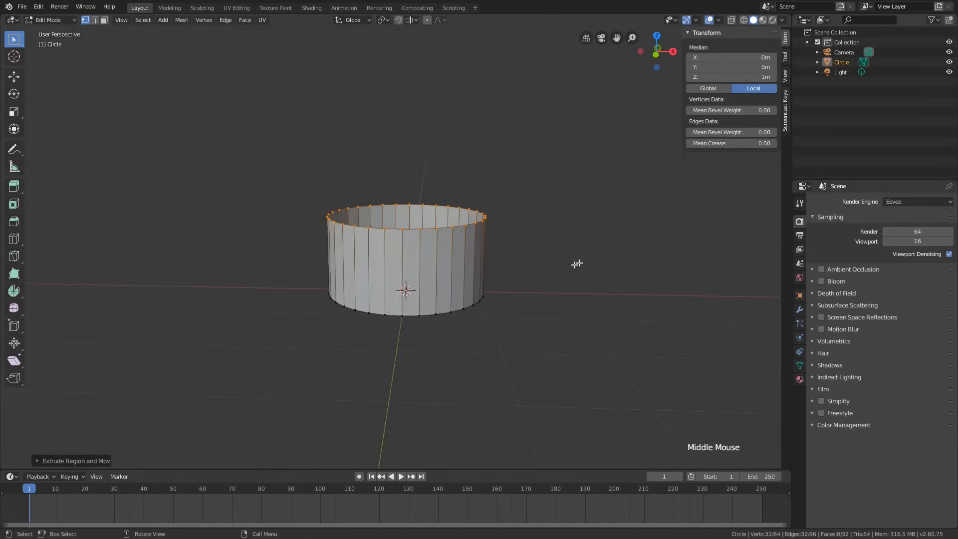
key("e")
key("s")
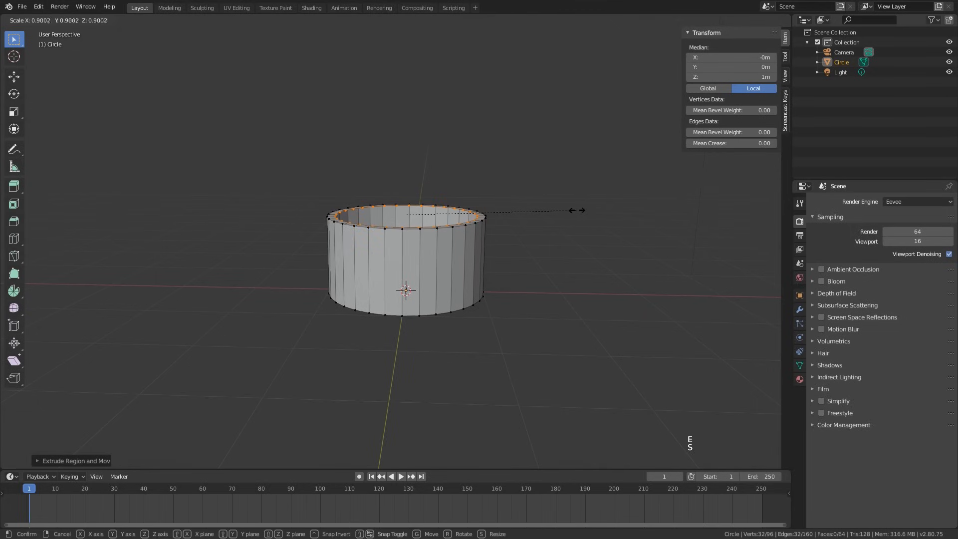
left_click(577, 210)
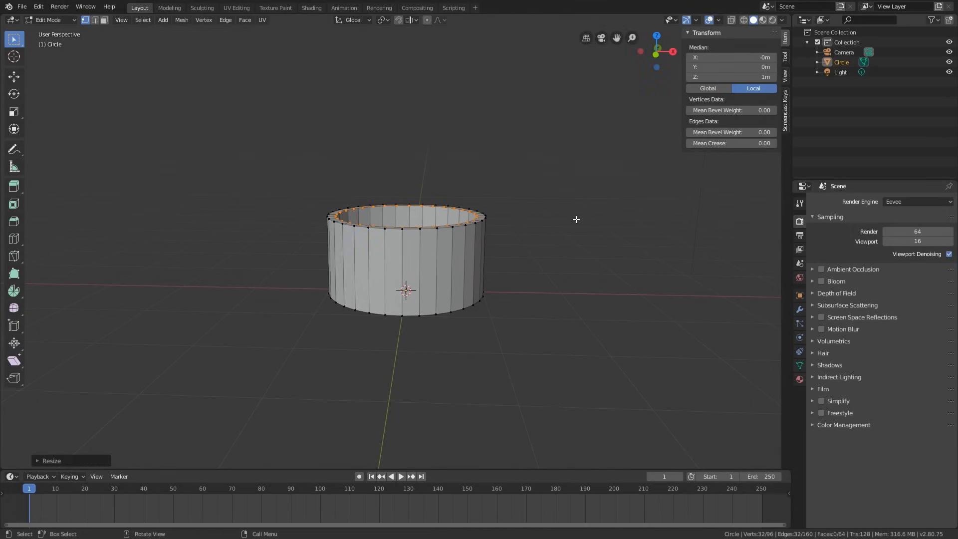
- Extrude the shoulder's inner loop upward about 0.28 m to form a raised lip, working from the front in X-ray
key("KP_Decimal")
key("KP_1")
key("alt+z")
scroll(574, 239, "down", 2)
key("e")
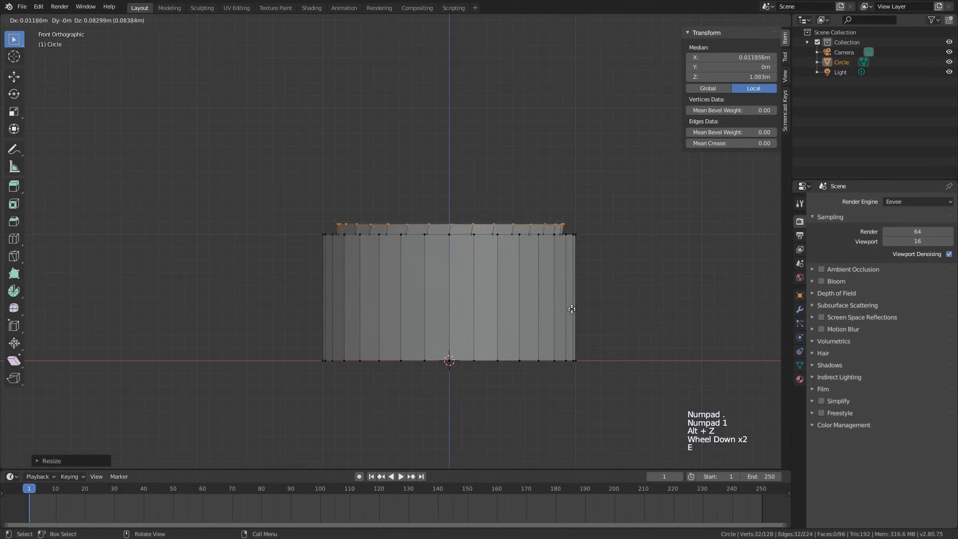
left_click(574, 279)
- Extrude the lip's top loop inward to a scale of about 0.92 and extrude it down about 1.07 m inside the cylinder
key("s")
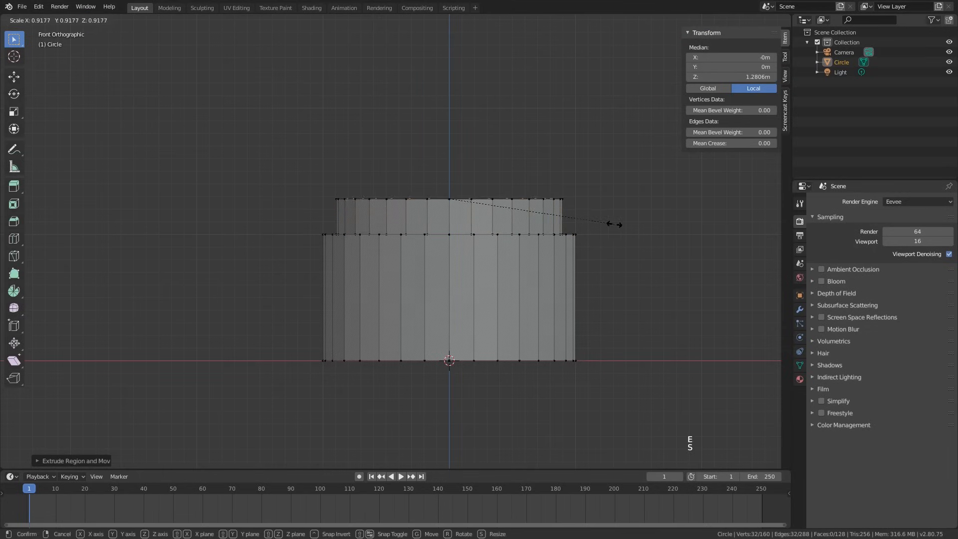
left_click(614, 225)
key("e")
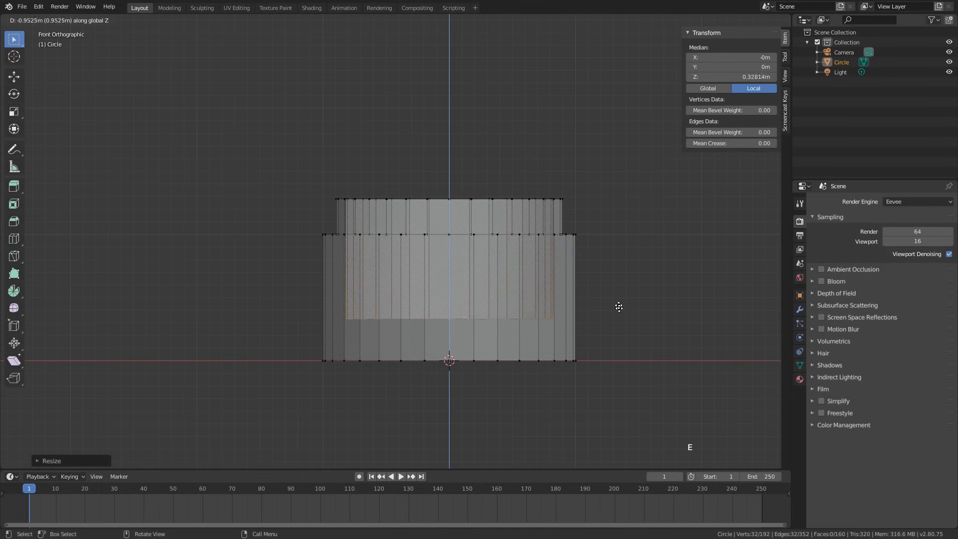
left_click(620, 320)
- Scale the lower loop of the inner wall slightly inward so the inside tapers gently toward the base
key("s")
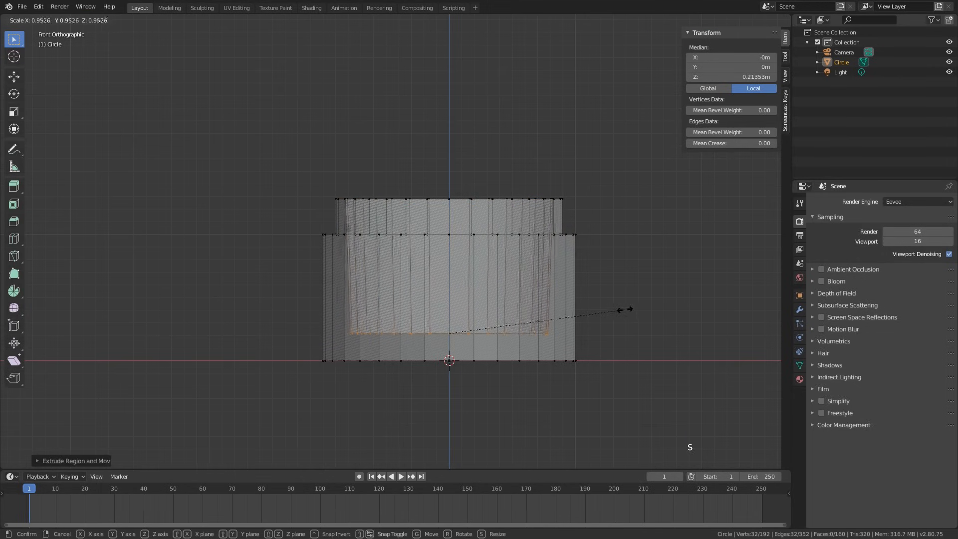
left_click(609, 315)
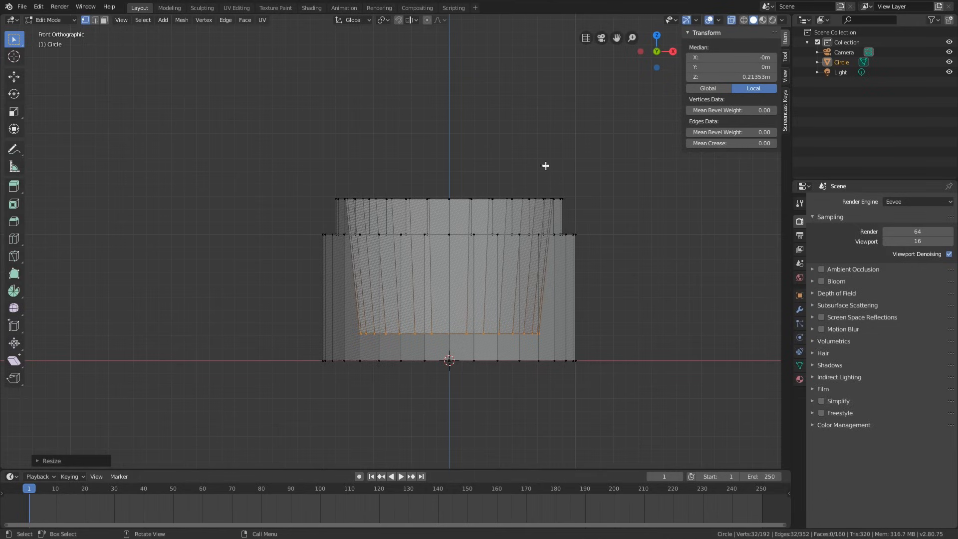
key("s")
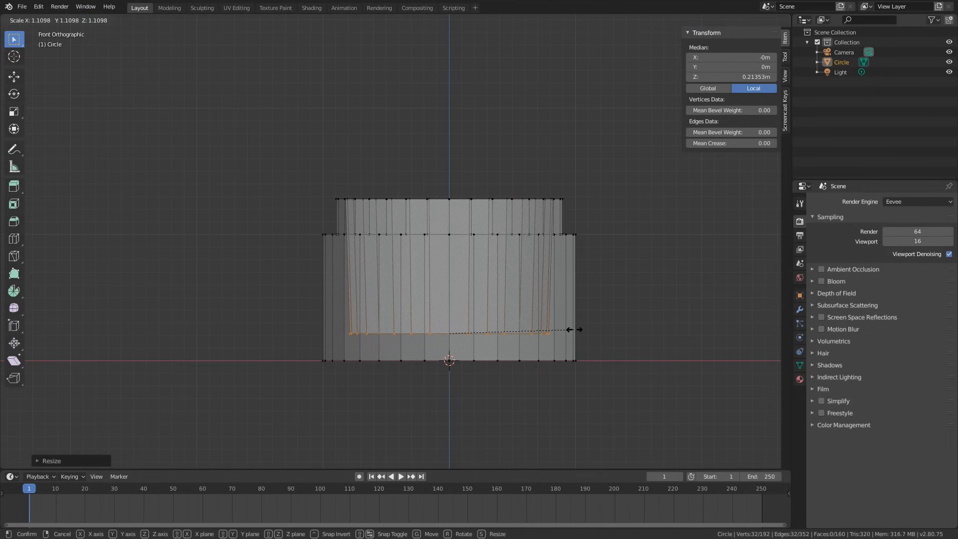
left_click(574, 329)
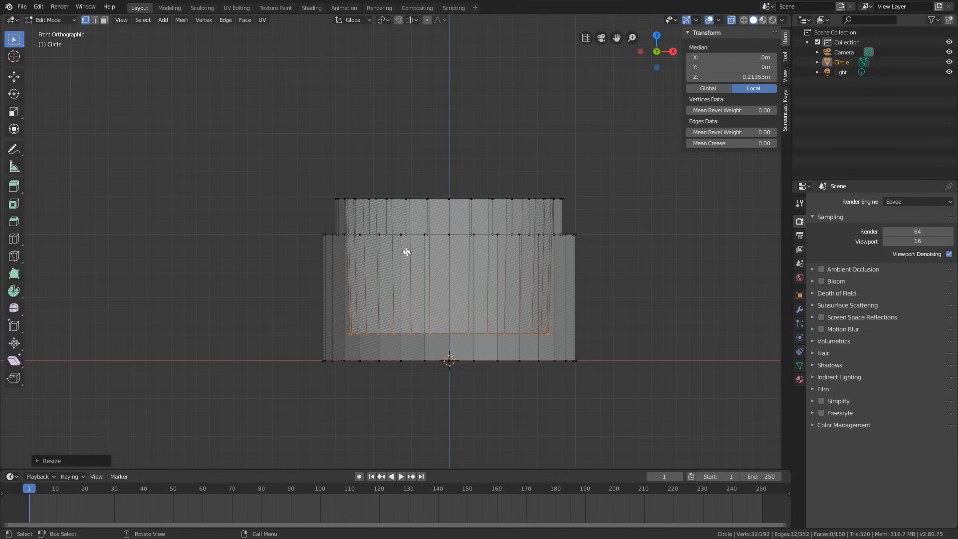
key("c")
middle_click_drag(368, 195, 367, 249)
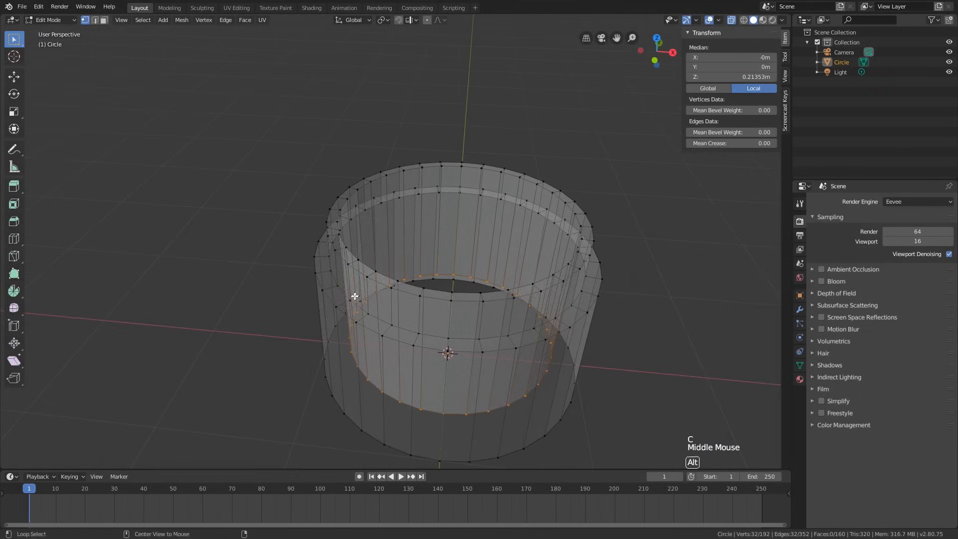
left_click(347, 274, "alt+shift")
key("ctrl+z")
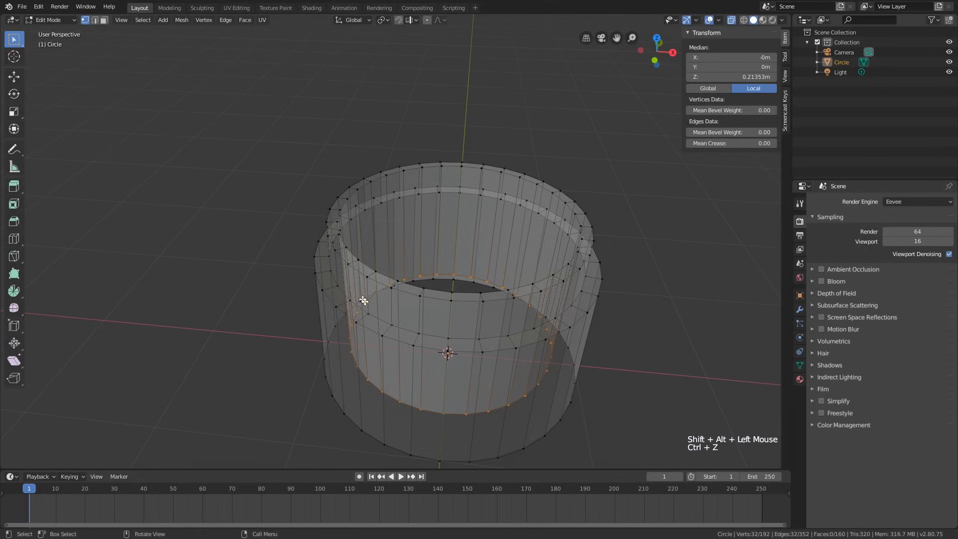
key("z")
right_click(467, 270)
mouse_move(514, 268)
middle_mouse_down()
mouse_move(538, 247)
mouse_move(499, 261)
middle_mouse_up()
key("KP_1")
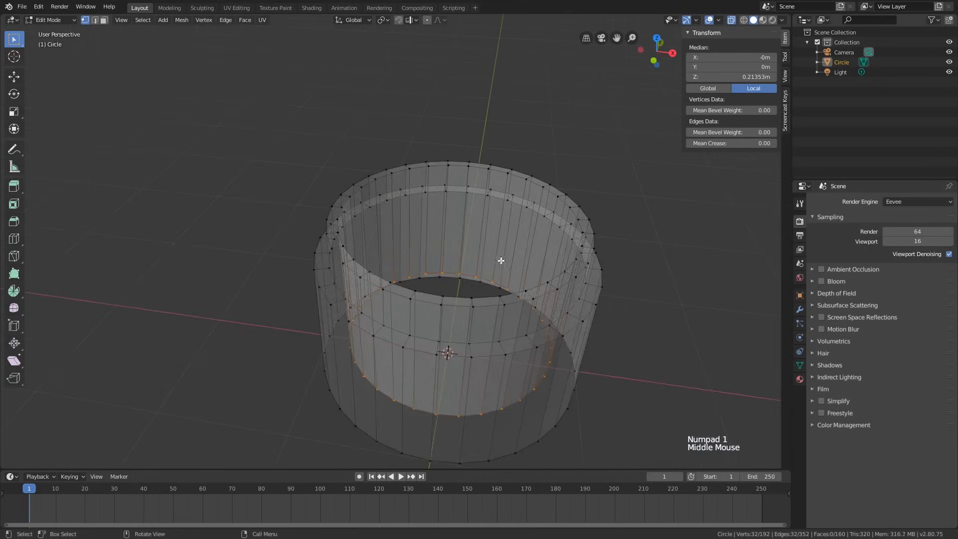
- Select the raised lip and inner wall loops and scale them up slightly in X and Y only, narrowing the shoulder
scroll(332, 295, "up", 2)
key("alt+z")
left_click(366, 302, "alt+shift")
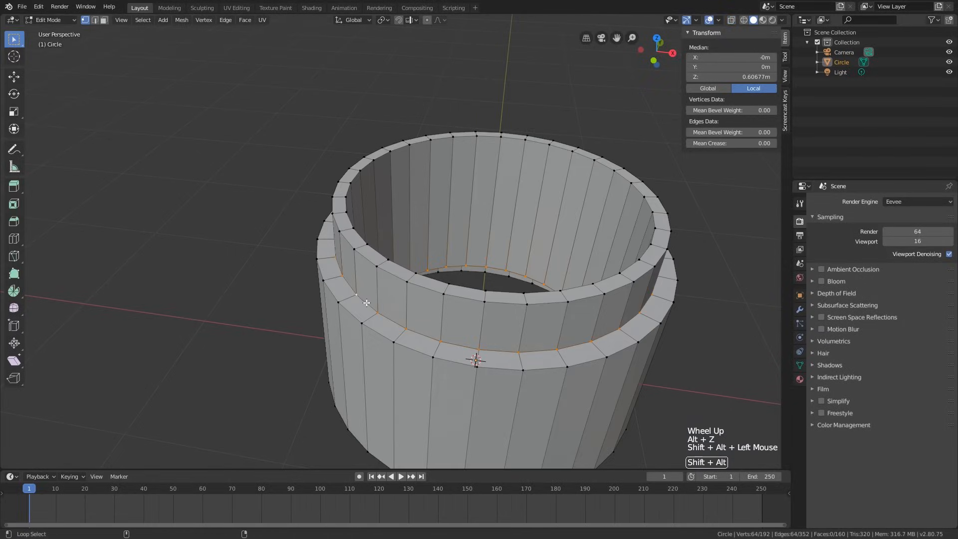
left_click(375, 264, "alt+shift")
left_click(380, 250, "alt+shift")
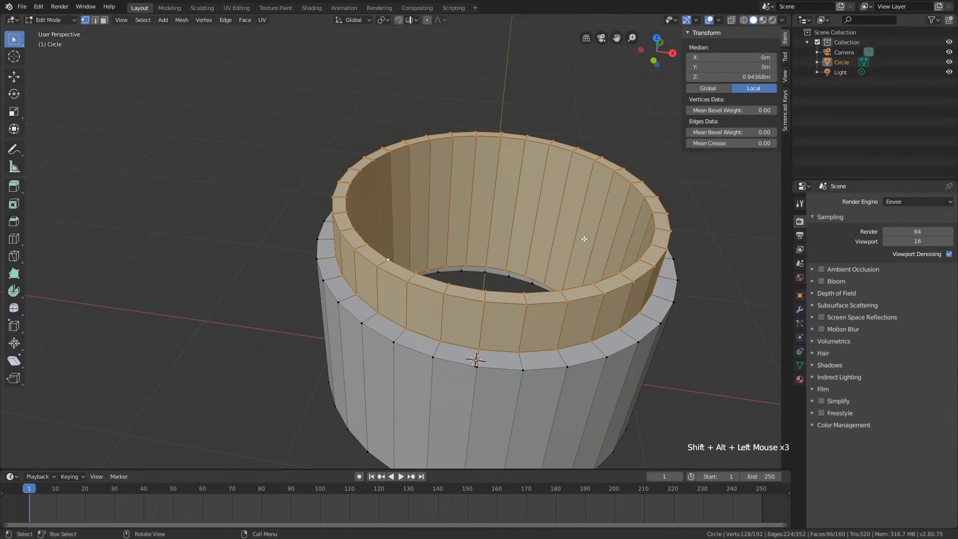
key("s")
key("shift+z")
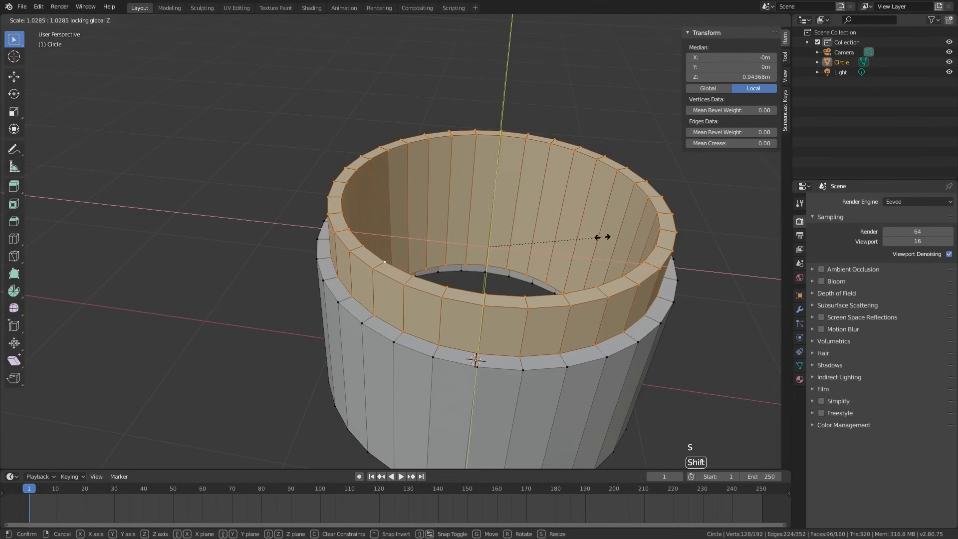
left_click(627, 236)
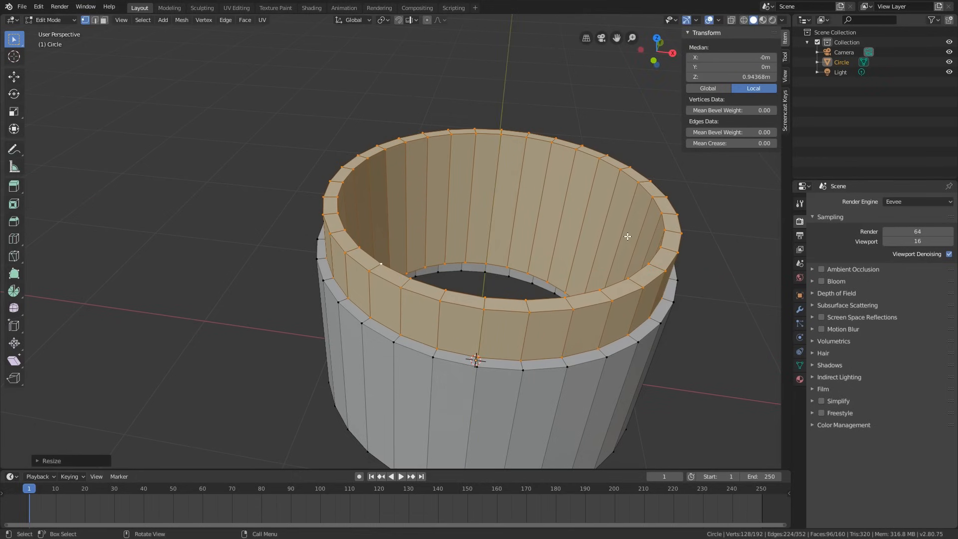
- Select the inner wall's lowest edge loop and fill it with a face to form the inside floor
key("KP_Decimal")
key("KP_1")
key("alt+z")
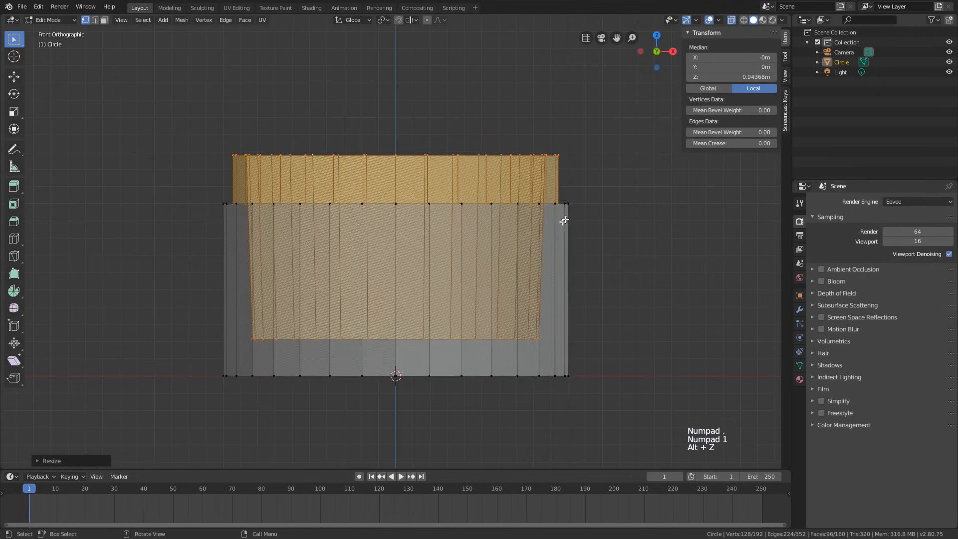
middle_click_drag(564, 221, 505, 317, "shift")
left_click(353, 298, "alt")
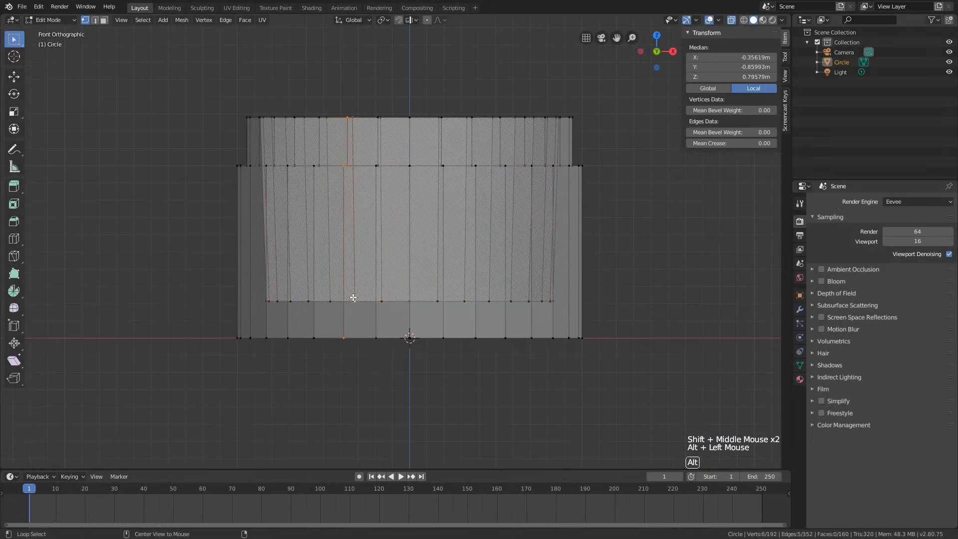
left_click(360, 301, "alt")
middle_click_drag(366, 306, 426, 247)
key("alt+z")
key("f")
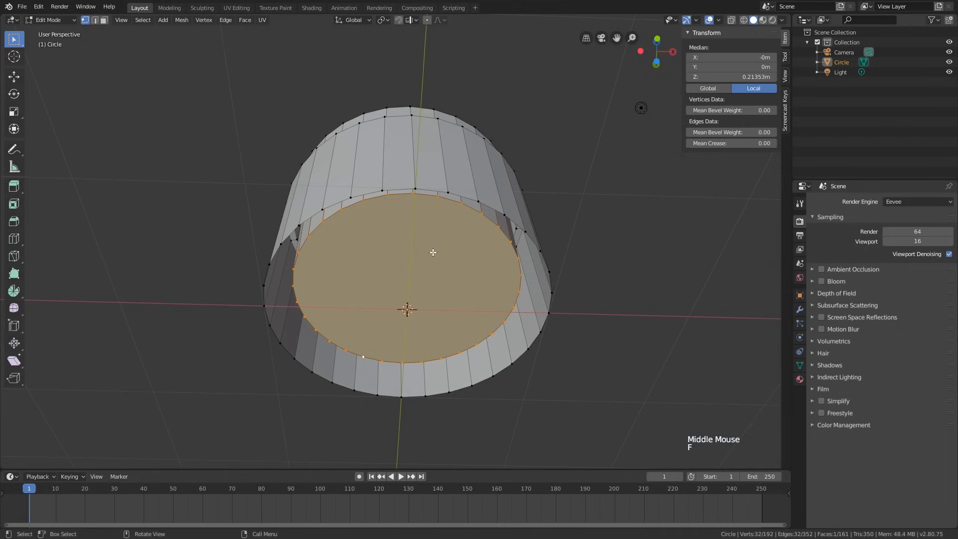
- Fill the outer wall's bottom edge loop with a face and inset it to leave a border ring
left_click(398, 398, "alt")
key("f")
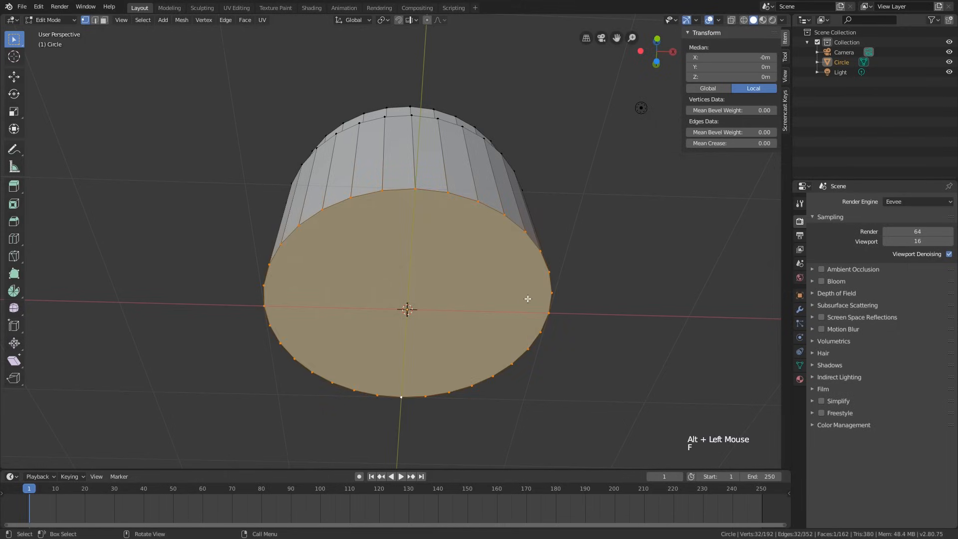
key("i")
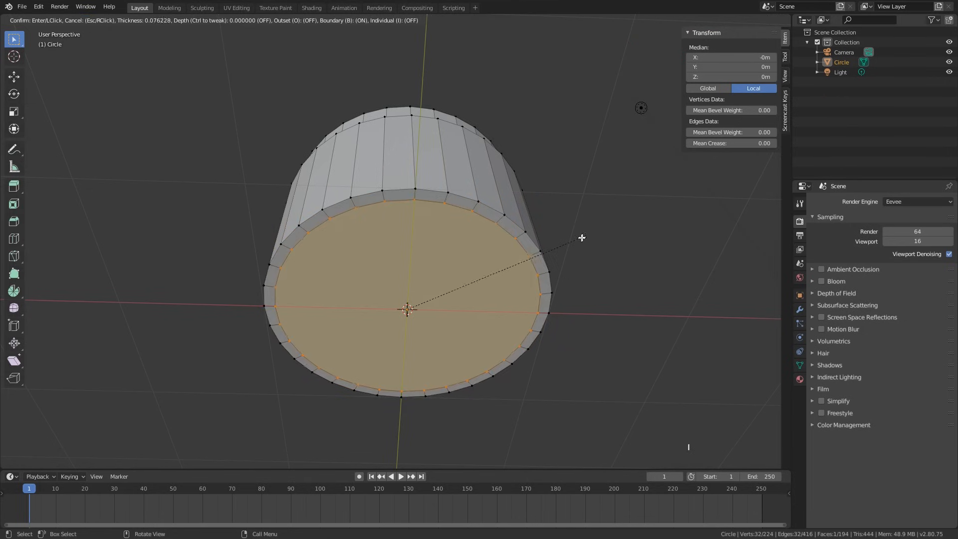
left_click(574, 246)
- Extrude the base's inner face upward about 0.15 m and scale it in slightly to form a tapered recess
key("KP_Decimal")
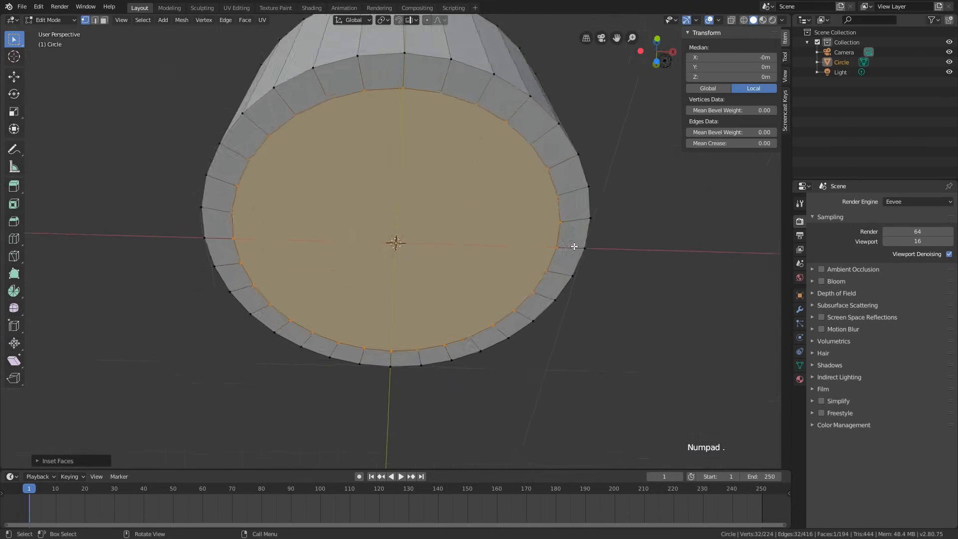
key("KP_1")
key("alt+z")
key("e")
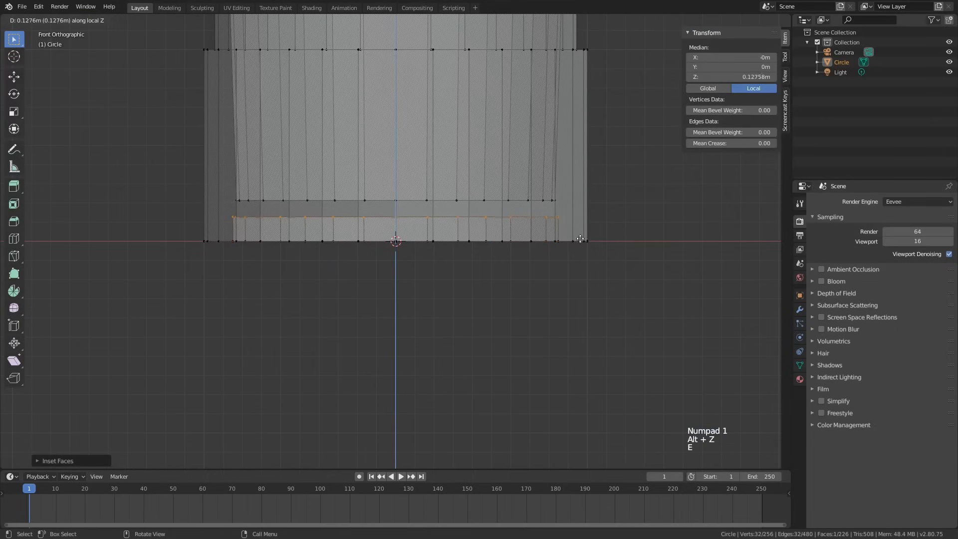
key("s")
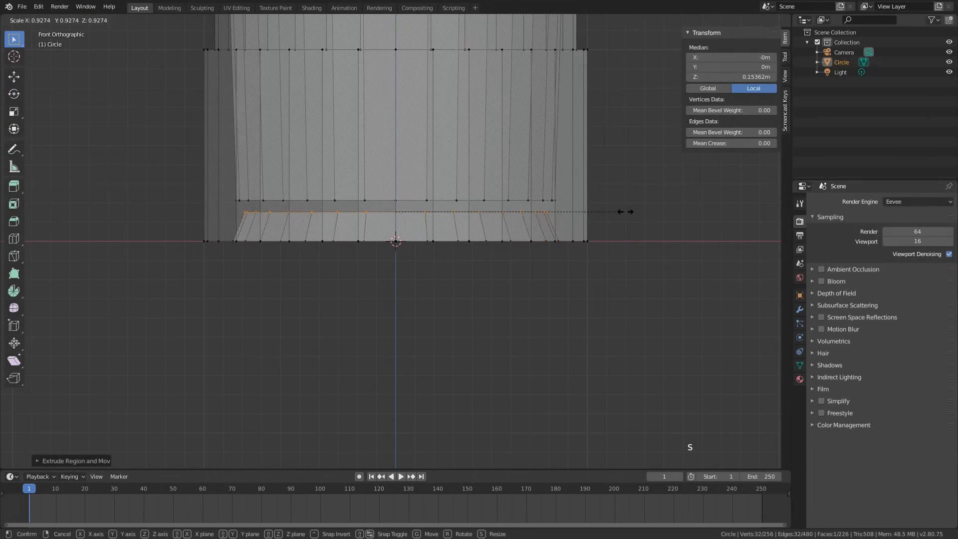
left_click(633, 207)
- Select the inner edge loop of the base's border ring and scale it slightly outward to thin the rim
middle_click_drag(633, 208, 582, 241)
left_click(563, 233, "alt")
key("s")
left_click(582, 240)
key("alt+z")
scroll(580, 266, "down", 2)
key("Tab")
- Add a Bevel modifier to the container and set its limit method to Angle
middle_click_drag(539, 209, 540, 250, "shift")
middle_click_drag(540, 249, 439, 304)
scroll(557, 235, "up", 2)
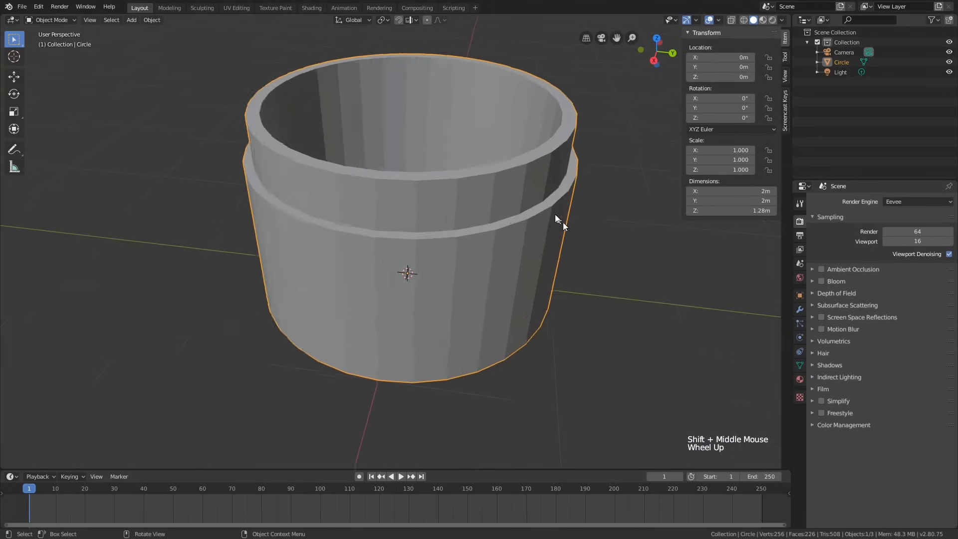
middle_click_drag(548, 236, 530, 221)
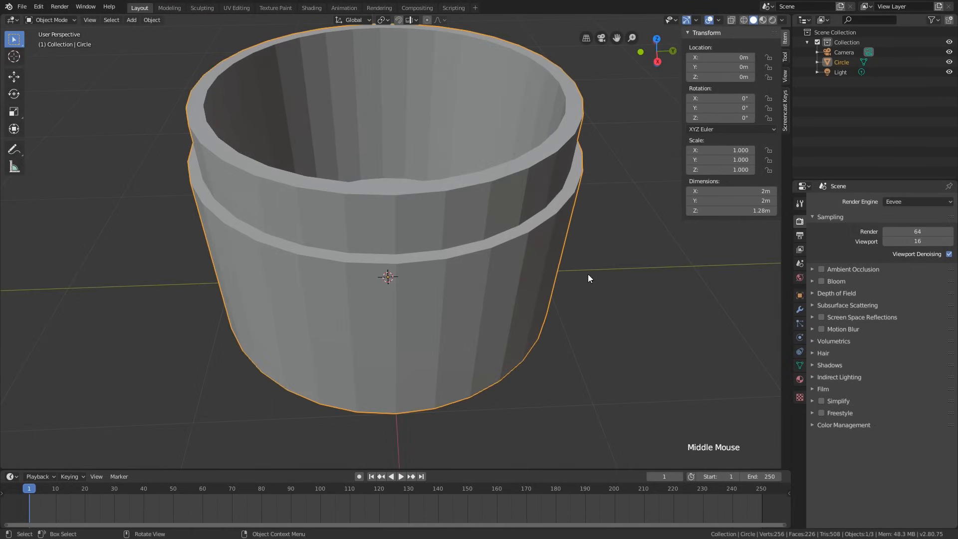
left_click(800, 310)
left_click(818, 202)
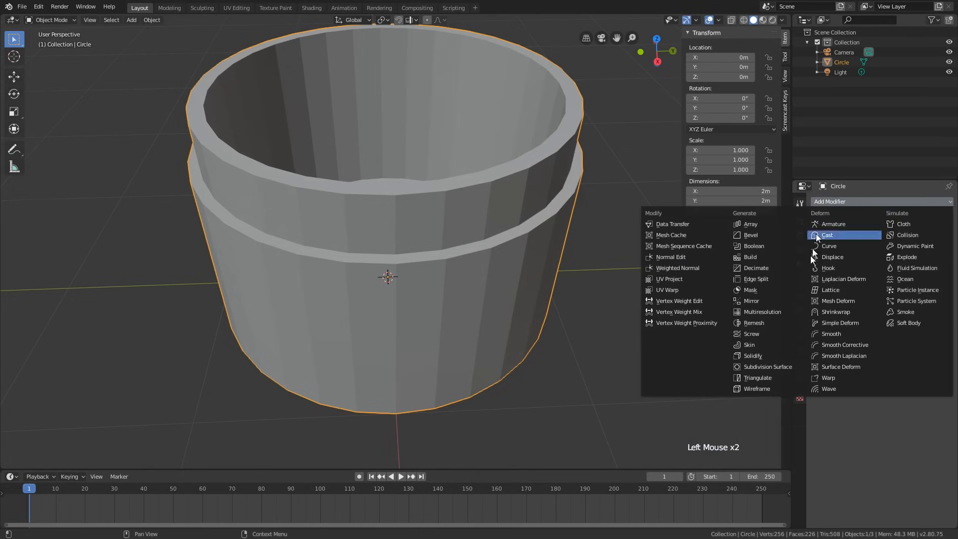
left_click(763, 238)
middle_click_drag(610, 341, 469, 282, "shift")
left_click(436, 316)
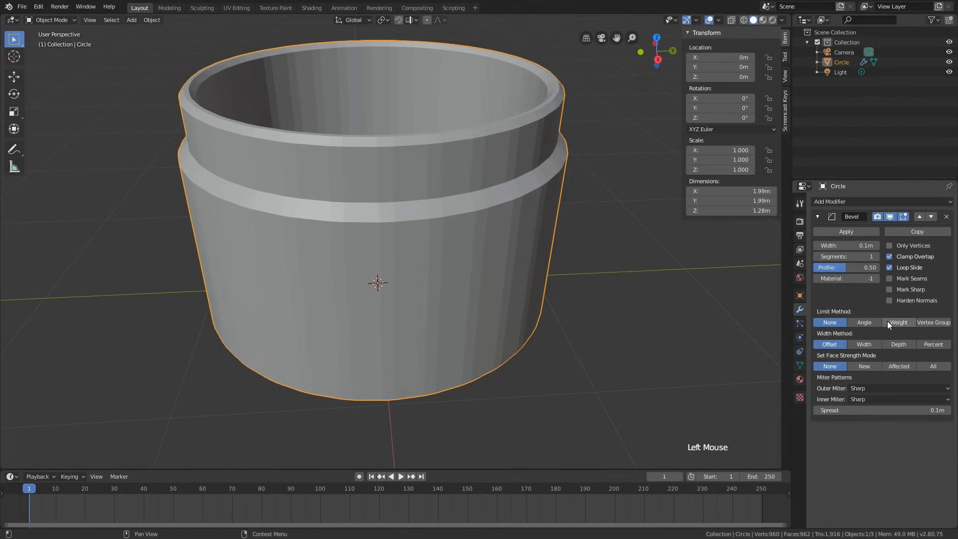
left_click(870, 322)
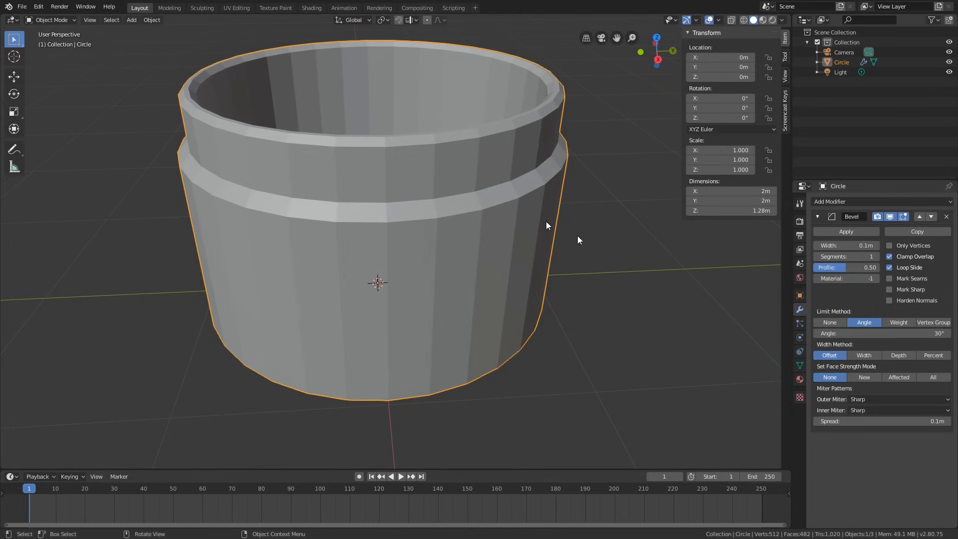
- Set the Bevel modifier's width to 0.014 m and its segments to 3
left_click_drag(865, 245, 845, 245, "shift")
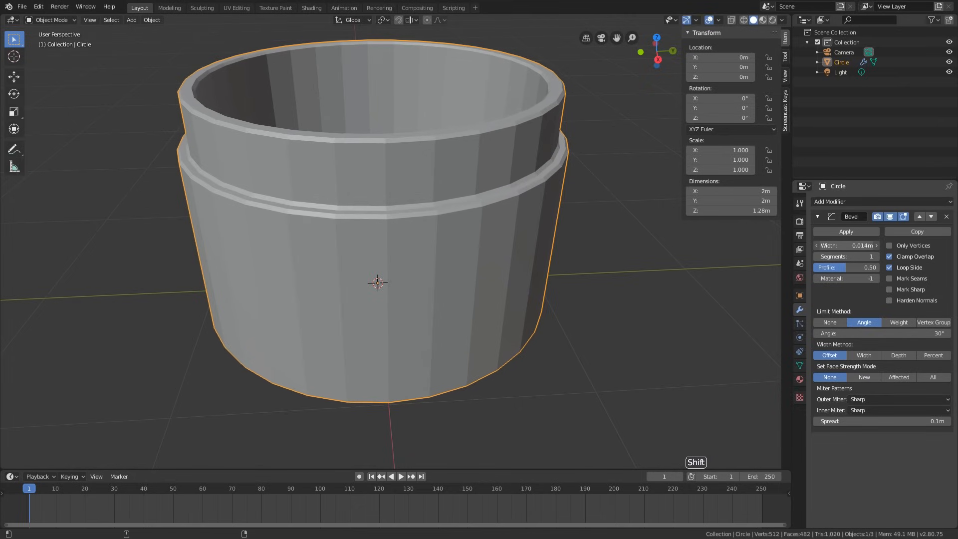
left_click(876, 256)
left_click(875, 256)
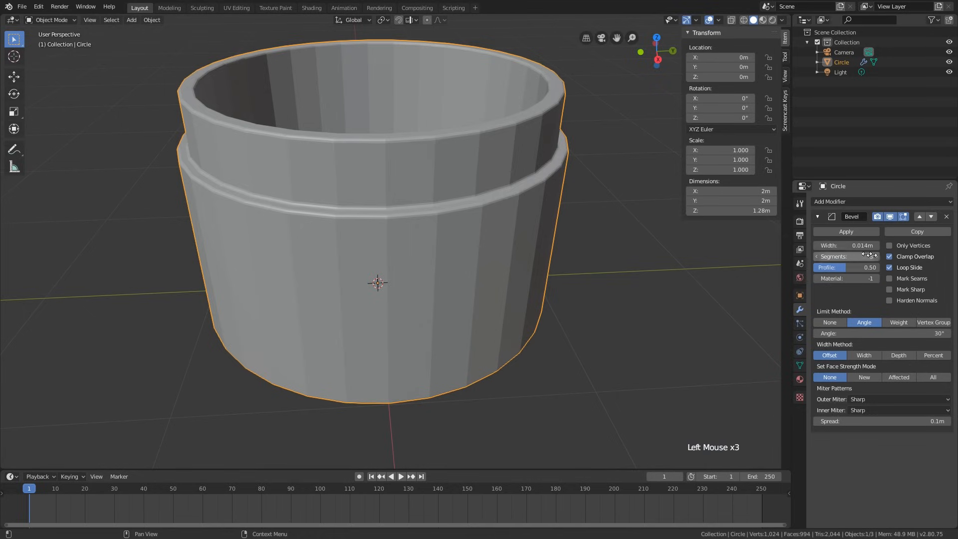
middle_click_drag(709, 259, 667, 262, "shift")
scroll(487, 248, "up", 2)
middle_click_drag(486, 250, 538, 197)
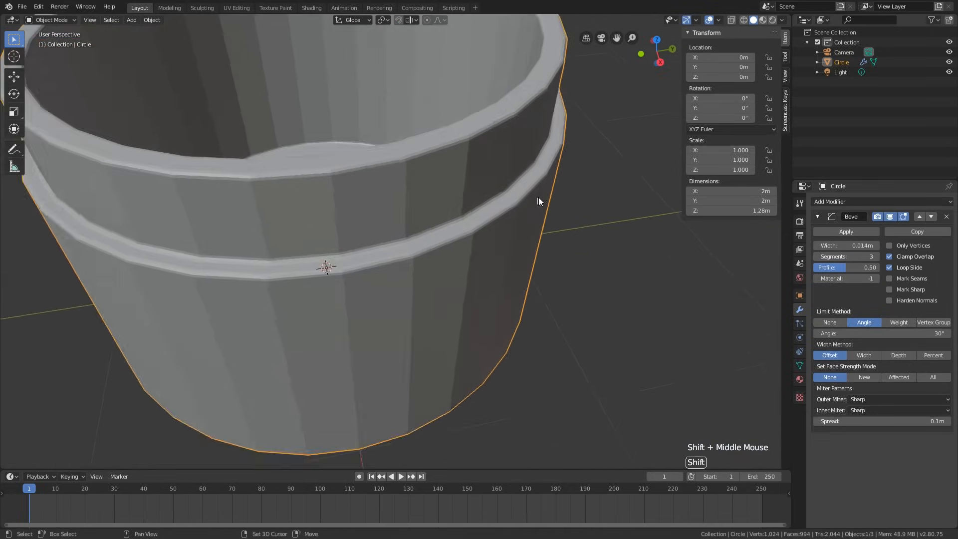
scroll(514, 280, "down", 2)
middle_click_drag(514, 280, 468, 278)
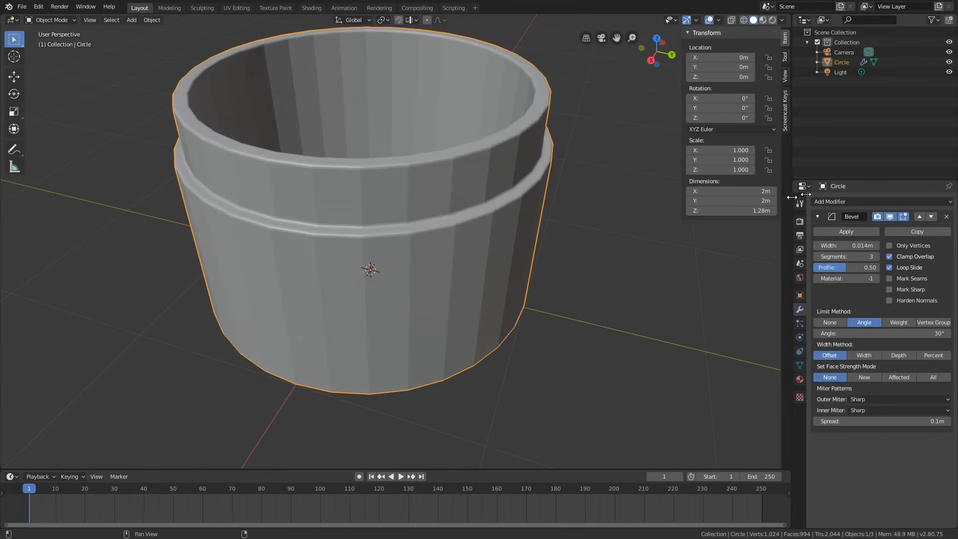
- Add a Subdivision Surface modifier to the container after the Bevel
left_click(844, 201)
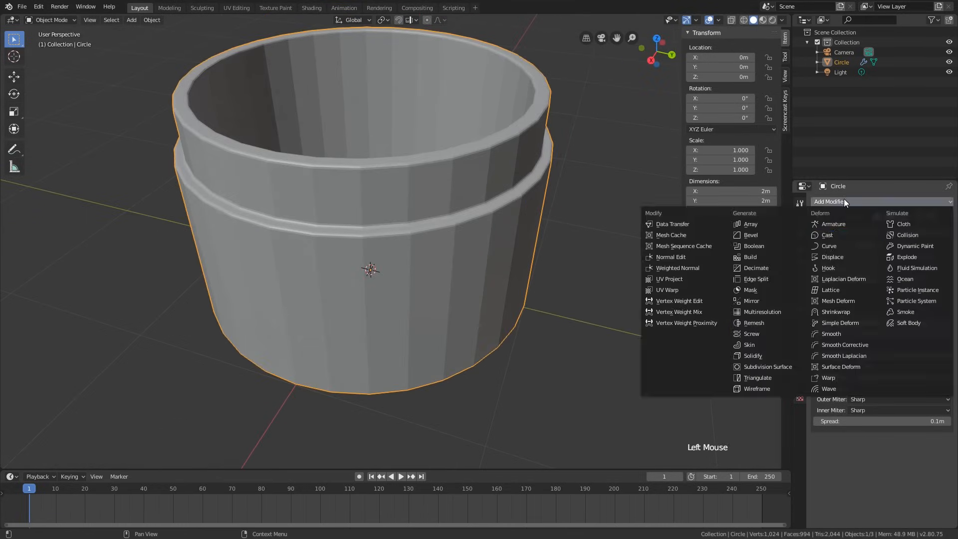
left_click(787, 367)
scroll(592, 322, "down", 2)
middle_click_drag(657, 328, 534, 272, "shift")
scroll(535, 272, "up", 2)
middle_click_drag(412, 270, 385, 267)
- Try a loop cut around the outer wall just below the shoulder
key("Tab")
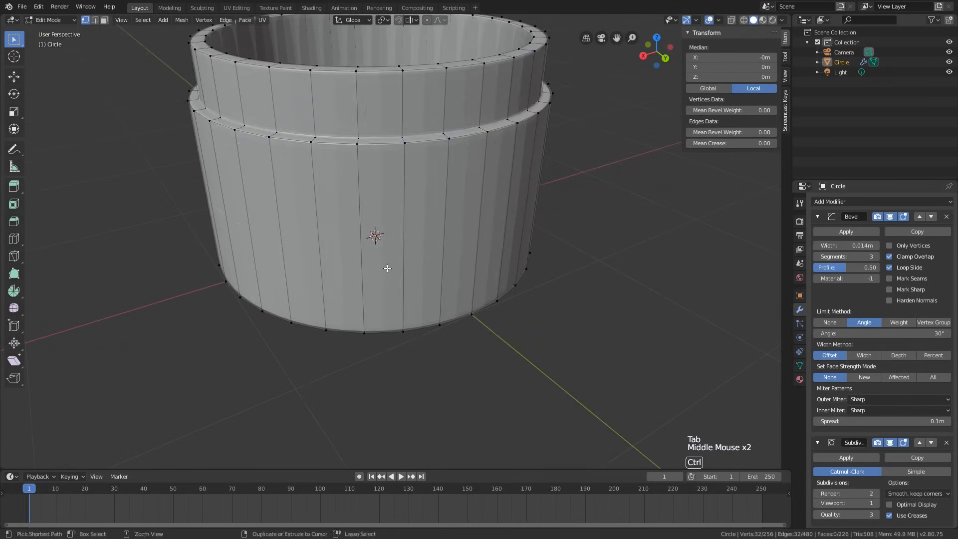
key("ctrl+r")
left_click(386, 220)
left_click(395, 193)
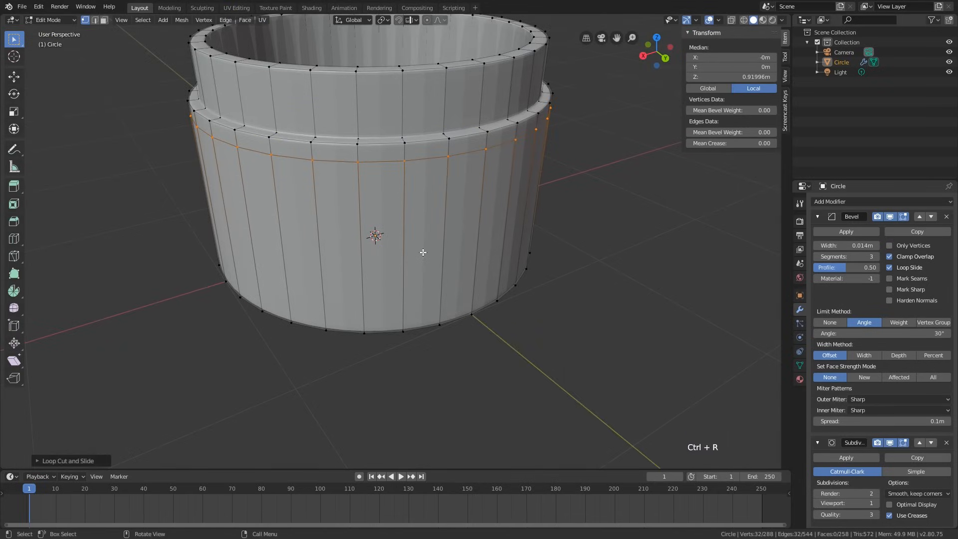
key("ctrl+z")
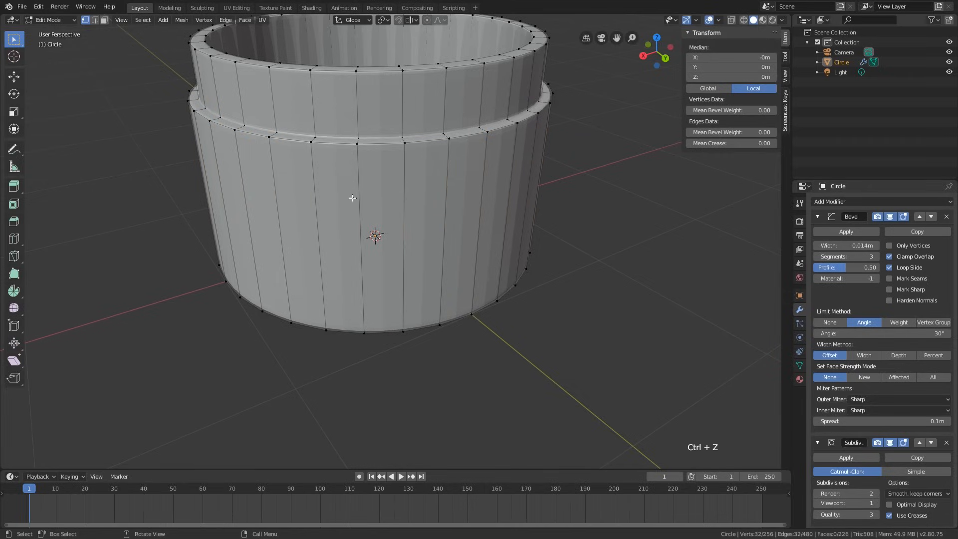
key("Tab")
- Apply smooth shading to the whole container
middle_click_drag(361, 206, 487, 209)
scroll(477, 184, "up", 2)
right_click(478, 182)
left_click(478, 183)
scroll(475, 215, "down", 1)
- Select the outer wall's bottom edge loop and bevel it with 4 segments to round the base
key("Tab")
left_click(553, 315, "alt")
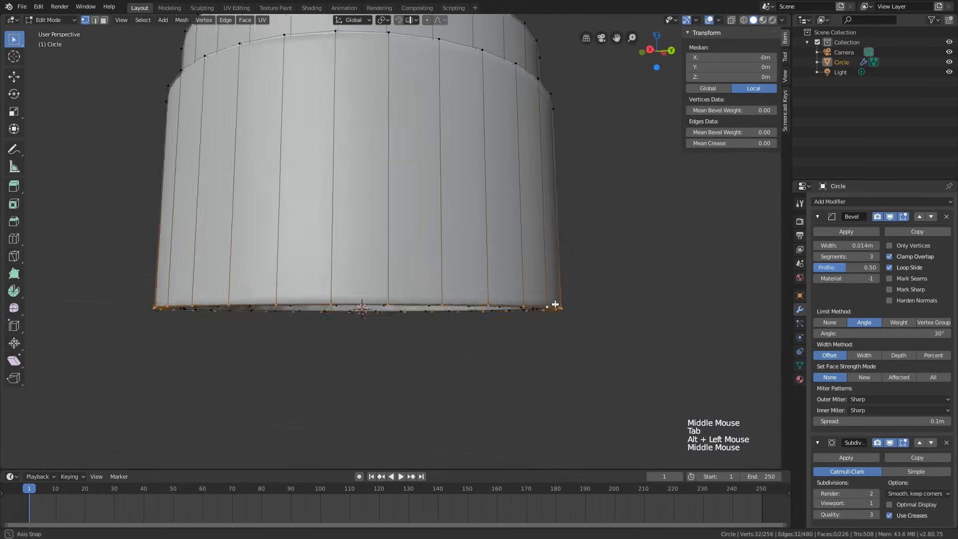
middle_click_drag(552, 304, 548, 212)
scroll(552, 274, "up", 2)
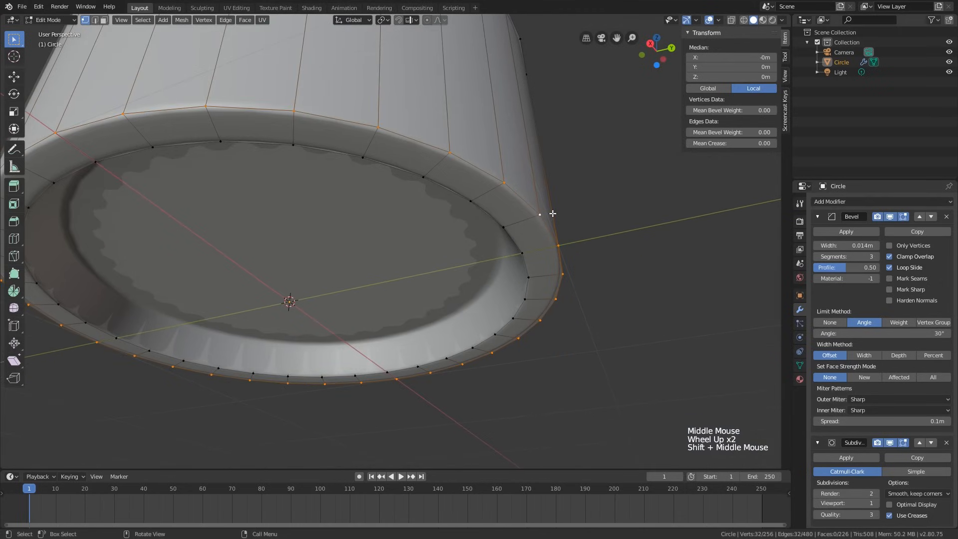
key("ctrl+b")
scroll(581, 211, "up", 1)
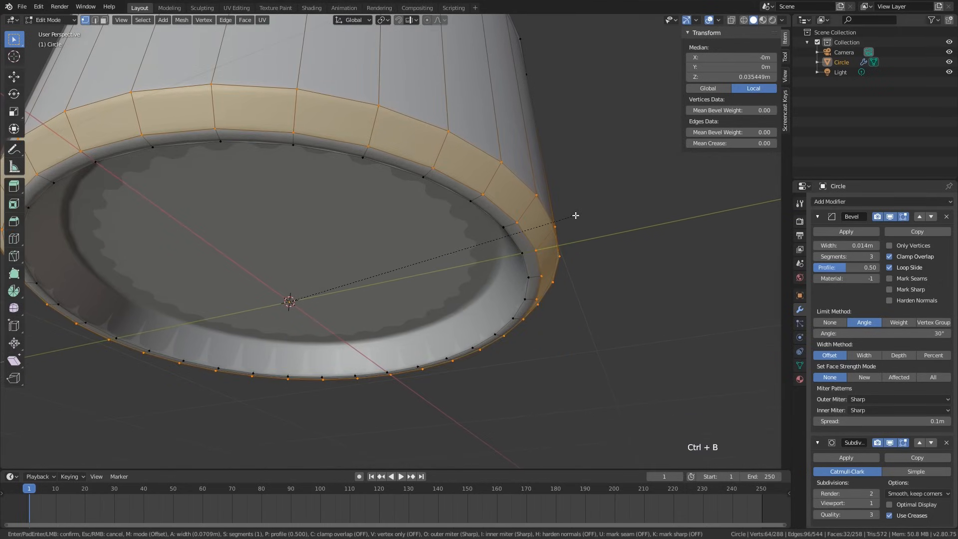
scroll(580, 212, "up", 1)
scroll(580, 214, "up", 1)
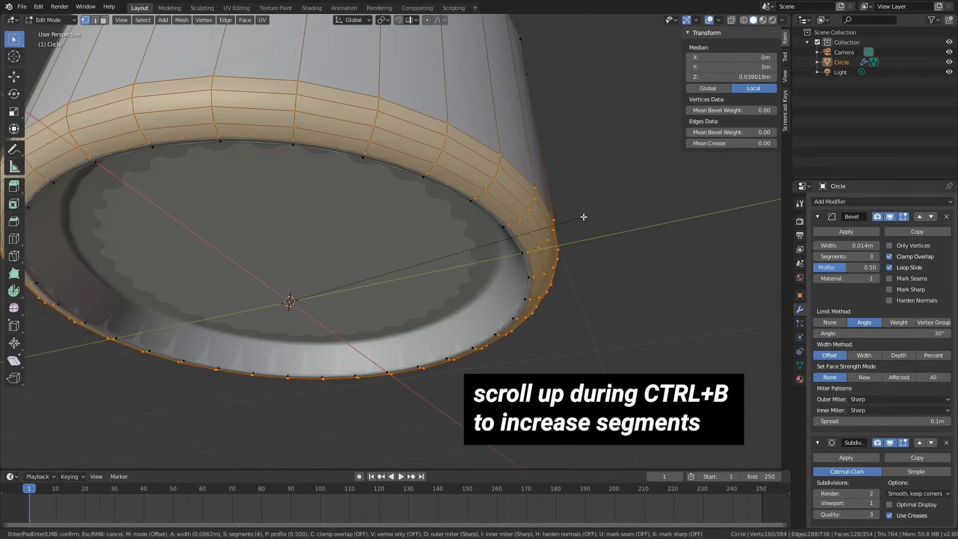
left_click(581, 219)
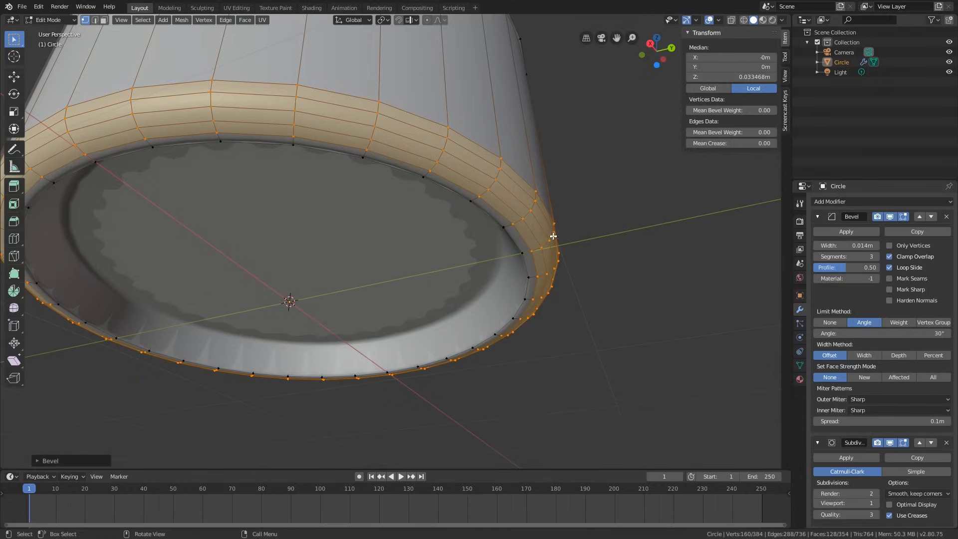
- Examine the rounded base, recess and smooth outer wall from below and from the side
key("Tab")
scroll(558, 227, "down", 3)
middle_click_drag(557, 226, 536, 271)
key("KP_1")
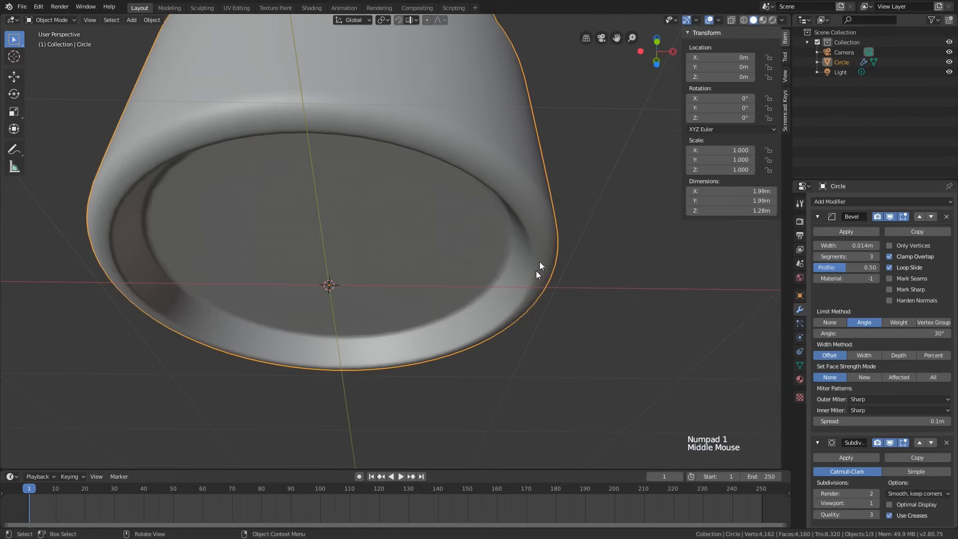
scroll(537, 214, "down", 2)
middle_click_drag(537, 214, 509, 244)
scroll(526, 199, "up", 3)
key("Tab")
scroll(521, 230, "down", 2)
scroll(522, 230, "down", 1)
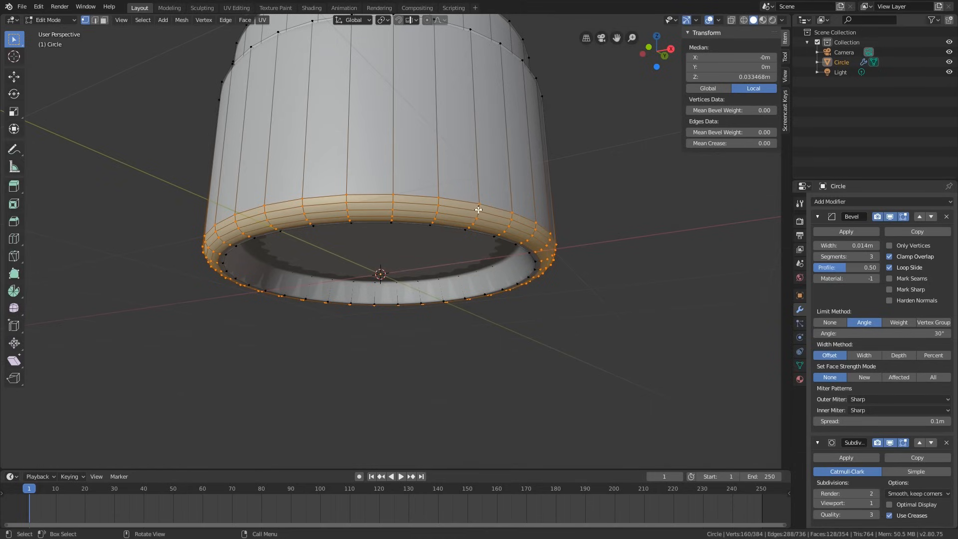
middle_click_drag(479, 210, 534, 224)
key("Tab")
scroll(538, 219, "up", 2)
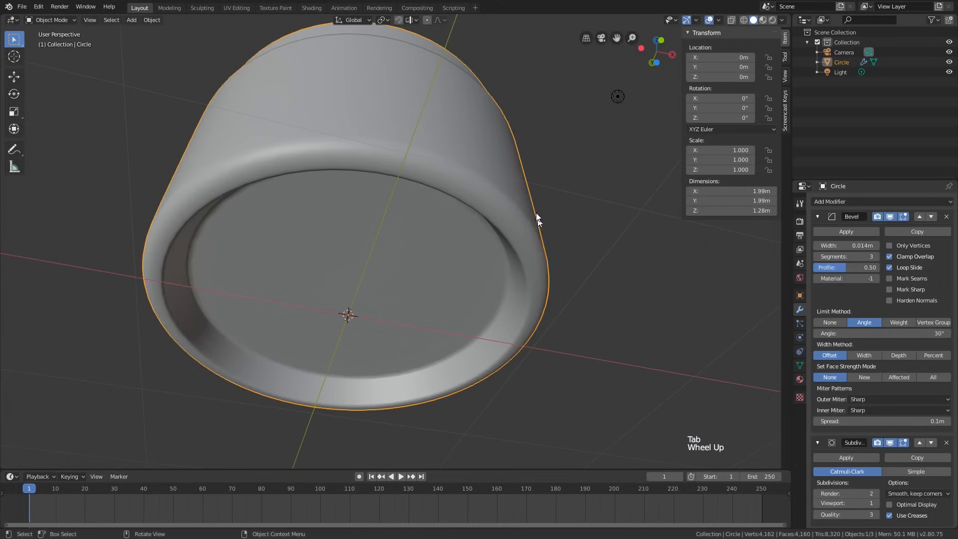
middle_click_drag(515, 257, 542, 284)
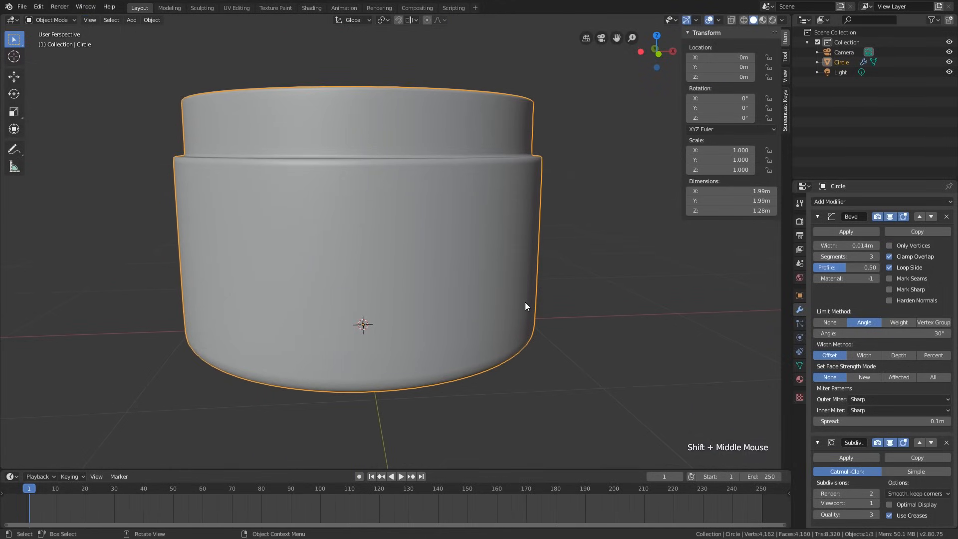
middle_click_drag(526, 304, 519, 327)
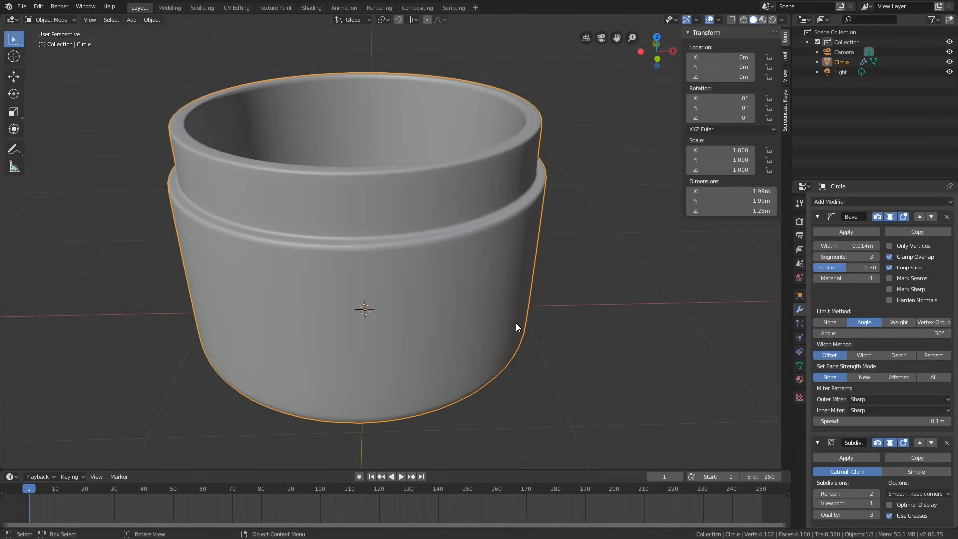
- Select the ring of faces on the shoulder, duplicate it in place and separate the copy into its own object
key("Tab")
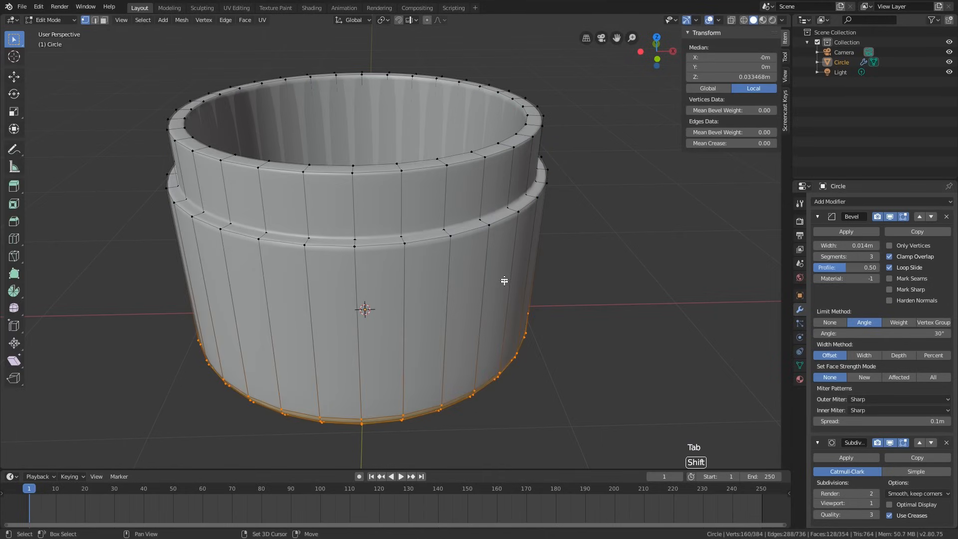
middle_click_drag(506, 279, 512, 304, "shift")
key("3")
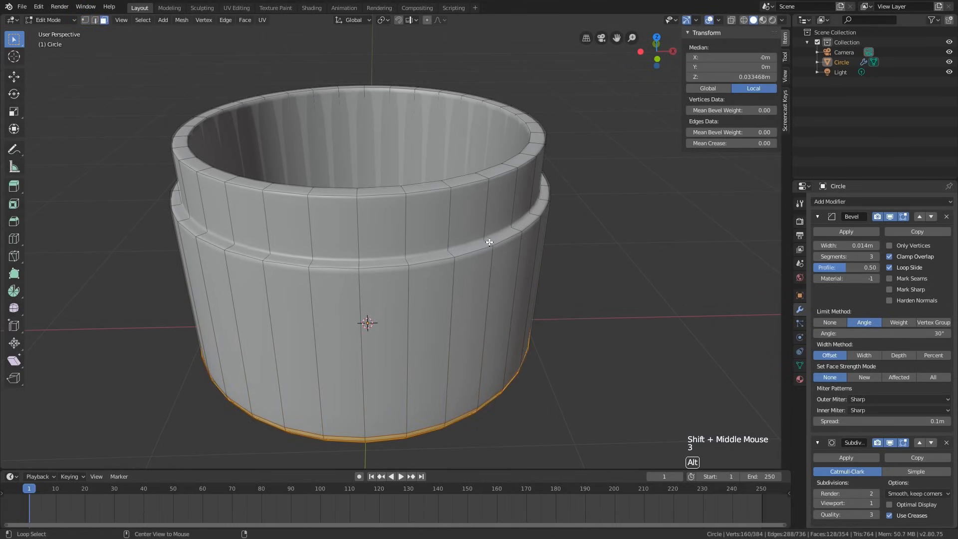
left_click(490, 243, "alt")
middle_click_drag(489, 243, 489, 320, "shift")
scroll(497, 300, "up", 2)
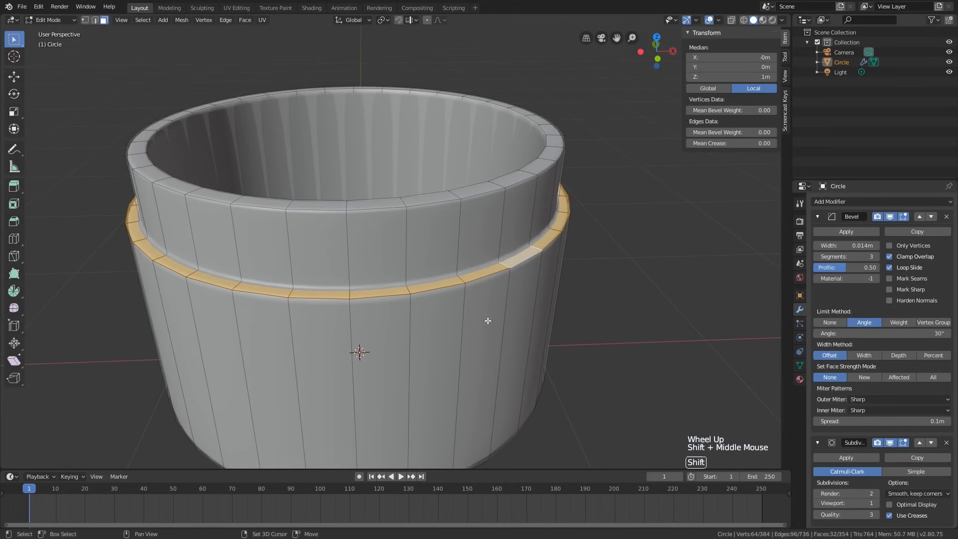
key("shift+d")
right_click(566, 202)
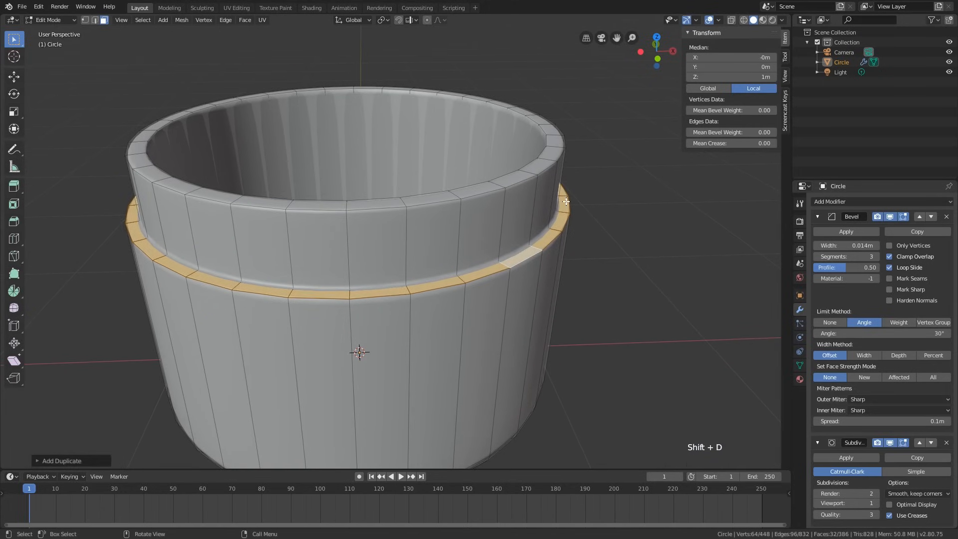
key("p")
left_click(565, 202)
key("Tab")
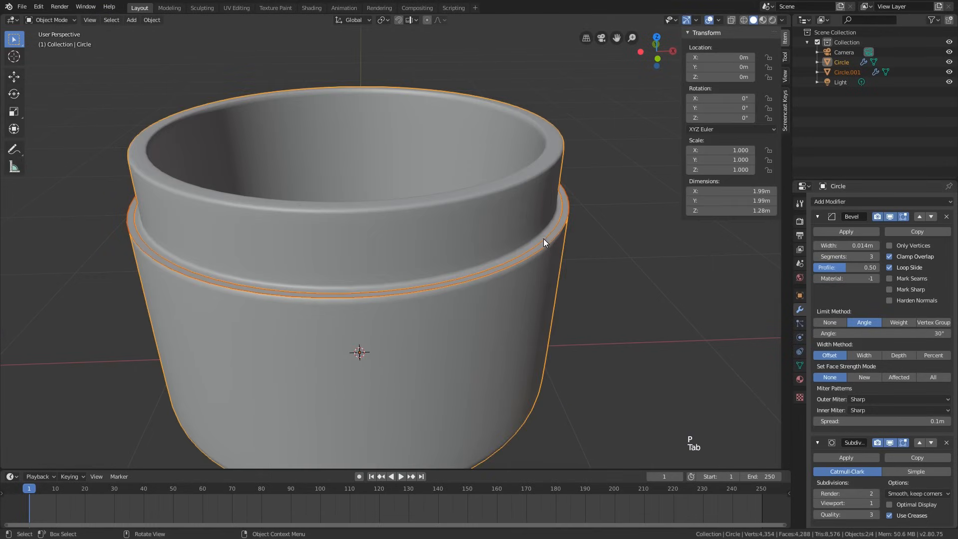
- Extrude the inner vertex loop of the separated shoulder ring upward about 0.31 m and fill the opening with a face
left_click(544, 239)
key("Tab")
key("alt+z")
middle_click_drag(545, 257, 541, 285)
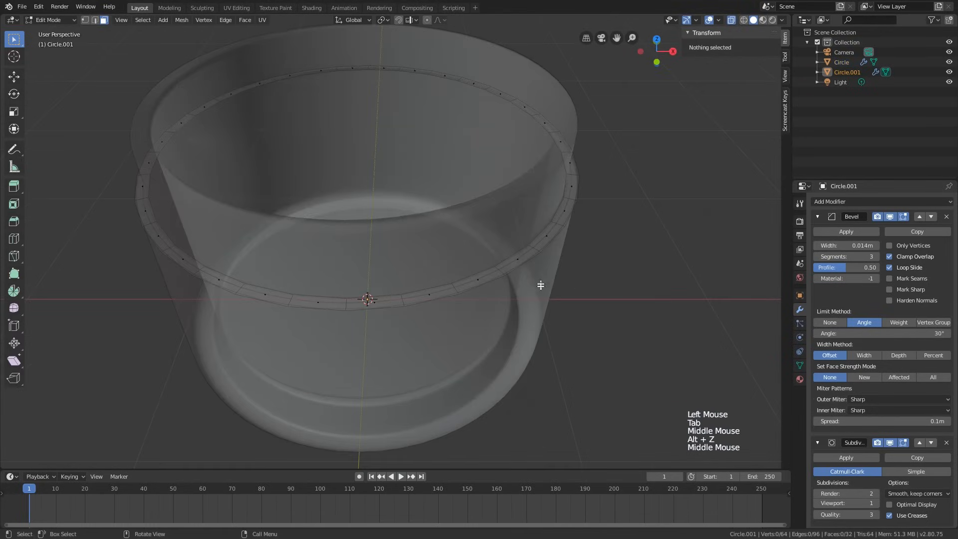
scroll(635, 381, "down", 2)
middle_click_drag(636, 381, 605, 352)
key("a")
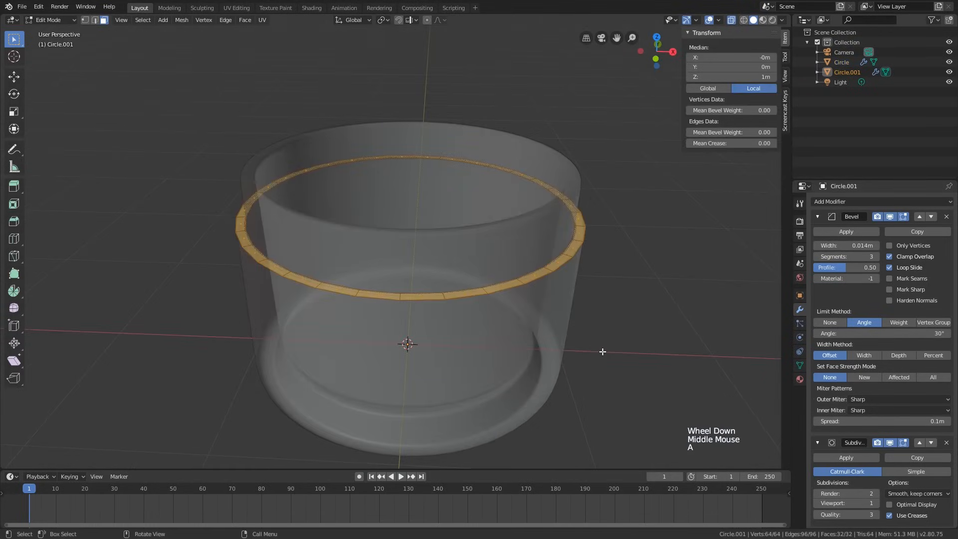
key("KP_Decimal")
key("KP_1")
scroll(528, 256, "up", 2)
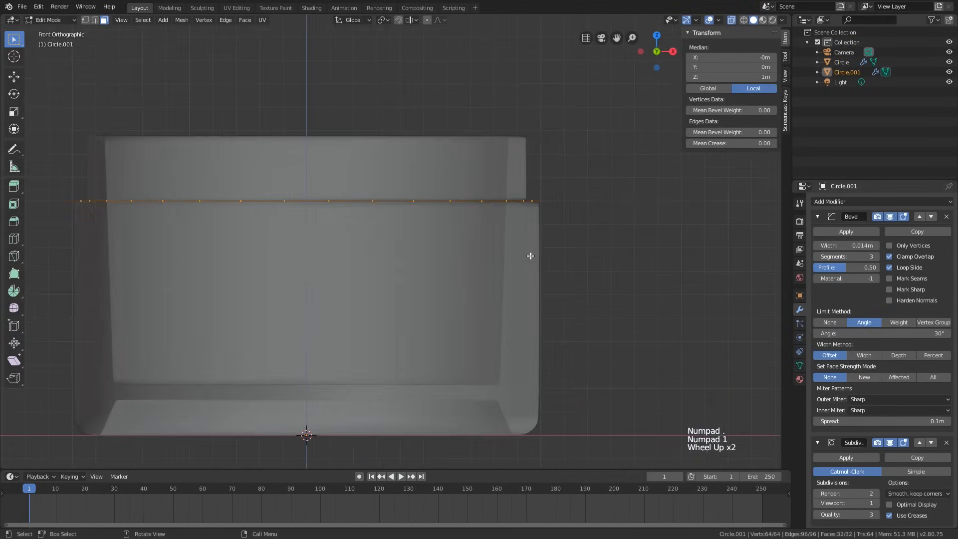
middle_click_drag(528, 257, 522, 245)
key("1")
left_click(523, 243, "alt")
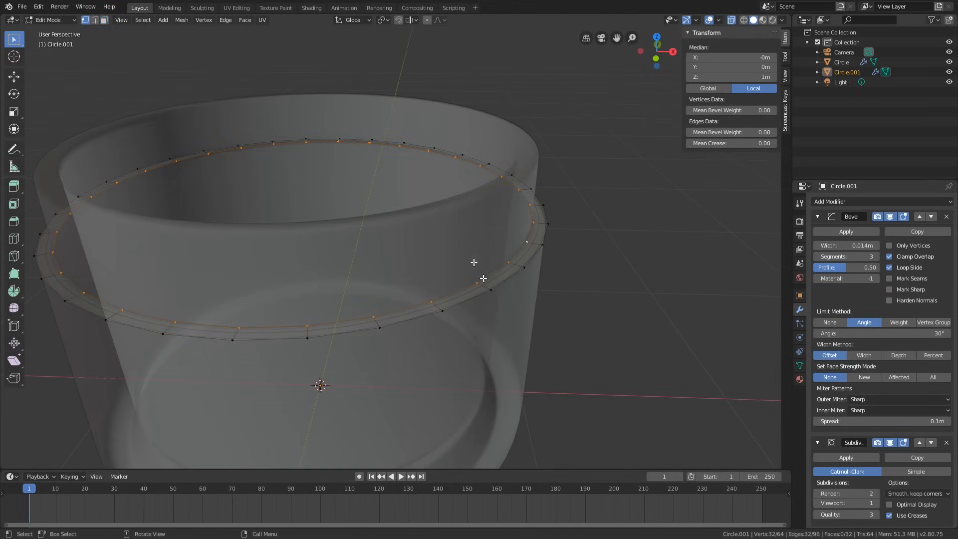
key("alt+z")
scroll(479, 296, "down", 1)
middle_click_drag(478, 295, 507, 328, "shift")
key("e")
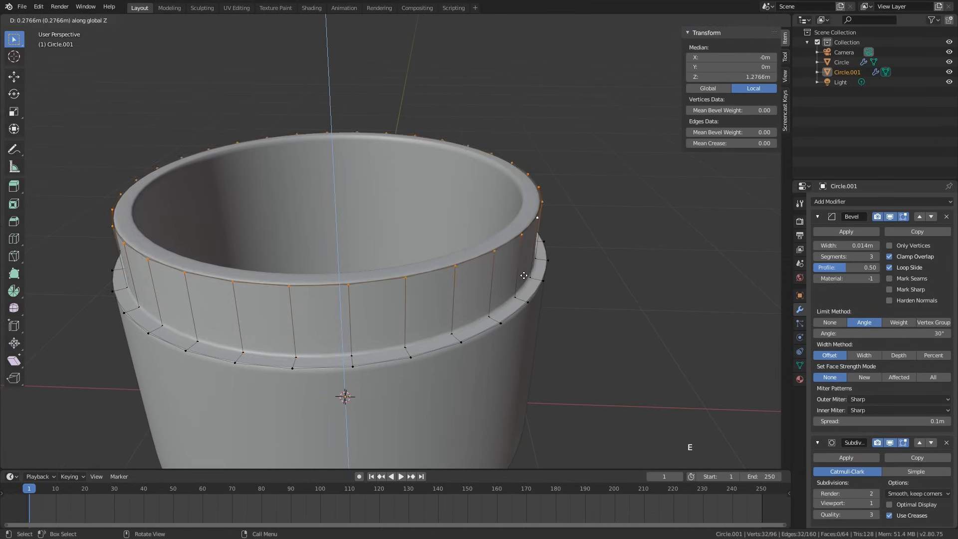
left_click(526, 270)
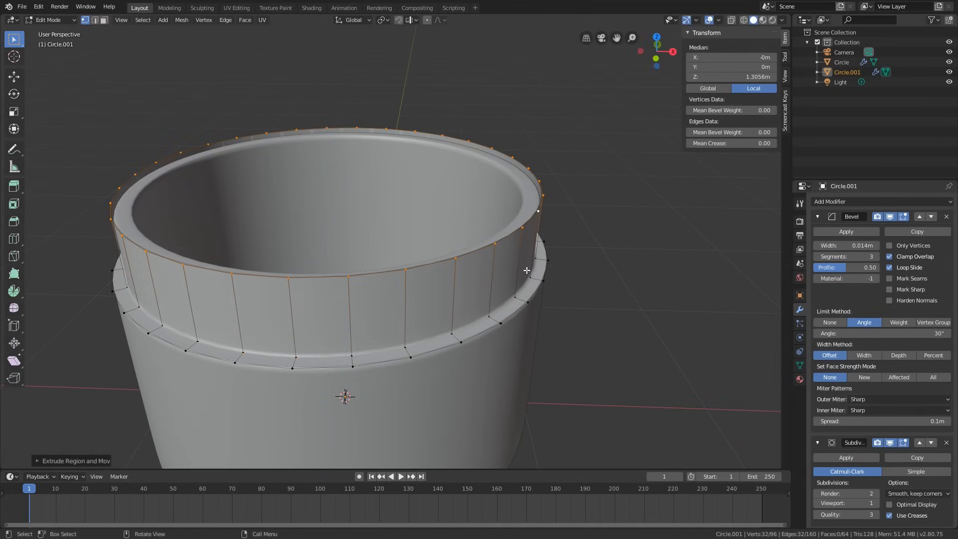
key("f")
- Extrude the ring's outer vertex loop upward about 0.45 m and fill it with a face to close the lid's top
key("e")
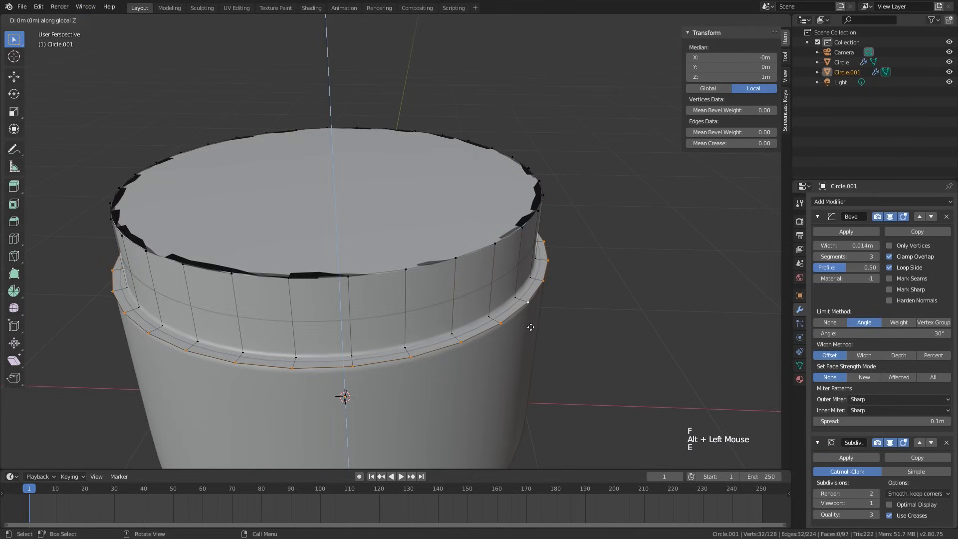
left_click(542, 244)
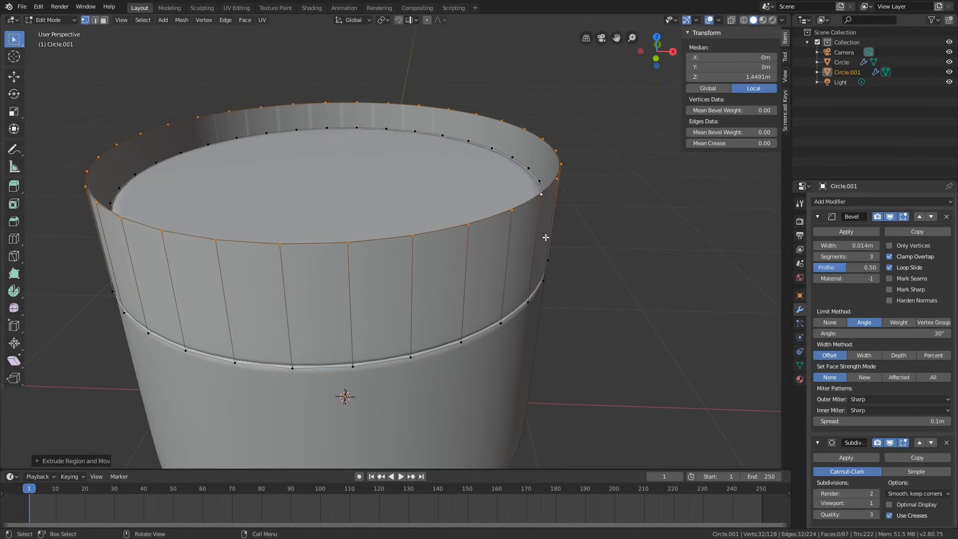
key("f")
- Examine how the lid fits over the container's lip, in see-through and solid front view
key("KP_Decimal")
key("KP_1")
key("alt+z")
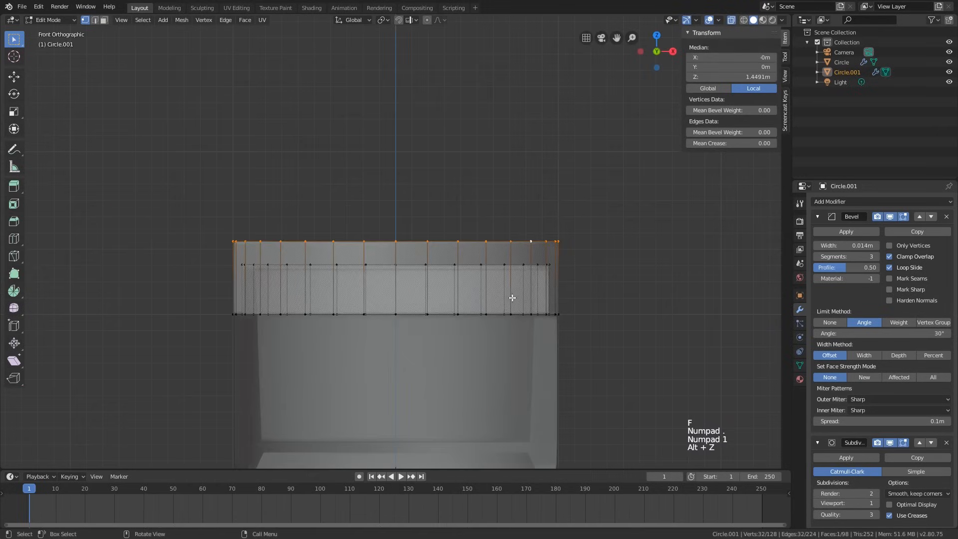
key("Tab")
middle_click_drag(510, 296, 514, 261, "shift")
key("alt+z")
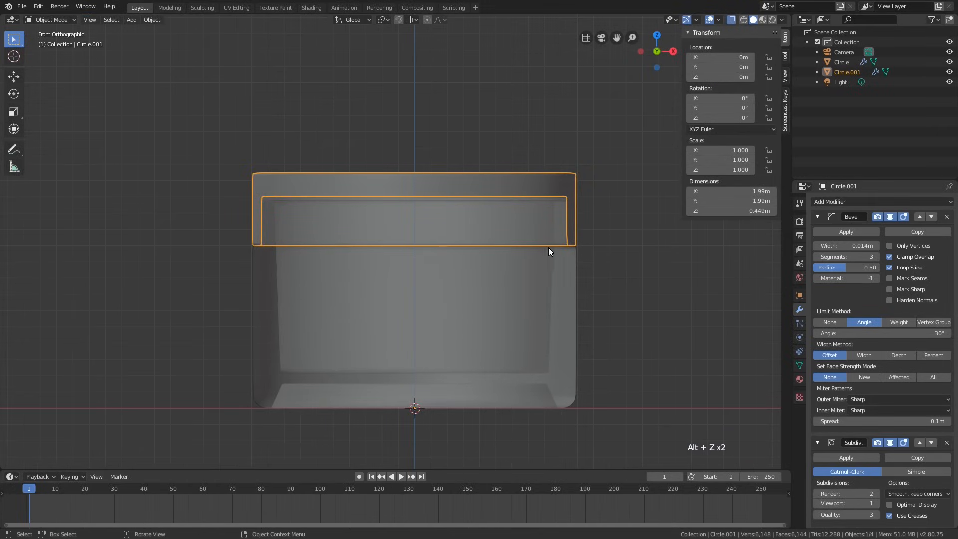
scroll(550, 247, "up", 2)
middle_click_drag(561, 239, 568, 242, "shift")
scroll(569, 242, "up", 2)
scroll(538, 224, "down", 3)
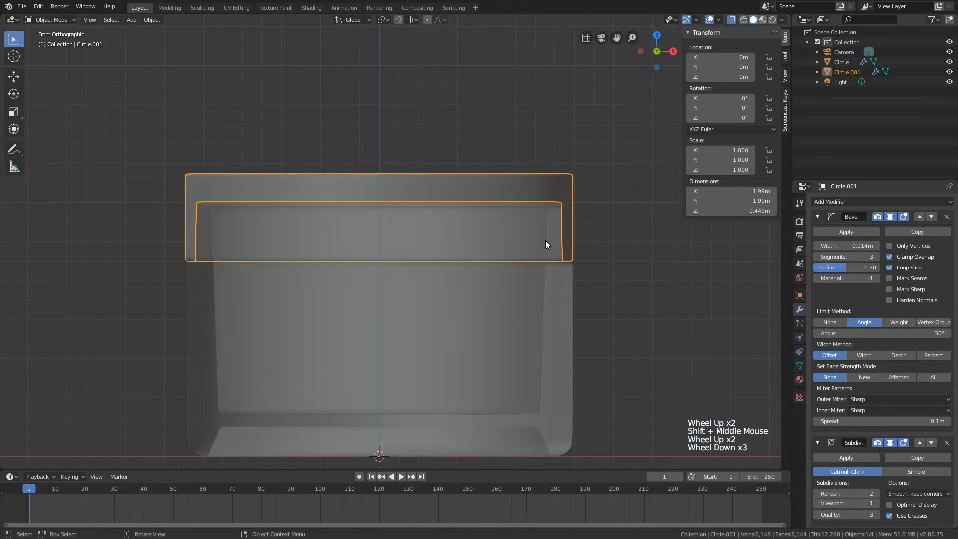
key("g")
key("Escape")
key("alt+z")
scroll(538, 210, "down", 1, "alt")
scroll(534, 217, "down", 2)
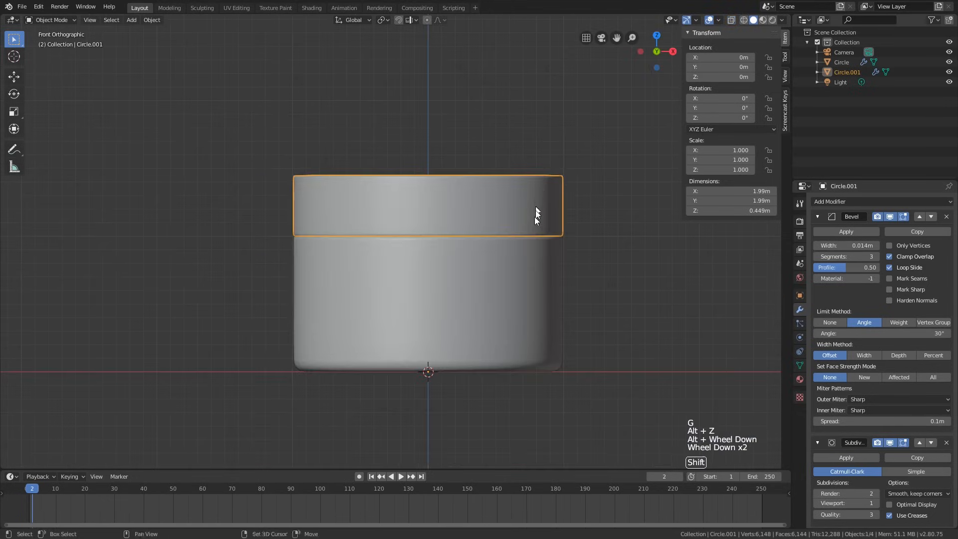
middle_click_drag(535, 216, 533, 233, "shift")
scroll(533, 233, "down", 1)
mouse_move(532, 234)
middle_mouse_down()
mouse_move(531, 252)
mouse_move(522, 203)
mouse_move(528, 227)
middle_mouse_up()
- Bevel the lid's top outer edge about 0.137 m wide with 4 segments
key("Tab")
scroll(527, 228, "up", 2)
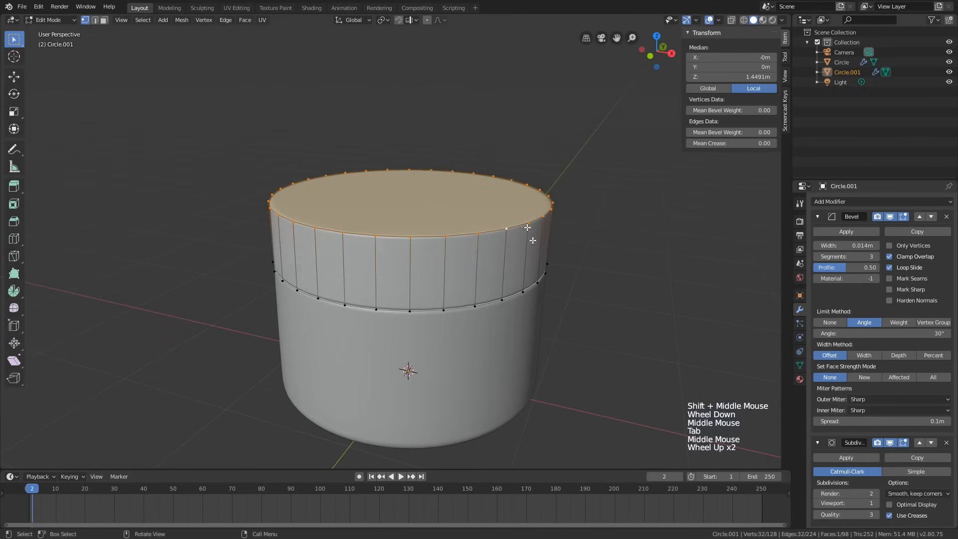
middle_click_drag(499, 430, 513, 269)
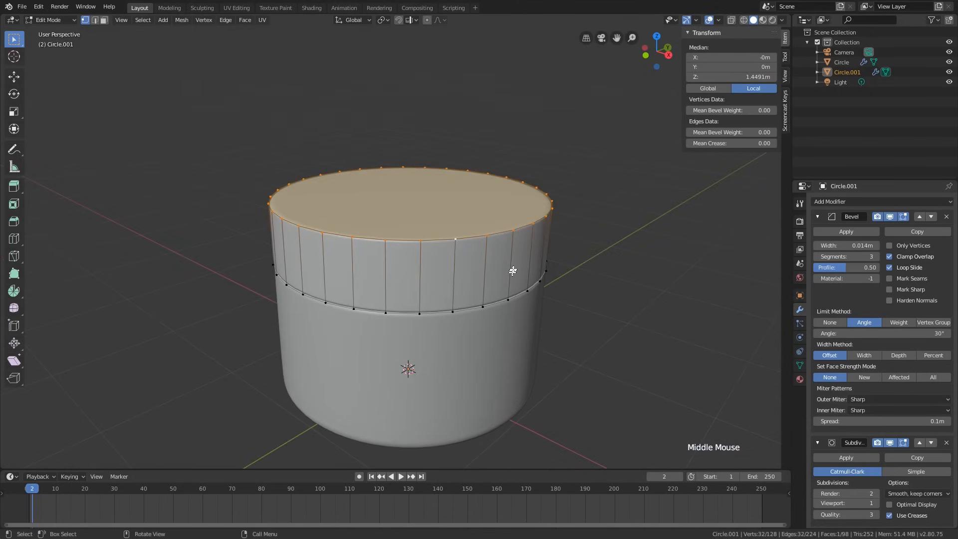
key("ctrl+b")
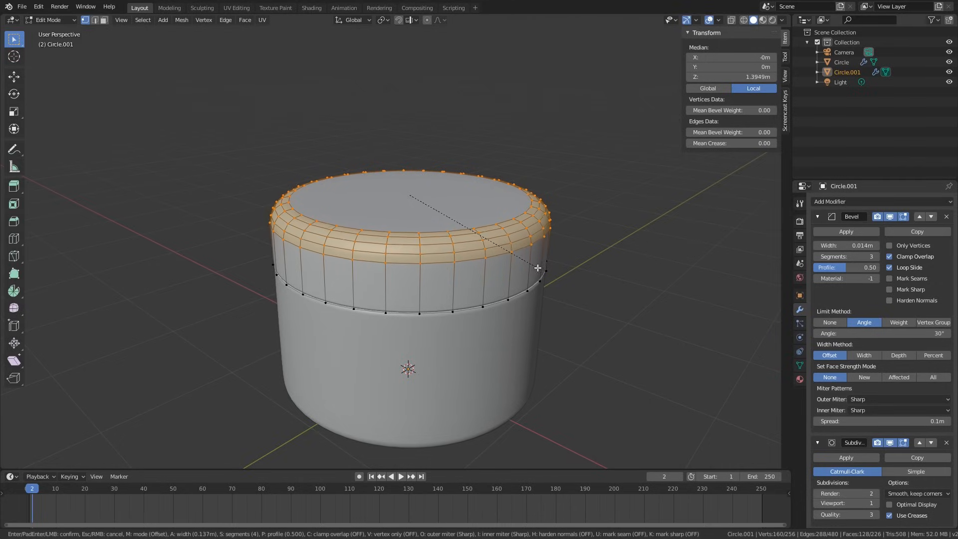
left_click(537, 268)
key("Tab")
middle_click_drag(528, 263, 369, 260)
scroll(555, 310, "down", 3)
- Select the container together with its lid and move both to -3 m along the X axis
key("KP_1")
scroll(566, 239, "down", 1, "shift")
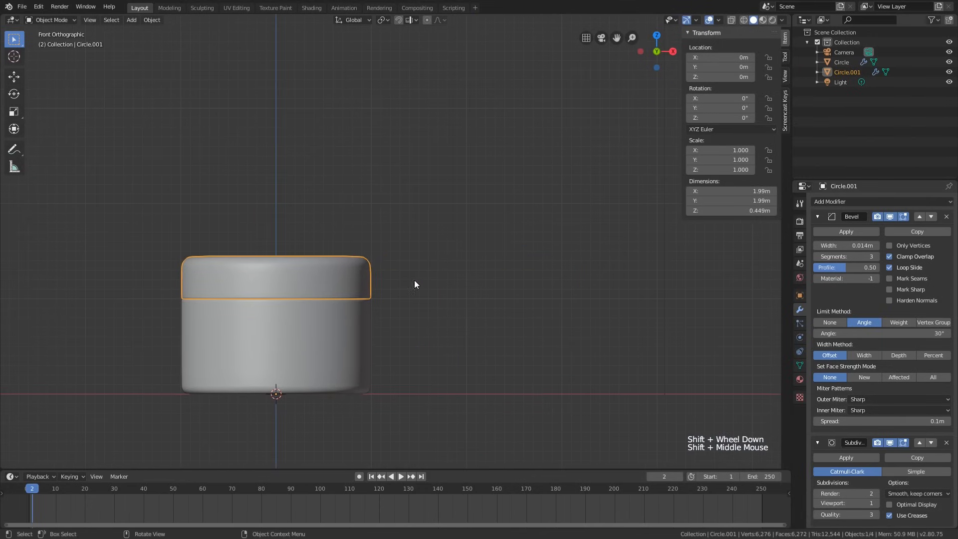
scroll(349, 313, "down", 2)
left_click(349, 313, "shift")
middle_click_drag(349, 313, 445, 318, "shift")
key("g")
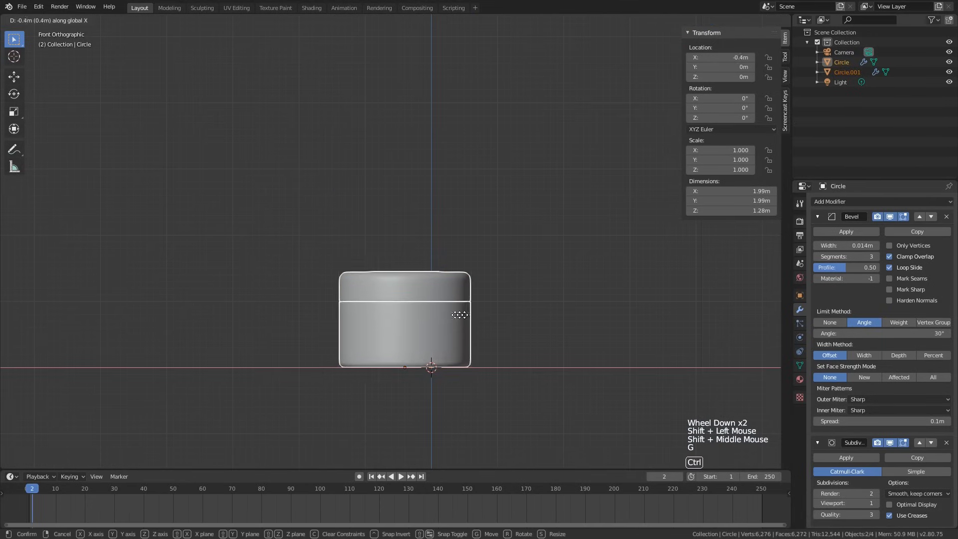
scroll(460, 315, "down", 4)
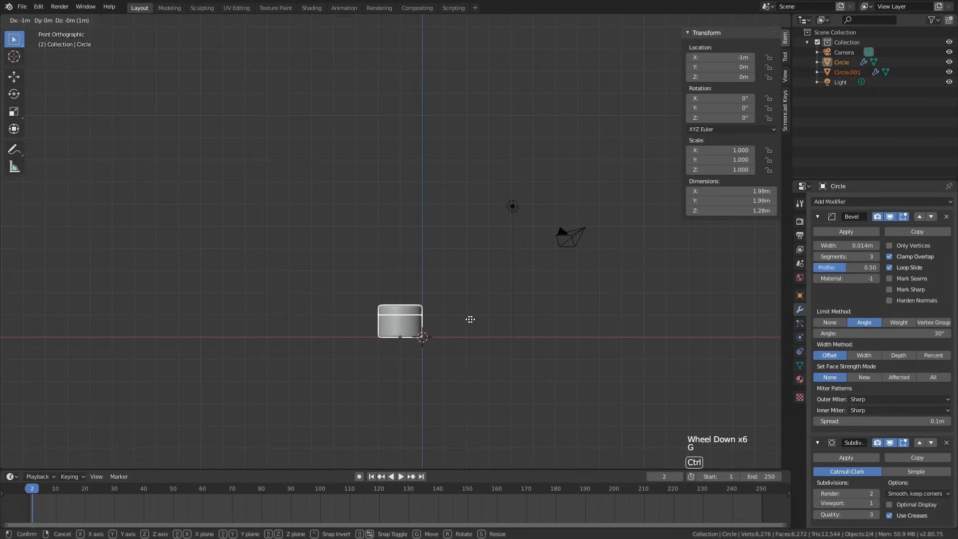
left_click(428, 324)
scroll(419, 325, "up", 4)
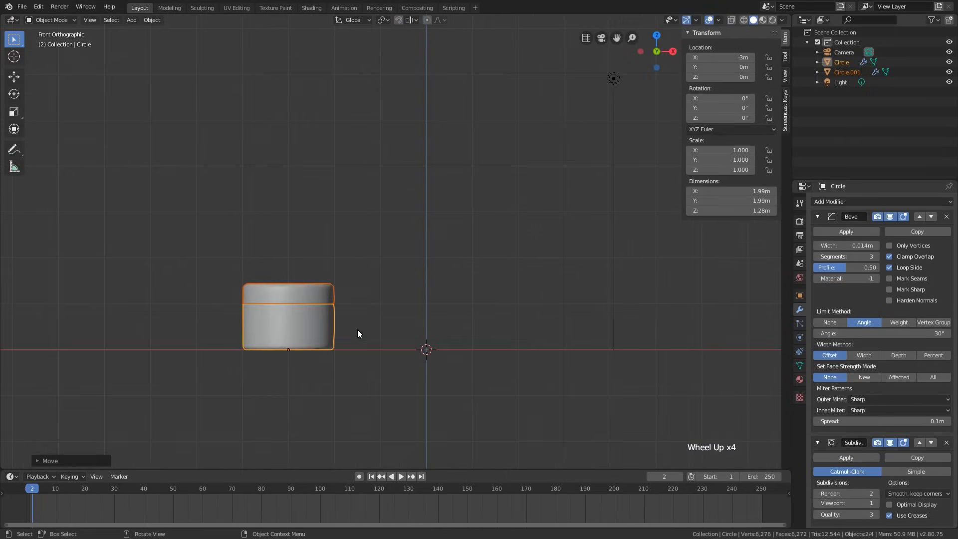
scroll(362, 329, "down", 3)
scroll(395, 330, "up", 5)
key("shift+a")
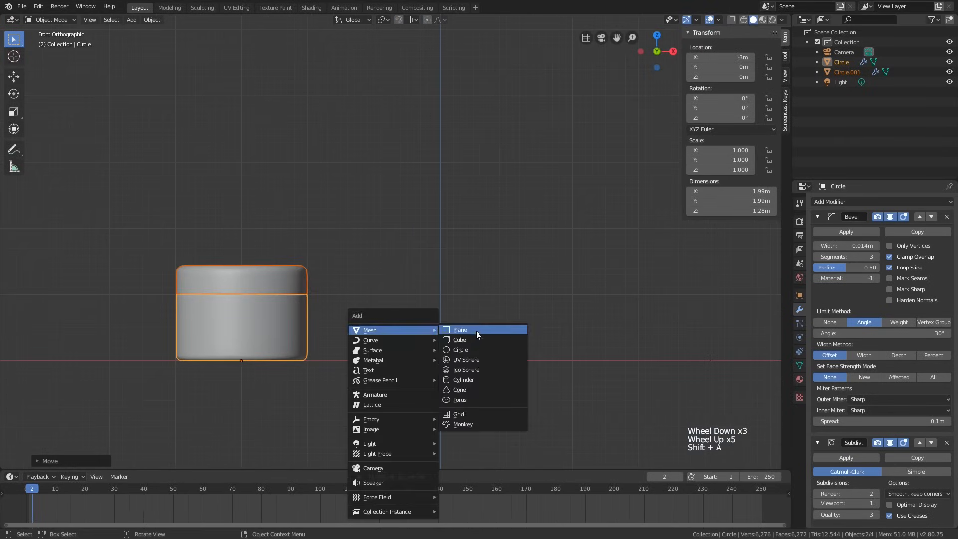
left_click(463, 350)
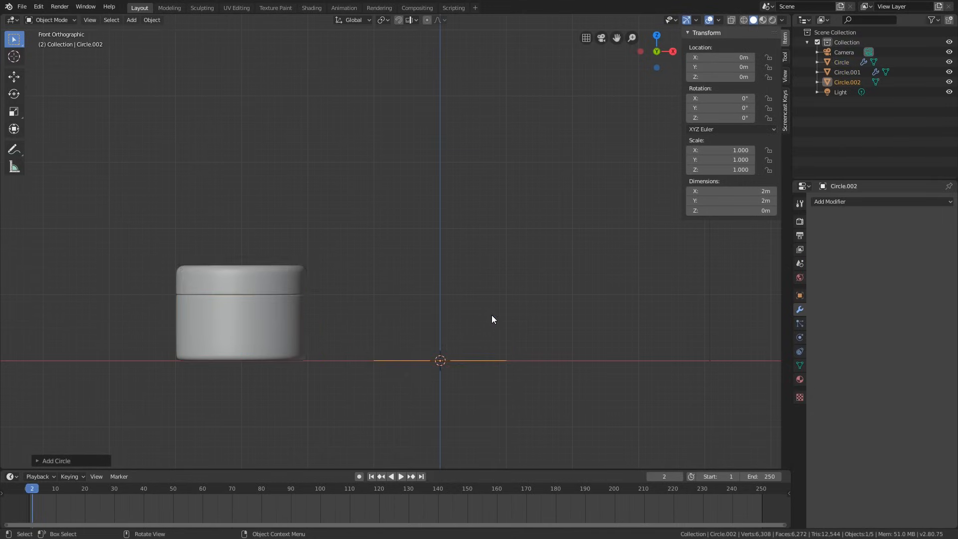
middle_click_drag(492, 317, 478, 357)
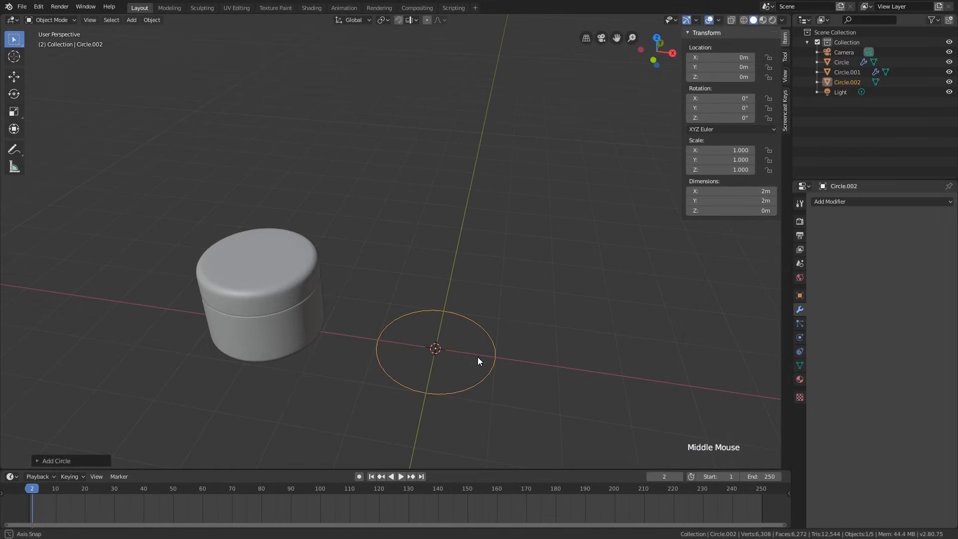
left_click(40, 460)
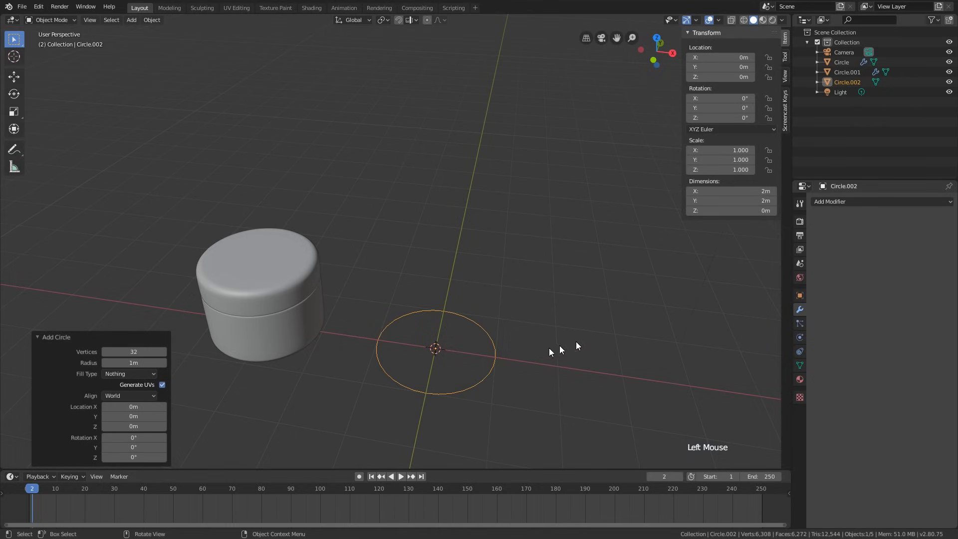
middle_click_drag(621, 334, 541, 331)
key("x")
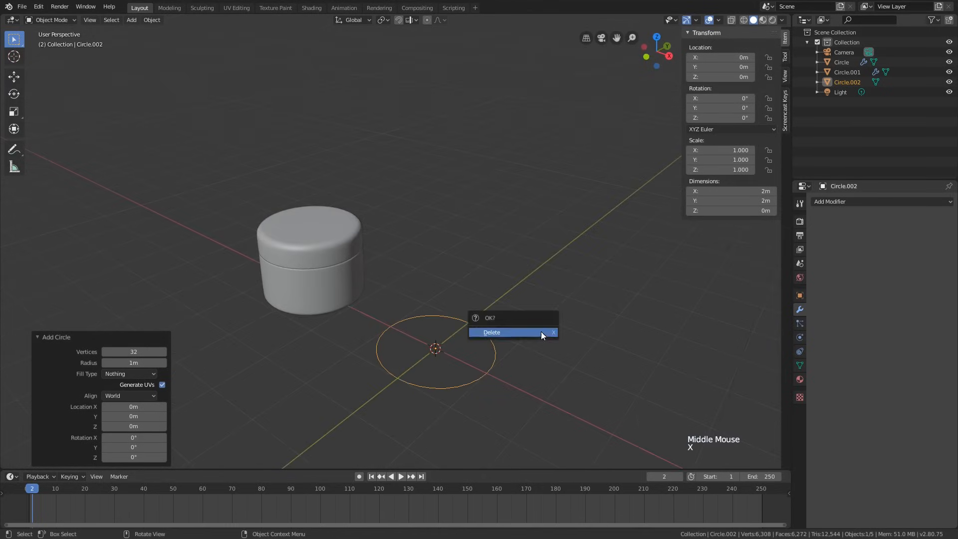
left_click(541, 332)
- Duplicate the container body without its lid and move the copy 3 m along X to the world origin
left_click(333, 300)
key("KP_Decimal")
key("KP_1")
key("alt+z")
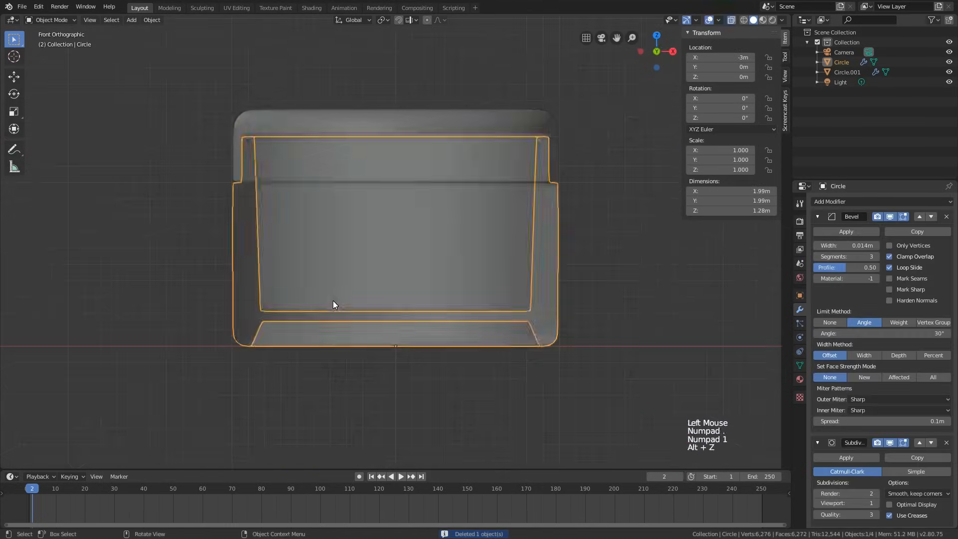
scroll(334, 301, "down", 3)
middle_click_drag(329, 301, 230, 332, "shift")
scroll(231, 332, "down", 1)
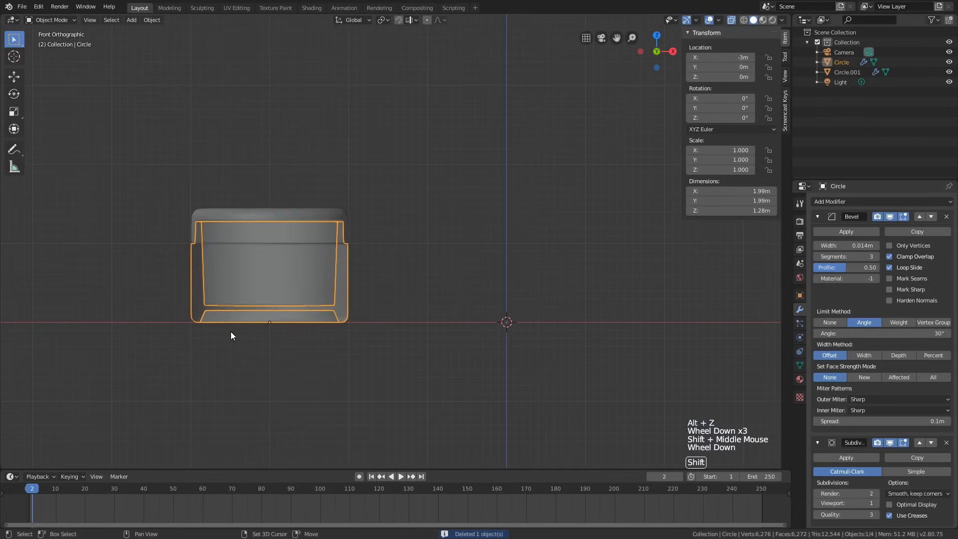
key("shift+d")
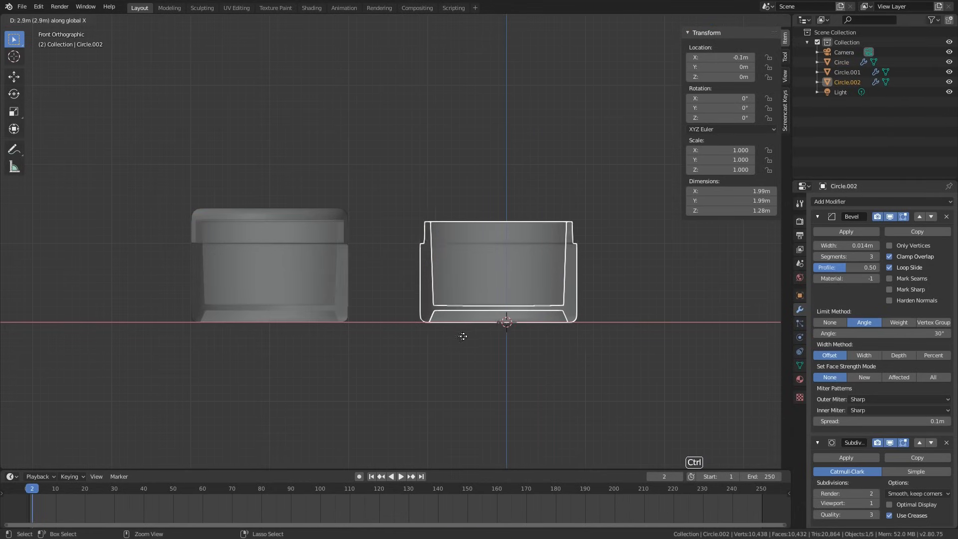
left_click(465, 336)
middle_click_drag(553, 310, 645, 268, "shift")
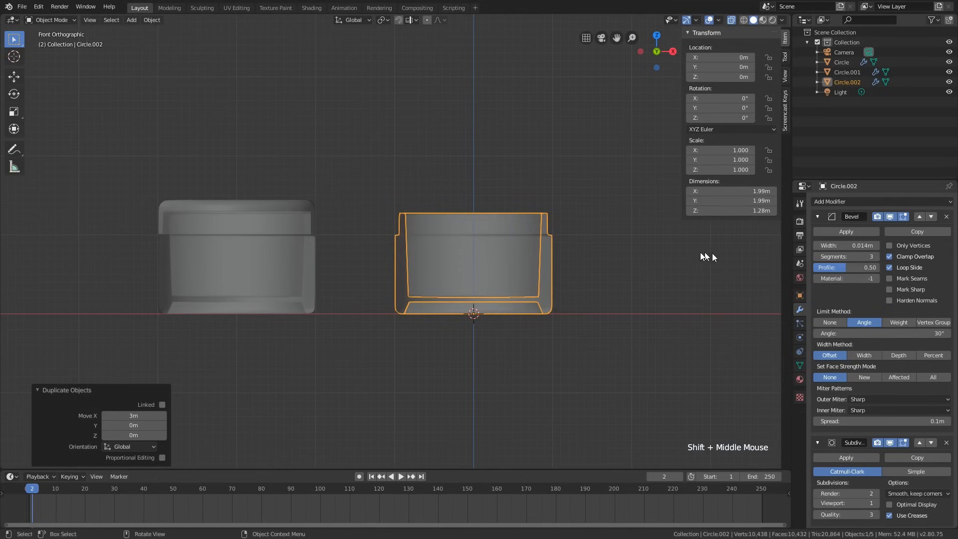
- In the duplicated container, delete all vertices except the loop around the rim of the base recess
middle_click_drag(706, 256, 554, 294)
scroll(563, 294, "up", 2)
key("Tab")
key("a")
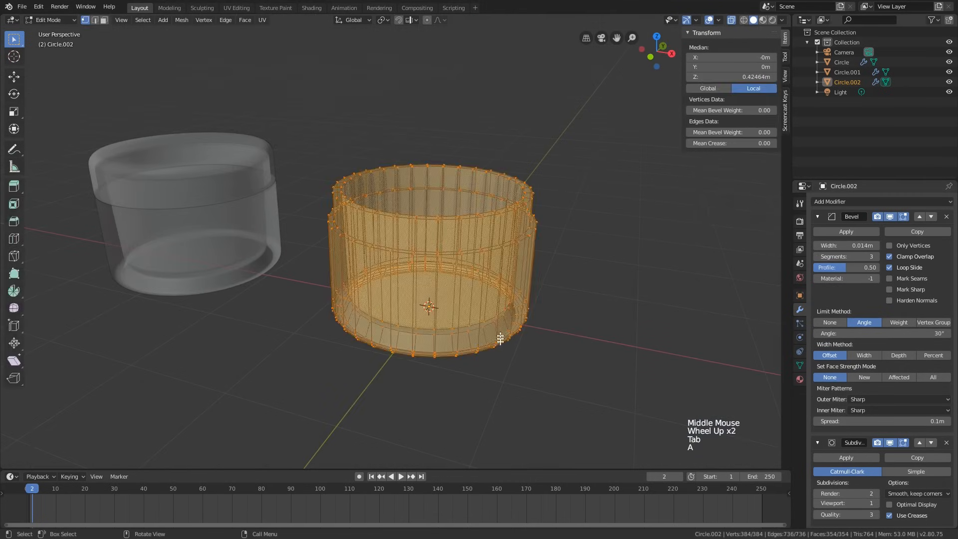
key("alt+z")
key("alt+z")
scroll(449, 352, "up", 9)
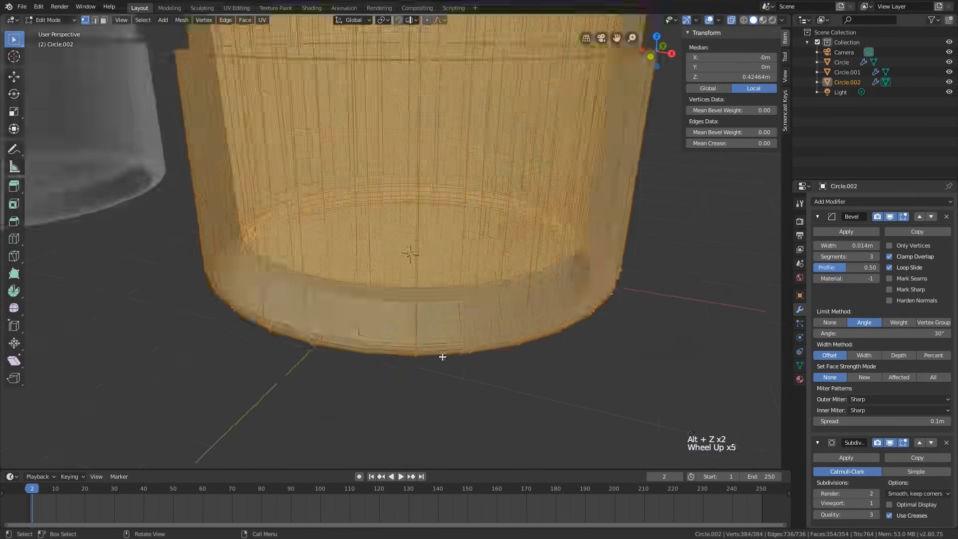
scroll(438, 348, "up", 2)
middle_click_drag(438, 347, 444, 325)
scroll(490, 276, "down", 1)
mouse_move(490, 276)
middle_mouse_down("shift")
mouse_move(494, 301)
mouse_move(500, 271)
middle_mouse_up("shift")
key("alt+z")
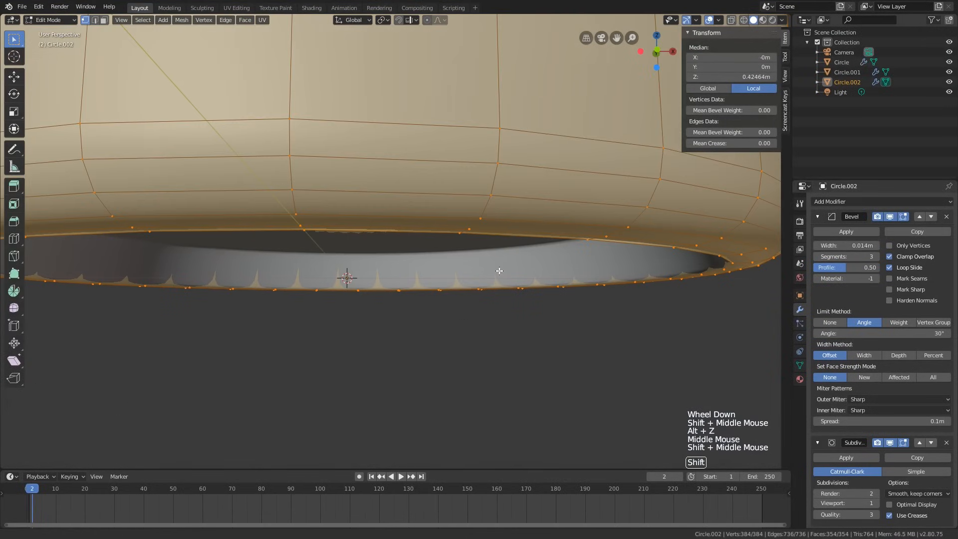
left_click(478, 236, "alt+shift")
middle_click_drag(478, 236, 557, 251)
scroll(494, 240, "down", 1)
key("x")
left_click(490, 237)
- Scale the entire remaining vertex loop uniformly by 0.4
key("a")
scroll(554, 272, "down", 1)
key("KP_1")
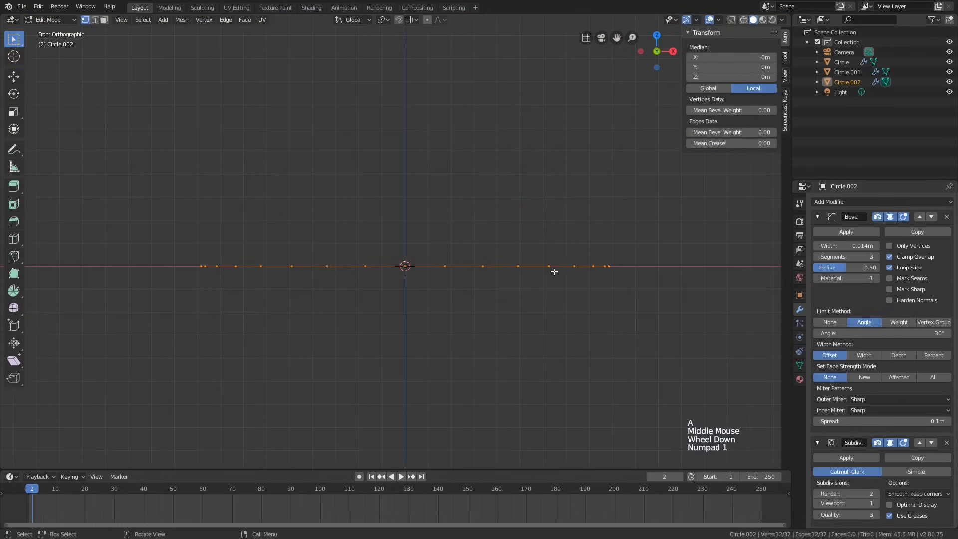
scroll(565, 261, "down", 4)
key("s")
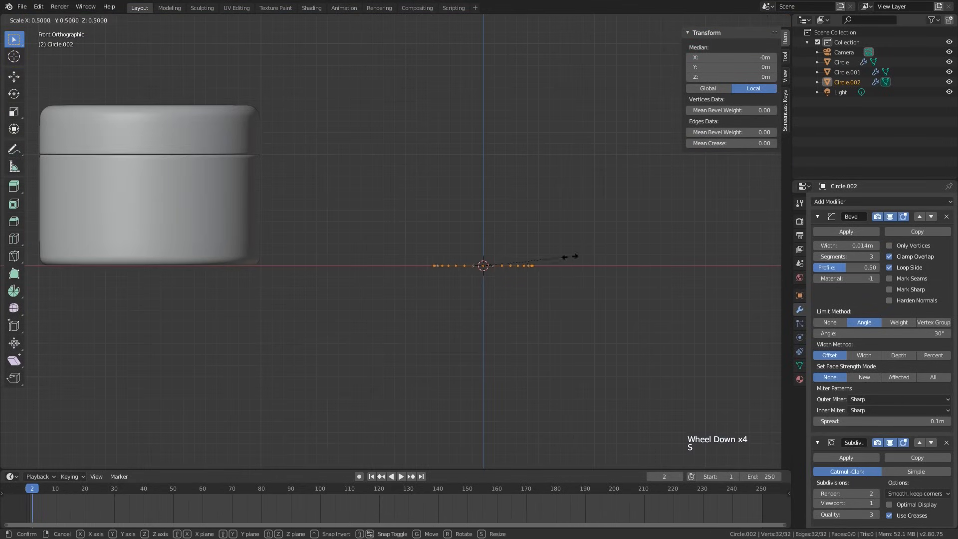
left_click(546, 271)
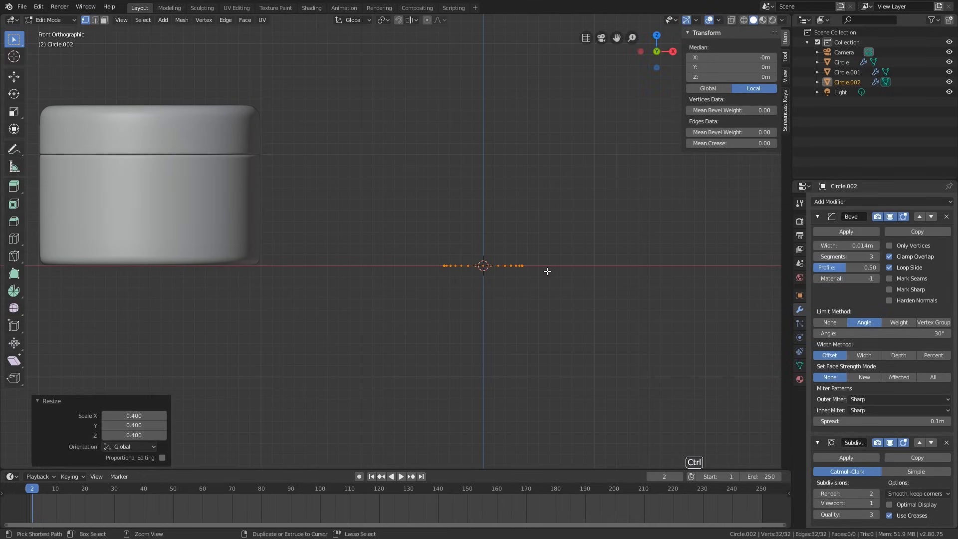
middle_click_drag(547, 269, 546, 348, "shift")
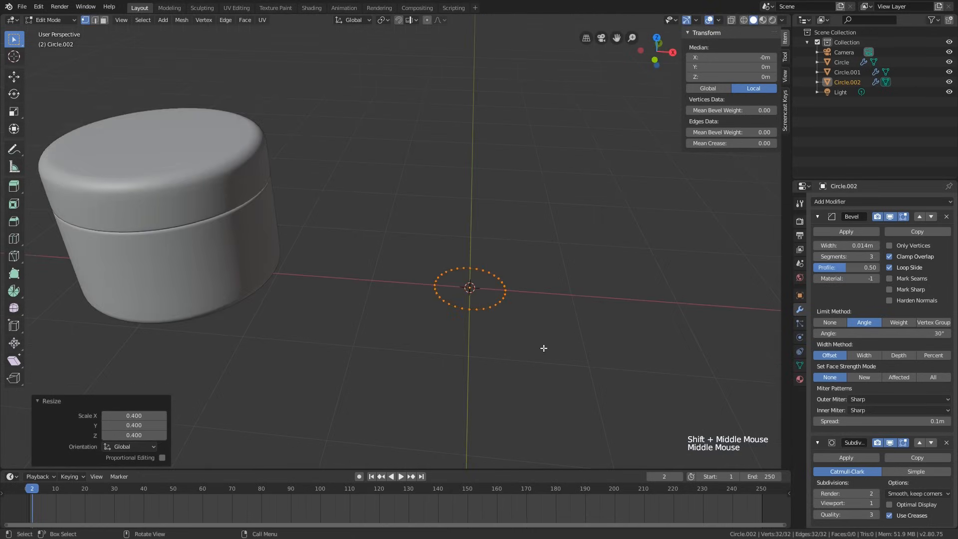
- Fill the scaled vertex loop with a face and extrude it 0.3 m upward into a short cap
key("KP_1")
key("f")
middle_click_drag(545, 328, 548, 350, "shift")
key("e")
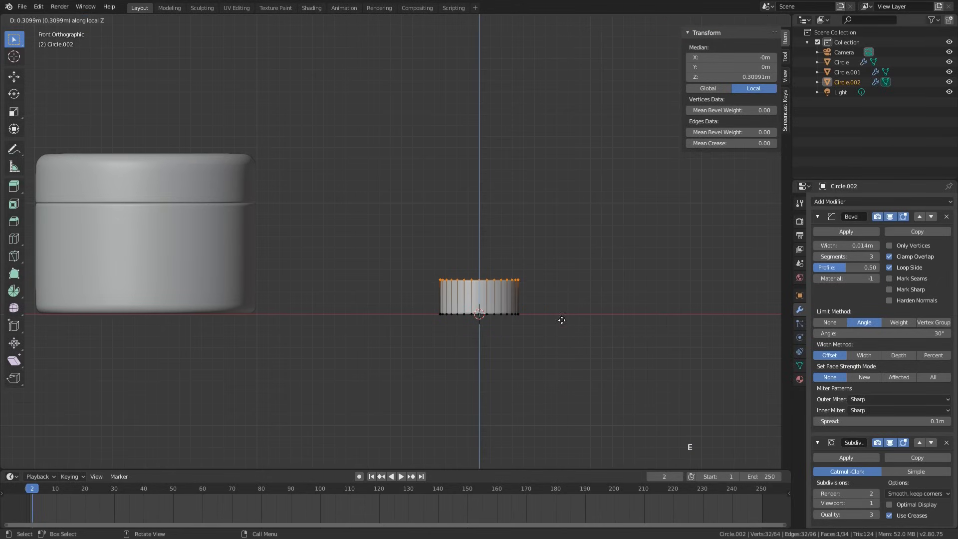
key("ctrl")
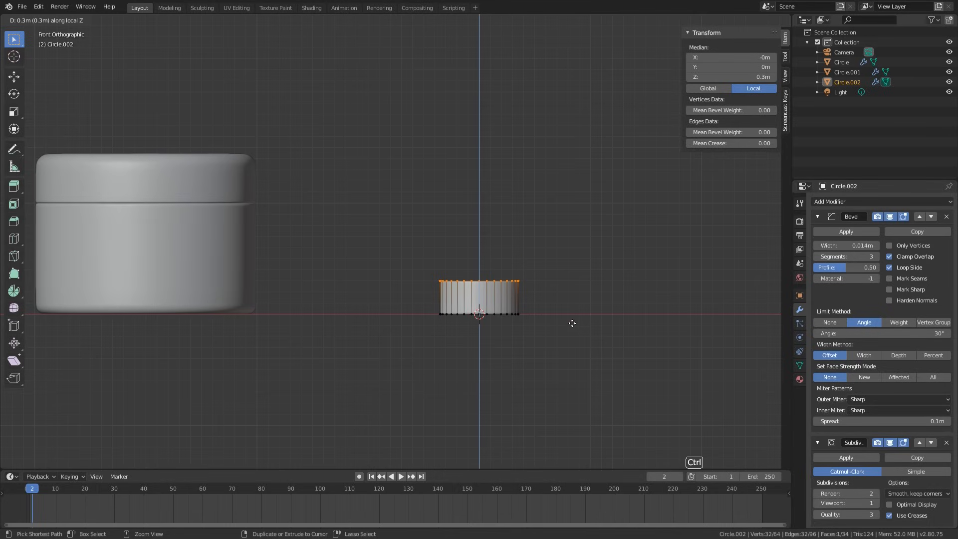
left_click(573, 321)
- Return to Object Mode and apply smooth shading to the small cap
middle_click_drag(573, 318, 524, 322)
key("alt+z")
key("Tab")
key("alt+z")
scroll(451, 293, "up", 6)
right_click(479, 282)
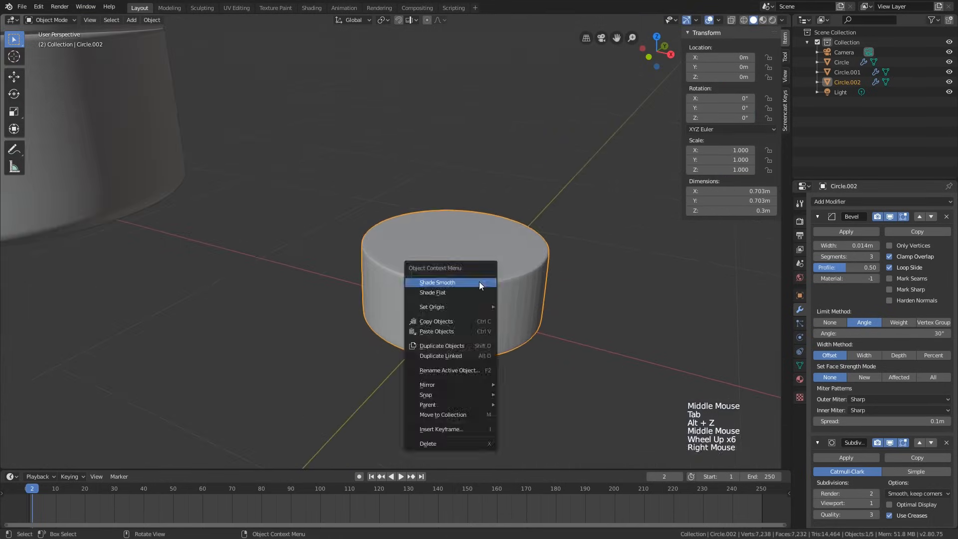
left_click(479, 283)
scroll(418, 299, "down", 1)
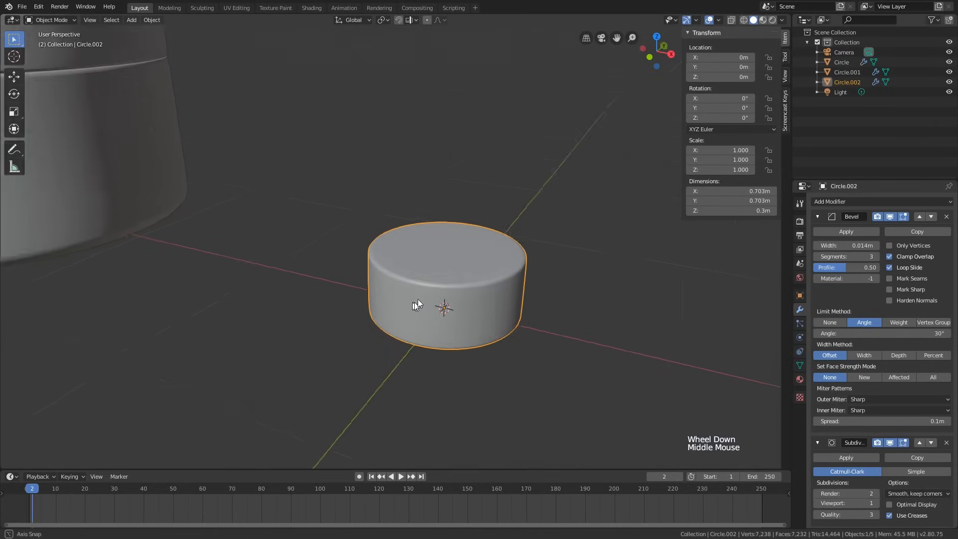
middle_click_drag(417, 299, 464, 304)
scroll(464, 303, "down", 3)
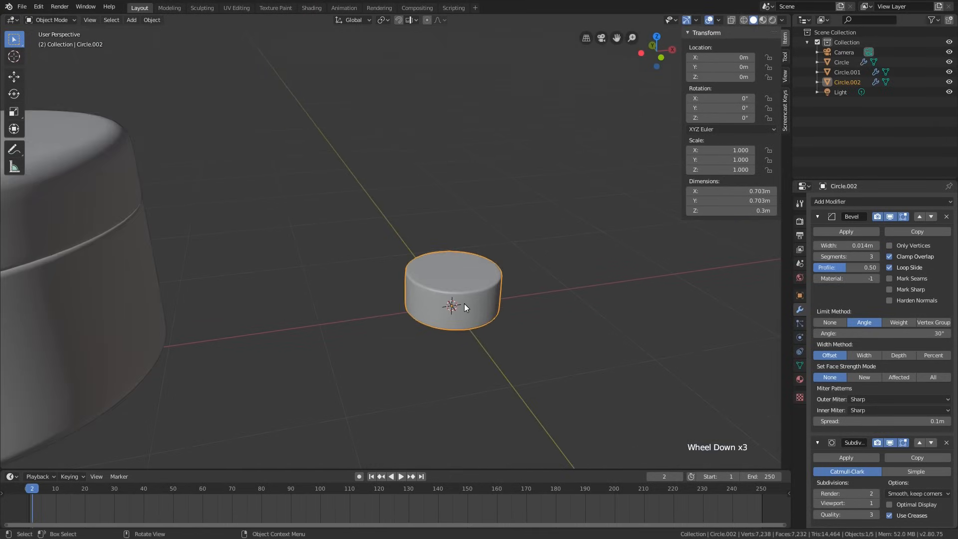
- Add a mesh circle with 8 vertices and a 1 m radius at the world origin
key("KP_1")
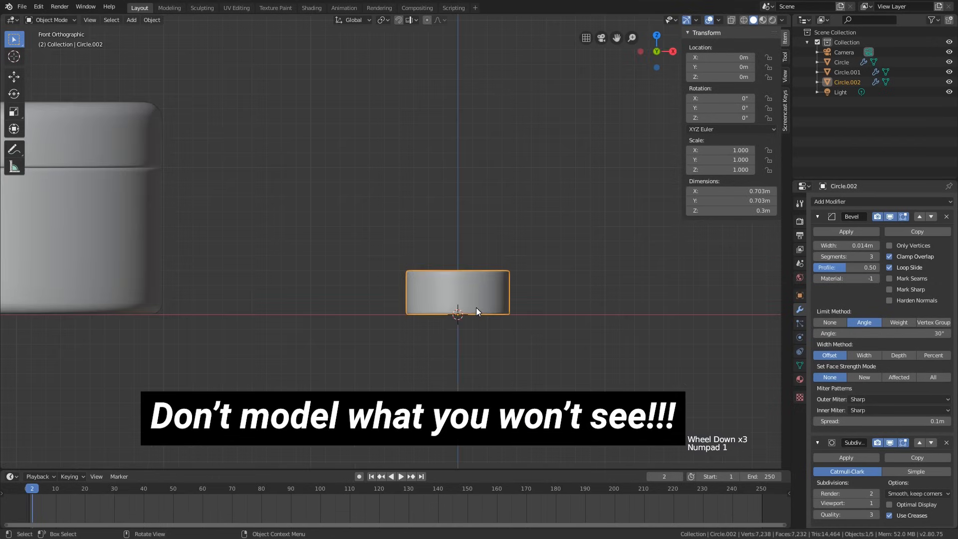
middle_click_drag(502, 263, 485, 317, "shift")
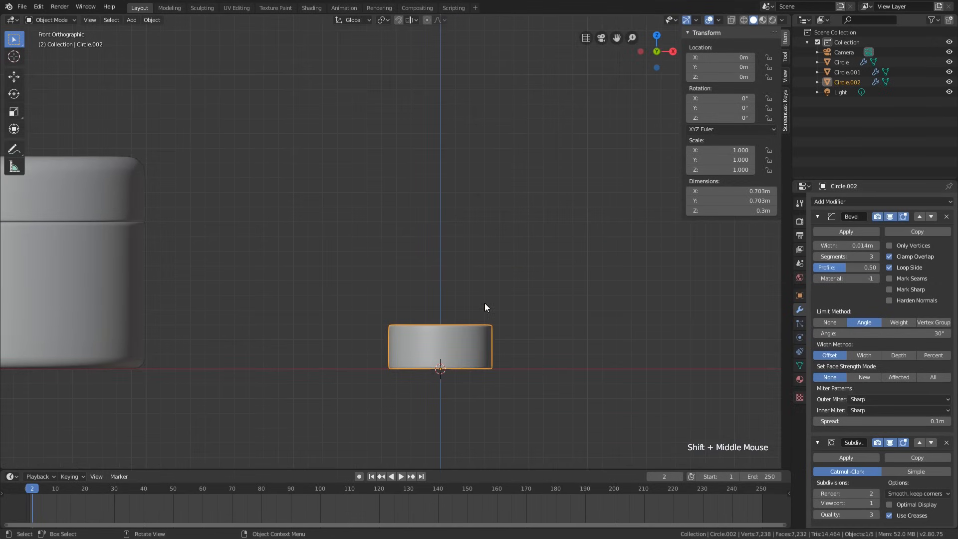
key("shift+a")
mouse_move(479, 308)
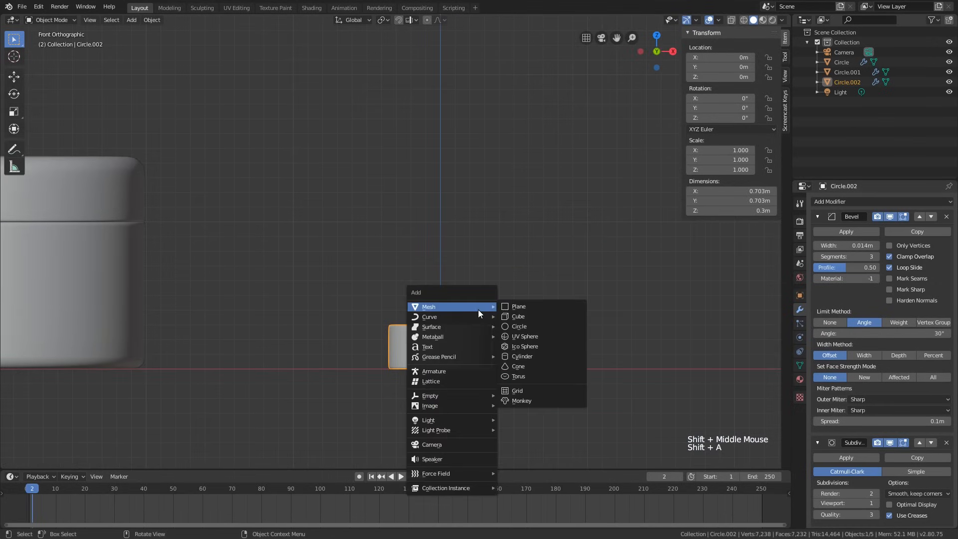
left_click(529, 328)
middle_click_drag(458, 368, 262, 367)
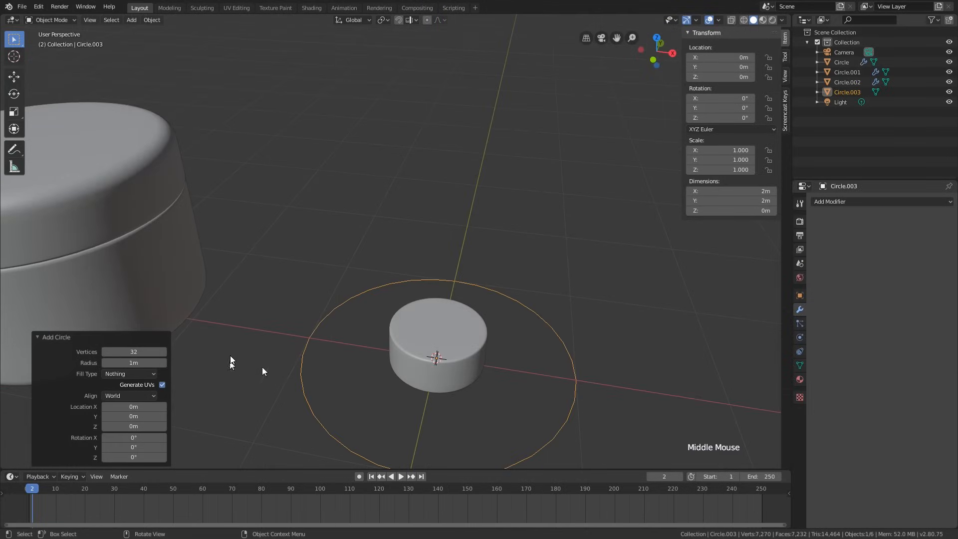
left_click(132, 353)
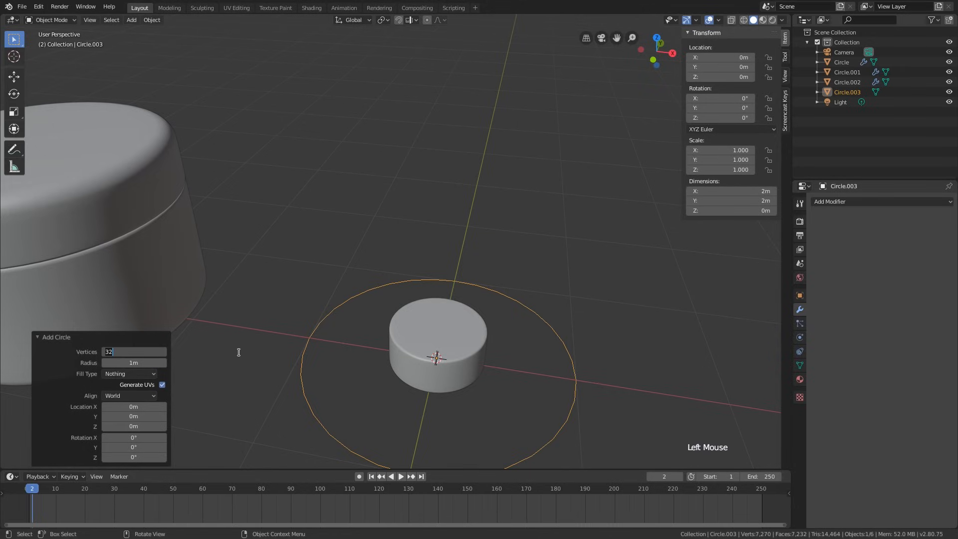
key("Return")
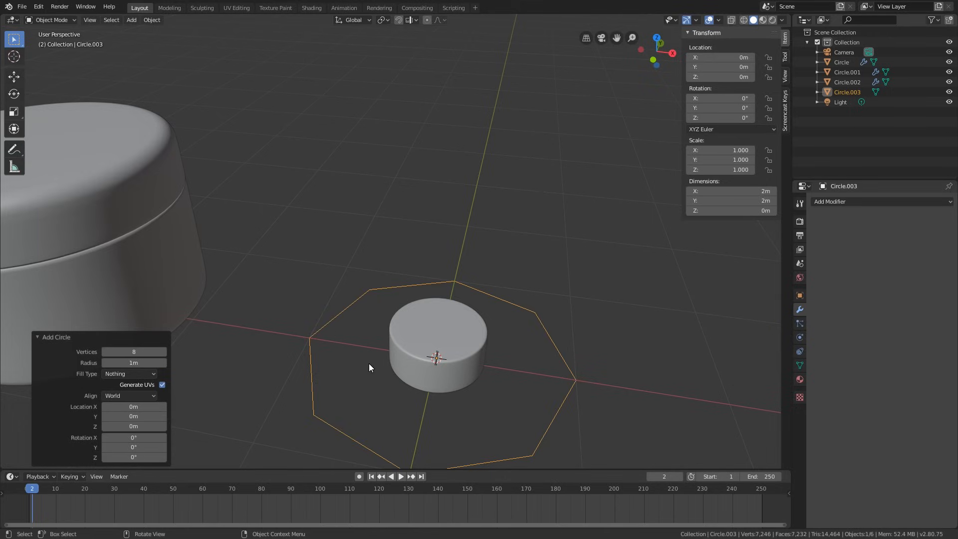
middle_click_drag(478, 343, 450, 359)
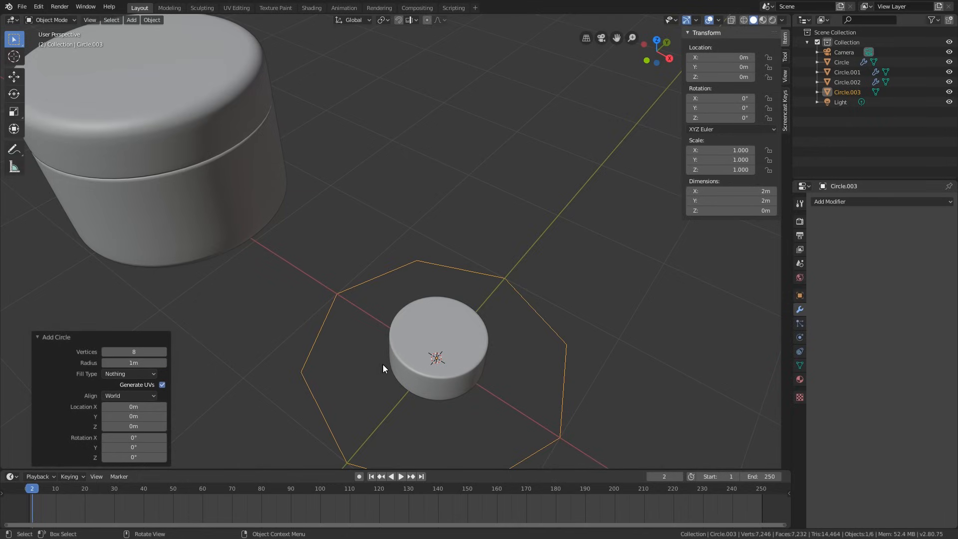
- Scale the octagonal circle's mesh to about 0.78 m across and raise the object about 0.34 m along Z above the cap
key("Tab")
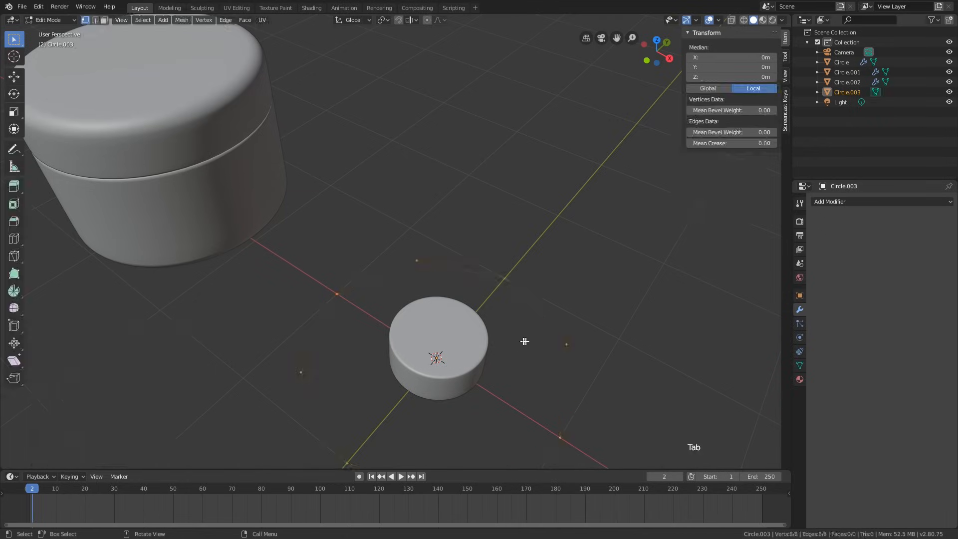
key("s")
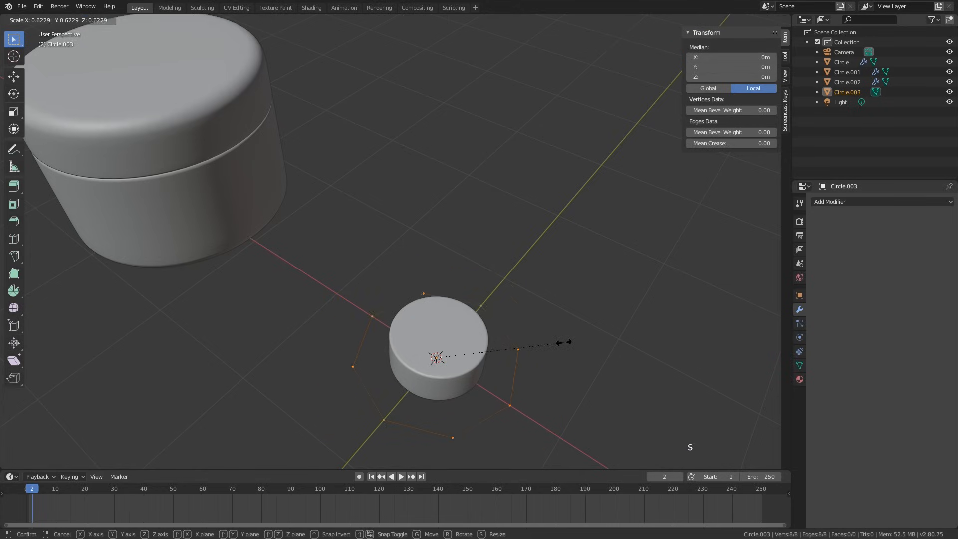
left_click(531, 352)
key("Tab")
key("g")
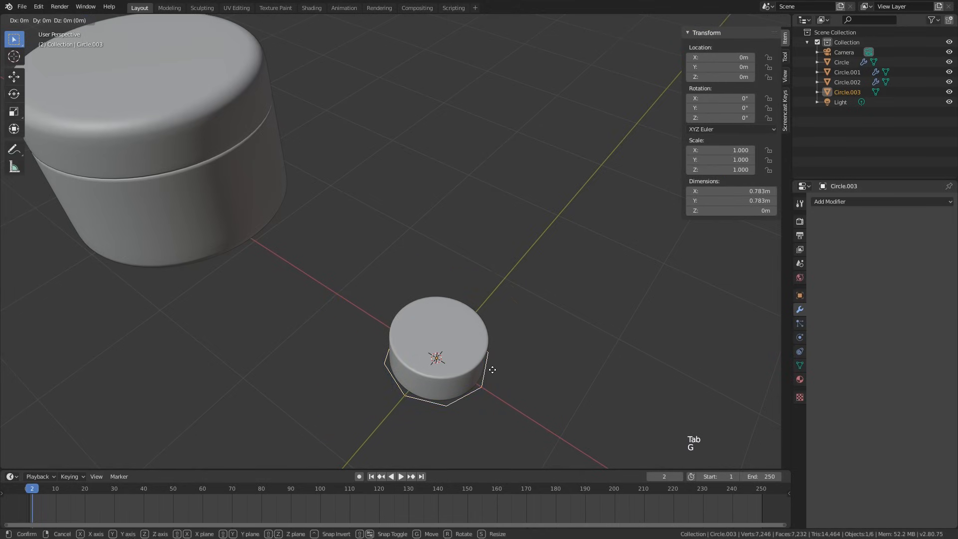
key("z")
left_click(495, 349)
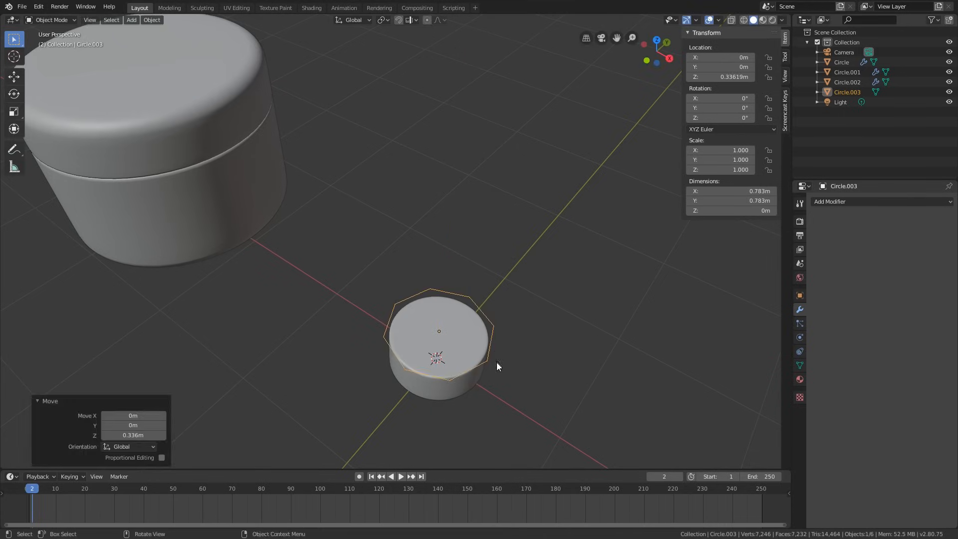
- Fill the octagonal circle with a face and add a Subdivision Surface modifier to it
key("Tab")
key("f")
middle_click_drag(500, 366, 500, 355)
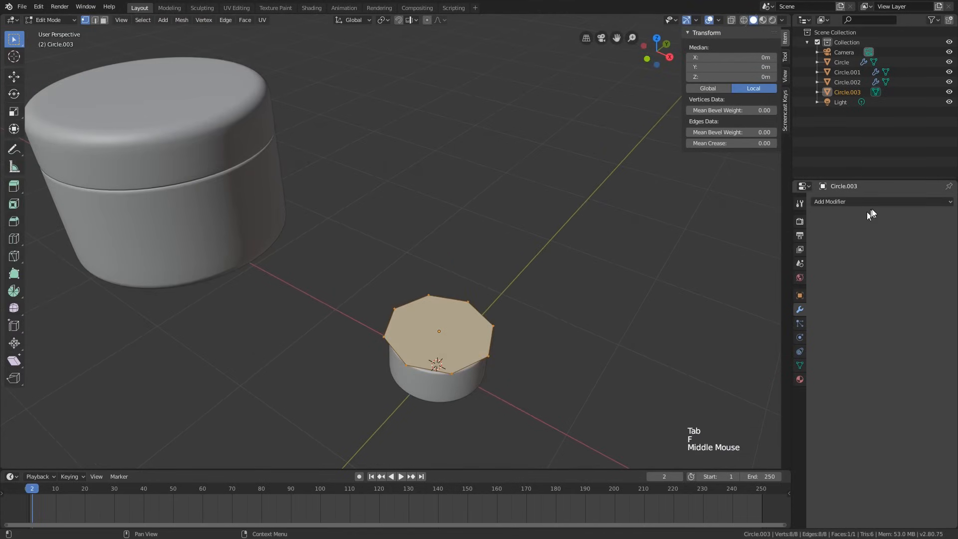
left_click(877, 206)
left_click(779, 366)
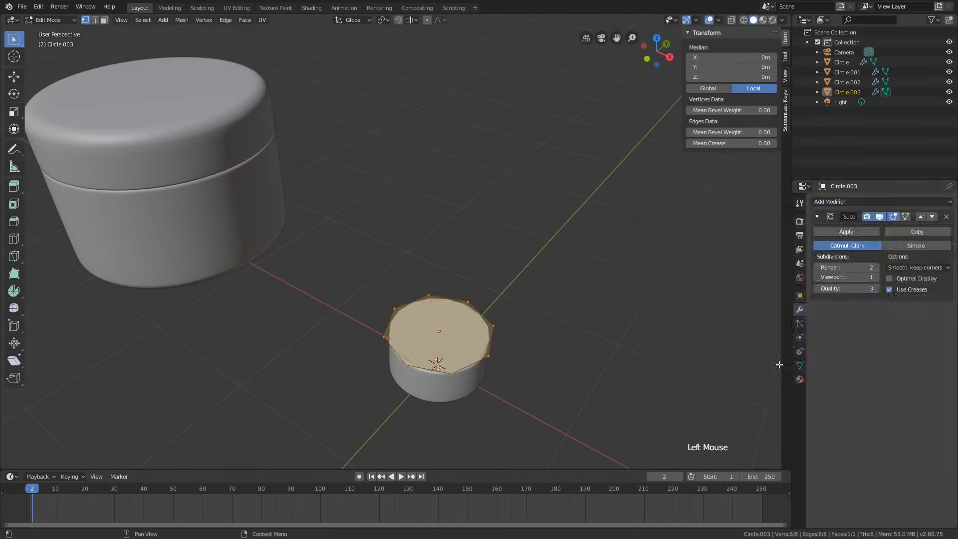
- Set the octagon's Subdivision Surface levels to 4 for both render and viewport
middle_click_drag(587, 341, 567, 368)
scroll(567, 368, "up", 2)
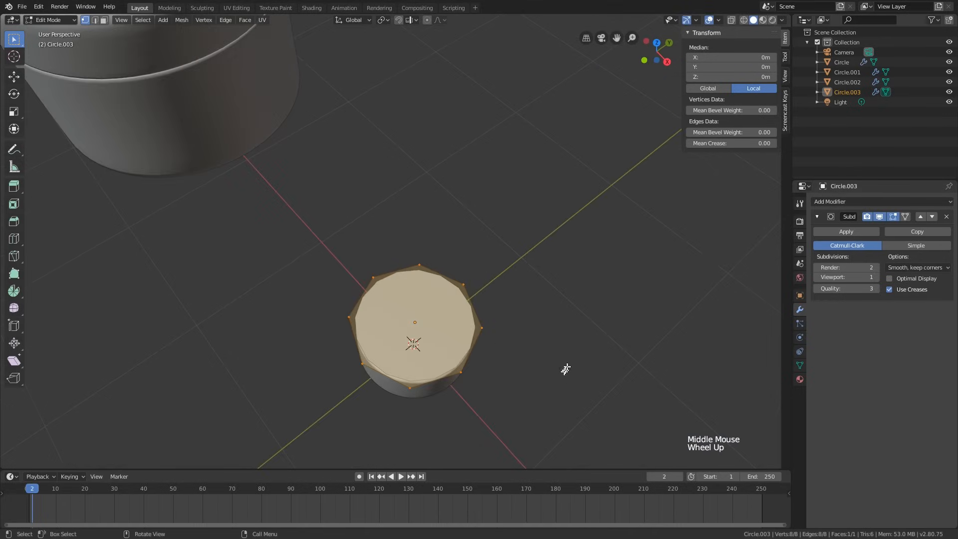
left_click(877, 268)
left_click(878, 277)
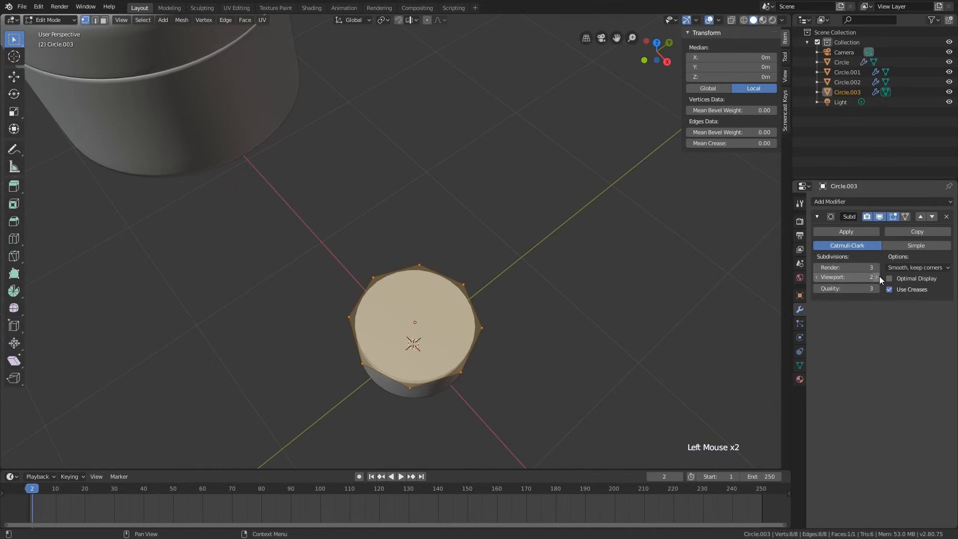
middle_click_drag(574, 335, 302, 323)
scroll(460, 359, "up", 3)
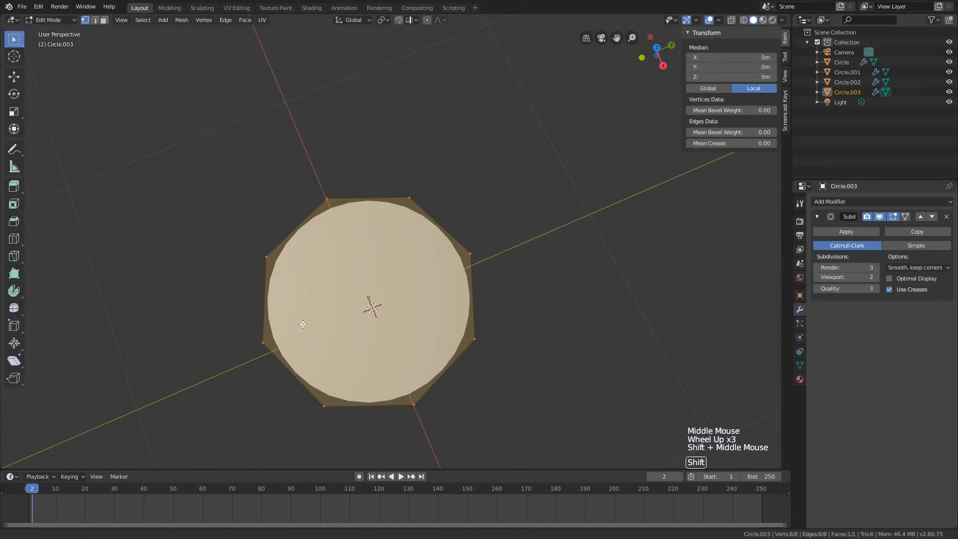
scroll(302, 323, "up", 1)
left_click(878, 267)
left_click(876, 276)
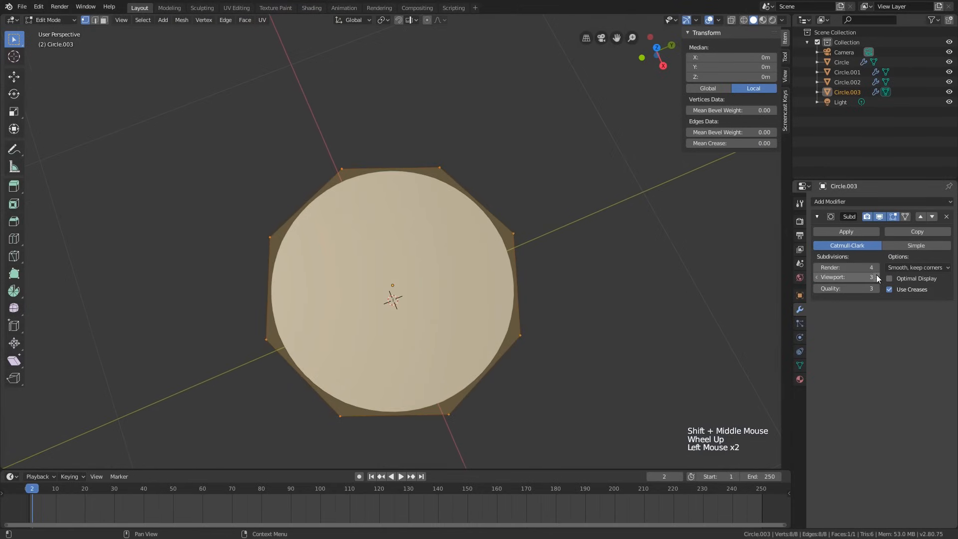
left_click(877, 276)
- Scale the octagonal face by about 0.967 and lower it about 0.034 m along Z onto the cap's upper surface
middle_click_drag(141, 364, 210, 267)
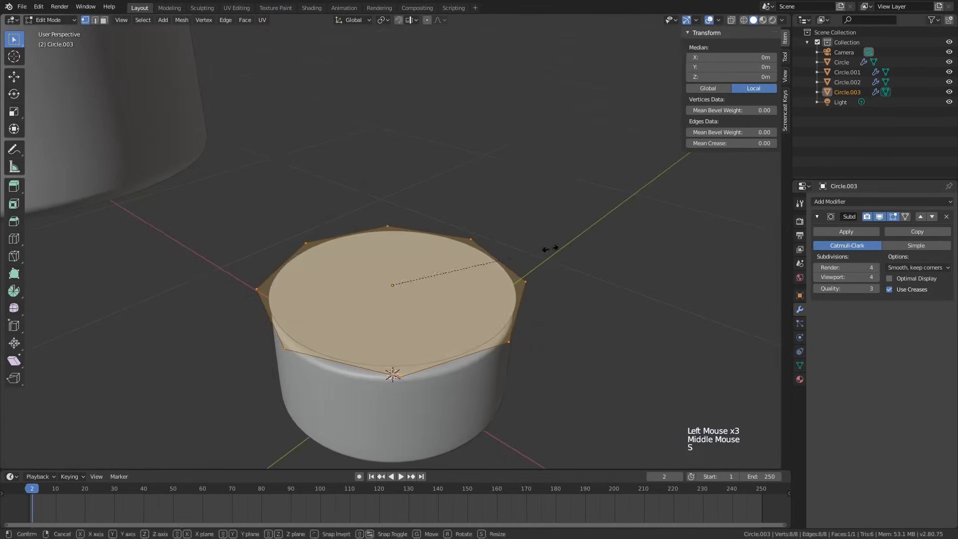
key("s")
key("KP_1")
key("g")
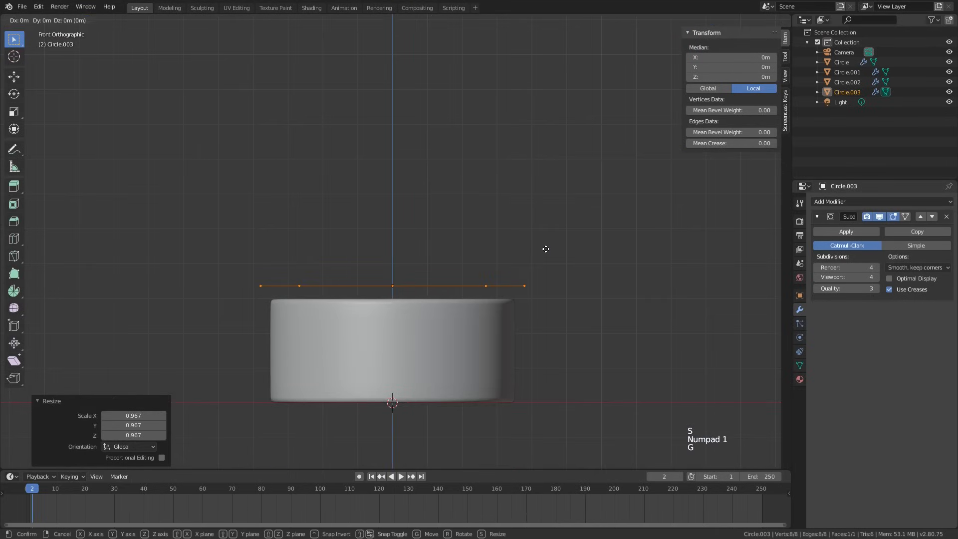
left_click(552, 261)
- Extrude the octagonal face about 3.11 m straight up to form the tube body
scroll(552, 261, "down", 5)
scroll(563, 336, "down", 3)
middle_click_drag(574, 287, 566, 369, "shift")
scroll(566, 369, "down", 2)
key("e")
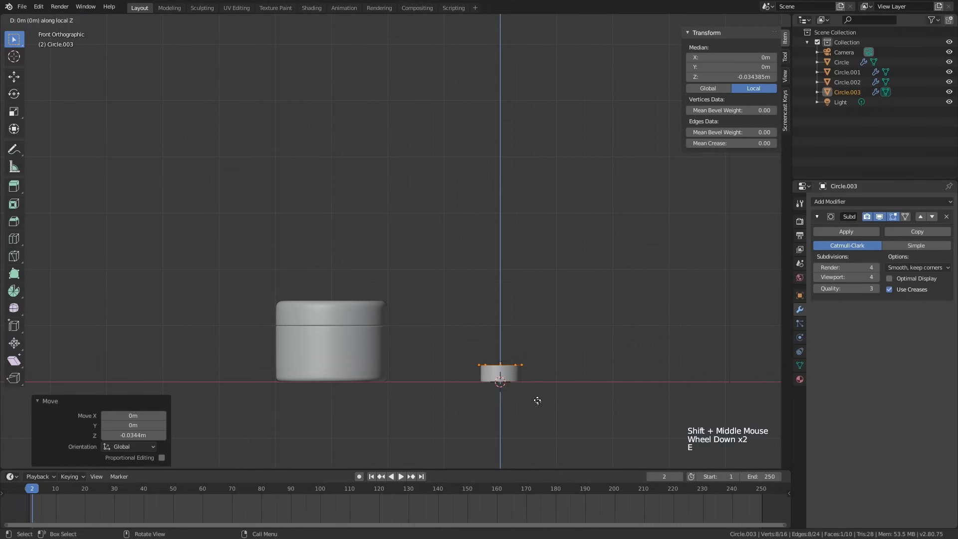
left_click(561, 227)
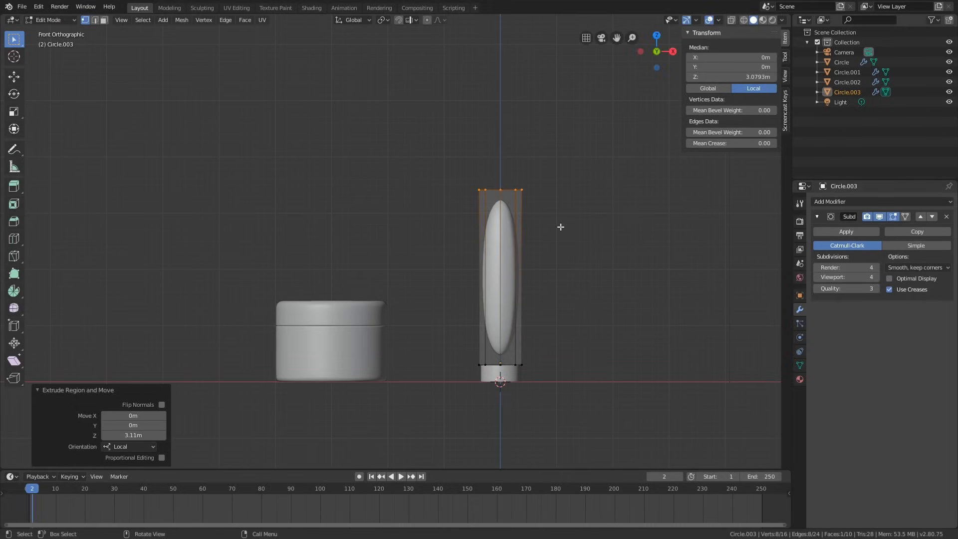
- Widen the tube's upper end by scaling its face about 2.8 times along the X axis only
mouse_move(561, 227)
middle_mouse_down("shift")
mouse_move(552, 239)
mouse_move(560, 220)
mouse_move(548, 220)
middle_mouse_up("shift")
key("s")
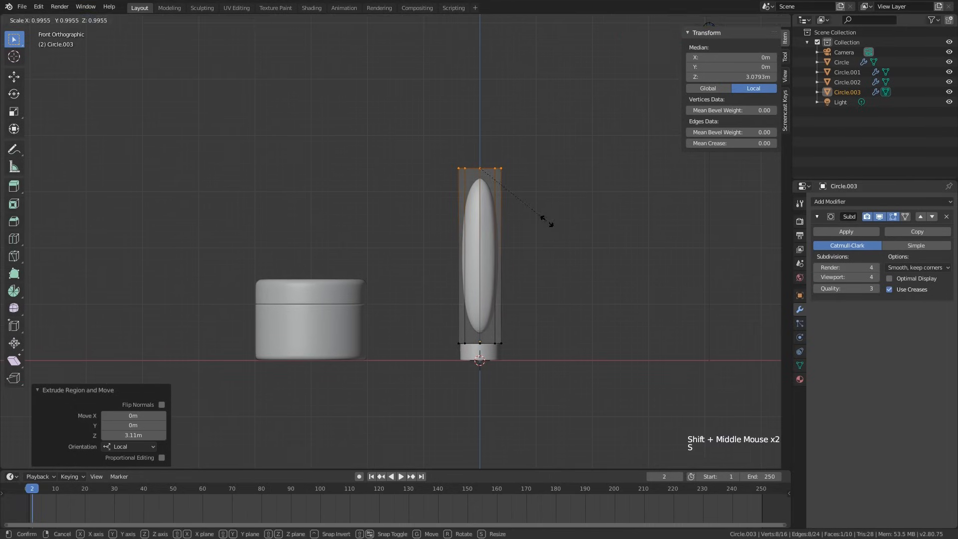
key("x")
left_click(716, 220)
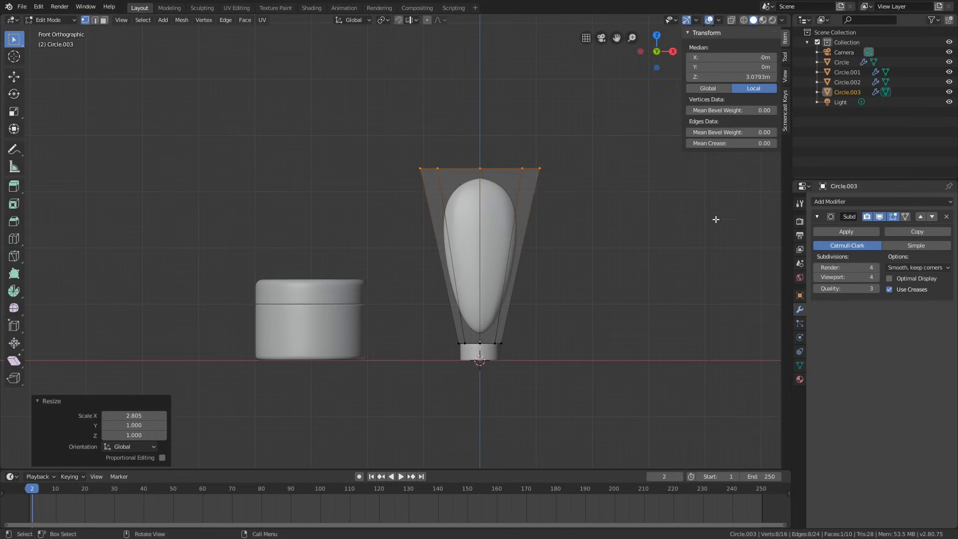
middle_click(593, 267)
key("Tab")
middle_click_drag(593, 267, 483, 335)
scroll(564, 269, "up", 2)
- Add one horizontal loop cut around the tube and slide it close to the lower end, with a factor of about 0.965
key("Tab")
scroll(529, 281, "up", 2)
scroll(484, 334, "up", 1)
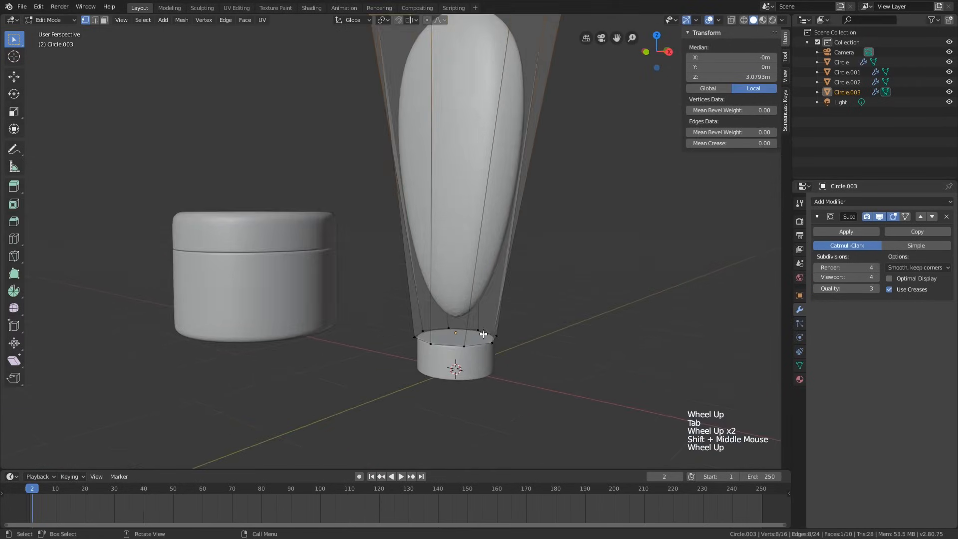
left_click(479, 350, "alt")
key("Tab")
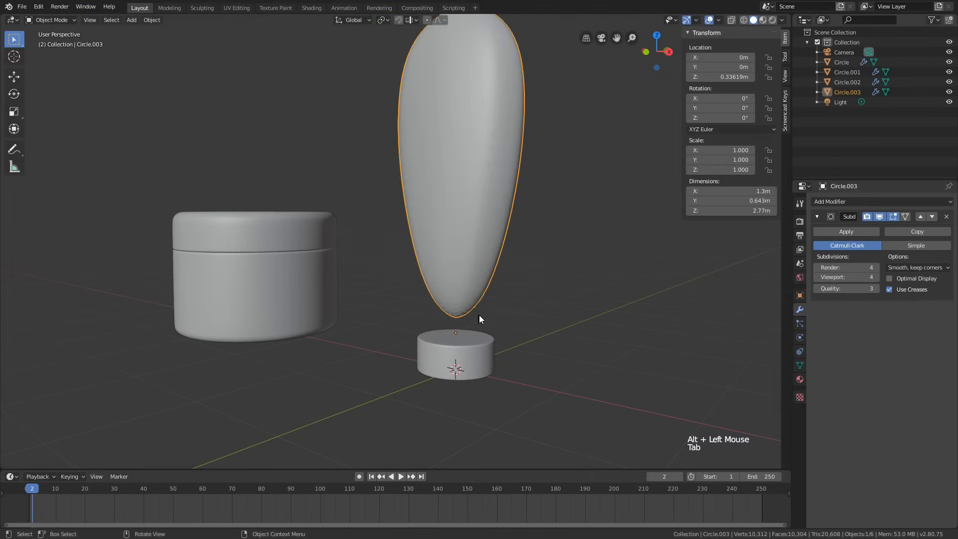
middle_click_drag(503, 279, 483, 368, "shift")
key("Tab")
key("ctrl+r")
left_click(494, 207)
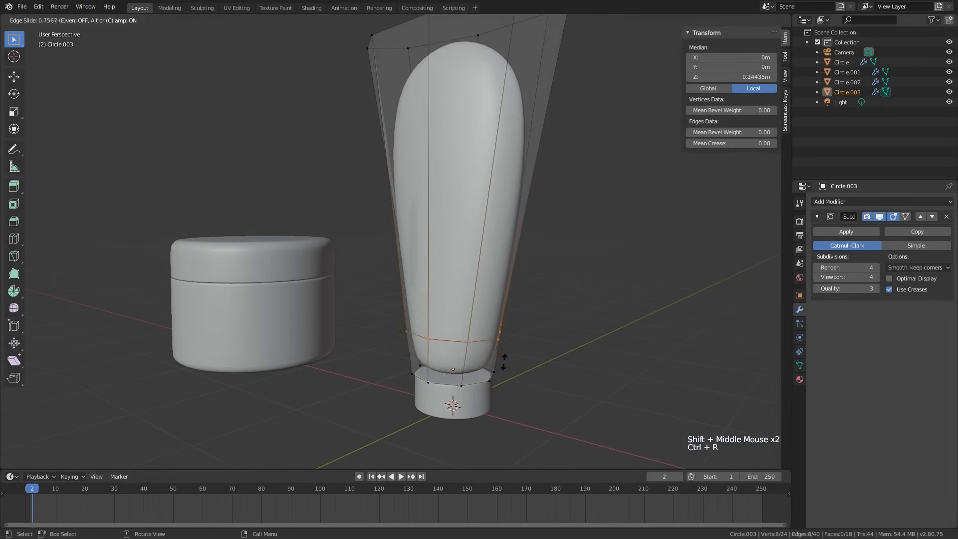
left_click(498, 399)
- Inset the tube body's octagonal bottom face by about 0.025 m
middle_click_drag(498, 400, 459, 376, "shift")
scroll(459, 377, "up", 2)
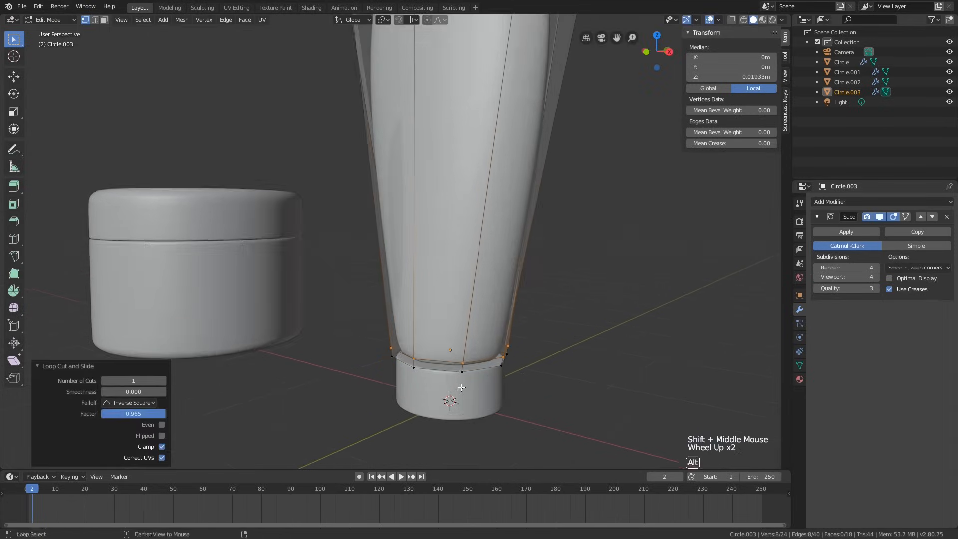
key("alt+z")
scroll(459, 376, "up", 1)
key("3")
left_click(452, 354)
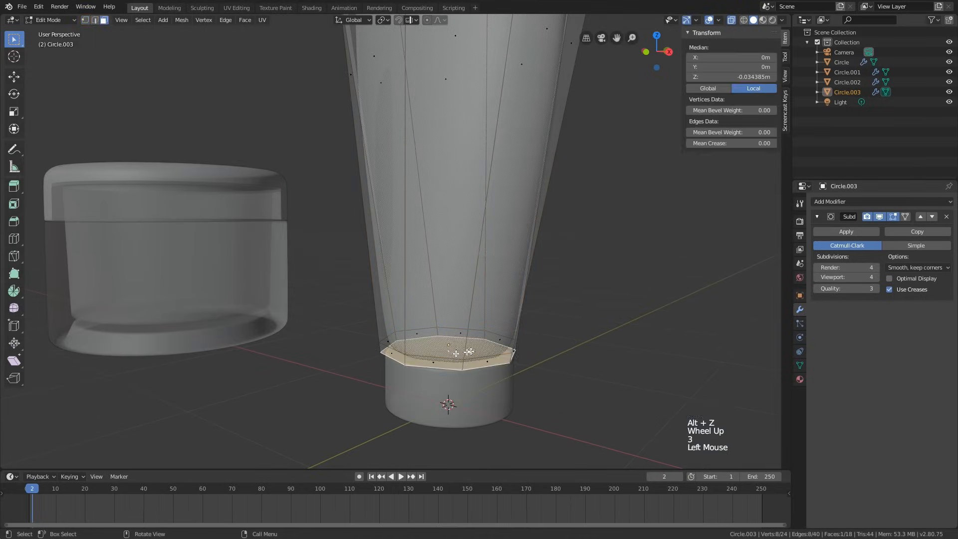
key("alt+z")
middle_click_drag(472, 352, 533, 313)
middle_click_drag(533, 348, 537, 368)
scroll(537, 368, "up", 3)
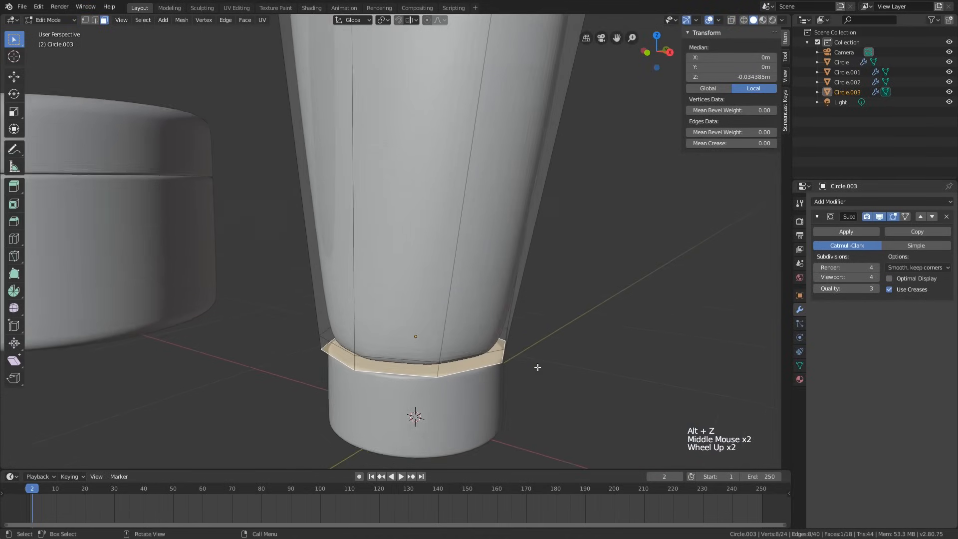
key("i")
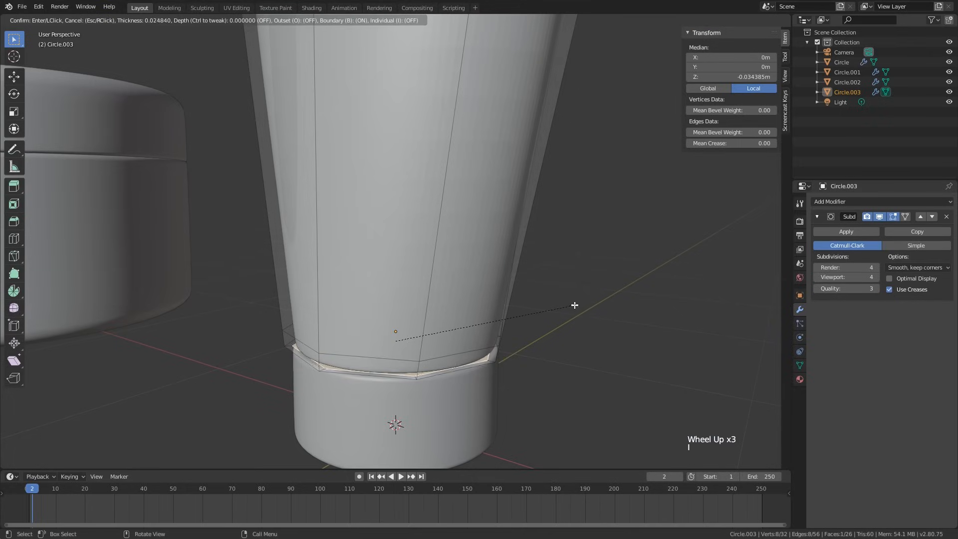
key("Tab")
- Select the narrow face band and base at the tube's lower end and enlarge them uniformly by about 1.045
scroll(498, 364, "down", 3)
middle_click_drag(499, 364, 518, 347)
scroll(510, 358, "up", 1)
key("KP_1")
key("alt+z")
key("Tab")
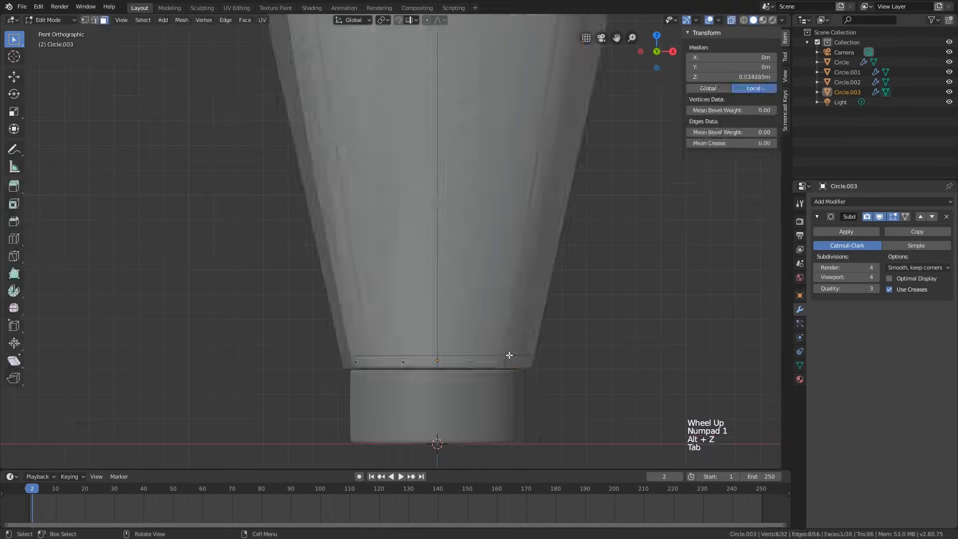
key("alt+a")
key("c")
left_click(562, 362)
left_click_drag(562, 362, 298, 374)
right_click(298, 374)
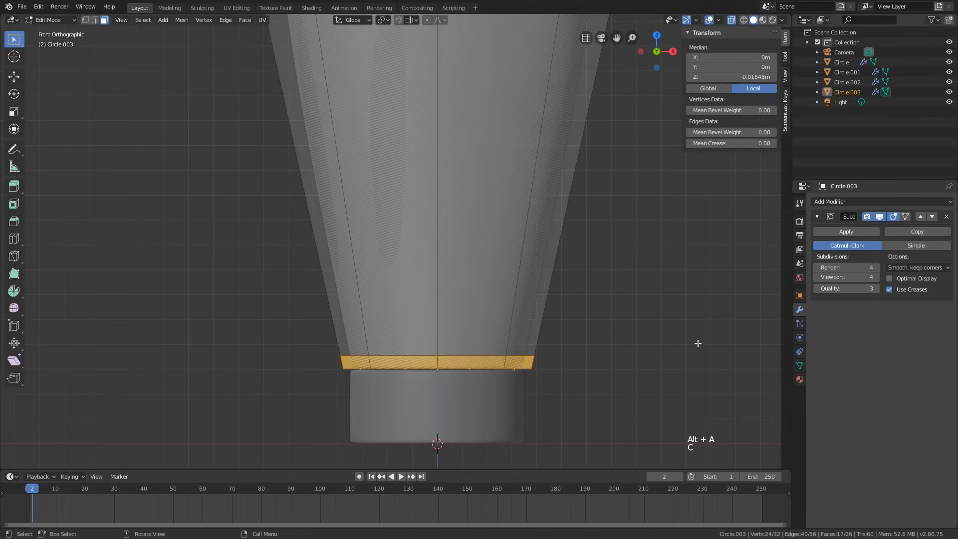
key("s")
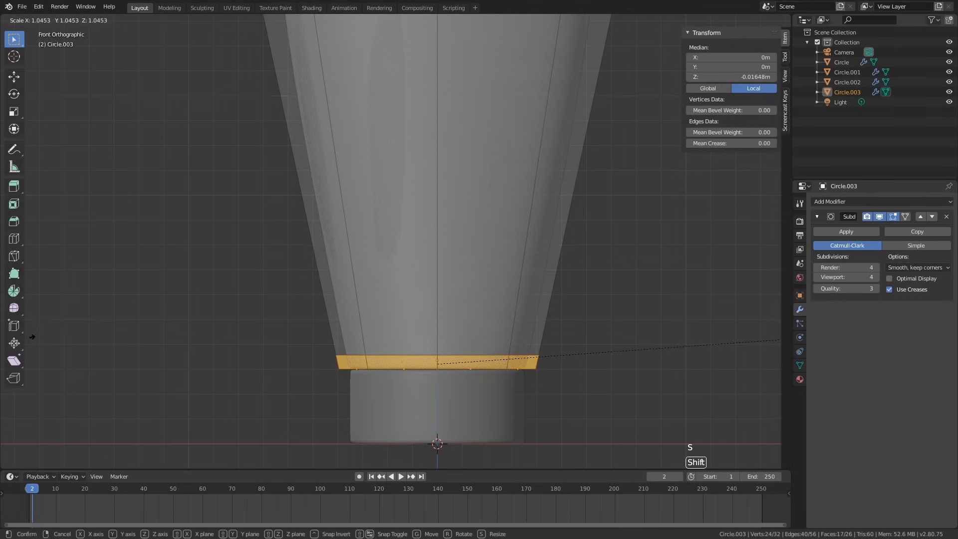
key("Tab")
- Add one horizontal loop cut close to the tube's upper end, with a factor of about -0.867, and switch to vertex selection
scroll(404, 256, "down", 3)
scroll(417, 298, "down", 3)
middle_click_drag(404, 256, 488, 284, "shift")
scroll(430, 290, "down", 1)
key("alt+z")
key("KP_1")
key("Tab")
scroll(452, 248, "up", 1)
scroll(449, 246, "up", 1, "shift")
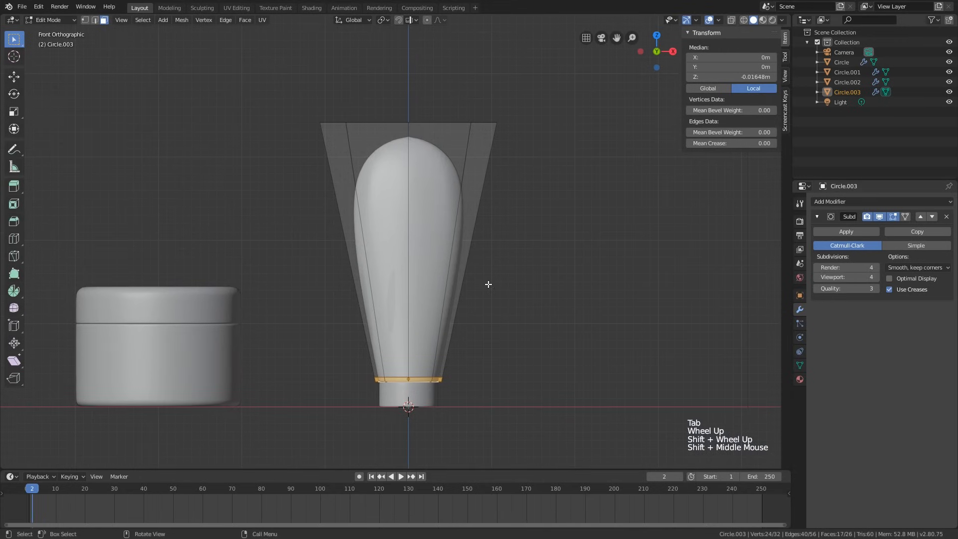
key("alt+a")
key("ctrl+r")
left_click(443, 309)
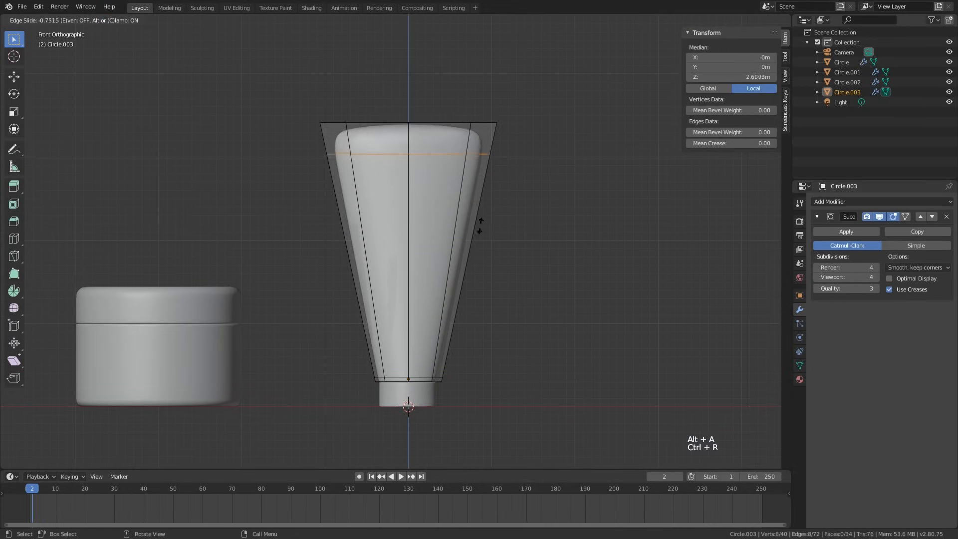
left_click(487, 214)
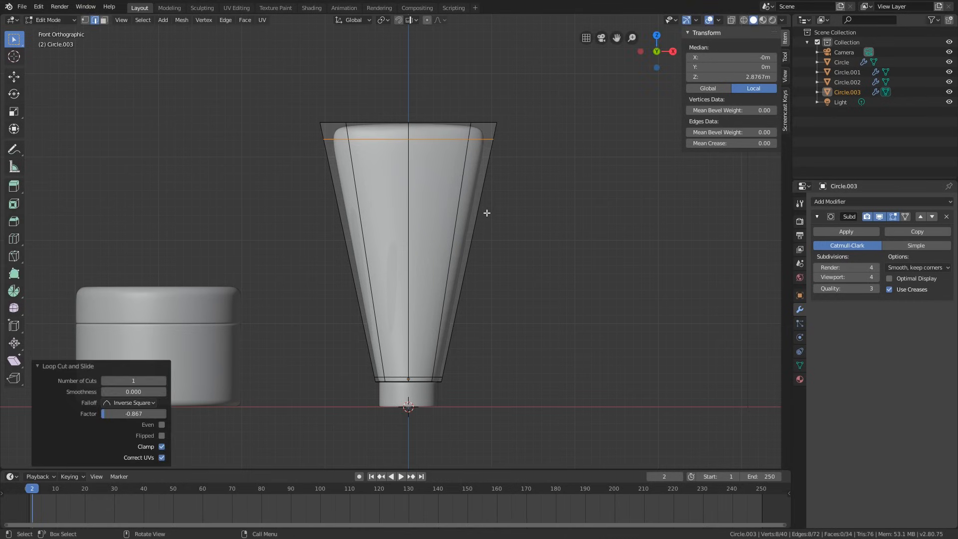
key("1")
key("alt+a")
key("c")
left_click_drag(509, 129, 268, 130)
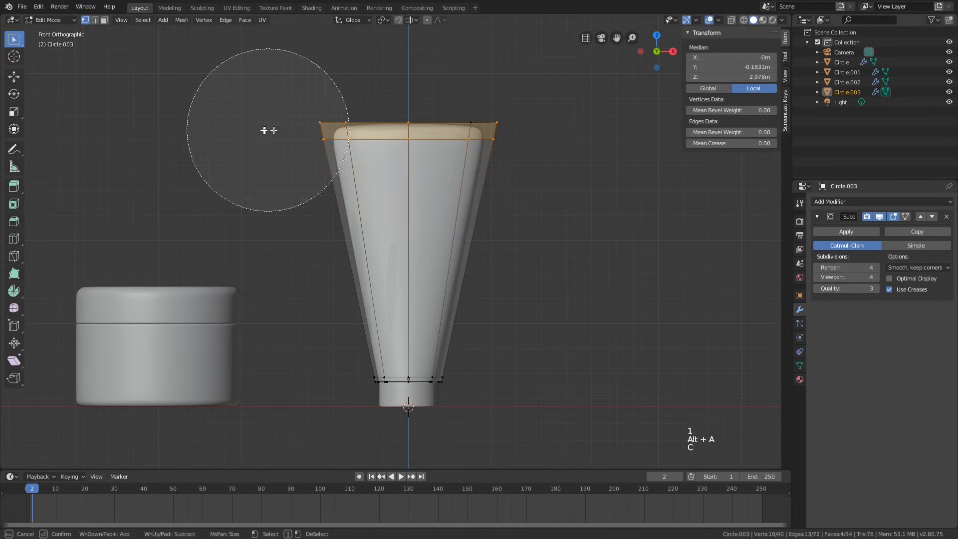
right_click(272, 130)
key("s")
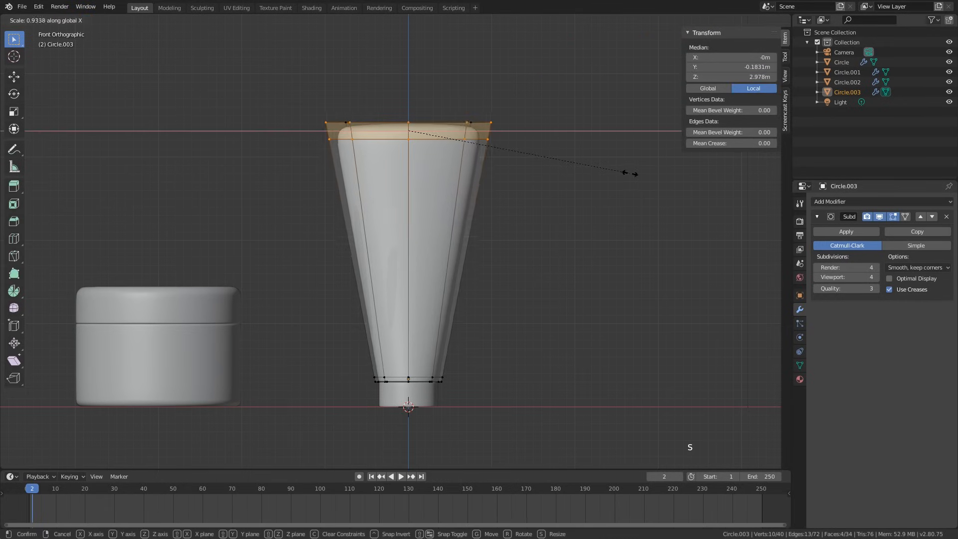
right_click(627, 170)
- Select all vertices of the tube's two uppermost loops, front and back, and scale them to 0.849 along the X axis
key("alt+z")
key("alt+a")
key("c")
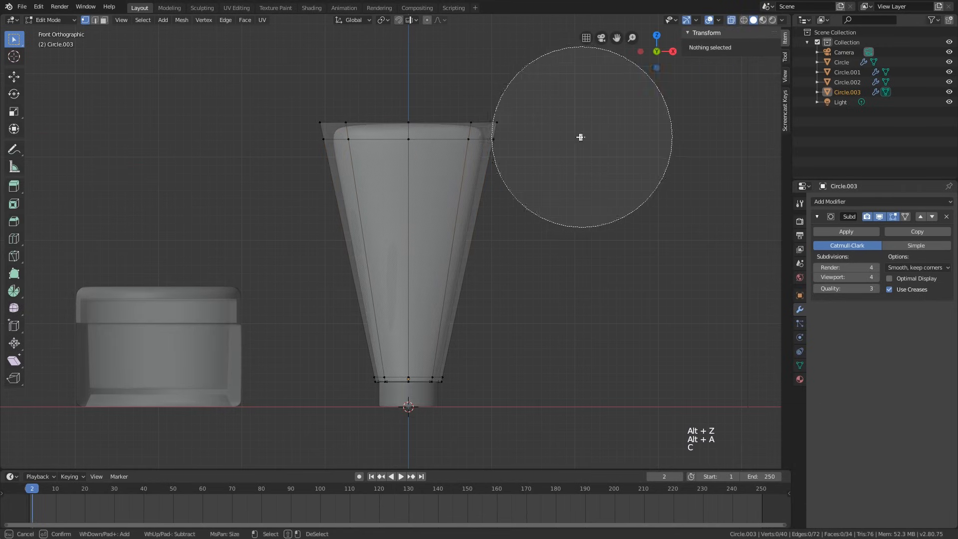
mouse_move(580, 137)
left_mouse_down()
mouse_move(441, 114)
mouse_move(326, 136)
left_mouse_up()
right_click(327, 136)
key("s")
key("x")
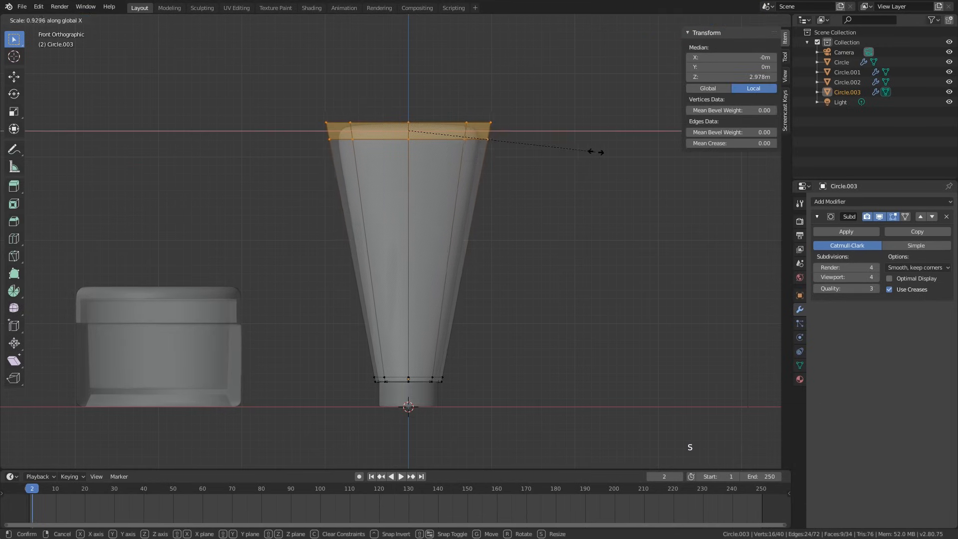
left_click(579, 151)
- Flatten the tube's upper end into a thin, narrow strip by scaling its two uppermost loops along the Y axis
key("alt+z")
middle_click_drag(577, 150, 560, 216)
key("s")
key("y")
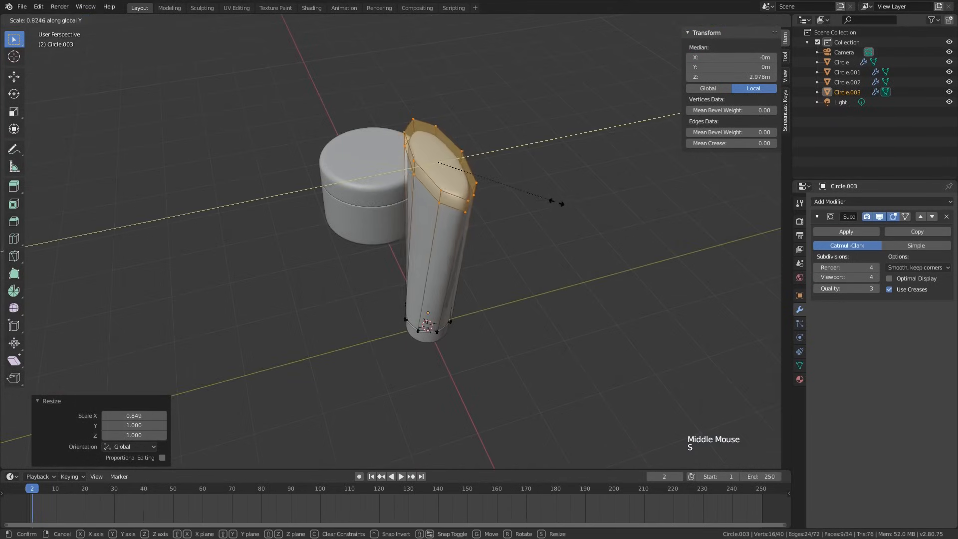
left_click(469, 168)
- Pull the four outermost side vertices of the tube's upper end inward by scaling them to about 0.8 along the X axis
middle_click_drag(471, 177, 478, 195)
scroll(478, 195, "up", 1)
left_click(478, 205)
left_click(471, 222, "shift")
middle_click_drag(454, 230, 505, 218)
middle_click_drag(397, 150, 428, 218, "shift")
scroll(419, 216, "up", 2)
left_click(335, 206, "shift")
left_click(324, 171, "shift")
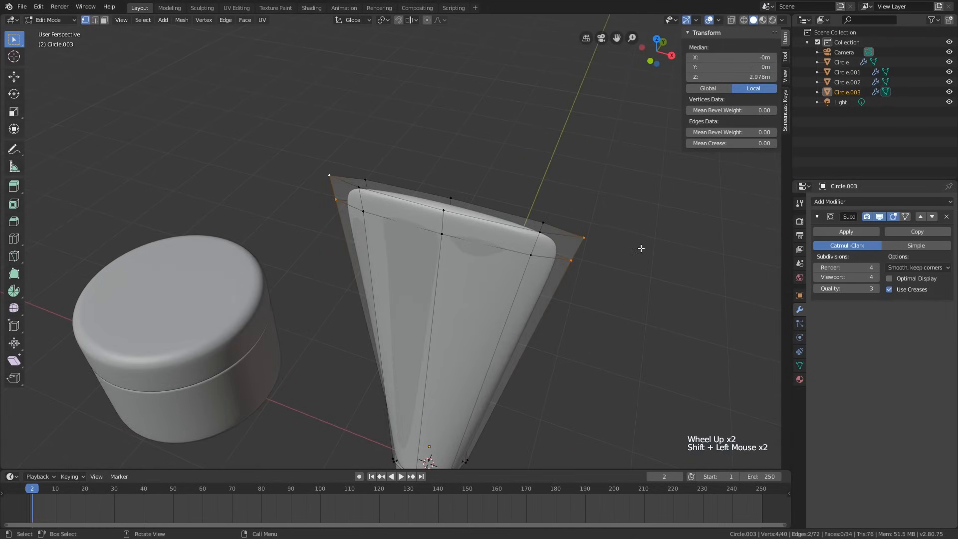
key("s")
key("x")
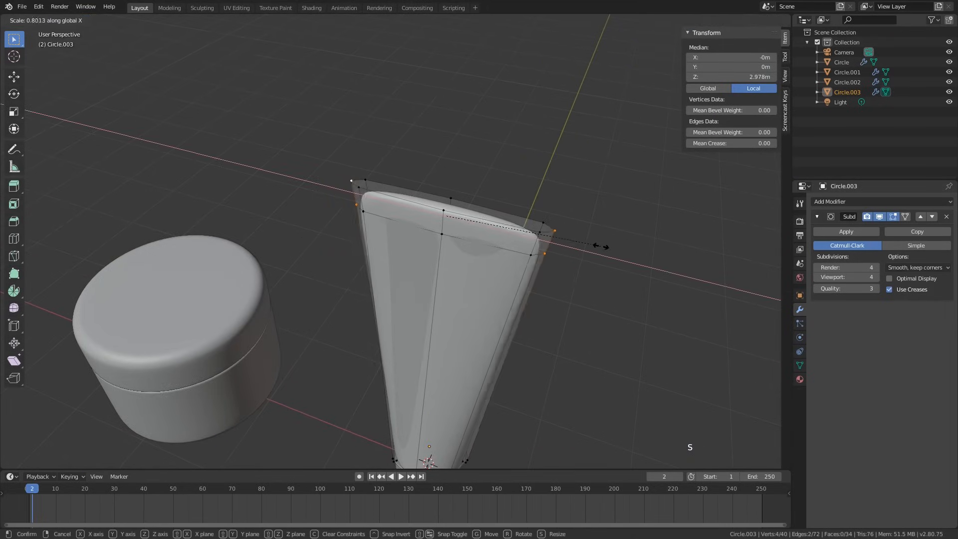
left_click(589, 247)
key("Tab")
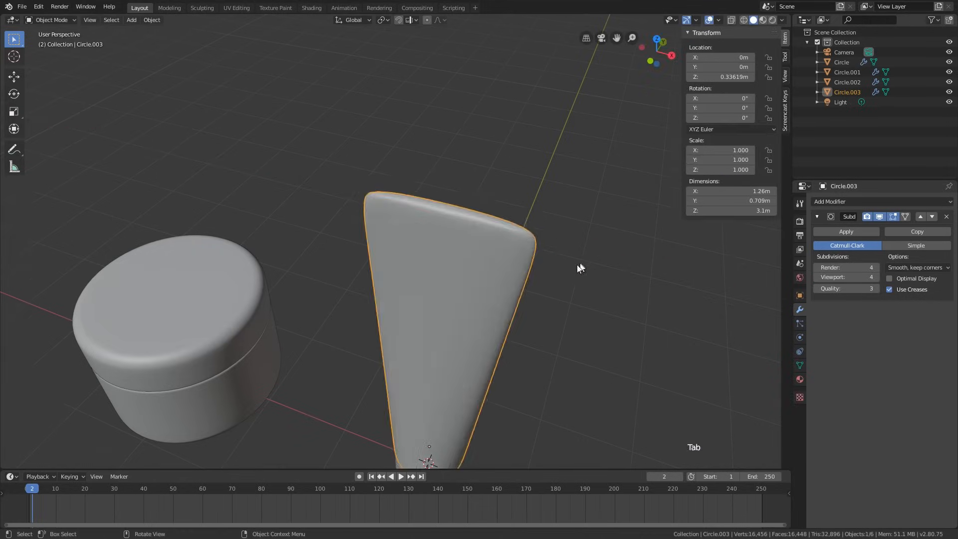
- Extrude the tube's flattened top face about 0.086 m straight up
scroll(577, 265, "down", 1)
middle_click_drag(577, 265, 442, 237)
scroll(442, 237, "down", 1, "shift")
middle_click_drag(441, 237, 457, 219)
key("Tab")
scroll(465, 205, "up", 2)
key("3")
left_click(460, 147)
scroll(457, 219, "down", 1, "shift")
middle_click_drag(457, 219, 449, 261)
scroll(449, 261, "up", 1)
key("e")
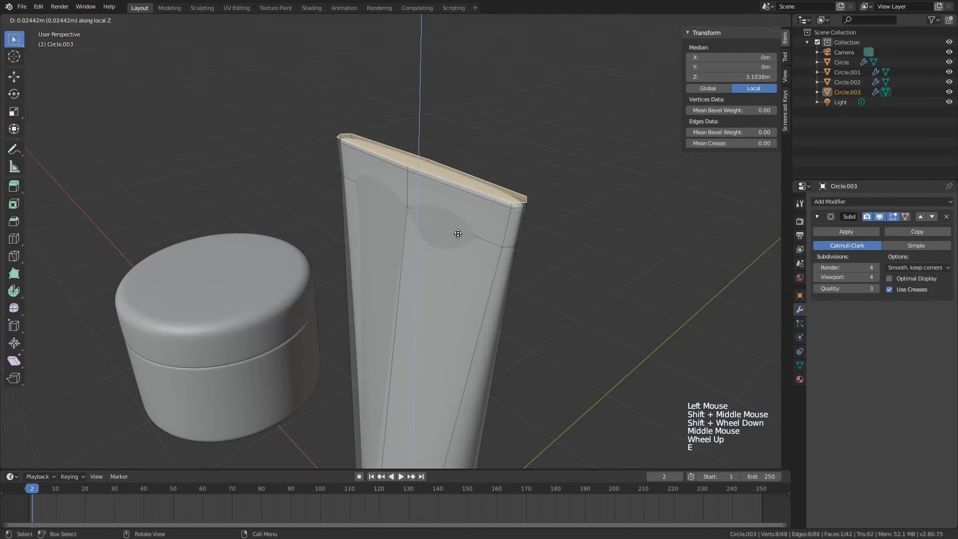
left_click(462, 212)
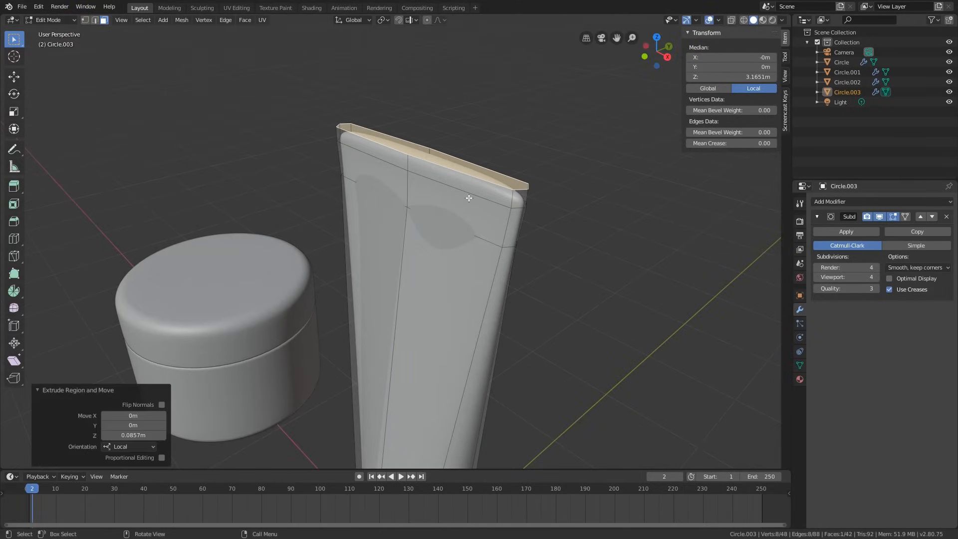
- Thin the edge loop just below the tube's top by scaling it along the Y axis only
key("1")
left_click(507, 195, "alt")
middle_click_drag(507, 195, 552, 186)
key("s")
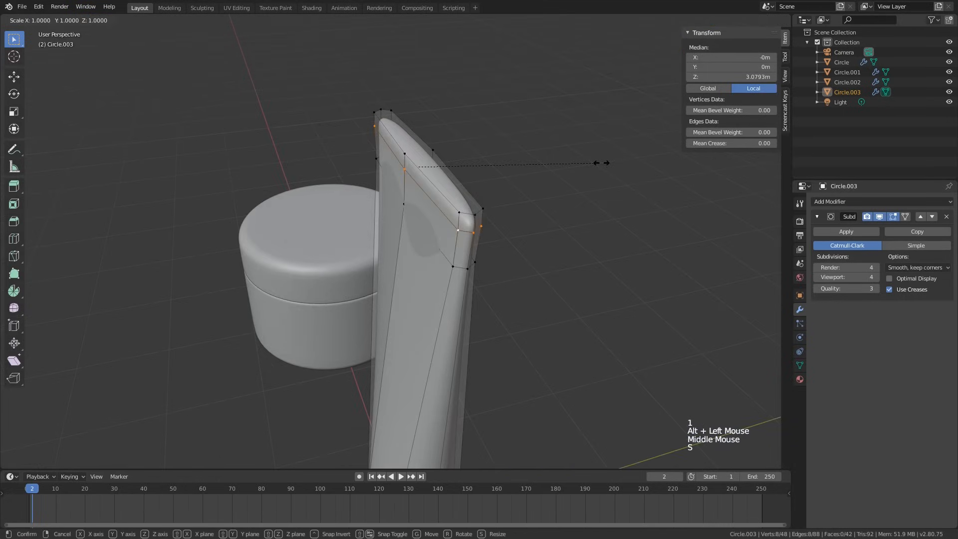
key("x")
right_click(602, 162)
key("s")
key("y")
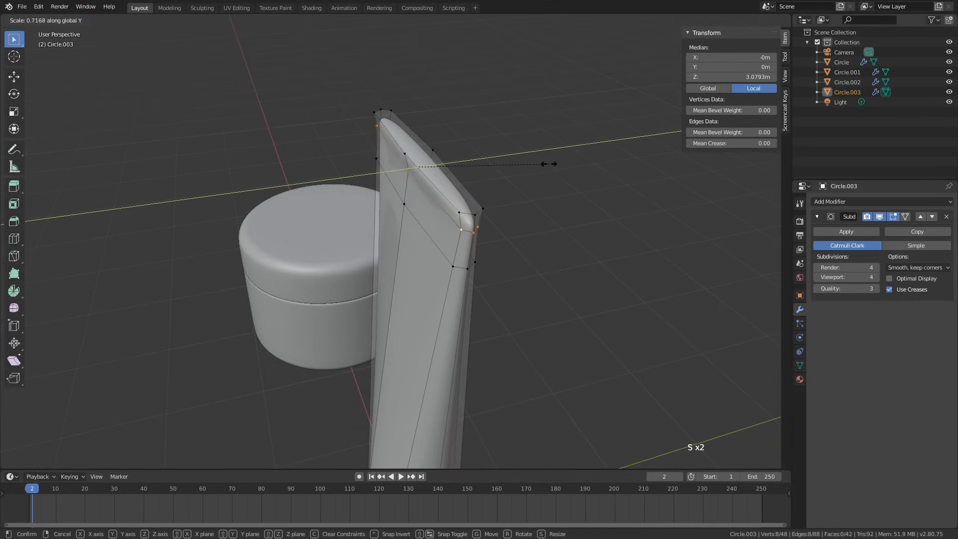
left_click(507, 166)
- Thin the tube's topmost edge loop along the Y axis to form a flat crimped end
left_click(425, 190, "alt")
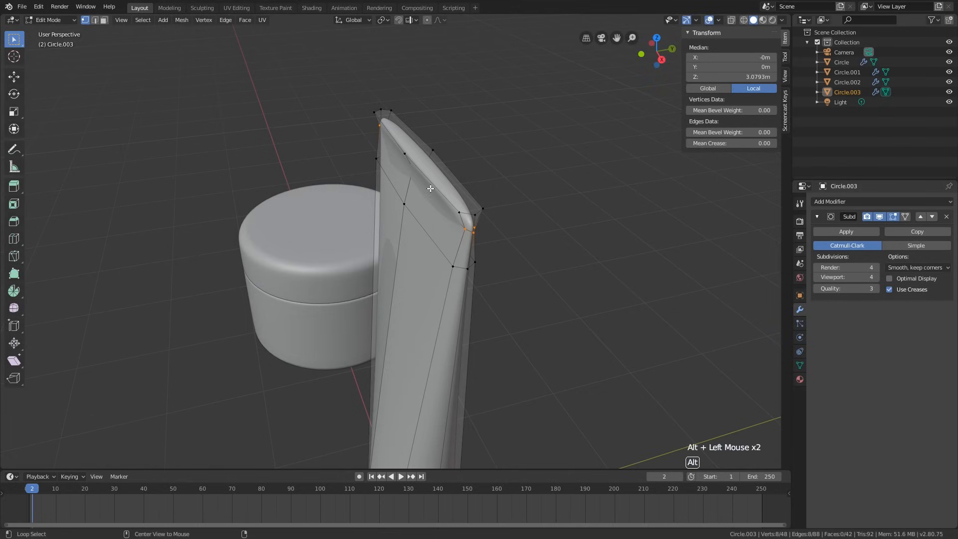
left_click(432, 188, "alt")
key("s")
key("y")
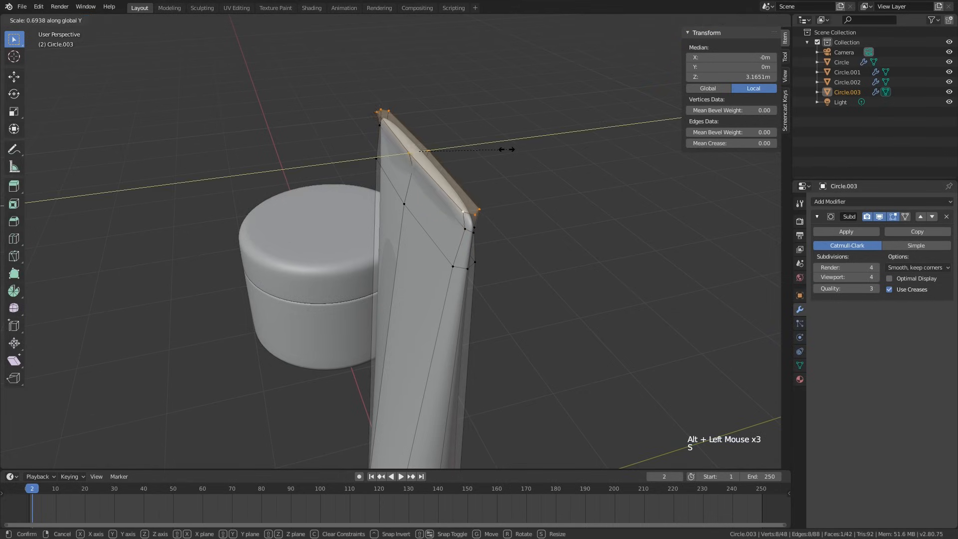
left_click(469, 152)
- Examine the tube's overall shape outside mesh editing, in perspective and in a see-through front view
key("Tab")
middle_click_drag(469, 175, 540, 167)
scroll(540, 167, "down", 2)
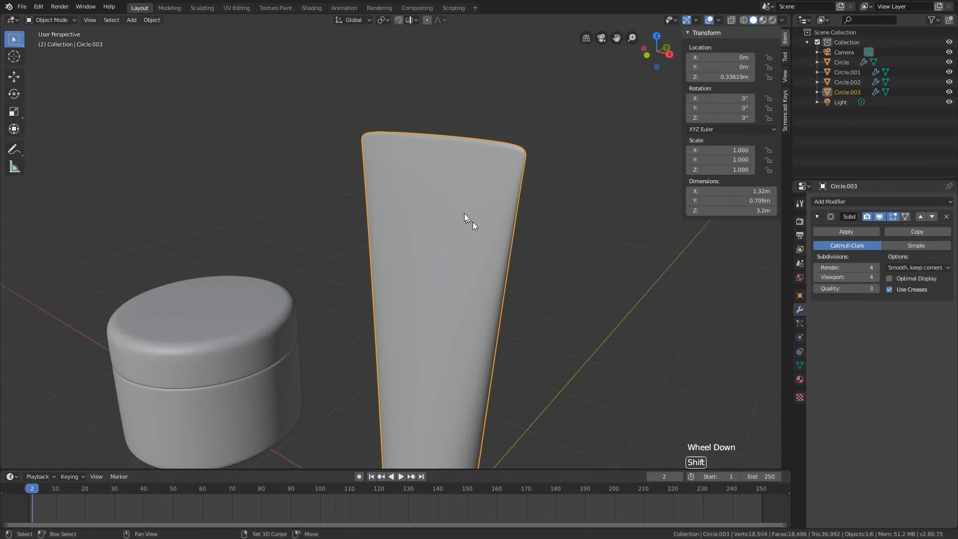
scroll(434, 188, "down", 2)
middle_click_drag(469, 218, 441, 272, "shift")
right_click(445, 239)
left_click(443, 240)
key("KP_1")
key("alt+z")
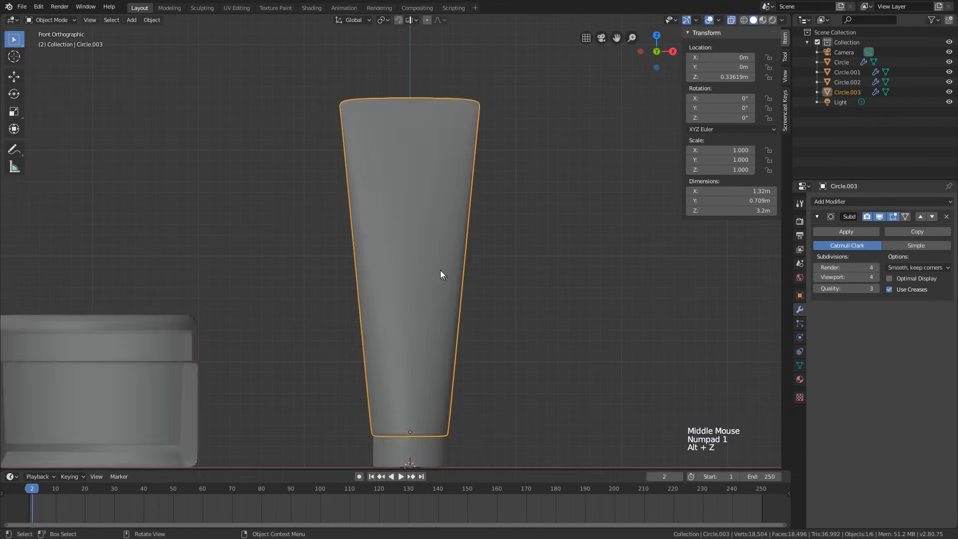
scroll(442, 272, "down", 2)
- Add one horizontal loop cut around the upper part of the tube's body, with a factor of about -0.633
key("Tab")
key("alt+z")
middle_click_drag(471, 274, 405, 302)
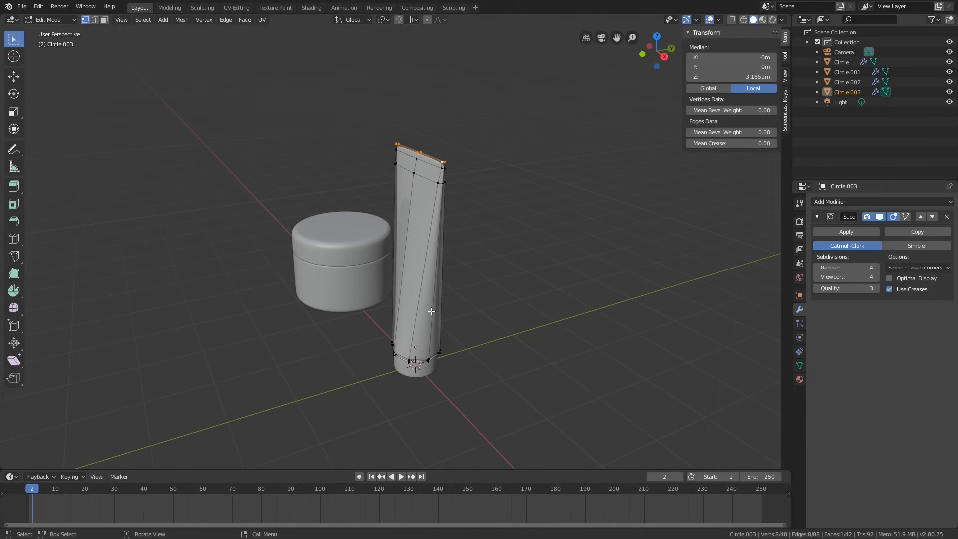
middle_click_drag(431, 313, 429, 309)
scroll(429, 309, "up", 1)
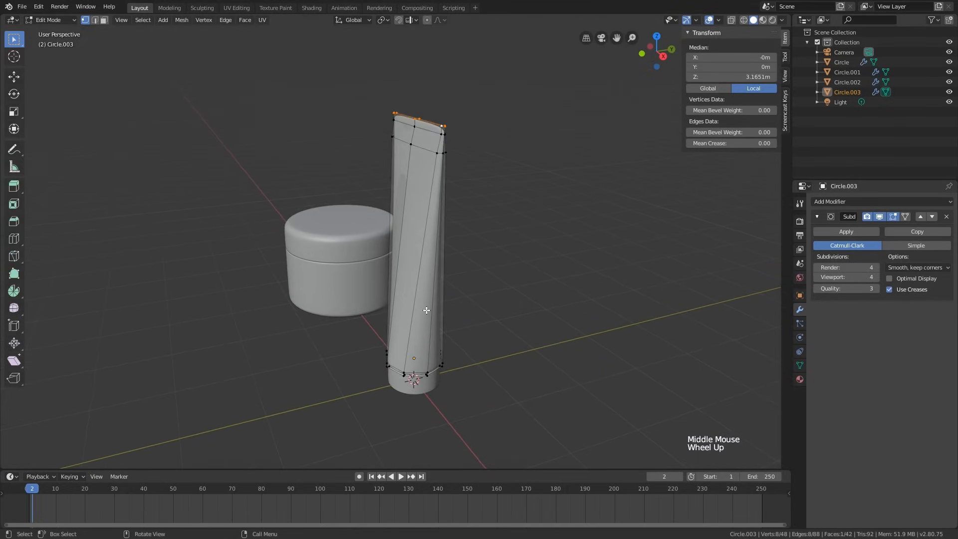
key("ctrl+r")
left_click(428, 319)
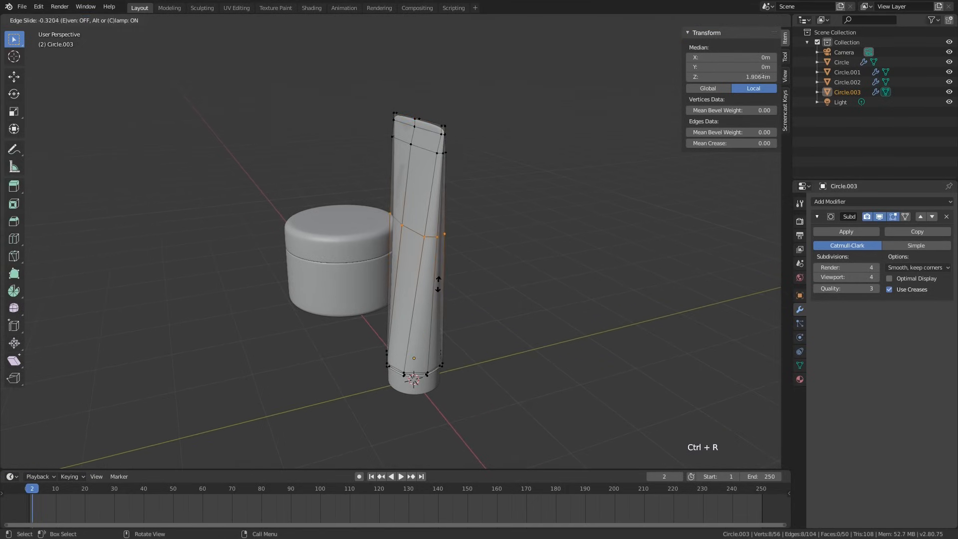
left_click(437, 258)
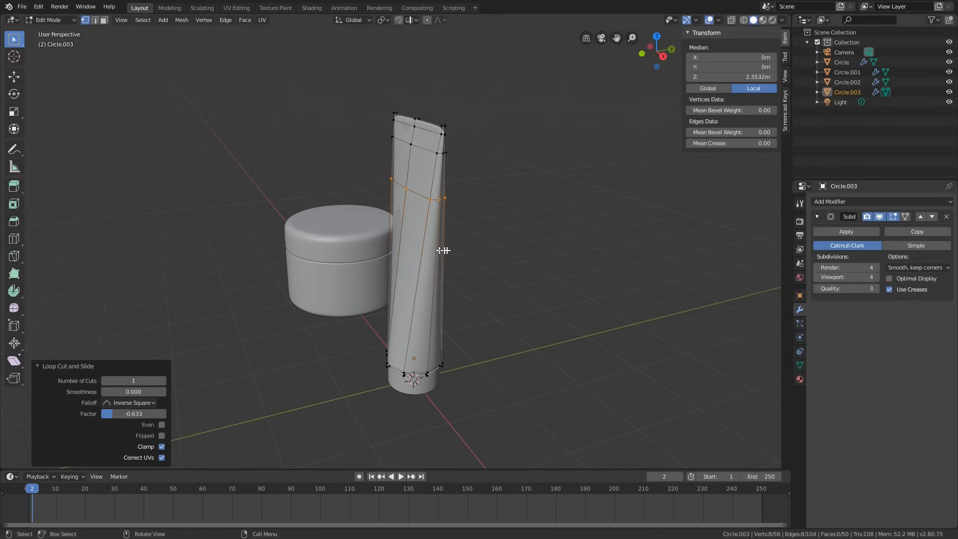
- Bulge the tube's upper body by scaling the new edge loop about 1.91 times along the Y axis
middle_click_drag(437, 256, 438, 260)
key("s")
key("y")
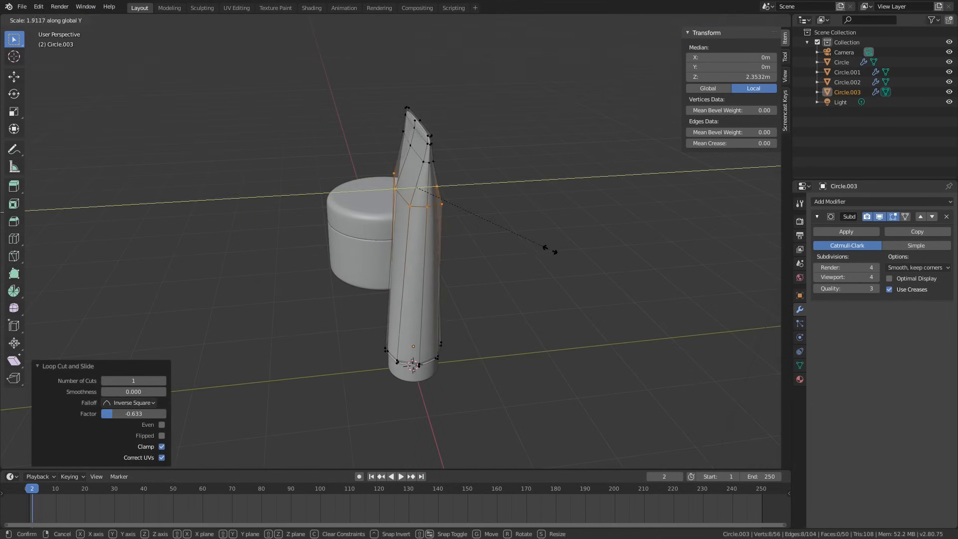
left_click(549, 250)
key("Tab")
- Widen the tube's crimped top end by scaling its three uppermost edge loops about 1.15 times along the X axis
mouse_move(525, 274)
middle_mouse_down()
mouse_move(489, 241)
mouse_move(728, 250)
mouse_move(648, 268)
mouse_move(483, 263)
mouse_move(537, 265)
middle_mouse_up()
key("KP_1")
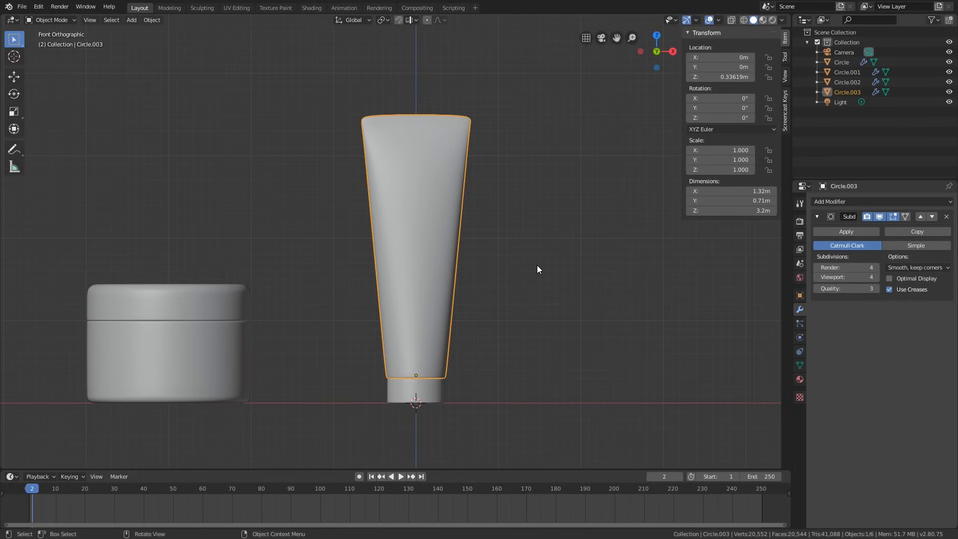
scroll(541, 267, "down", 1)
middle_click_drag(541, 267, 539, 292, "shift")
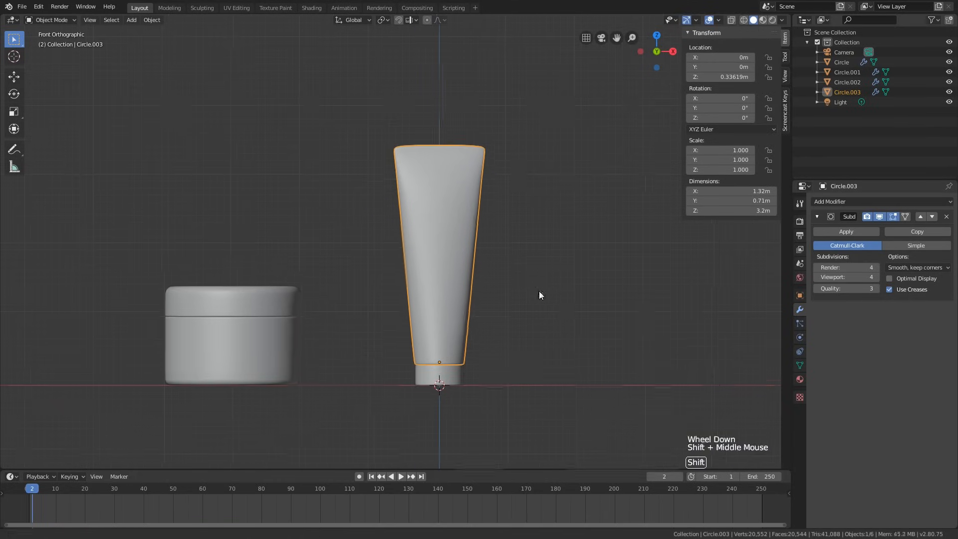
left_click(445, 385)
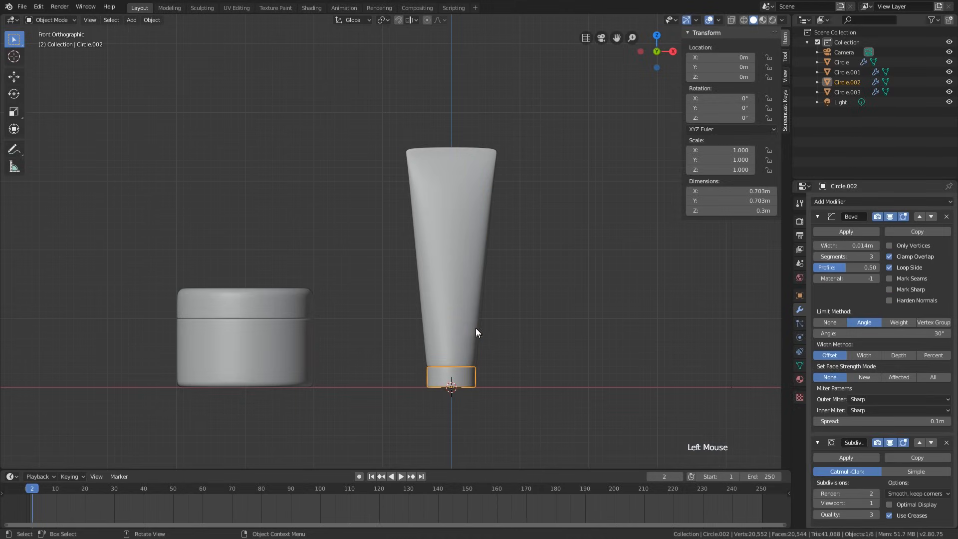
left_click(475, 328)
key("Tab")
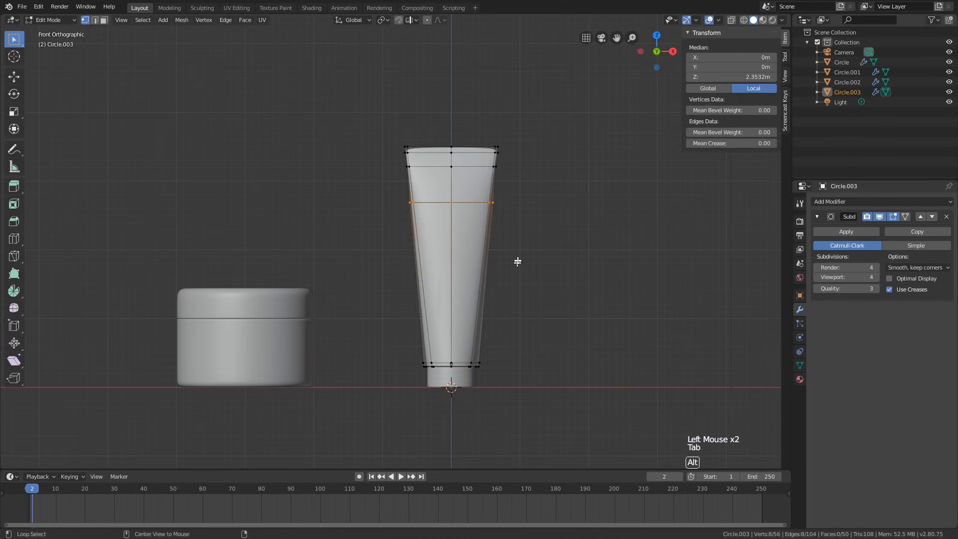
key("alt+z")
key("alt+a")
key("c")
scroll(522, 144, "down", 3)
scroll(496, 96, "up", 7)
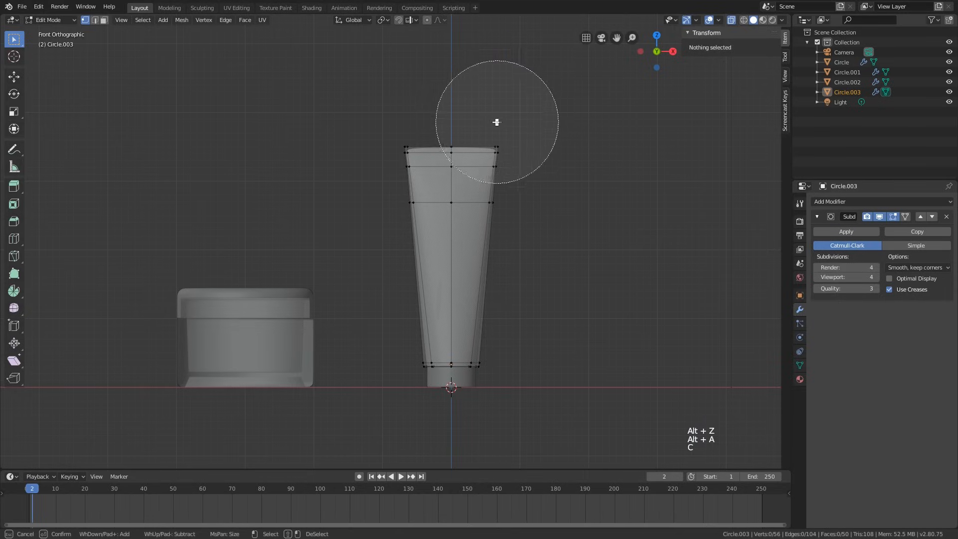
left_click_drag(496, 123, 405, 130)
right_click(389, 132)
key("s")
key("x")
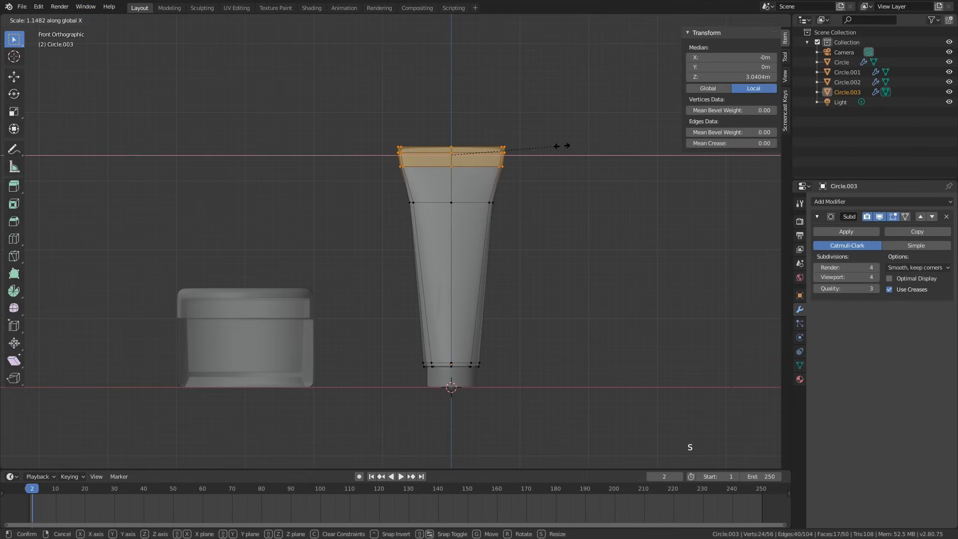
left_click(563, 146)
- Scale the tube's upper-body edge loop below the crimp about 1.05 times along the X axis and leave mesh editing
left_click(467, 202, "alt")
key("s")
key("x")
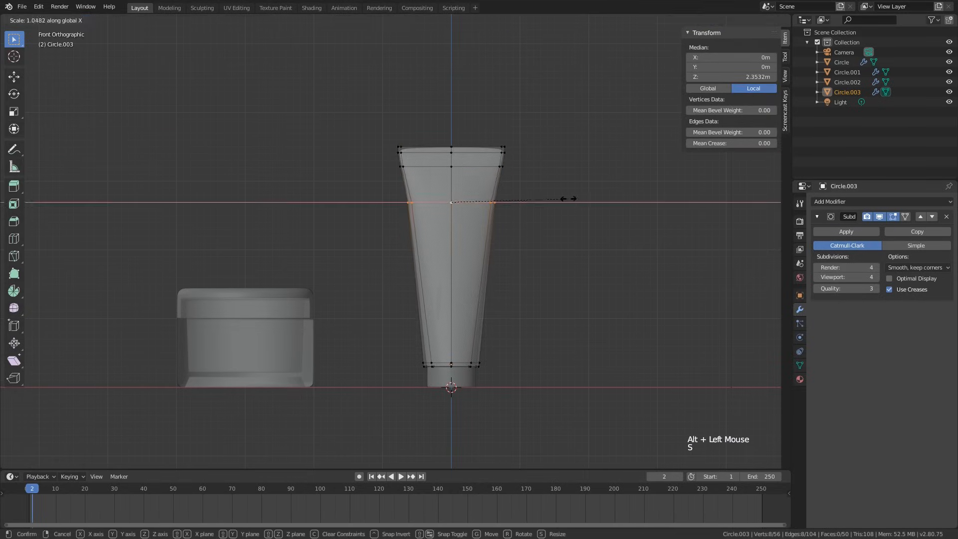
left_click(572, 200)
key("Tab")
key("alt+z")
scroll(572, 199, "down", 2)
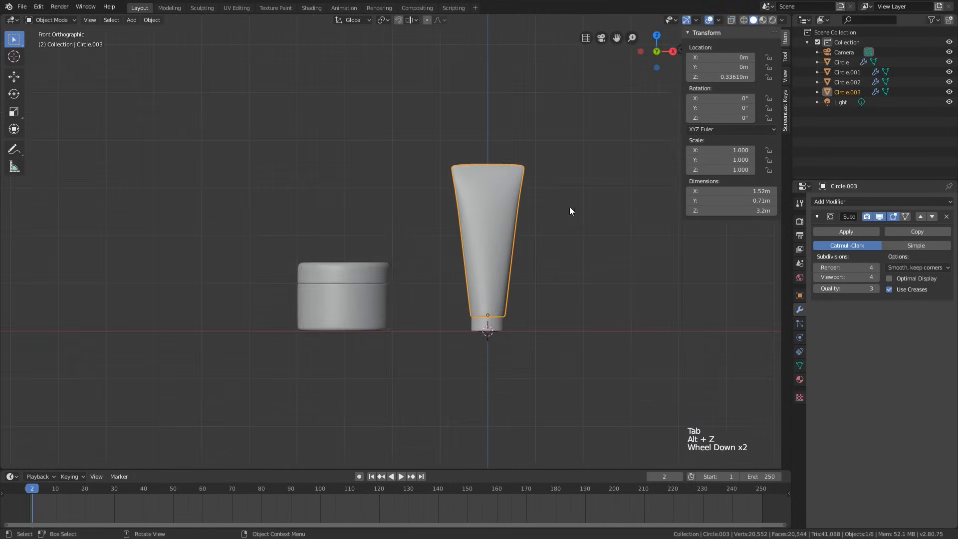
- Try rescaling the tube's upper-body edge loop and undo the change
middle_click_drag(570, 207, 516, 248)
key("Tab")
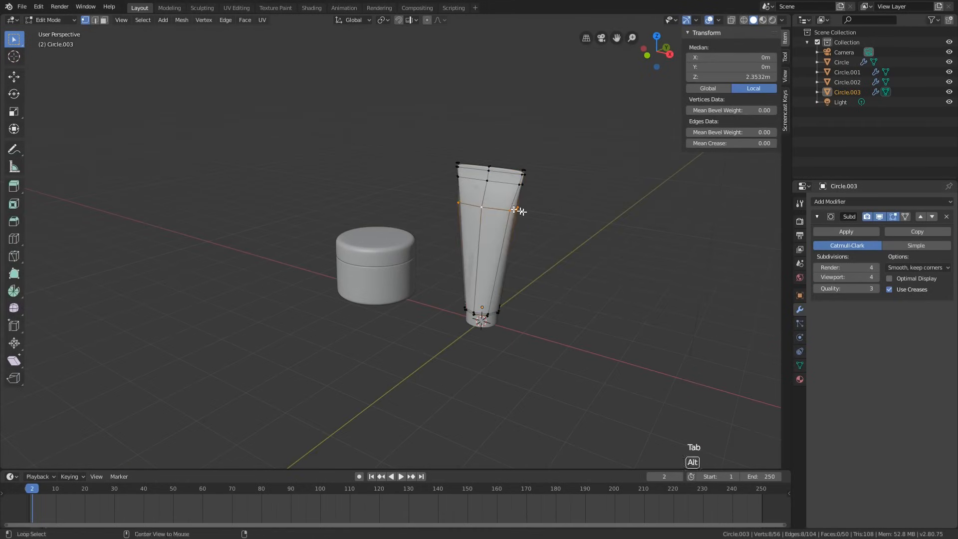
key("s")
left_click(699, 214)
key("Tab")
scroll(699, 214, "down", 2)
middle_click_drag(699, 214, 569, 267)
key("ctrl+z")
key("ctrl+z")
key("Tab")
key("KP_1")
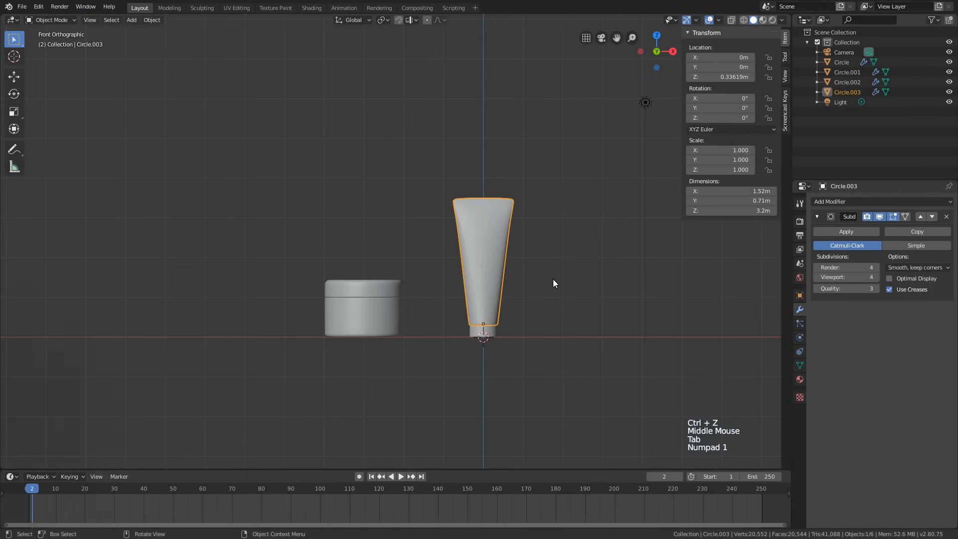
- Move the tube body and its cap together -5 m along the X axis, past the cylindrical container
left_click(489, 332, "shift")
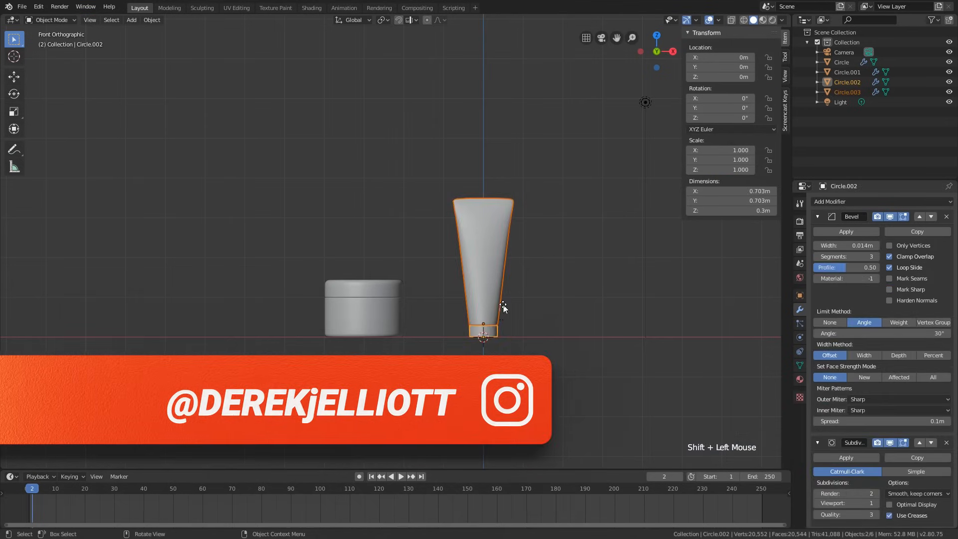
key("g")
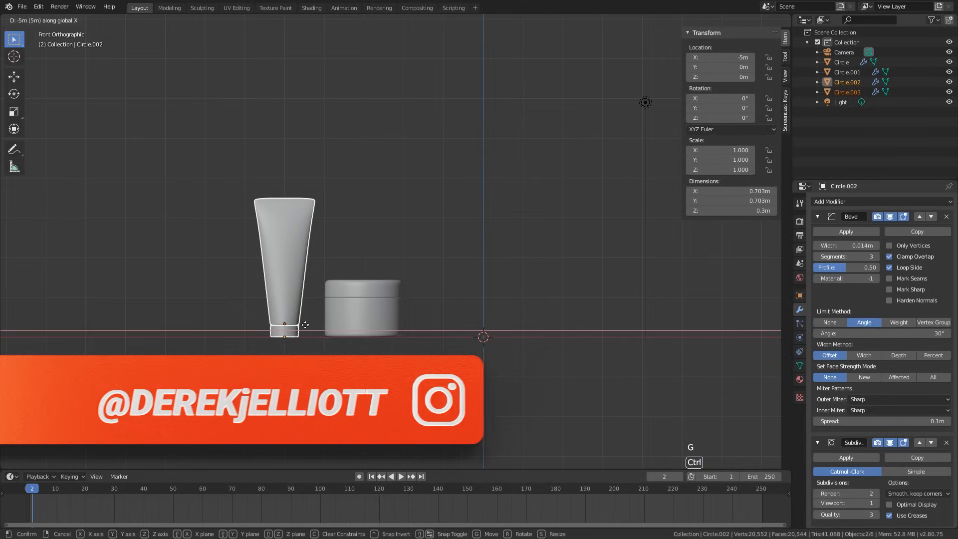
left_click(313, 325)
- Select the cylindrical container's lower body and open its mesh for editing
scroll(455, 325, "up", 1)
middle_click_drag(456, 323, 320, 327)
left_click(275, 309)
left_click(278, 269)
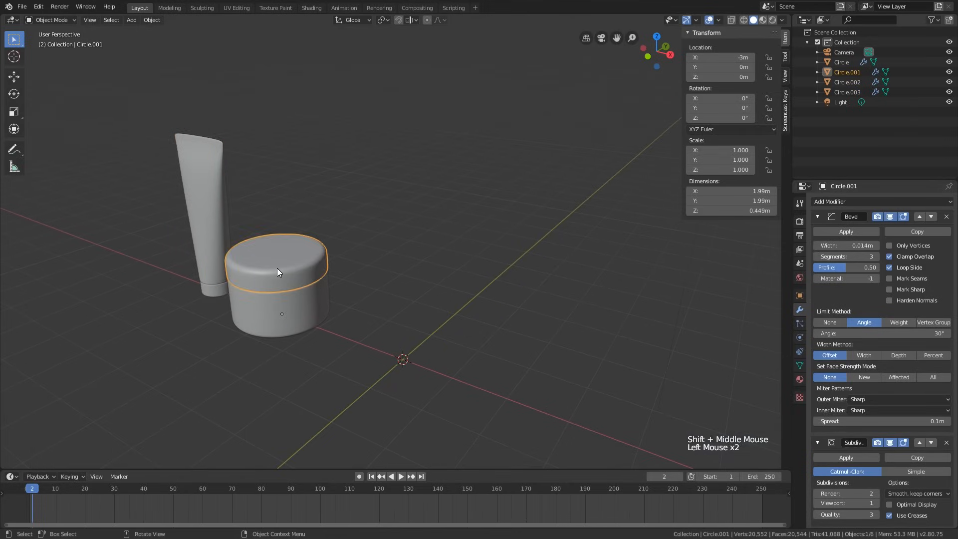
left_click(280, 312)
left_click(301, 327)
left_click(302, 327)
key("Tab")
middle_click_drag(301, 327, 325, 278)
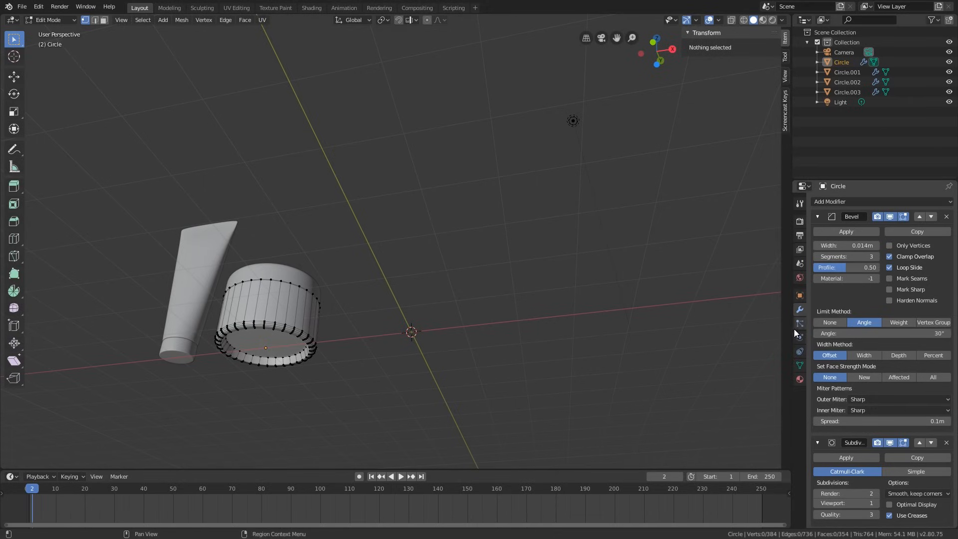
- Duplicate the inner edge loop on the container's underside and offset the copy 3 m along the X axis
middle_click_drag(381, 337, 287, 304)
scroll(359, 376, "up", 2)
scroll(359, 377, "down", 1)
scroll(287, 304, "up", 5)
scroll(289, 300, "up", 3)
middle_click_drag(289, 378, 296, 275, "shift")
left_click(282, 316, "alt")
scroll(282, 317, "down", 1)
scroll(295, 275, "down", 5)
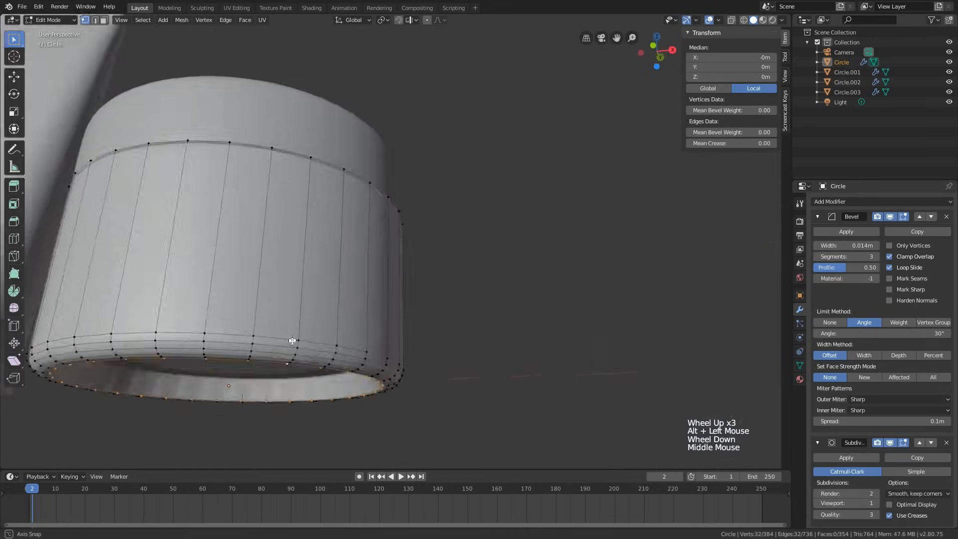
middle_click_drag(336, 336, 348, 291)
scroll(348, 291, "down", 3)
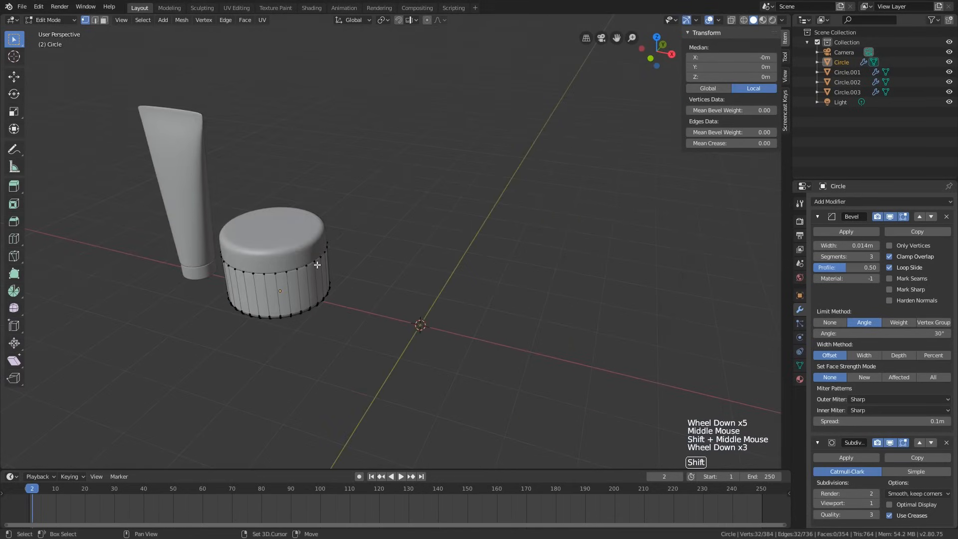
key("shift+d")
key("x")
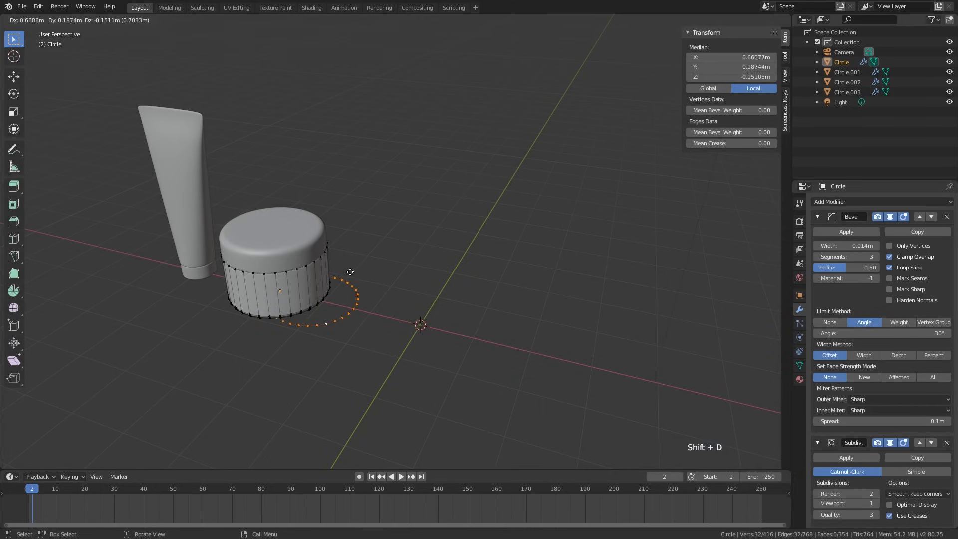
key("3")
key("Return")
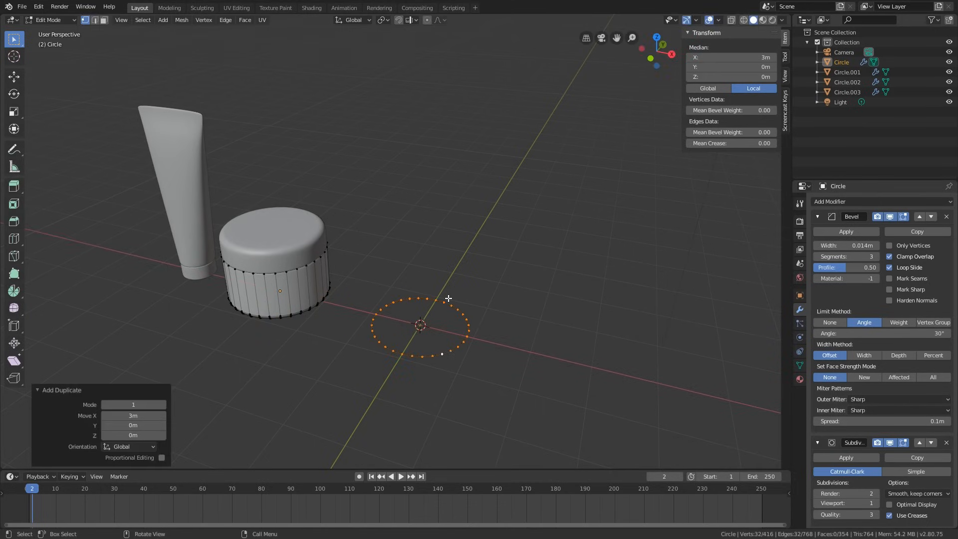
- Separate the duplicated ring into its own object and set its origin to its geometry
key("p")
left_click(448, 300)
key("Tab")
left_click(449, 301)
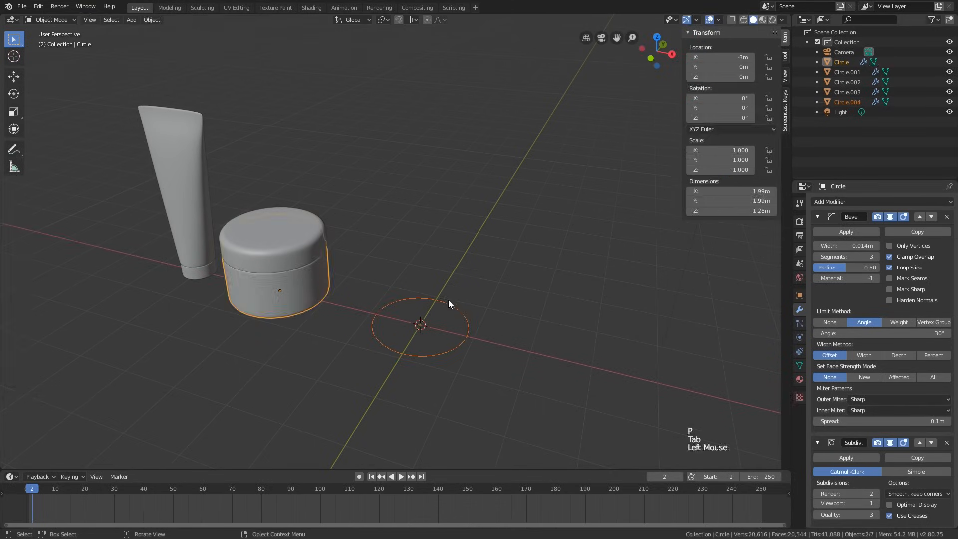
right_click(365, 274)
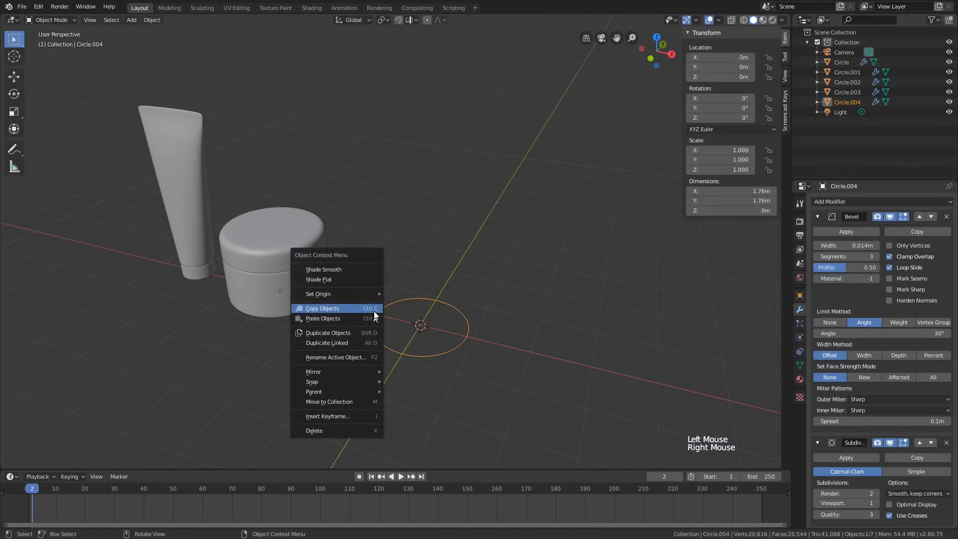
mouse_move(362, 295)
left_click(429, 306)
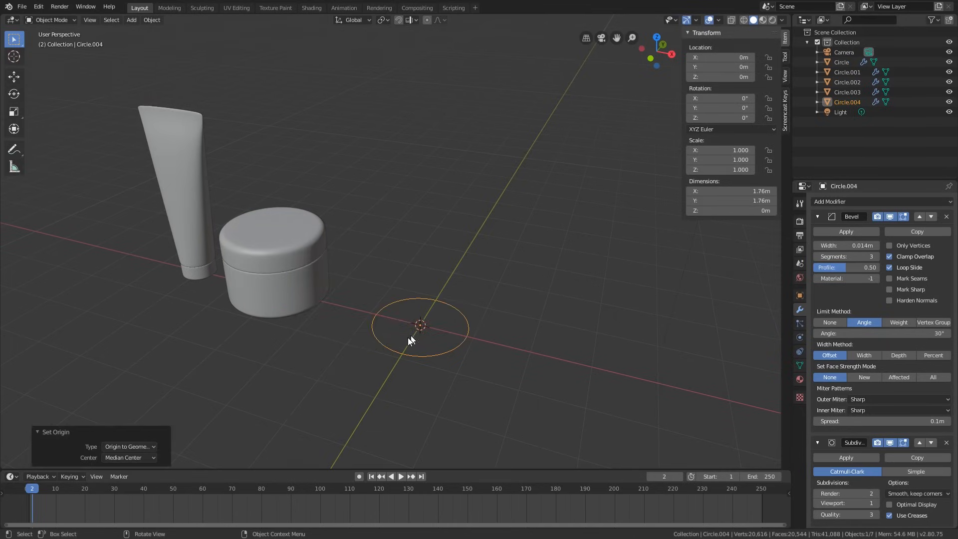
- Scale all vertices of the separated ring to 0.5 in mesh editing
middle_click_drag(409, 337, 448, 344)
key("Tab")
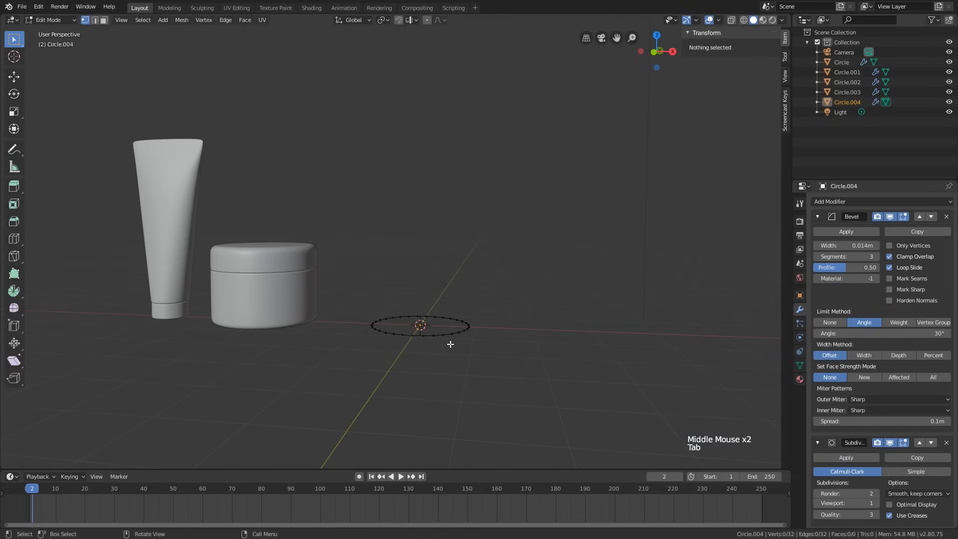
key("KP_Decimal")
key("KP_1")
key("a")
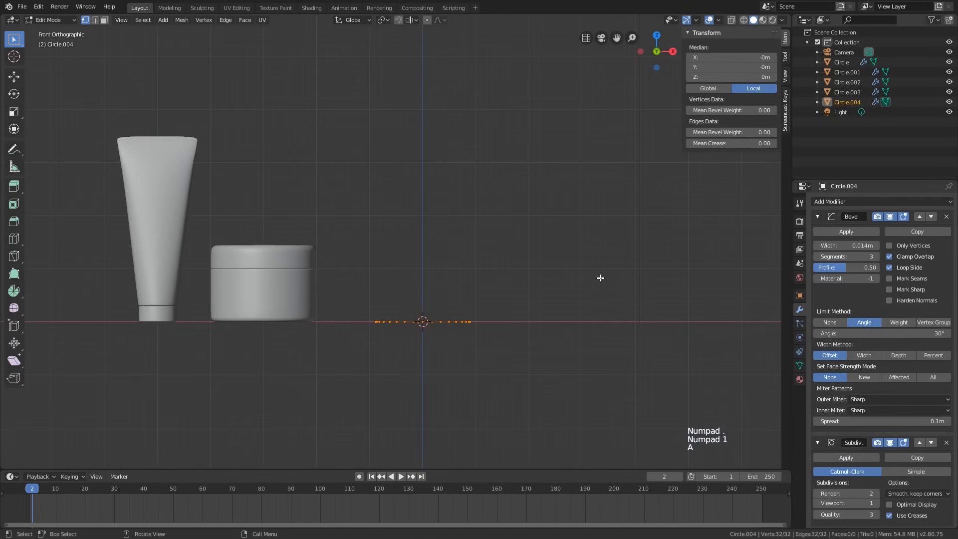
key("s")
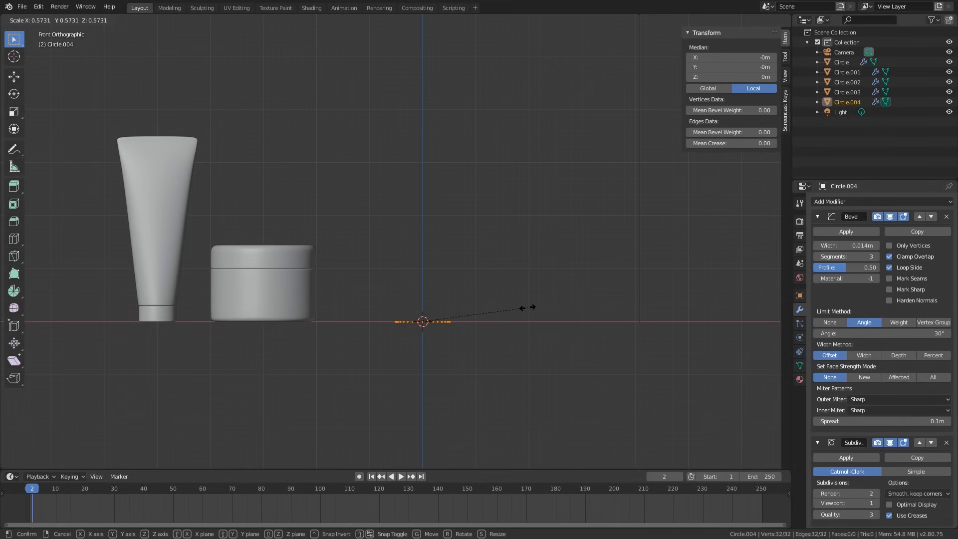
left_click(520, 313)
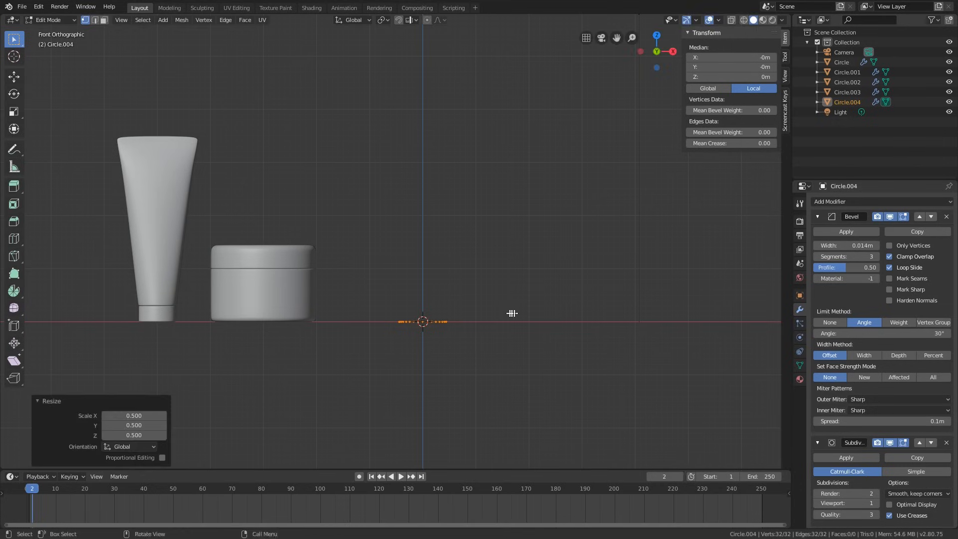
- Extrude the ring 2 m upward along Z into a cylinder wall and select the whole mesh
middle_click_drag(513, 314, 483, 359, "shift")
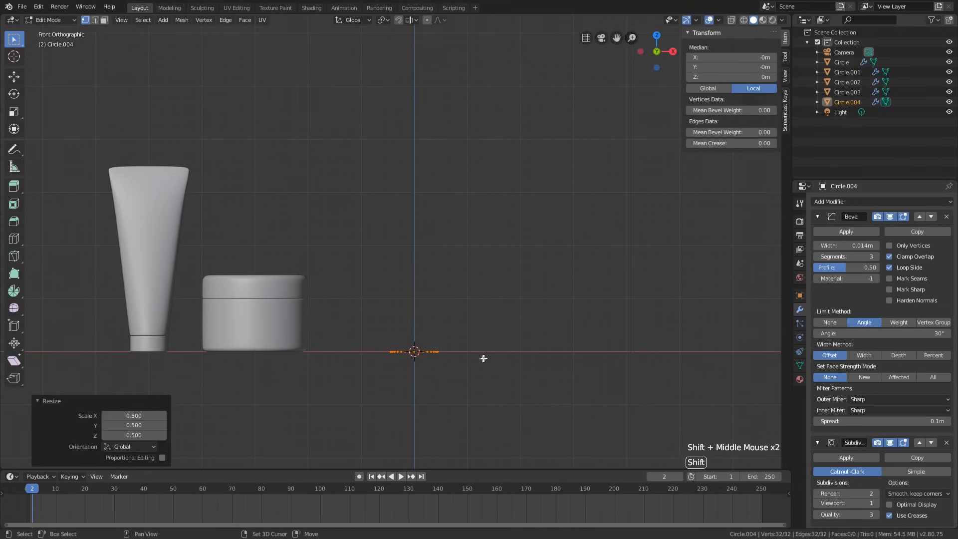
key("e")
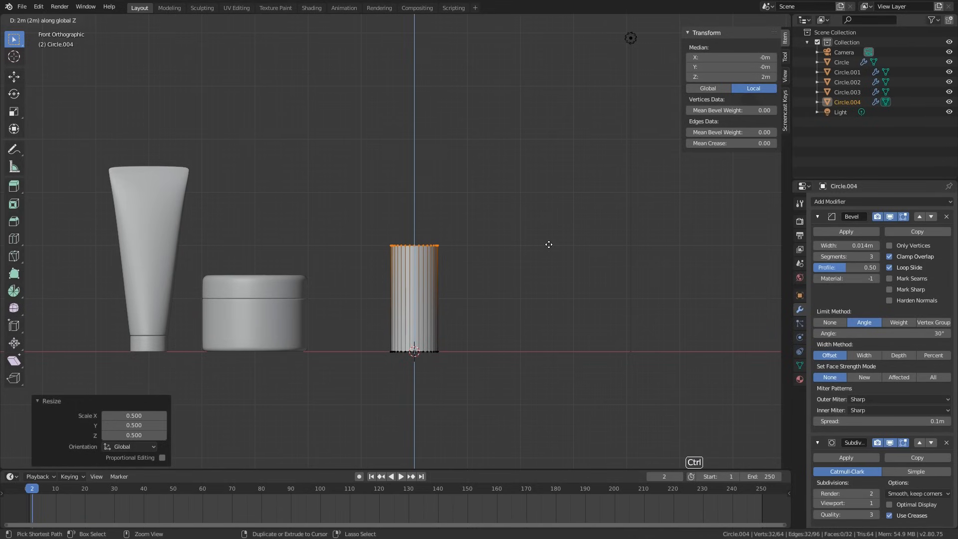
left_click(549, 245)
key("a")
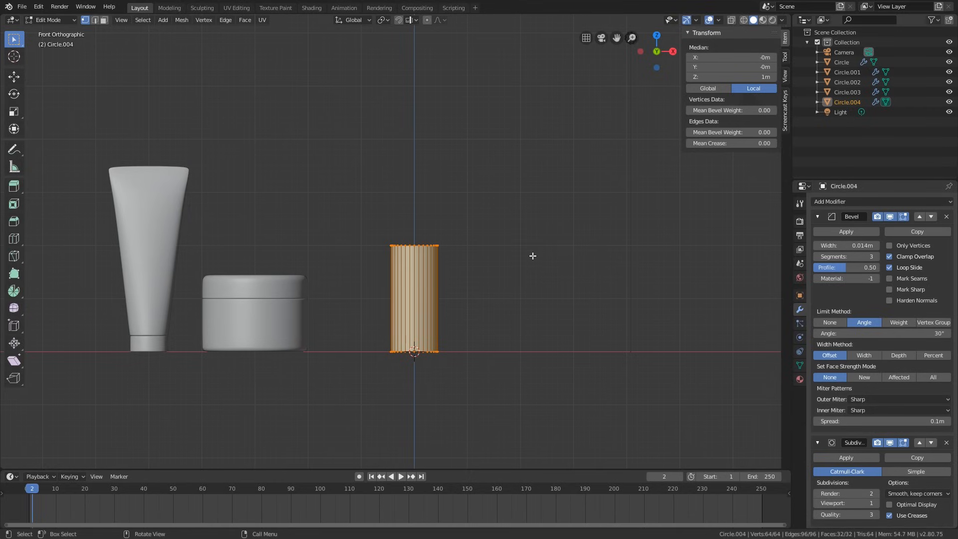
key("s")
key("shift+x")
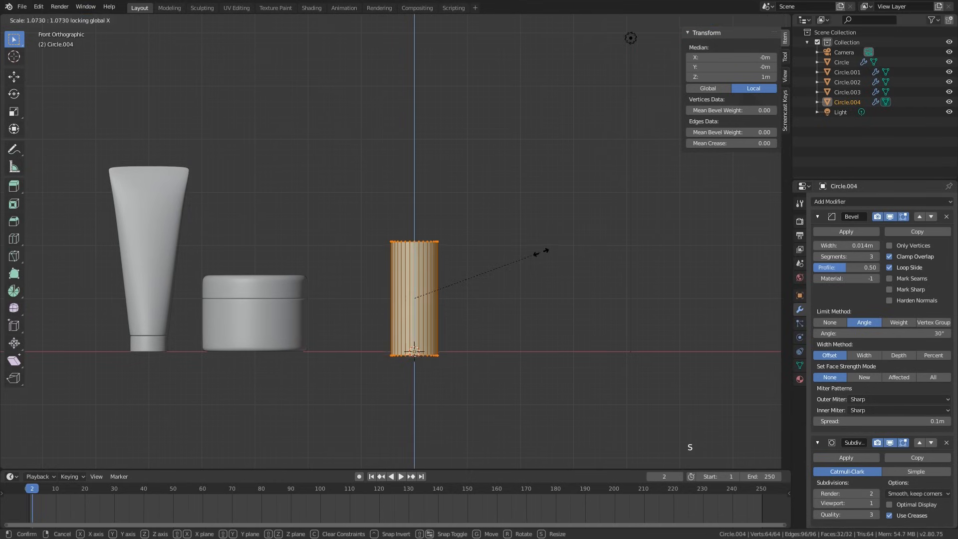
right_click(541, 253)
- Scale the cylinder 1.184 times in X and Y, leaving its height out of the scaling
key("s")
key("shift+z")
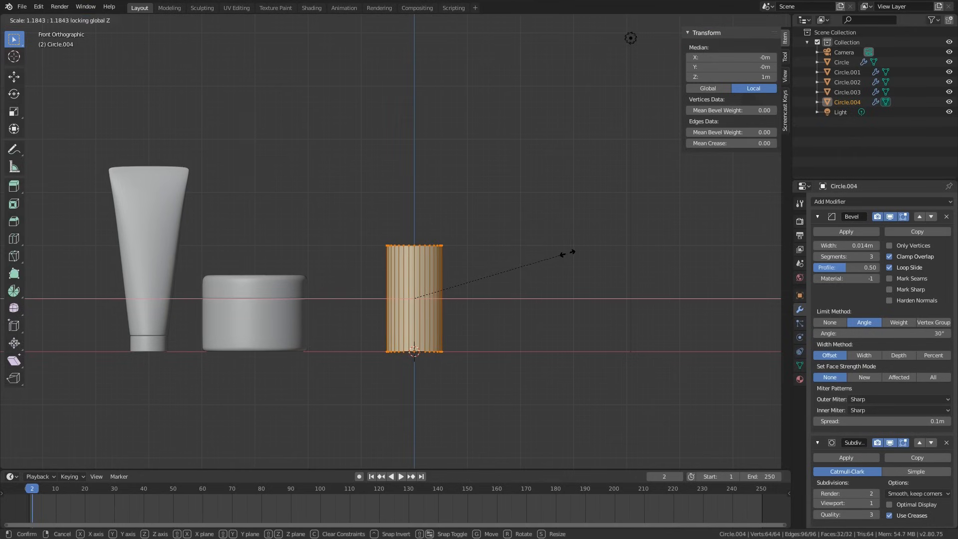
left_click(567, 253)
- Close the cylinder's open bottom by filling its lowest edge loop with a face
middle_click_drag(568, 253, 537, 309)
key("alt+z")
middle_click_drag(536, 309, 522, 331)
key("alt+z")
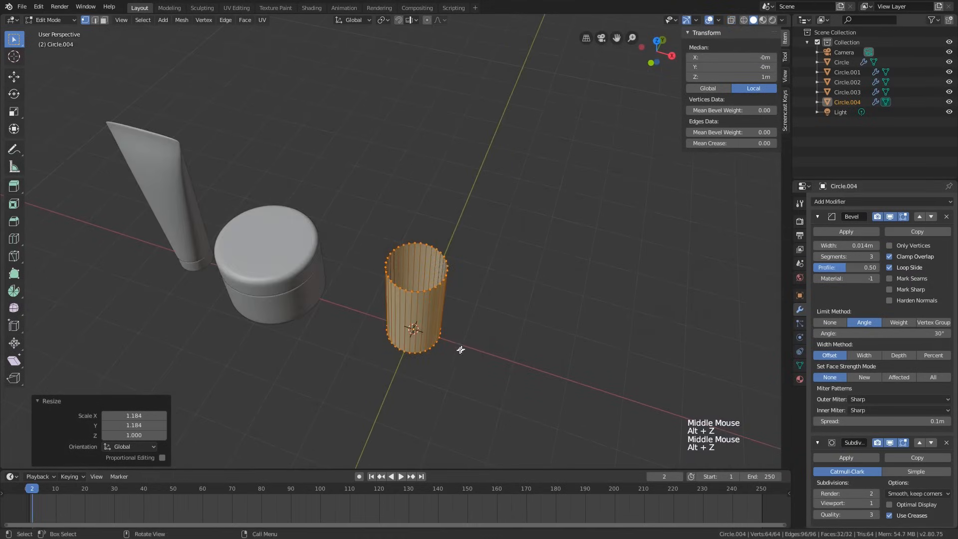
left_click(439, 344, "alt")
middle_click_drag(439, 345, 442, 252)
key("f")
- Extrude the cylinder's top edge loop in place and scale it to 0.611 to form a flat shoulder
scroll(439, 255, "up", 1)
left_click(440, 241, "alt")
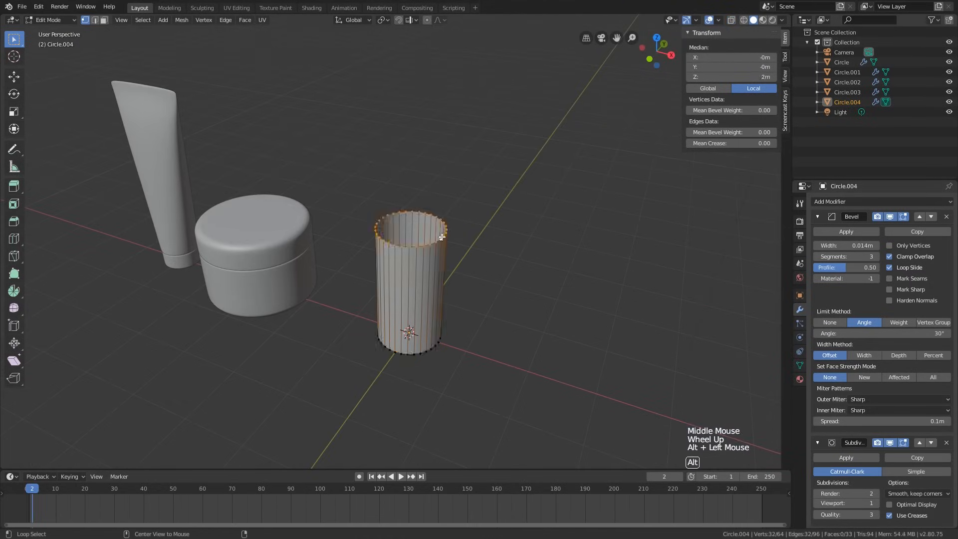
scroll(442, 237, "up", 1)
key("KP_1")
scroll(441, 238, "up", 3)
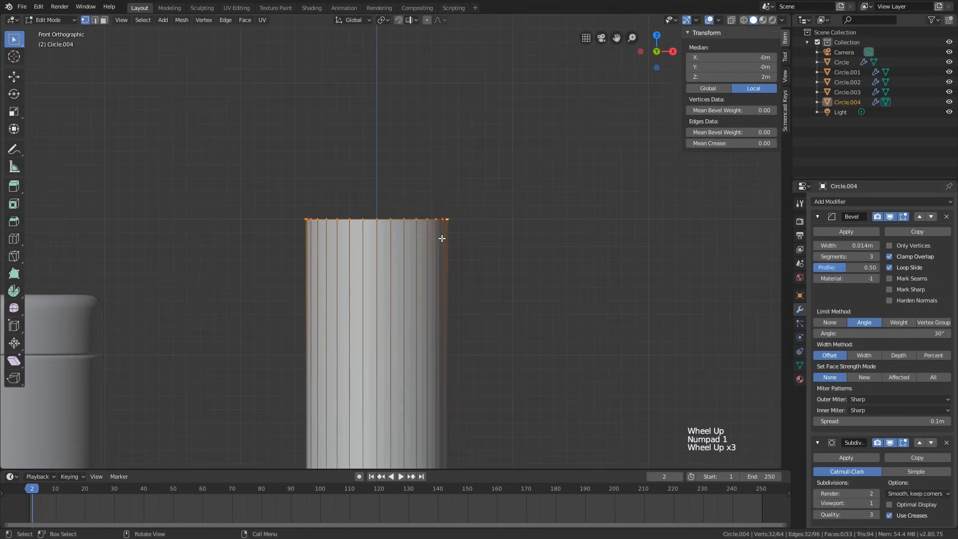
middle_click_drag(441, 238, 456, 216, "shift")
scroll(508, 217, "down", 3)
key("e")
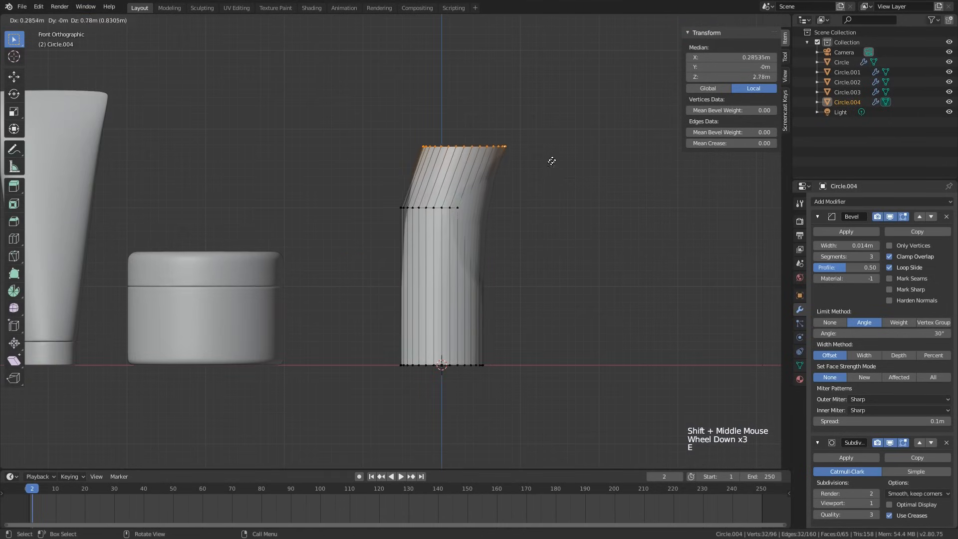
right_click(574, 158)
key("s")
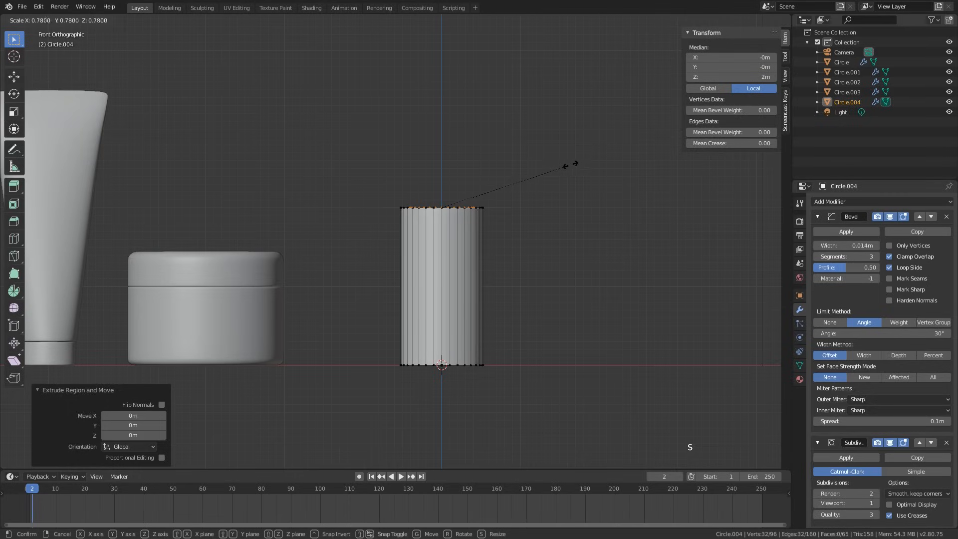
left_click(544, 177)
- Extrude the shoulder's inner loop 0.311 m upward along Z to form the bottle neck
key("e")
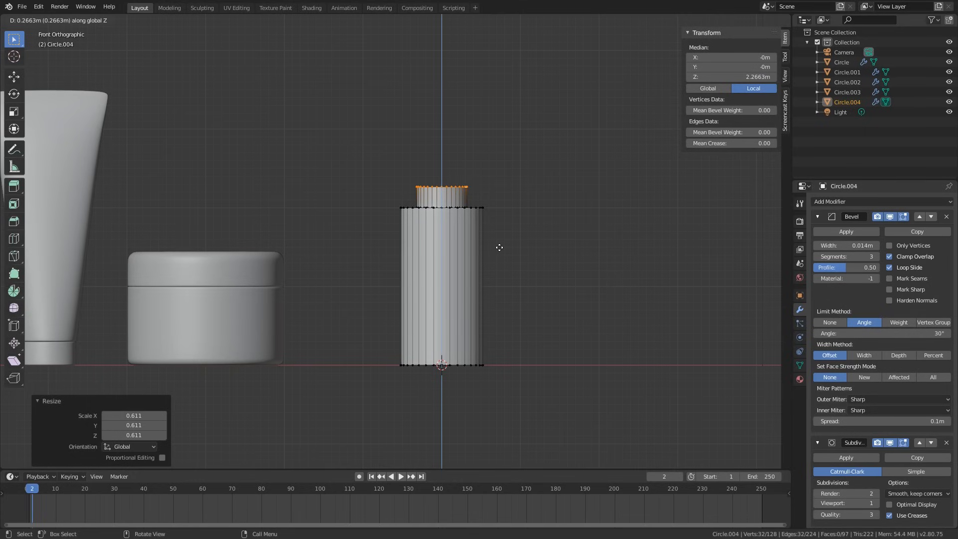
left_click(511, 216)
middle_click_drag(514, 212, 481, 249)
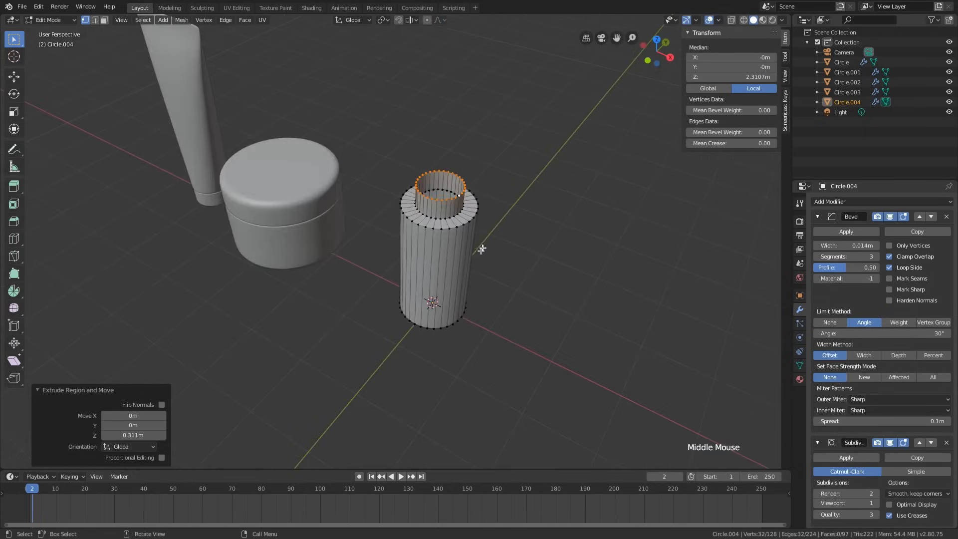
- Extrude the neck's top loop in place and scale it to 0.814 to form the rim
scroll(530, 224, "up", 2)
key("e")
right_click(590, 180)
key("s")
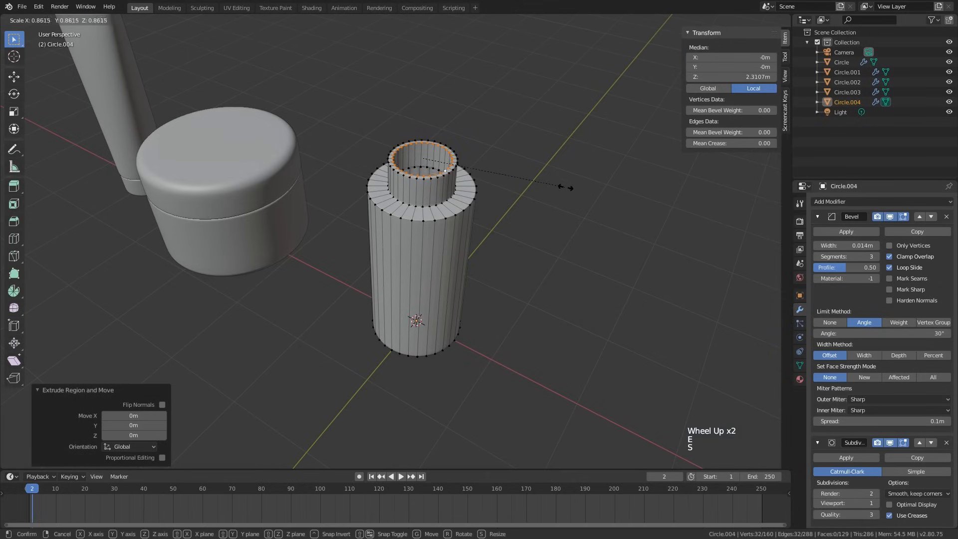
left_click(558, 189)
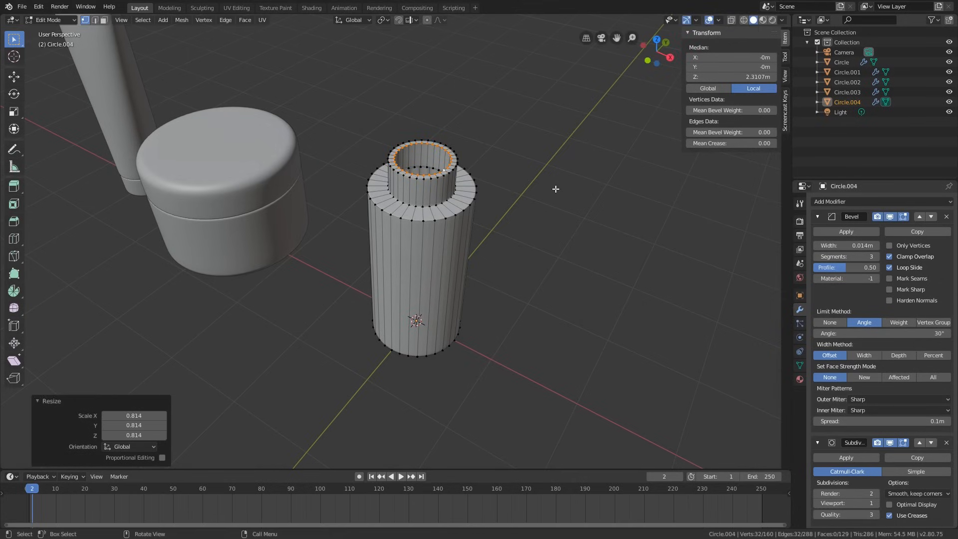
- Extrude the rim's inner loop 0.495 m downward along Z to form the inside wall of the neck
key("KP_Decimal")
key("KP_1")
scroll(553, 193, "down", 6)
scroll(553, 193, "down", 3)
key("alt+z")
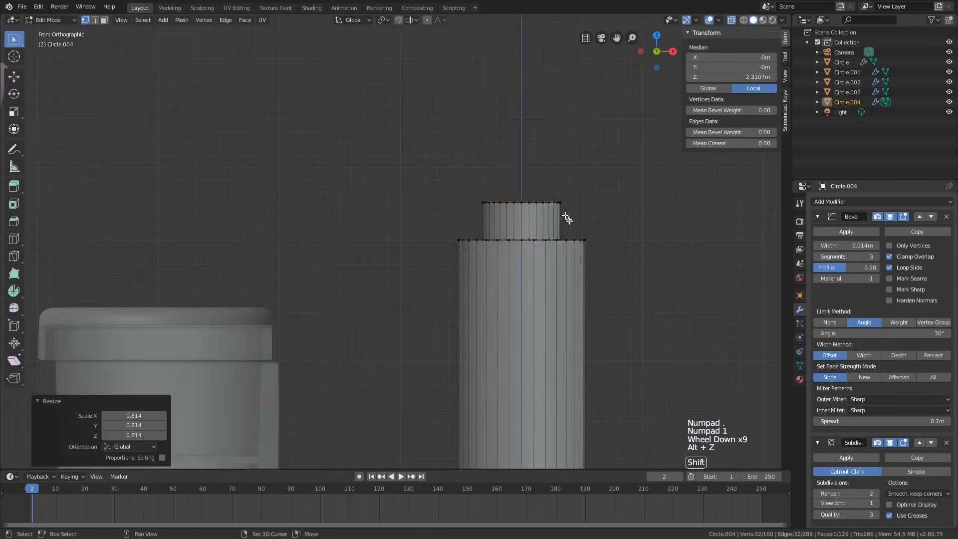
scroll(529, 165, "down", 3)
middle_click_drag(567, 214, 515, 146, "shift")
scroll(504, 125, "up", 2)
key("e")
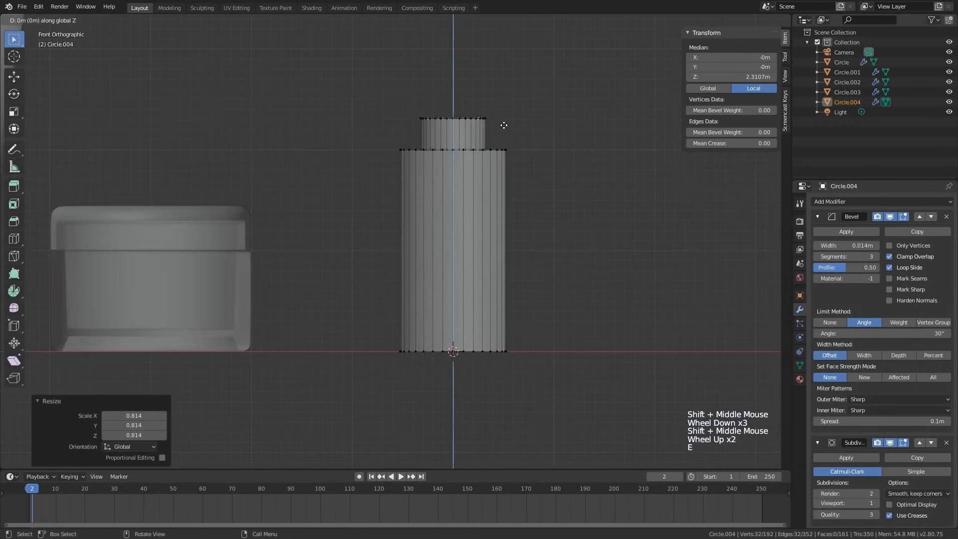
left_click(504, 175)
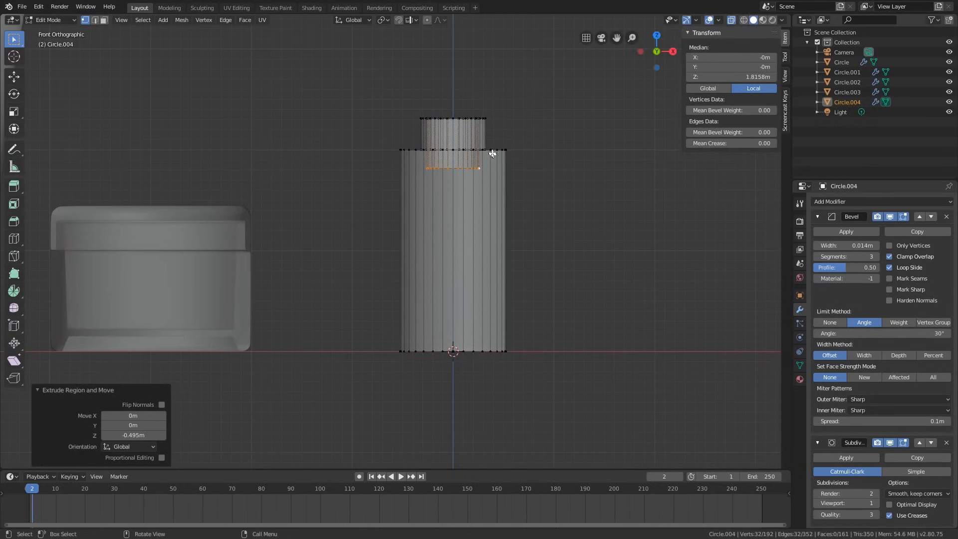
- Extrude the lowered inner loop in place and scale it to 1.760 to form the inner shoulder
key("e")
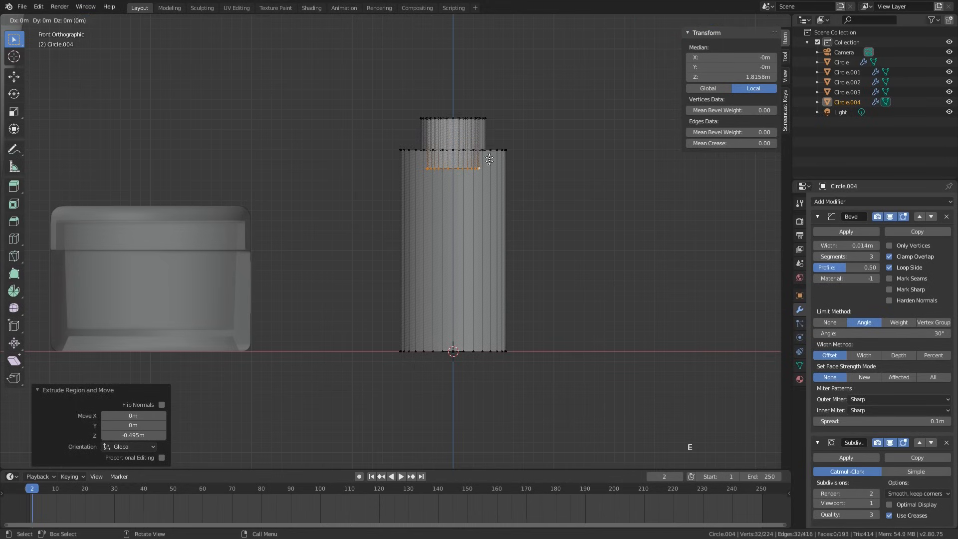
key("s")
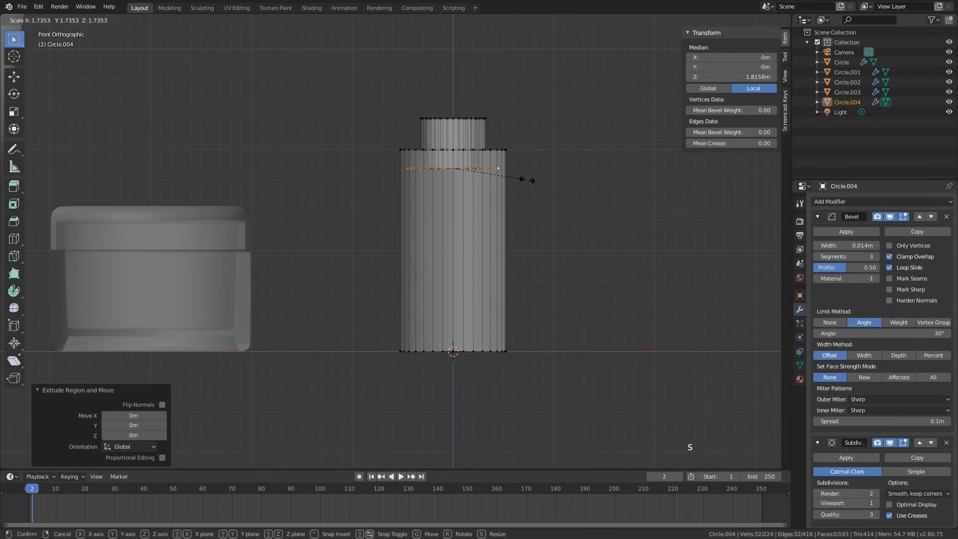
left_click(529, 181)
- Extrude the inner shoulder loop about 1.5 m downward along Z and fill its lower end with a face
key("e")
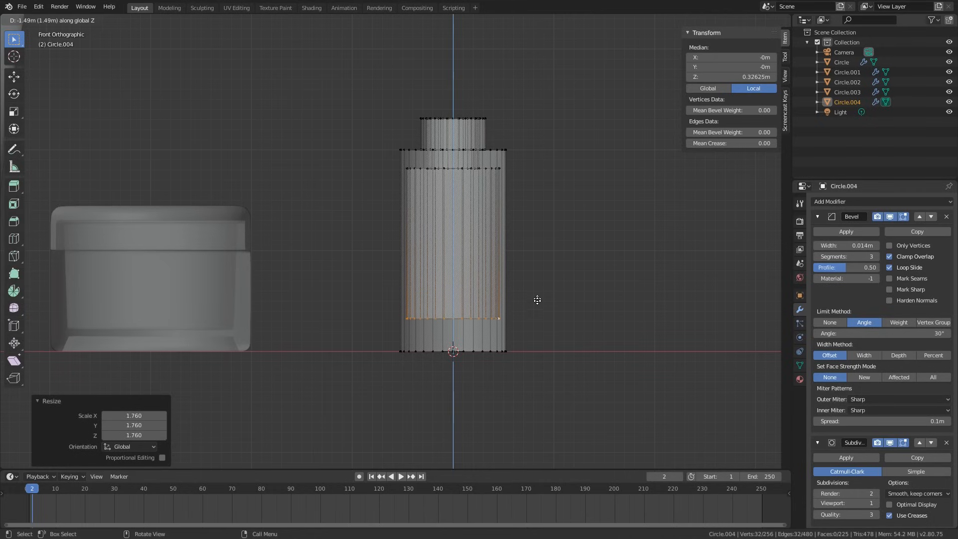
left_click(535, 301)
middle_click_drag(535, 302, 478, 241)
key("alt+z")
key("f")
key("KP_5")
key("alt+z")
scroll(460, 295, "down", 1, "shift")
scroll(456, 208, "up", 1)
scroll(460, 203, "down", 2)
key("Tab")
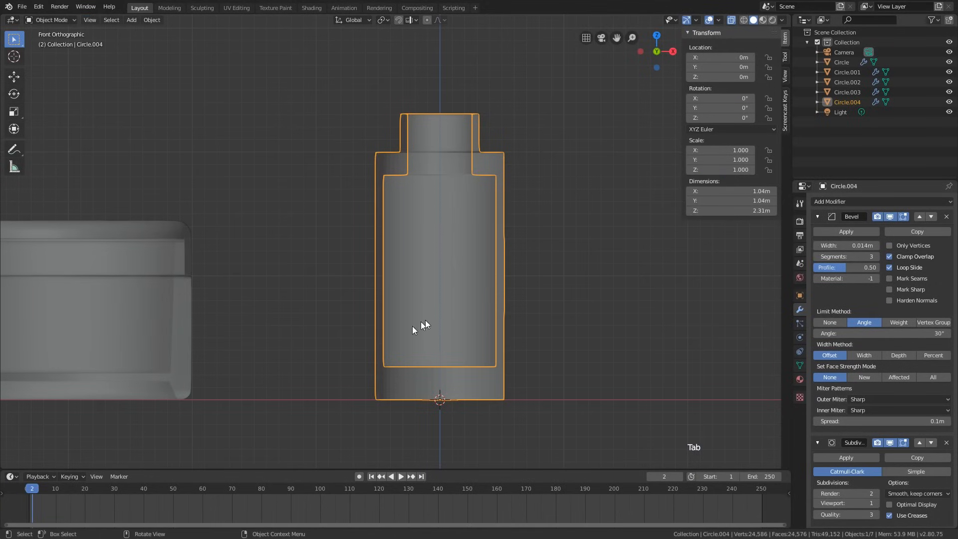
- Select the bottle's outer bottom edge loop in mesh editing
key("Tab")
middle_click_drag(487, 367, 490, 418)
left_click(486, 412, "alt")
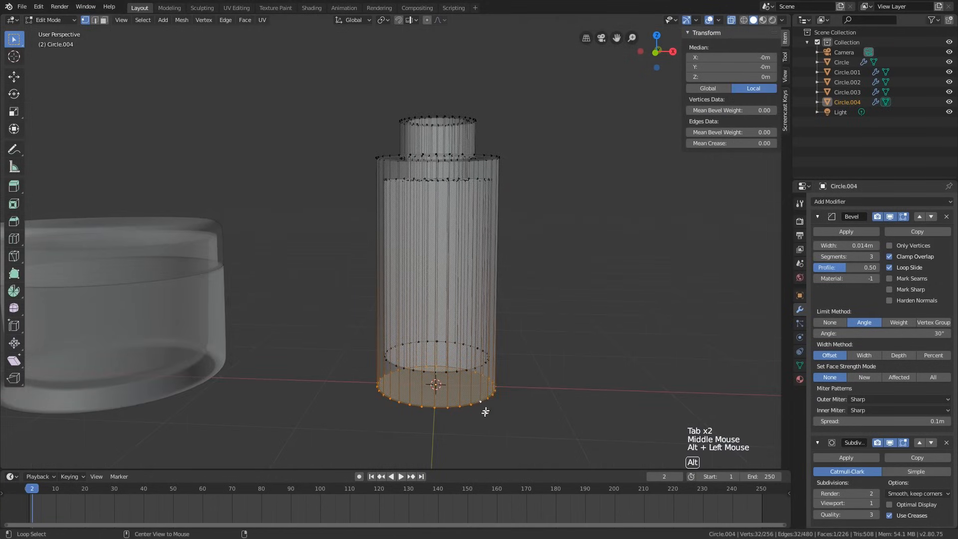
- Try a 0.122 m bevel with 4 segments on the bottle's outer bottom edge loop
key("ctrl+b")
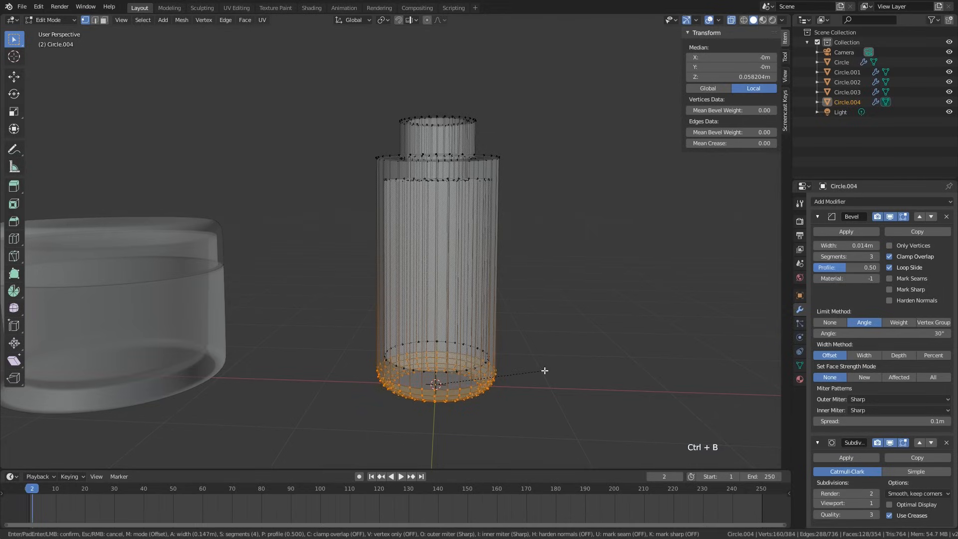
left_click(528, 375)
key("alt+z")
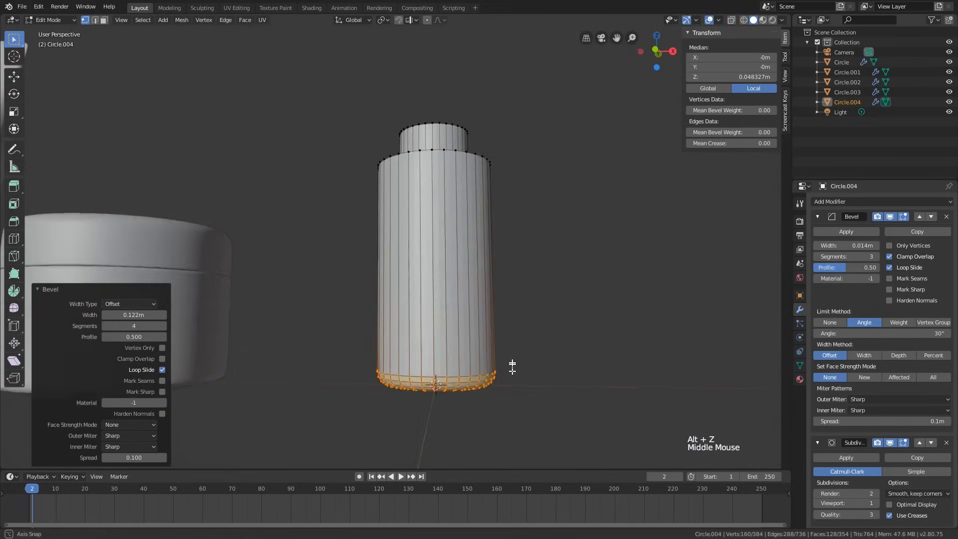
mouse_move(514, 366)
middle_mouse_down()
mouse_move(499, 352)
mouse_move(512, 343)
mouse_move(503, 359)
middle_mouse_up()
key("ctrl+z")
- Bevel the bottle's outer bottom edge loop by about 0.04 m with 4 segments
key("ctrl+b")
key("shift")
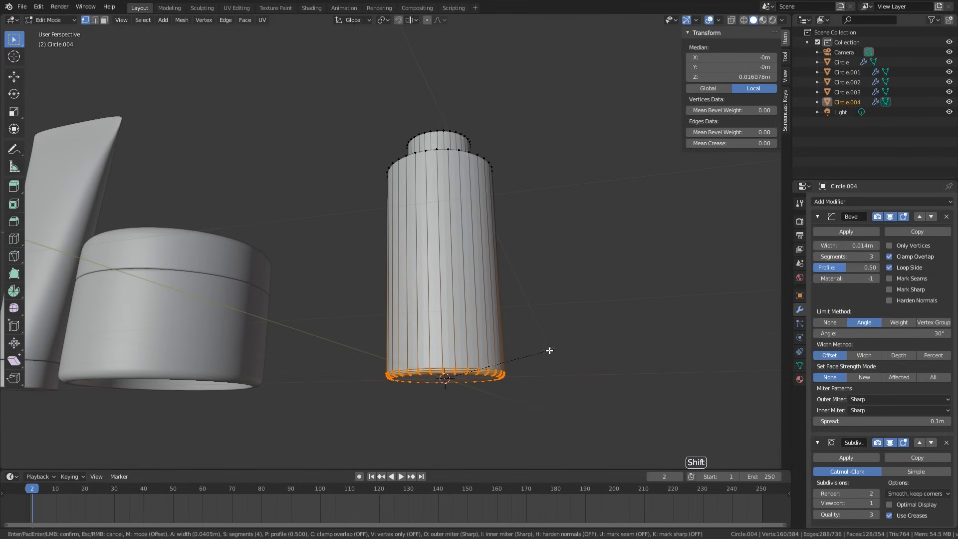
left_click(550, 351)
- Bevel the outer shoulder edge loop by about 0.1 m with 4 segments
middle_click_drag(525, 272, 519, 290, "shift")
middle_click_drag(520, 290, 493, 257)
left_click(500, 185, "alt")
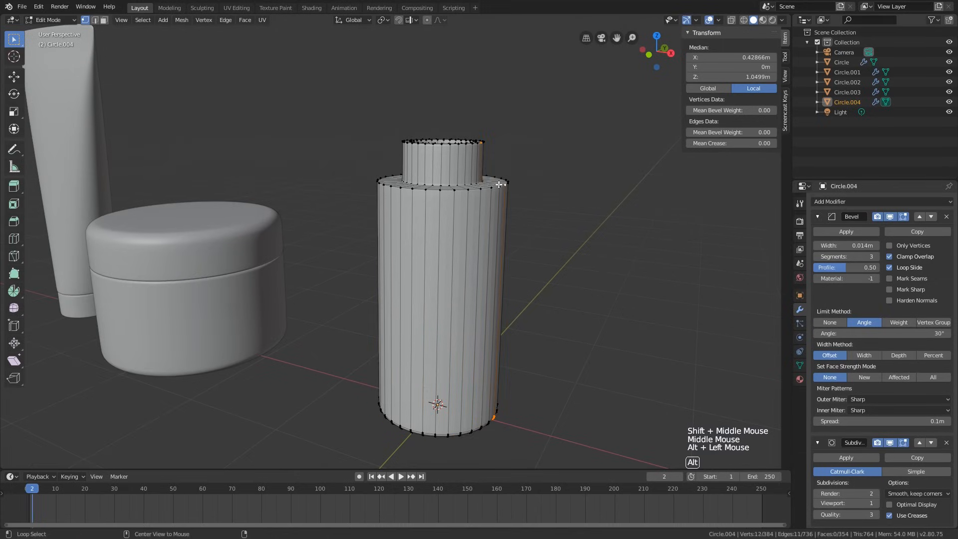
left_click(498, 189, "alt")
key("ctrl+b")
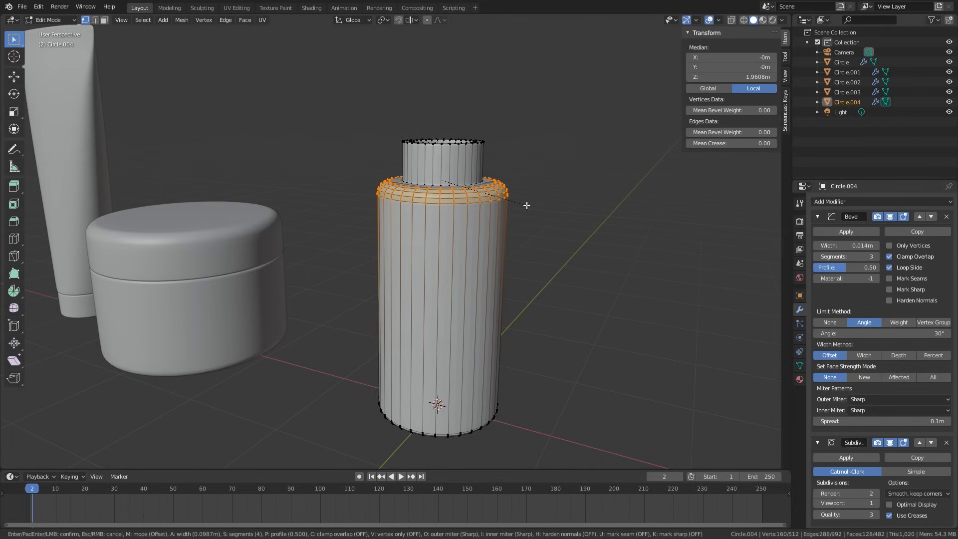
left_click(527, 205)
- Bevel the inner cavity's bottom edge loop by about 0.31 m with 4 segments, working in X-ray display
middle_click_drag(527, 205, 523, 284, "shift")
scroll(458, 276, "up", 2)
middle_click_drag(459, 276, 423, 219, "shift")
key("Tab")
key("KP_1")
key("alt+z")
key("Tab")
scroll(451, 256, "down", 3)
scroll(451, 256, "down", 1, "shift")
scroll(432, 358, "up", 1)
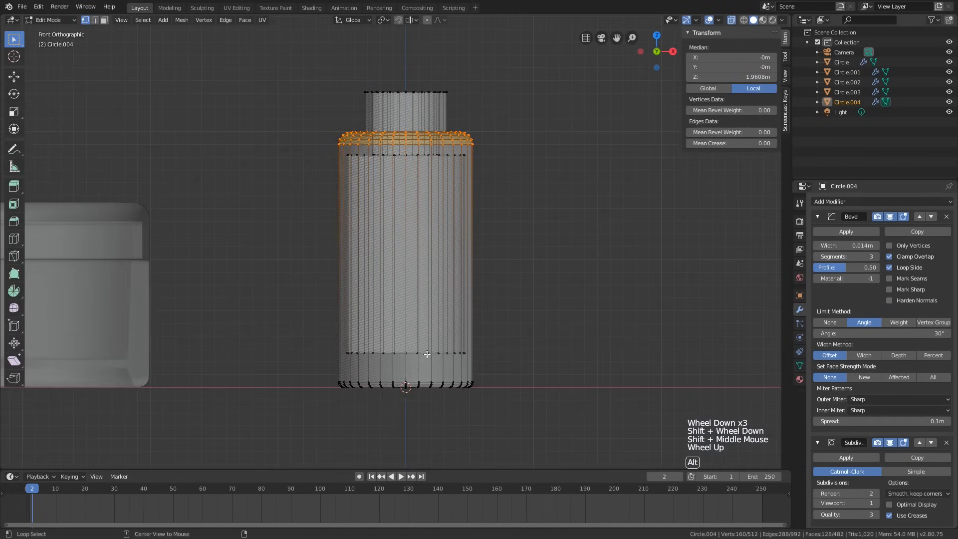
left_click(427, 354, "alt")
key("ctrl+b")
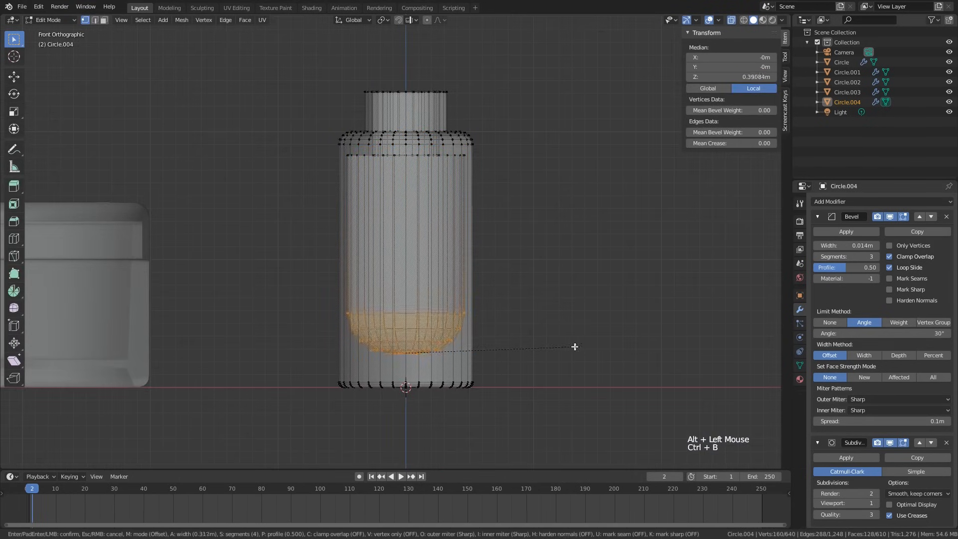
key("Tab")
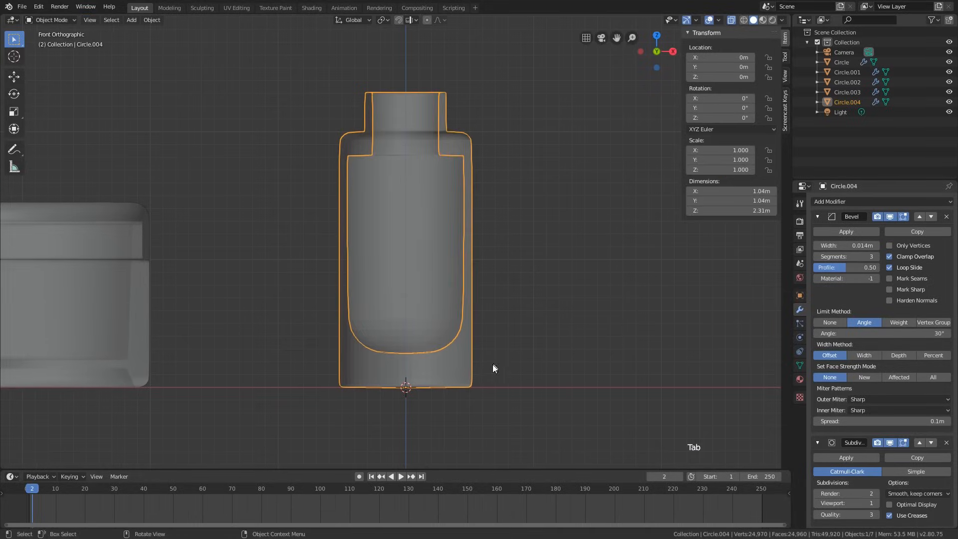
- Select the inner shoulder's ring of faces and move it 0.0581 m upward along Z
middle_click_drag(493, 365, 502, 316, "shift")
scroll(501, 316, "up", 1)
scroll(483, 316, "down", 1)
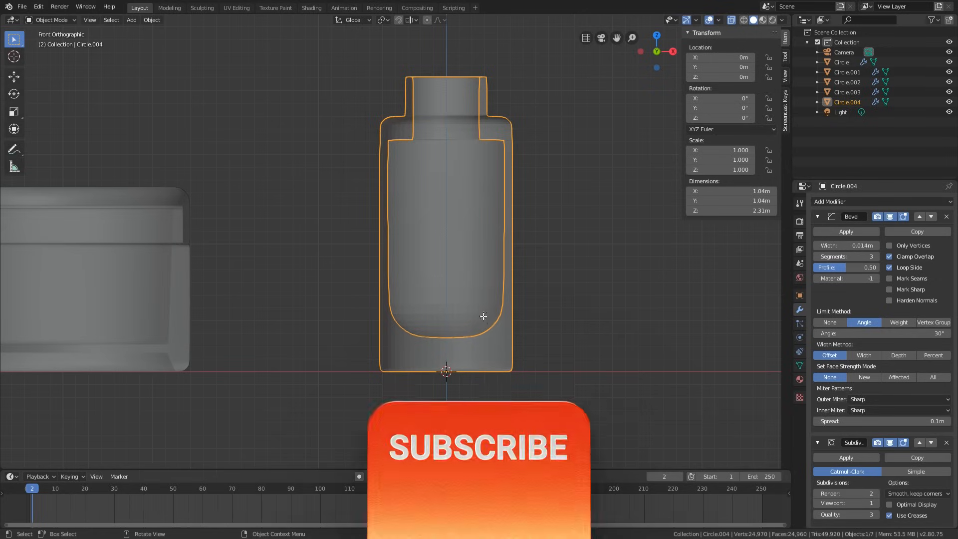
key("Tab")
scroll(437, 199, "down", 1)
middle_click_drag(438, 198, 418, 205)
scroll(428, 169, "up", 5)
key("3")
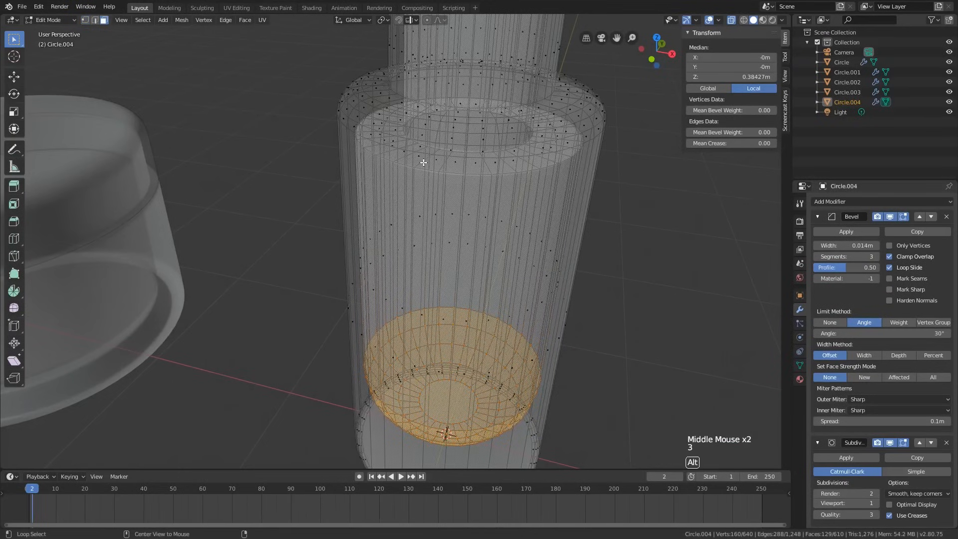
left_click(421, 159, "alt")
middle_click_drag(421, 159, 456, 202)
key("KP_1")
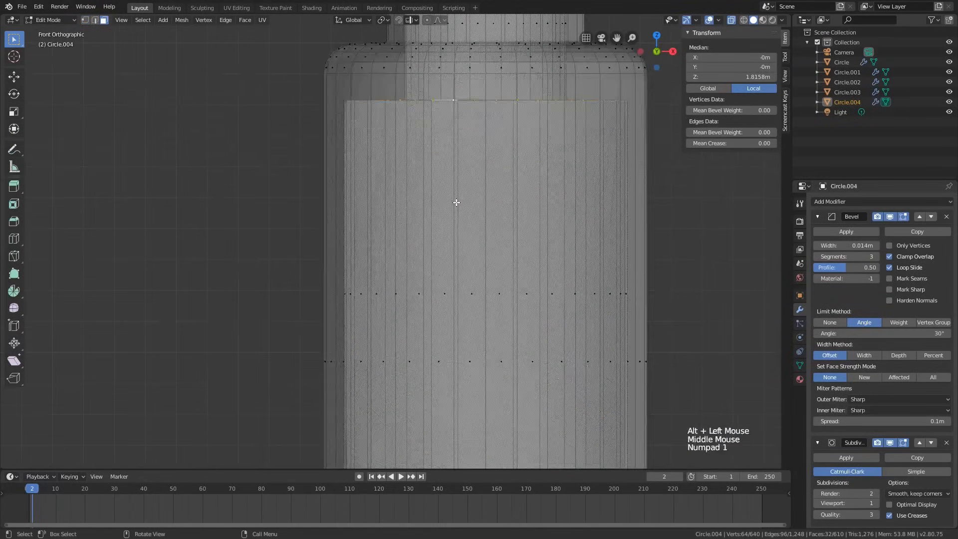
scroll(496, 205, "down", 1)
key("g")
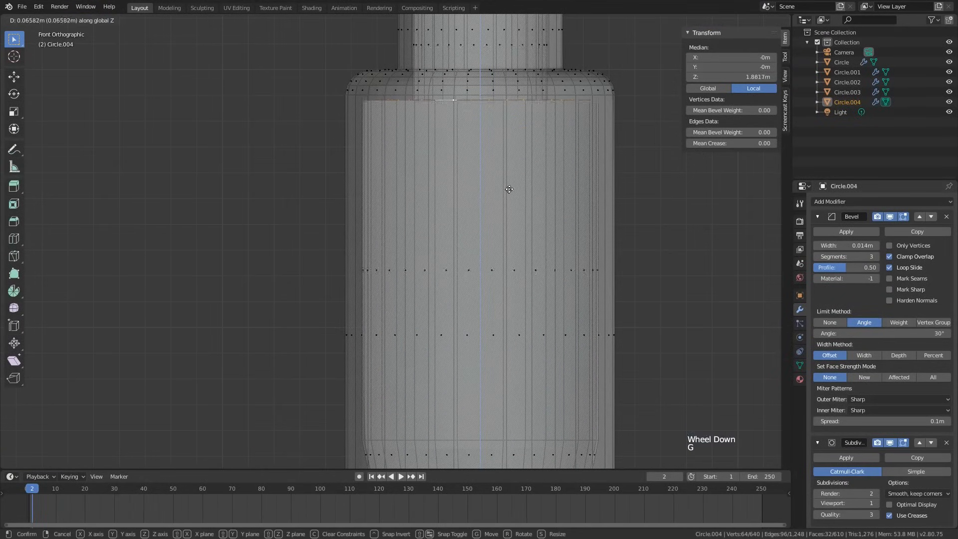
left_click(516, 192)
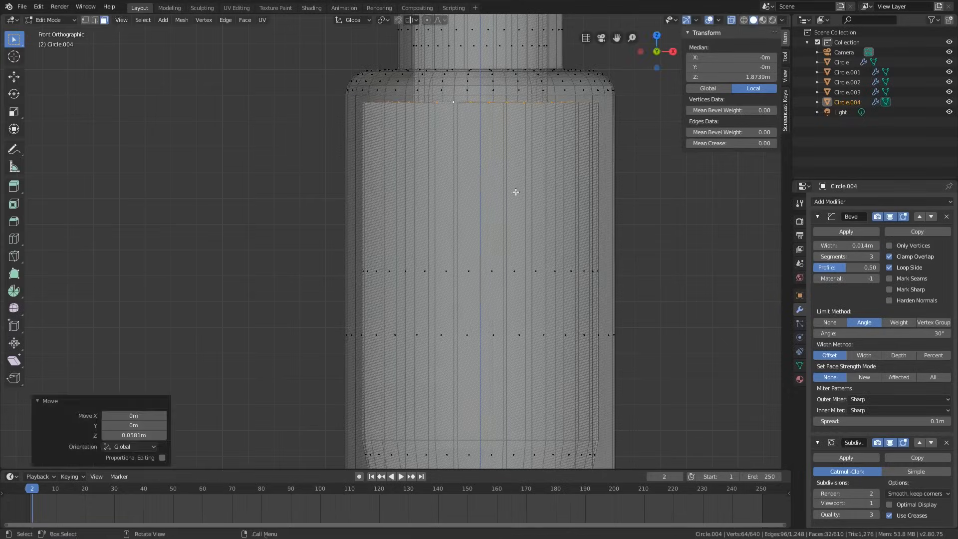
- Examine the bottle's shape and surface shading in object mode with X-ray off, alongside the other containers
scroll(520, 195, "down", 3)
key("alt+z")
middle_click_drag(553, 238, 550, 207, "shift")
key("Tab")
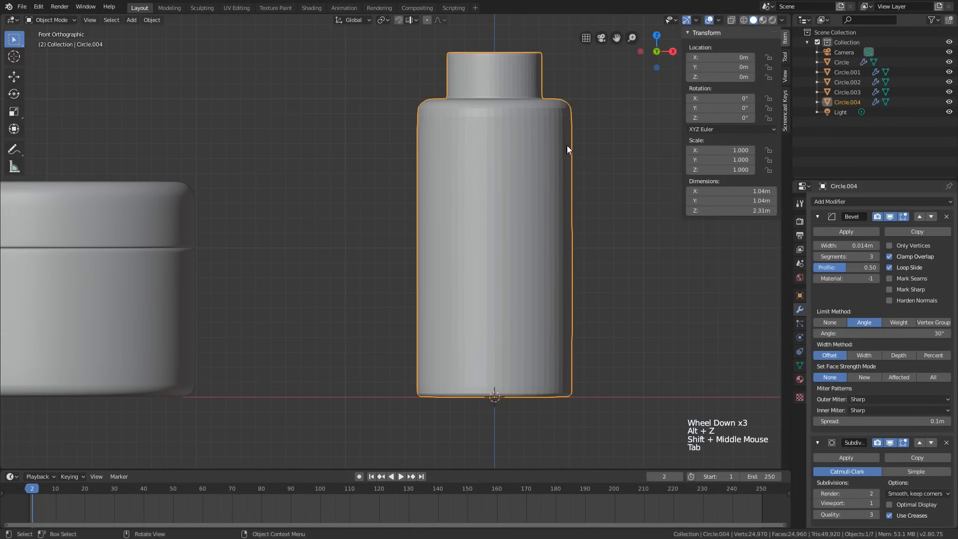
middle_click_drag(749, 220, 593, 179)
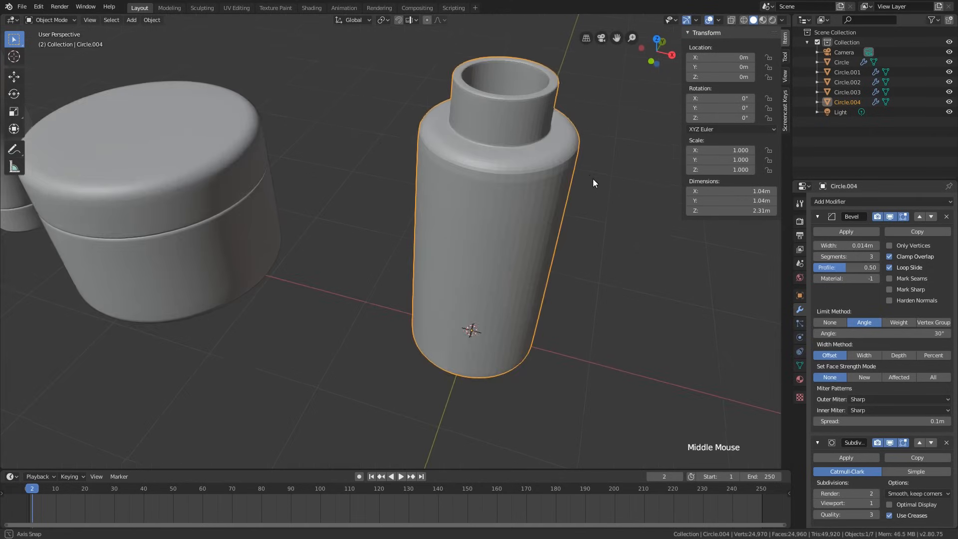
scroll(554, 91, "up", 3)
right_click(533, 131)
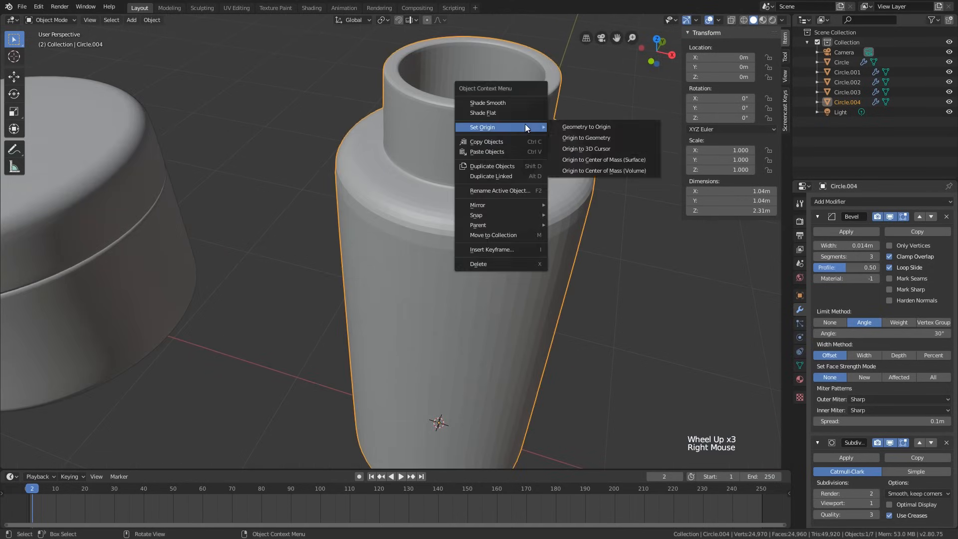
scroll(418, 353, "down", 2)
middle_click_drag(418, 353, 399, 324)
scroll(429, 270, "down", 5)
middle_click_drag(429, 270, 455, 330)
key("KP_1")
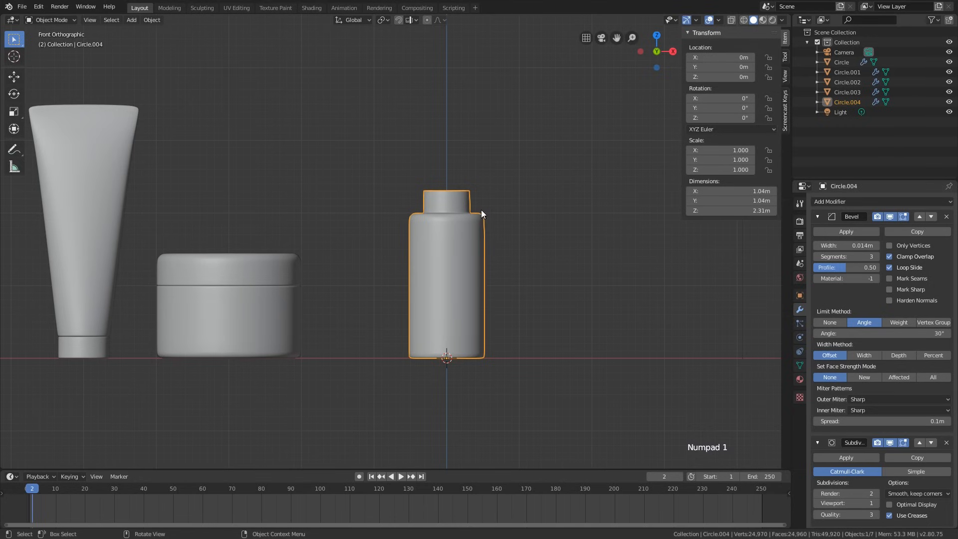
- Duplicate the outer vertex loop where the bottle's neck meets the shoulder in place and separate it into its own object
middle_click_drag(482, 211, 470, 220)
scroll(470, 220, "up", 1)
key("Tab")
scroll(470, 220, "up", 5)
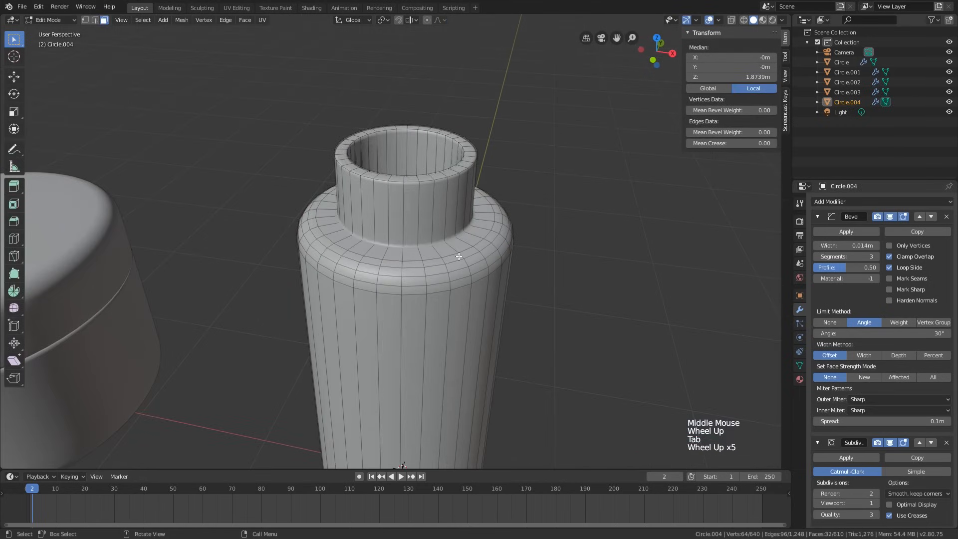
key("1")
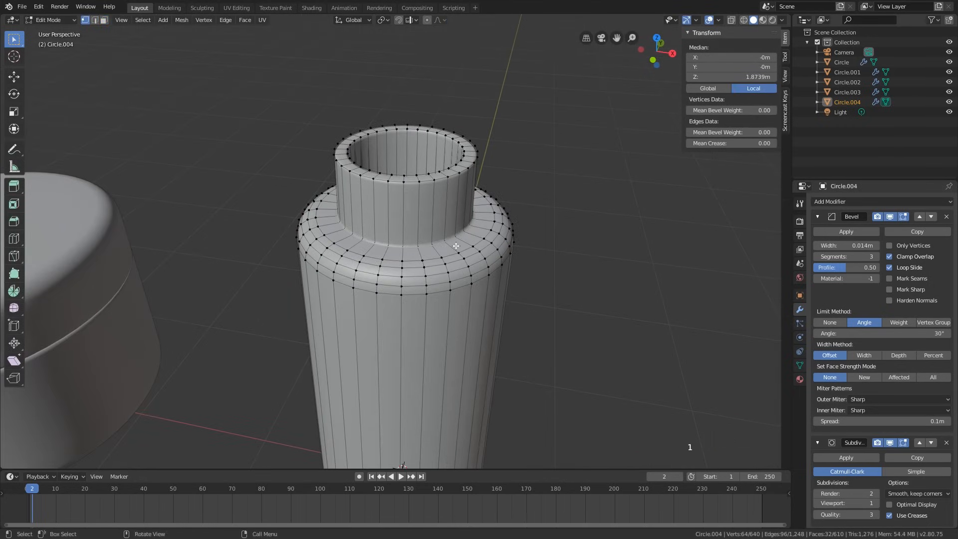
key("3")
key("alt+z")
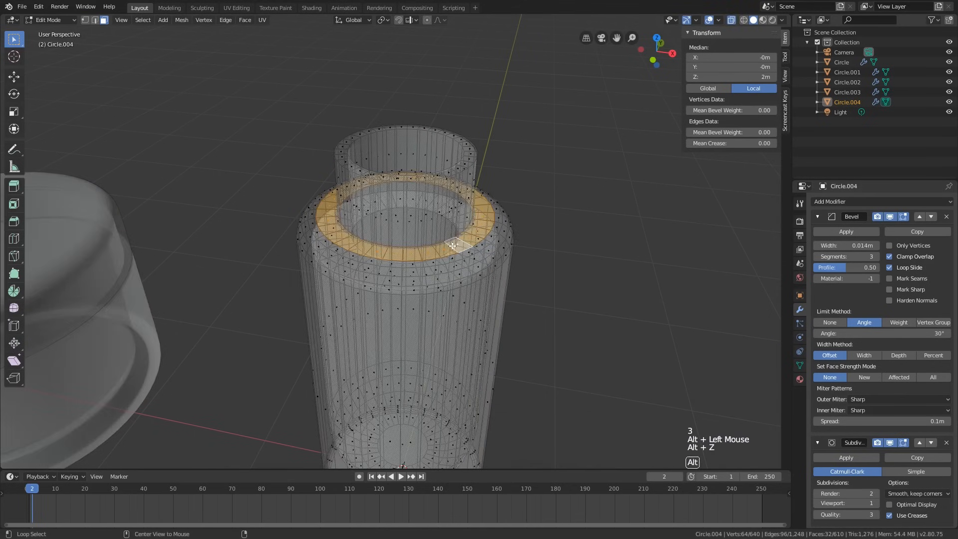
key("1")
left_click(431, 246, "alt")
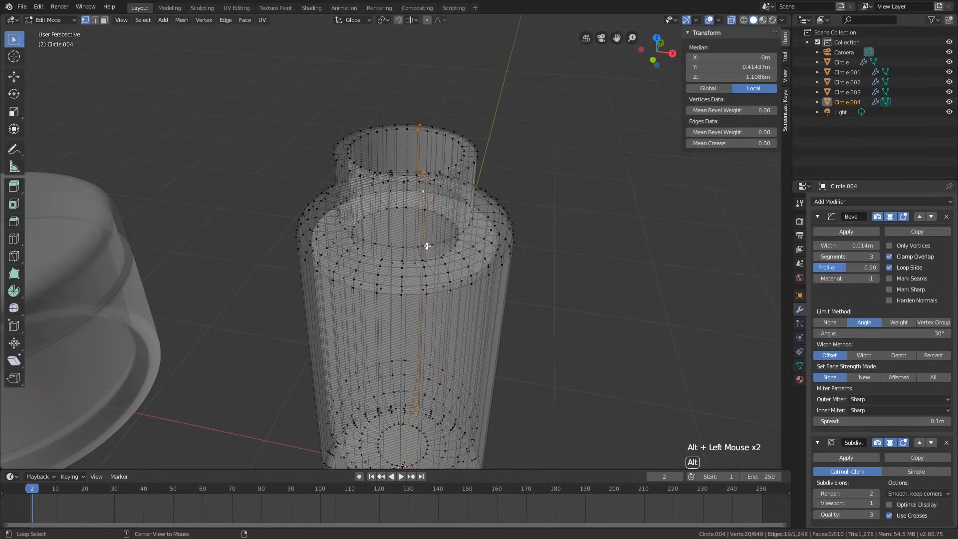
key("alt+z")
middle_click_drag(433, 250, 497, 172)
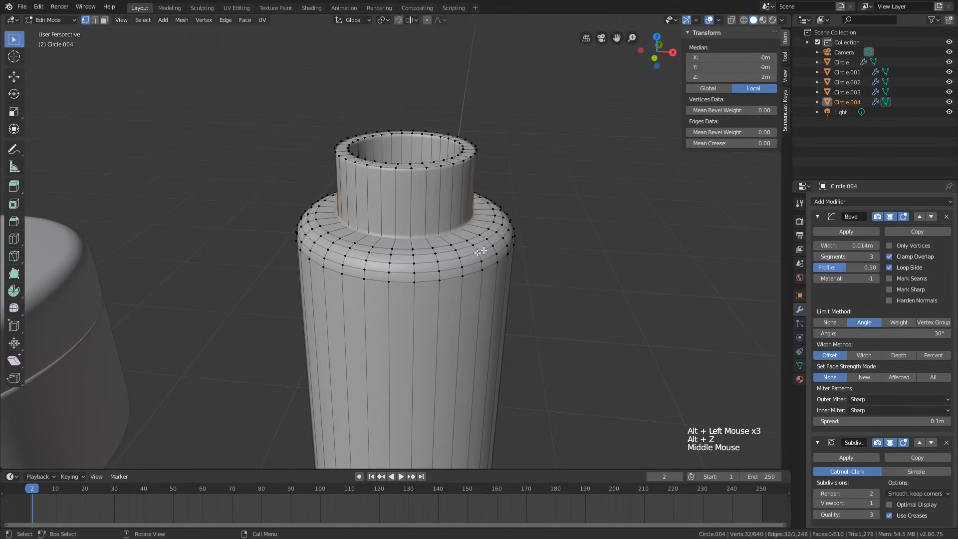
key("shift+d")
right_click(540, 183)
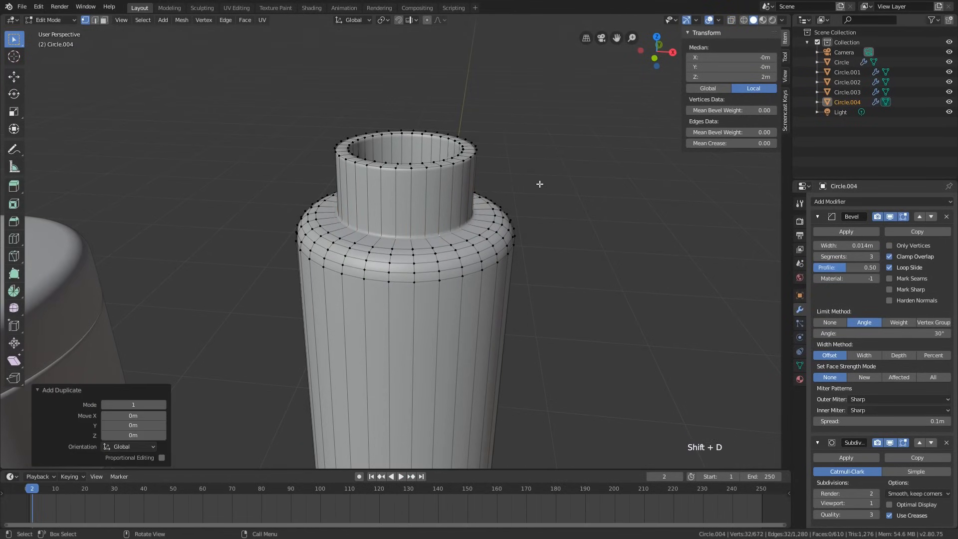
key("p")
left_click(539, 185)
key("Tab")
- Select the whole separated ring and extrude it about 0.4 m upward along Z around the neck
key("alt+z")
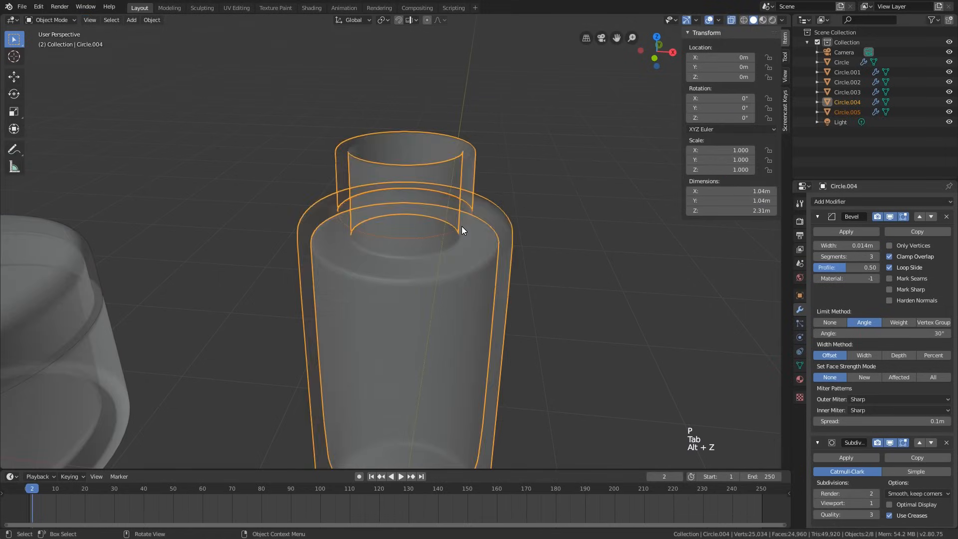
left_click(462, 226)
key("alt+z")
scroll(465, 228, "up", 2)
key("Tab")
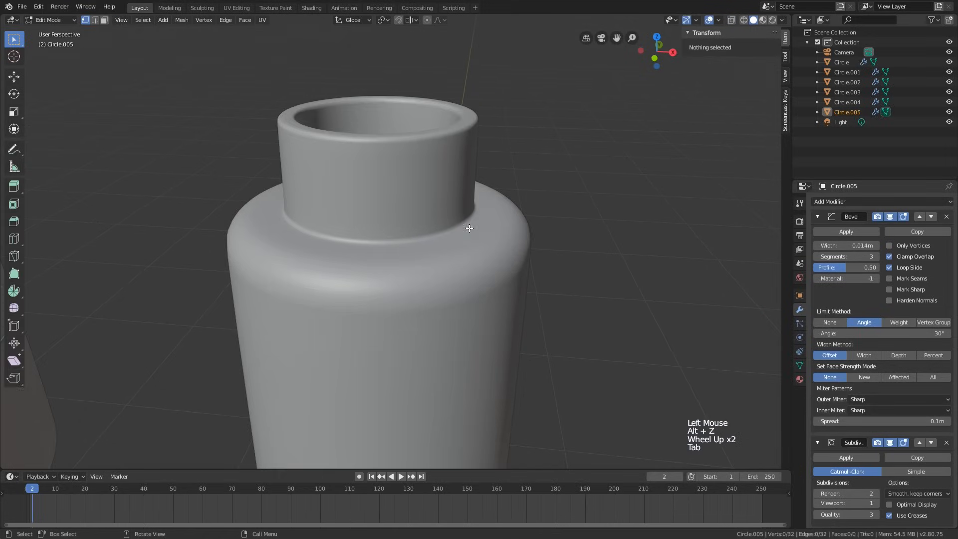
key("alt+z")
key("a")
key("alt+z")
key("KP_1")
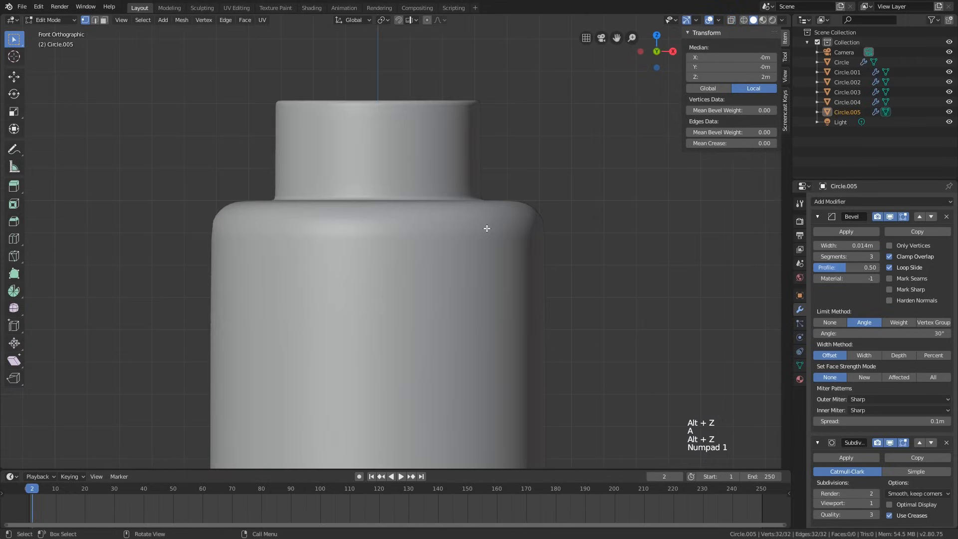
key("alt+z")
scroll(487, 227, "down", 2)
key("e")
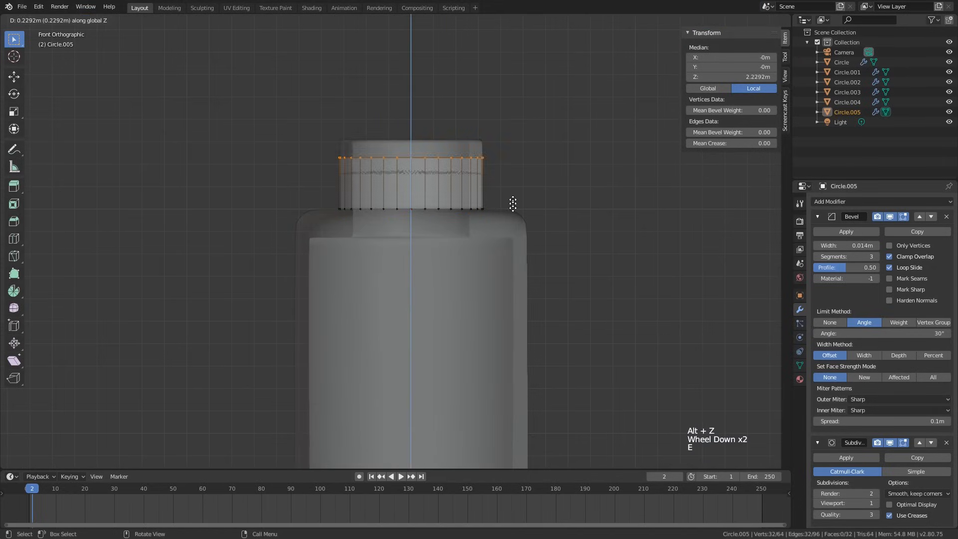
left_click(516, 169)
- Fill the open top of the extruded ring with a face to close the cap, then return to object mode
middle_click_drag(516, 169, 499, 239, "shift")
key("alt+z")
scroll(499, 224, "down", 1)
key("f")
key("KP_1")
key("alt+z")
key("Tab")
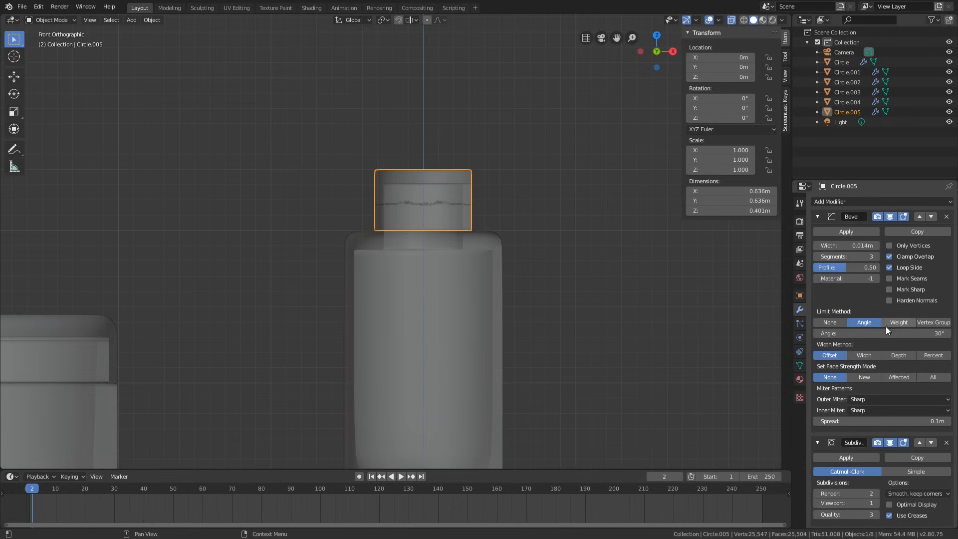
- Add a Solidify modifier to the cap and place it above the Bevel and Subdivision modifiers
scroll(884, 334, "down", 3)
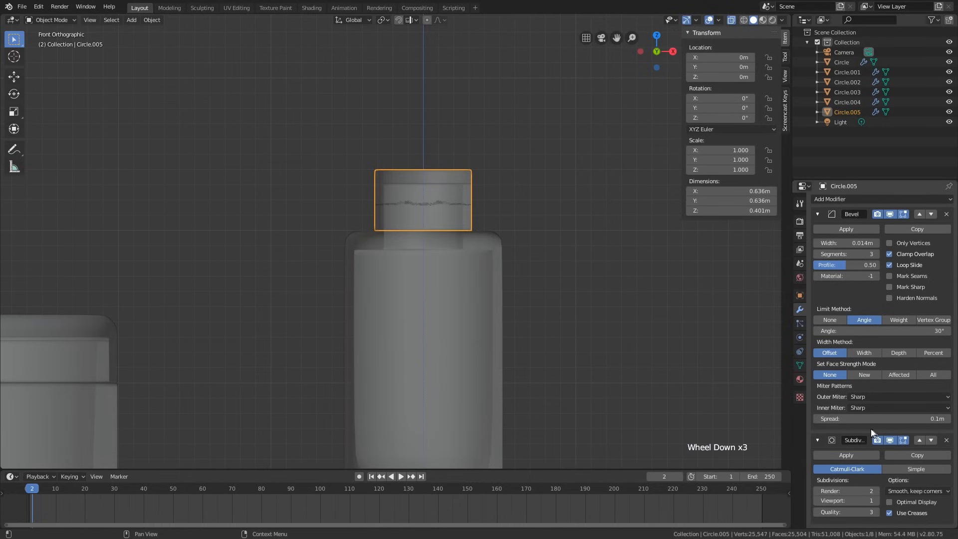
scroll(868, 399, "down", 2)
scroll(871, 325, "up", 3)
left_click(877, 200)
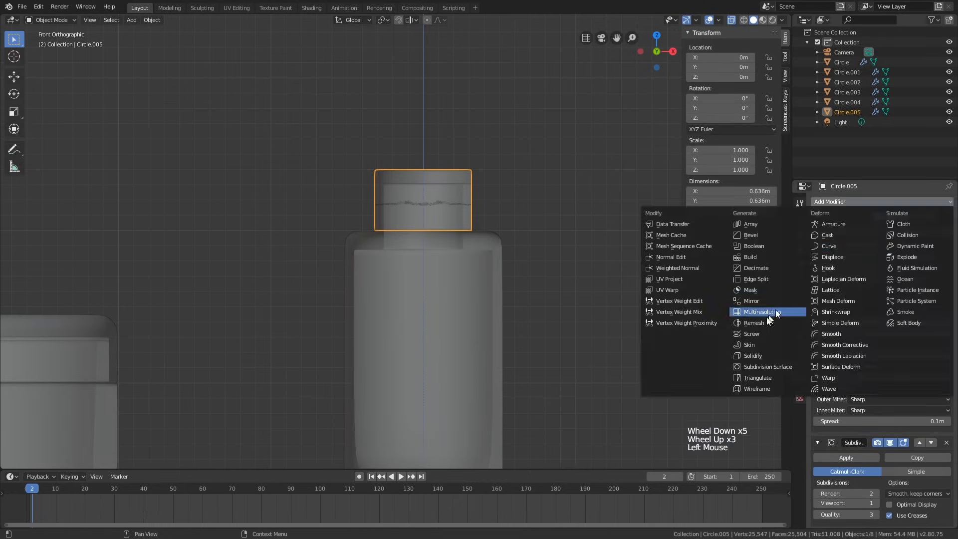
left_click(754, 356)
scroll(889, 424, "down", 5)
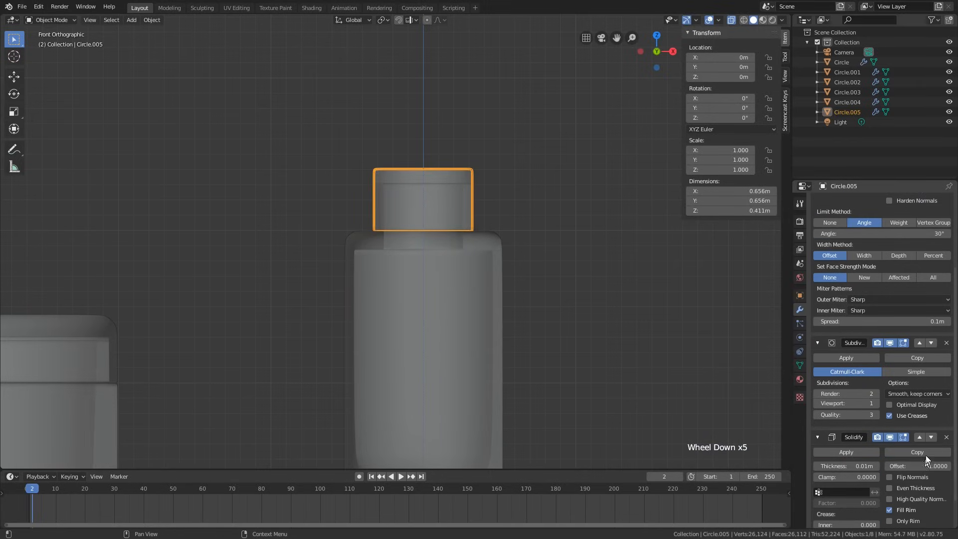
left_click(920, 437)
scroll(920, 430, "up", 3)
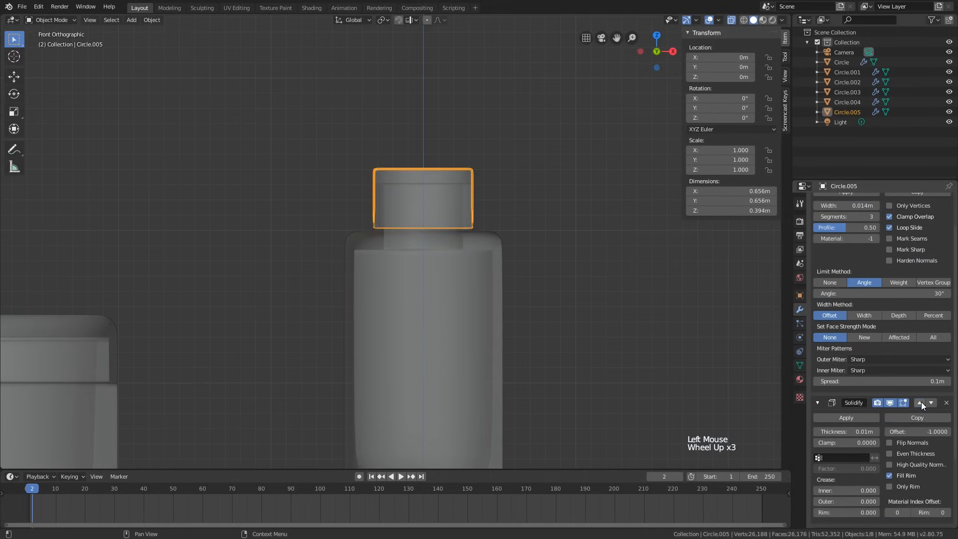
left_click(920, 402)
scroll(924, 414, "up", 4)
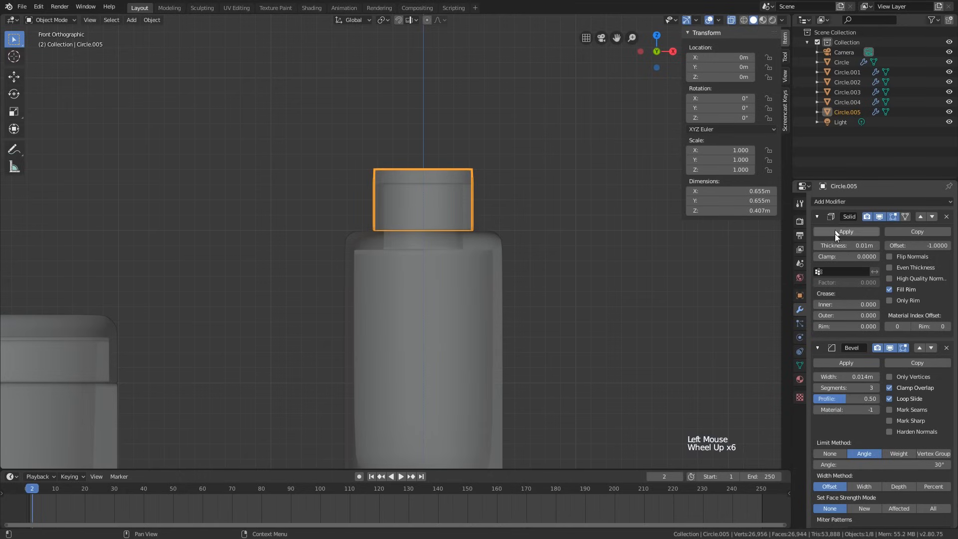
- Set the cap's Solidify thickness to 0.042 m and turn on Even Thickness
mouse_move(849, 246)
left_mouse_down("shift")
mouse_move(908, 246)
mouse_move(860, 251)
left_mouse_up("shift")
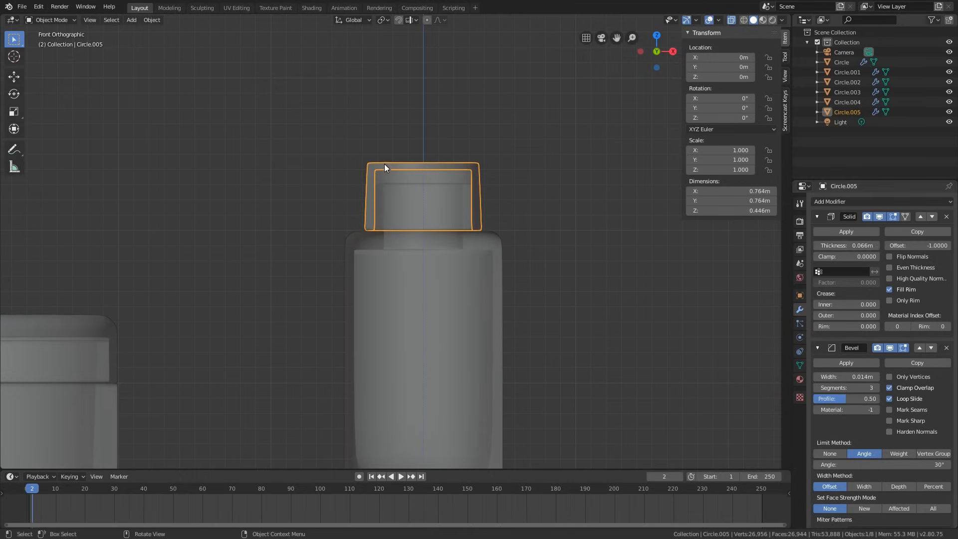
scroll(385, 168, "up", 3)
left_click(890, 267)
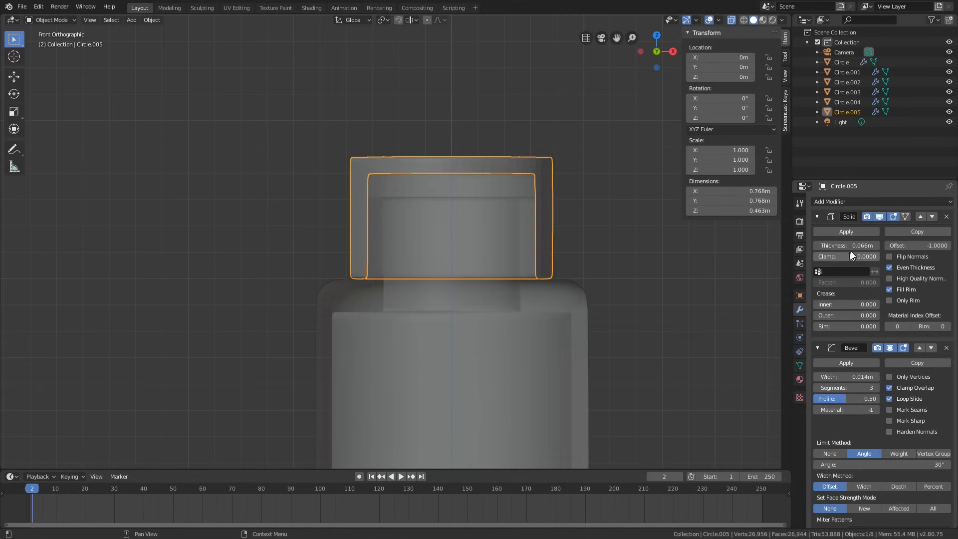
left_click_drag(852, 247, 803, 247, "shift")
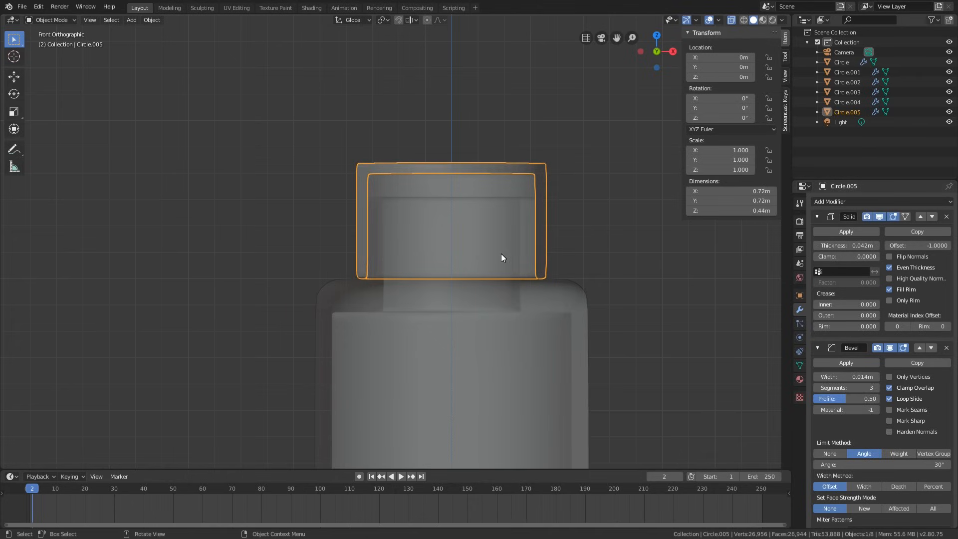
- Inset the cap's top face by 0.1492 m and delete the inner face to open a hole
scroll(502, 254, "down", 2)
middle_click_drag(501, 228, 460, 280)
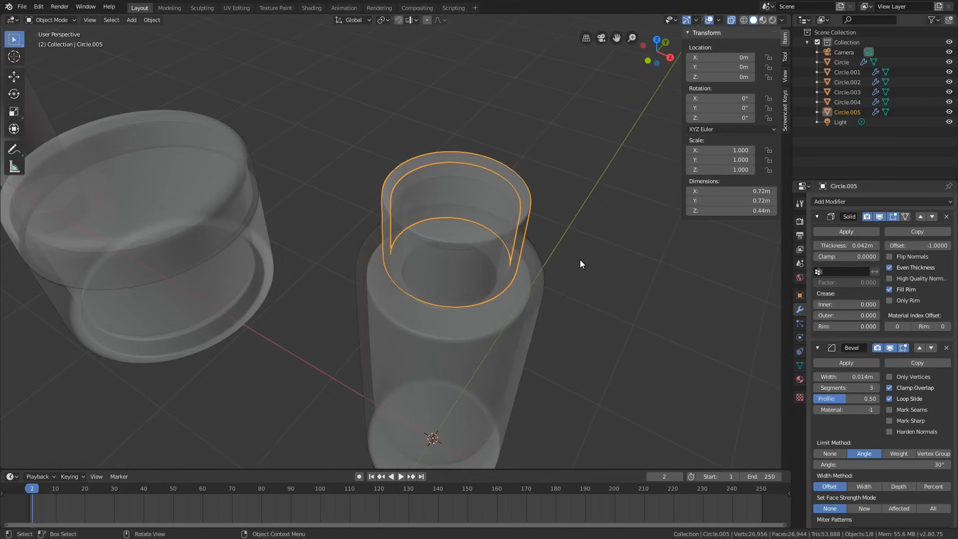
key("Tab")
key("alt+z")
middle_click_drag(519, 265, 543, 241)
key("alt+z")
key("i")
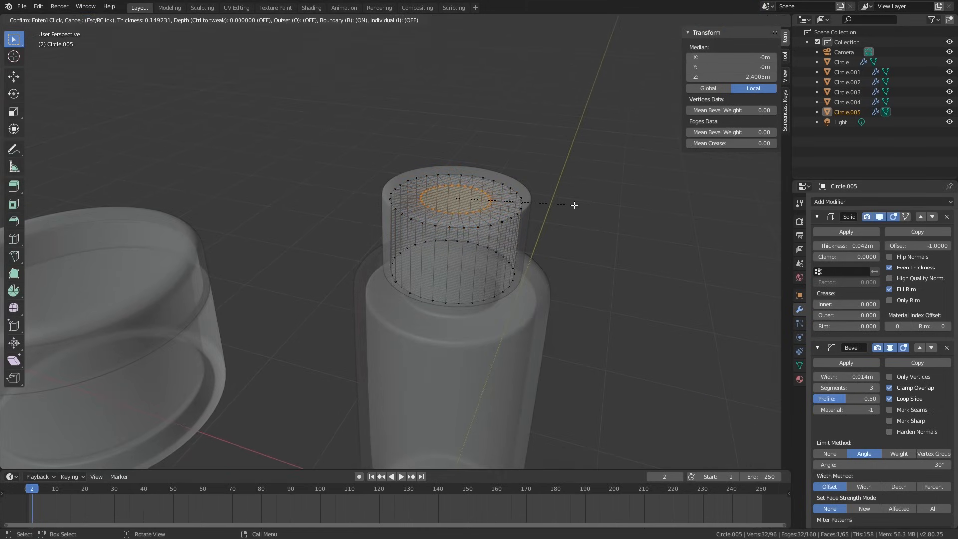
left_click(574, 205)
key("x")
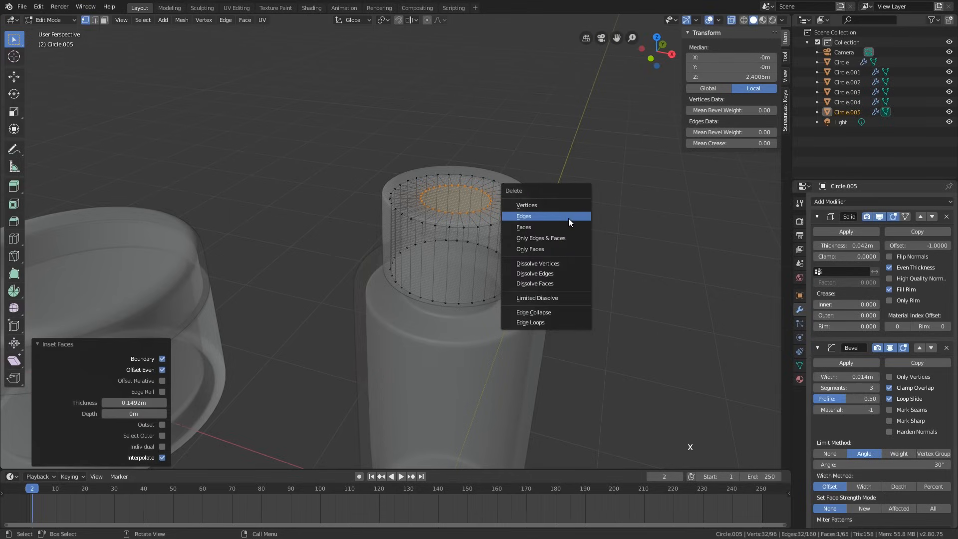
left_click(524, 227)
- Scale the vertex loop around the cap's top hole to about 0.90 to narrow the opening
key("alt+z")
scroll(558, 235, "down", 1)
middle_click_drag(558, 235, 519, 259)
scroll(520, 258, "up", 1)
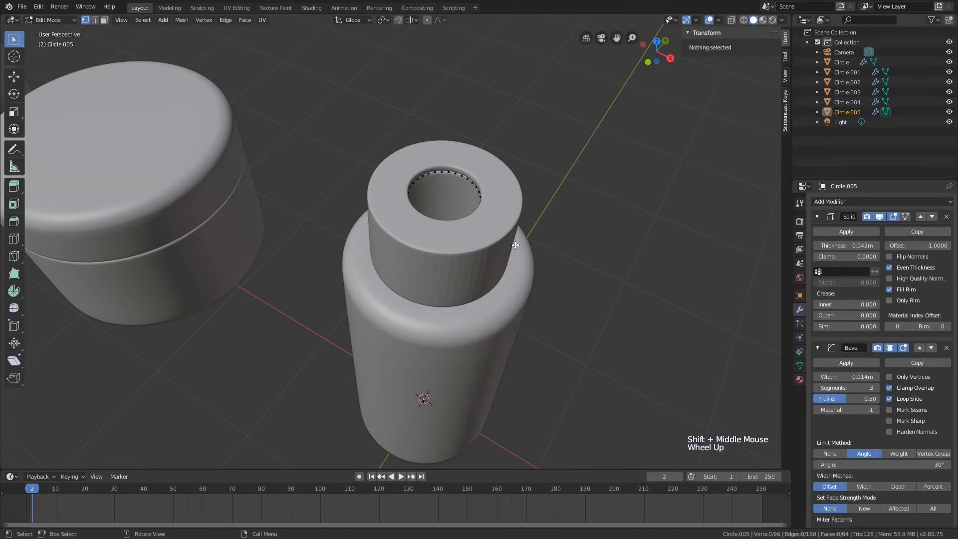
left_click(478, 196, "alt")
key("s")
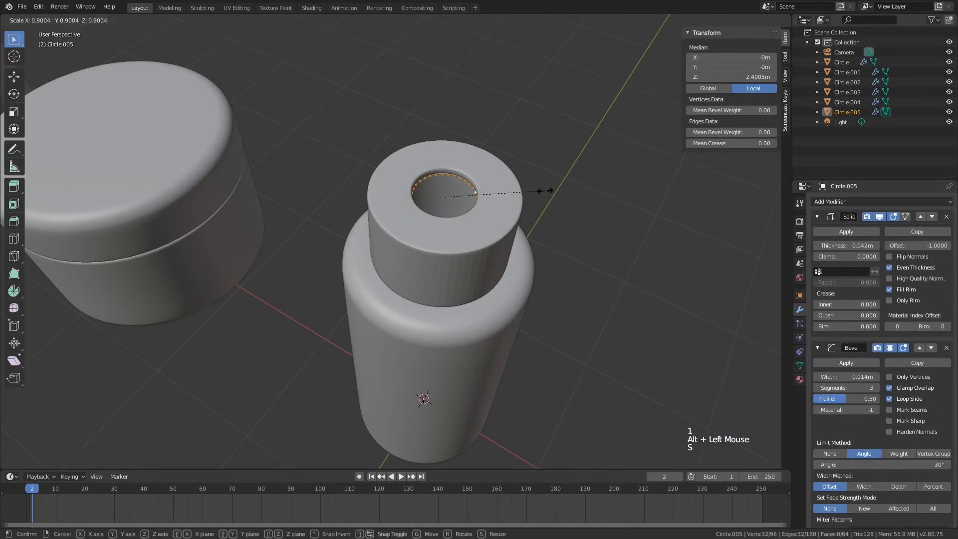
left_click(545, 191)
- Apply smooth shading to the cap and check it on the bottle in front view
key("Tab")
middle_click_drag(496, 249, 494, 216)
right_click(496, 235)
left_click(495, 237)
scroll(496, 238, "down", 1)
scroll(518, 278, "down", 3)
middle_click_drag(518, 278, 540, 327, "shift")
key("KP_1")
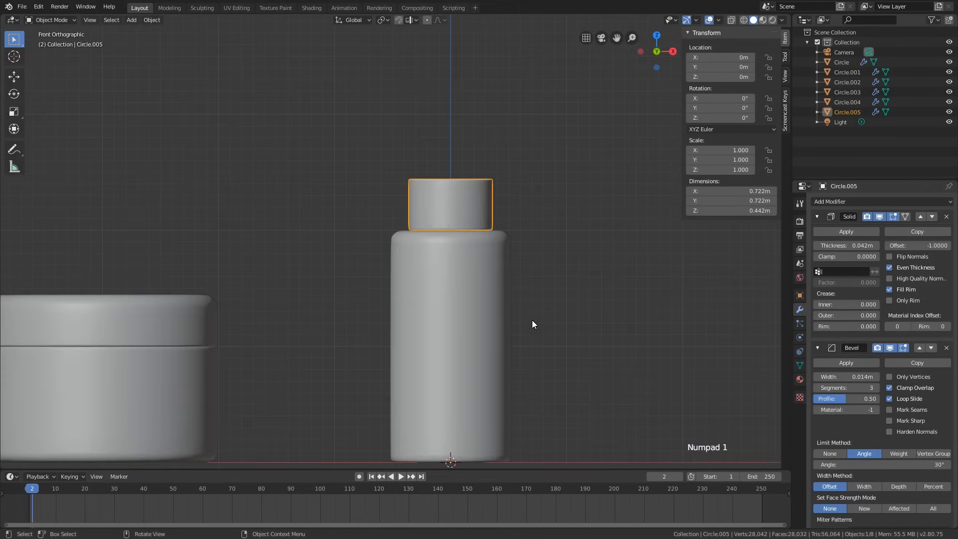
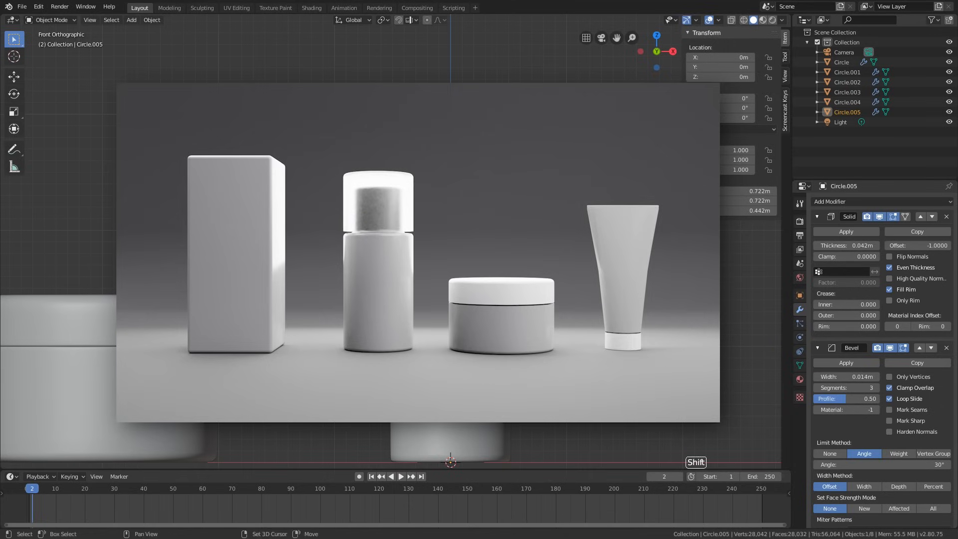
- Scale the cap's hole loop down further to about 0.235 m across, using X-ray display
middle_click_drag(449, 250, 426, 219, "shift")
scroll(441, 274, "up", 1)
key("KP_1")
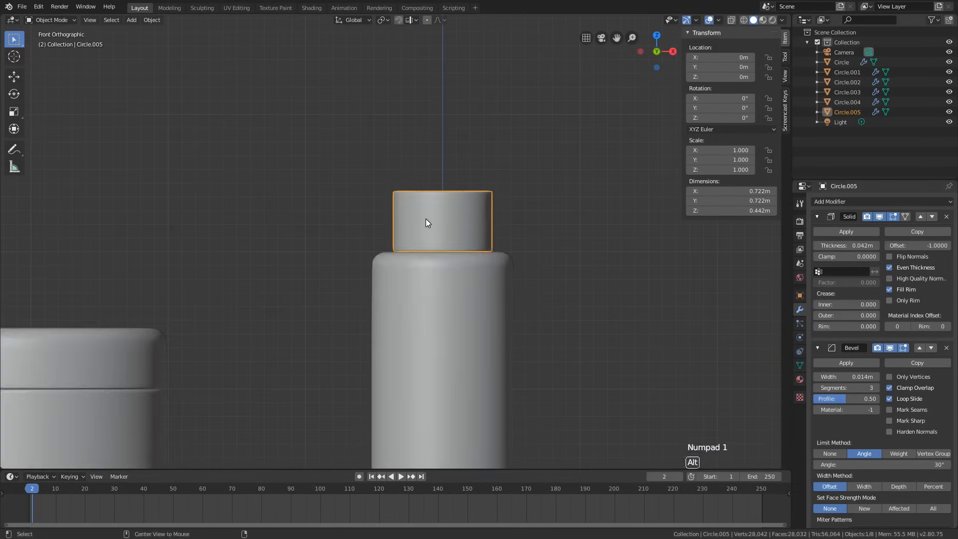
key("alt+z")
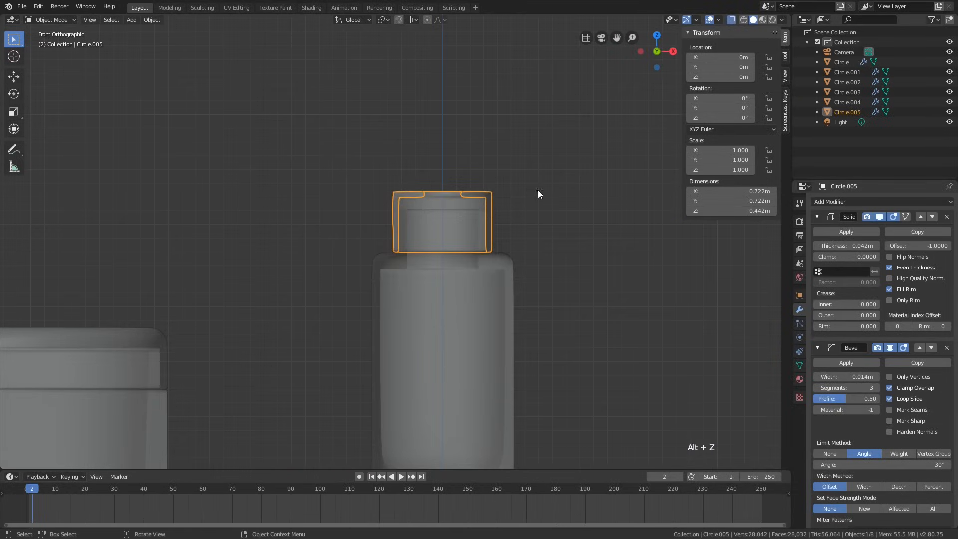
key("Tab")
middle_click_drag(538, 194, 516, 216)
key("s")
left_click(562, 190)
key("Tab")
middle_click_drag(563, 190, 477, 282)
key("alt+z")
- Duplicate the cap's hole loop in place and separate it into its own object
key("Tab")
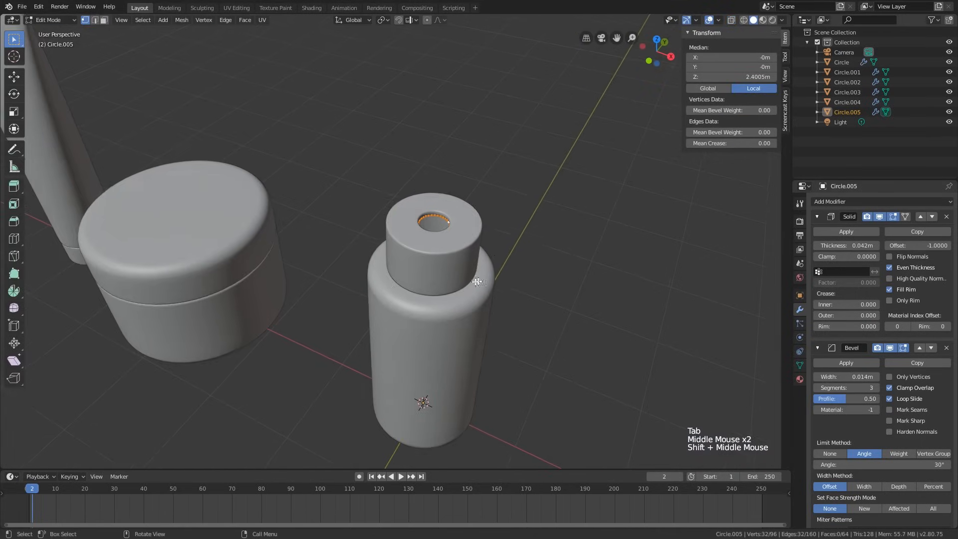
key("shift+d")
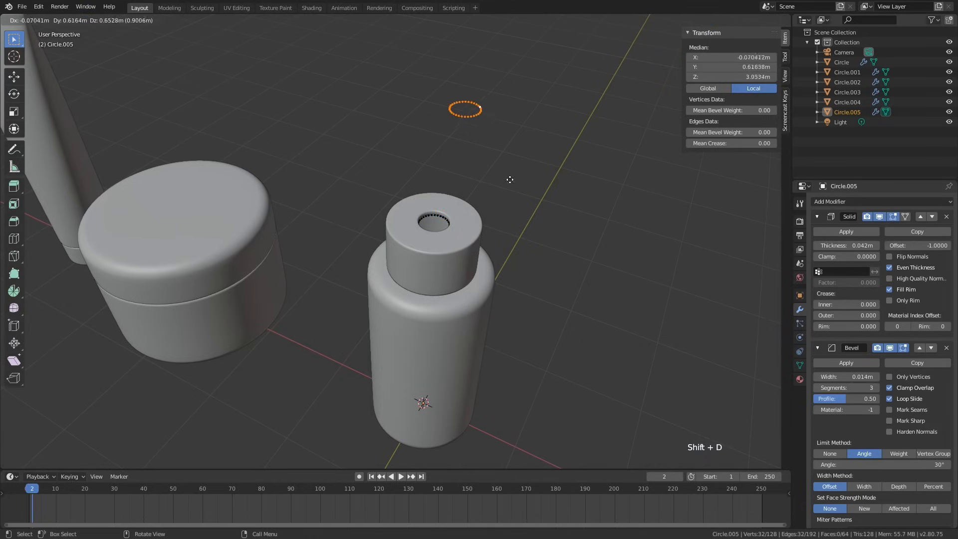
right_click(516, 176)
key("p")
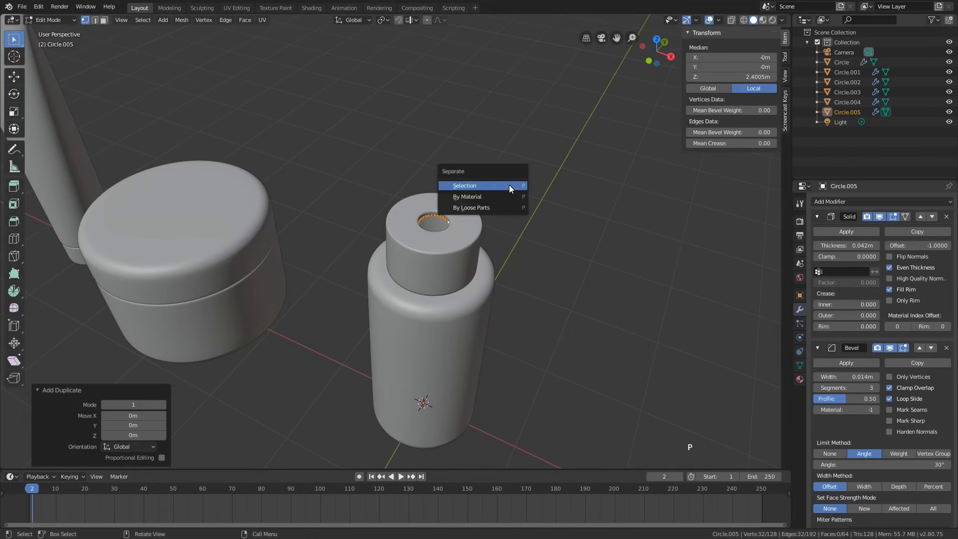
left_click(509, 184)
key("Tab")
- Select the ring separated from the cap's hole and remove its Bevel and Subdivision modifiers
left_click(438, 219)
key("alt+z")
middle_click_drag(445, 224, 468, 210)
scroll(440, 202, "down", 2)
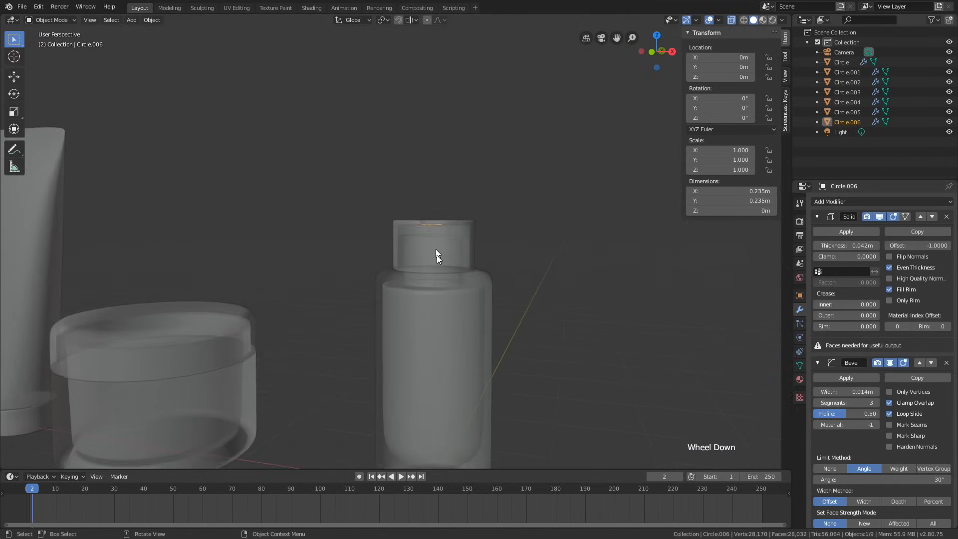
scroll(438, 252, "down", 1, "shift")
middle_click_drag(438, 252, 427, 231, "shift")
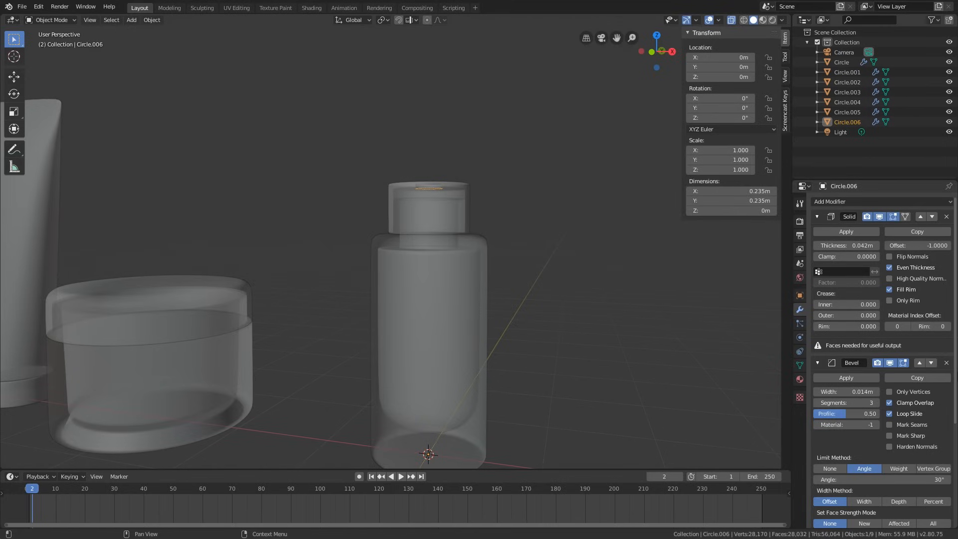
left_click(947, 363)
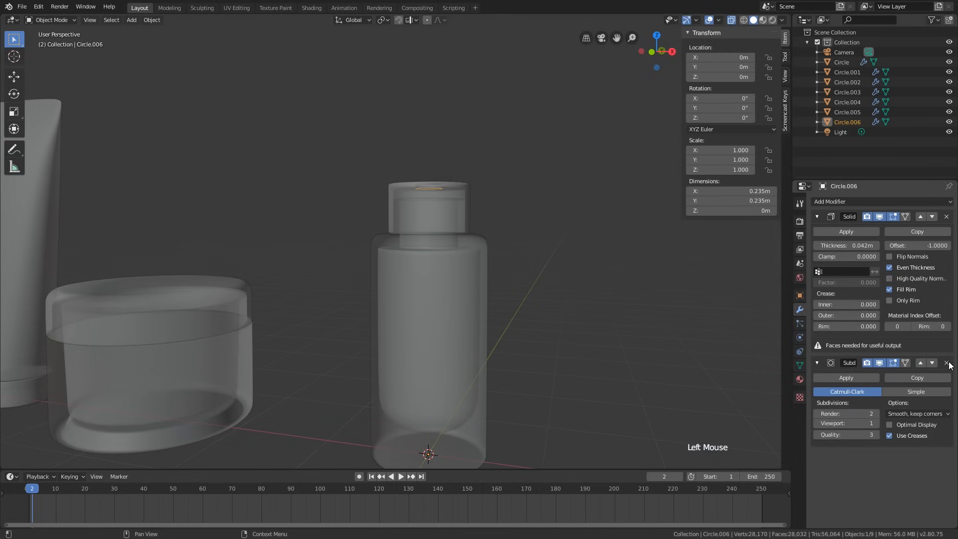
left_click(947, 363)
- Scale the separated ring to about 0.71 and extrude it about 1.743 m straight down inside the bottle
key("Tab")
key("KP_Decimal")
key("KP_1")
key("a")
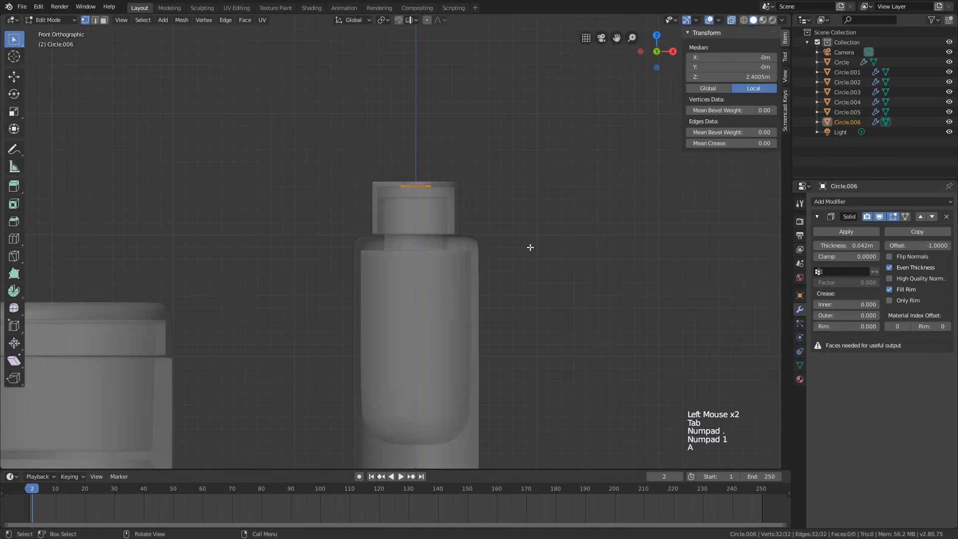
middle_click_drag(515, 247, 527, 192, "shift")
key("s")
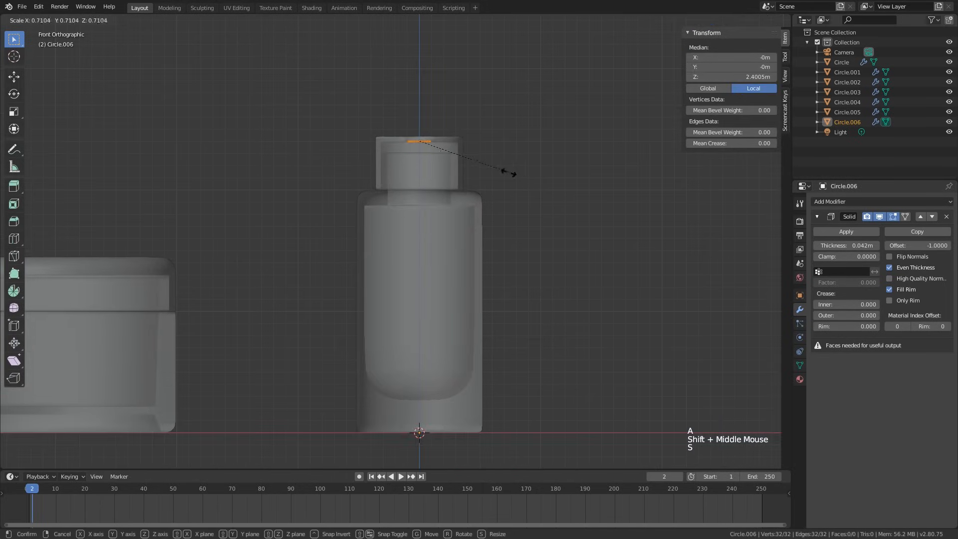
left_click(510, 172)
key("e")
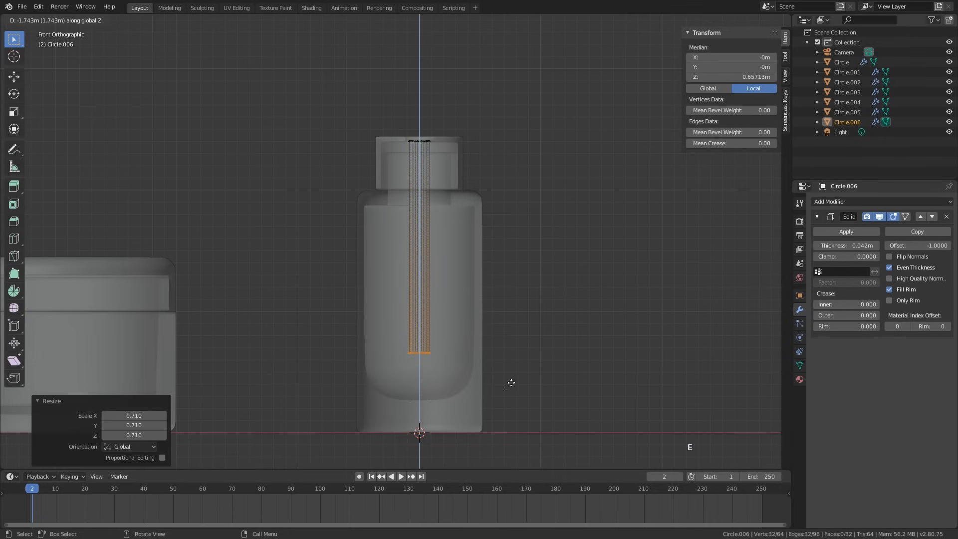
left_click(510, 383)
- Form the tube's narrowed tip with a tapered extrusion about 0.119 m down and a straight one about 0.136 m below it
middle_click_drag(511, 376, 511, 302, "shift")
key("e")
left_click(513, 316)
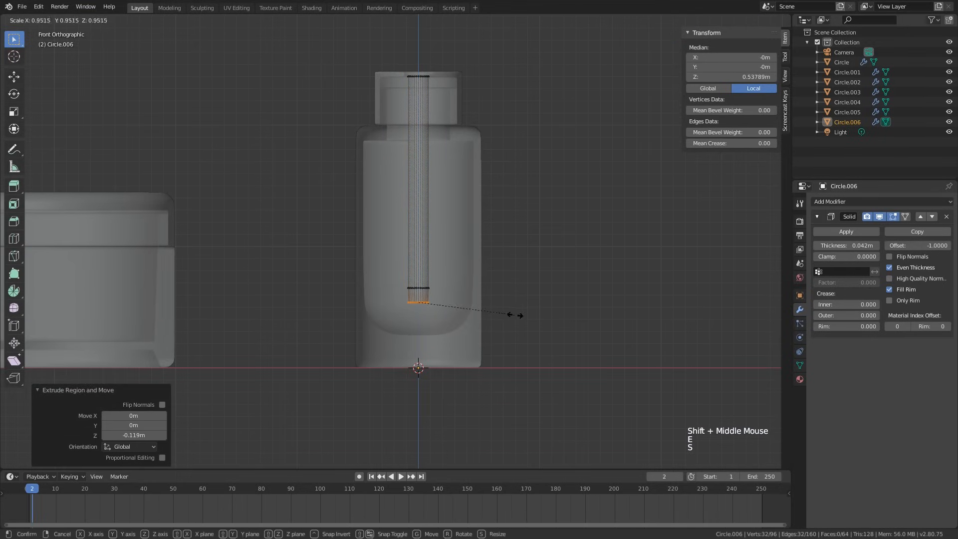
key("s")
left_click(491, 305)
key("e")
left_click(483, 308)
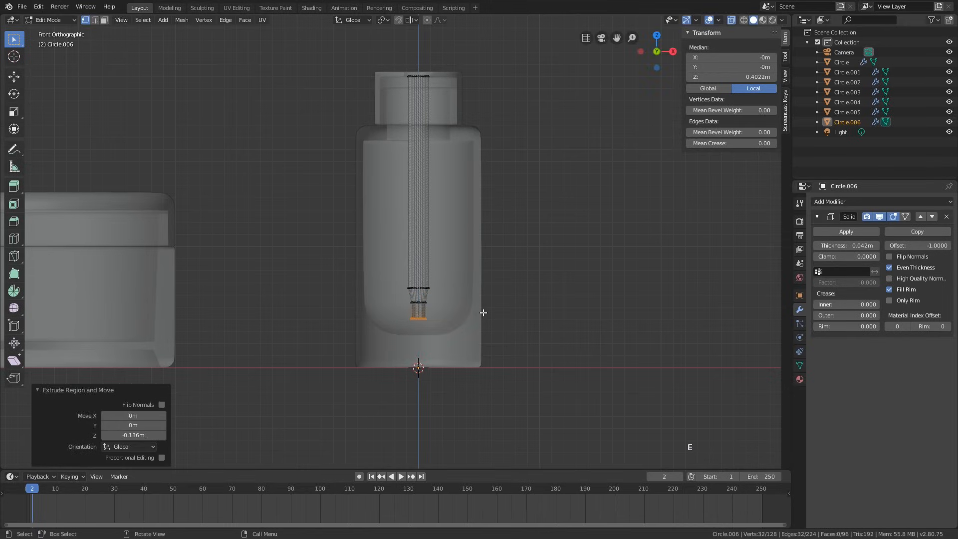
- Set the tube's Solidify thickness to 0.021 m and return to solid display
key("Tab")
scroll(464, 290, "down", 1)
scroll(454, 270, "up", 3)
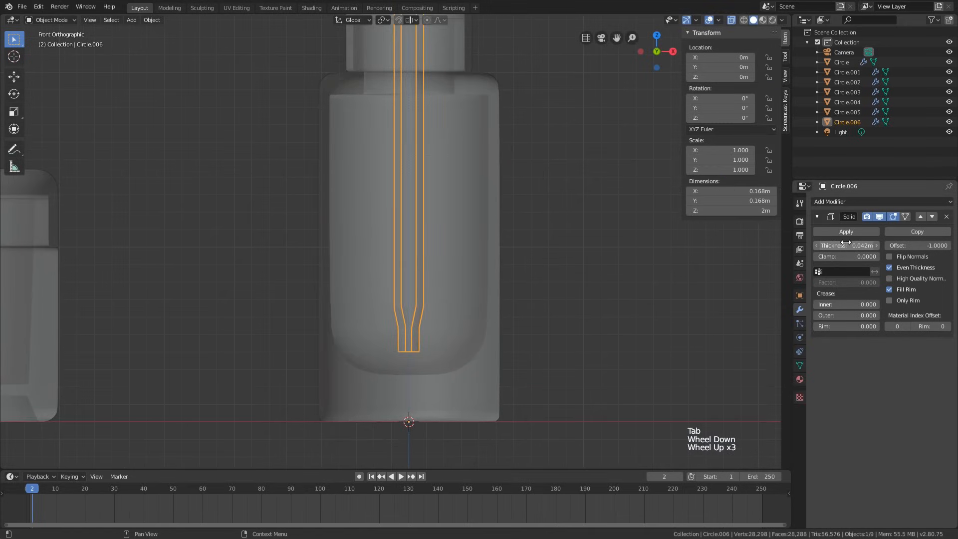
left_click_drag(849, 245, 819, 245)
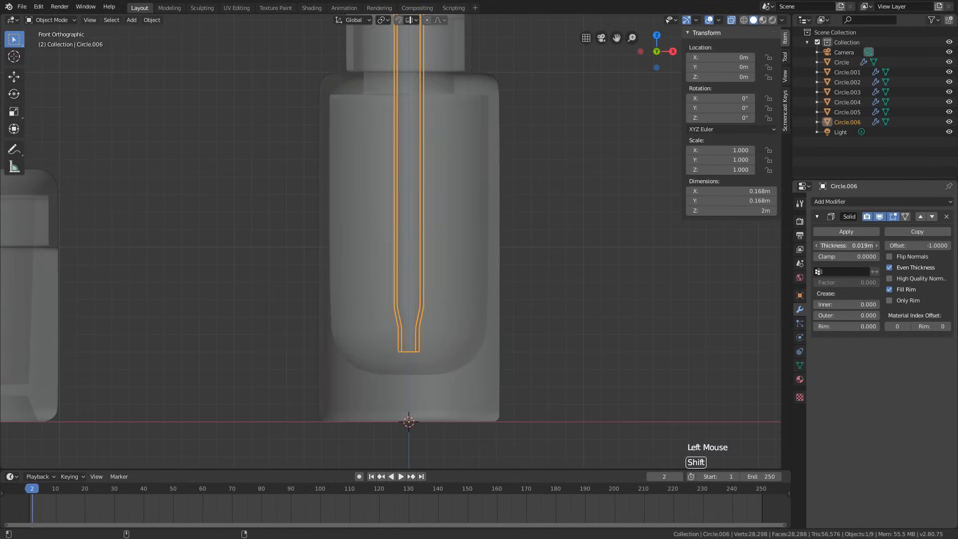
key("alt+z")
scroll(573, 262, "down", 3)
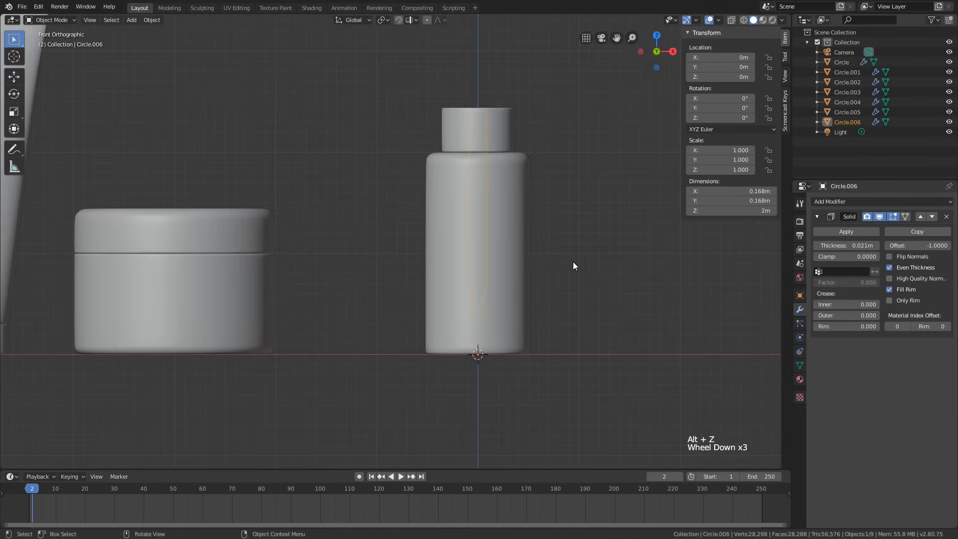
- Move the tube 0.8 m out of the bottle along negative X and apply smooth shading to it
key("g")
left_click(489, 260)
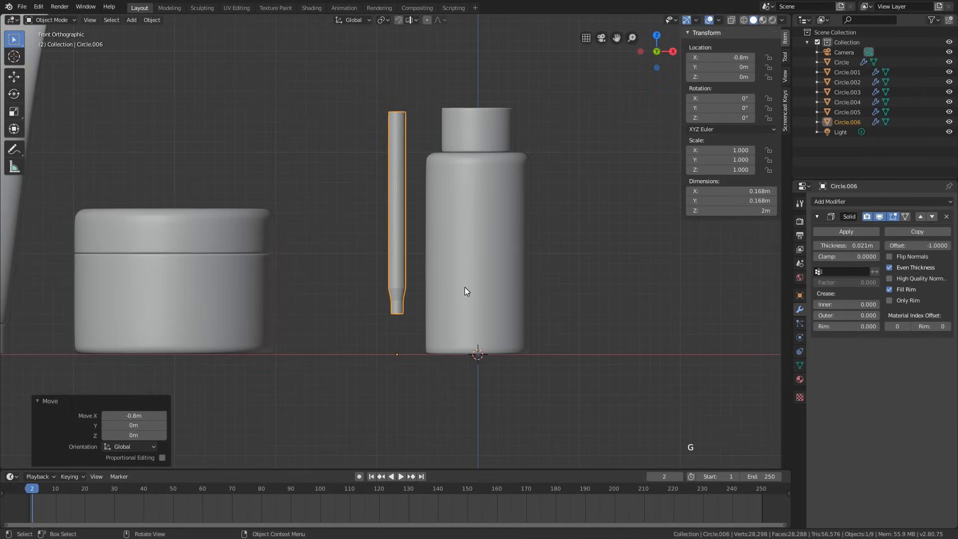
scroll(424, 302, "up", 4)
right_click(346, 296)
left_click(346, 297)
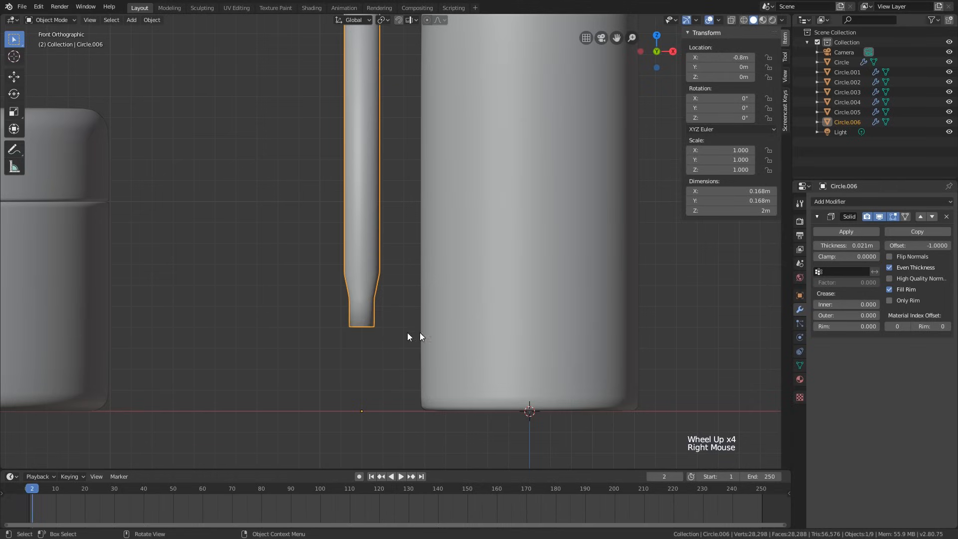
- Enable Auto Smooth at 30° on the tube's normals to sharpen its open tip
middle_click_drag(420, 336, 368, 276)
scroll(367, 275, "up", 3)
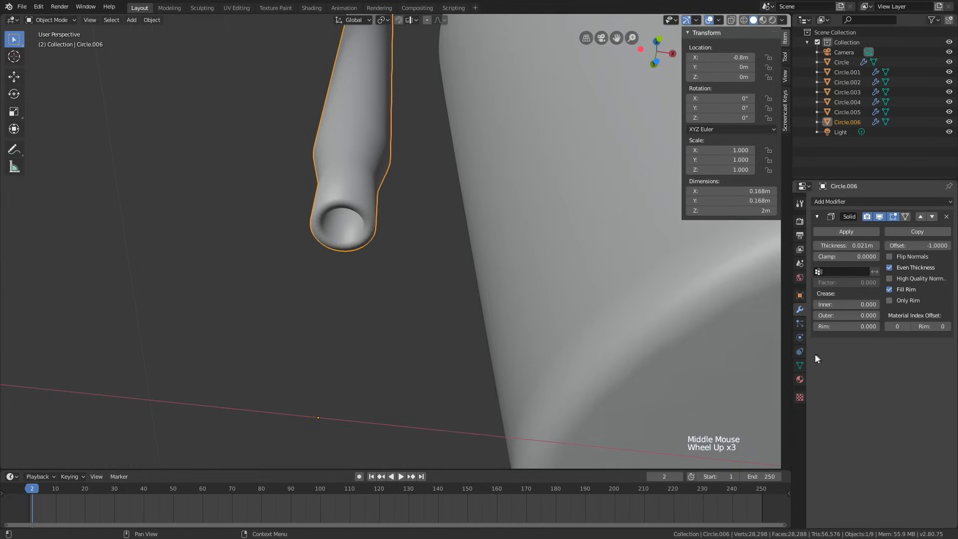
left_click(800, 366)
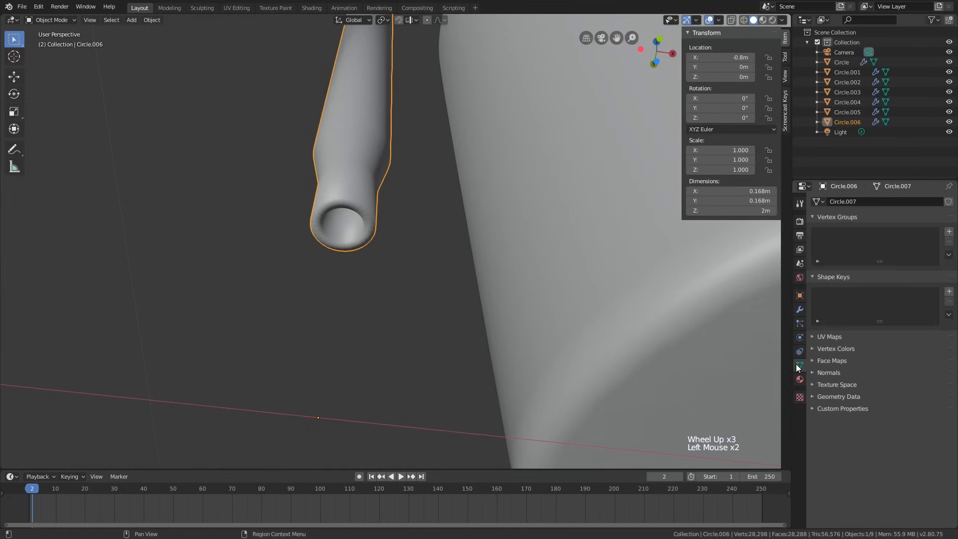
left_click(831, 373)
left_click(829, 385)
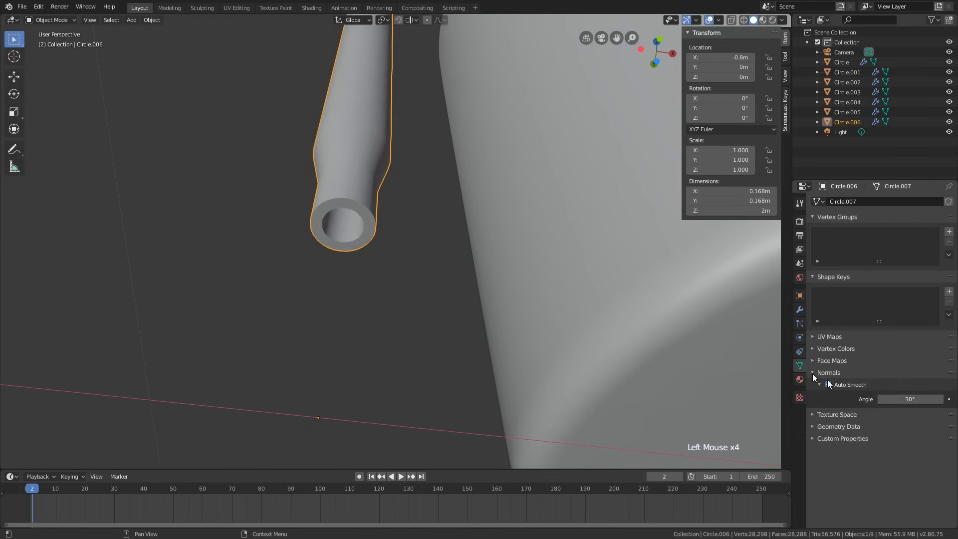
- Move the tube 0.8 m along X back to the bottle's centre and check its fit in the cap's hole
scroll(367, 260, "down", 2)
middle_click_drag(367, 259, 380, 288, "shift")
key("KP_Decimal")
key("KP_1")
key("alt+z")
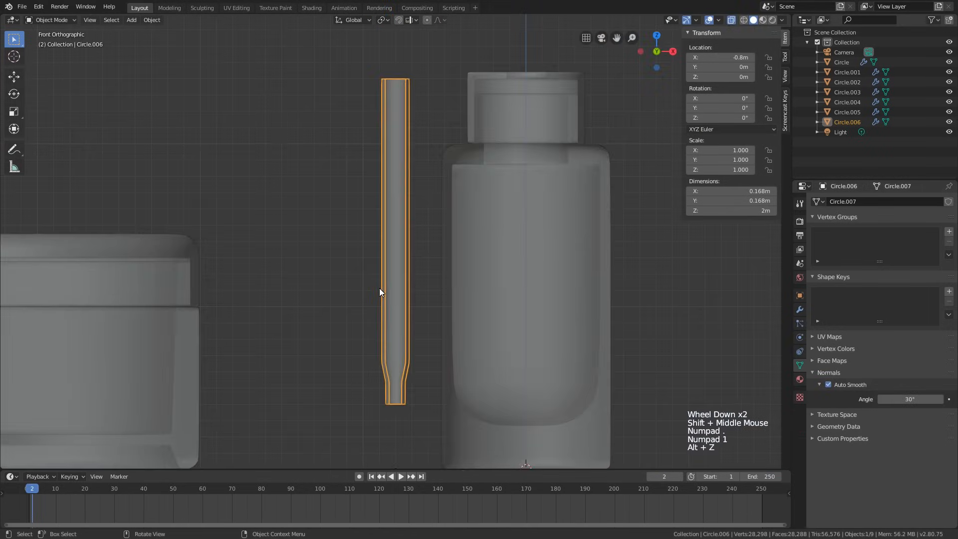
scroll(379, 288, "down", 2)
key("g")
left_click(496, 273)
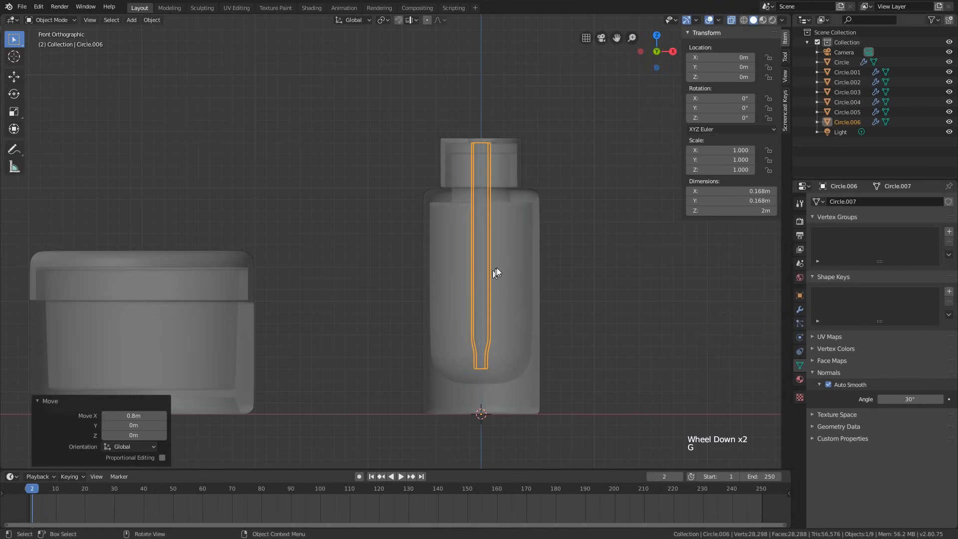
middle_click_drag(515, 171, 492, 236)
key("alt+z")
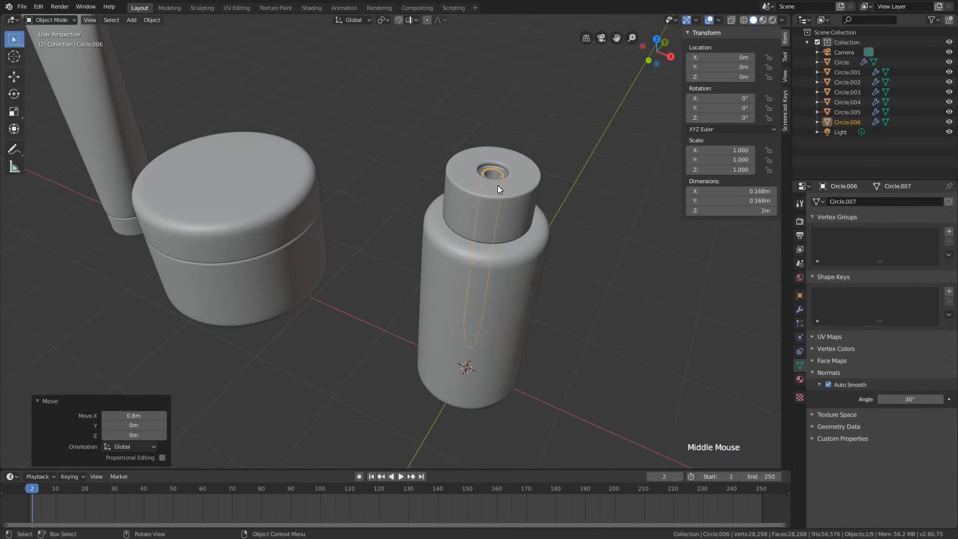
key("KP_1")
key("alt+z")
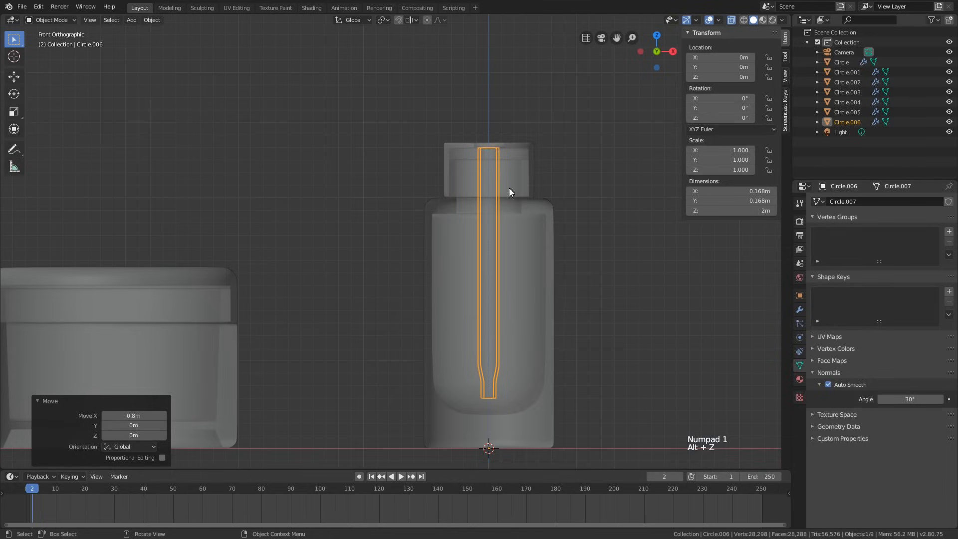
- Duplicate the loop around the cap's hole once more and separate the copy as a new object
mouse_move(508, 183)
middle_mouse_down("shift")
mouse_move(469, 178)
mouse_move(492, 185)
middle_mouse_up("shift")
scroll(493, 184, "up", 2)
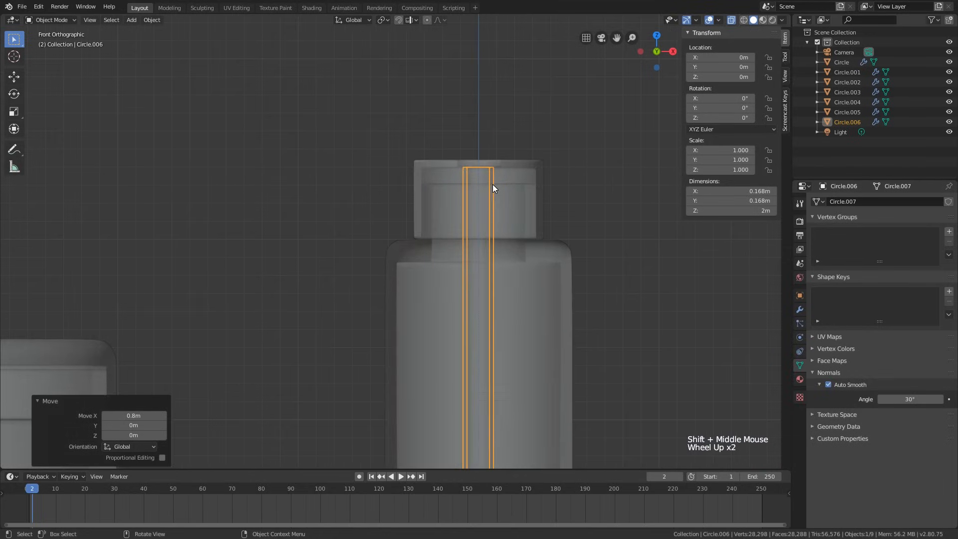
left_click(508, 169)
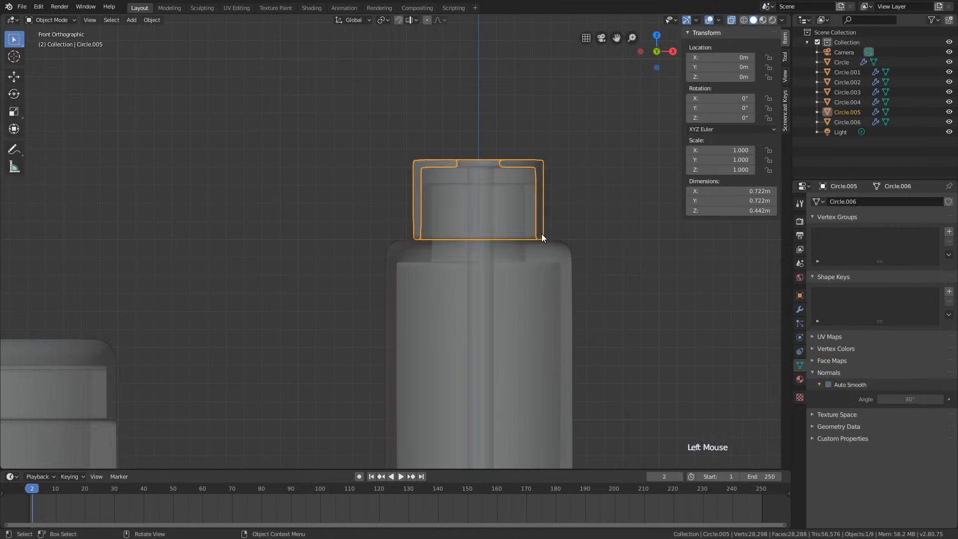
key("Tab")
middle_click_drag(541, 223, 489, 143)
left_click(491, 139, "alt")
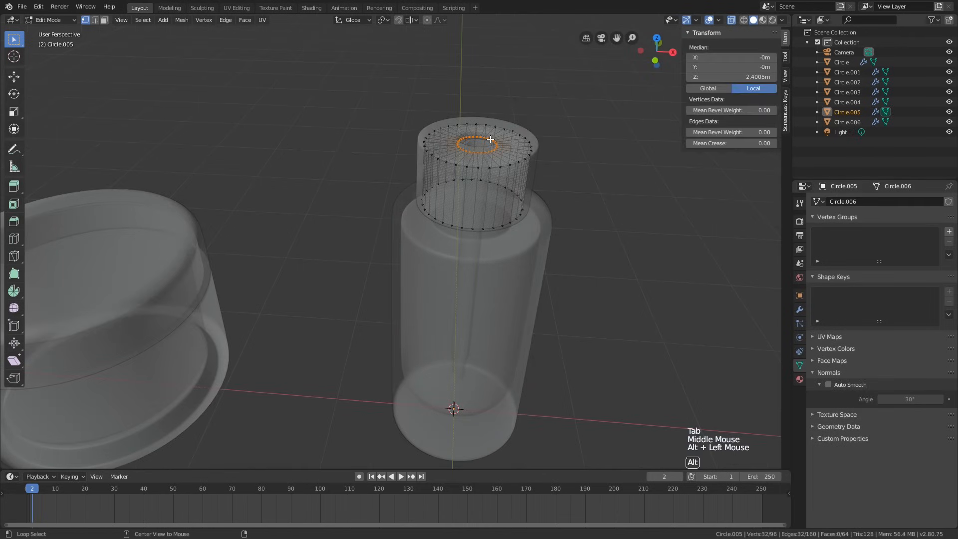
scroll(530, 131, "up", 1)
key("shift+d")
right_click(530, 130)
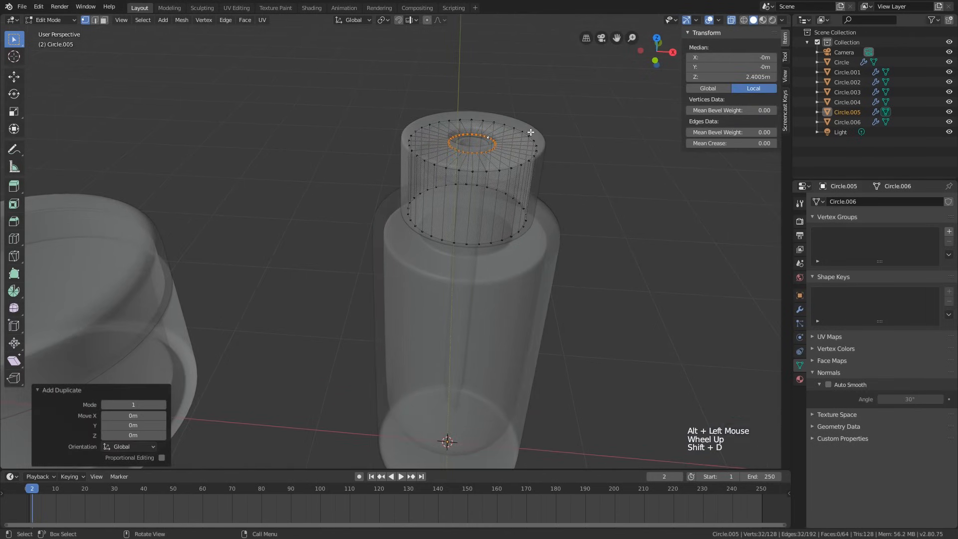
key("p")
left_click(531, 132)
- Select the newly separated ring and remove its Solidify modifier
key("Tab")
left_click(492, 139)
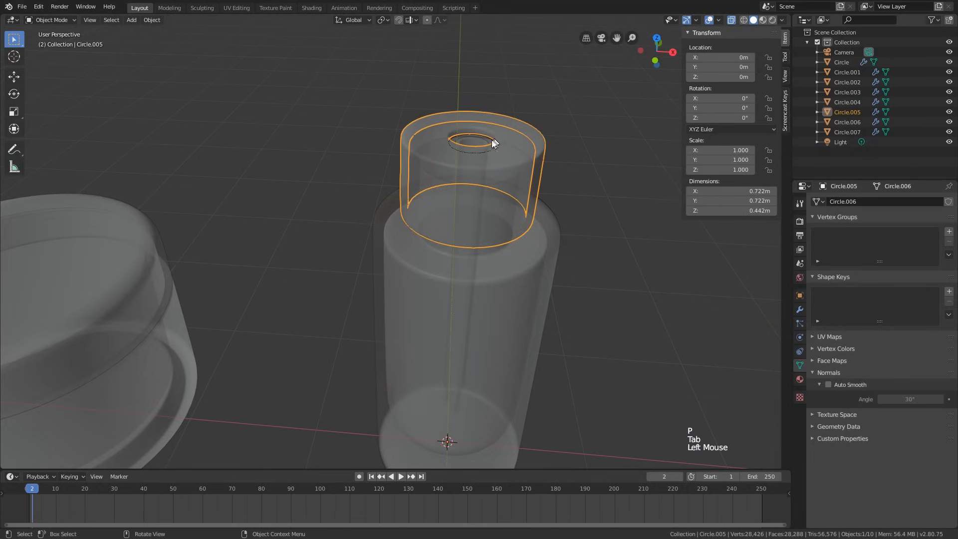
left_click(491, 140)
left_click(491, 140)
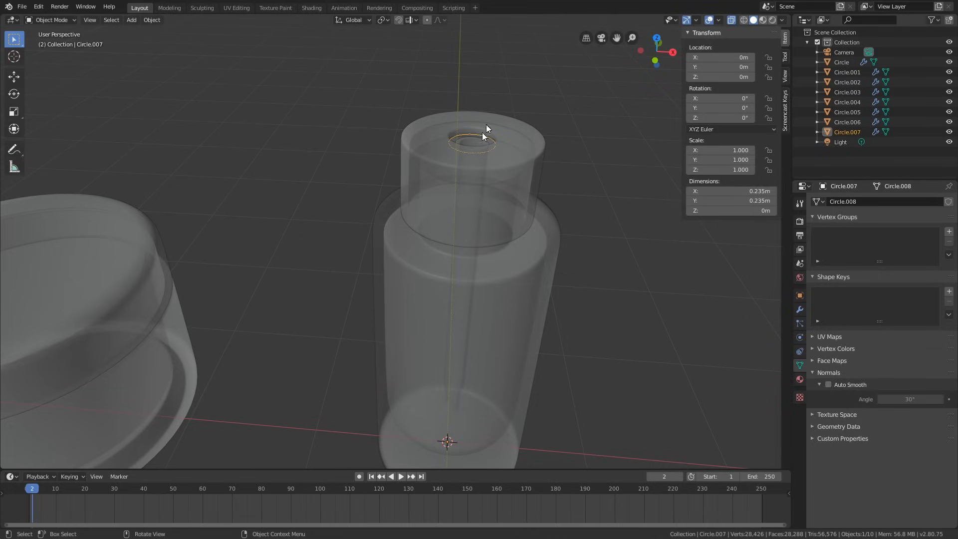
left_click(801, 310)
left_click(947, 217)
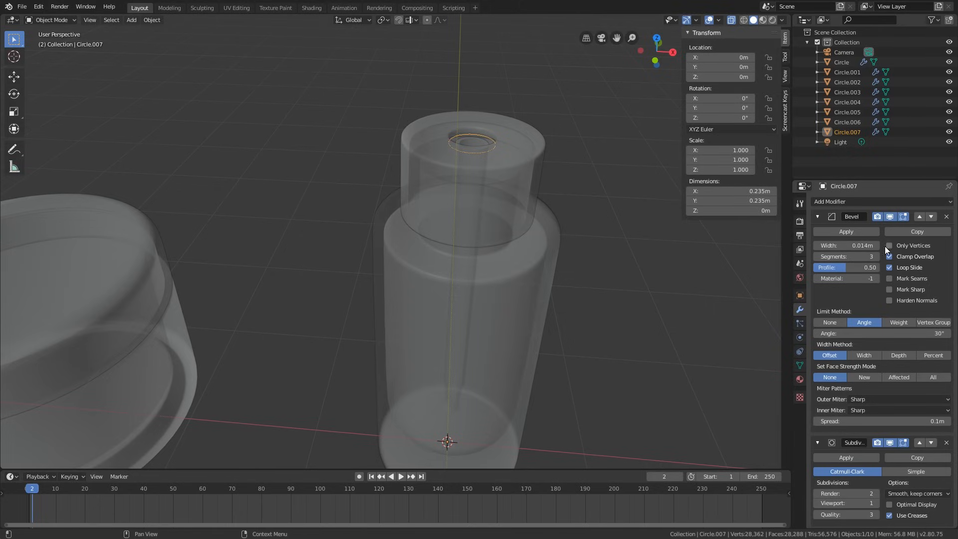
- Scale all the new ring's vertices to about 0.924 so it sits inside the cap's hole
middle_click_drag(407, 302, 486, 233)
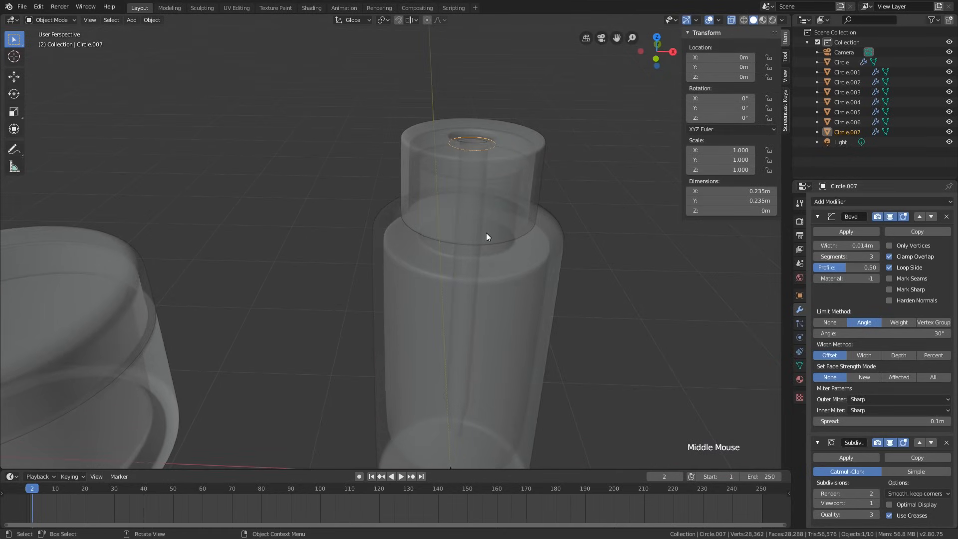
key("KP_Decimal")
key("KP_1")
key("Tab")
scroll(486, 232, "down", 5)
key("a")
scroll(524, 255, "down", 3)
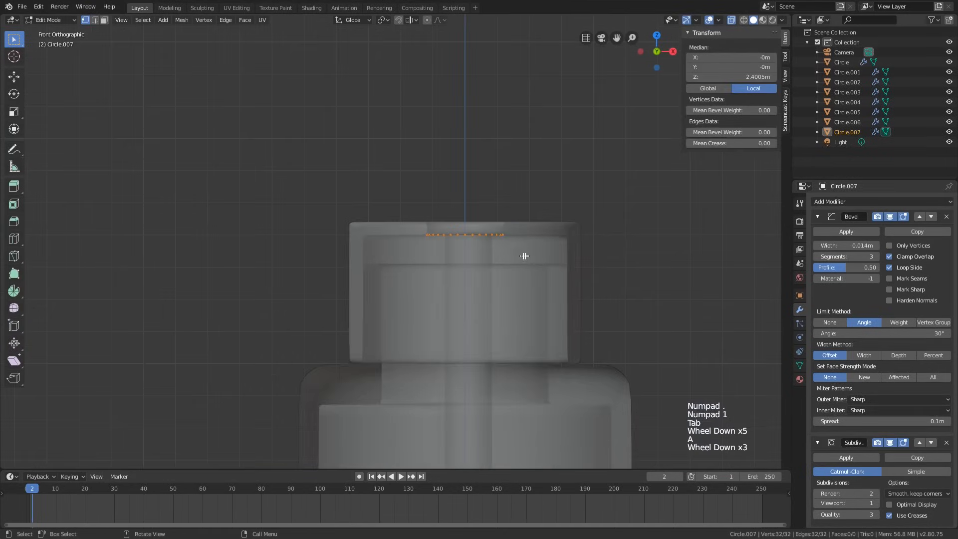
scroll(528, 263, "up", 2)
key("s")
left_click(558, 275)
scroll(541, 301, "down", 2)
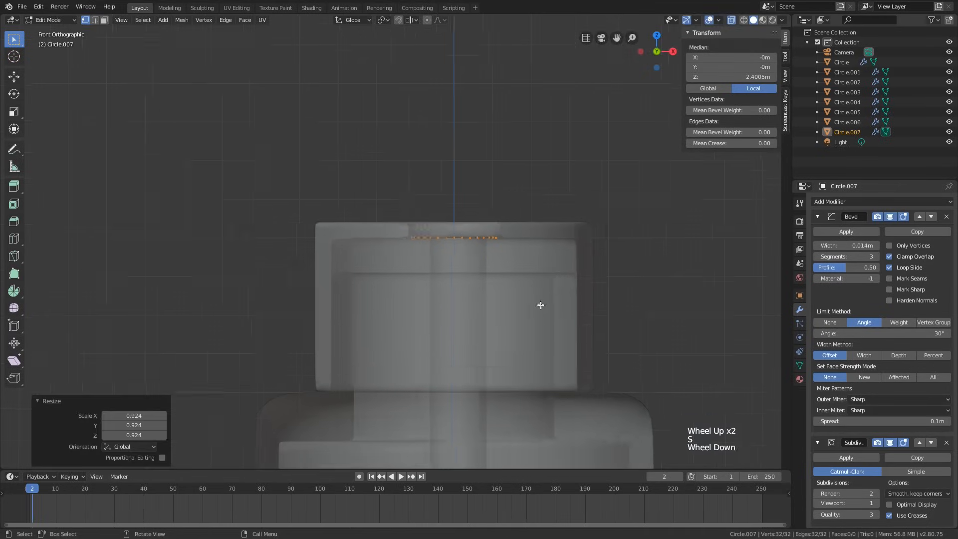
- Extrude the ring about 0.0745 m up, then add an outward rim scaled by about 1.237 and raised 0.014 m
key("e")
left_click(541, 284)
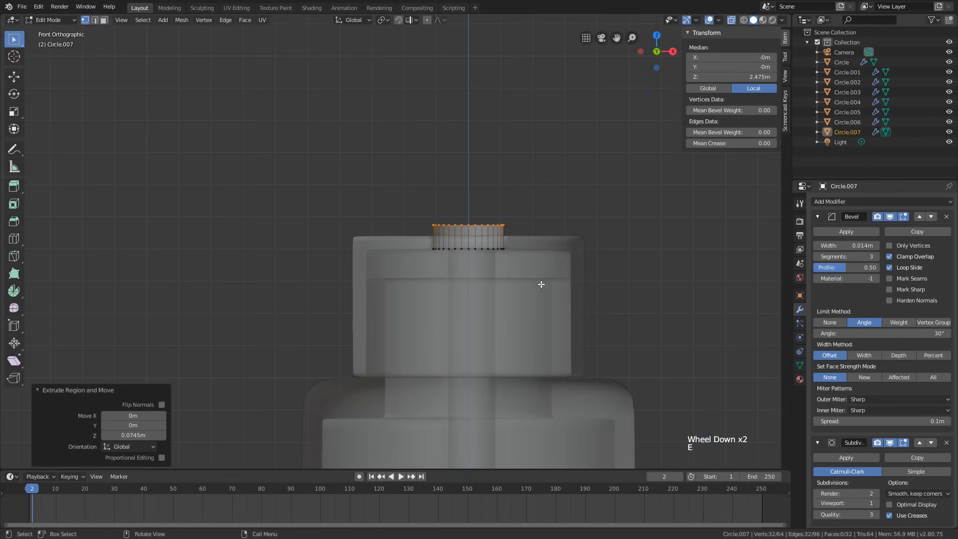
key("s")
left_click(572, 265)
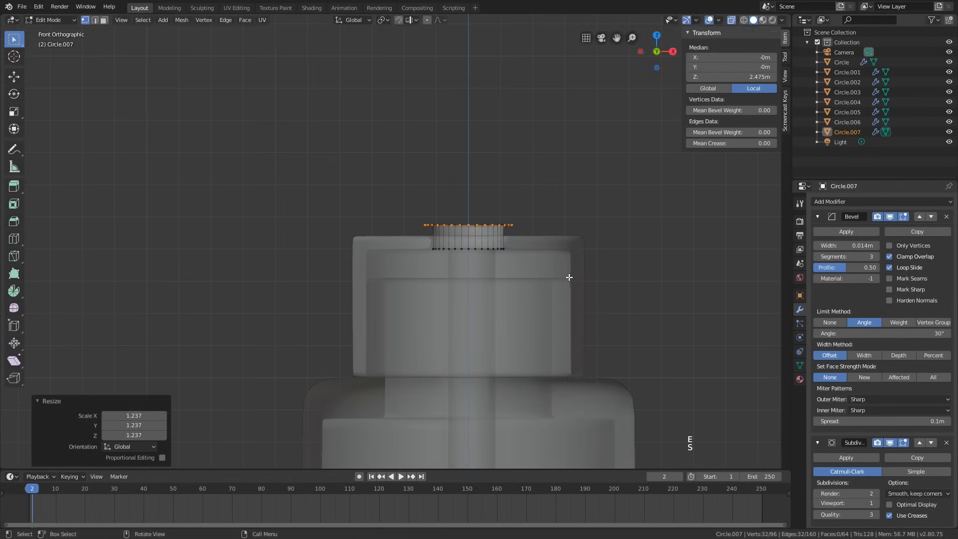
key("g")
key("z")
- Extrude the flared rim about 0.04 m up and taper its upper edge to about 0.896
key("e")
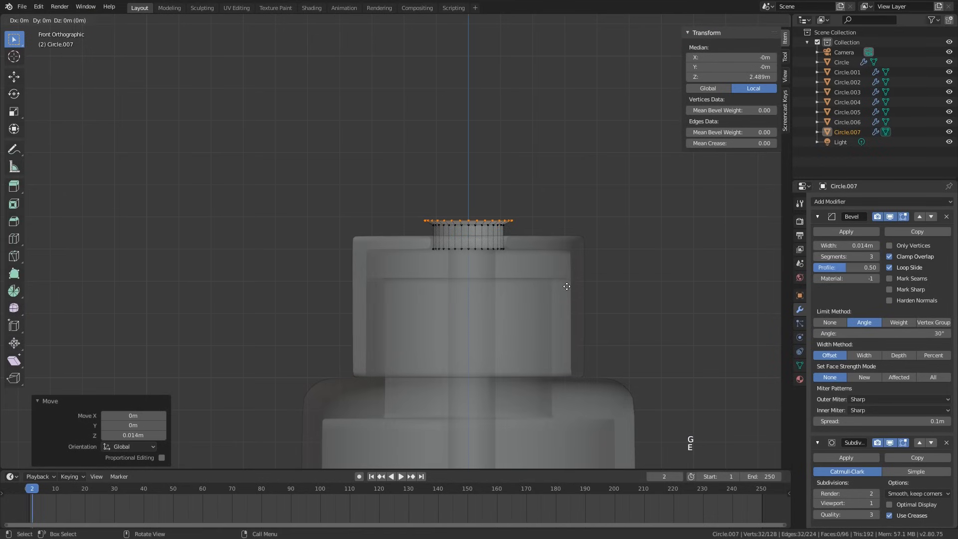
left_click(568, 279)
key("s")
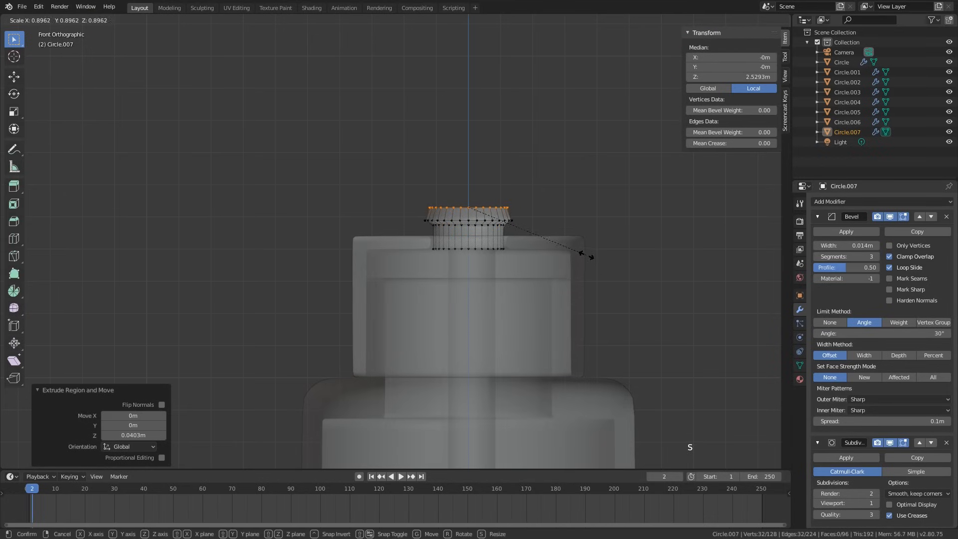
left_click(588, 256)
- Extrude the upper edge about 0.416 m upward to form the dropper bulb's body
middle_click_drag(587, 256, 573, 286, "shift")
scroll(574, 301, "down", 2)
key("e")
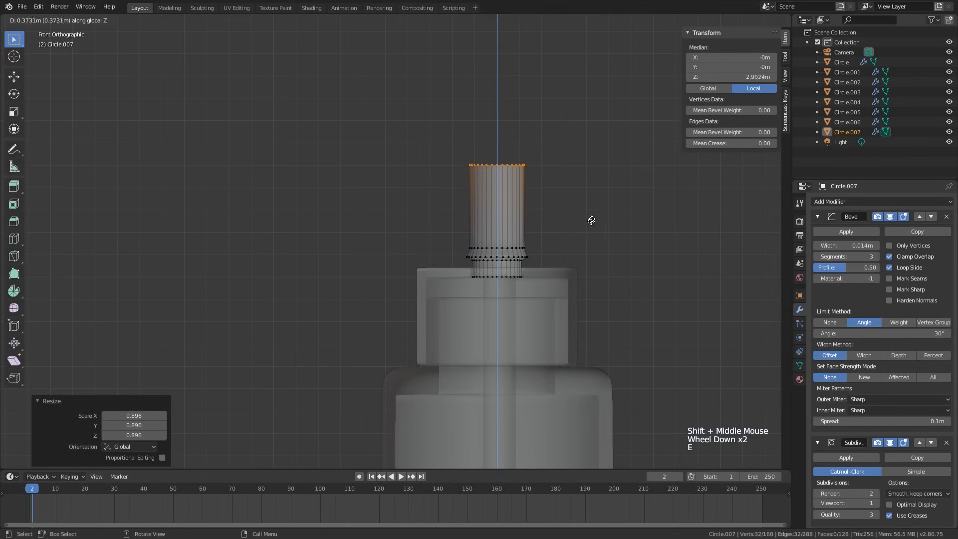
left_click(594, 209)
- Fill the bulb's open upper end and round it with a 4-segment bevel about 0.093 m wide
scroll(594, 210, "down", 3)
middle_click_drag(594, 210, 561, 241, "shift")
key("alt+z")
middle_click_drag(572, 188, 493, 279)
scroll(514, 255, "up", 1)
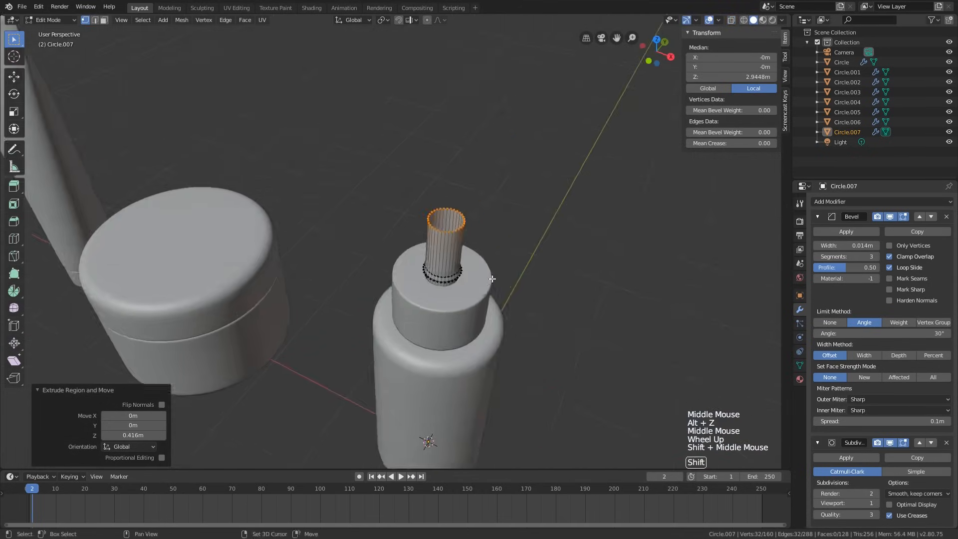
scroll(492, 279, "up", 1, "shift")
key("f")
scroll(476, 264, "up", 3)
key("ctrl+b")
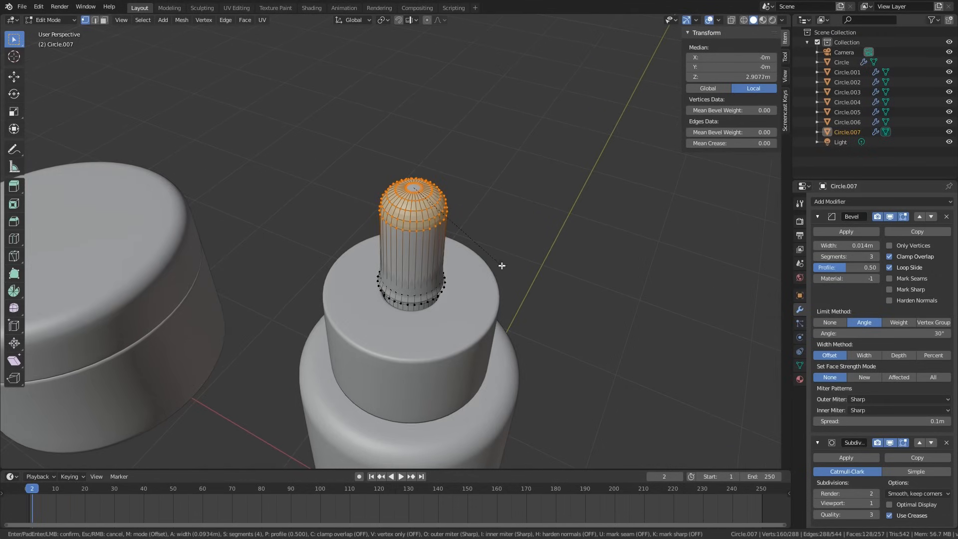
left_click(502, 267)
scroll(501, 268, "down", 2)
key("Tab")
mouse_move(502, 267)
middle_mouse_down()
mouse_move(484, 290)
mouse_move(496, 257)
middle_mouse_up()
scroll(496, 257, "down", 3)
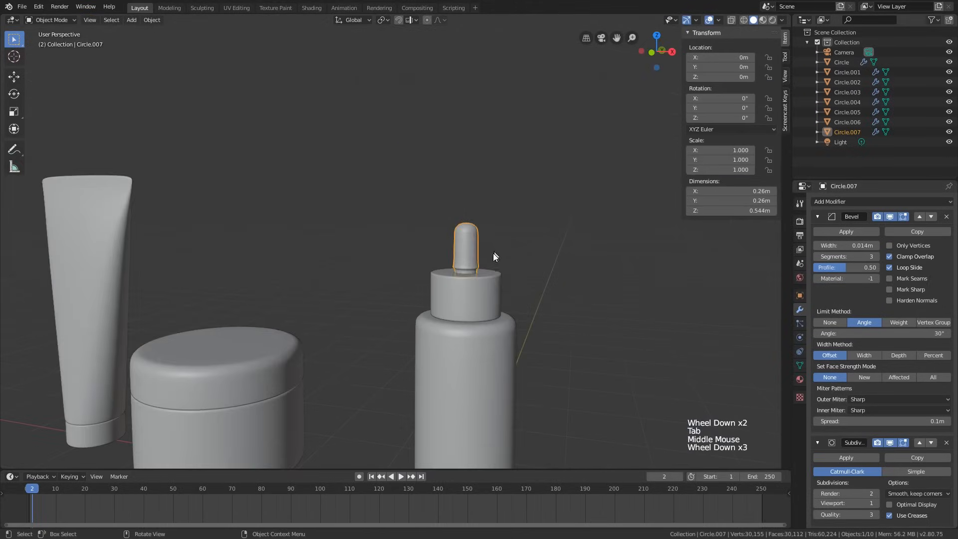
- Apply smooth shading to the dropper bulb
right_click(473, 252)
left_click(473, 253)
scroll(480, 259, "up", 2)
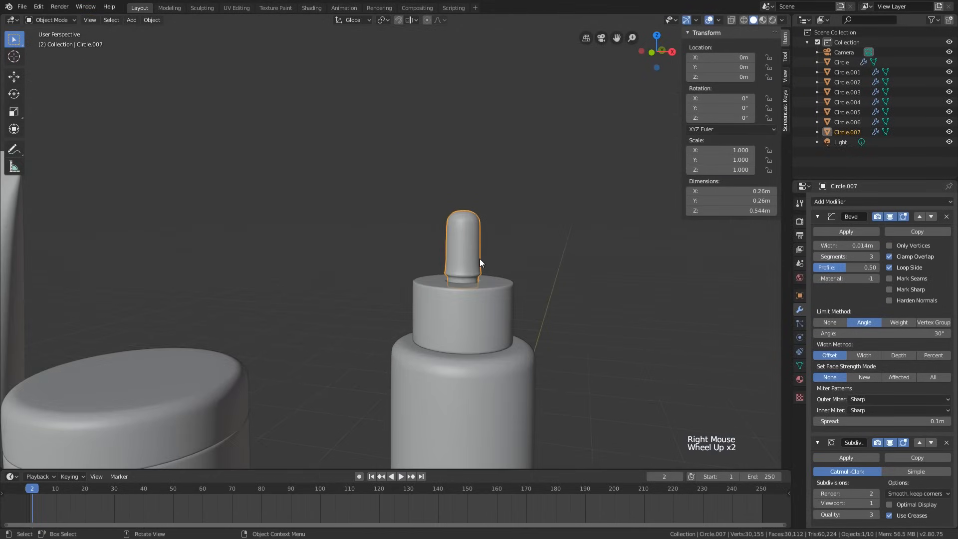
- Move the bulb's base and rim vertices about 0.024 m down along Z so the bulb sits deeper in the cap
key("KP_Decimal")
key("KP_1")
scroll(480, 259, "down", 4)
key("alt+z")
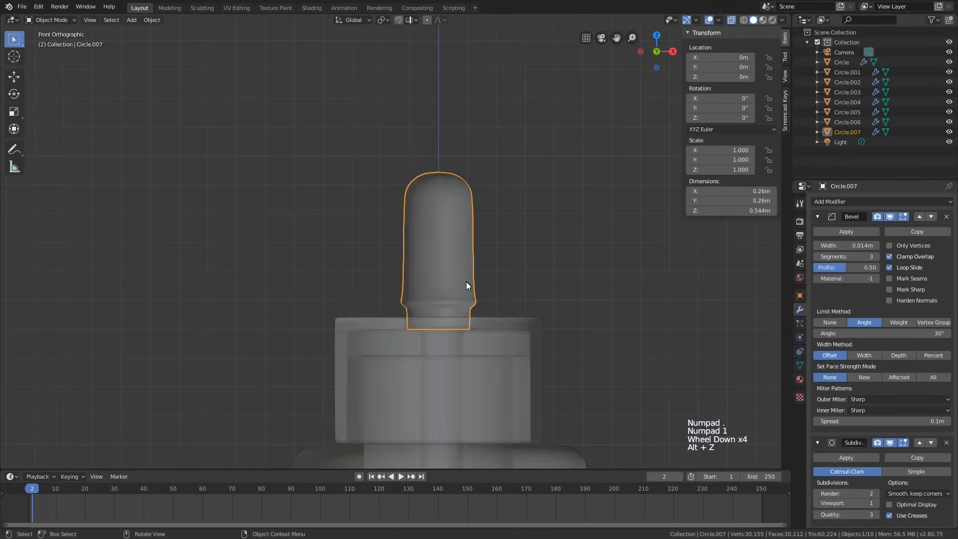
key("Tab")
key("alt+a")
key("c")
left_click_drag(471, 311, 454, 313)
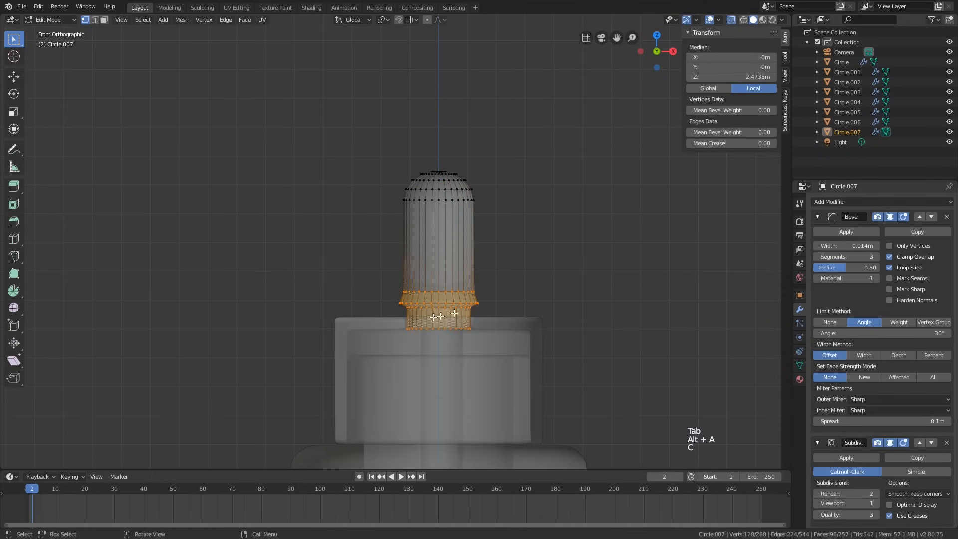
key("g")
key("z")
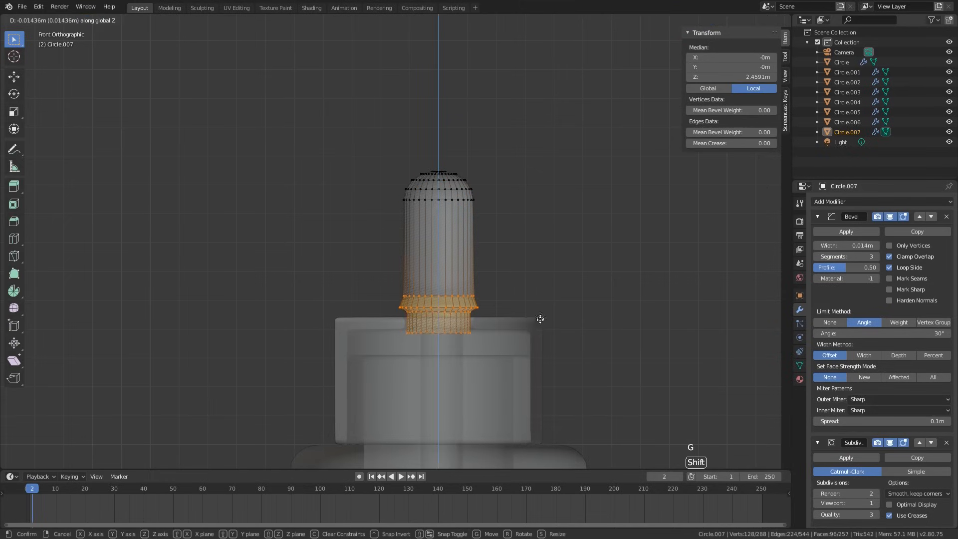
left_click(537, 341)
key("Tab")
key("alt+z")
- Inspect the tube, jar and dropper bottle from below and from above
scroll(516, 328, "down", 2)
middle_click_drag(516, 328, 456, 176)
scroll(440, 339, "down", 1)
scroll(439, 340, "down", 2)
scroll(493, 325, "down", 7)
scroll(456, 176, "up", 2)
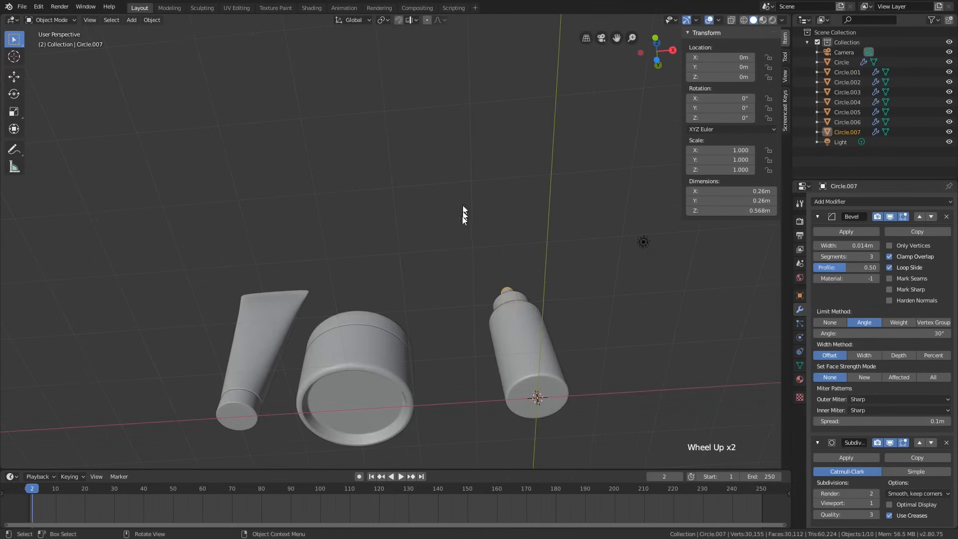
scroll(478, 230, "down", 1, "shift")
middle_click_drag(478, 230, 499, 305, "shift")
scroll(488, 208, "up", 1)
scroll(507, 286, "up", 4)
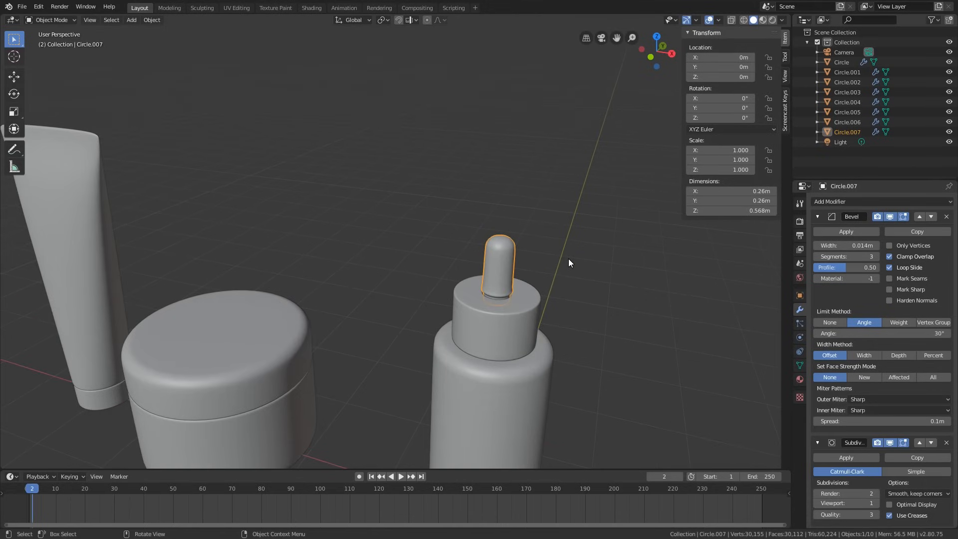
scroll(540, 225, "down", 2)
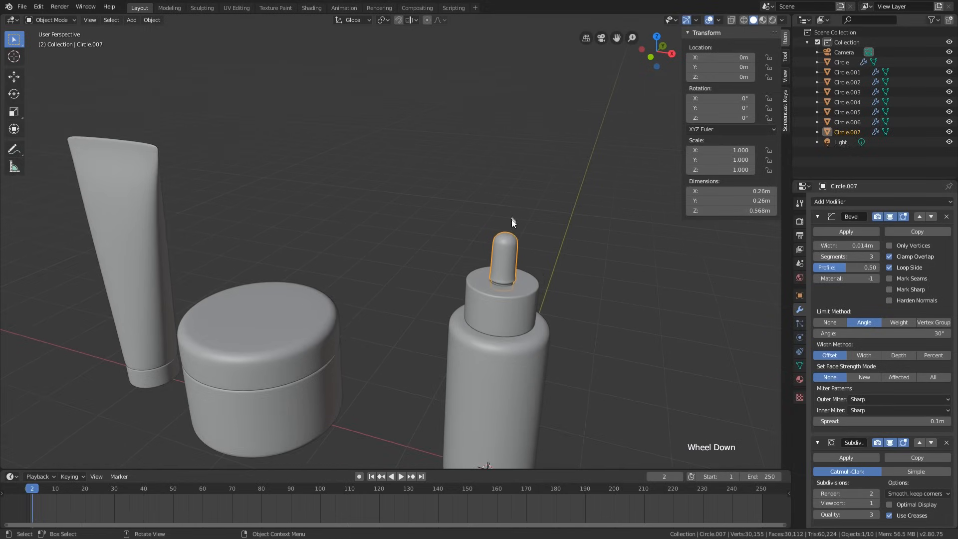
middle_click_drag(542, 278, 538, 276, "shift")
left_click(507, 301, "shift")
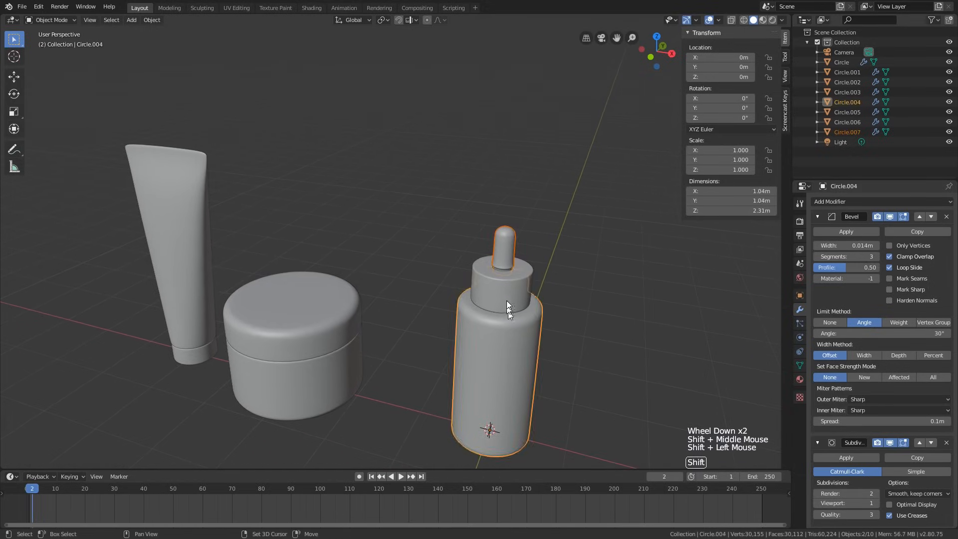
left_click(509, 330, "shift")
scroll(524, 337, "down", 3)
key("g")
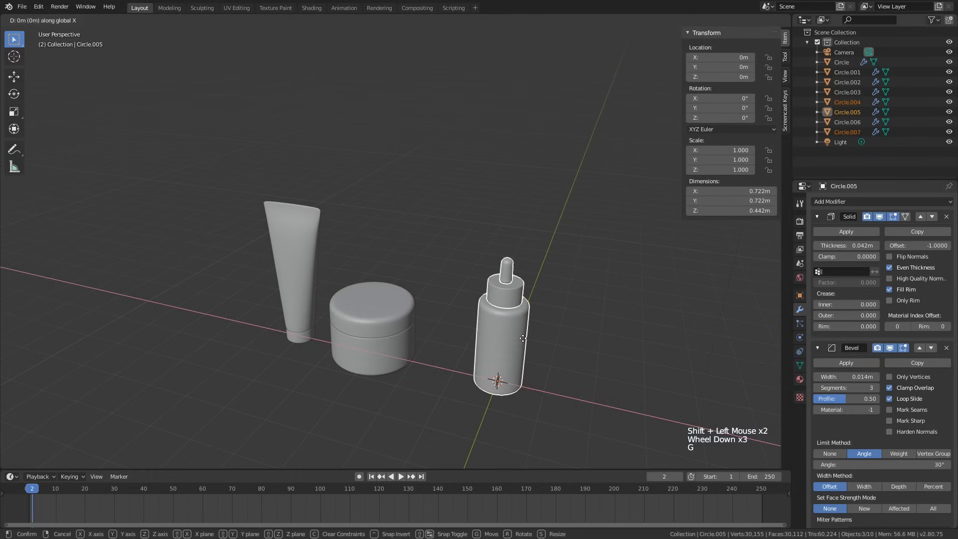
key("x")
right_click(488, 355)
- Check the dropper bottle's inner parts in X-ray display and save the file
scroll(494, 353, "up", 3)
key("alt+z")
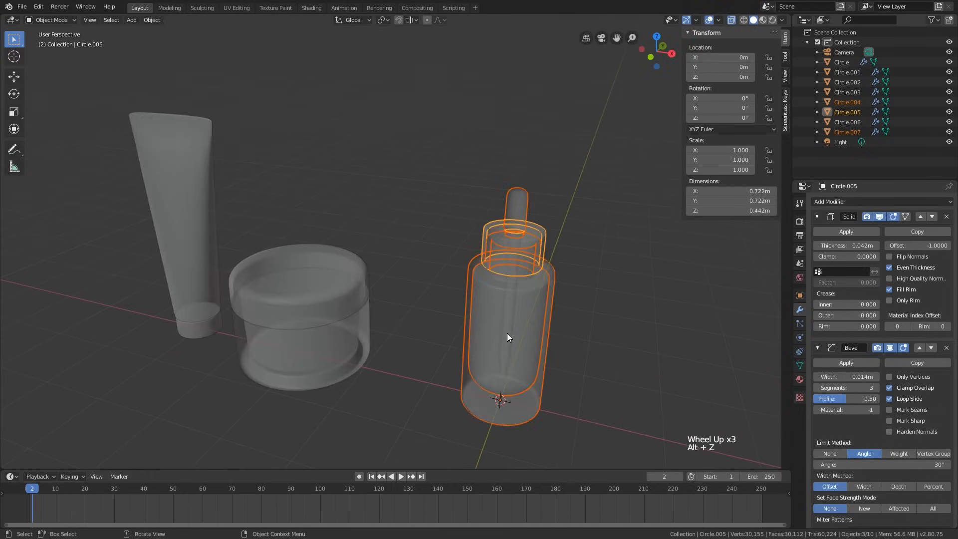
left_click(512, 338)
left_click(531, 274)
left_click(532, 274)
left_click(534, 274)
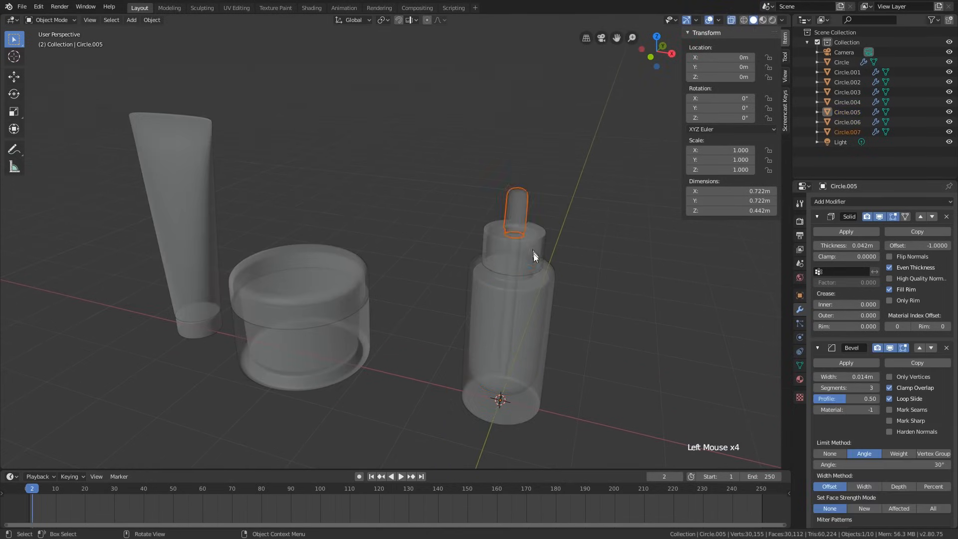
key("alt+z")
key("ctrl+s")
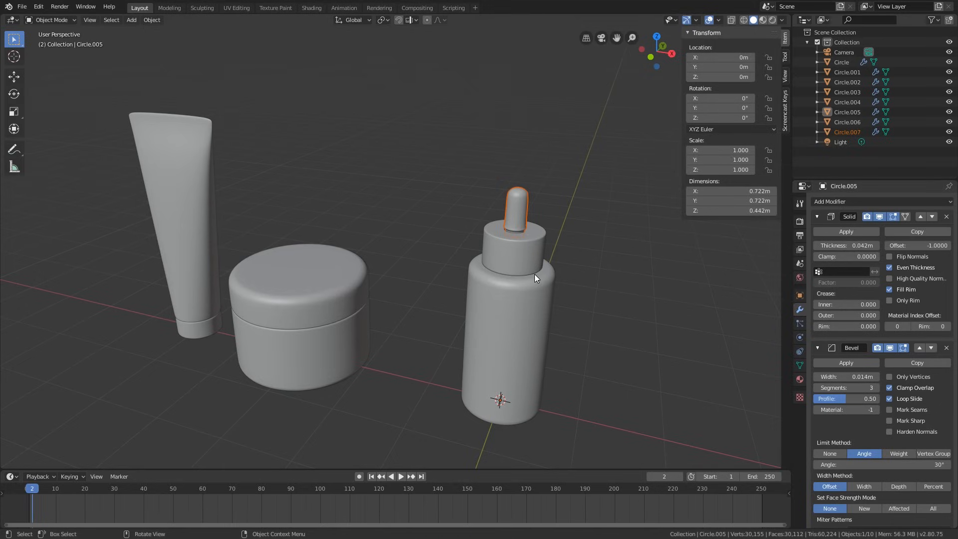
- Select the dropper bottle's body, cap, inner tube and bulb together in the front view
scroll(534, 274, "down", 3)
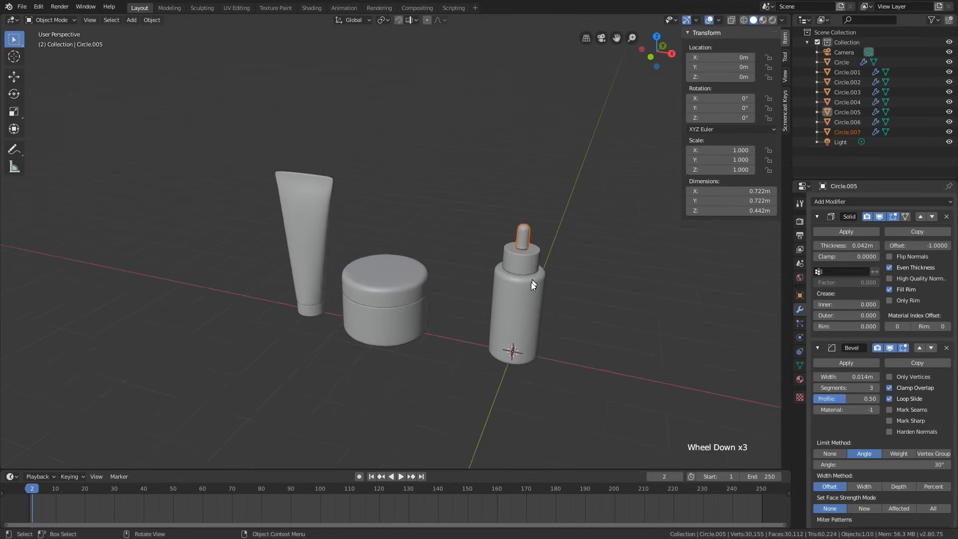
middle_click_drag(531, 282, 562, 275)
key("KP_1")
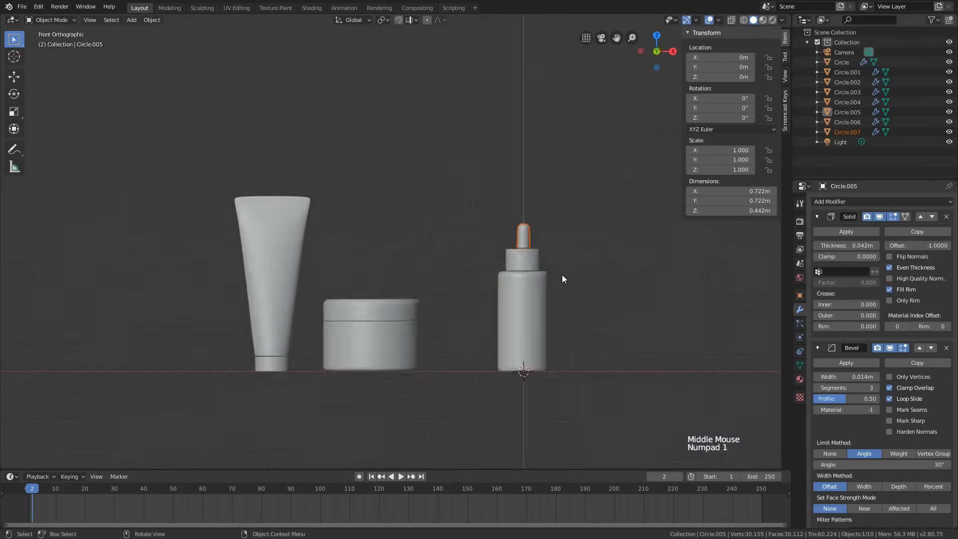
left_click(544, 309, "shift")
left_click(535, 256, "shift")
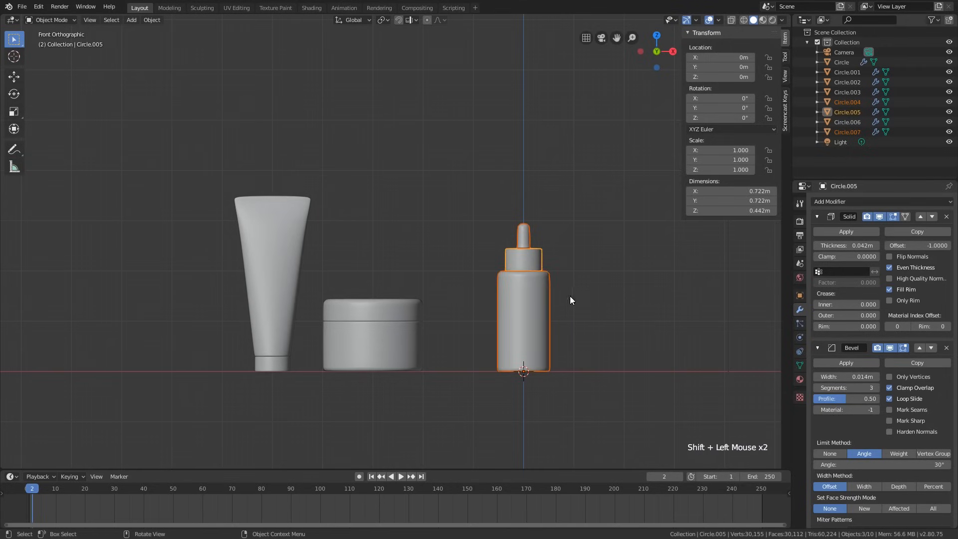
key("alt+z")
left_click(529, 295, "shift")
left_click(526, 300, "shift")
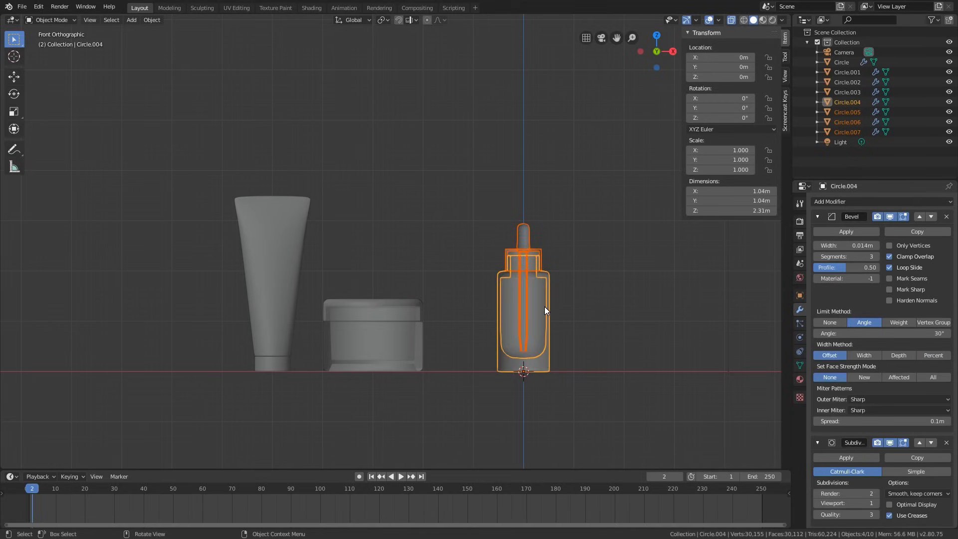
- Move the jar and its lid together 1 m along X toward the dropper bottle
scroll(434, 344, "up", 4)
left_click(406, 298)
left_click(407, 292)
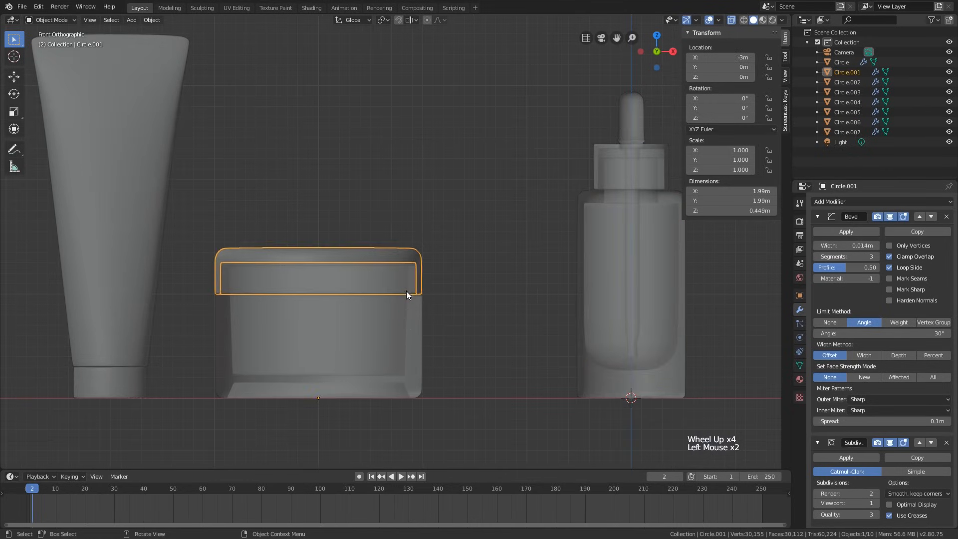
left_click(400, 283)
left_click(410, 285)
scroll(589, 264, "down", 3)
middle_click_drag(589, 264, 514, 309, "shift")
key("alt+z")
scroll(532, 304, "down", 1)
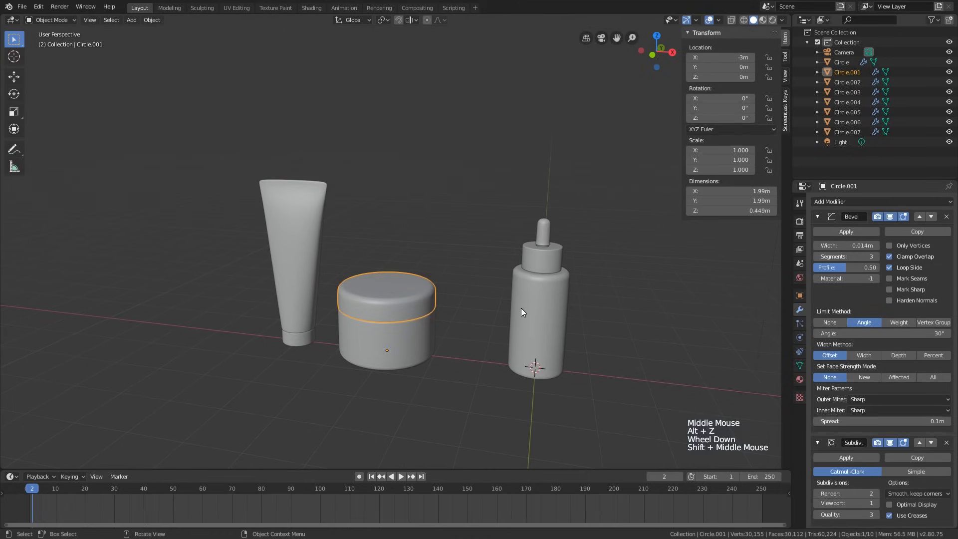
left_click(417, 333, "shift")
key("g")
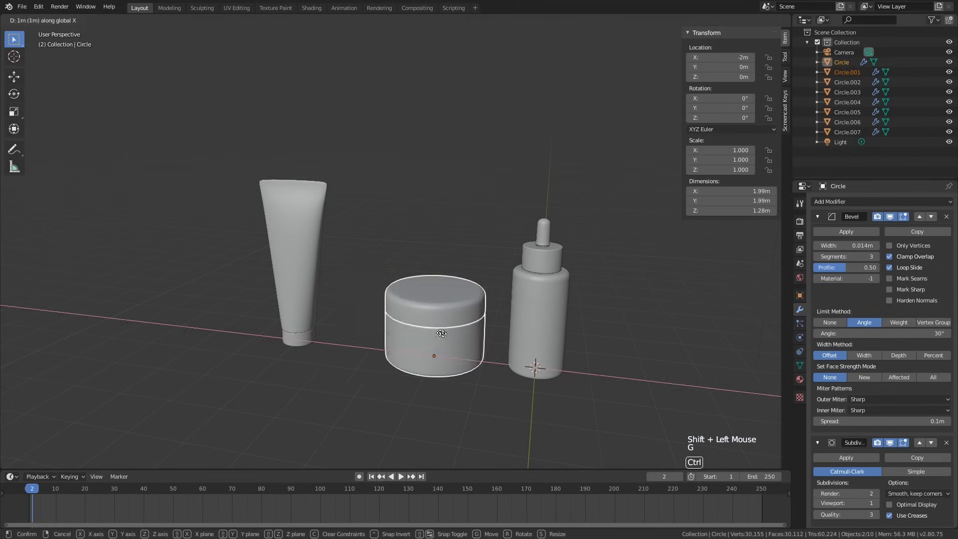
left_click(440, 334)
- Move the squeeze tube and its cap 7 m along X to the other side of the dropper bottle, and clear the selection
left_click(309, 332)
left_click(310, 336, "shift")
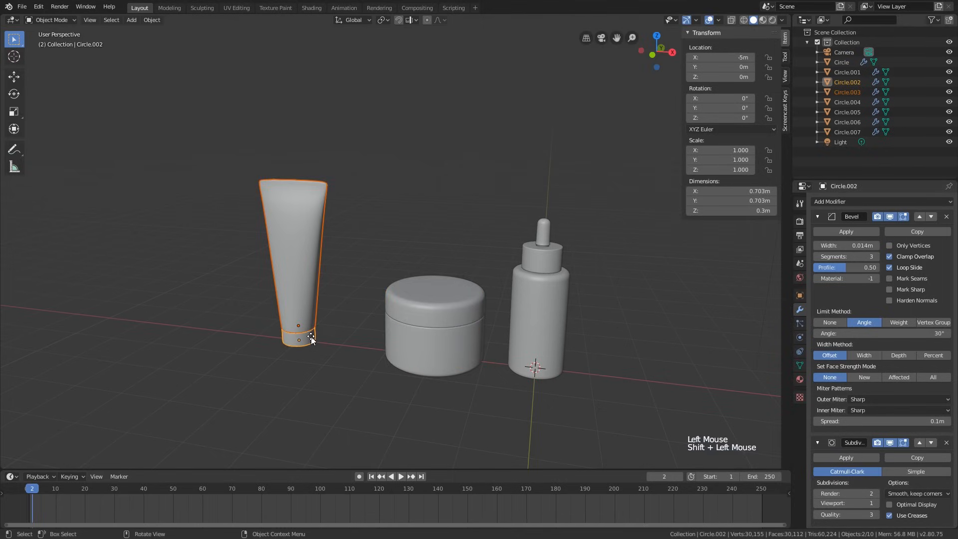
key("g")
key("x")
left_click(624, 344)
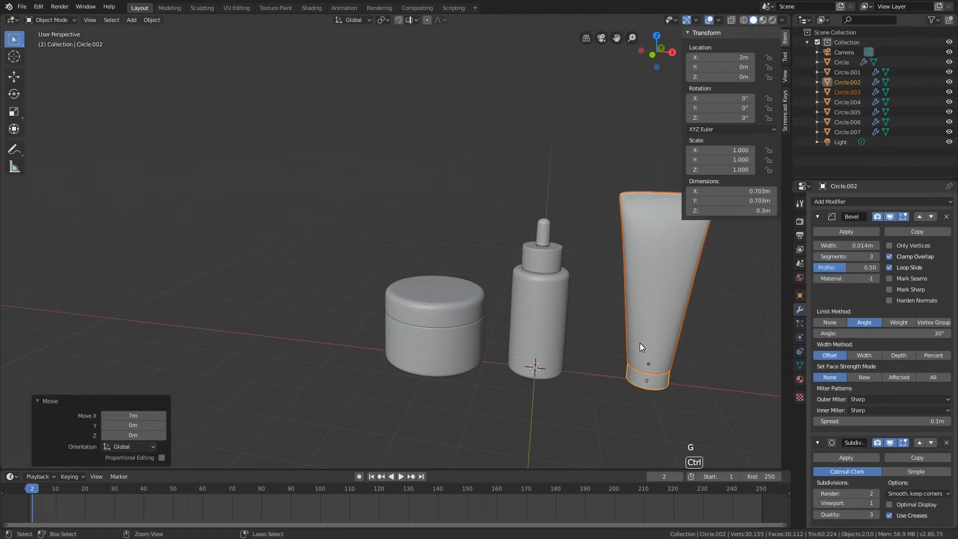
middle_click_drag(640, 343, 529, 353, "shift")
key("alt+a")
- Select the camera and make it the active view
scroll(608, 368, "down", 2)
scroll(608, 364, "down", 2)
scroll(533, 327, "down", 2)
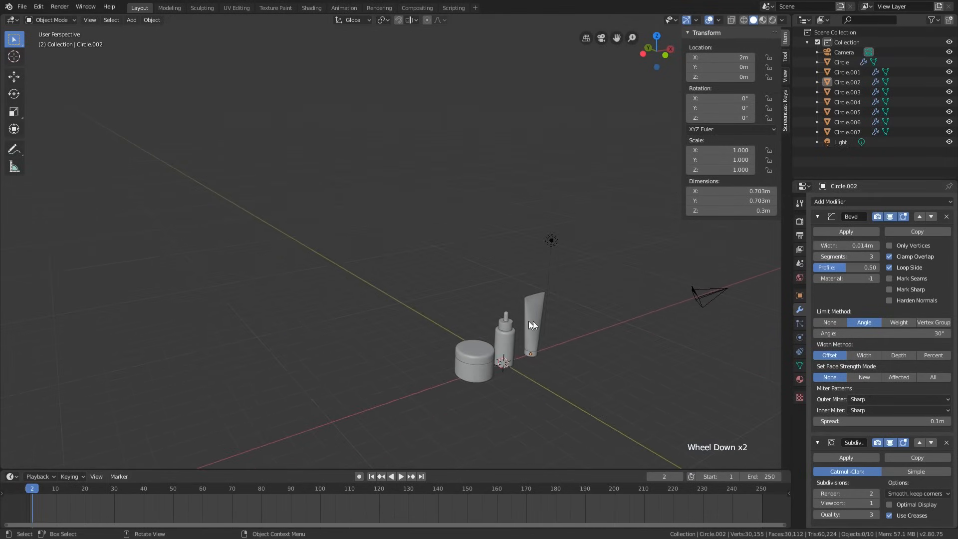
scroll(574, 336, "up", 2)
middle_click_drag(583, 339, 548, 323, "shift")
scroll(547, 322, "down", 2)
left_click(664, 281)
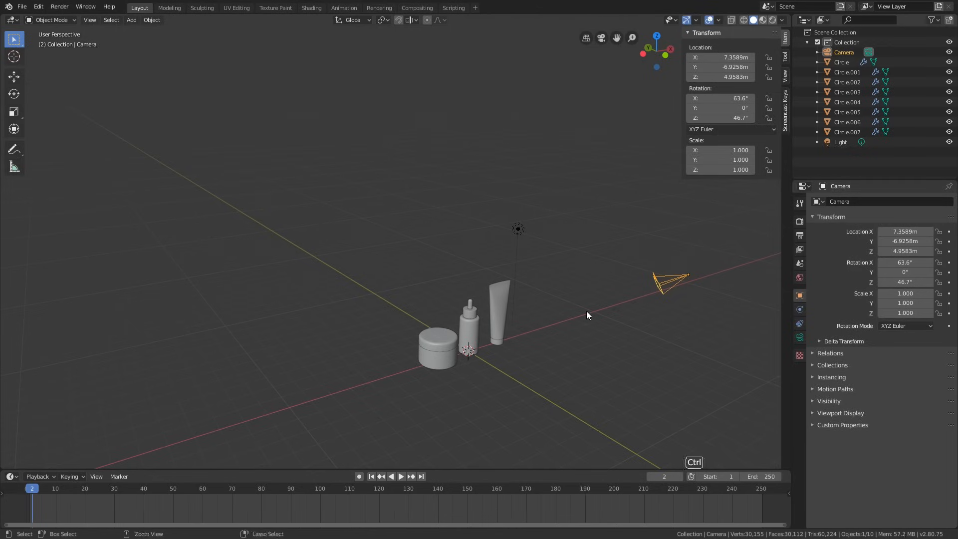
key("ctrl+KP_0")
- Frame all three products with walk navigation, placing the camera near X -5.68, Y -10.29, Z 5.75 m, and save the file
key("shift+grave")
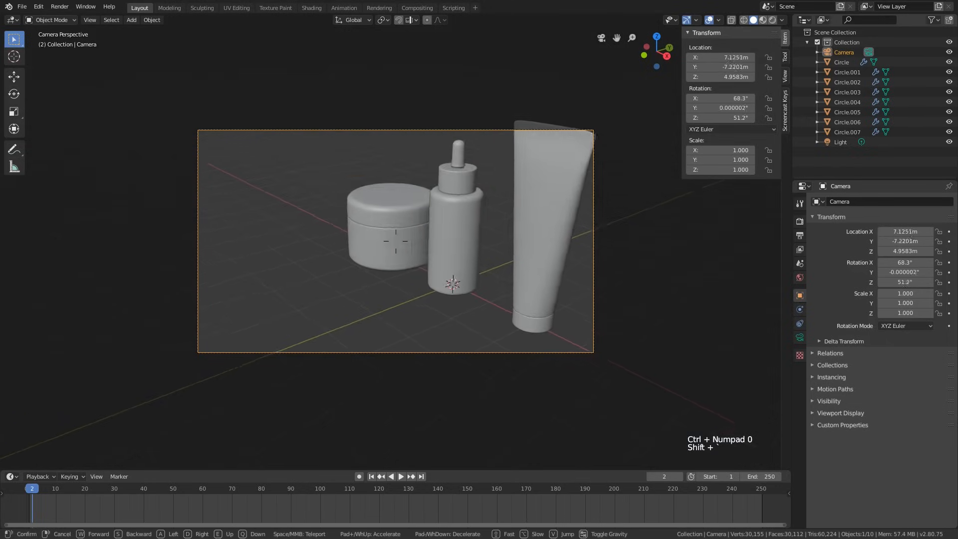
key("a")
key("s")
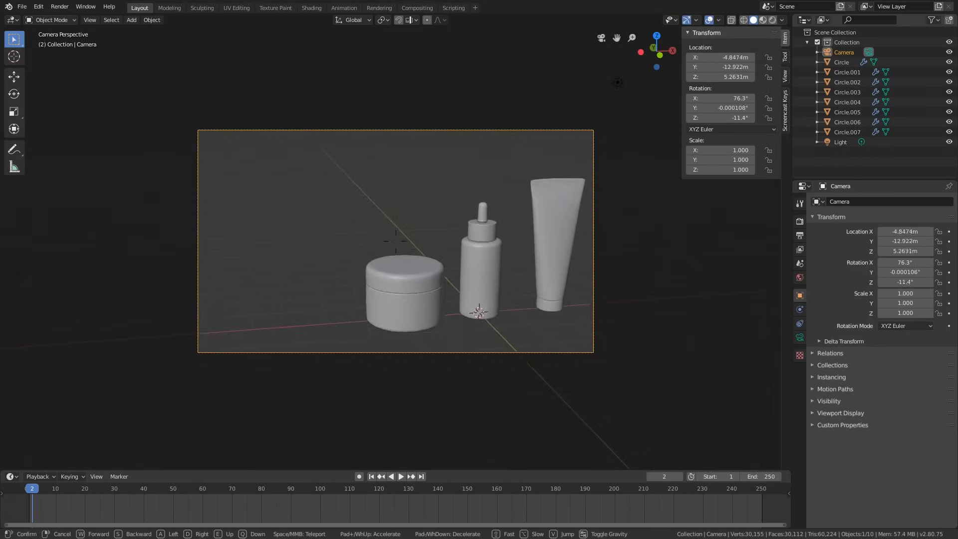
key("w")
key("w")
key("s")
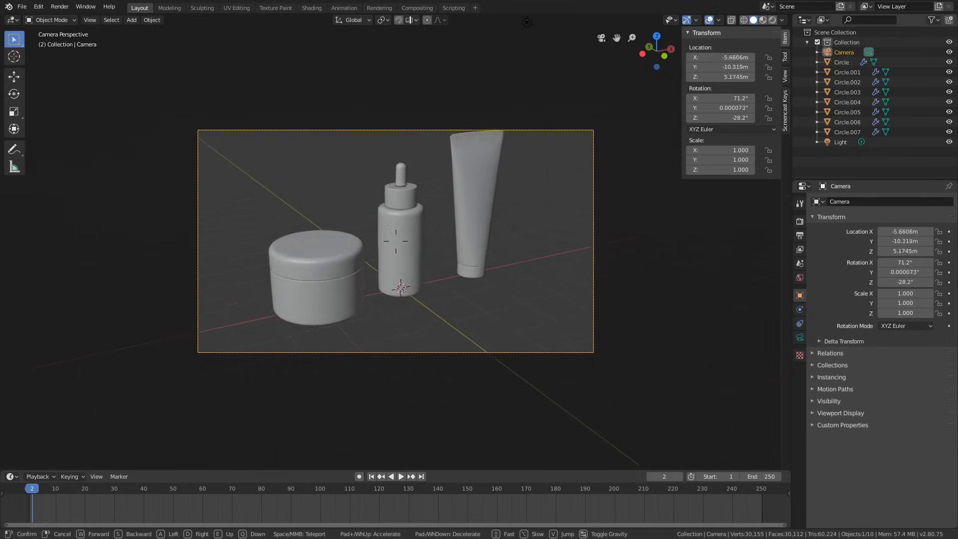
key("w")
key("s")
key("w")
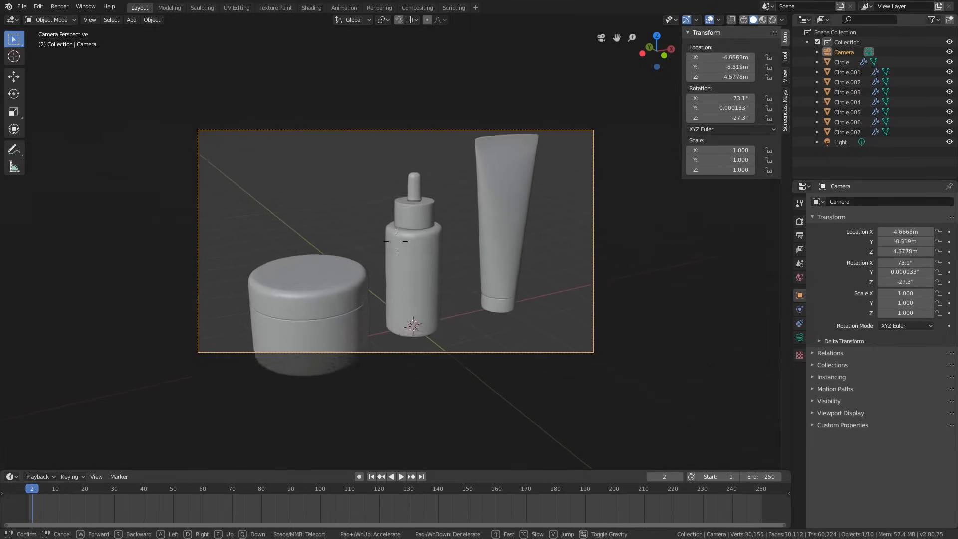
key("s")
key("w")
left_click(396, 241)
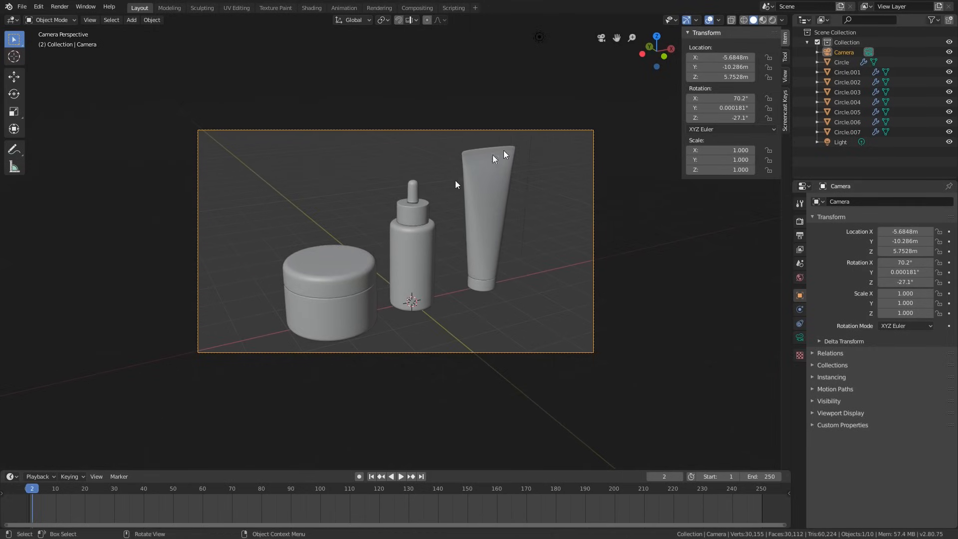
key("ctrl+s")
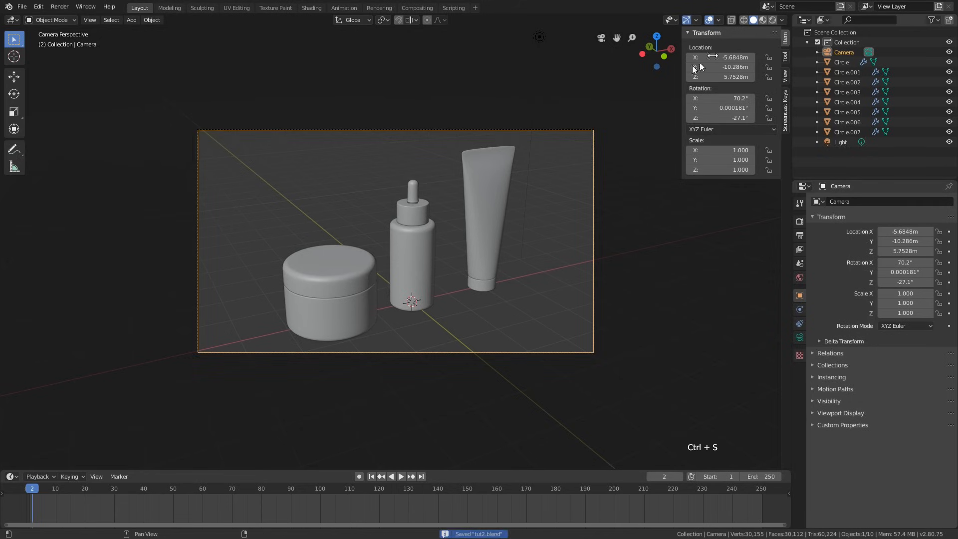
- Split the 3D viewport into one tall and two stacked areas, and select the dropper bottle's body in the tall one
left_click_drag(789, 15, 379, 80)
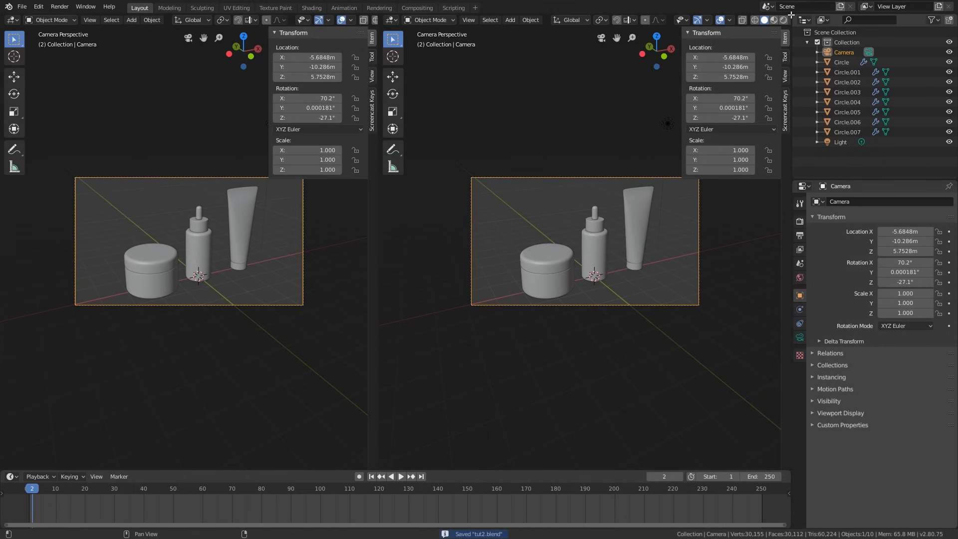
left_click_drag(792, 15, 749, 244)
middle_click_drag(280, 234, 166, 286)
scroll(230, 230, "up", 1)
scroll(148, 299, "up", 1)
left_click(166, 286)
scroll(167, 280, "down", 2)
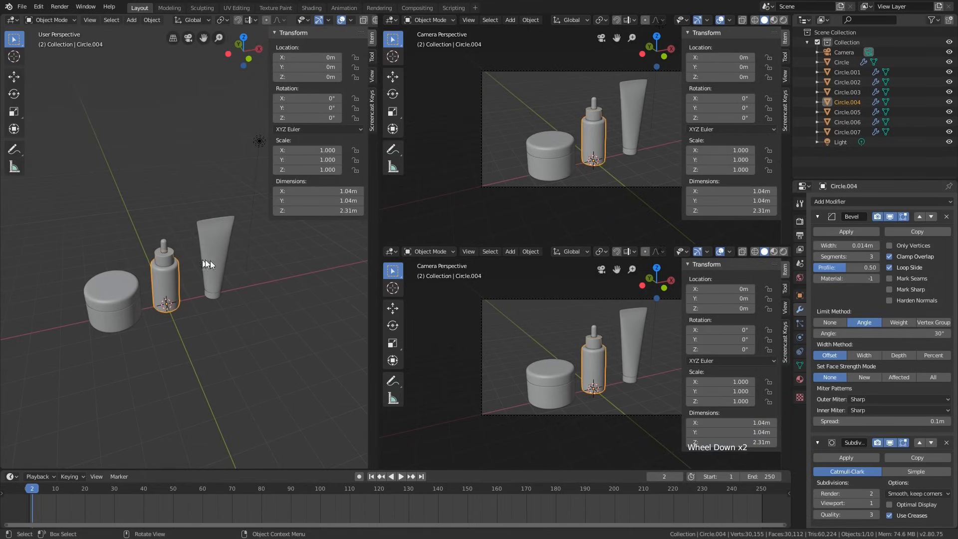
- Hide the sidebar and the toolbar in both stacked camera viewports
middle_click_drag(599, 329, 580, 326, "shift")
key("n")
key("t")
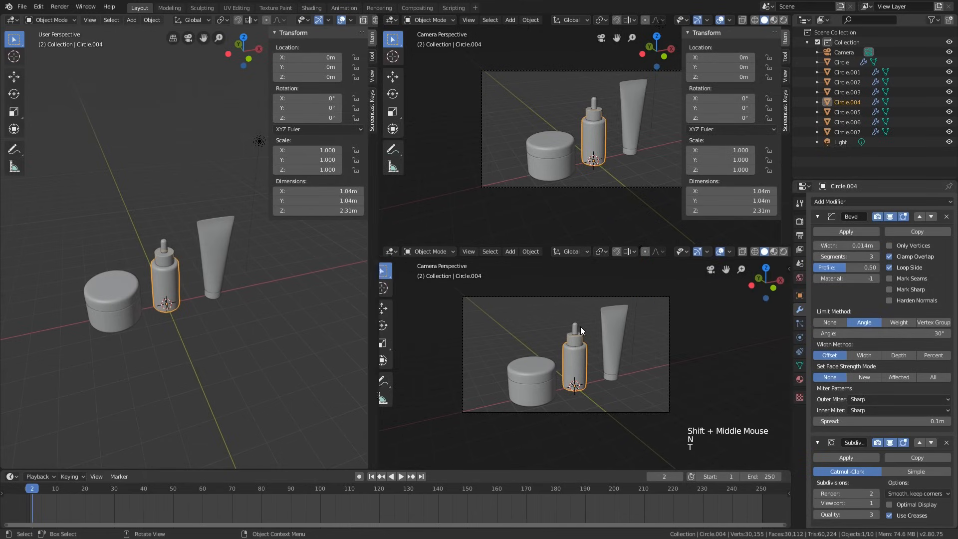
key("n")
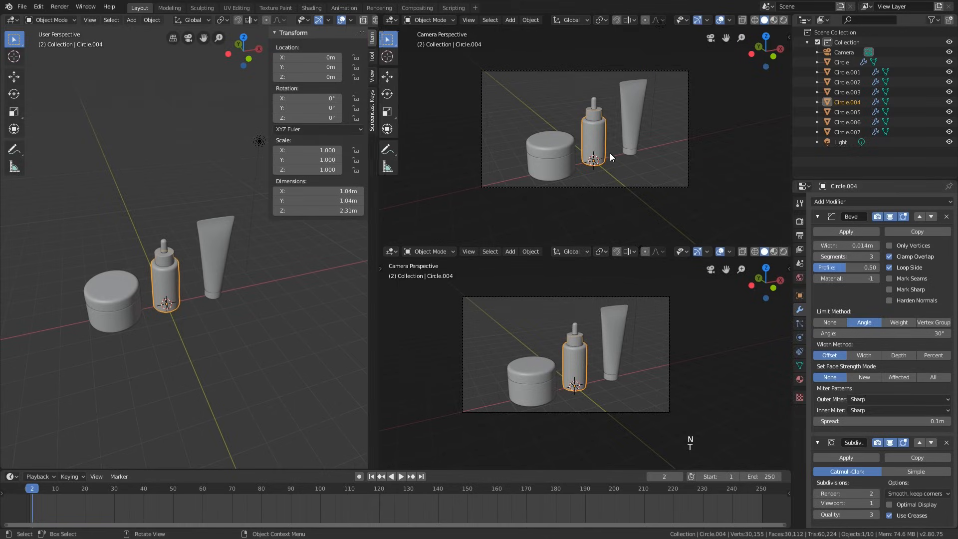
key("t")
- Change the upper of the stacked viewports to the Shader Editor and hide its sidebar
left_click(396, 19)
left_click(409, 57)
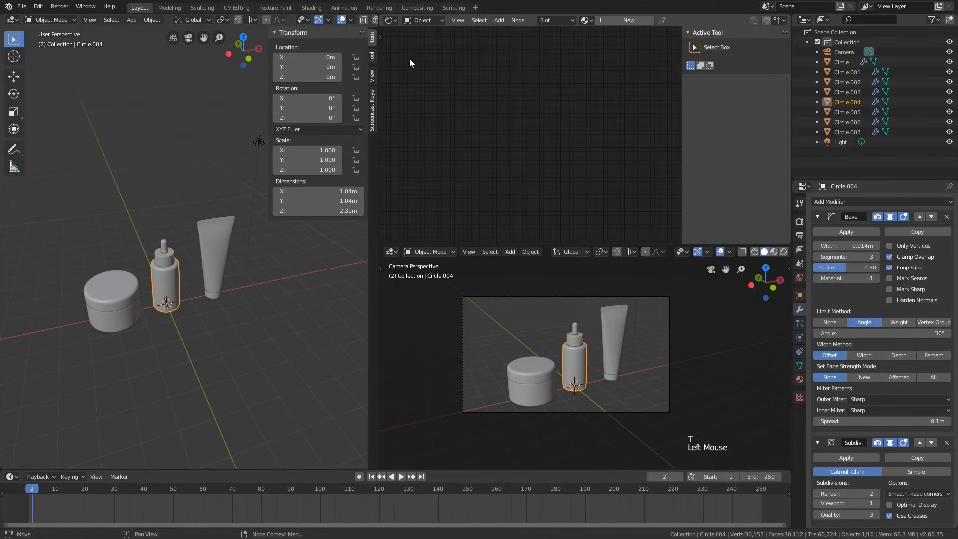
key("n")
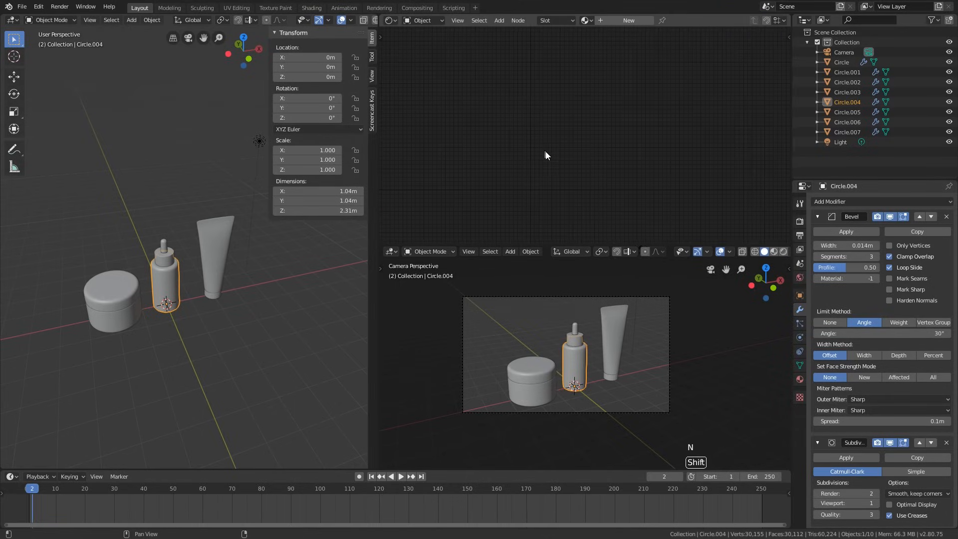
- Show the camera view with rendered shading and set the render engine to Cycles
scroll(535, 330, "up", 1)
middle_click_drag(535, 330, 554, 334, "shift")
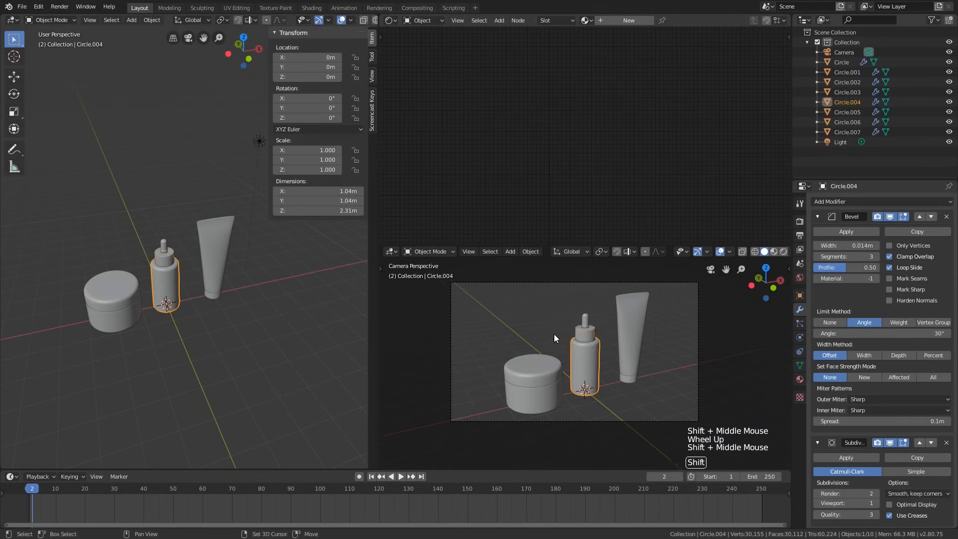
scroll(554, 334, "up", 1)
left_click(782, 252)
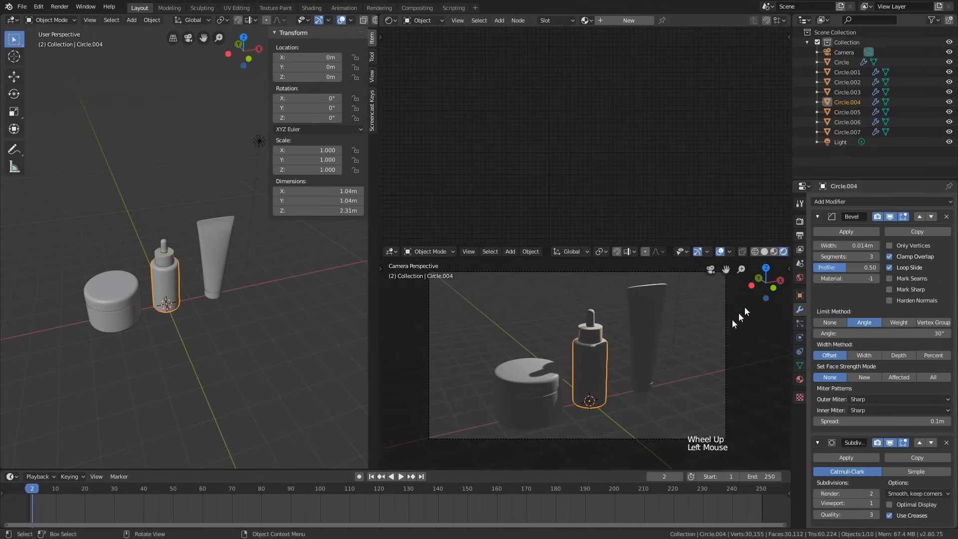
left_click(800, 235)
left_click(800, 222)
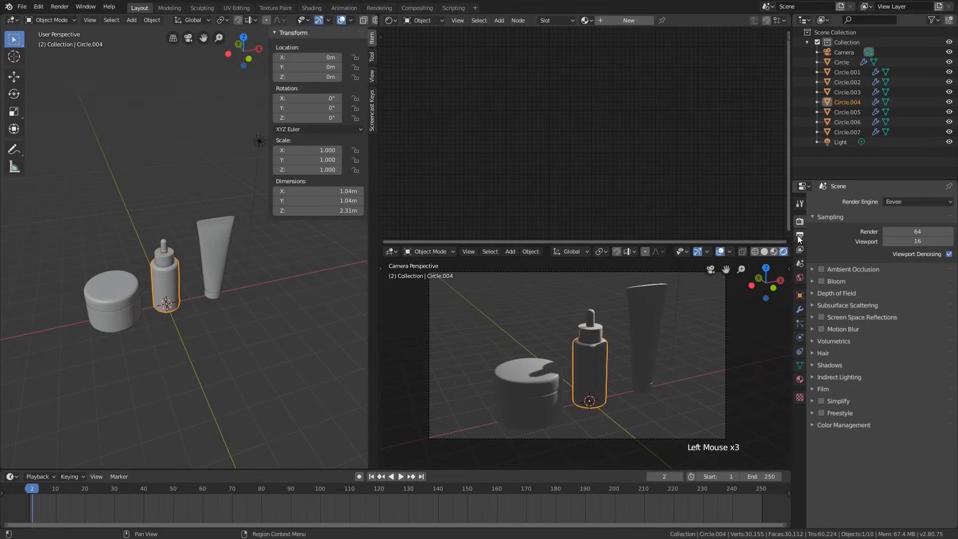
left_click(893, 202)
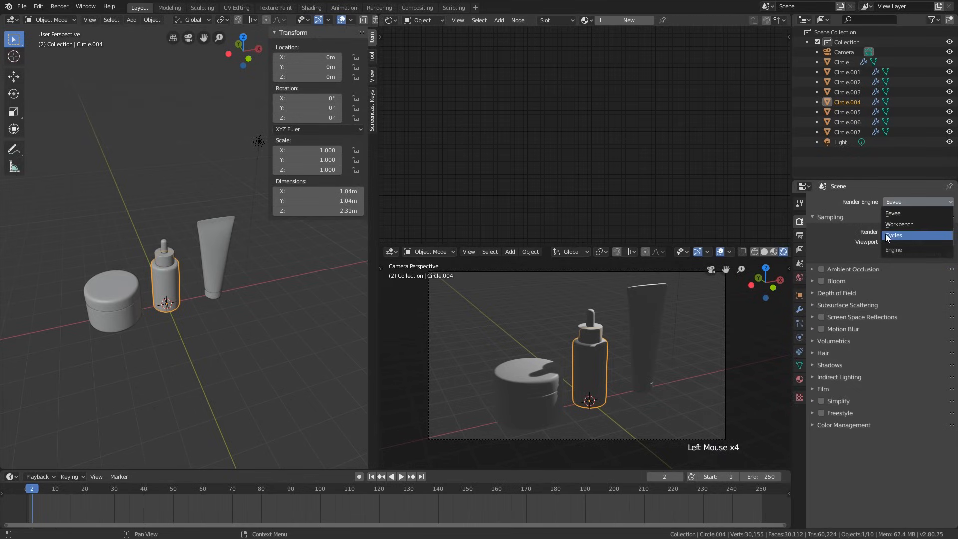
left_click(892, 235)
- Delete the scene's default light and turn off the overlays in the camera viewport
scroll(172, 218, "down", 3)
middle_click_drag(172, 218, 197, 208, "shift")
scroll(196, 207, "up", 1)
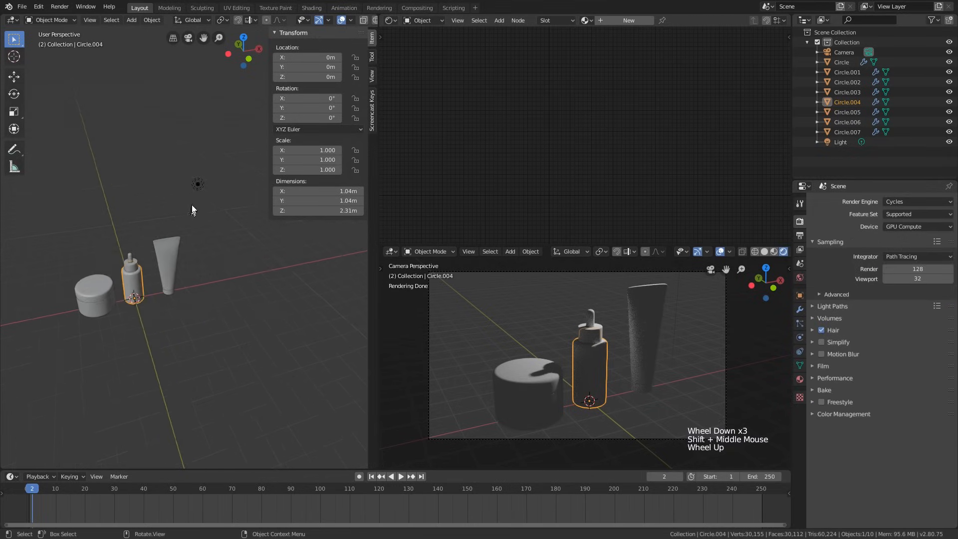
left_click(198, 188)
key("x")
left_click(198, 186)
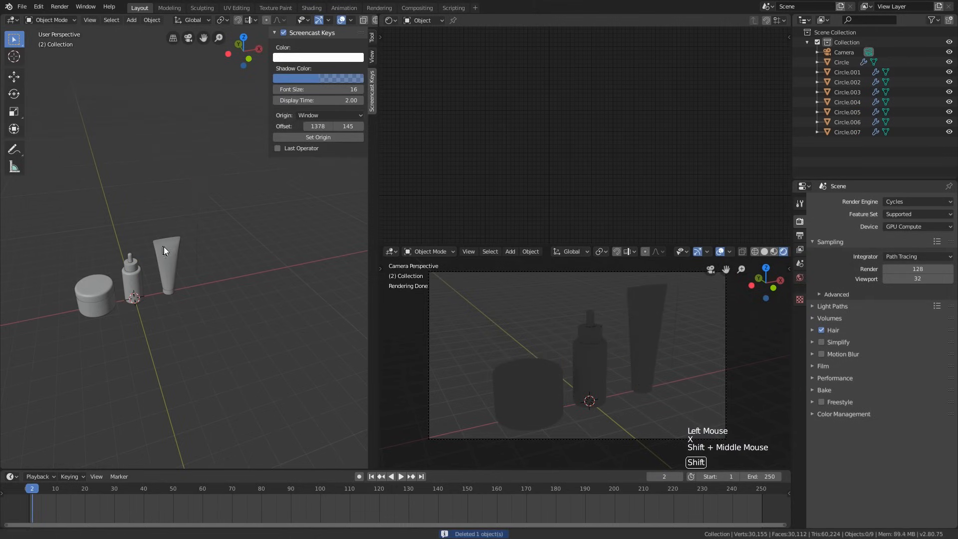
middle_click_drag(163, 246, 158, 279, "shift")
scroll(159, 280, "down", 3)
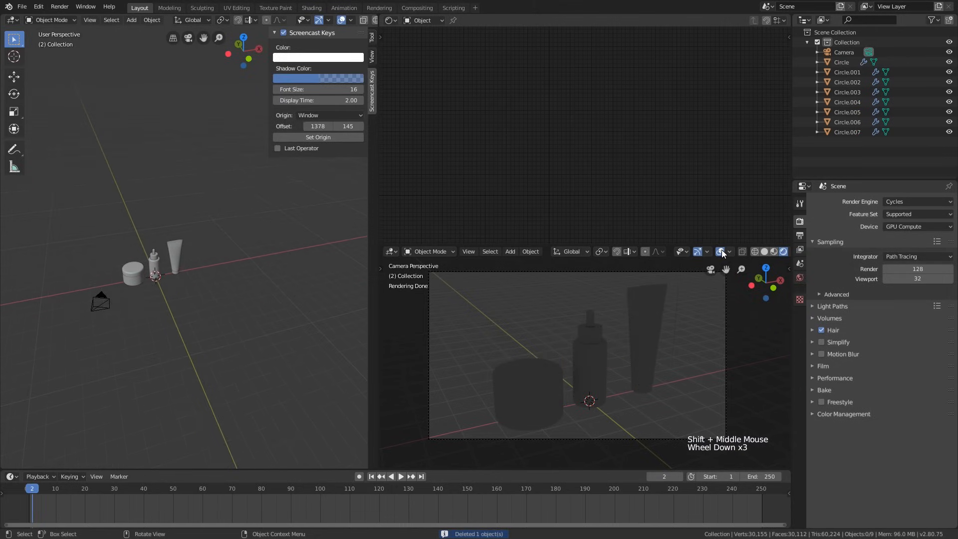
left_click(722, 251)
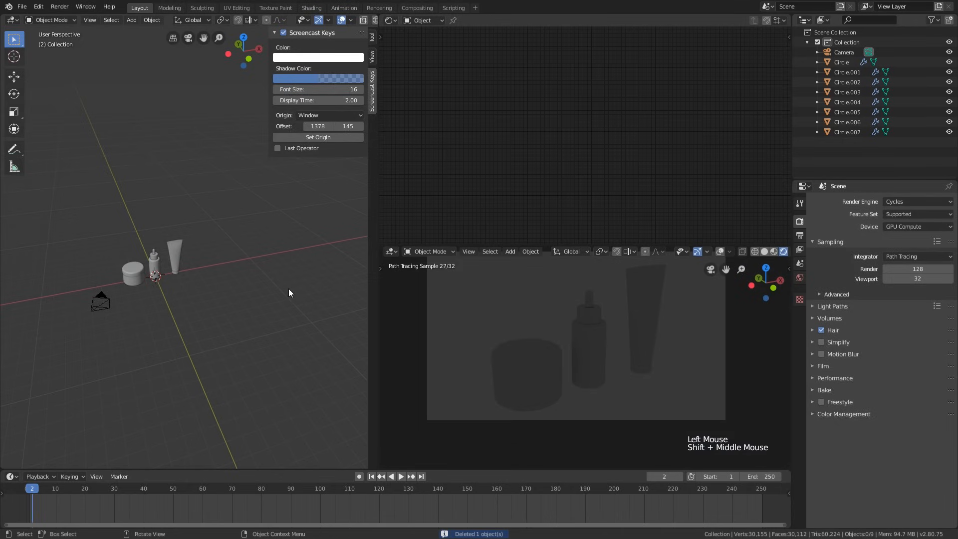
- Add a plane as the floor and scale its mesh by about 11.96, and by a further 1.894 along X
middle_click_drag(289, 292, 269, 287, "shift")
key("shift+a")
mouse_move(232, 285)
left_click(267, 286)
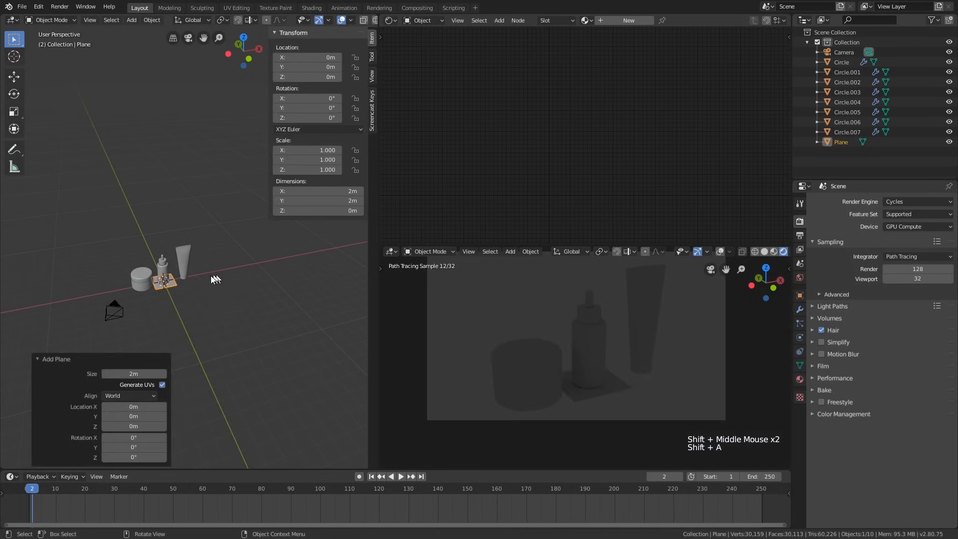
key("Tab")
key("s")
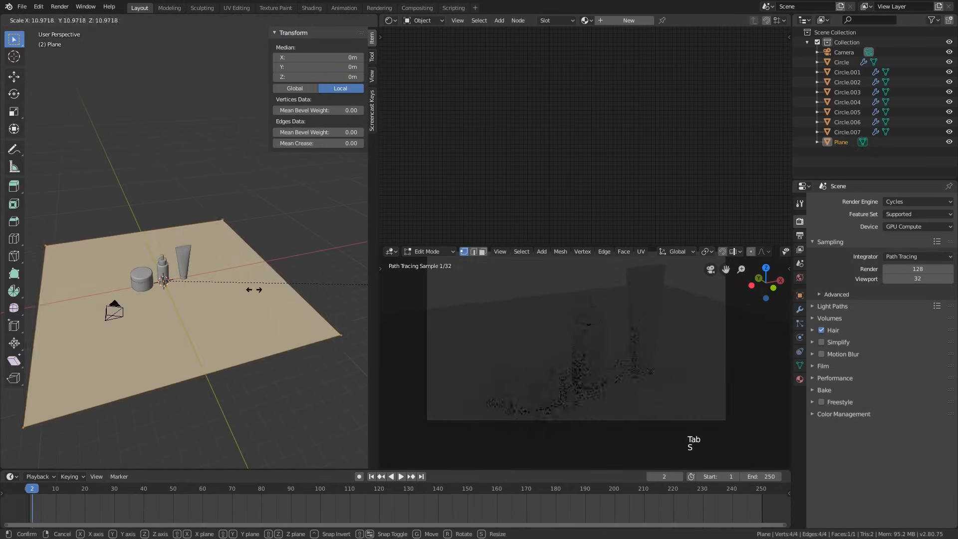
left_click(287, 290)
key("s")
key("x")
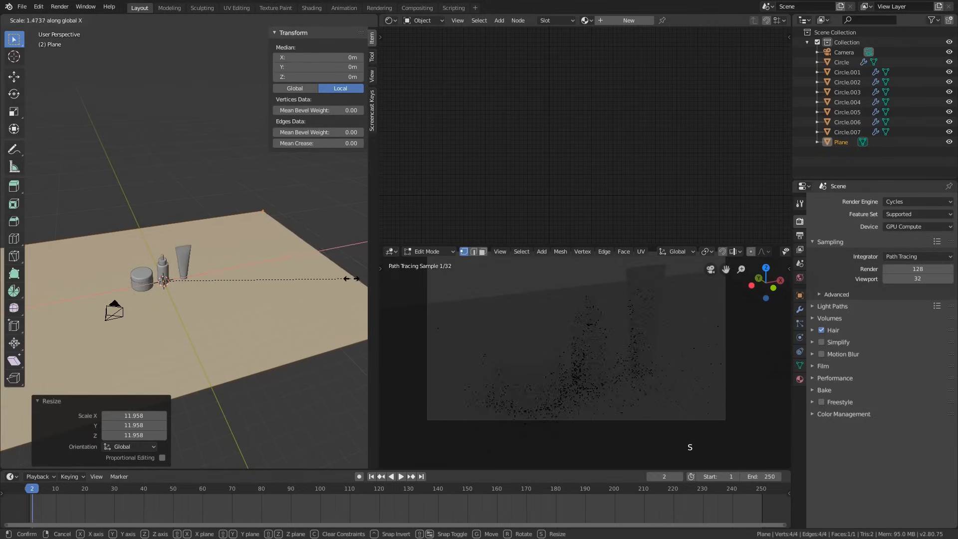
left_click(84, 237)
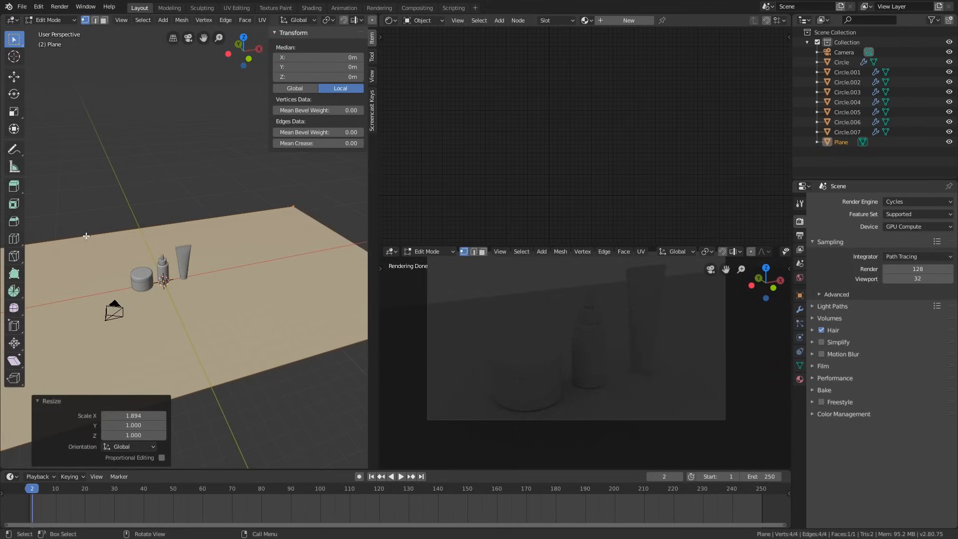
- Extrude the floor plane's back edge about 13 m straight up to form a rear wall
key("2")
left_click(89, 237)
middle_click_drag(100, 245, 130, 235, "shift")
scroll(130, 234, "down", 1)
key("e")
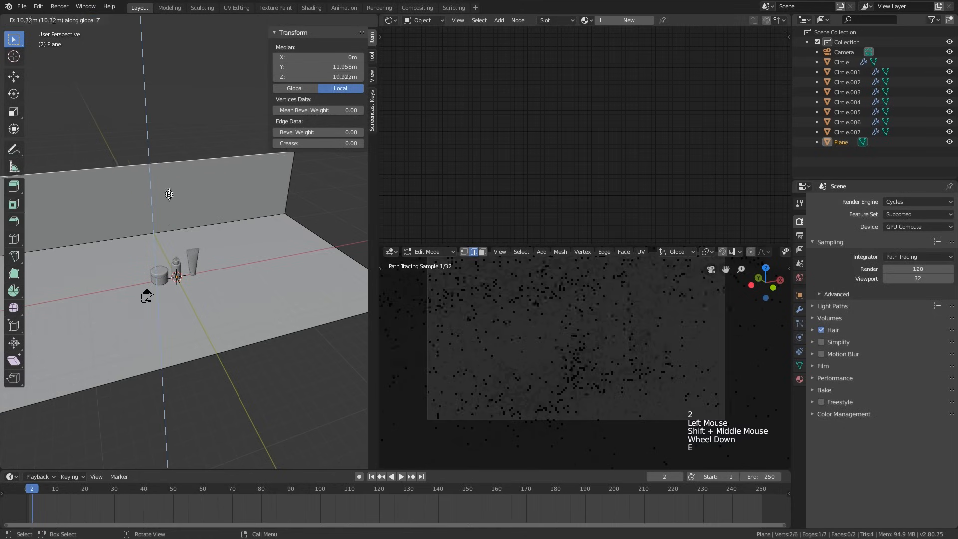
left_click(169, 194)
- Bevel the edge between floor and wall with a width of about 4.14 m and 9 segments
left_click(207, 226)
key("ctrl+b")
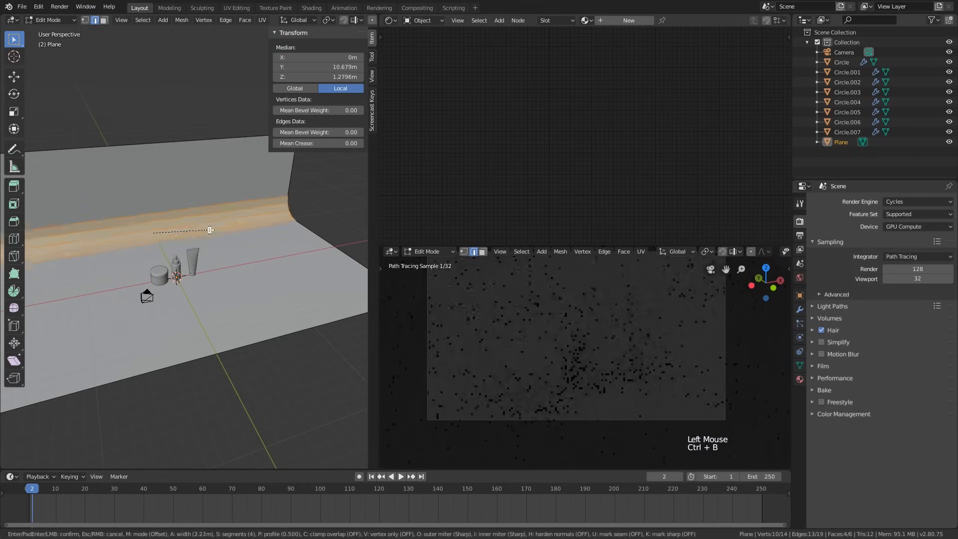
scroll(210, 228, "up", 5)
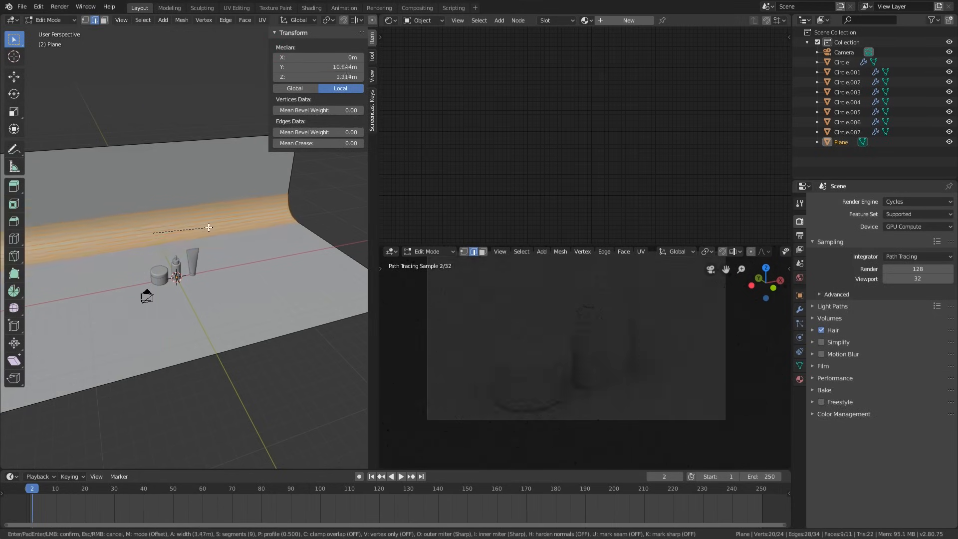
left_click(212, 227)
middle_click_drag(227, 244, 239, 253, "shift")
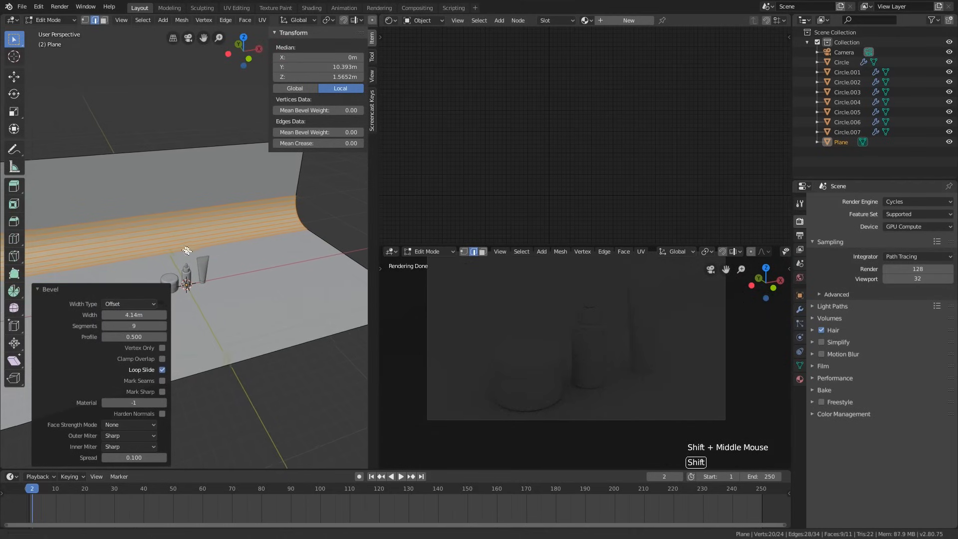
- Return the backdrop to Object Mode and shade it smooth
middle_click_drag(333, 258, 250, 210)
key("Tab")
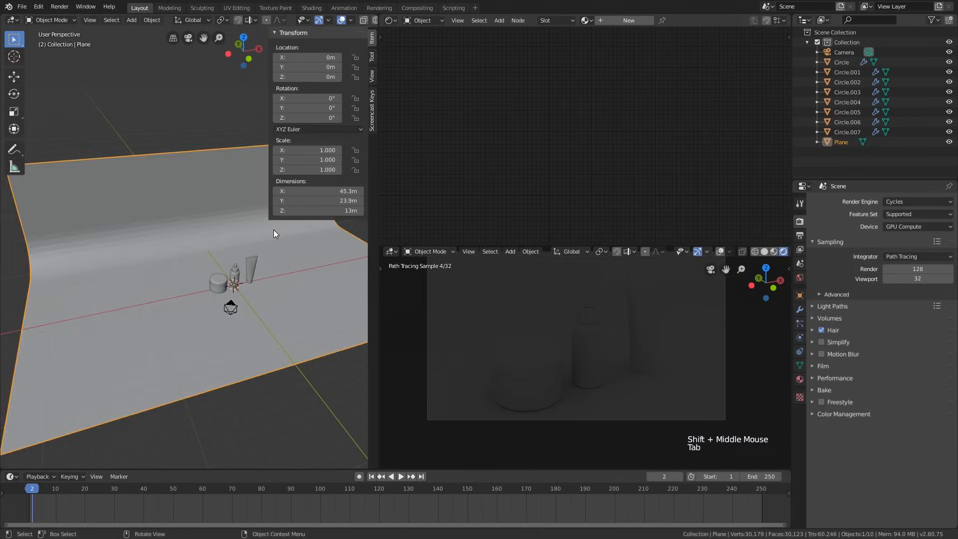
middle_click_drag(259, 249, 208, 262)
right_click(191, 229)
left_click(190, 229)
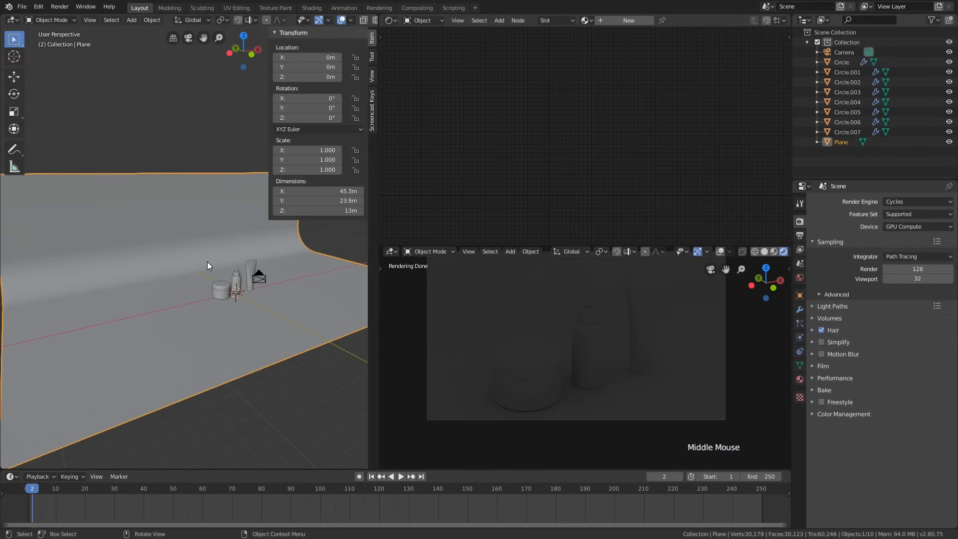
- Add an area light and raise it about 6.12 m along Z above the products
key("shift+a")
mouse_move(207, 261)
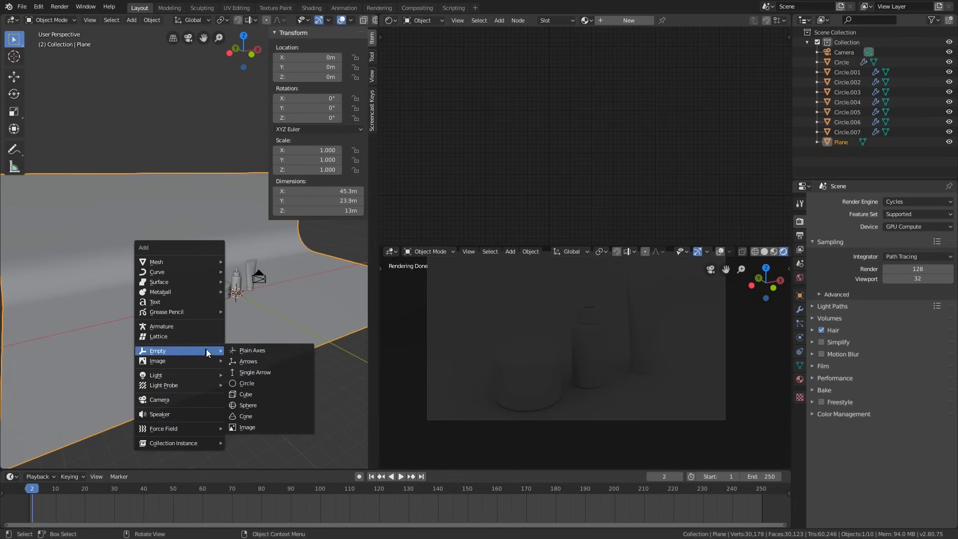
mouse_move(195, 378)
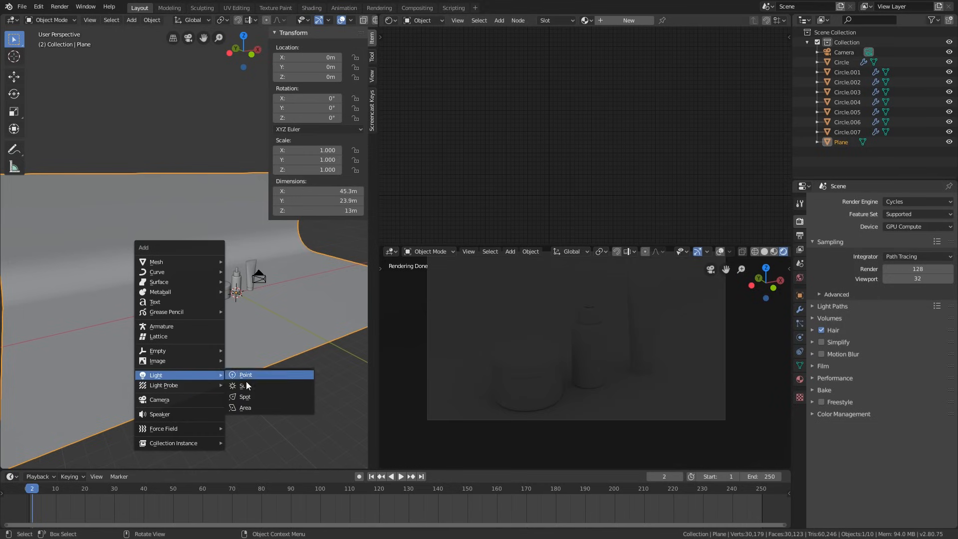
left_click(250, 407)
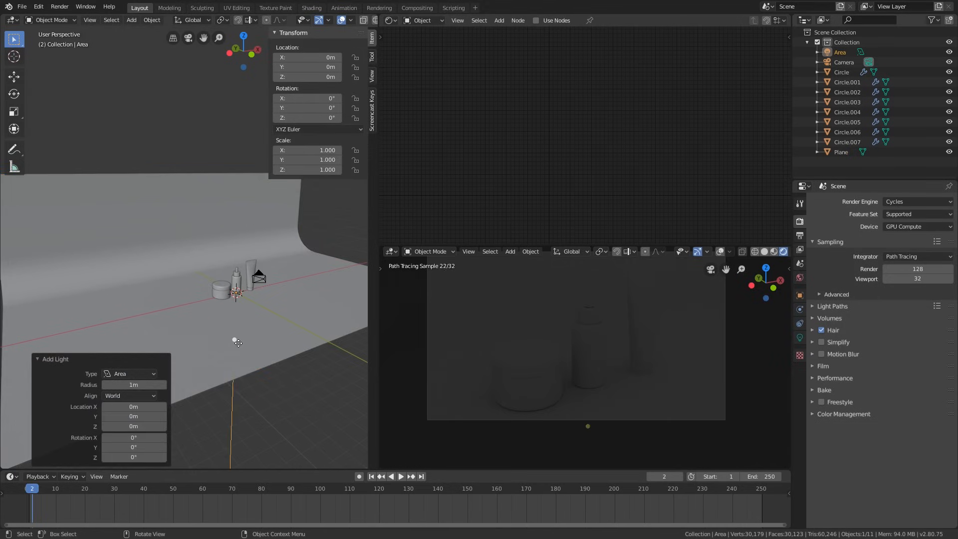
key("g")
key("z")
left_click(230, 290)
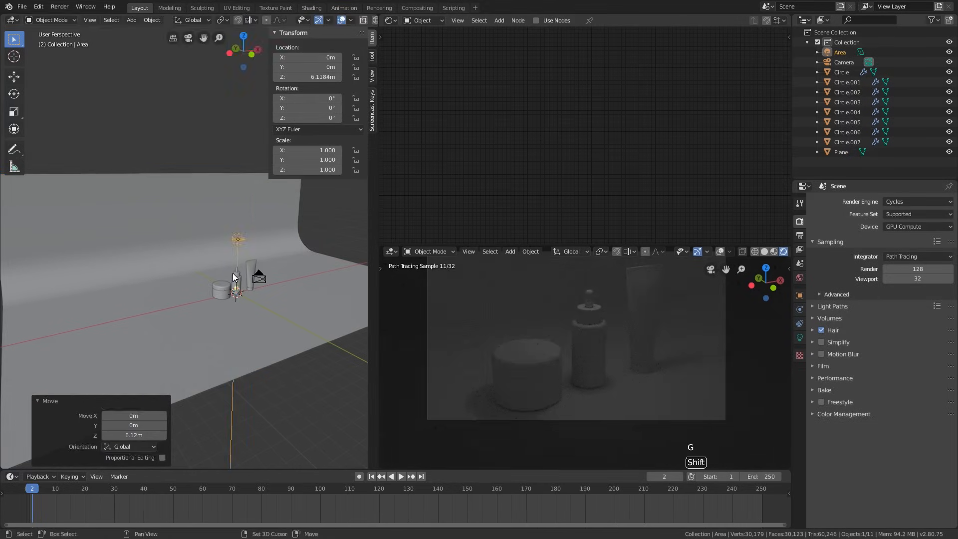
mouse_move(230, 290)
middle_mouse_down("shift")
mouse_move(245, 271)
mouse_move(239, 289)
middle_mouse_up("shift")
scroll(239, 287, "up", 2)
scroll(242, 259, "up", 2)
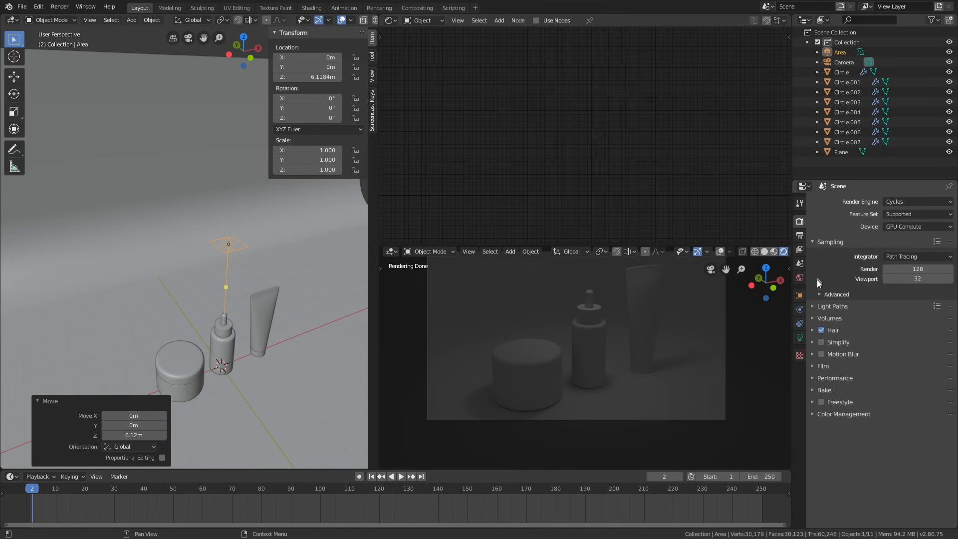
- Set the area light's shape to Disk, its size to about 3.31 m and its power to about 910 W
left_click(800, 338)
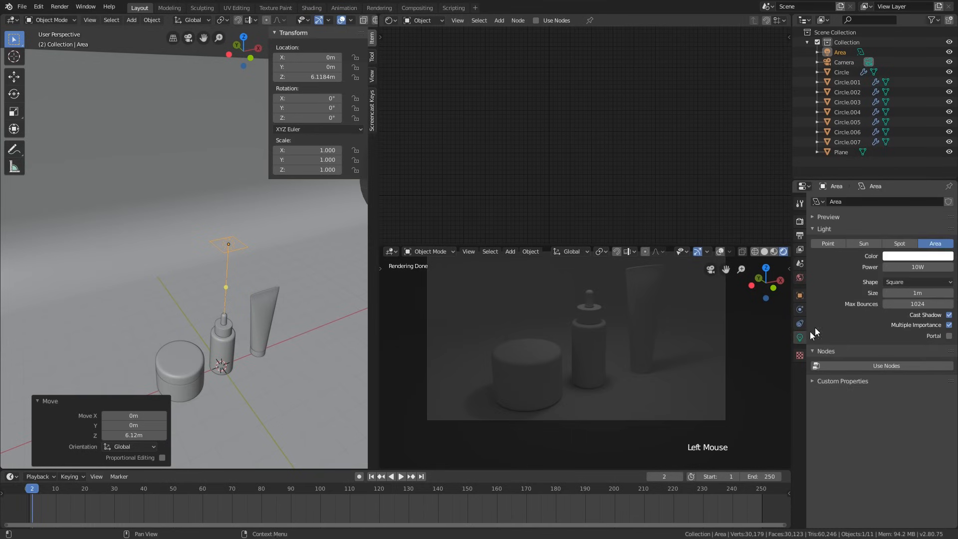
left_click_drag(913, 267, 951, 267)
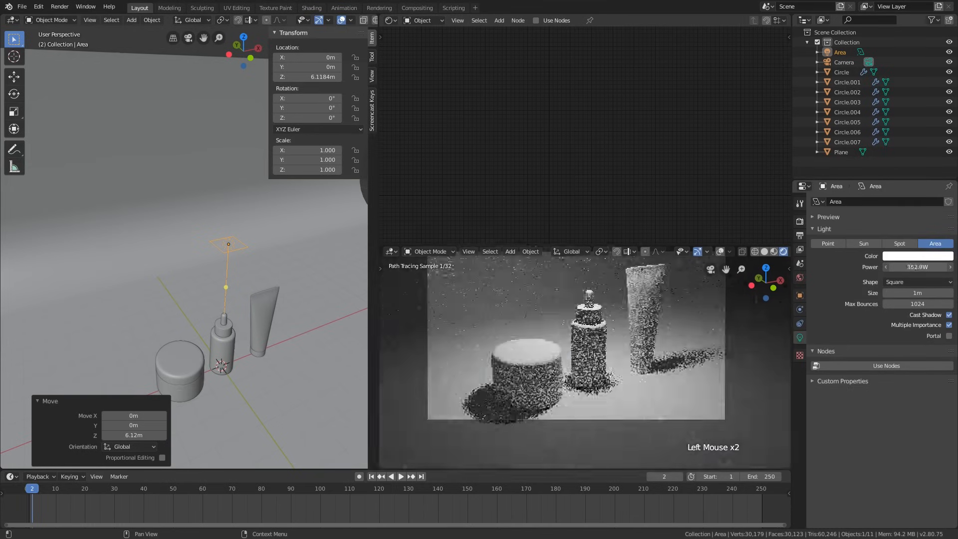
left_click_drag(904, 296, 918, 294)
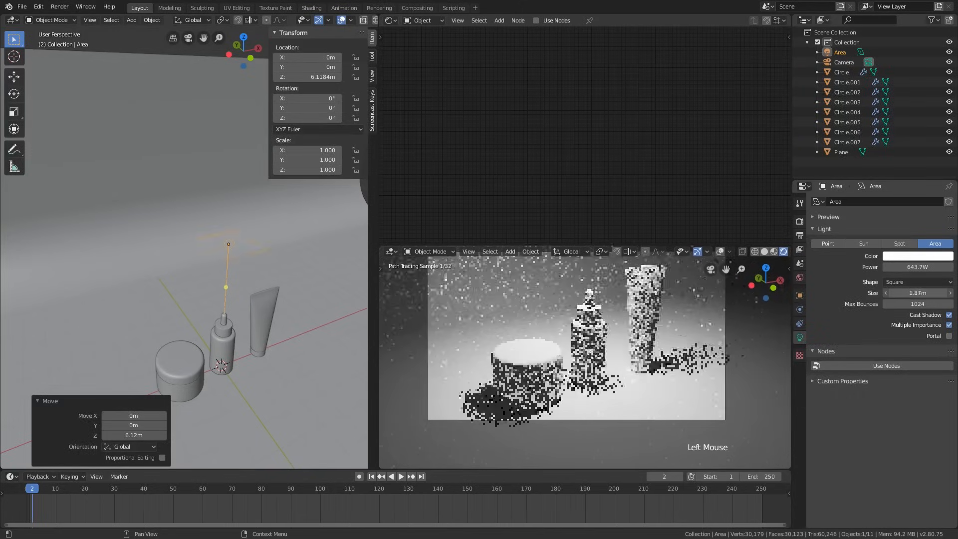
left_click(914, 282)
left_click(911, 316)
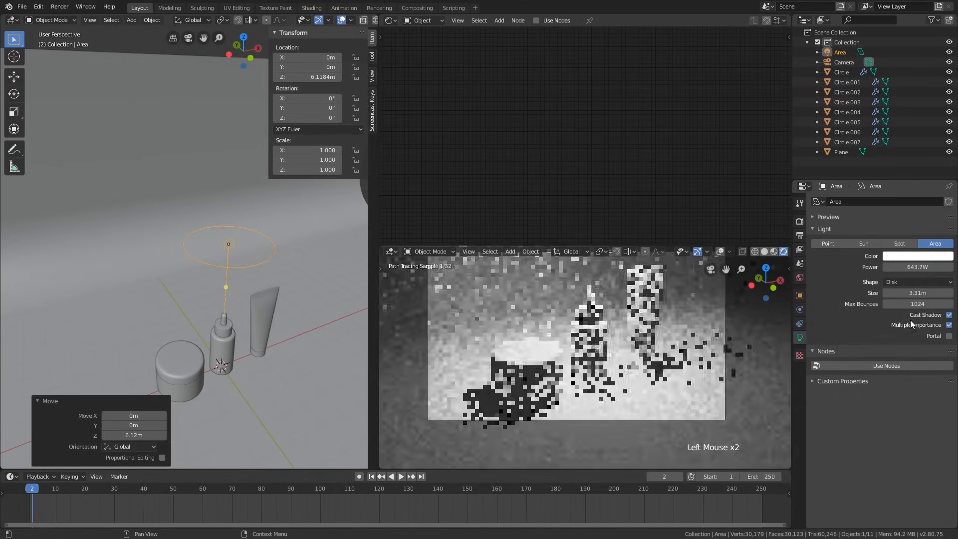
left_click_drag(918, 267, 932, 267)
scroll(618, 319, "down", 2)
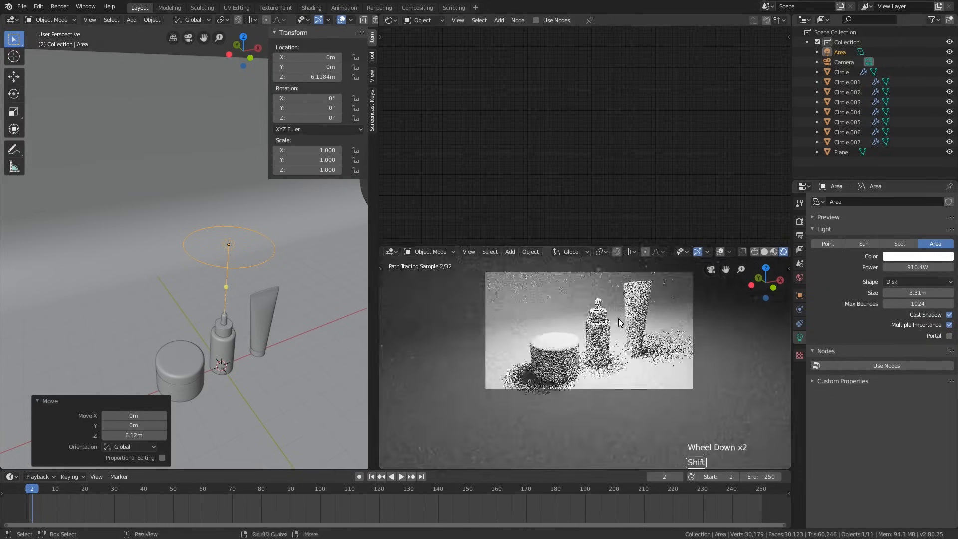
scroll(622, 340, "up", 1, "shift")
middle_click_drag(619, 318, 749, 321, "shift")
scroll(627, 334, "up", 1)
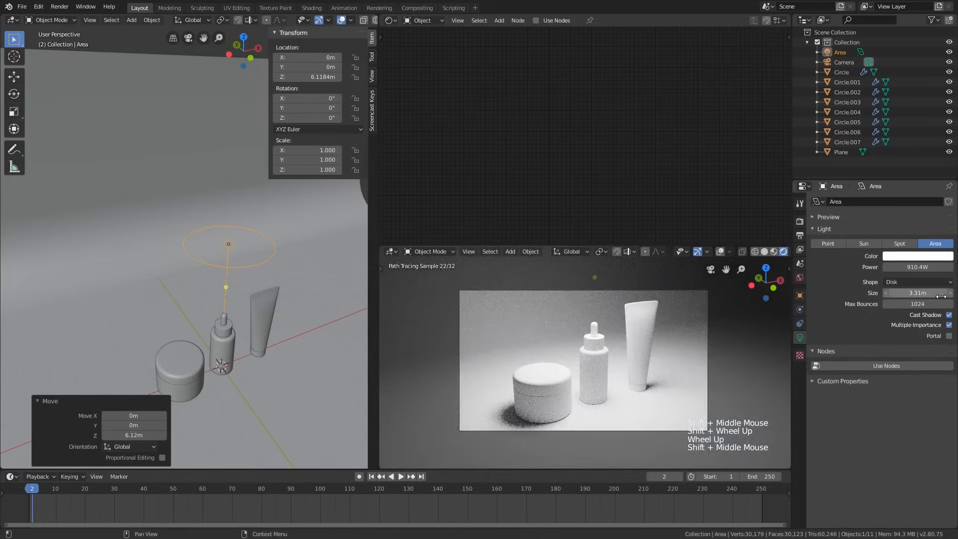
- Try an area light power of 6000000 W
left_click(912, 267)
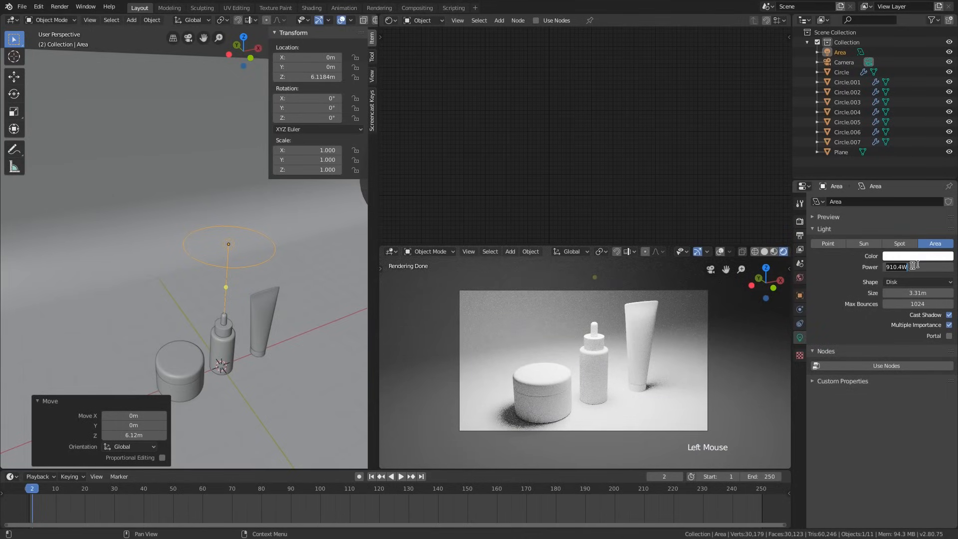
type("6000000")
key("Return")
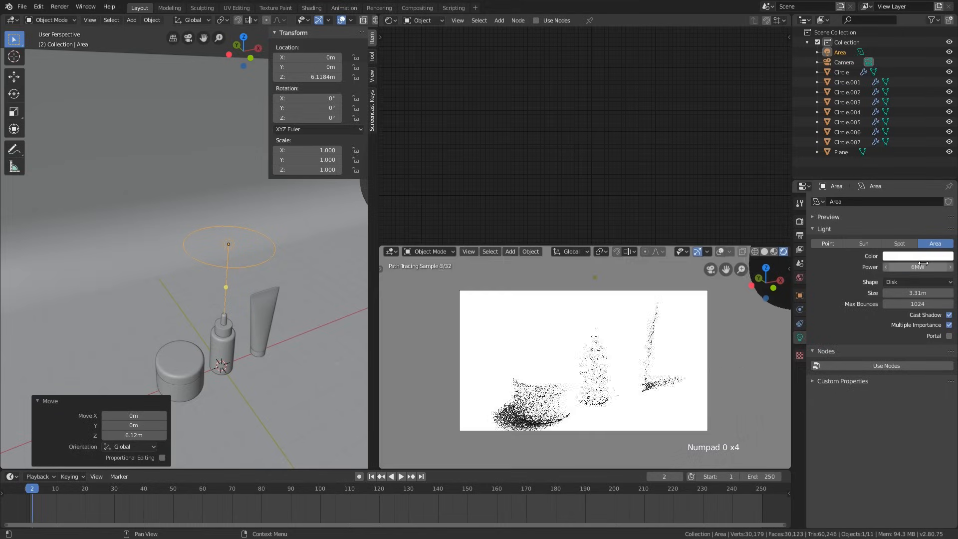
- Set the area light's power to 1000 W
left_click(921, 265)
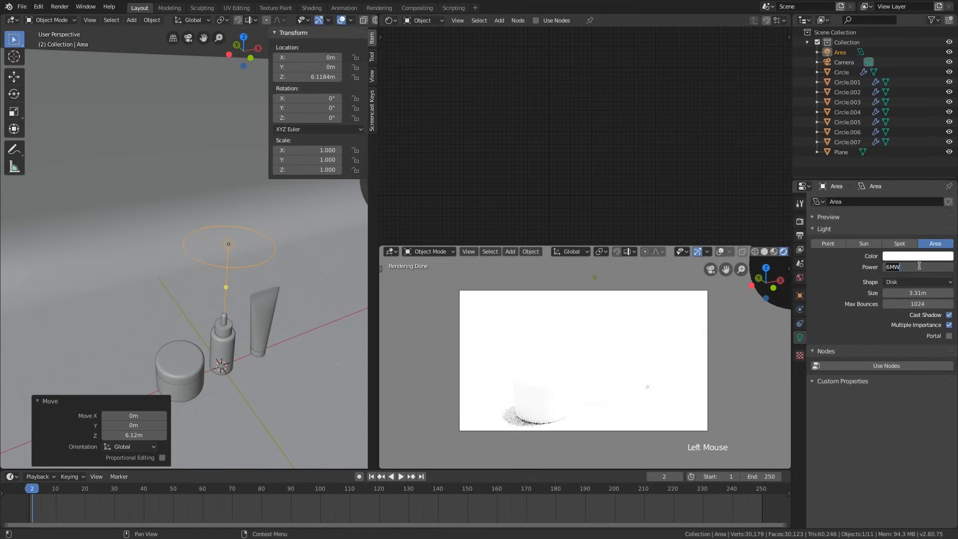
key("Return")
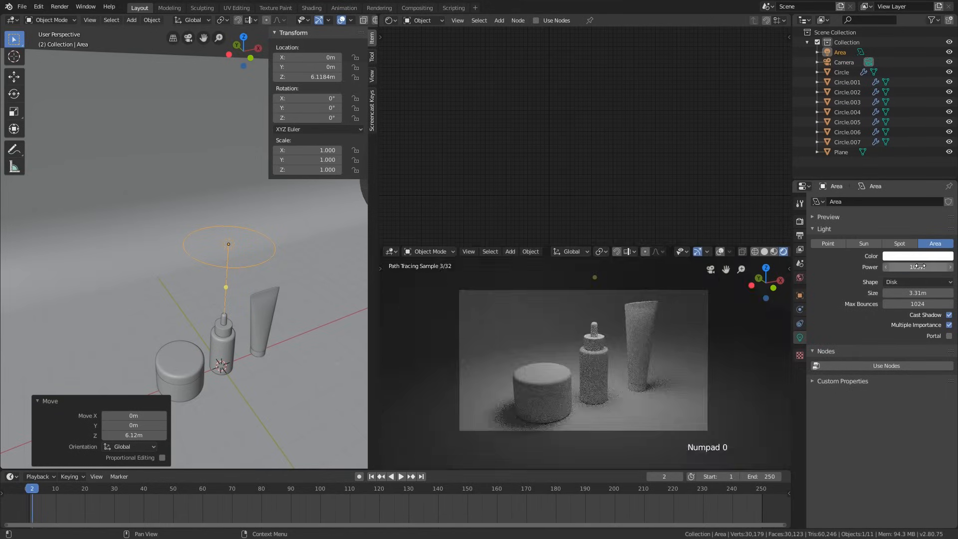
left_click(930, 265)
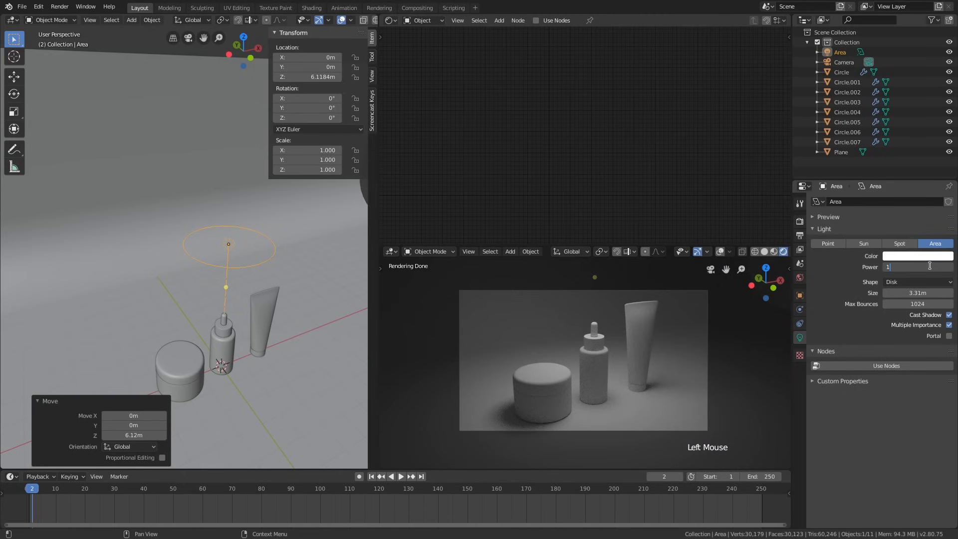
key("Return")
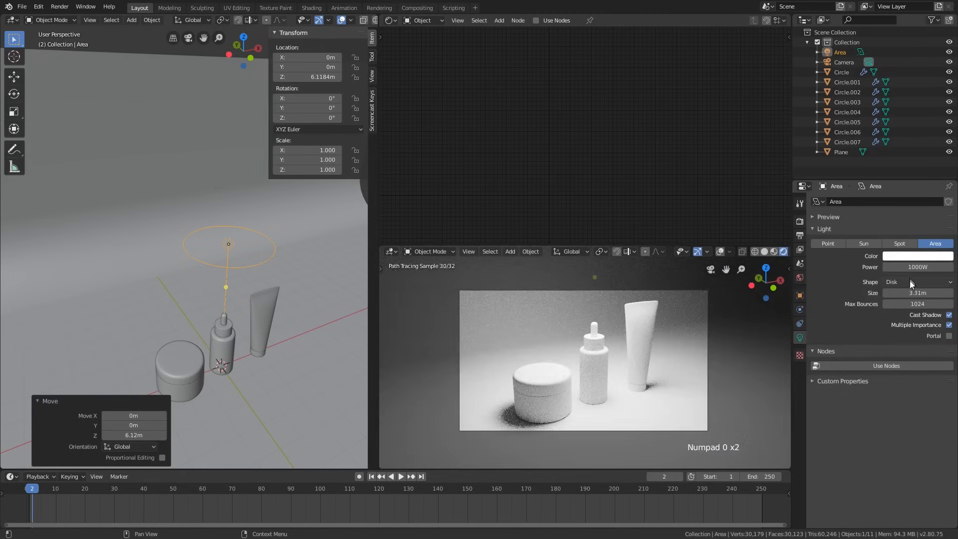
- Set the overhead disk light's size to about 4.55 m and raise it about 0.83 m along Z
left_click_drag(909, 293, 935, 293)
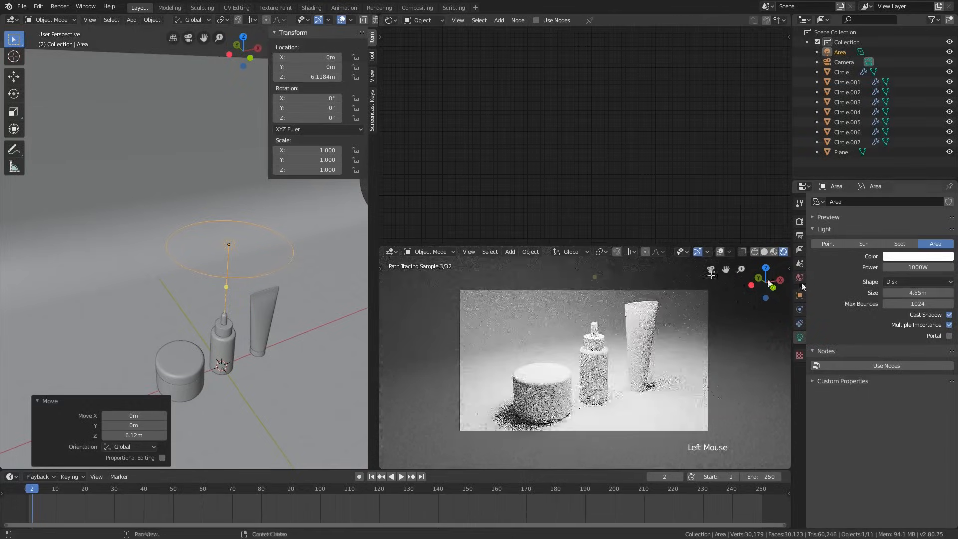
key("g")
key("z")
left_click(255, 253)
- Shift the overhead disk light about 0.24 m along the positive Y axis
middle_click_drag(256, 257, 276, 271)
scroll(292, 261, "down", 2)
left_click(14, 76)
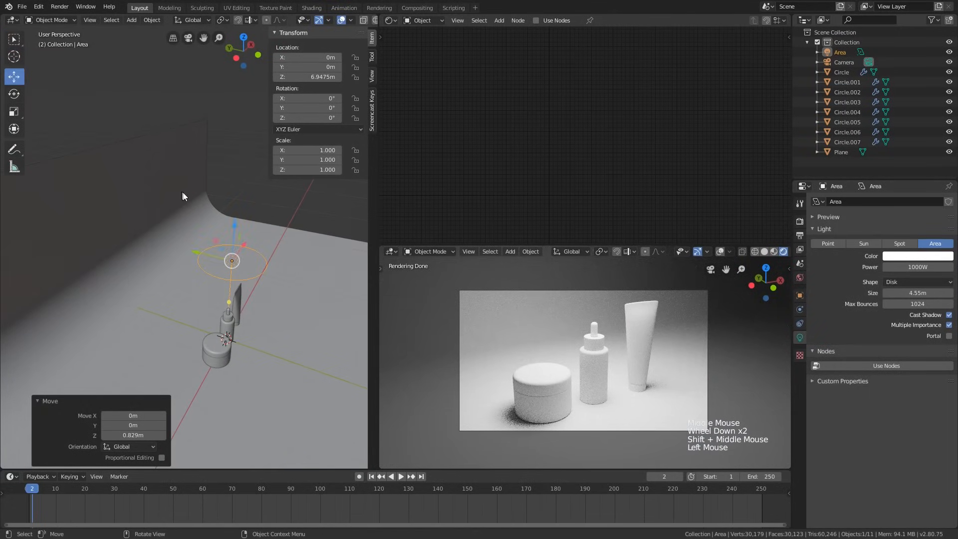
left_click_drag(197, 252, 163, 238, "shift")
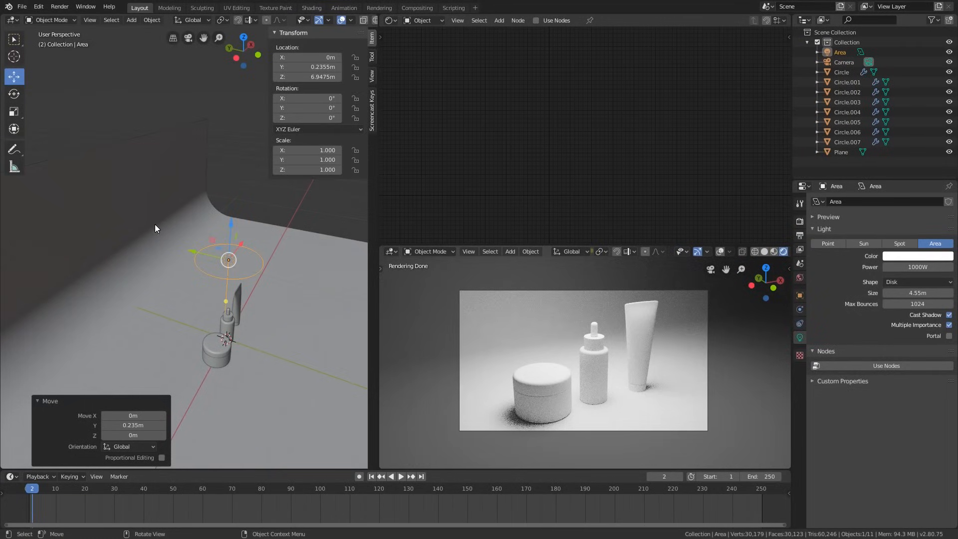
- Duplicate the overhead disk light and offset the copy about 4.33 m in X, -2.83 m in Y and -1.69 m in Z
middle_click_drag(229, 240, 244, 264)
scroll(230, 244, "down", 2)
key("shift+d")
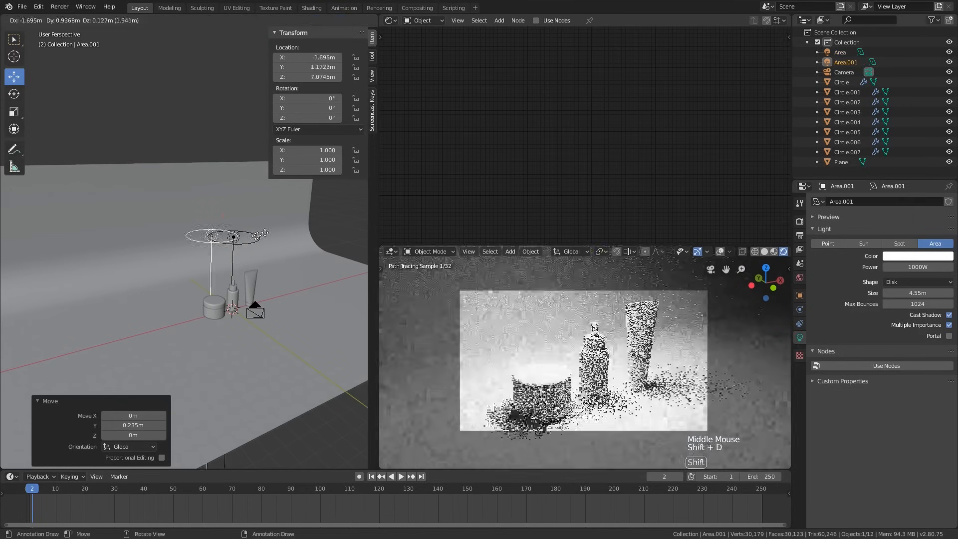
left_click(318, 253)
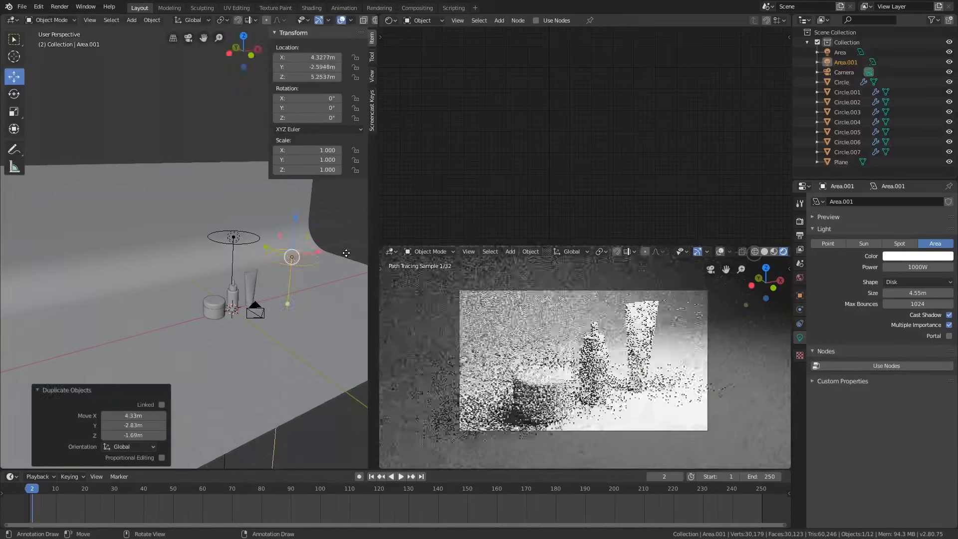
- Tilt the duplicated disk light with a free trackball rotation so it aims at the products
middle_click_drag(314, 257, 185, 266, "shift")
key("r")
key("r")
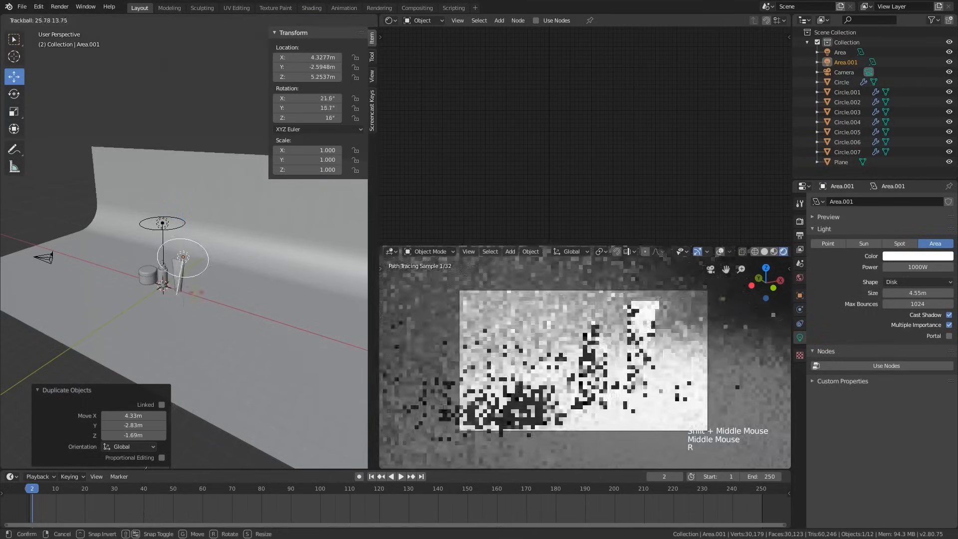
left_click(187, 319)
- Move the duplicated light away from the tube to about X 9.96 m, Y -5.32 m, Z 4.58 m
middle_click_drag(188, 320, 270, 307)
key("g")
left_click(253, 299)
key("g")
left_click(255, 280)
key("g")
left_click(313, 294)
- Rotate the duplicated light about 32.4° around the global Z axis towards the products
key("r")
key("z")
left_click(263, 309)
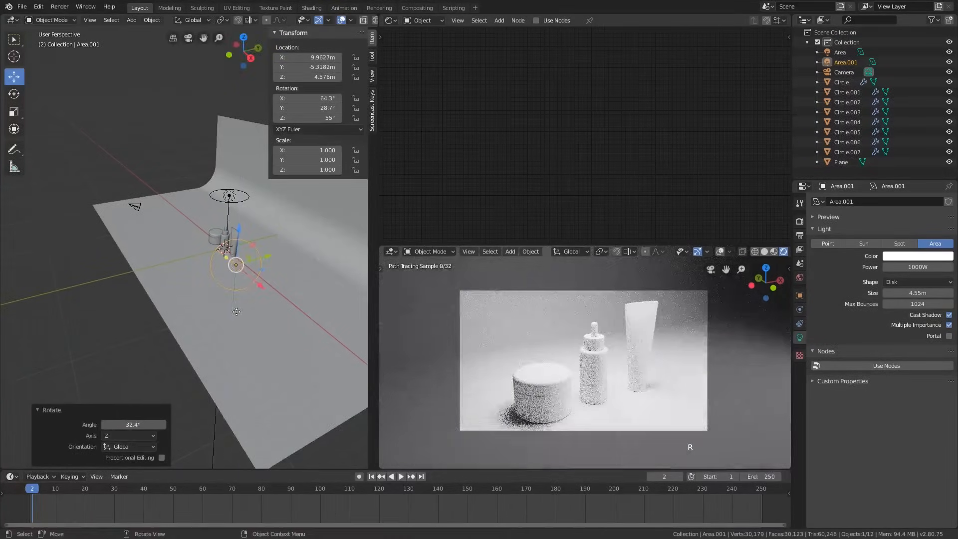
- Shift the side disk light along Y to about -3.28 m and rotate it about 3.9° around global Z
middle_click_drag(265, 257, 226, 275)
scroll(248, 264, "up", 3)
left_click_drag(225, 275, 278, 271)
key("r")
key("z")
left_click(268, 297)
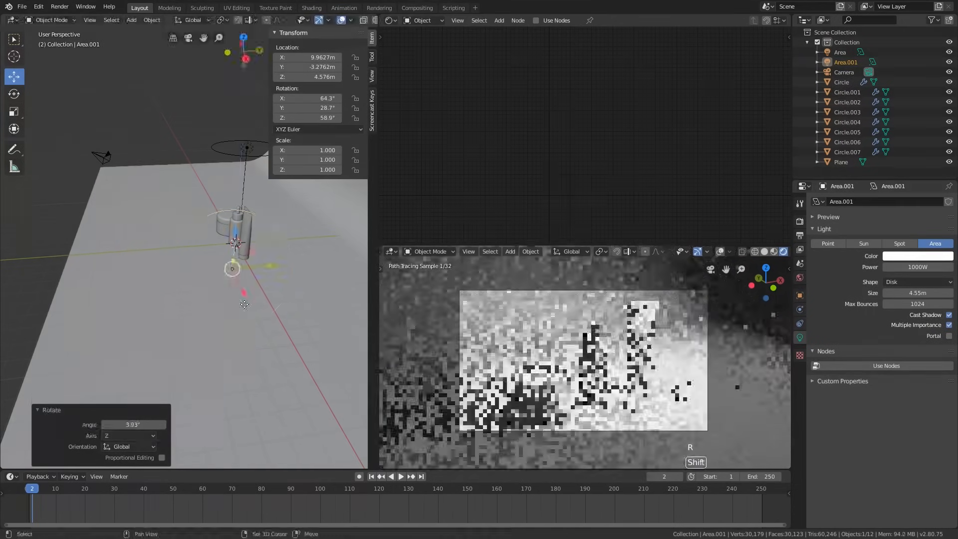
- Set the side disk light's power to 300 W
middle_click_drag(140, 372, 195, 325)
scroll(194, 325, "down", 1)
middle_click_drag(194, 325, 262, 301)
scroll(205, 315, "down", 2)
scroll(213, 307, "up", 1)
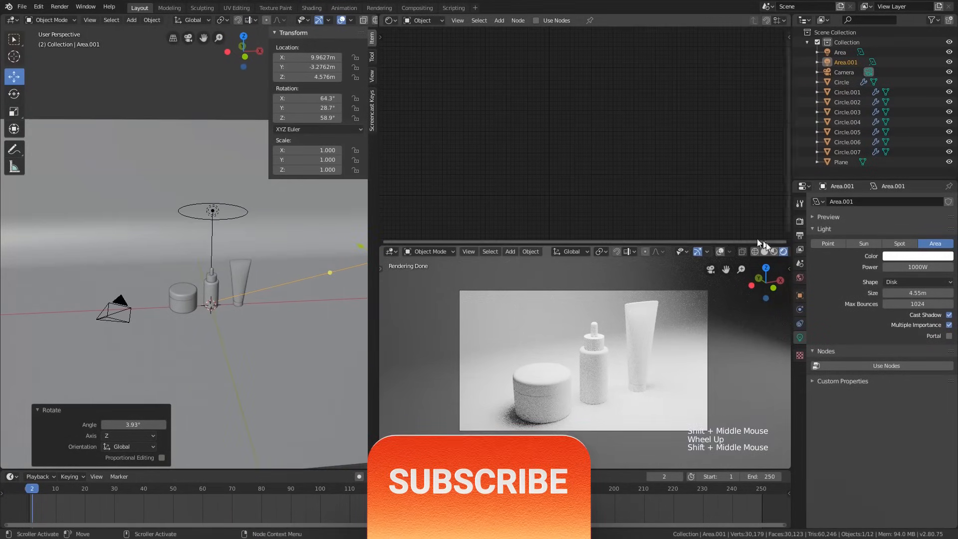
left_click(895, 266)
type("300")
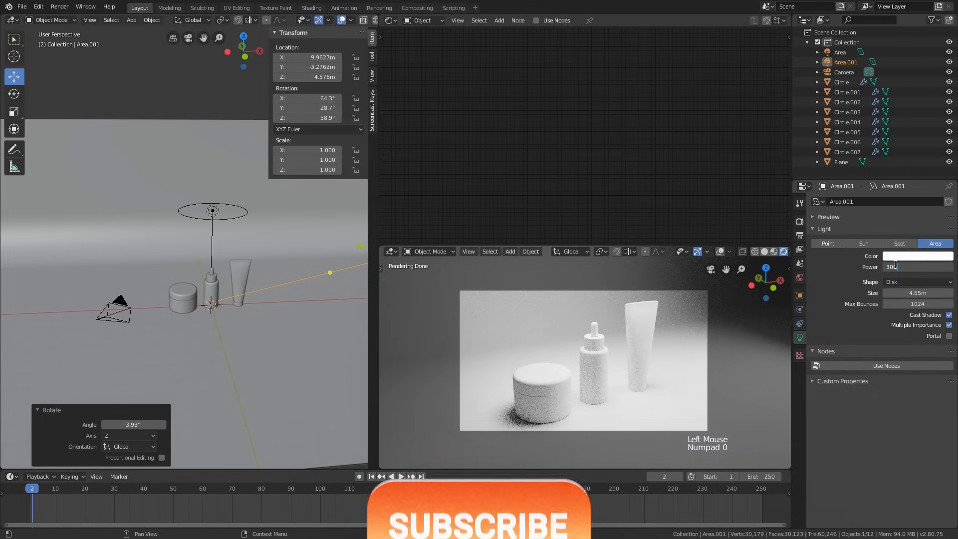
key("Return")
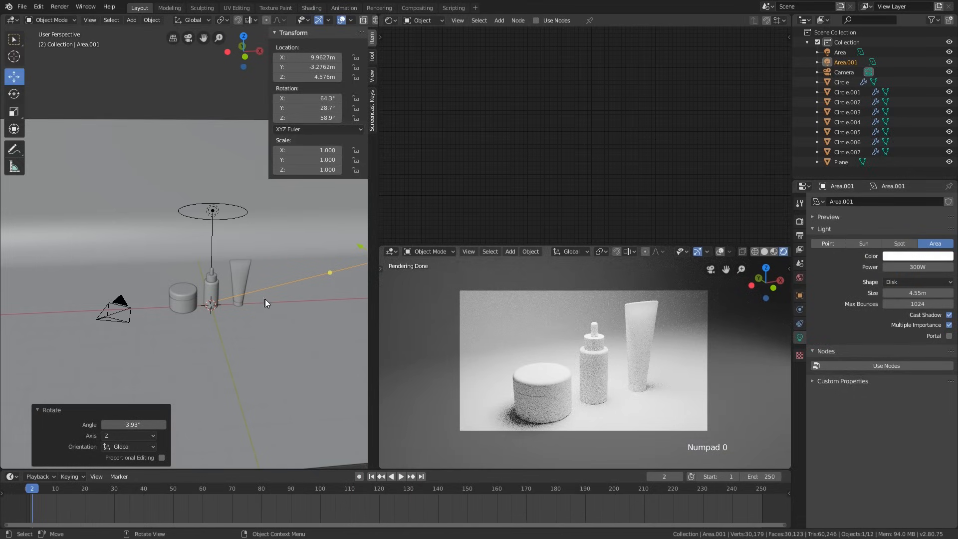
- Add a new area light at the world origin
scroll(325, 307, "down", 2)
mouse_move(324, 308)
middle_mouse_down("shift")
mouse_move(313, 314)
mouse_move(323, 324)
middle_mouse_up("shift")
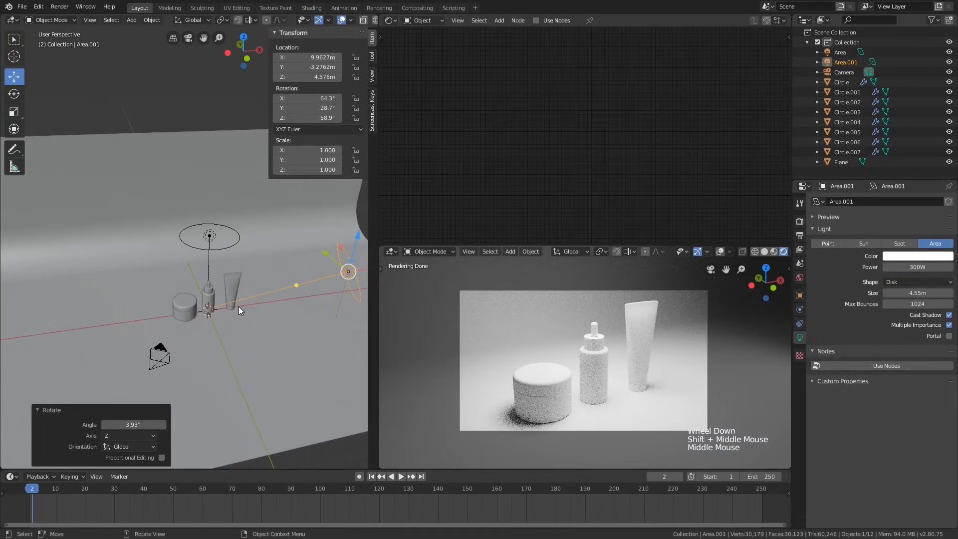
middle_click_drag(239, 306, 277, 298)
key("shift+a")
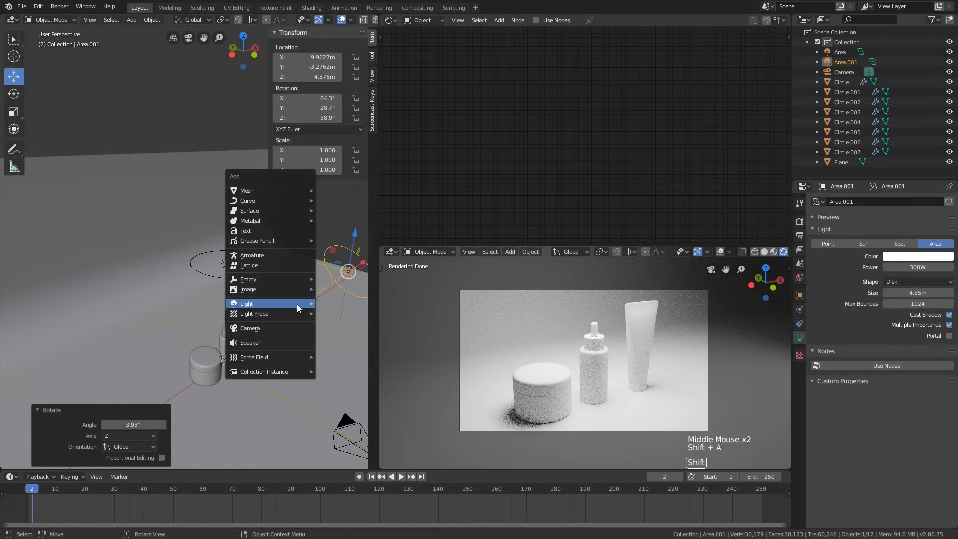
mouse_move(287, 307)
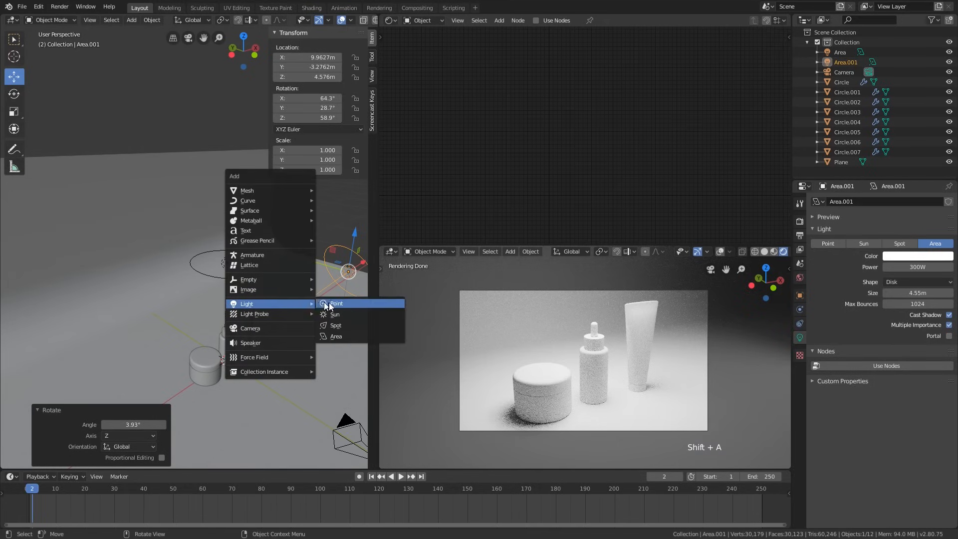
left_click(338, 337)
middle_click_drag(323, 334, 280, 336, "shift")
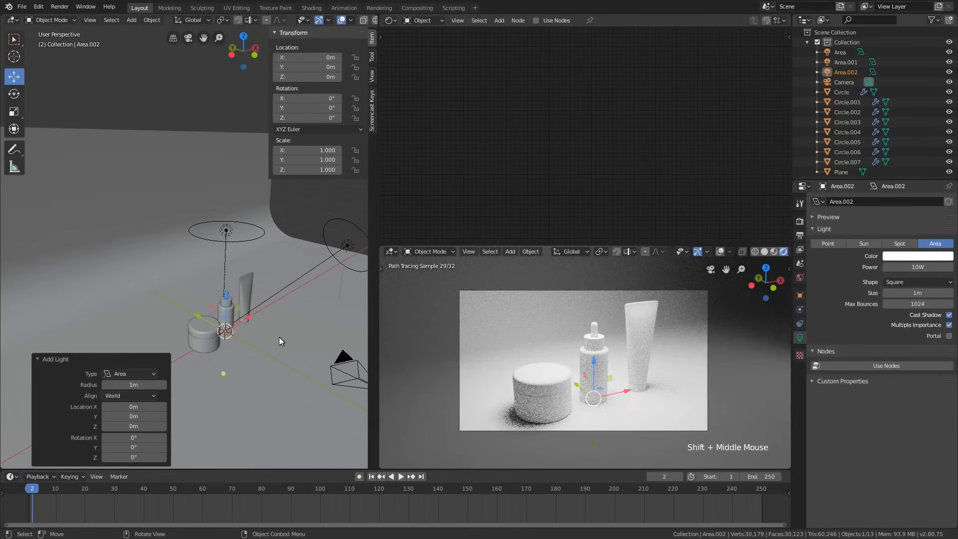
- Move the new area light to about X -6.75 m and Z 3.49 m, on the jar's side of the products
left_click_drag(227, 296, 178, 333)
middle_click_drag(178, 334, 242, 282, "shift")
middle_click_drag(243, 283, 280, 284)
scroll(281, 285, "up", 1)
scroll(281, 285, "up", 1)
- Aim the new area light at the products with a free rotation to about X 23.8°, Y -71.7°, Z -24.4°
key("r")
key("r")
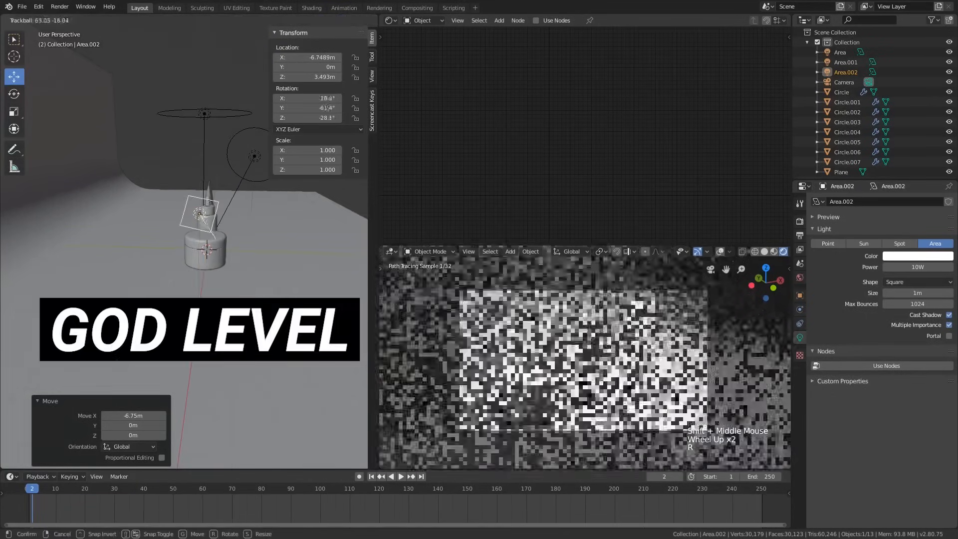
left_click(275, 348)
- Change the new area light's shape to Rectangle, sized about 1.98 m in X and 6.17 m in Y
left_click(930, 282)
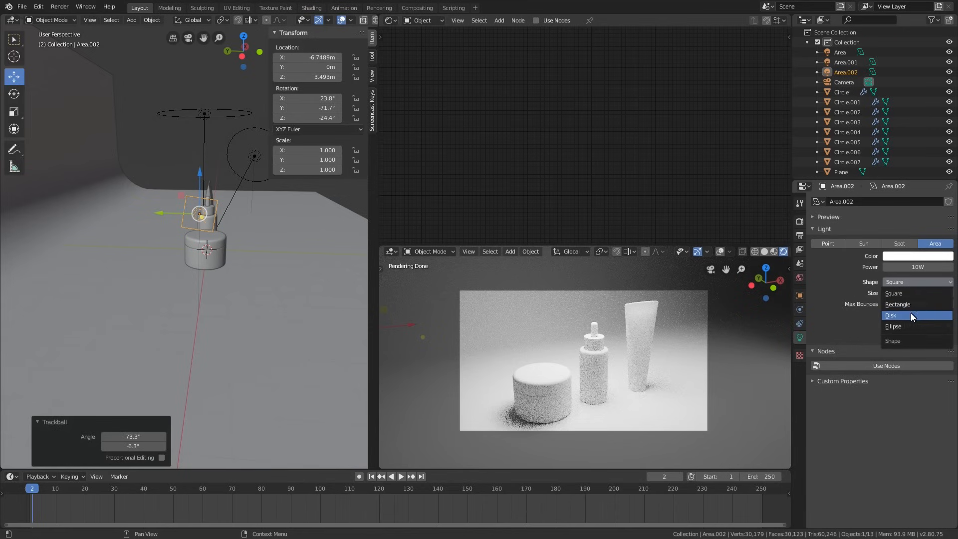
key("Escape")
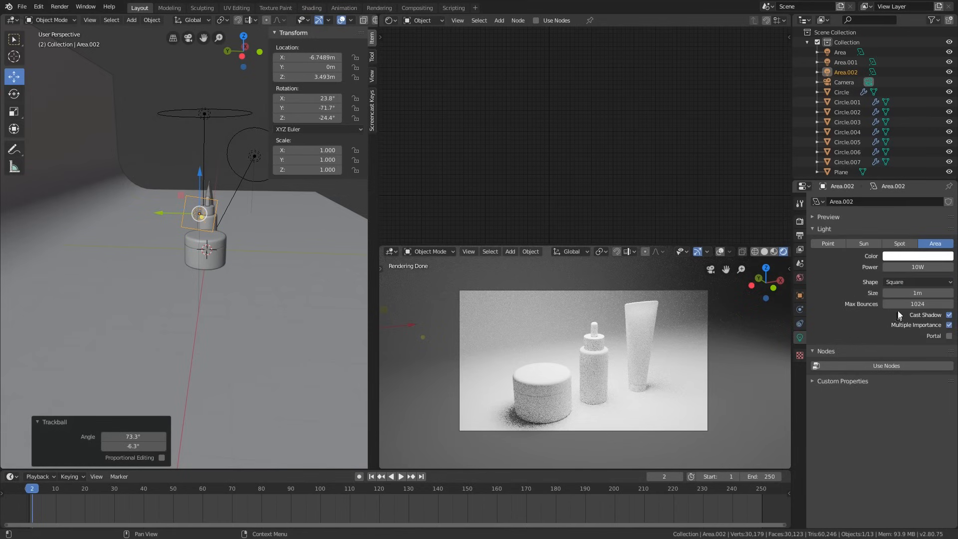
left_click(915, 283)
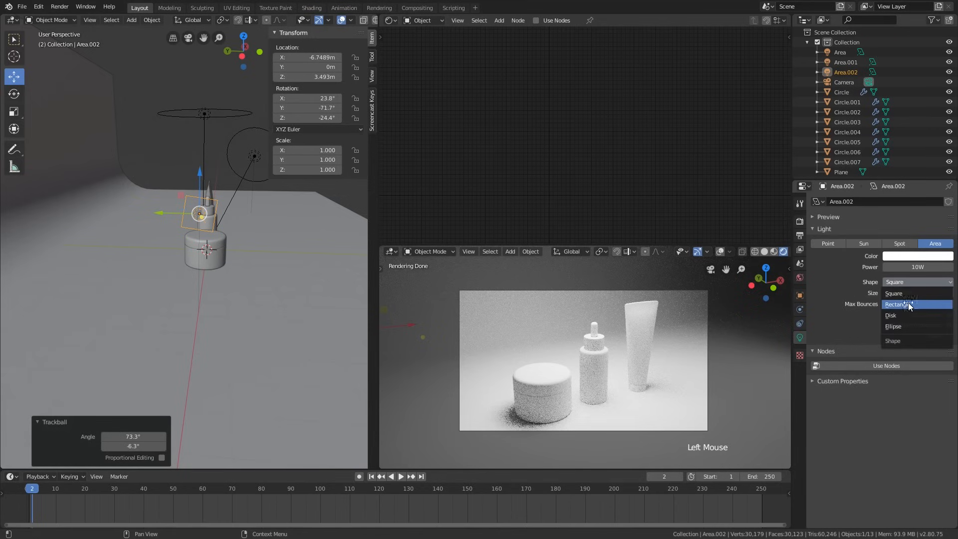
left_click(908, 304)
mouse_move(917, 294)
left_mouse_down()
mouse_move(899, 293)
mouse_move(952, 303)
mouse_move(933, 303)
left_mouse_up()
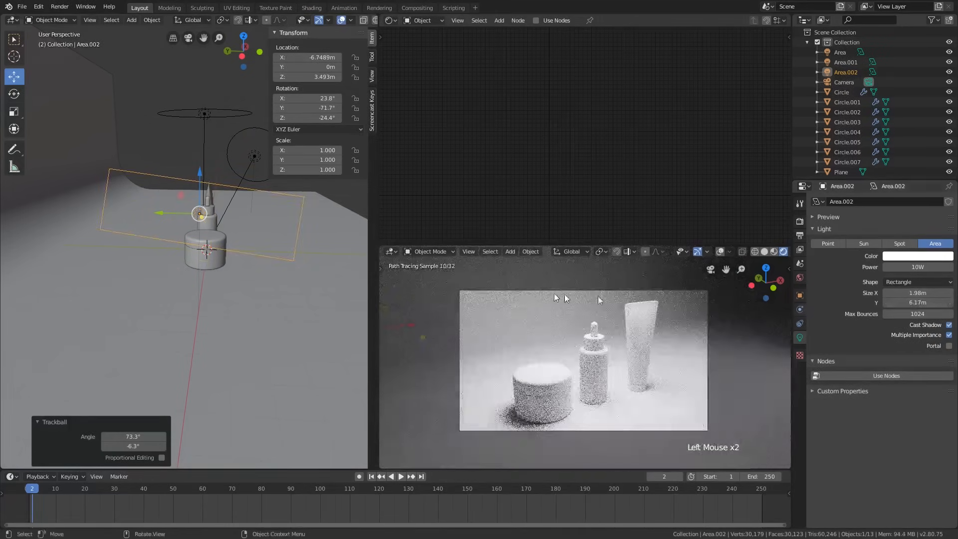
- Turn the rectangular light around the global Z axis to a Z rotation of about -64.6°
middle_click_drag(363, 274, 321, 290)
key("r")
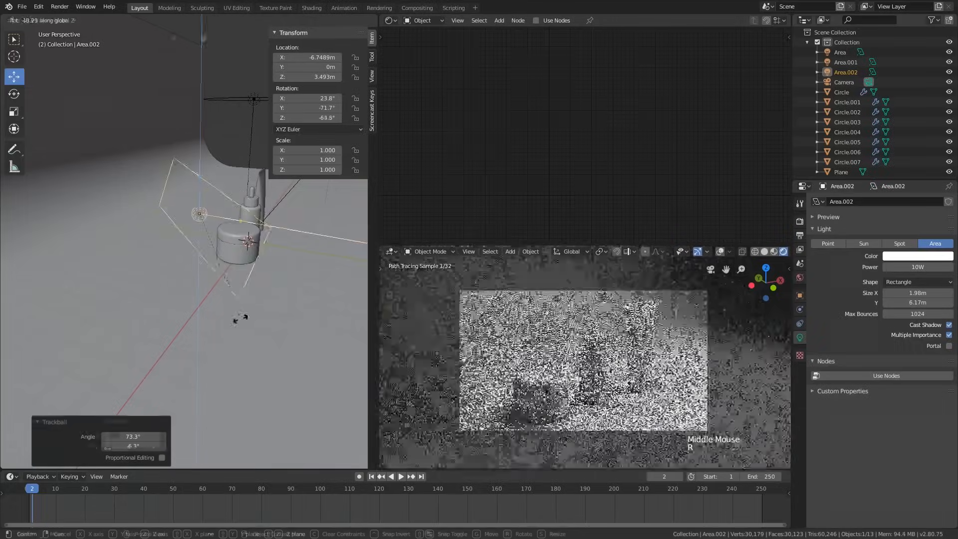
left_click(241, 316)
- Move the rectangular light about 1.61 m in X and 2.29 m in Y in the top view
key("KP_7")
scroll(239, 316, "down", 3)
middle_click_drag(239, 316, 272, 245, "shift")
key("g")
left_click(246, 272)
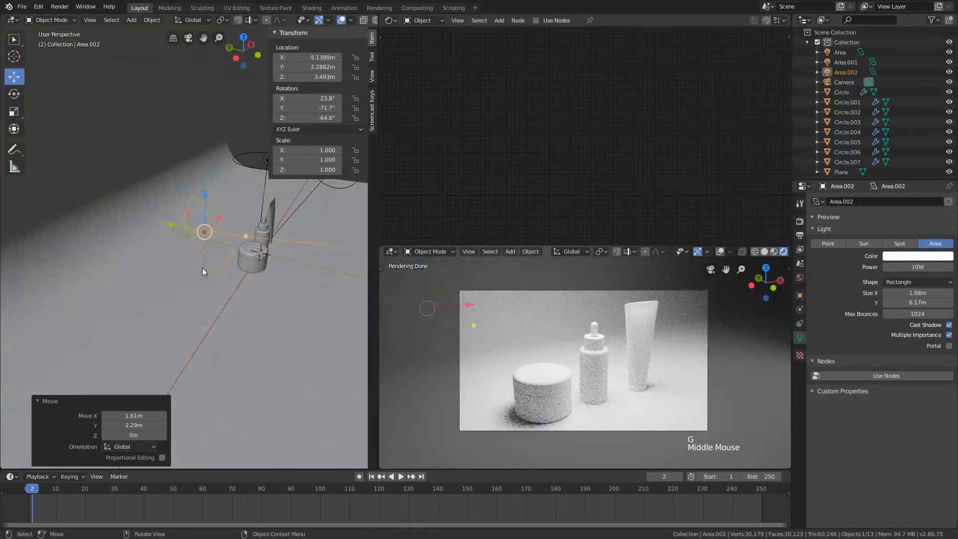
- Rotate the rectangular light about -8.65° around the view axis to adjust its tilt
middle_click_drag(205, 272, 249, 204)
middle_click_drag(289, 260, 165, 169)
scroll(310, 288, "up", 2)
key("r")
left_click(309, 266)
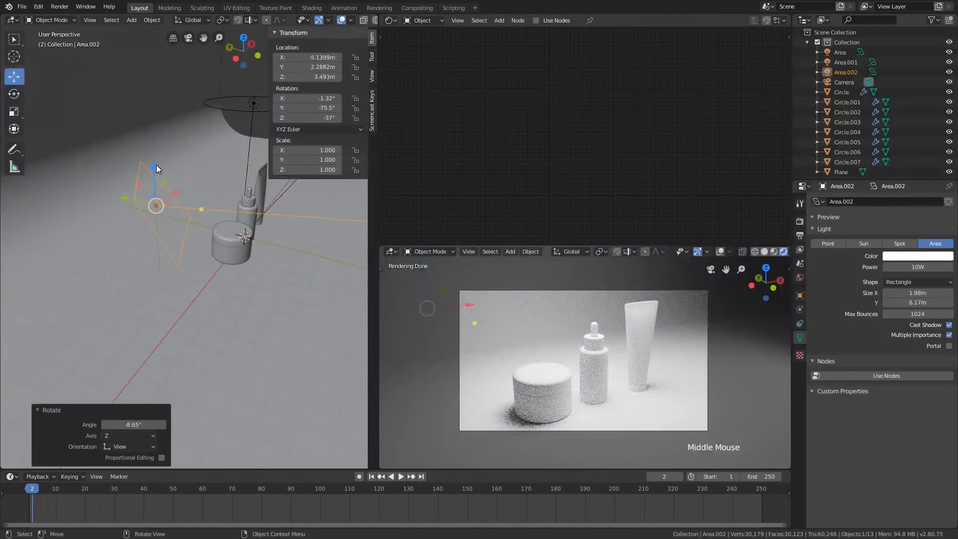
- Lower the selected area light by about 0.99 m and raise its power to about 540 W
left_click_drag(156, 168, 156, 188)
middle_click_drag(170, 200, 121, 204)
scroll(121, 204, "down", 1)
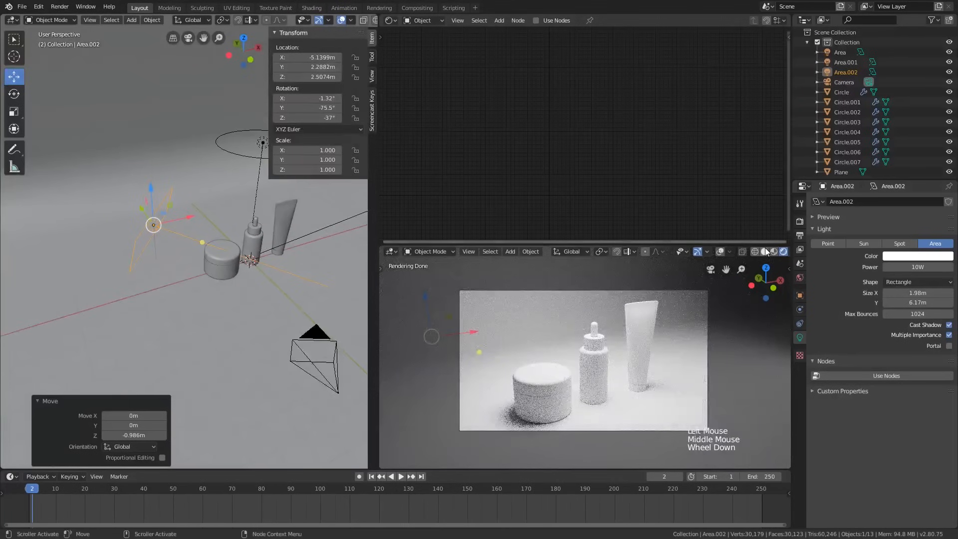
left_click_drag(914, 267, 952, 267)
- Move the area light away from the products to about X -9 m and rotate it around Z to about -20.9°
scroll(211, 313, "down", 2)
middle_click_drag(211, 313, 226, 302)
key("r")
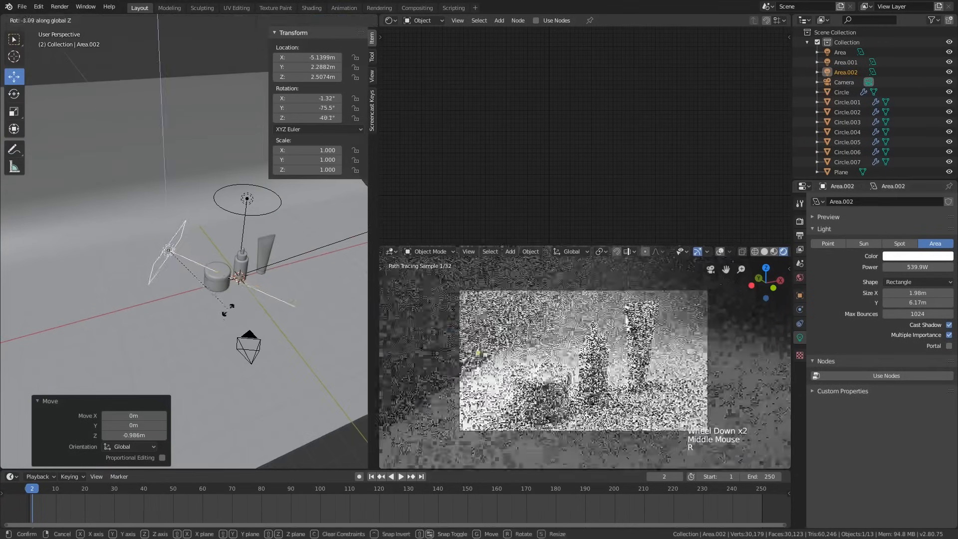
left_click(218, 324)
left_click_drag(205, 247, 156, 261)
key("r")
key("z")
left_click(218, 232)
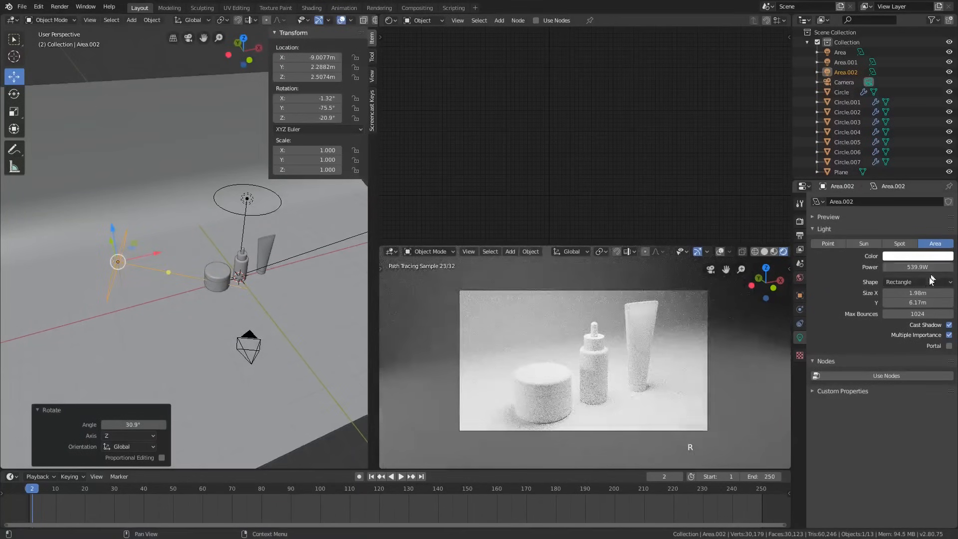
- Enlarge the area light to about 3.22 m by 9.34 m and set its power to about 577.5 W
left_click_drag(914, 293, 953, 293)
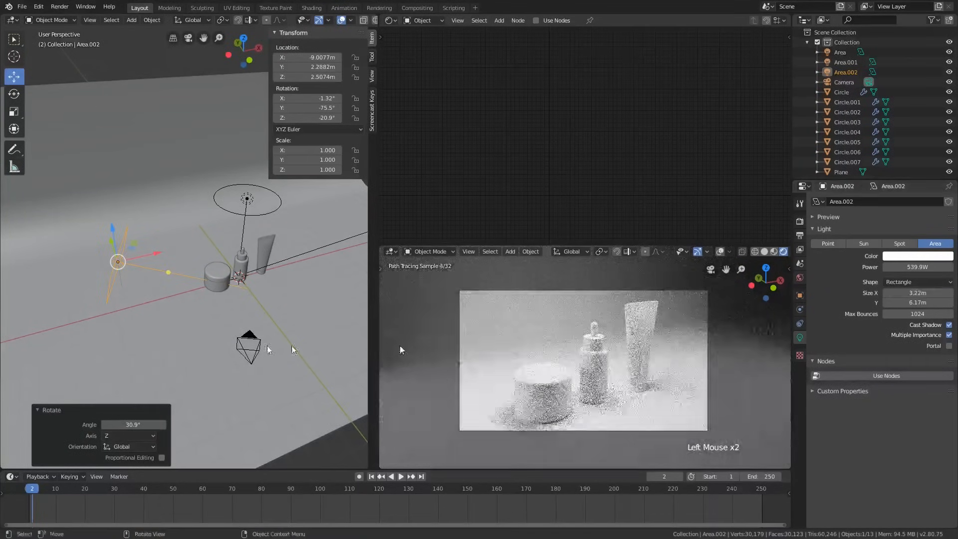
middle_click_drag(244, 348, 310, 315)
mouse_move(903, 299)
left_mouse_down()
mouse_move(928, 303)
mouse_move(908, 306)
left_mouse_up()
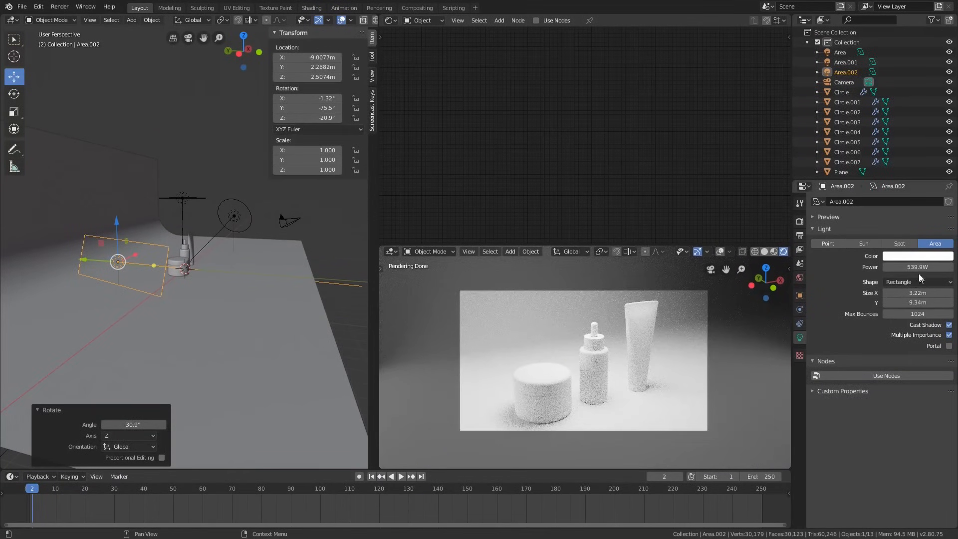
left_click_drag(918, 267, 927, 267)
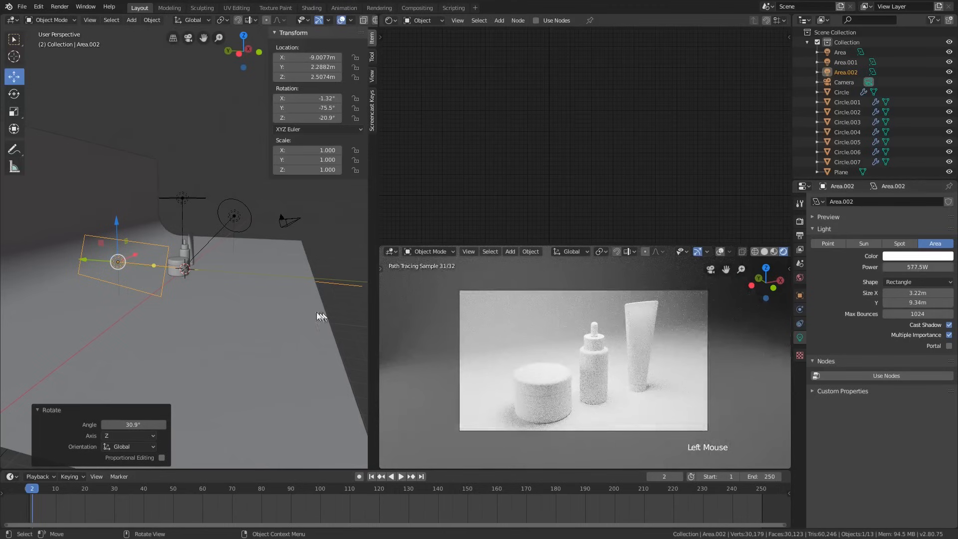
- Select the floor plane, then split the 3D viewport into two stacked areas and show Textures2.png in an Image Editor in one of them
left_click(289, 316)
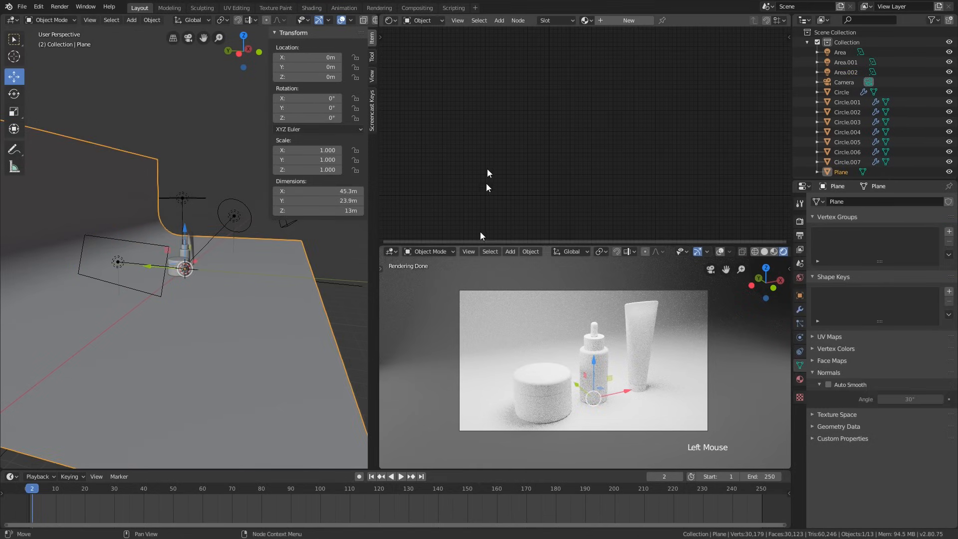
left_click_drag(376, 15, 175, 220)
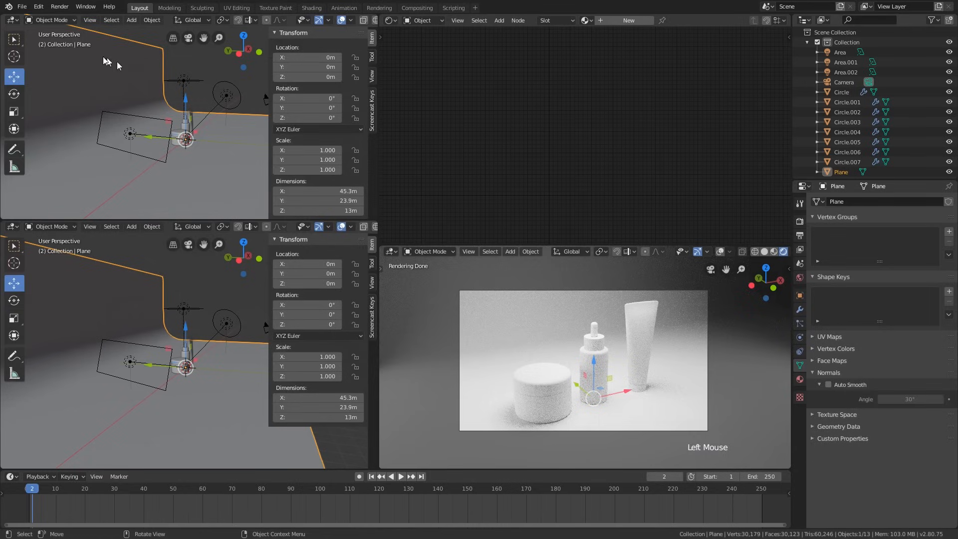
left_click(17, 22)
key("s")
left_click(8, 22)
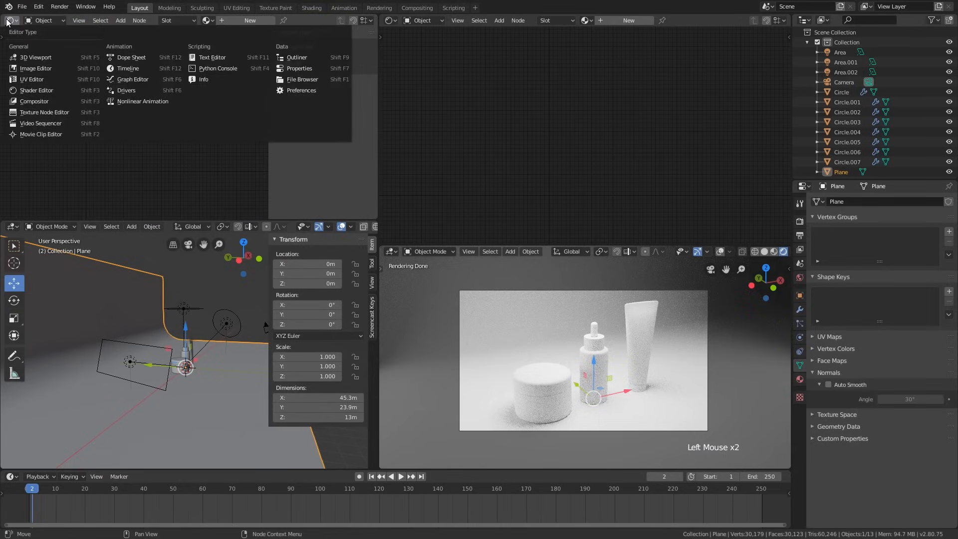
key("i")
left_click(147, 20)
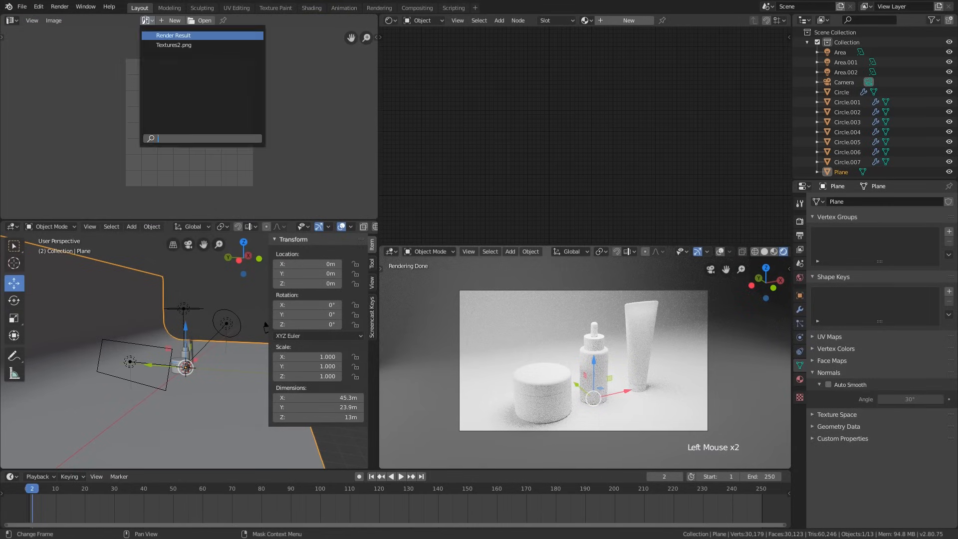
left_click(163, 45)
- Examine the product label designs in Textures2.png, viewing the image full screen and then restoring the normal layout
scroll(139, 61, "down", 4)
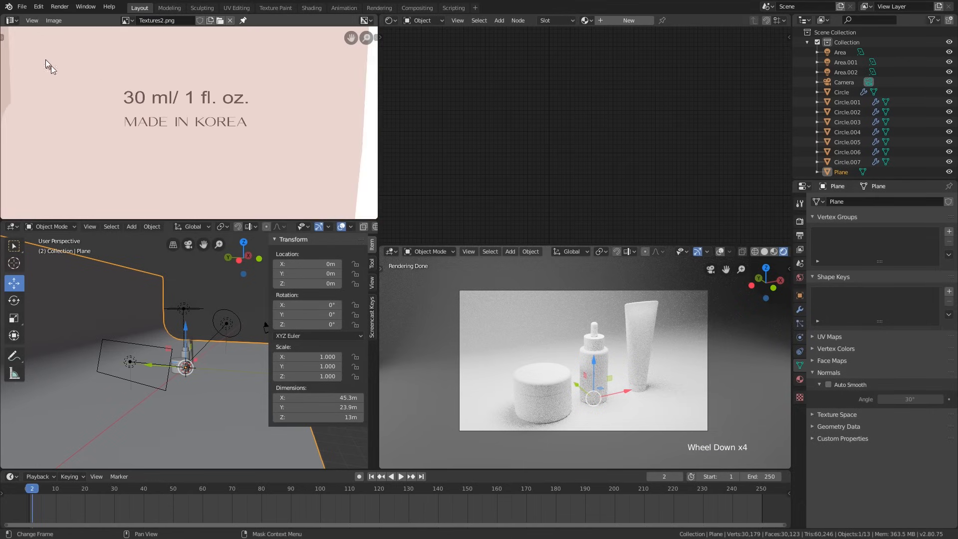
scroll(46, 59, "up", 1)
left_click(10, 20)
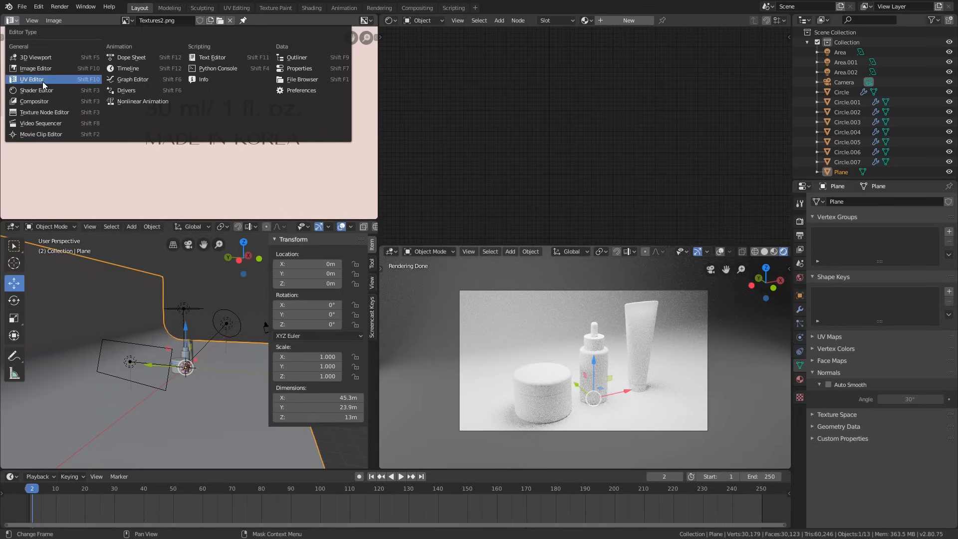
scroll(236, 148, "down", 9)
scroll(240, 138, "down", 2)
scroll(244, 138, "up", 3)
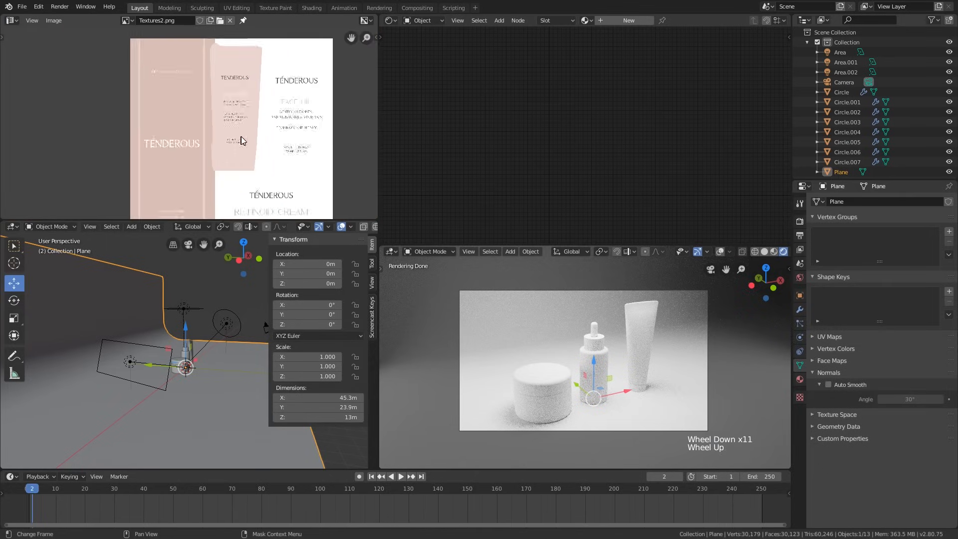
scroll(249, 138, "down", 1)
middle_click_drag(250, 137, 236, 133, "shift")
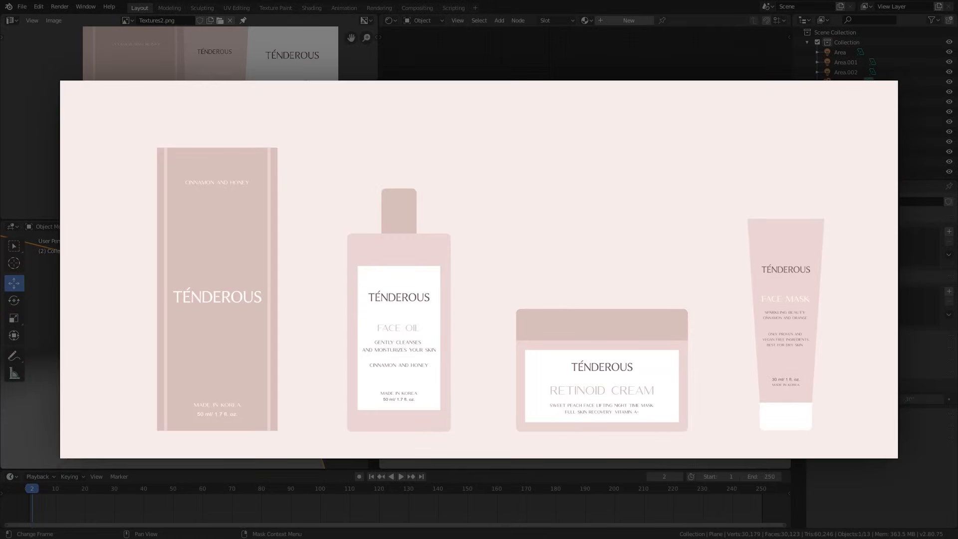
key("ctrl+space")
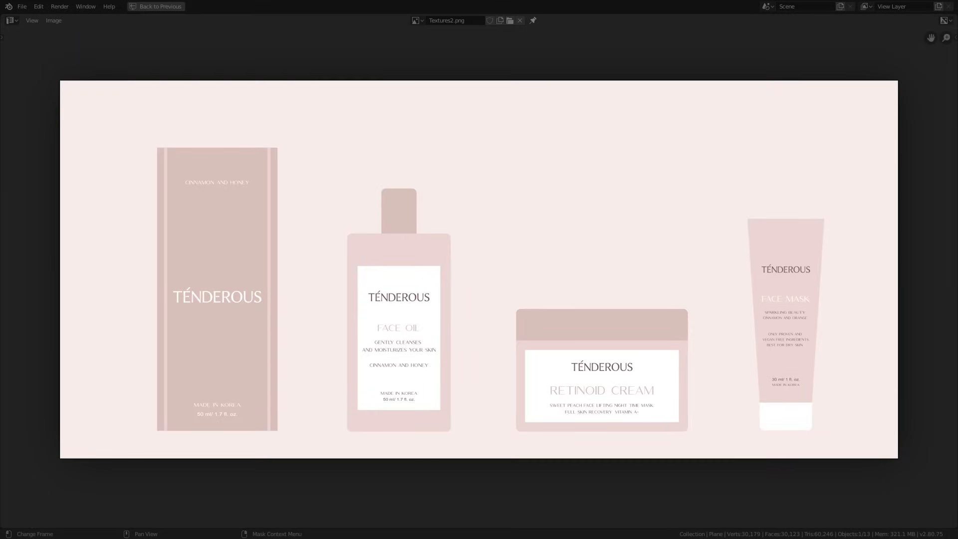
scroll(465, 281, "up", 3)
middle_click_drag(465, 281, 399, 223, "shift")
scroll(445, 243, "down", 1)
scroll(496, 261, "up", 1)
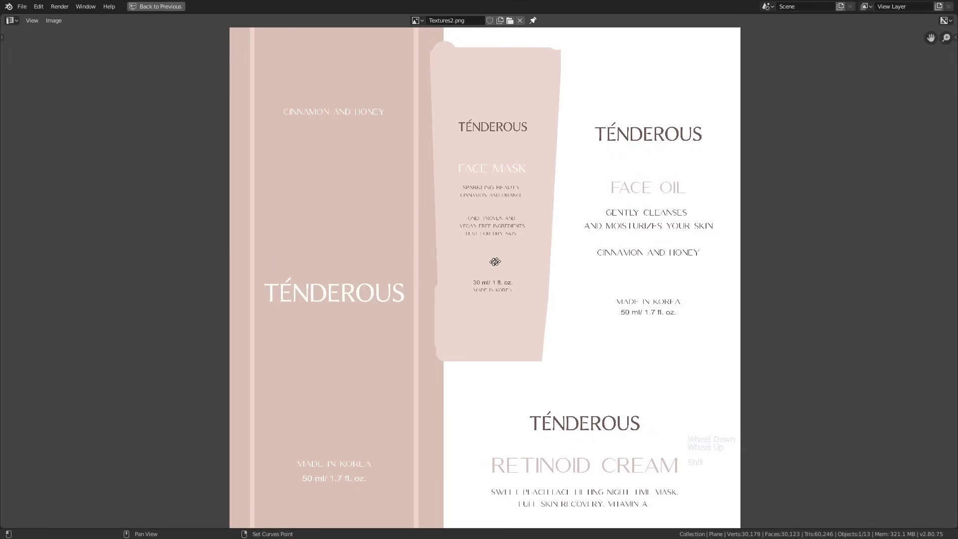
middle_click_drag(496, 261, 473, 260, "shift")
scroll(473, 259, "down", 1)
scroll(474, 261, "up", 1)
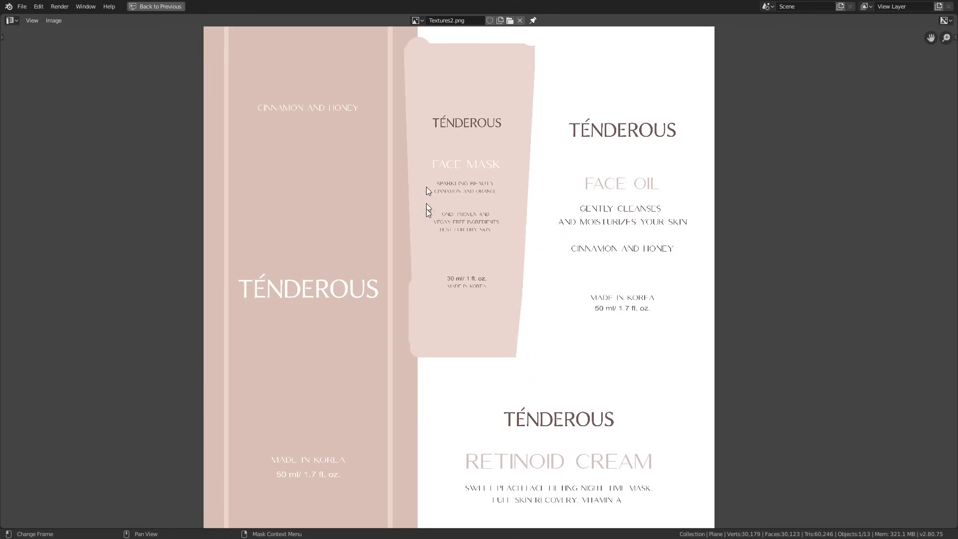
scroll(533, 199, "down", 1)
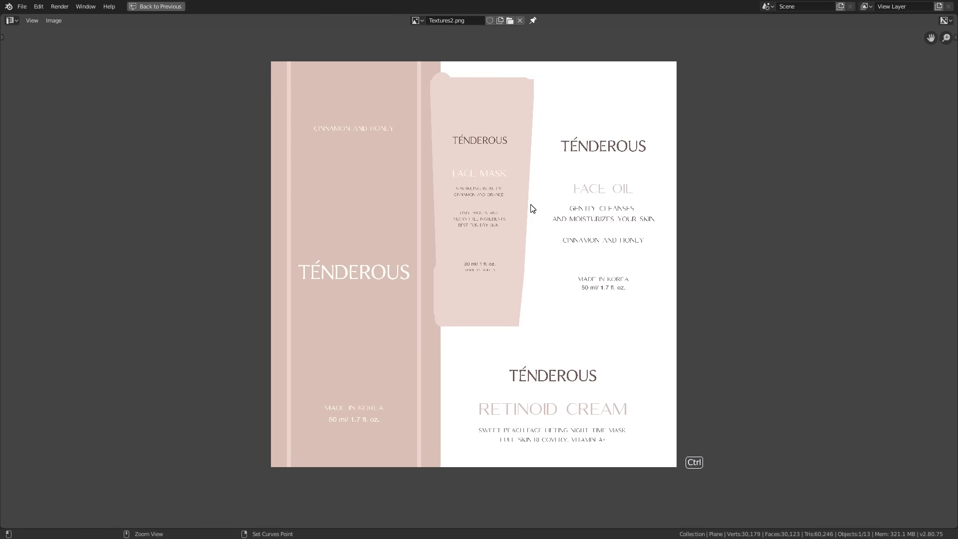
key("ctrl+space")
scroll(238, 186, "down", 1)
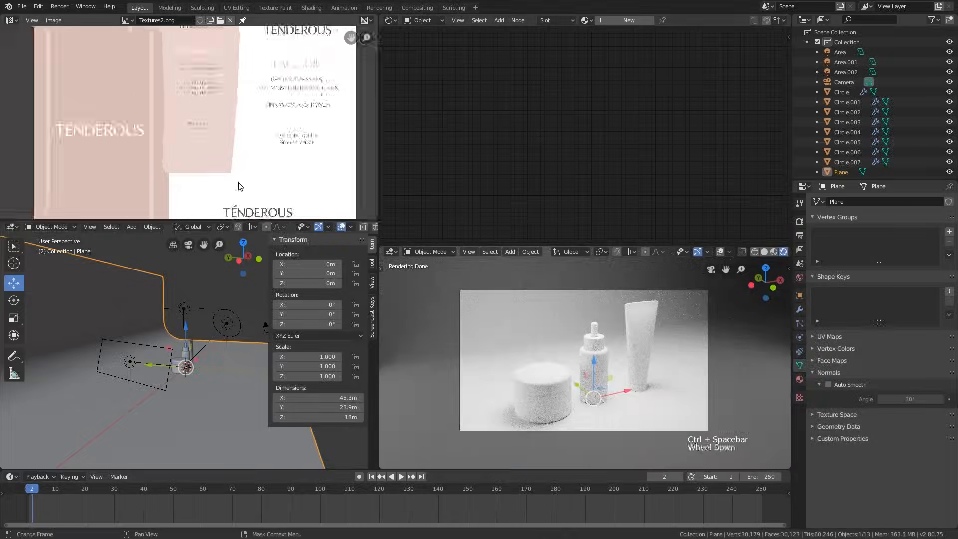
- Create a new material on the floor plane and name it floor
left_click(617, 21)
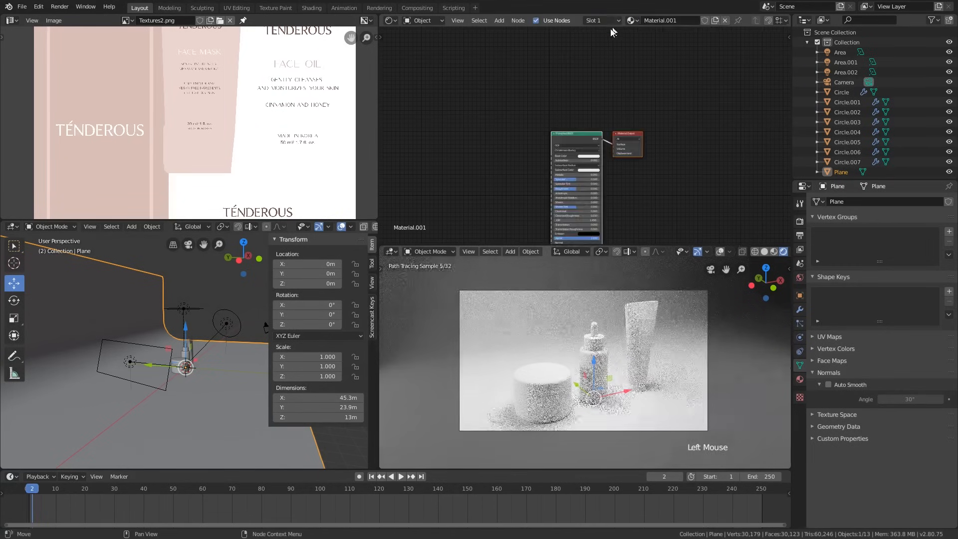
double_click(659, 23)
type("floor")
key("Return")
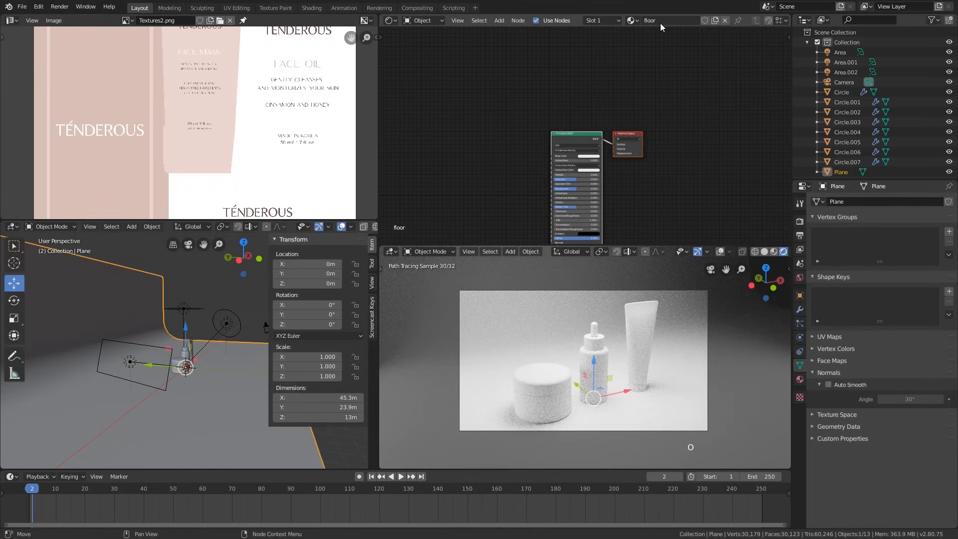
- Set the floor material's Base Color by sampling the light pink of the face mask label in the texture image
middle_click_drag(571, 180, 566, 149)
scroll(576, 168, "up", 3)
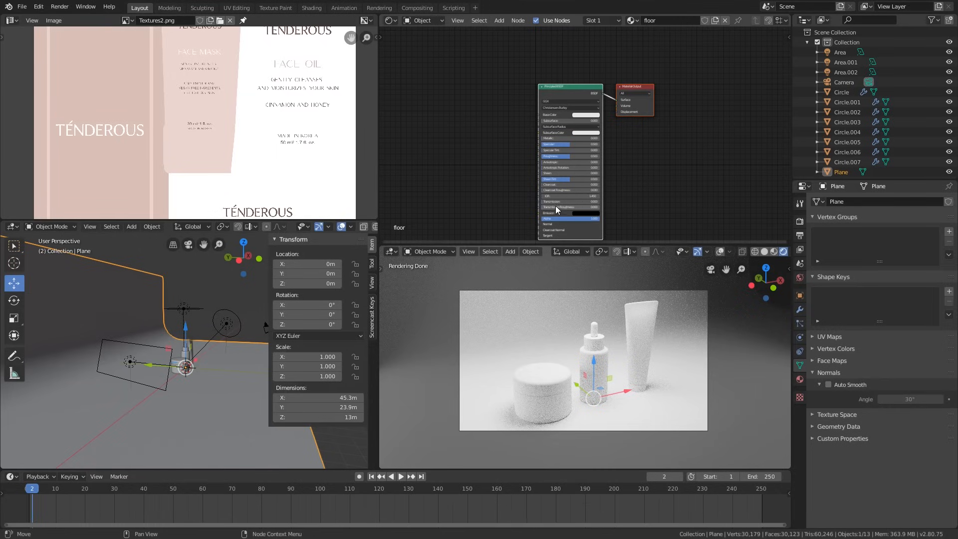
left_click(586, 115)
left_click(612, 95)
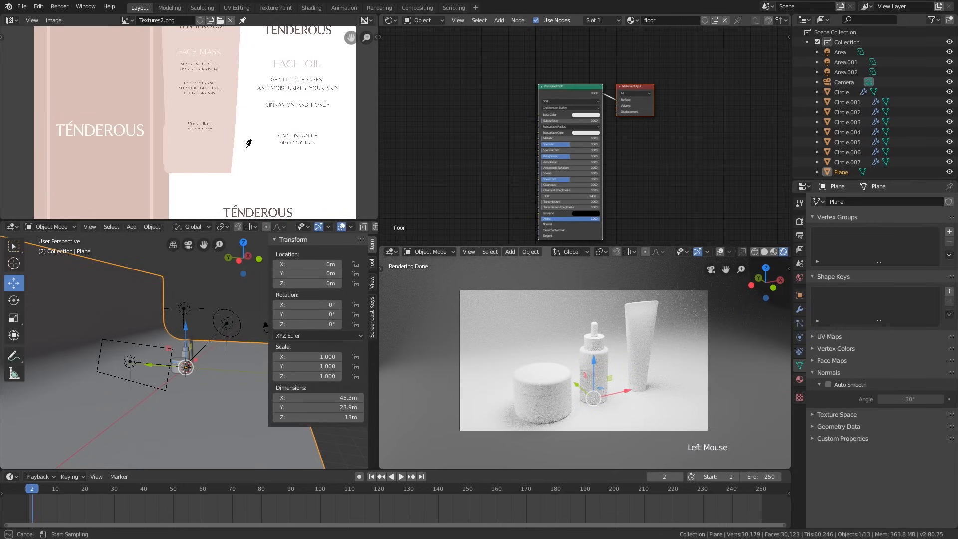
left_click(182, 163)
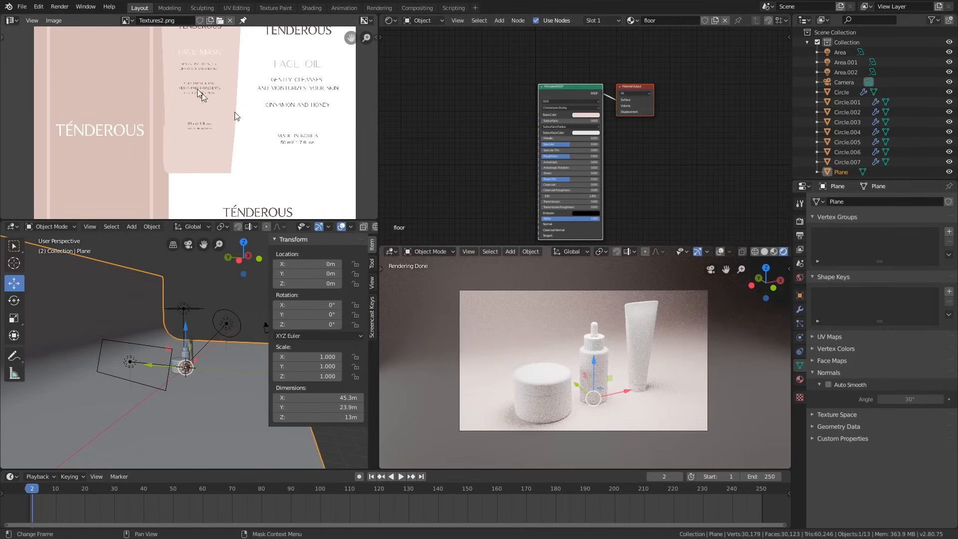
- Review the scene's Color Management settings, including the Look option, and the output settings
scroll(178, 115, "up", 5)
scroll(179, 115, "down", 2)
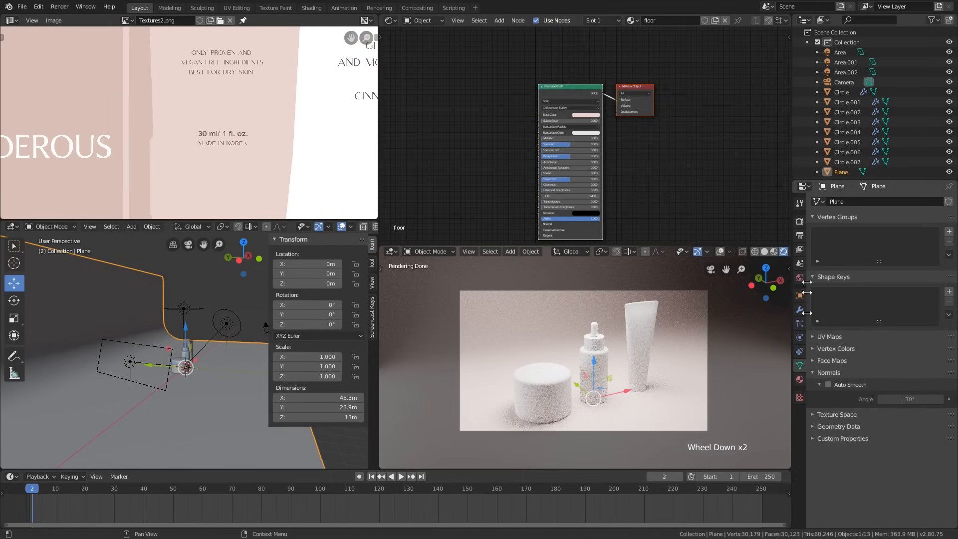
left_click(800, 221)
left_click(843, 414)
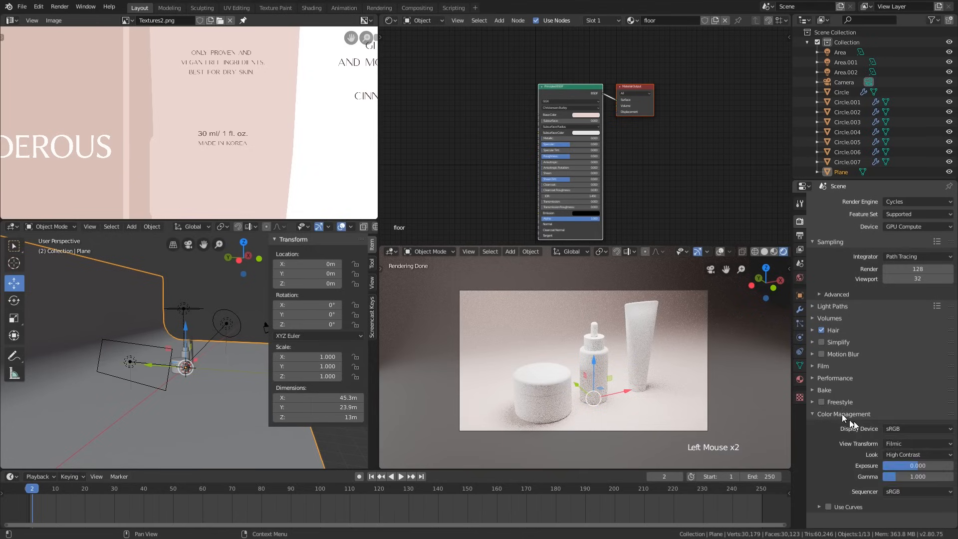
left_click(929, 456)
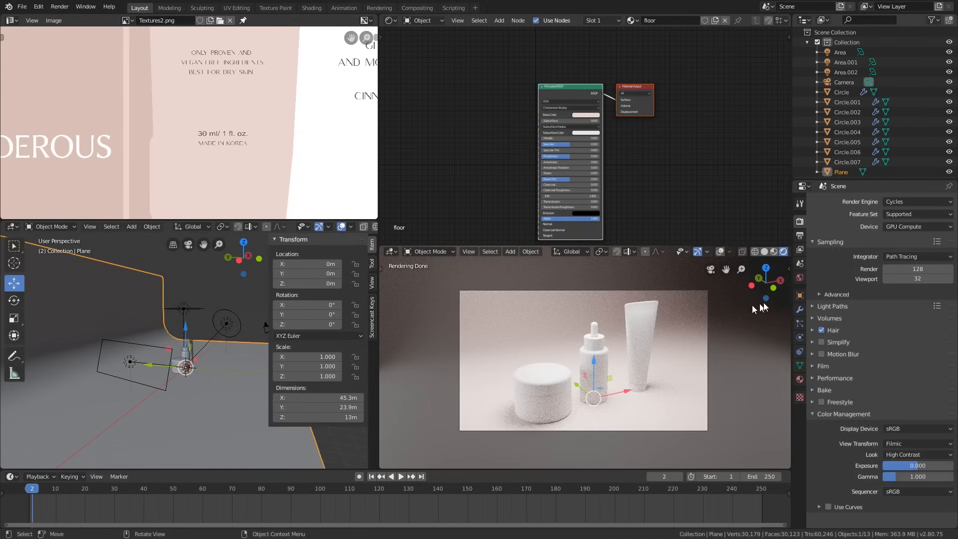
left_click(801, 236)
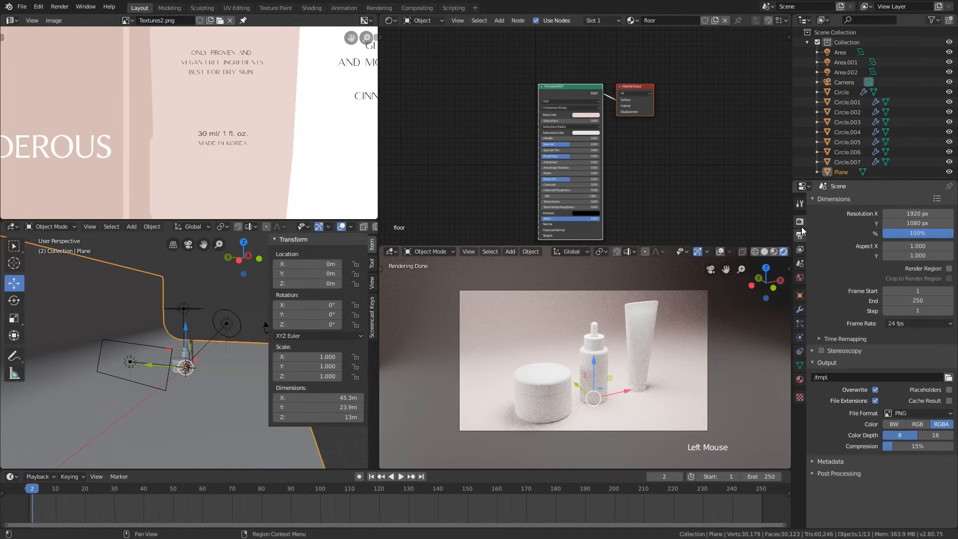
- Give the floor material a more saturated pink Base Color, Specular 0.2 and Roughness 0.9, and save the file
left_click(597, 117)
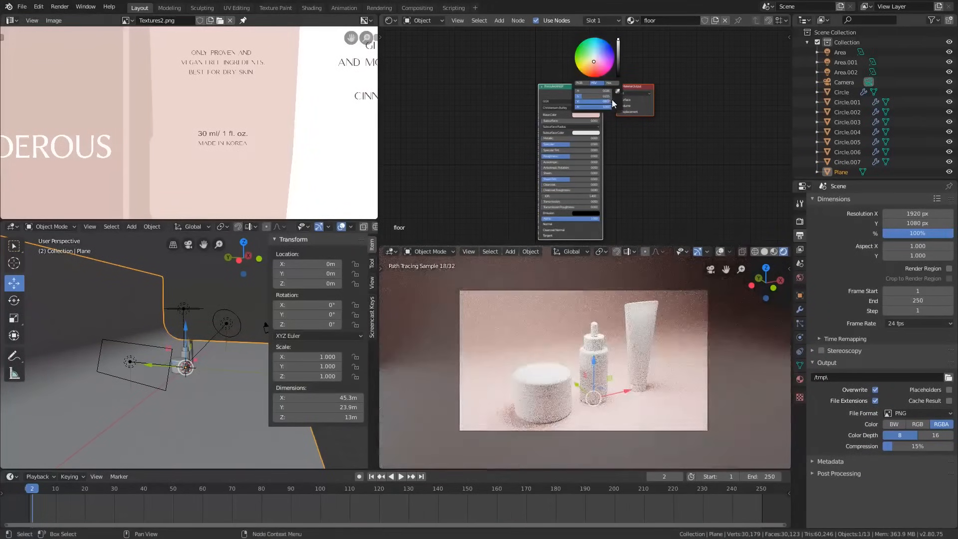
left_click_drag(587, 97, 607, 97, "shift")
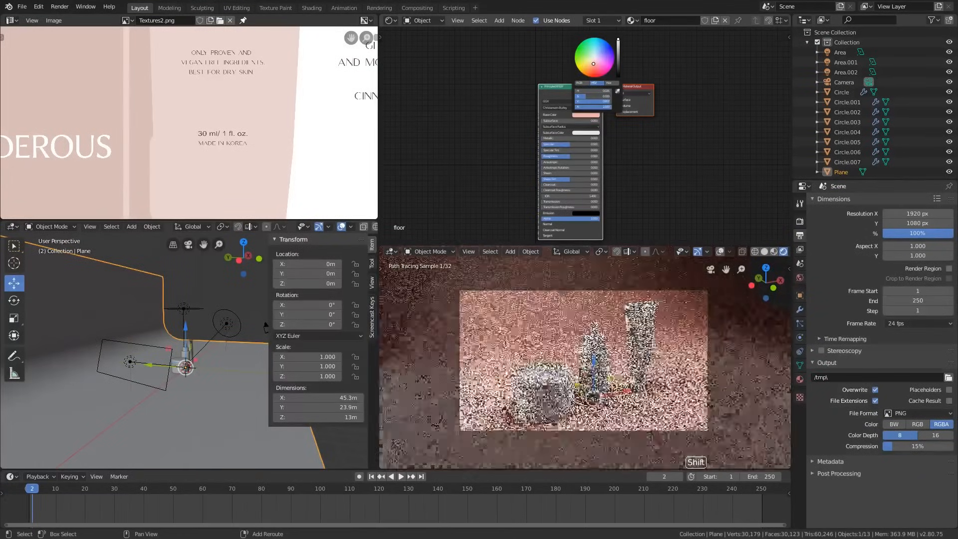
scroll(572, 185, "up", 6)
scroll(574, 299, "up", 1)
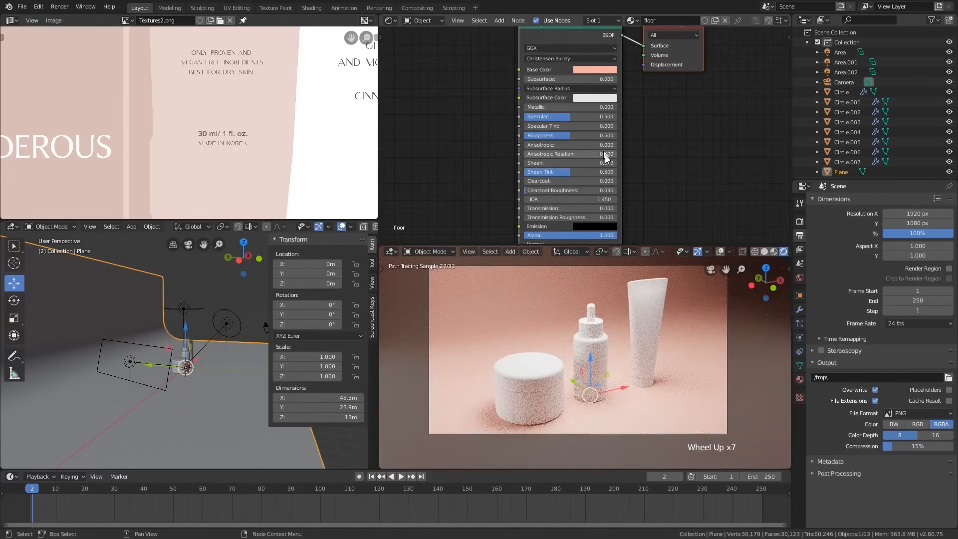
scroll(604, 156, "up", 1)
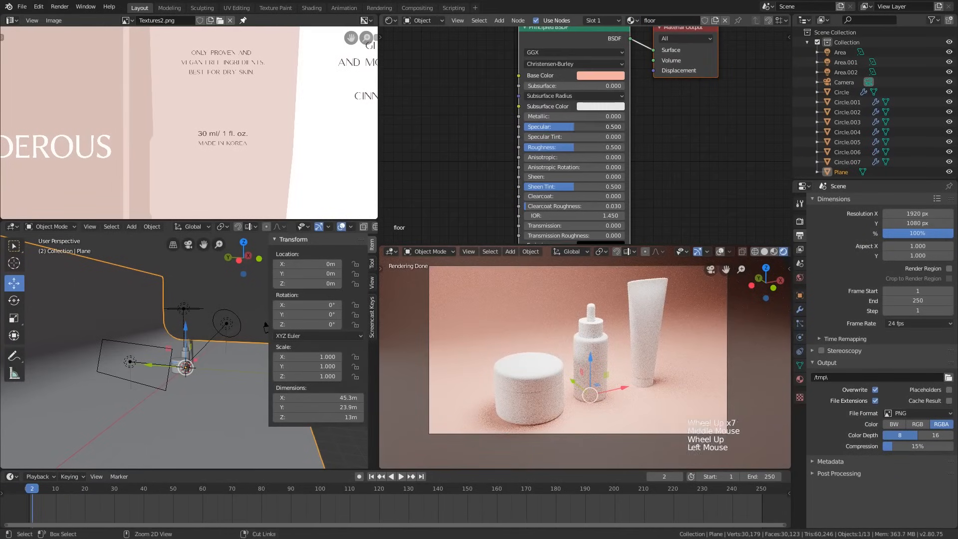
left_click_drag(594, 127, 643, 166, "ctrl")
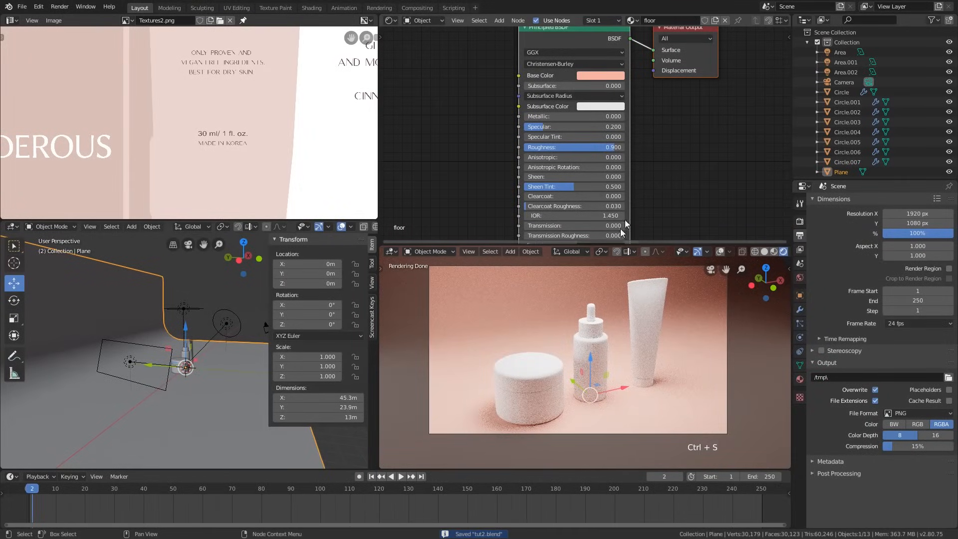
- Create a new material on the dropper bottle's body and name it glass
scroll(202, 358, "up", 7)
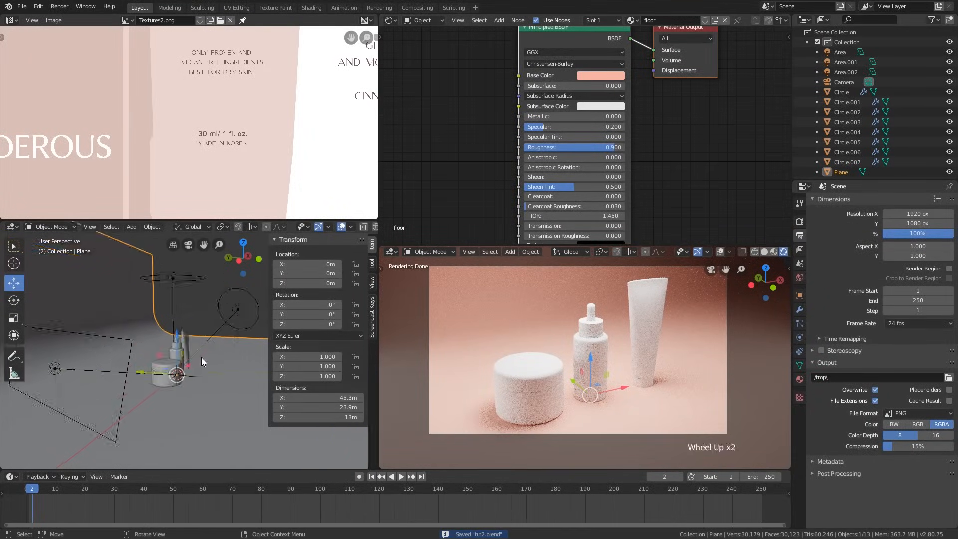
middle_click_drag(179, 379, 168, 302, "shift")
scroll(169, 303, "up", 2)
left_click(169, 268)
middle_click_drag(169, 268, 164, 331, "shift")
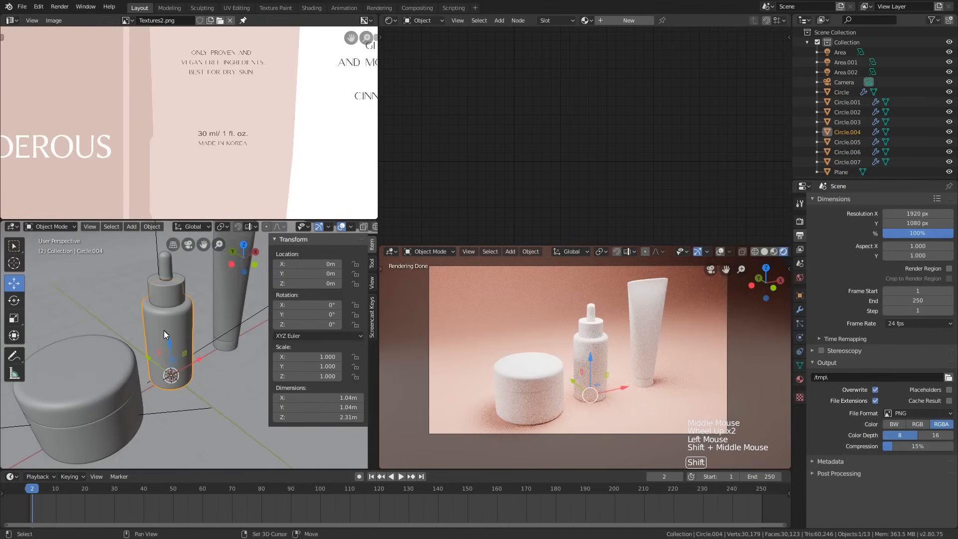
left_click(619, 19)
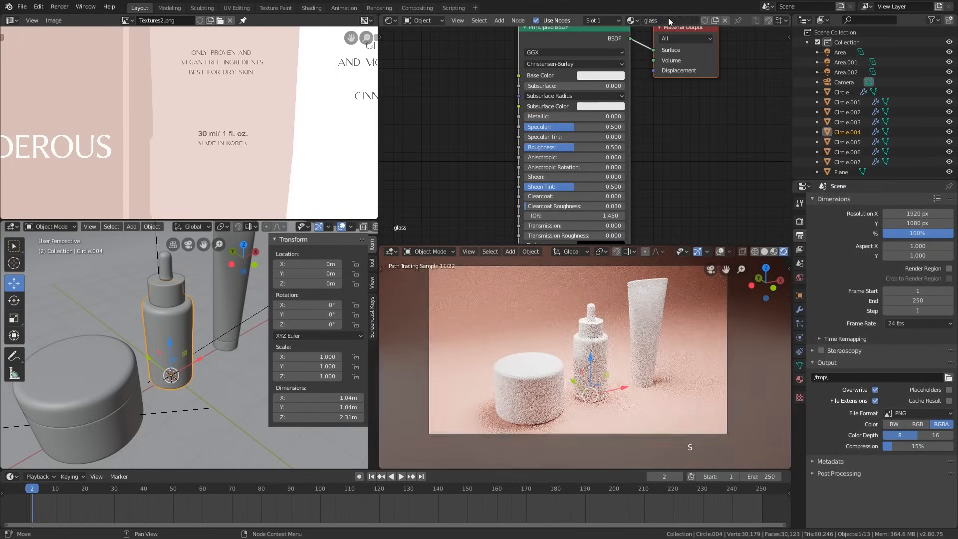
key("Return")
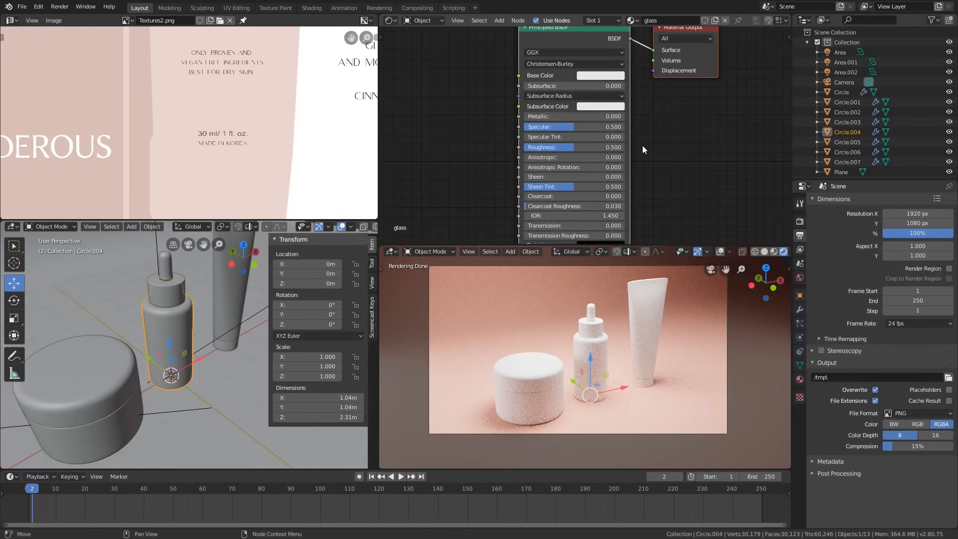
- Set the glass material's Transmission to 1.000
scroll(642, 145, "down", 1)
middle_click_drag(539, 222, 530, 181)
left_click_drag(533, 181, 619, 179)
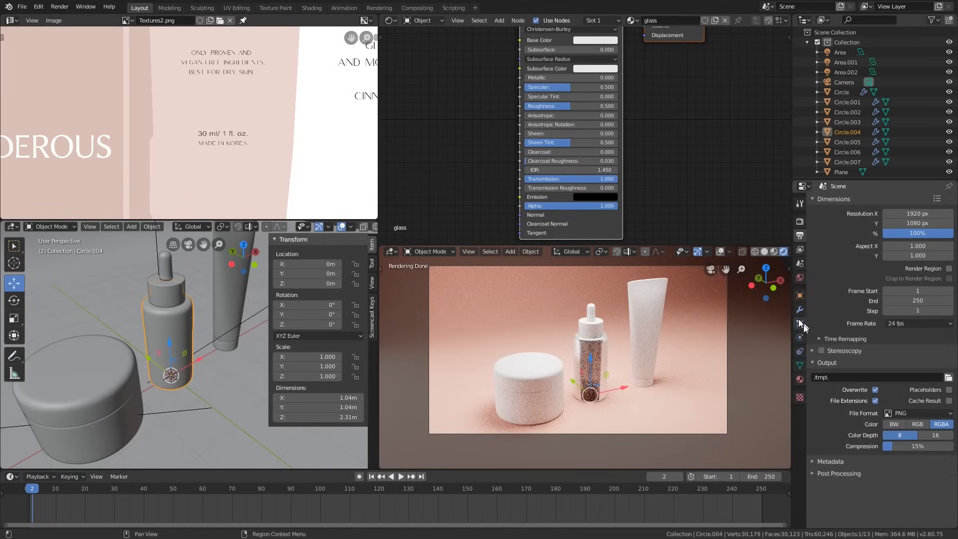
- Lower the alpha of the glass material's viewport display color so the bottle shows semi-transparent in the solid view
left_click(799, 379)
scroll(894, 381, "down", 10)
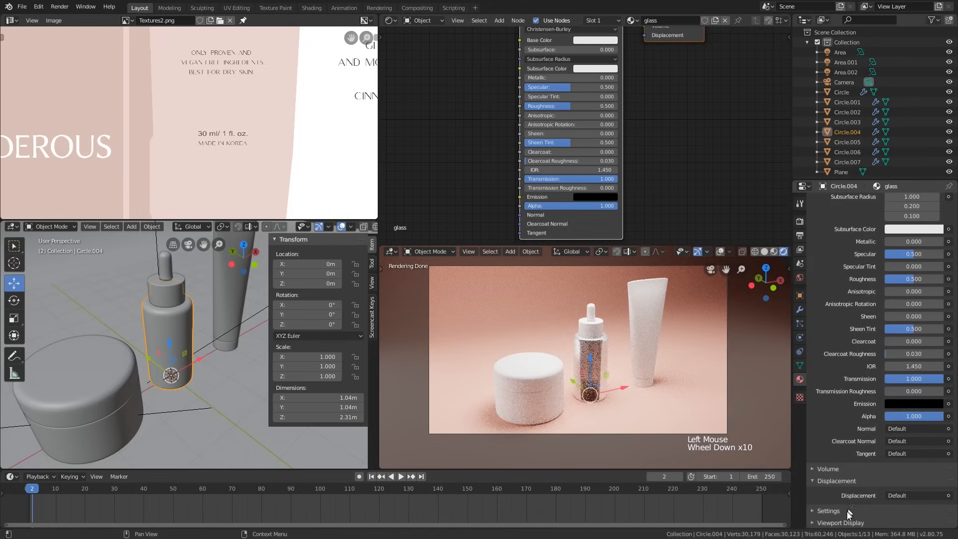
scroll(864, 499, "down", 4)
left_click(894, 499)
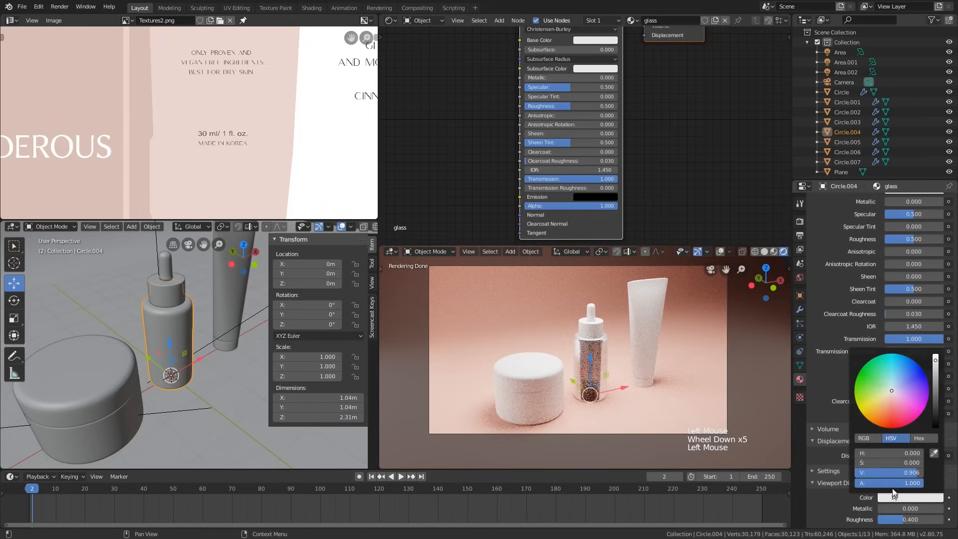
left_click_drag(910, 485, 882, 485)
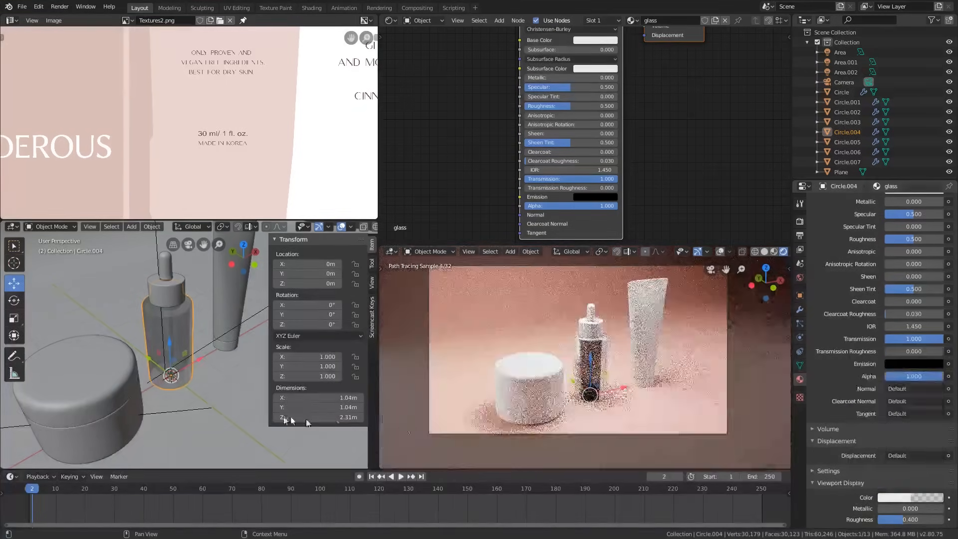
- Assign the existing glass material to the pipette tube inside the dropper bottle
scroll(150, 342, "up", 3)
middle_click_drag(199, 336, 172, 370, "shift")
scroll(196, 359, "up", 1)
double_click(195, 359)
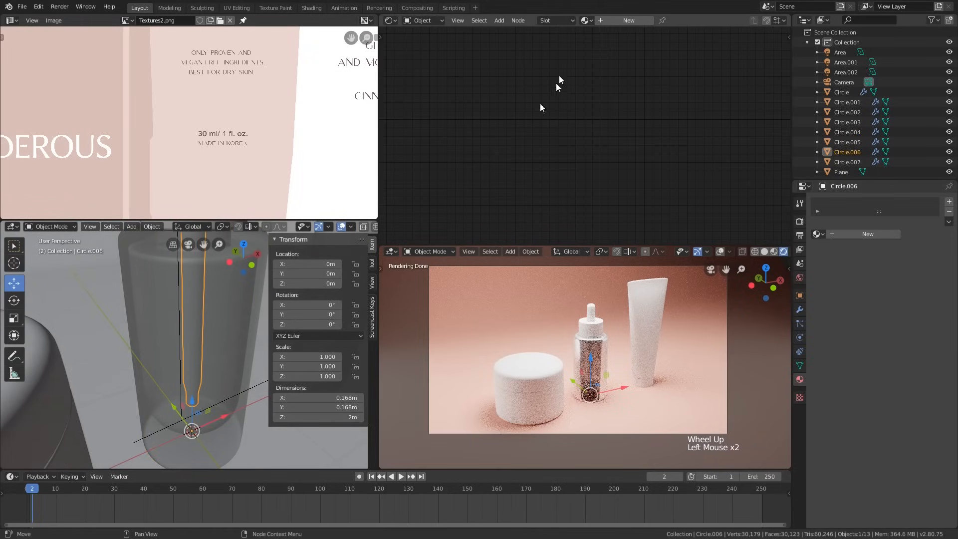
left_click(582, 21)
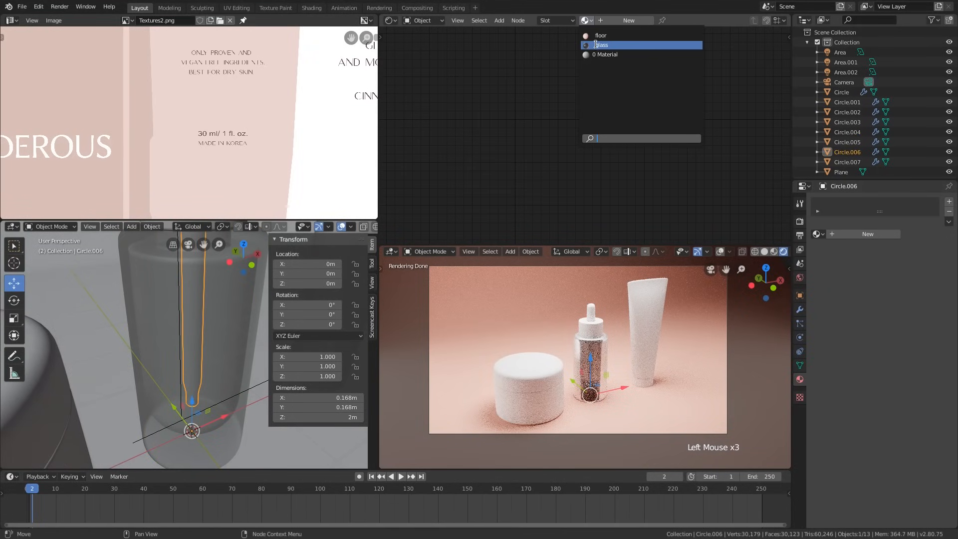
left_click(599, 45)
- Assign the existing glass material to the jar's body below the lid
scroll(216, 352, "down", 4)
middle_click_drag(217, 352, 235, 290, "shift")
scroll(174, 357, "down", 1)
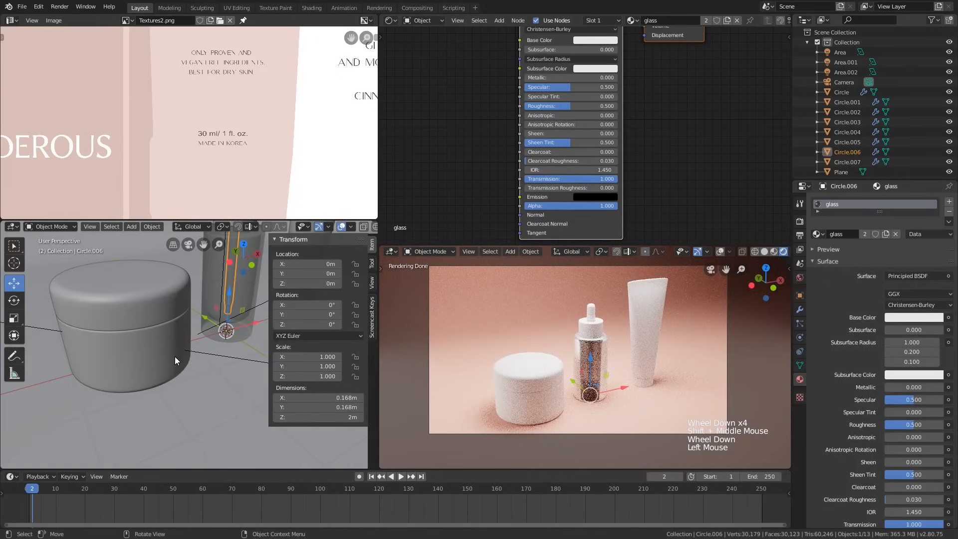
left_click(175, 356)
left_click(585, 21)
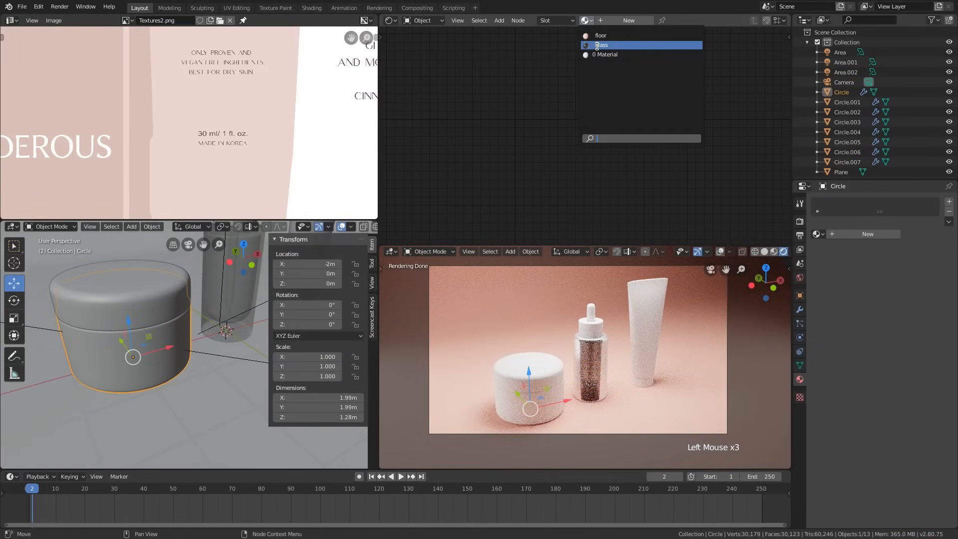
left_click(598, 45)
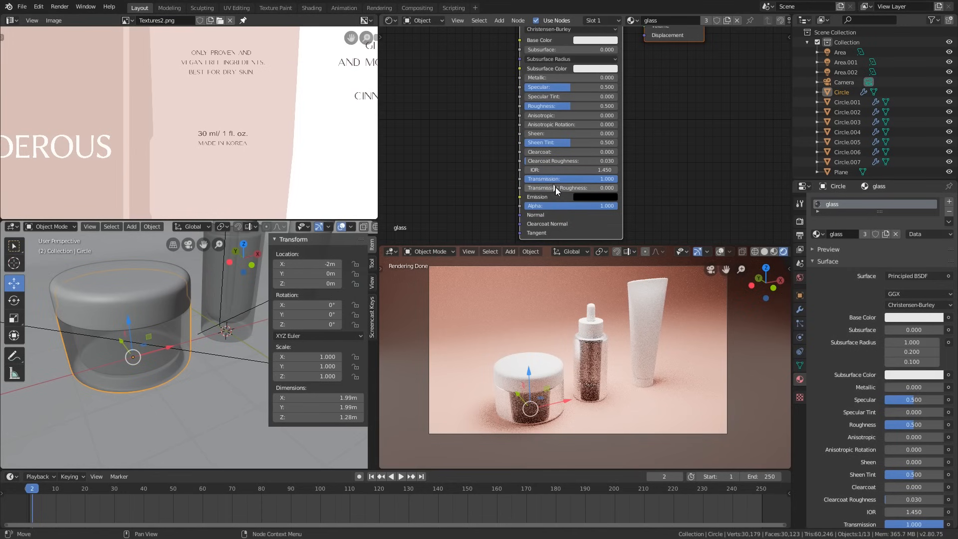
- Set the glass material's IOR to 1.300 and its Roughness to 0.800
scroll(582, 168, "up", 2)
mouse_move(585, 170)
left_mouse_down("shift")
mouse_move(553, 170)
mouse_move(595, 170)
left_mouse_up("shift")
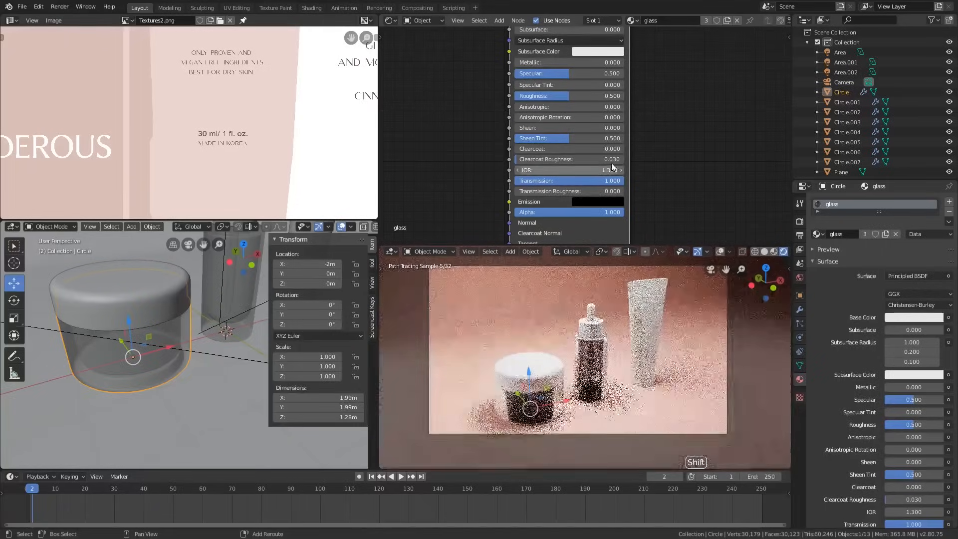
middle_click_drag(613, 166, 614, 180)
middle_click_drag(564, 98, 580, 103)
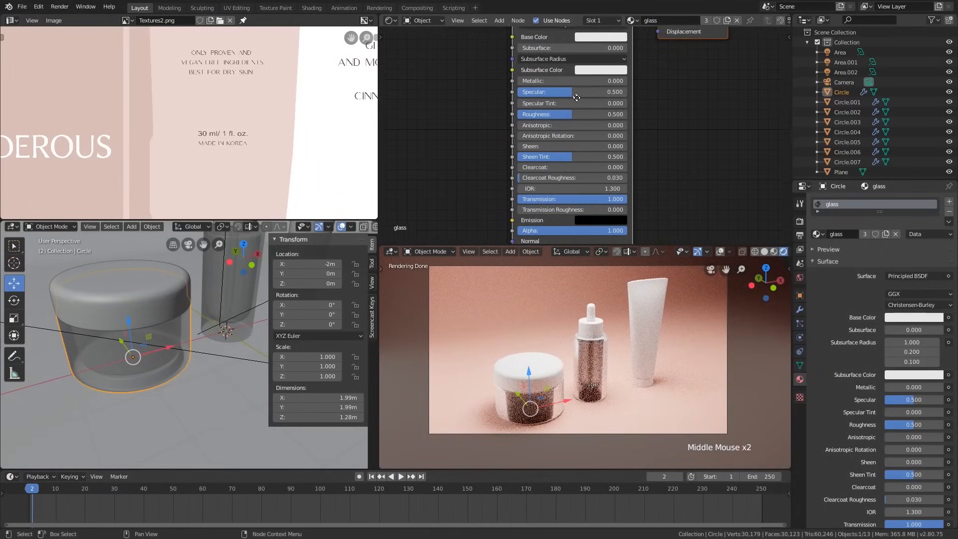
scroll(580, 102, "up", 2)
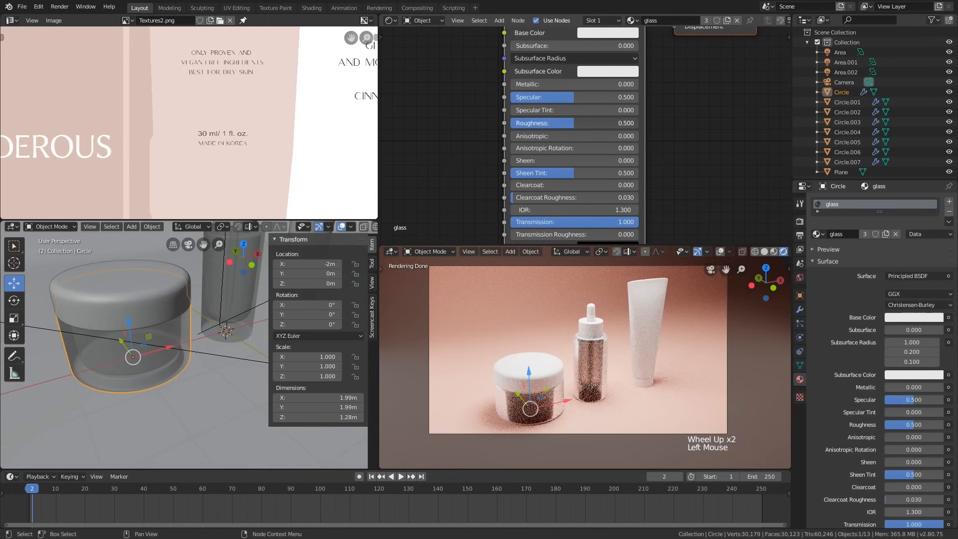
left_click_drag(575, 122, 613, 123, "ctrl")
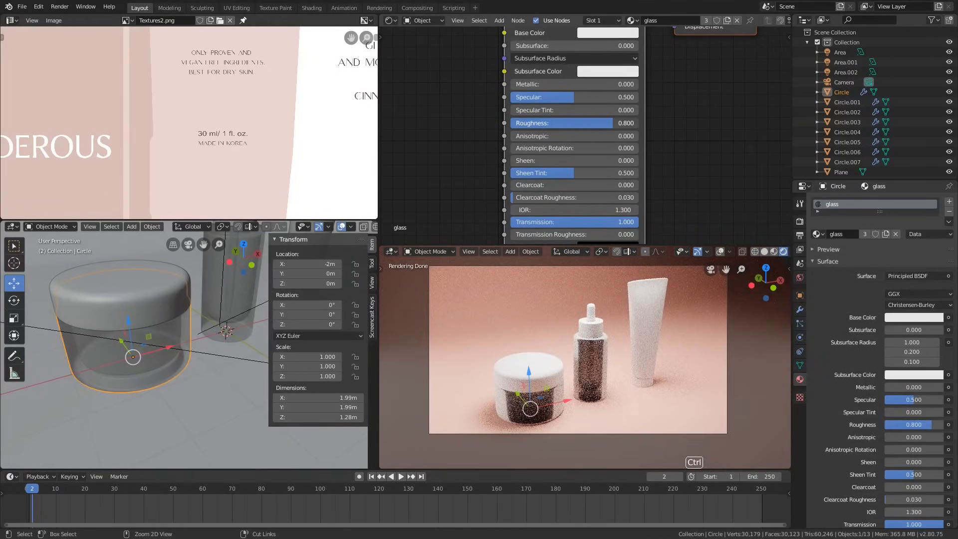
- Examine the glass jar and dropper bottle up close in the rendered preview and the solid view
scroll(600, 308, "down", 2)
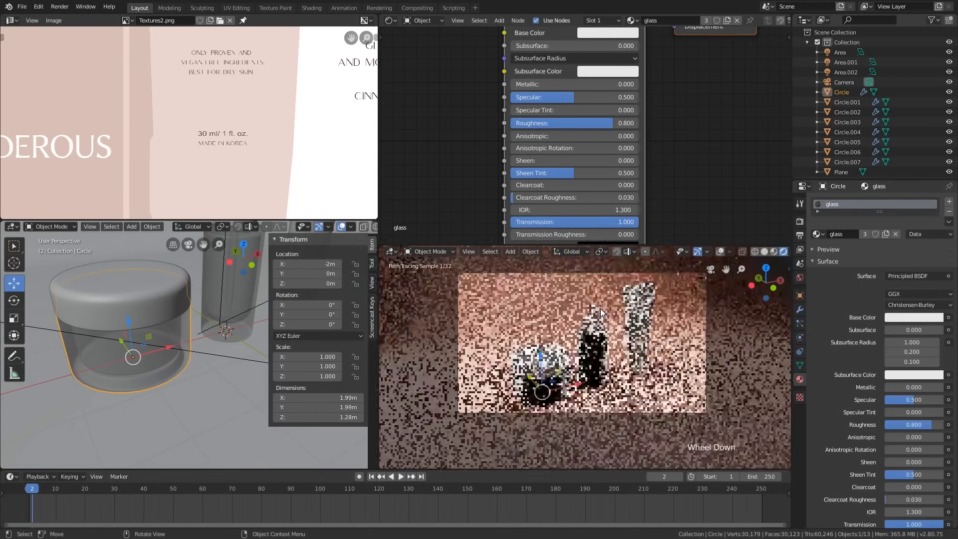
scroll(594, 330, "up", 4)
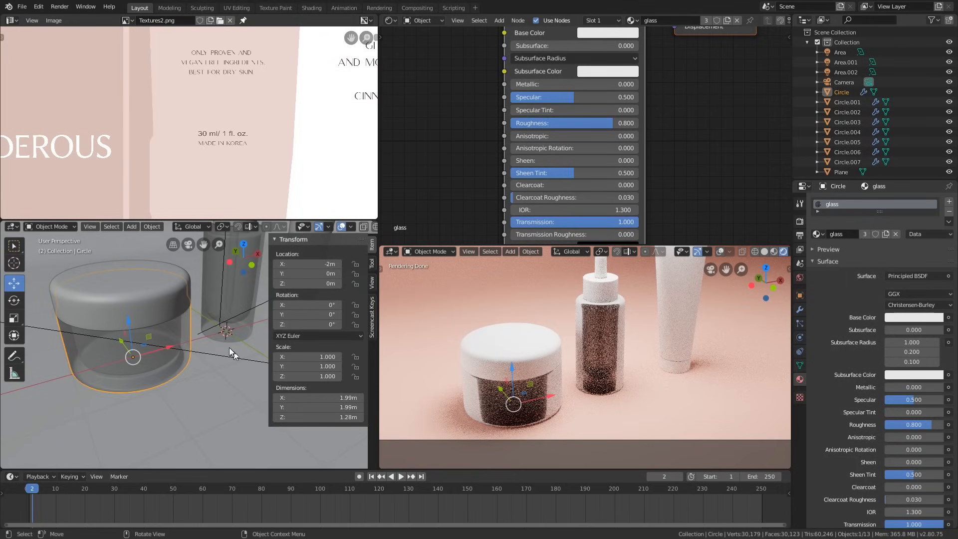
middle_click_drag(229, 347, 175, 348)
scroll(558, 350, "down", 2)
scroll(559, 351, "up", 2)
scroll(204, 362, "down", 2)
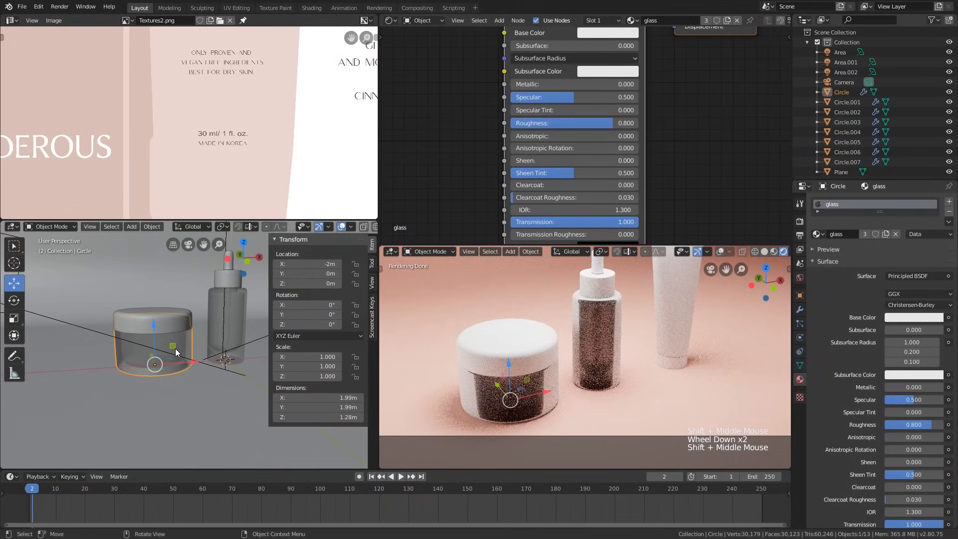
scroll(227, 325, "up", 2)
mouse_move(227, 325)
middle_mouse_down("shift")
mouse_move(207, 345)
mouse_move(216, 340)
middle_mouse_up("shift")
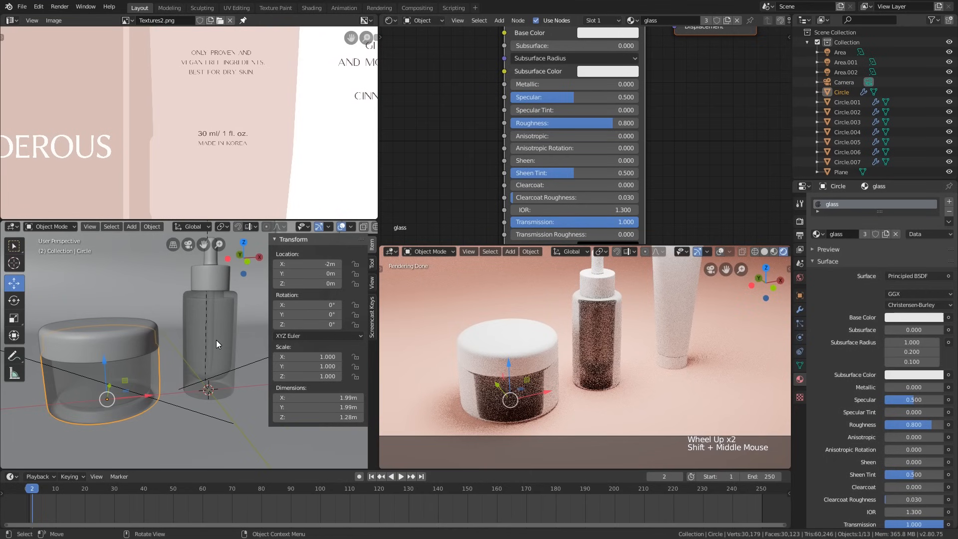
left_click(216, 341)
scroll(215, 337, "down", 1)
middle_click_drag(134, 366, 145, 382, "shift")
- Open the jar body's mesh for editing in face selection mode
left_click(156, 368)
key("Tab")
scroll(146, 383, "up", 2)
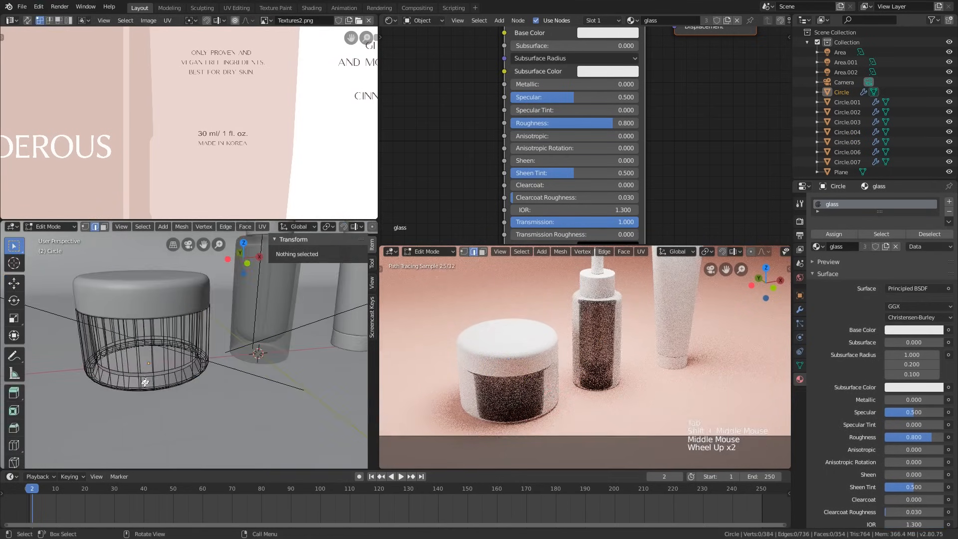
scroll(145, 382, "up", 1)
left_click(104, 227)
- Select the flat inner floor face of the jar with X-ray shading on, and view it from the front
left_click(143, 354)
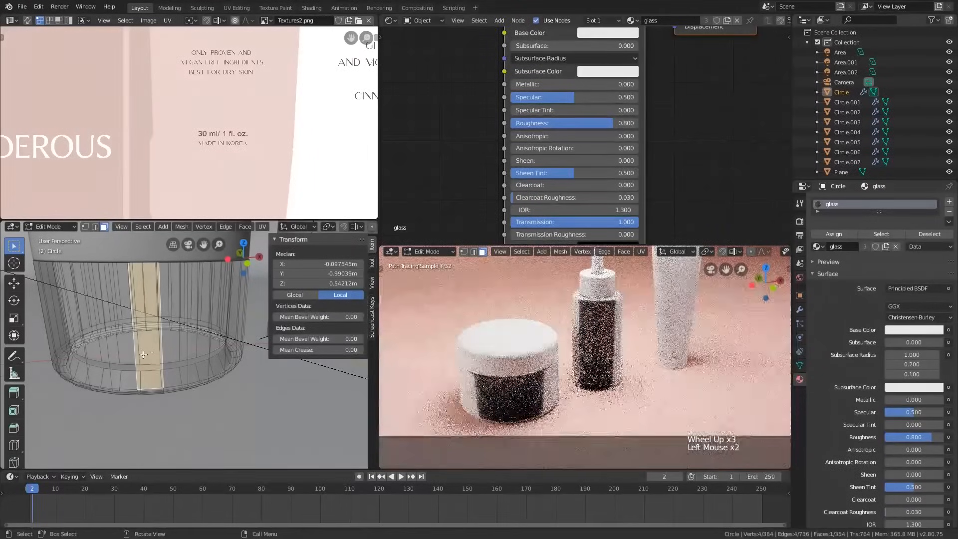
left_click(145, 355)
key("alt+z")
left_click(150, 356)
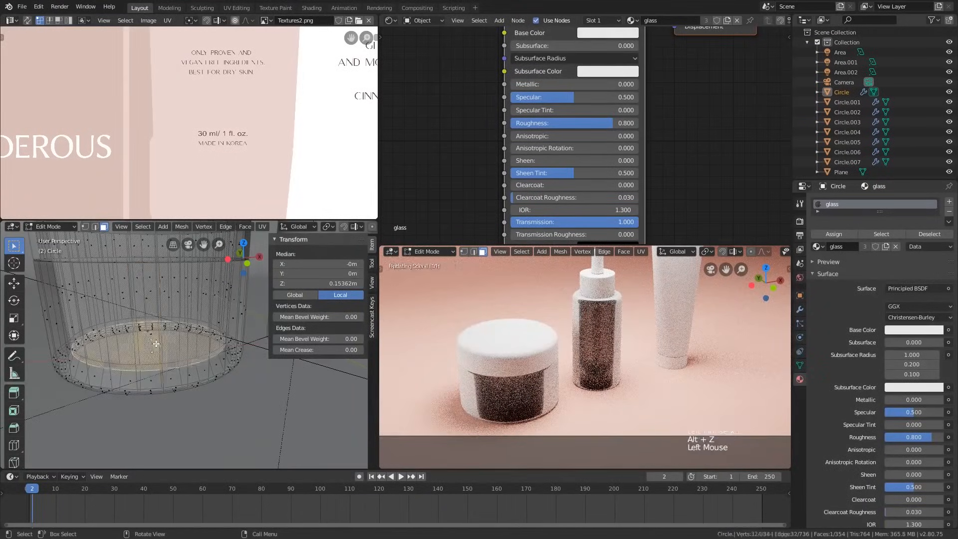
mouse_move(150, 339)
middle_mouse_down()
mouse_move(184, 324)
mouse_move(149, 347)
mouse_move(156, 339)
middle_mouse_up()
left_click(159, 334)
scroll(150, 341, "up", 1)
scroll(150, 347, "down", 2)
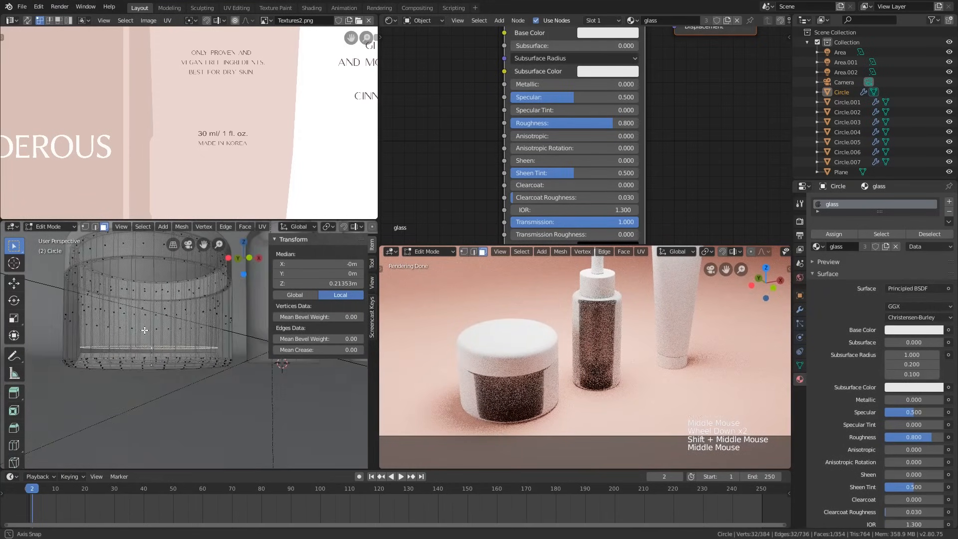
scroll(156, 339, "up", 1)
key("KP_1")
scroll(294, 355, "down", 1)
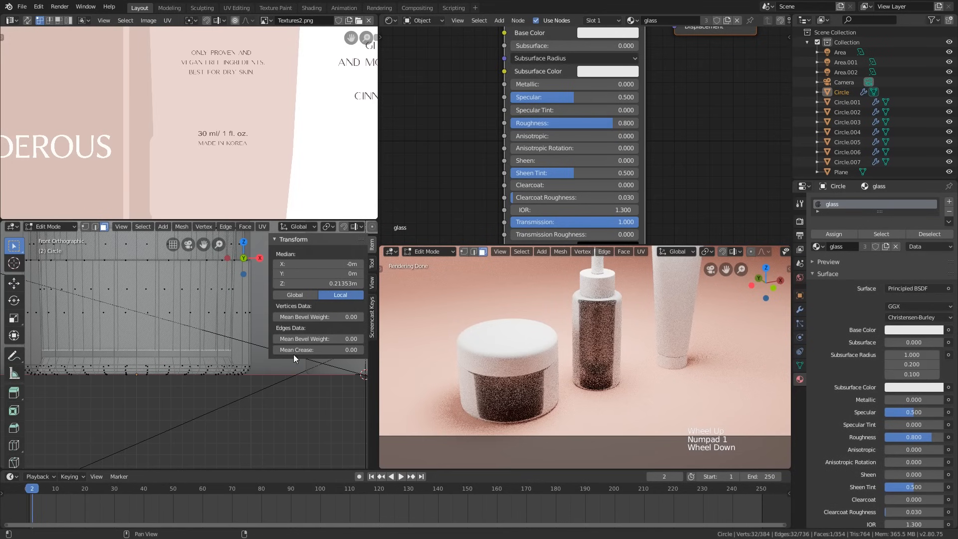
middle_click_drag(293, 354, 248, 379, "shift")
scroll(248, 379, "up", 1)
key("ctrl+b")
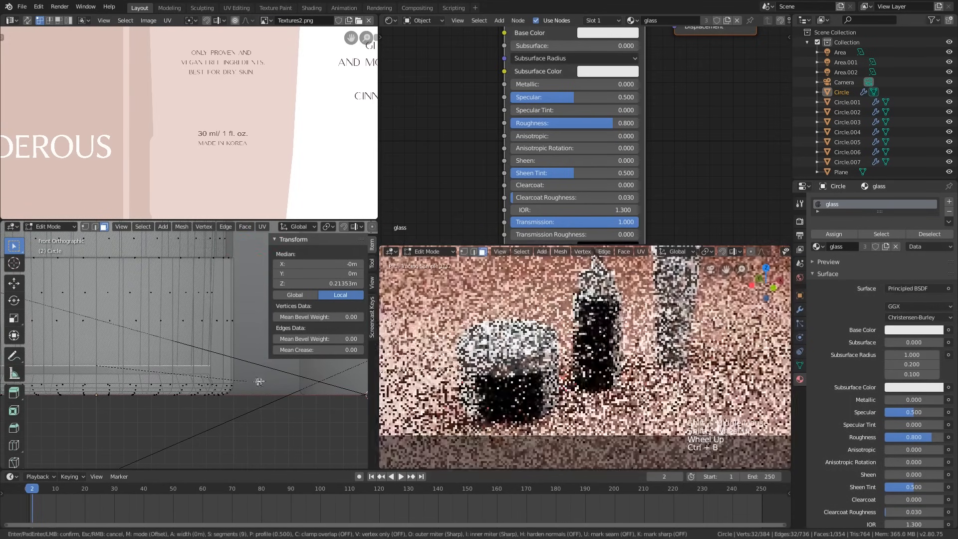
key("shift")
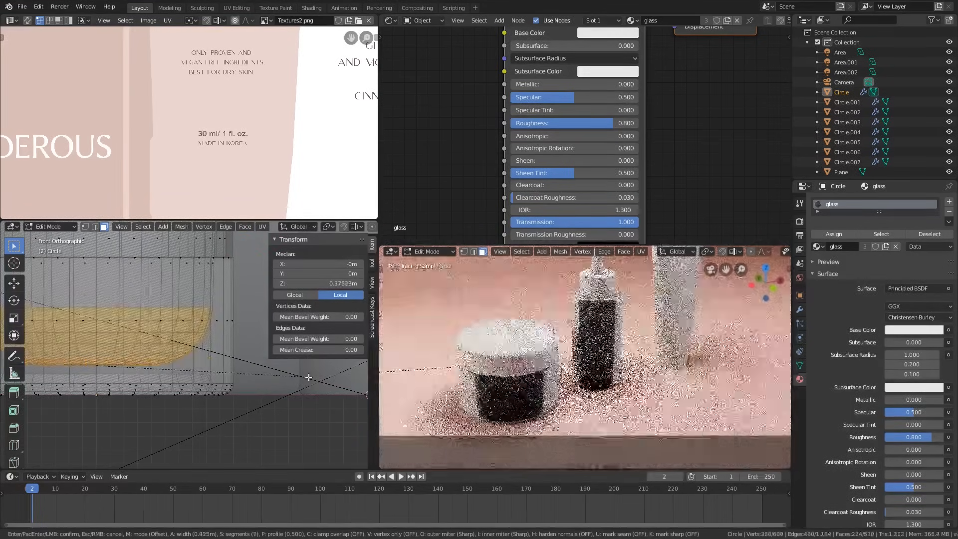
right_click(129, 370)
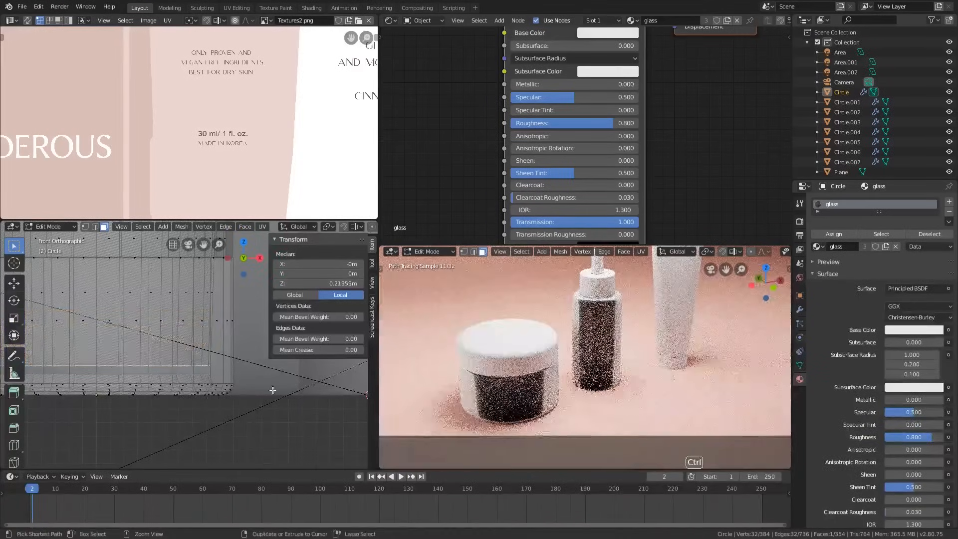
- Bevel the edge of the jar's inner floor with 5 segments and a width of 0.163 m, and leave mesh editing
key("ctrl+b")
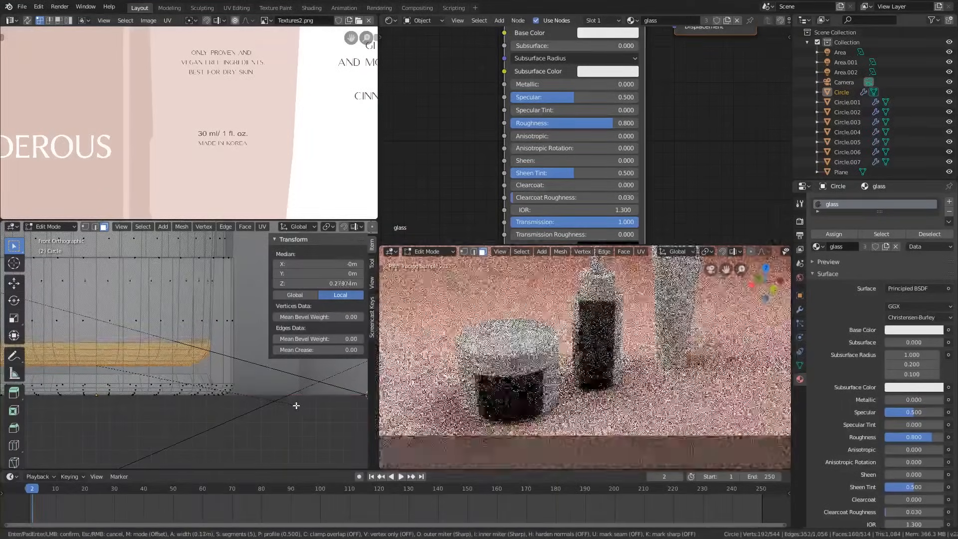
left_click(295, 405)
middle_click_drag(236, 401, 241, 375, "shift")
mouse_move(241, 375)
middle_mouse_down()
mouse_move(257, 374)
mouse_move(235, 393)
middle_mouse_up()
key("KP_Decimal")
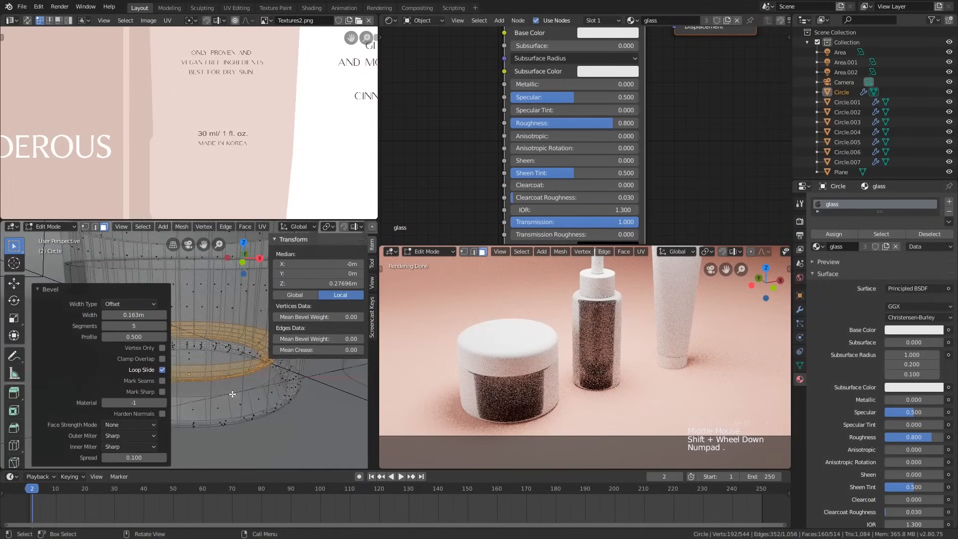
middle_click_drag(208, 349, 207, 346, "shift")
middle_click_drag(208, 346, 212, 354)
scroll(212, 354, "down", 2)
scroll(212, 355, "up", 1)
key("Tab")
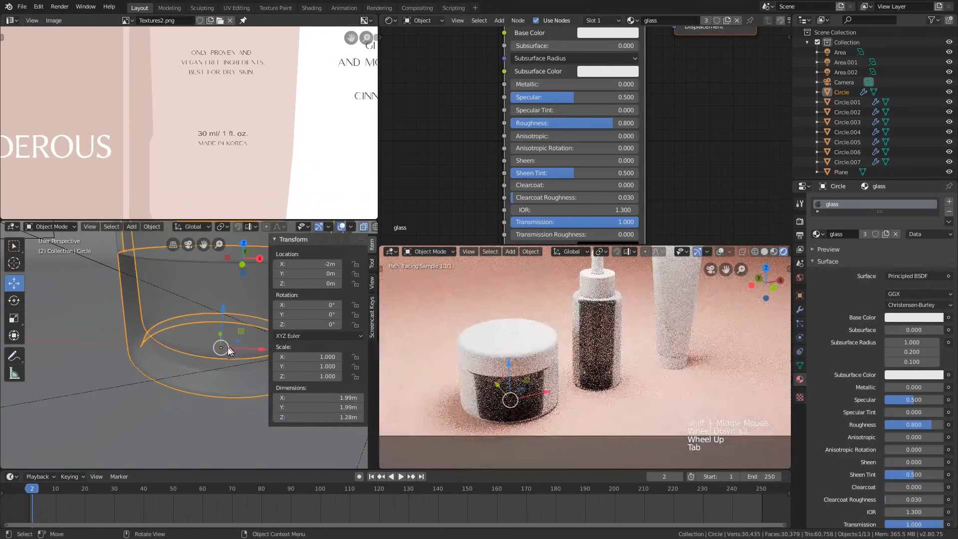
- In the jar body's mesh, select the inner floor face and grow the selection to cover the whole inner cavity
key("Tab")
scroll(225, 342, "up", 1)
left_click(222, 334)
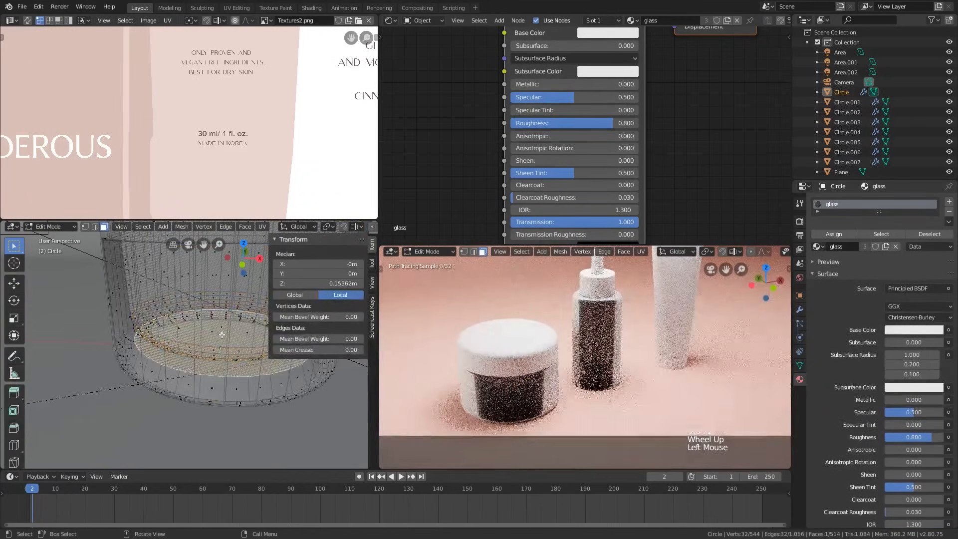
left_click(194, 351)
left_click(195, 351)
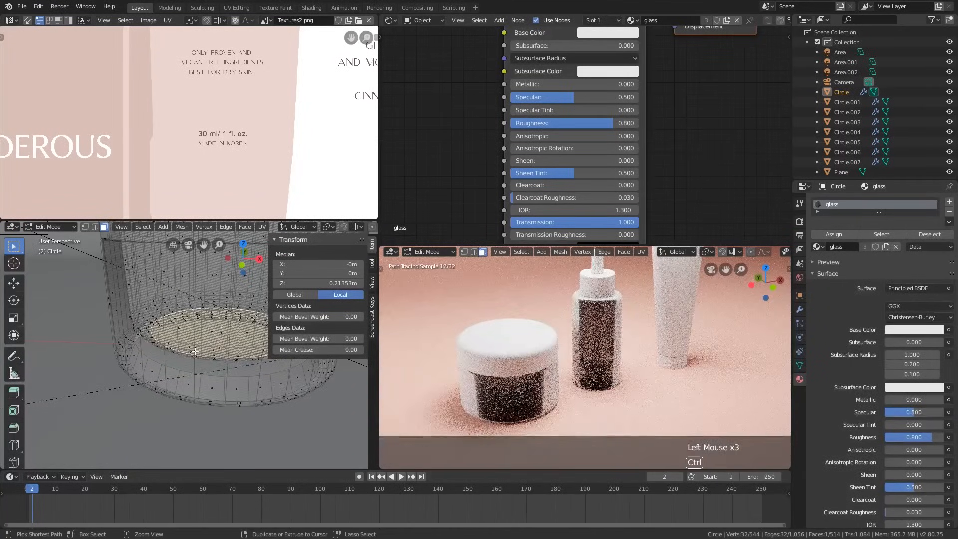
key("ctrl+KP_Add")
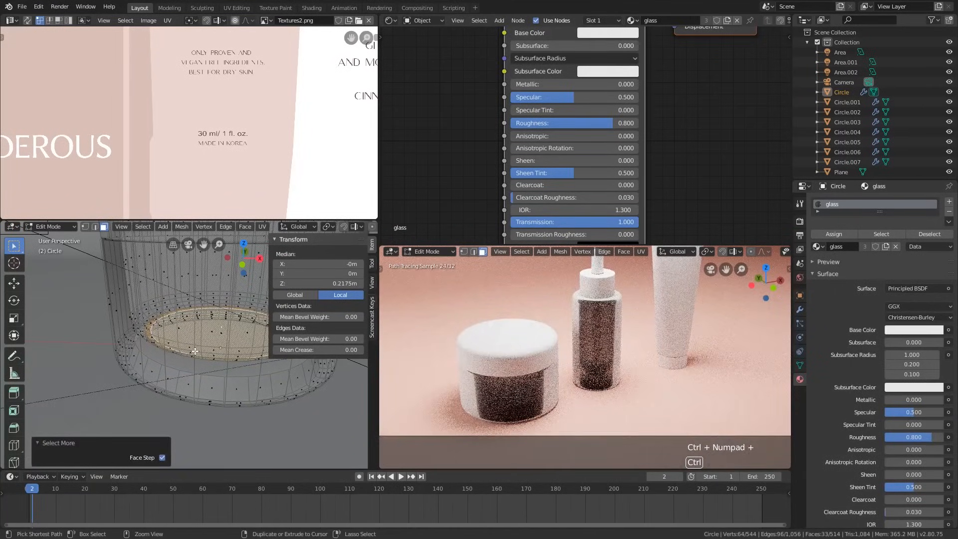
key("ctrl+KP_Add")
key("ctrl+KP_Add")
key("ctrl+KP_Add")
key("ctrl+KP_Add")
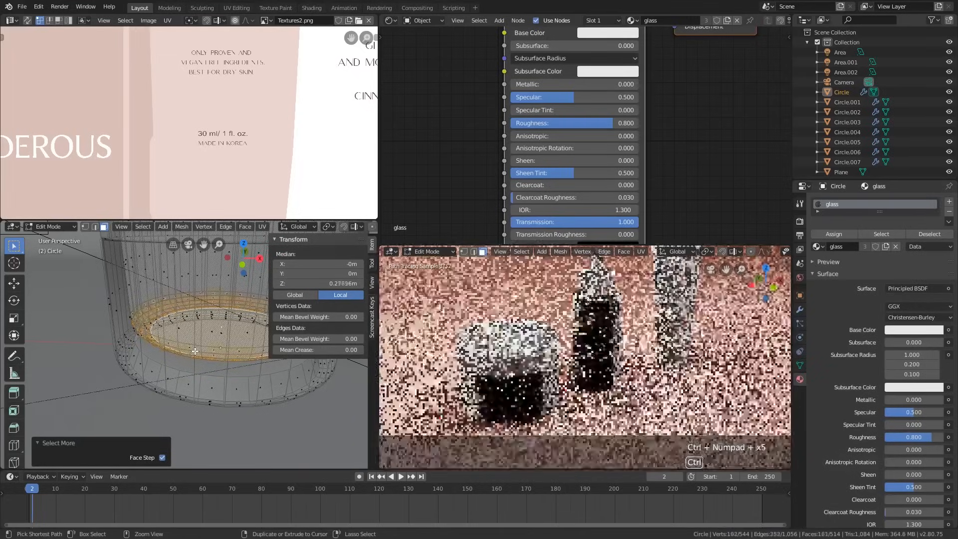
key("ctrl+KP_Add")
middle_click_drag(195, 351, 150, 362, "shift")
scroll(181, 376, "down", 2)
key("alt+z")
scroll(150, 362, "down", 2)
scroll(163, 355, "up", 1)
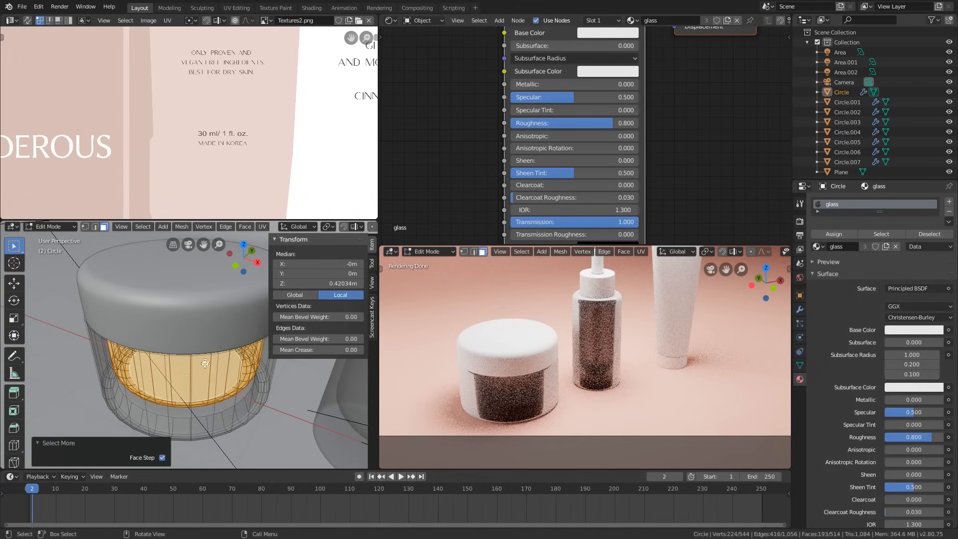
middle_click_drag(205, 363, 219, 337)
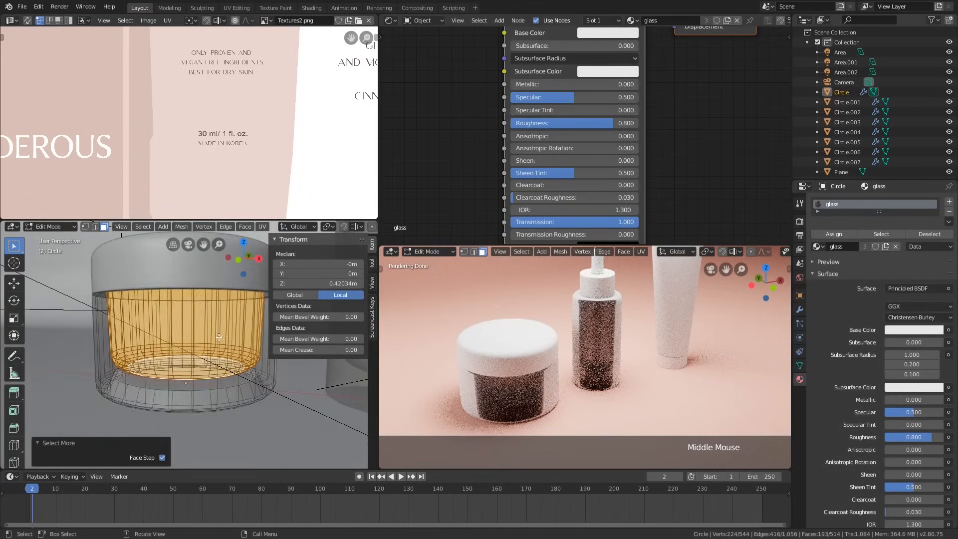
- Duplicate the selected inner faces in place, separate the copy into its own object, and leave mesh editing
key("shift+d")
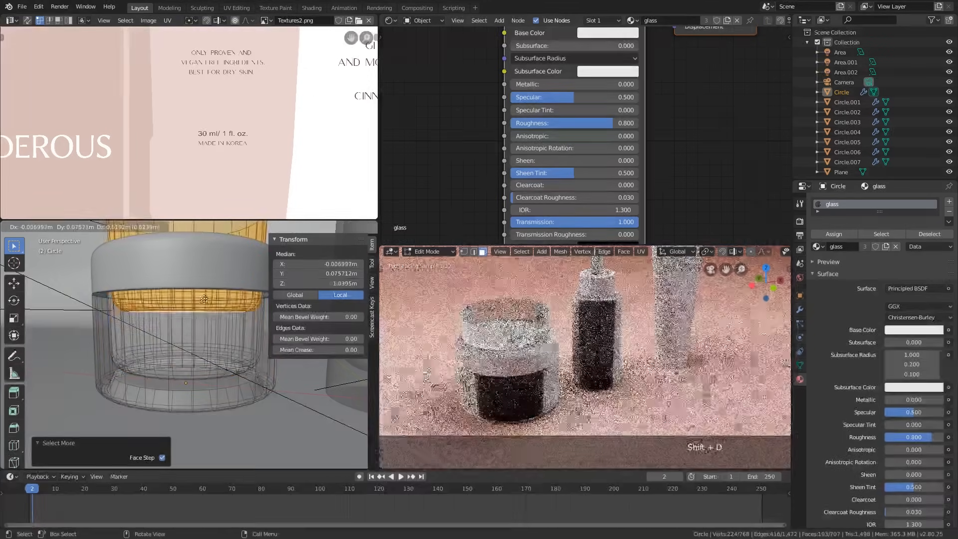
key("p")
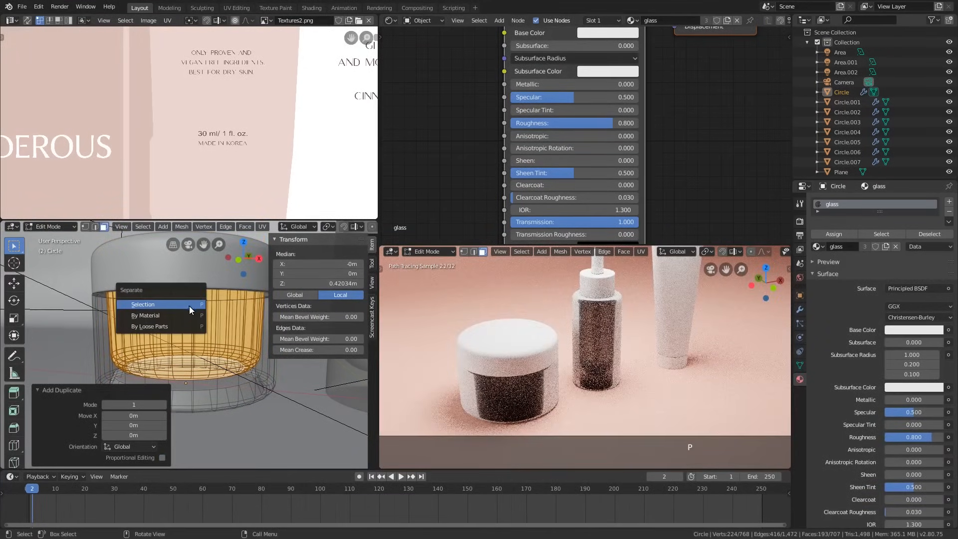
left_click(190, 306)
key("Tab")
- Select the separated inner shell inside the jar
left_click(223, 328)
left_click(222, 329)
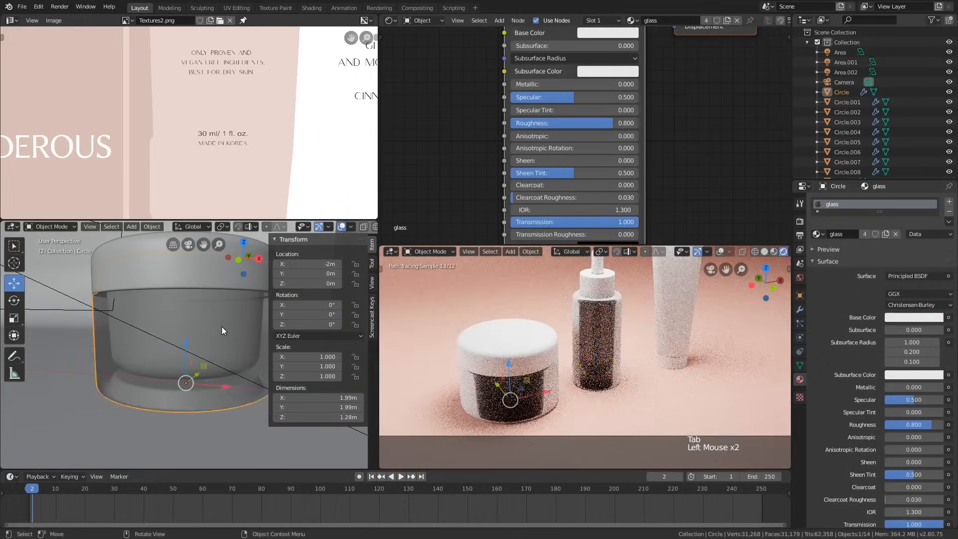
left_click(223, 330)
left_click(223, 329)
left_click(223, 327)
key("alt+z")
key("alt+z")
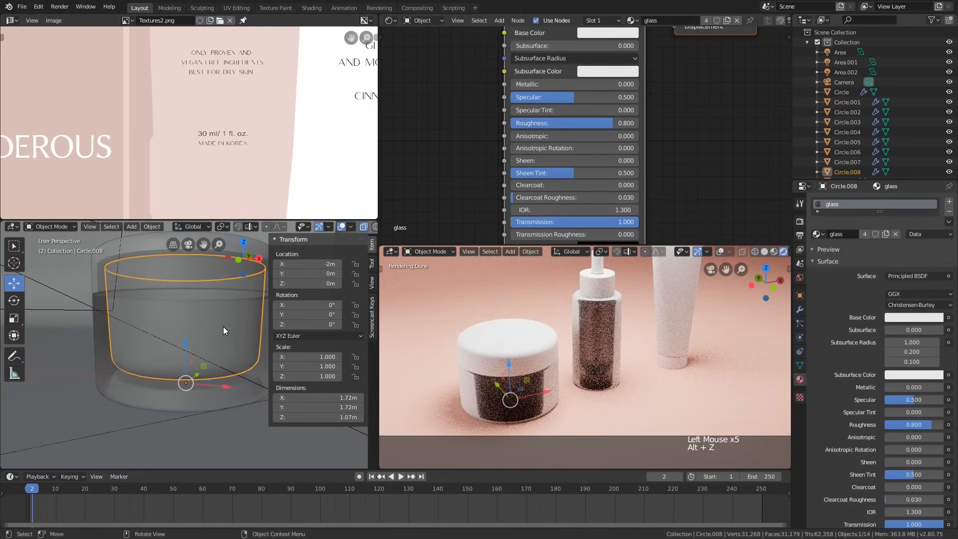
- In front view, add a loop cut around the inner shell's wall just below the lid, at a height of about 0.93 m
middle_click_drag(223, 328, 200, 355)
key("KP_1")
key("Tab")
scroll(224, 343, "down", 2)
key("alt+z")
scroll(284, 347, "up", 1)
key("ctrl+r")
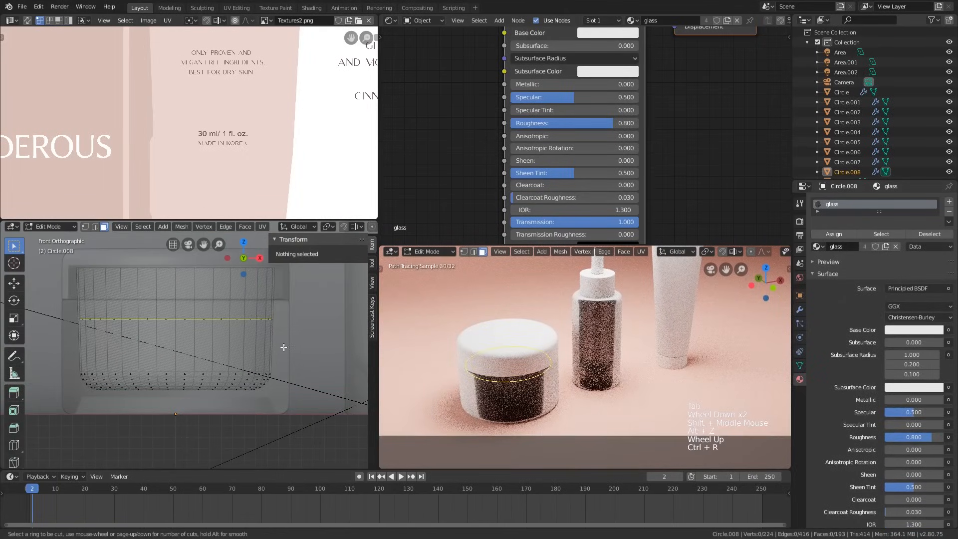
left_click(276, 345)
left_click(117, 265)
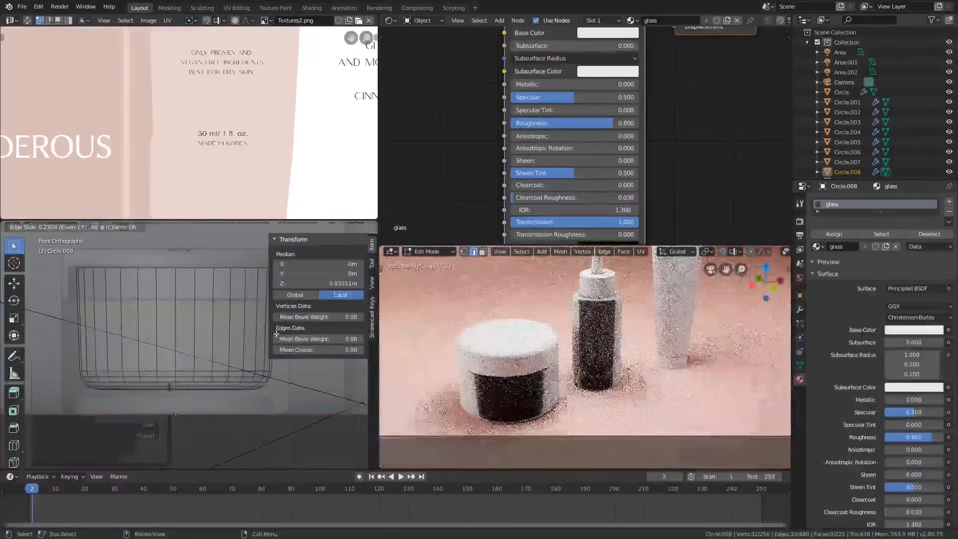
- Delete the vertices of the inner shell's top rim, above the new loop cut
key("1")
left_click(115, 268, "alt")
key("x")
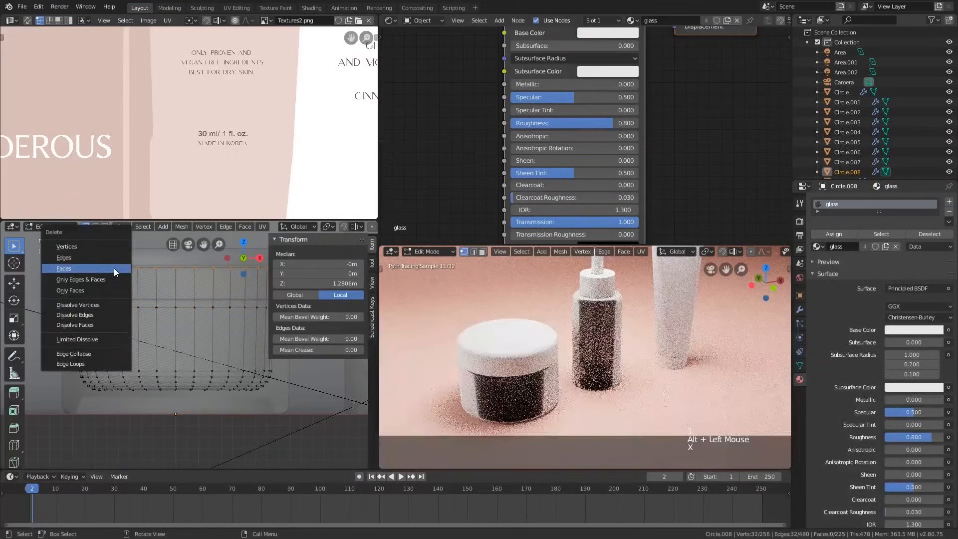
left_click(116, 247)
- Select the inner shell's upper edge loop, fill the opening with a face, and leave mesh editing
left_click(160, 314, "alt")
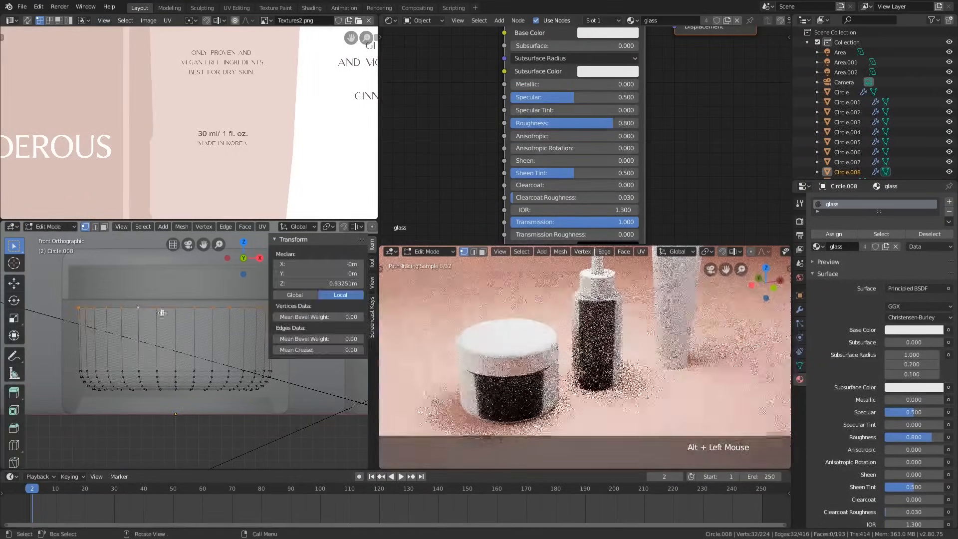
middle_click_drag(159, 315, 172, 366)
key("Tab")
scroll(184, 345, "up", 2)
key("alt+z")
scroll(175, 335, "down", 2)
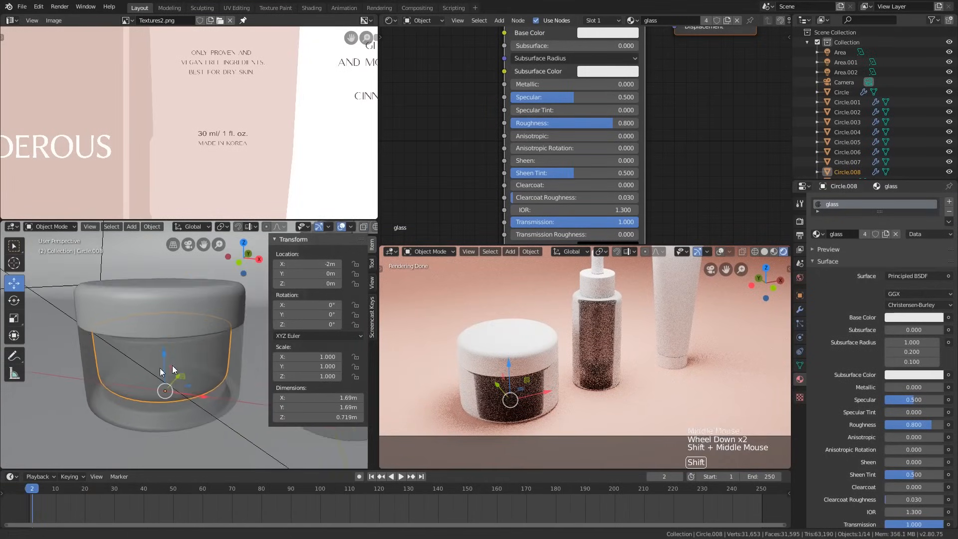
- Scale the inner shell's entire mesh down to about 0.996 so it clears the glass wall, and leave mesh editing
scroll(140, 369, "up", 2)
key("KP_1")
scroll(140, 370, "down", 4)
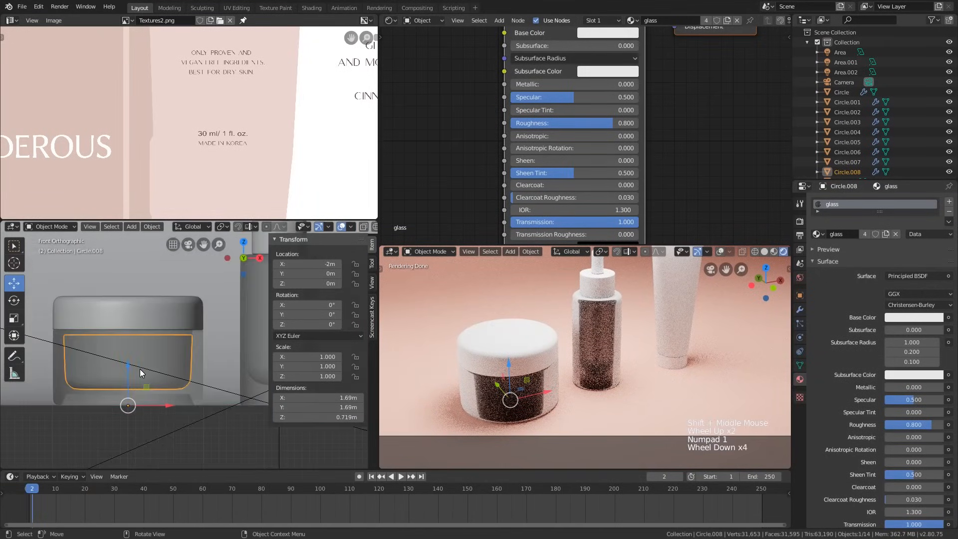
scroll(140, 369, "up", 3)
middle_click_drag(192, 329, 145, 352, "shift")
scroll(147, 349, "down", 2)
scroll(150, 345, "up", 1)
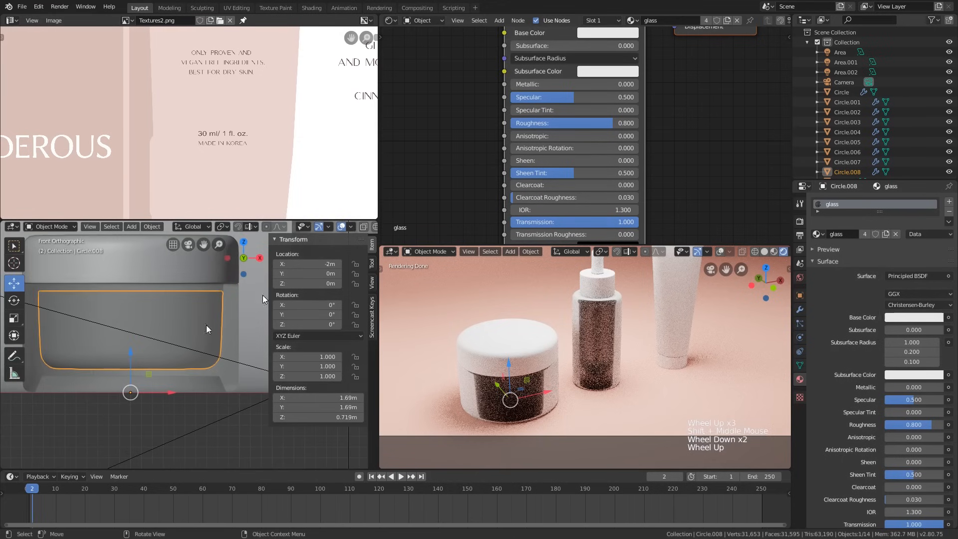
scroll(182, 343, "up", 1)
key("Tab")
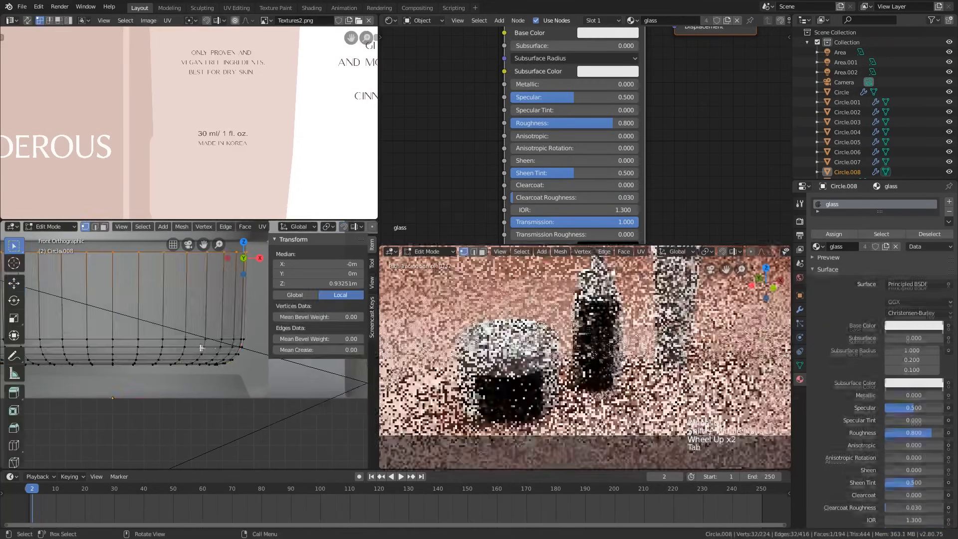
key("a")
middle_click_drag(200, 344, 214, 338, "shift")
scroll(222, 345, "up", 5)
scroll(230, 346, "down", 1)
scroll(228, 349, "up", 6)
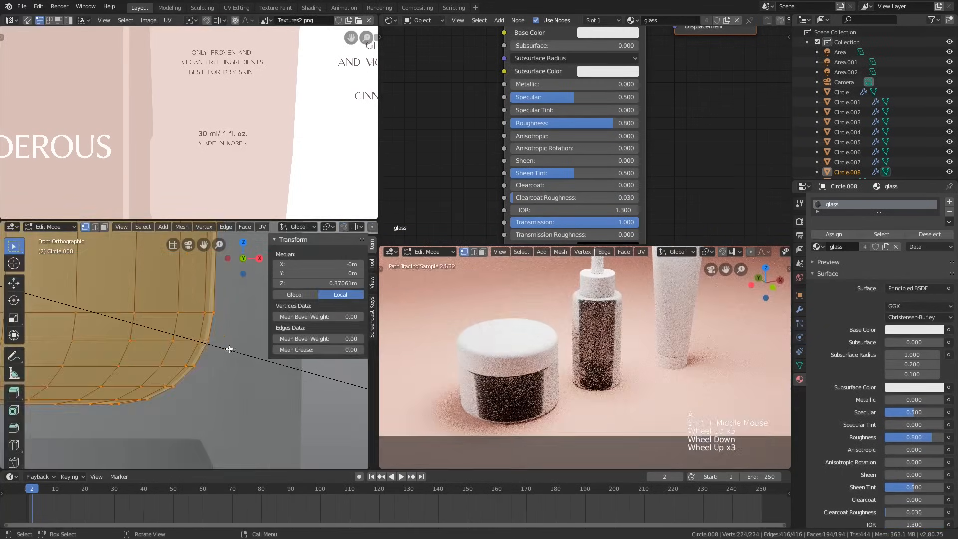
key("s")
left_click(221, 360)
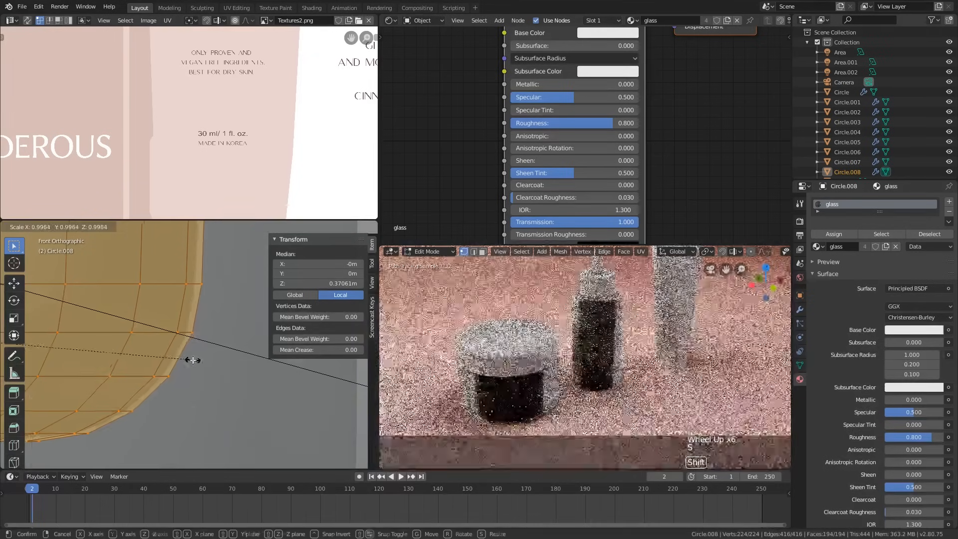
key("Tab")
- Examine the gap between the inner shell and the jar's glass wall, up close and from an angle
scroll(195, 297, "up", 3)
scroll(194, 295, "up", 3)
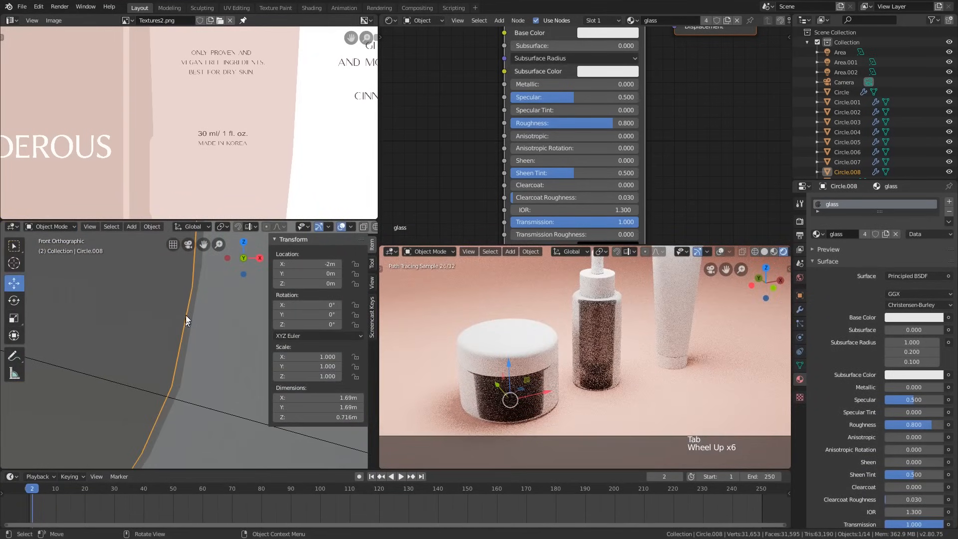
scroll(190, 311, "down", 11)
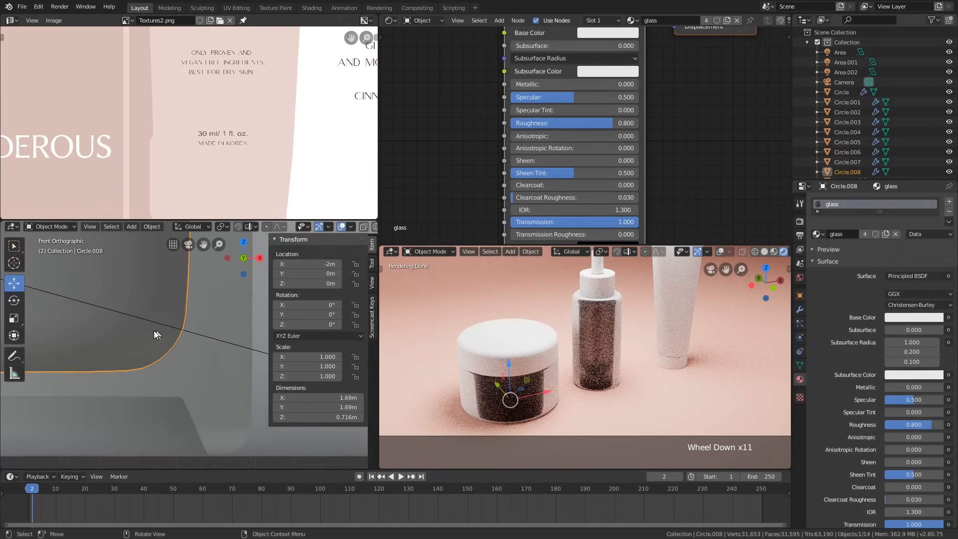
scroll(154, 330, "down", 1, "shift")
middle_click_drag(154, 330, 204, 367, "shift")
scroll(193, 348, "down", 6)
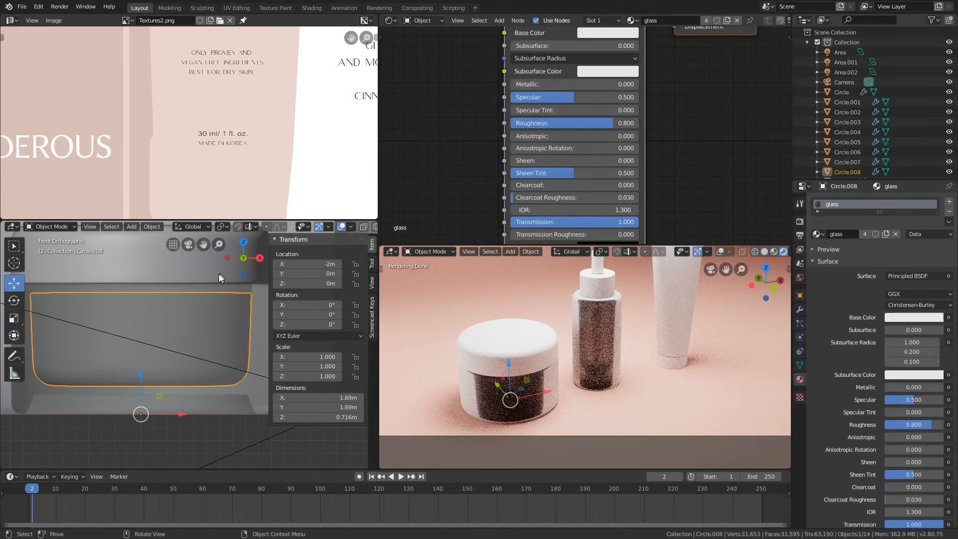
middle_click_drag(215, 301, 223, 325)
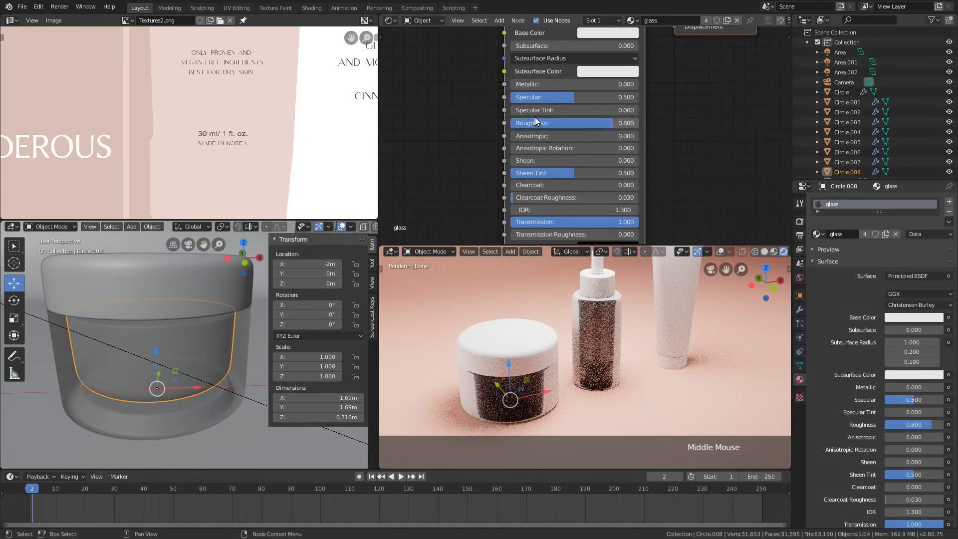
- Replace the inner shell's glass material with a new material named cream
scroll(535, 117, "down", 3)
middle_click_drag(535, 117, 514, 158)
scroll(612, 76, "up", 6)
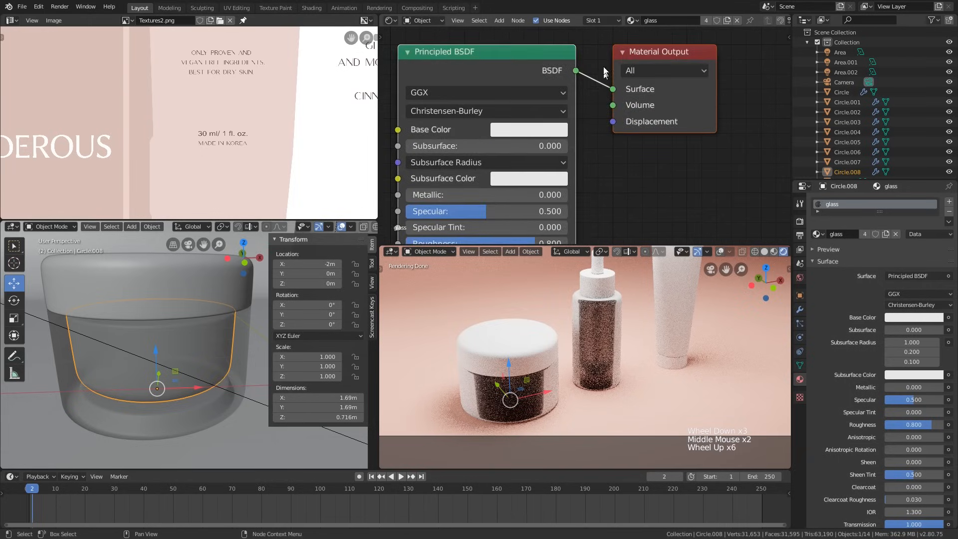
middle_click_drag(595, 75, 602, 122)
scroll(574, 140, "up", 1)
scroll(480, 194, "down", 1)
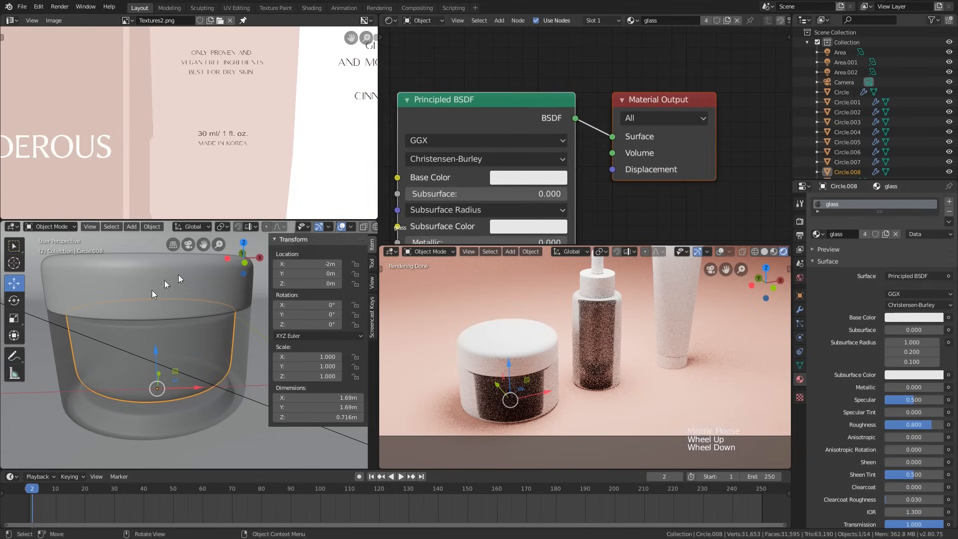
scroll(185, 344, "down", 2)
scroll(447, 223, "down", 1)
middle_click_drag(448, 223, 455, 206)
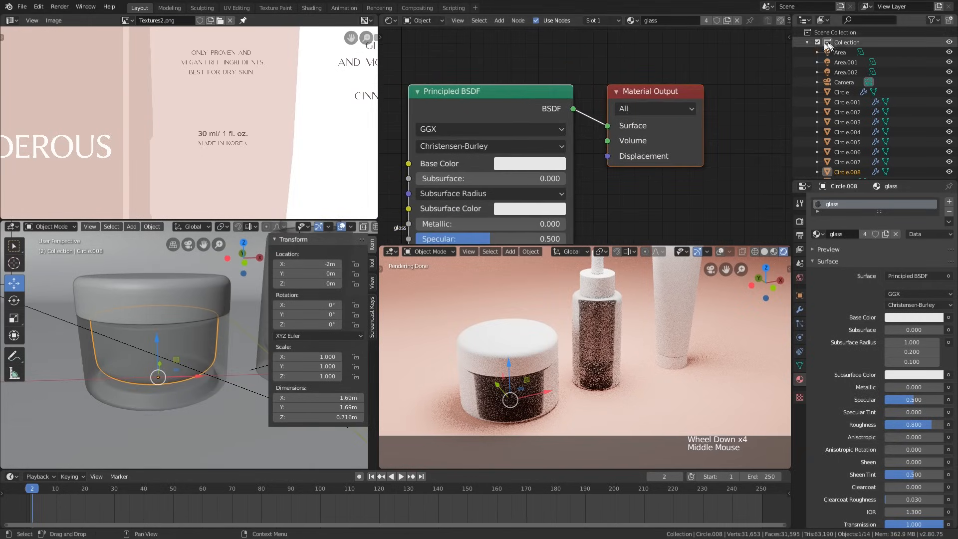
left_click(738, 20)
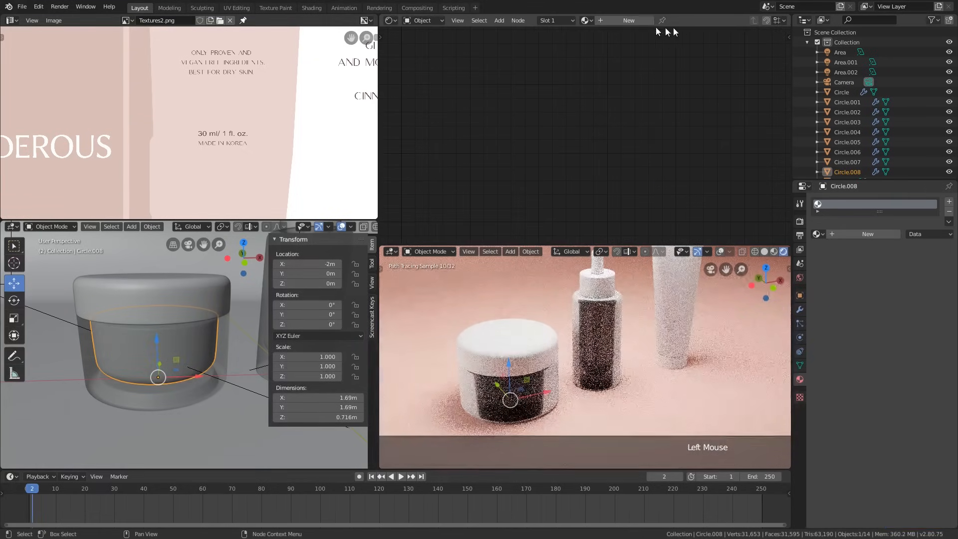
left_click(646, 23)
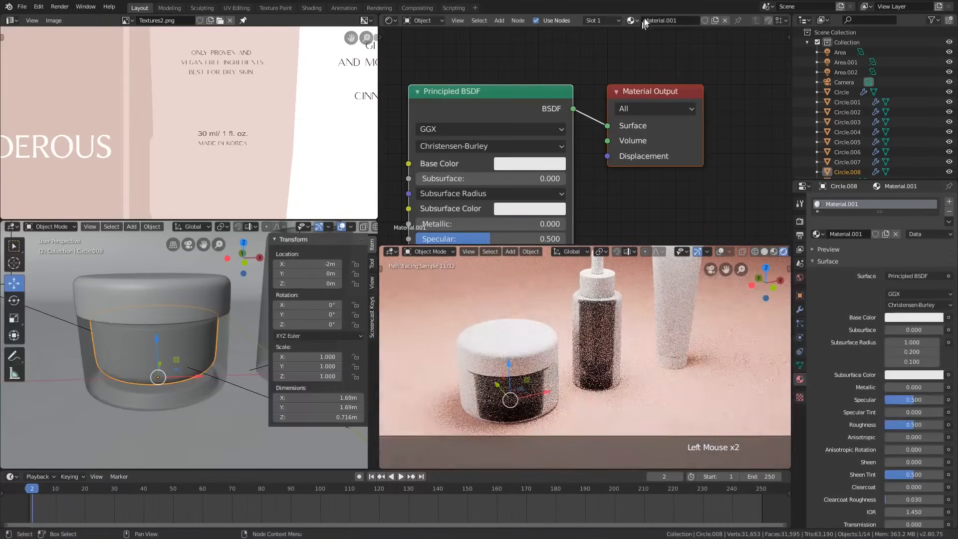
left_click(650, 20)
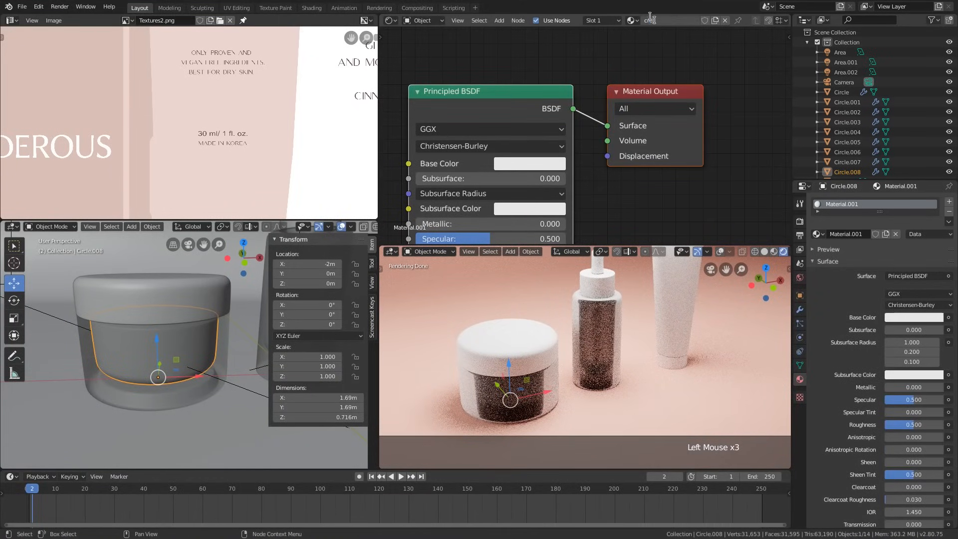
key("Return")
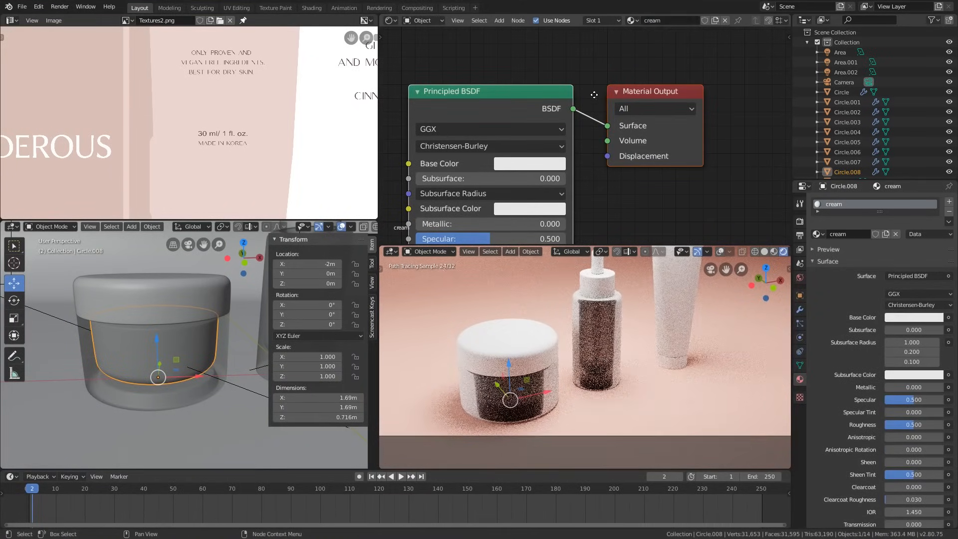
- Set the cream material's roughness to 0.200 and its base color to pure white
middle_click_drag(594, 95, 608, 81)
scroll(535, 147, "up", 1)
middle_click_drag(535, 150, 548, 108)
scroll(547, 109, "down", 3)
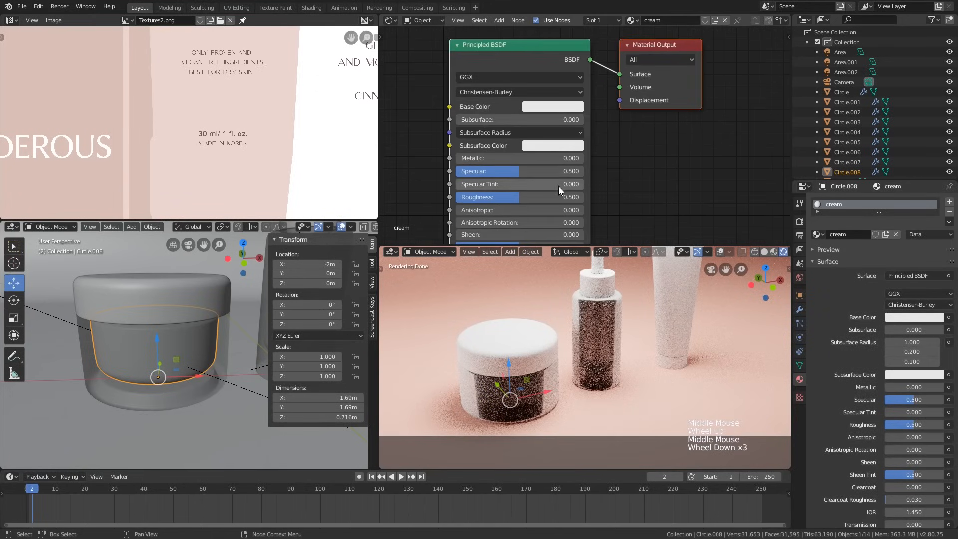
left_click_drag(556, 196, 518, 197, "ctrl")
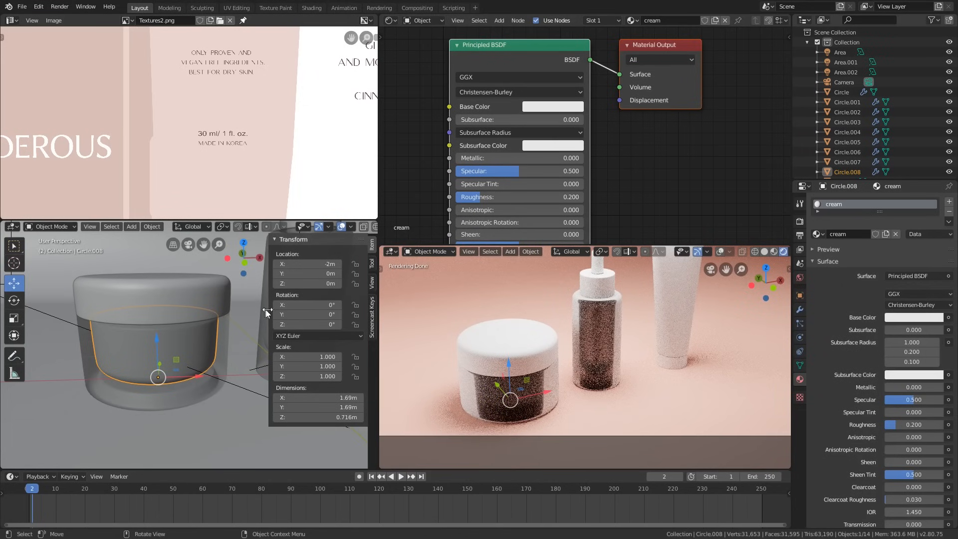
left_click(557, 107)
left_click(556, 108)
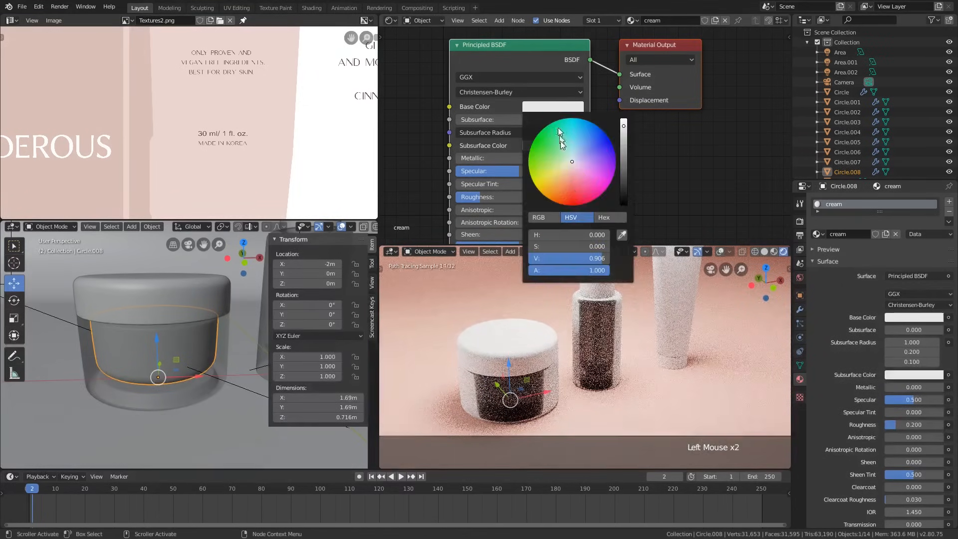
- Move the cream object out of the jar by -2 m along X
scroll(479, 387, "down", 4)
middle_click_drag(519, 417, 542, 387)
scroll(542, 387, "up", 2)
scroll(541, 387, "up", 2)
scroll(213, 367, "down", 1)
middle_click_drag(213, 367, 212, 343)
left_click_drag(206, 379, 78, 379, "ctrl")
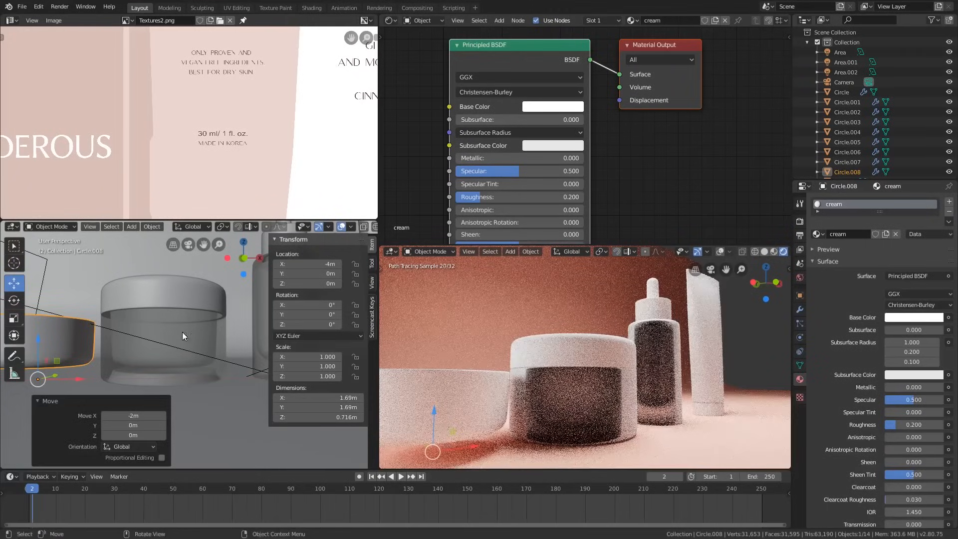
- Try lowering the alpha of the jar's glass material to about 0.364
middle_click_drag(182, 332, 180, 355)
left_click(195, 349)
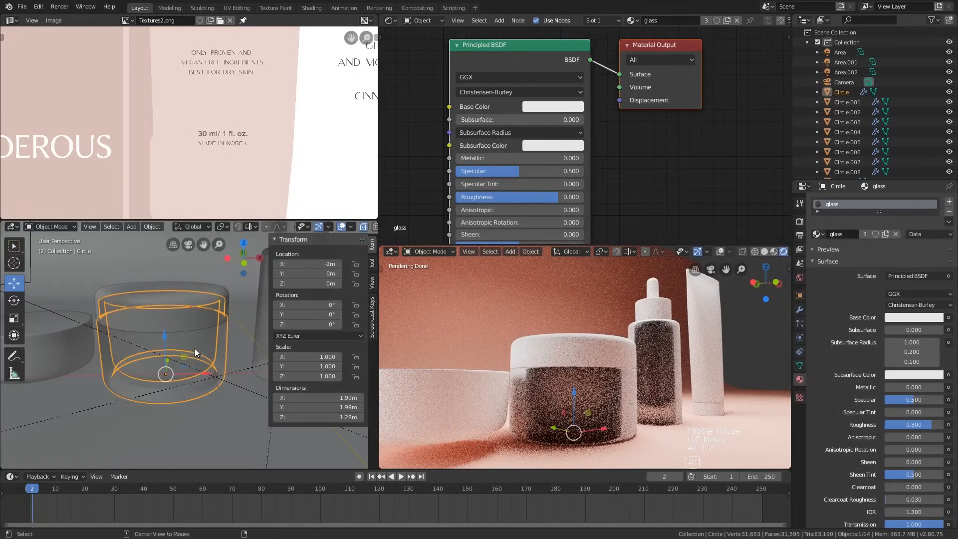
key("alt+z")
middle_click_drag(553, 199, 553, 58)
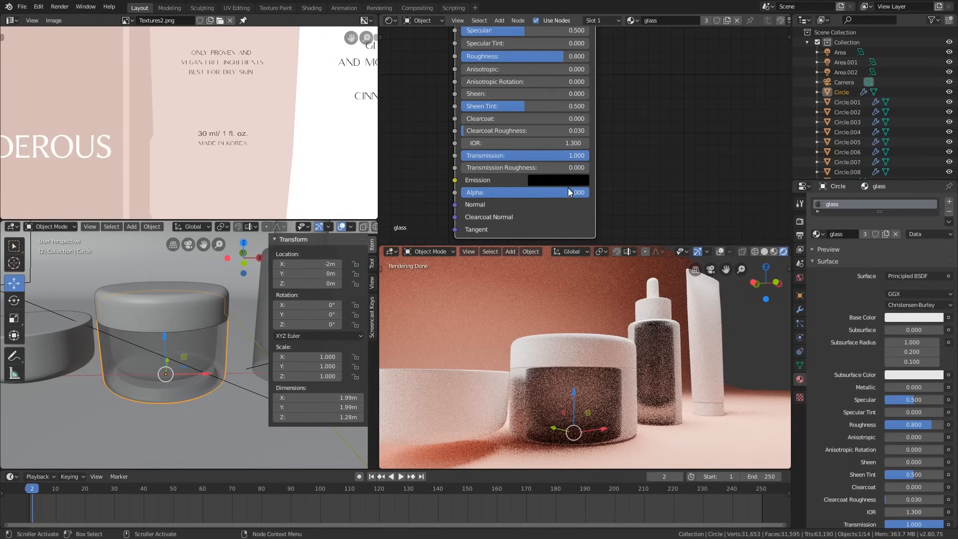
left_click_drag(568, 193, 487, 193)
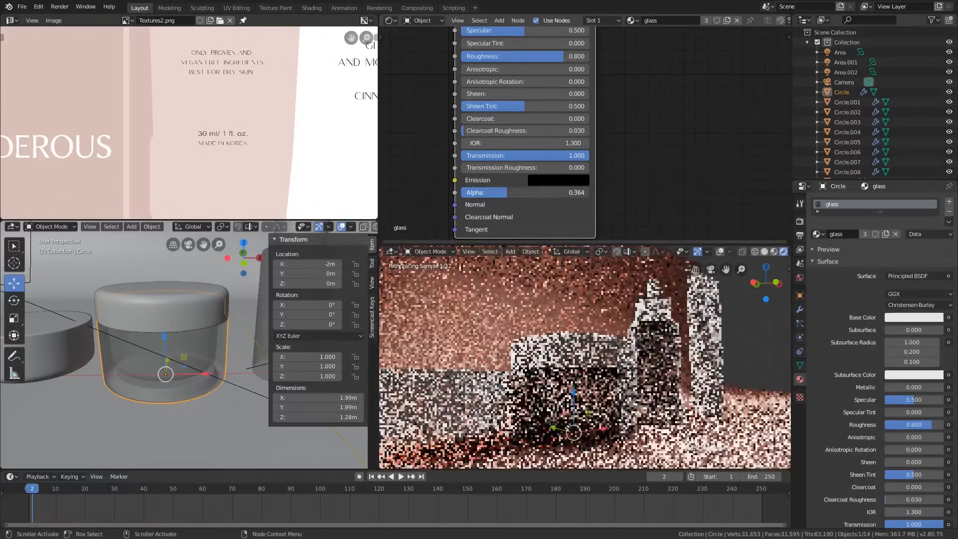
right_click(508, 193)
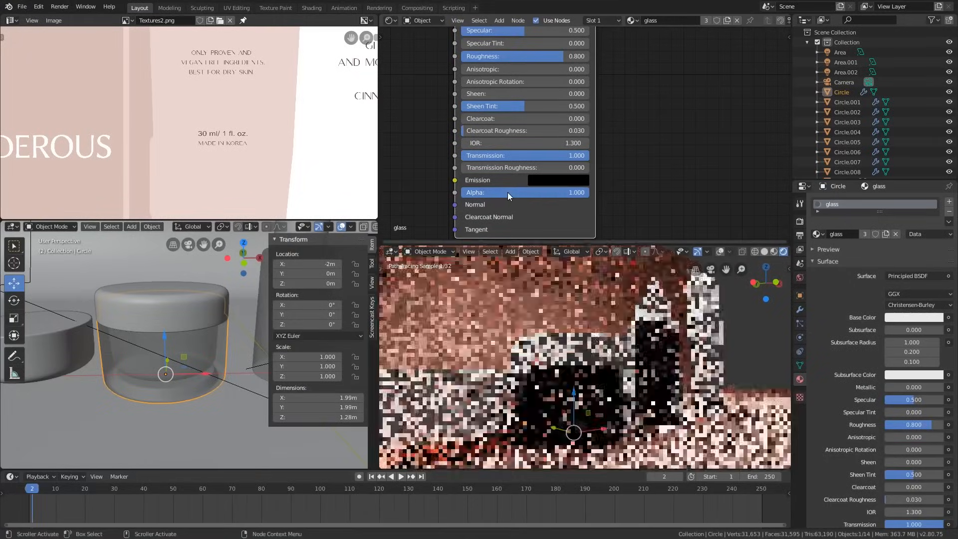
- Move the cream object back inside the jar by 2 m along X
middle_click_drag(564, 361, 564, 375)
scroll(565, 373, "down", 1)
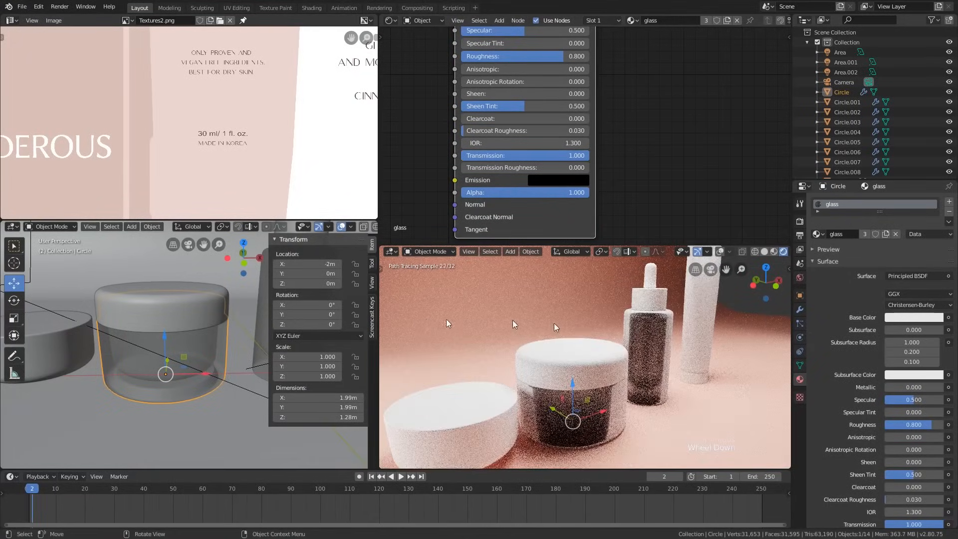
left_click(28, 361)
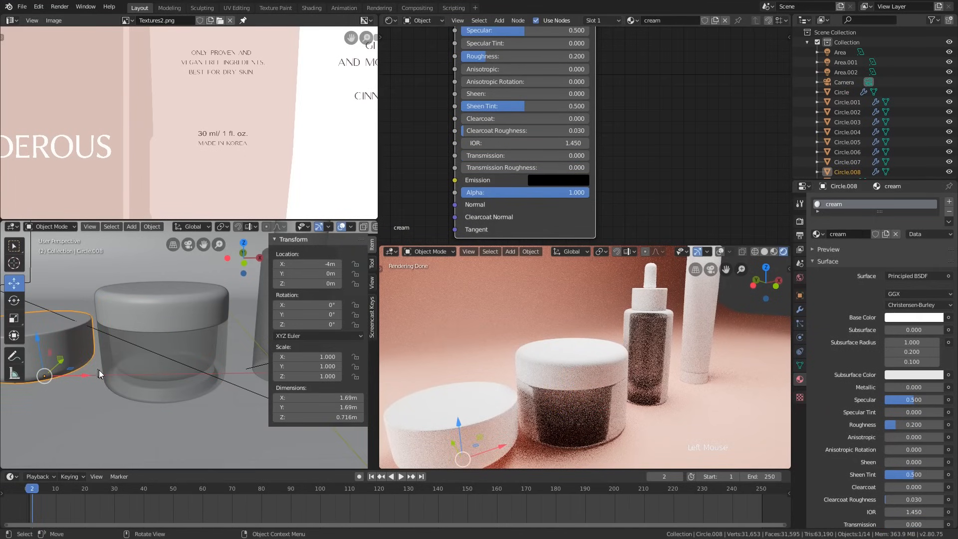
left_click_drag(86, 375, 205, 374)
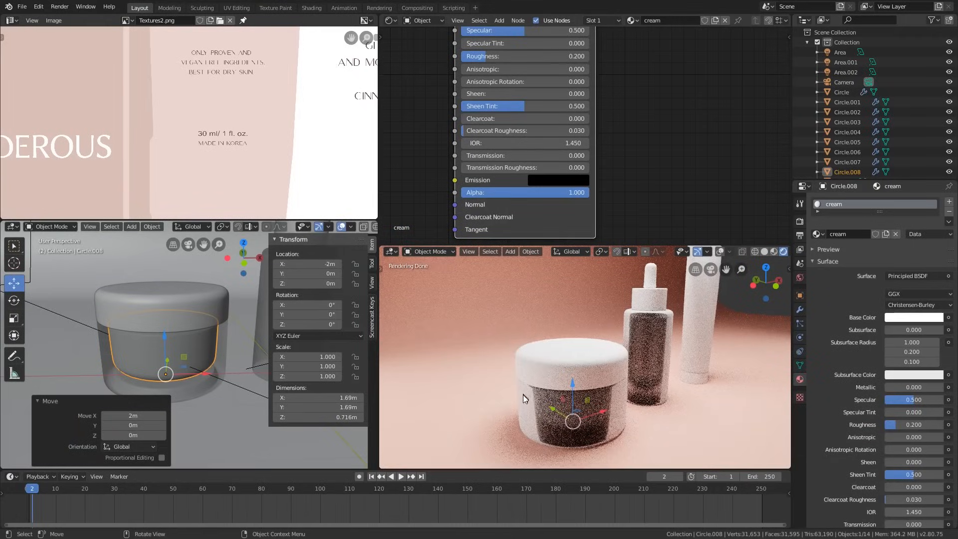
- Set the base color of the jar's glass material to pure white and check the jar through the scene camera
left_click(523, 399)
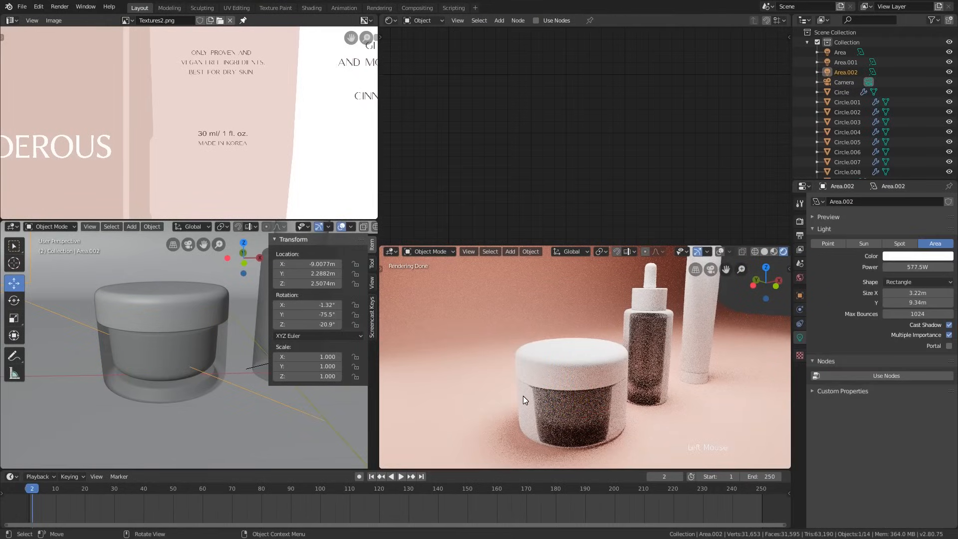
left_click(231, 356)
middle_click_drag(535, 75, 567, 152)
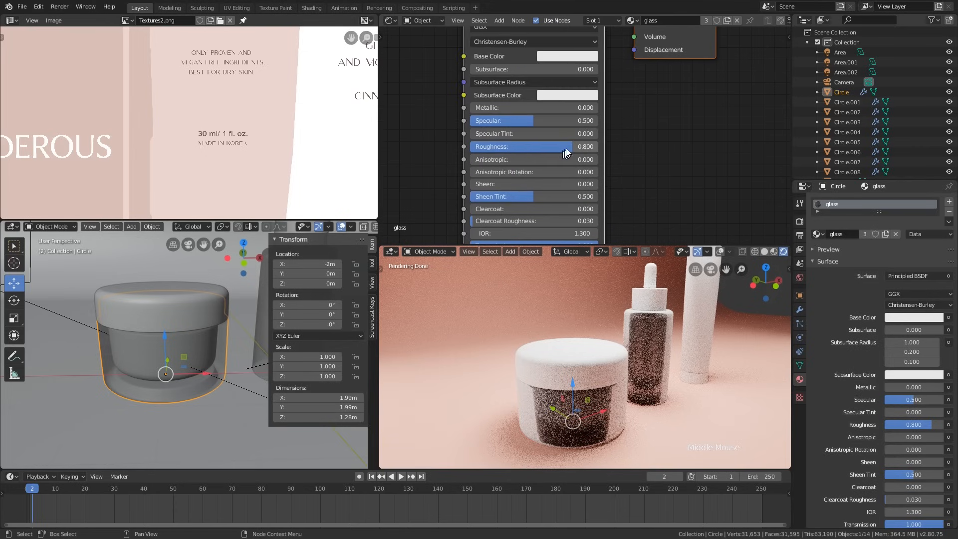
left_click(567, 57)
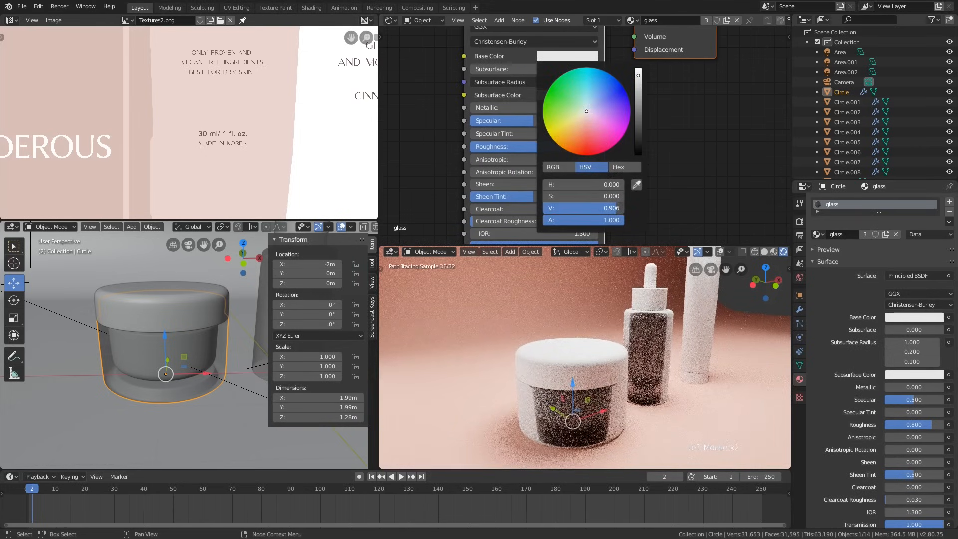
left_click_drag(612, 208, 636, 209)
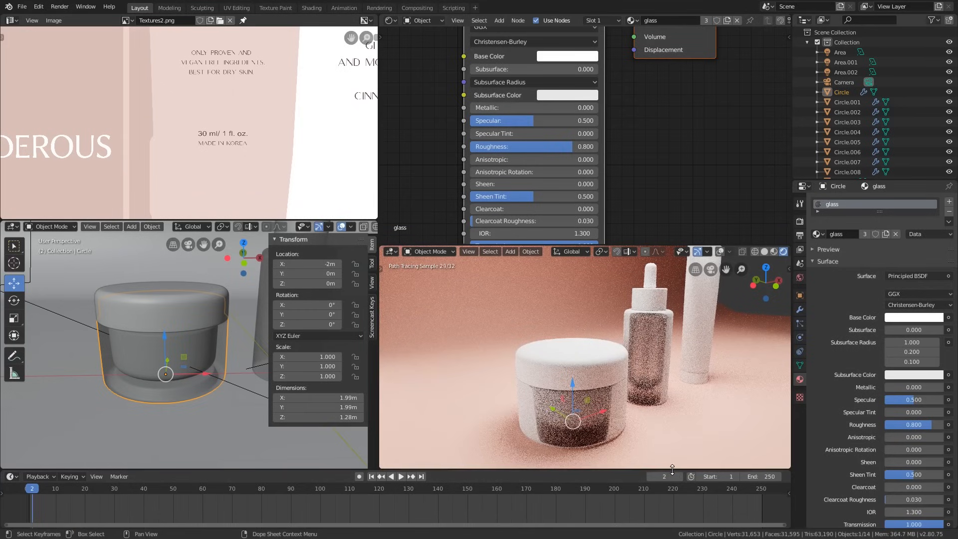
key("KP_0")
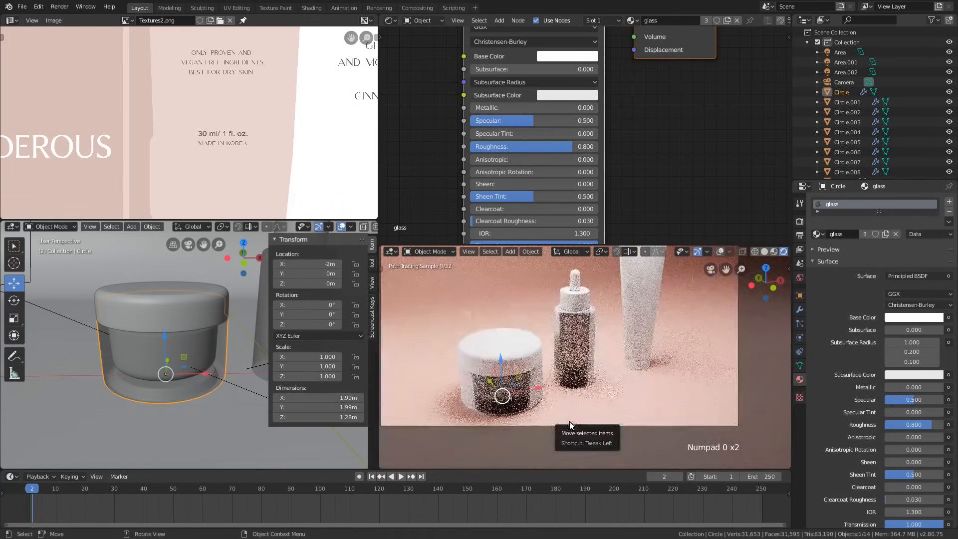
scroll(520, 385, "up", 2)
middle_click_drag(517, 398, 543, 395, "shift")
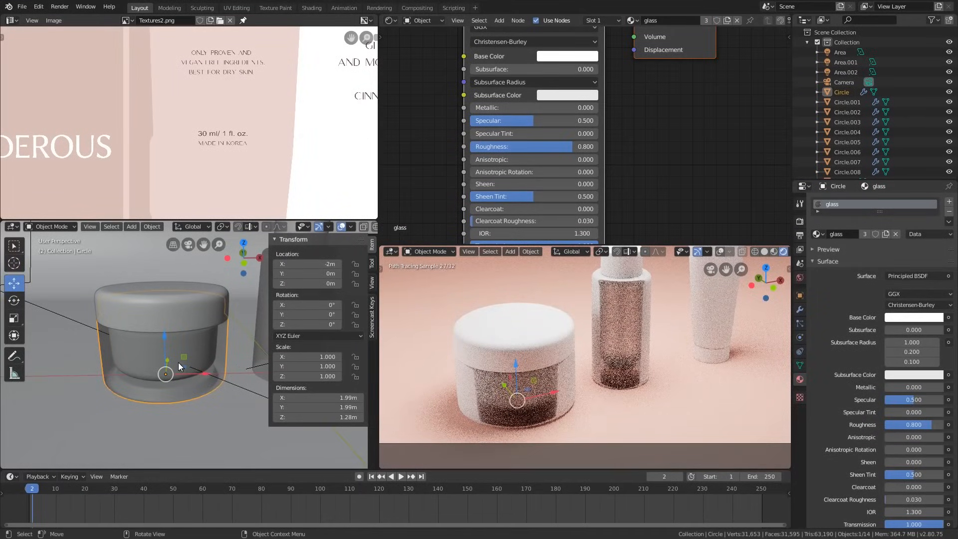
- Try lower IOR values for the jar's glass material, first 1.090 and finally 1.000
left_click(199, 343)
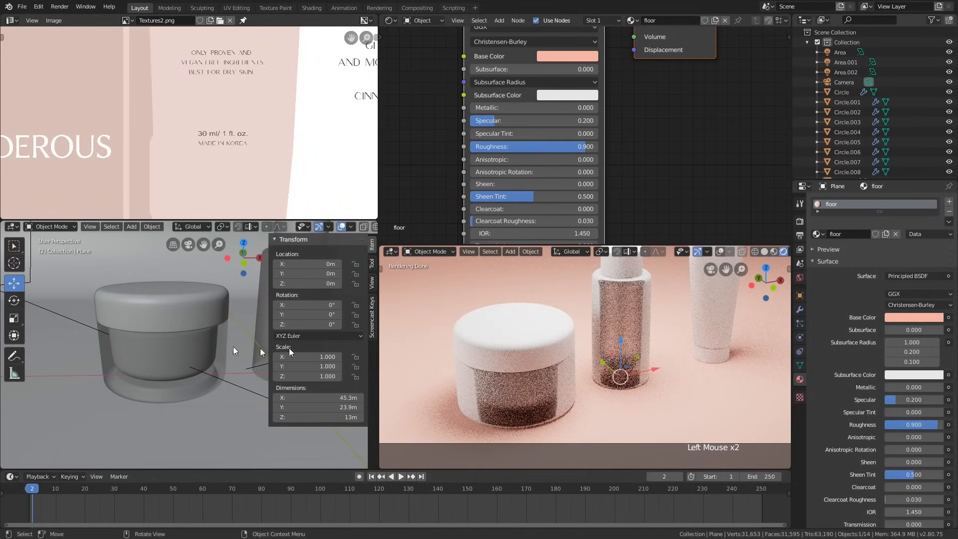
middle_click_drag(525, 376, 528, 372)
key("KP_0")
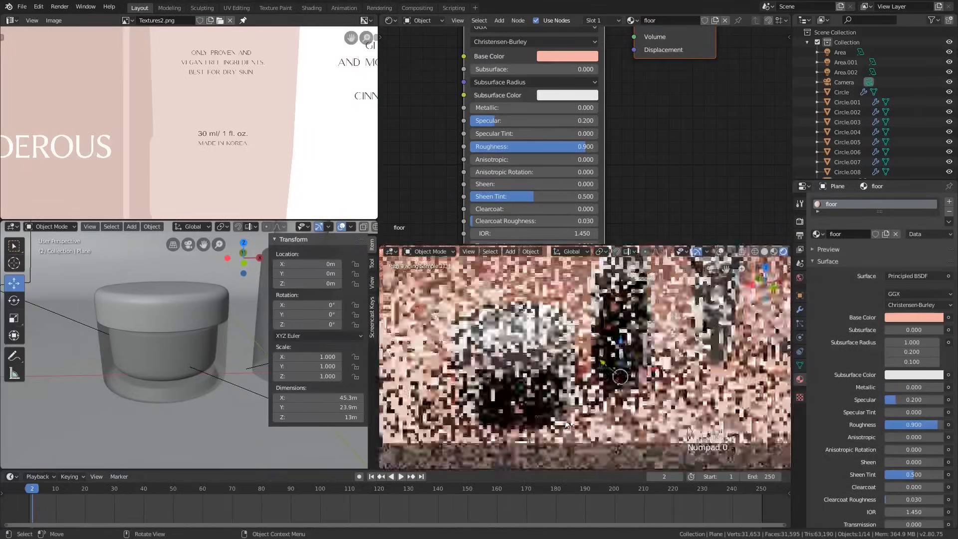
left_click(576, 398)
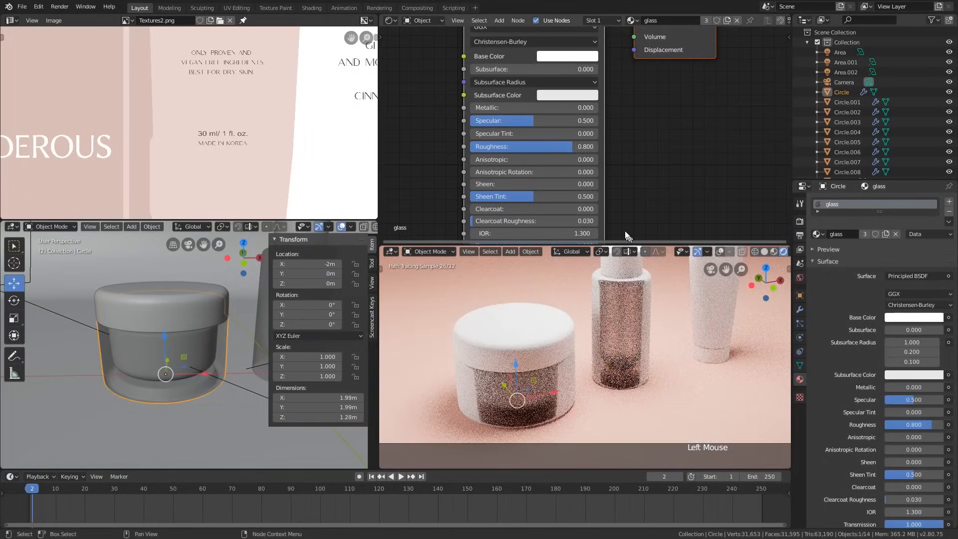
middle_click_drag(609, 219, 610, 188)
scroll(609, 188, "up", 2)
left_click(454, 202)
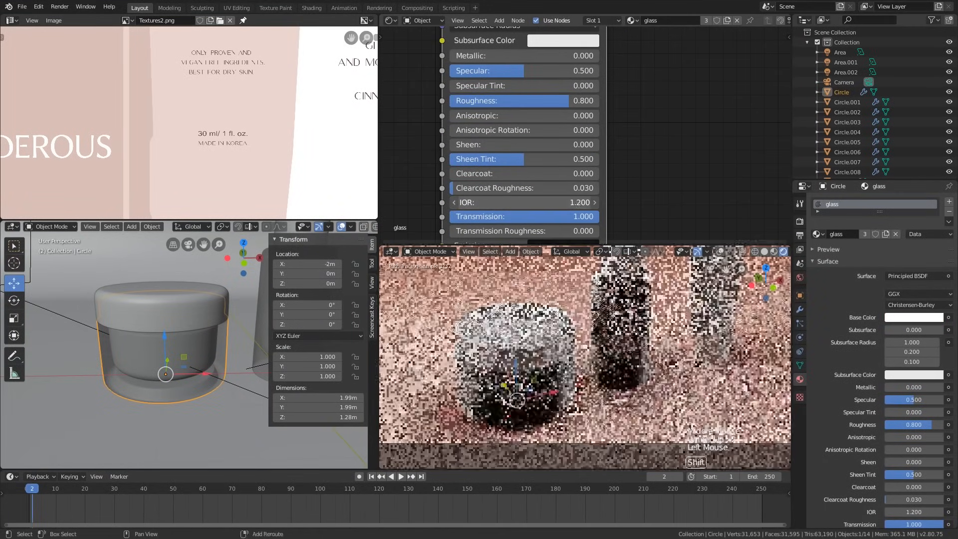
left_click_drag(524, 202, 505, 202, "shift")
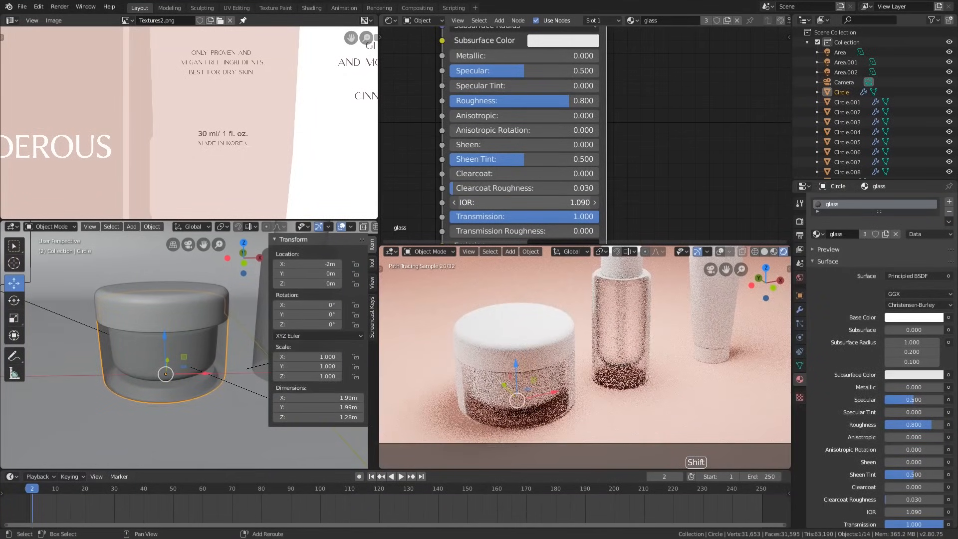
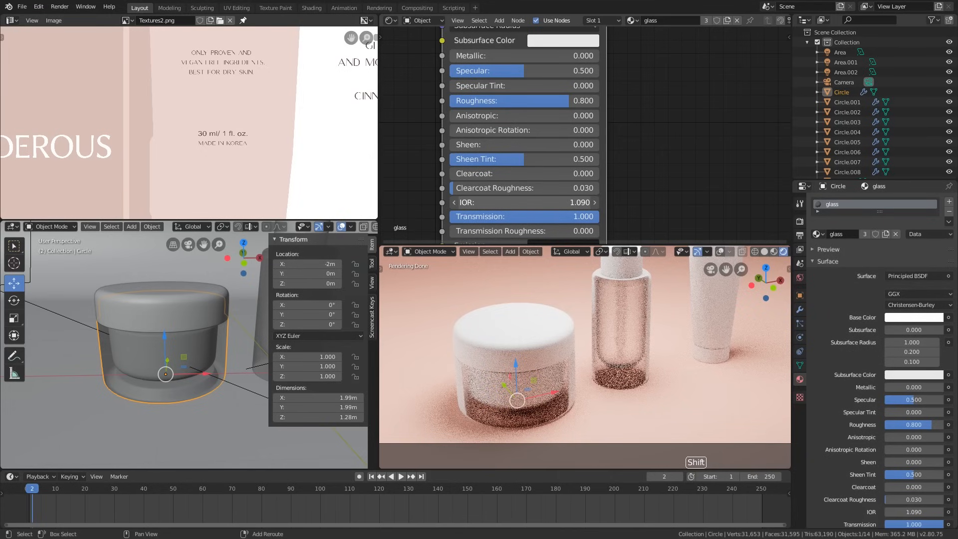
left_click_drag(579, 202, 564, 202, "shift")
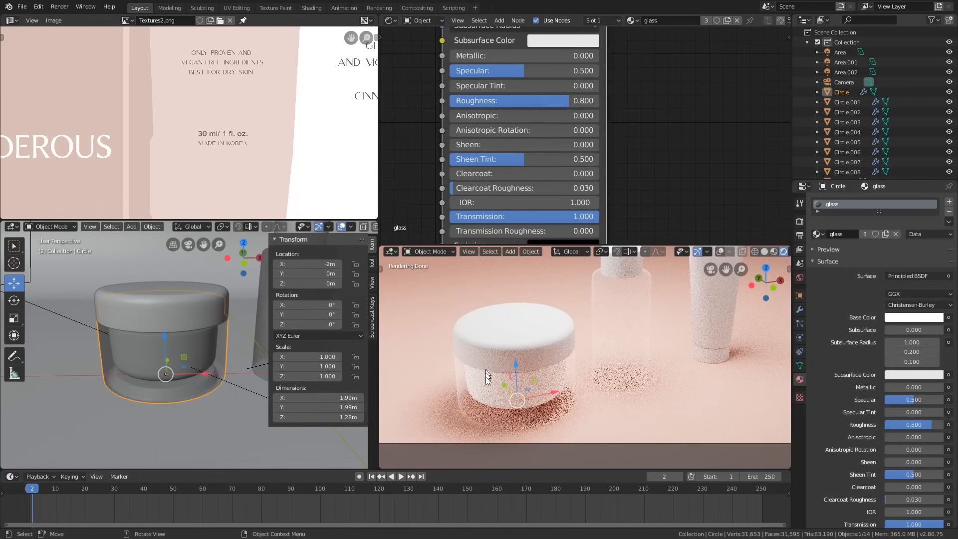
- Raise the glass material's IOR to 1.140
left_click_drag(509, 203, 528, 202)
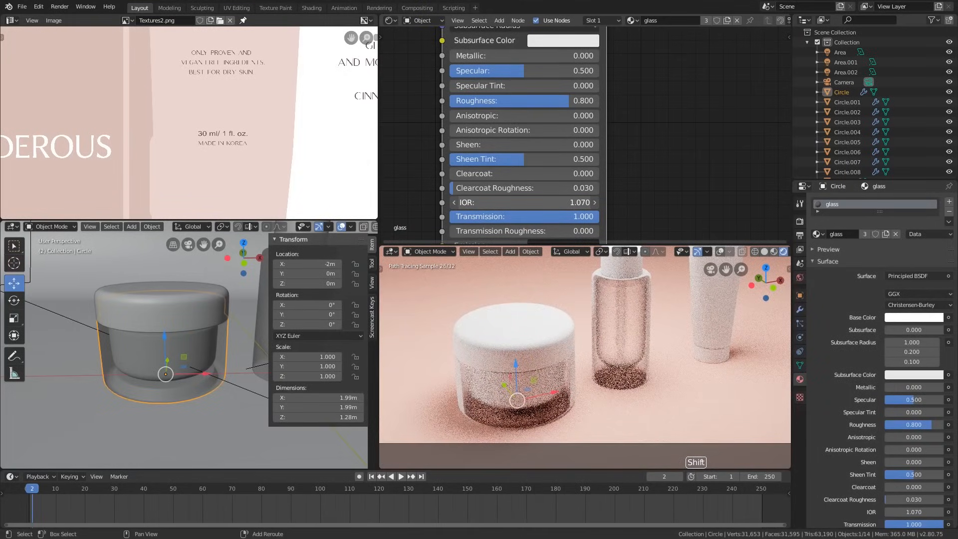
left_click_drag(527, 202, 532, 202, "shift")
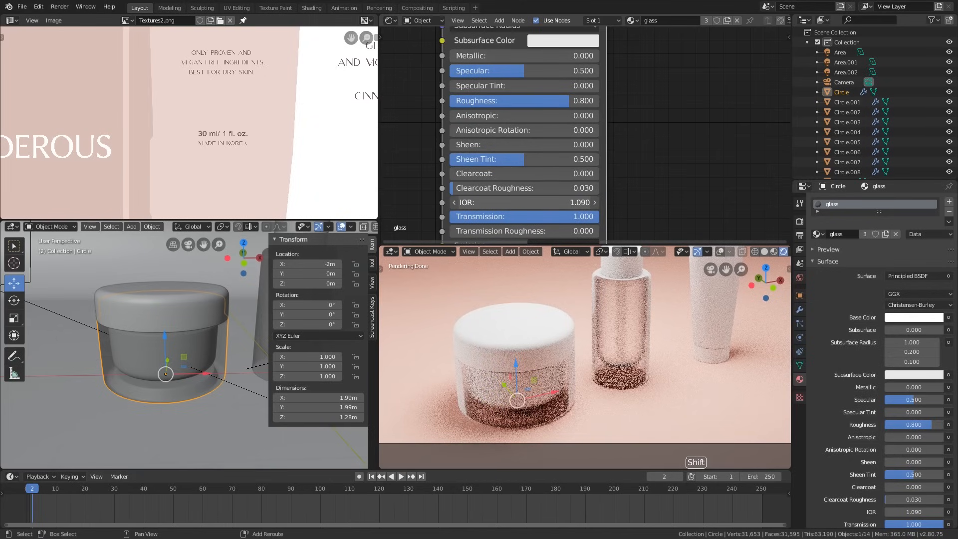
left_click_drag(532, 202, 537, 202, "shift")
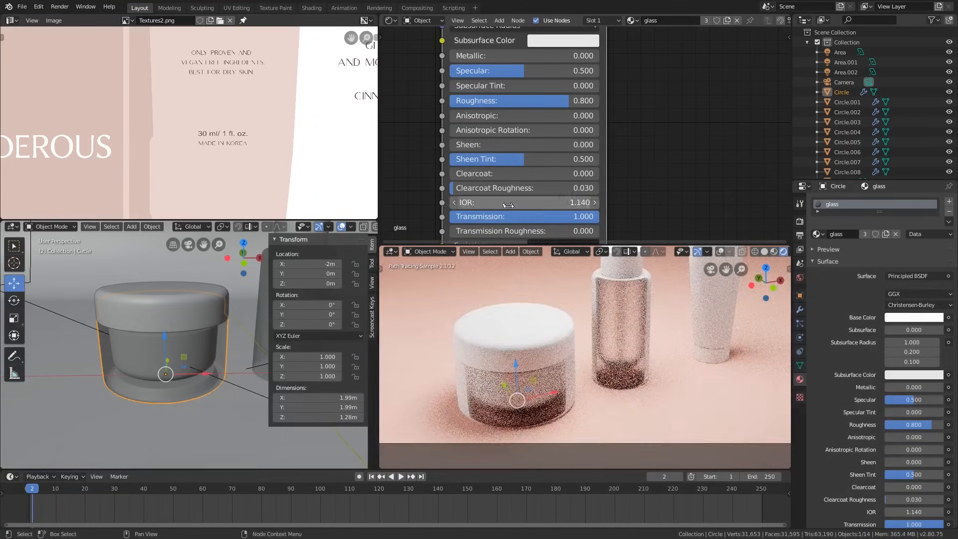
scroll(553, 300, "down", 2)
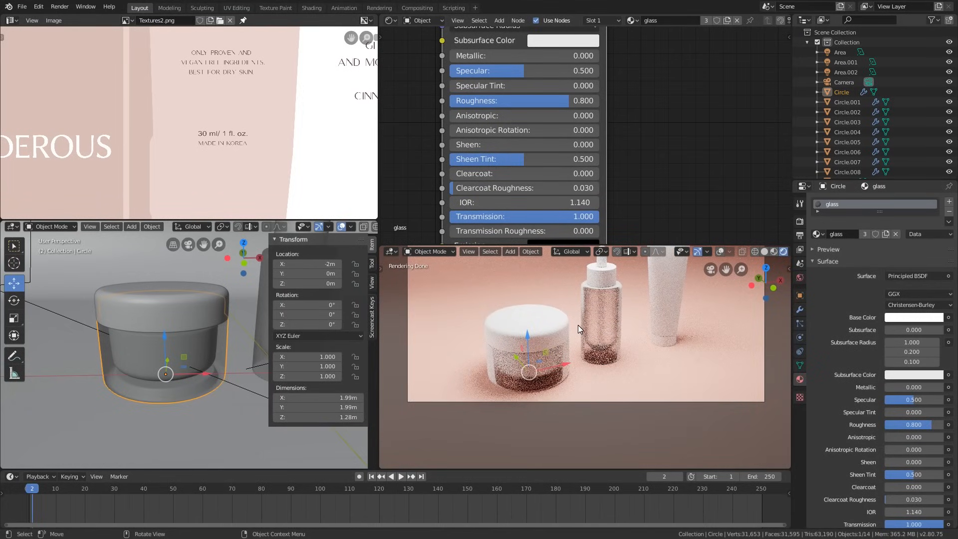
- Select the jar's glass wall and sample the label artwork's pale pink as the glass material's base color
middle_click_drag(198, 367, 190, 381, "shift")
middle_click_drag(189, 380, 131, 395)
key("alt+z")
left_click(209, 341)
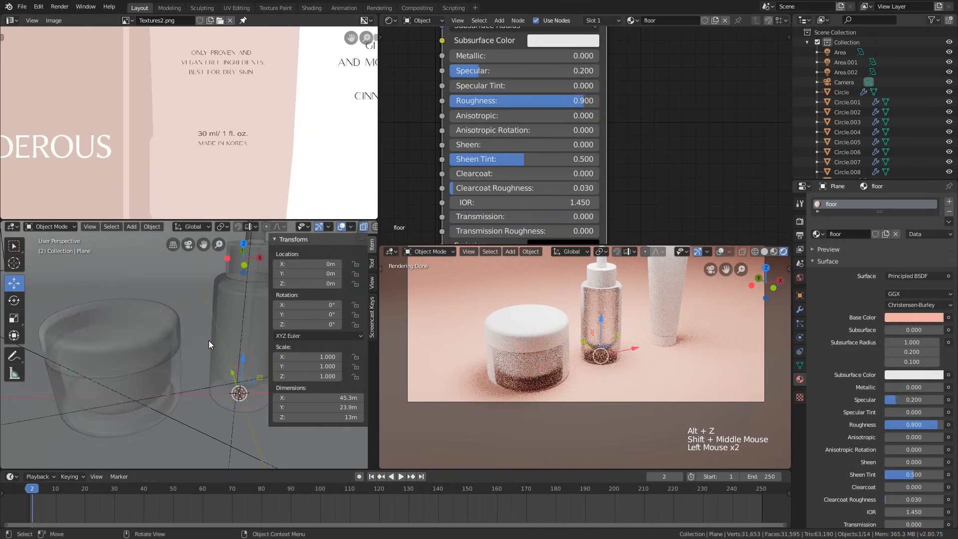
left_click(152, 389)
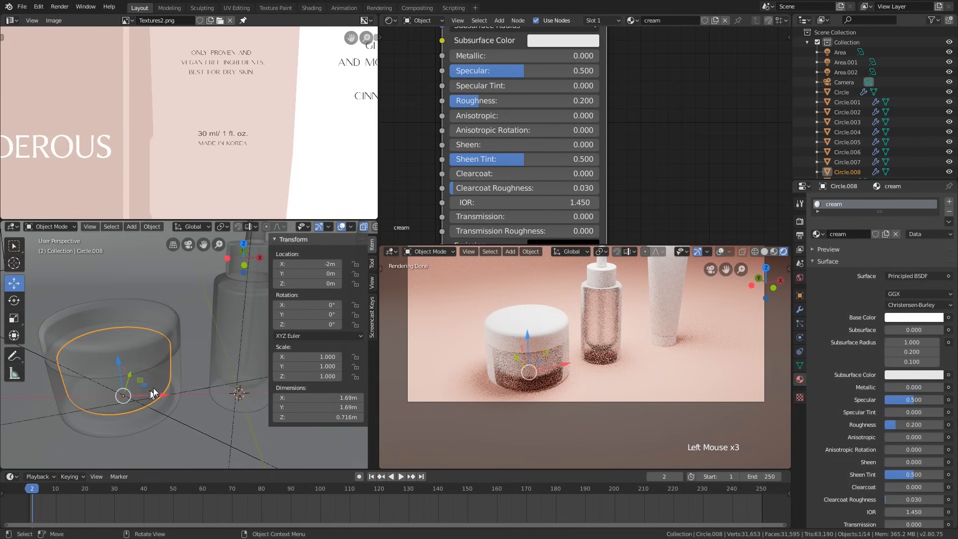
left_click(178, 367)
middle_click_drag(510, 146, 533, 207)
middle_click_drag(573, 116, 581, 143)
left_click(592, 86)
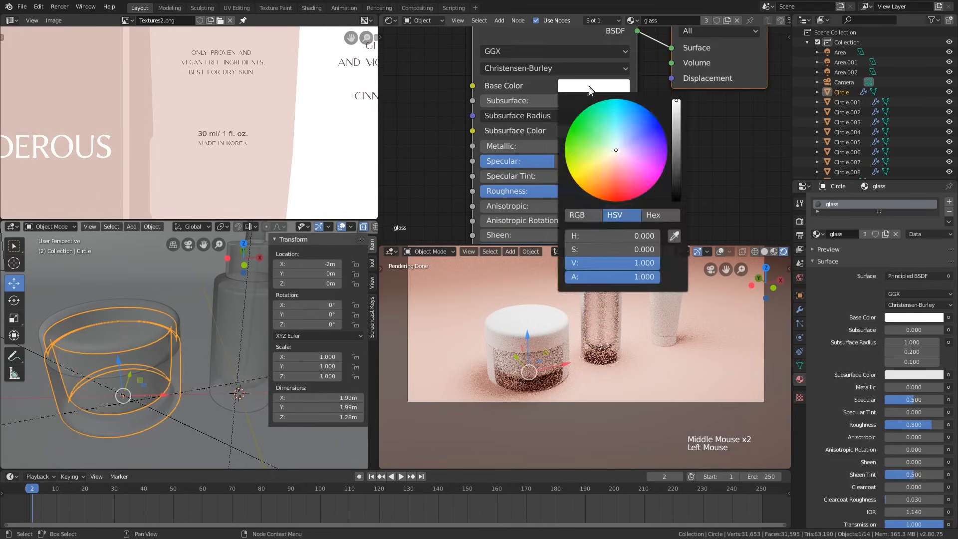
left_click(673, 237)
left_click(263, 157)
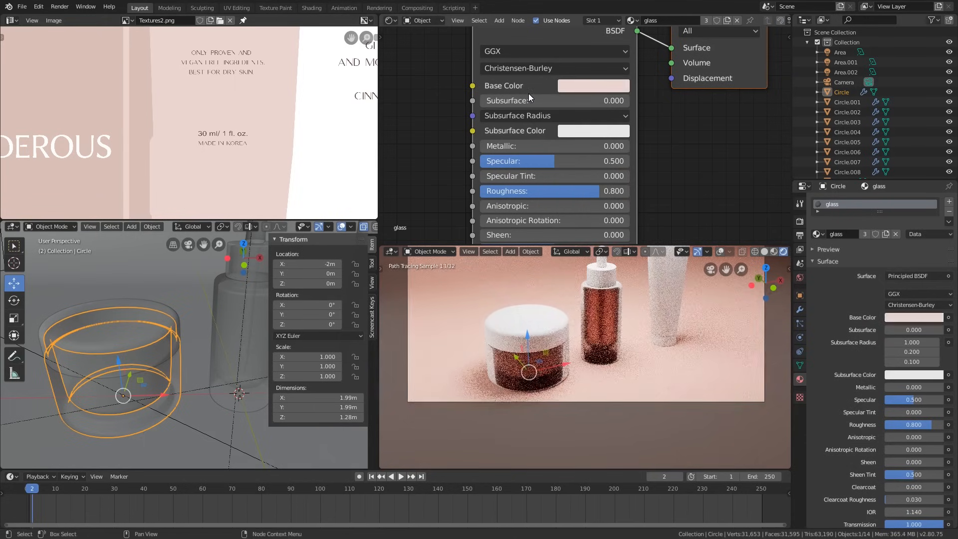
- Brighten the glass material's pink base color to a value of 1.000 with a saturation of 0.070
scroll(564, 140, "up", 2)
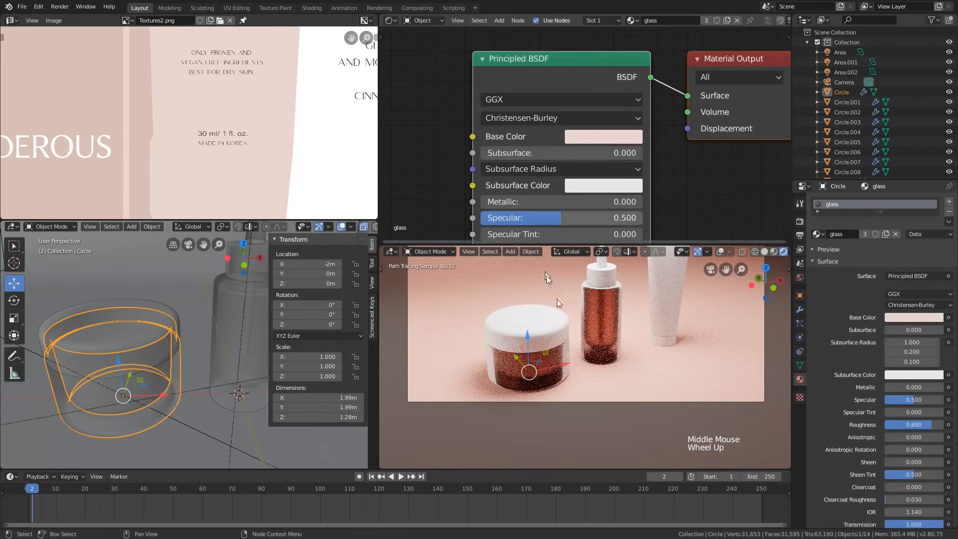
left_click(593, 138)
left_click_drag(640, 316, 602, 328)
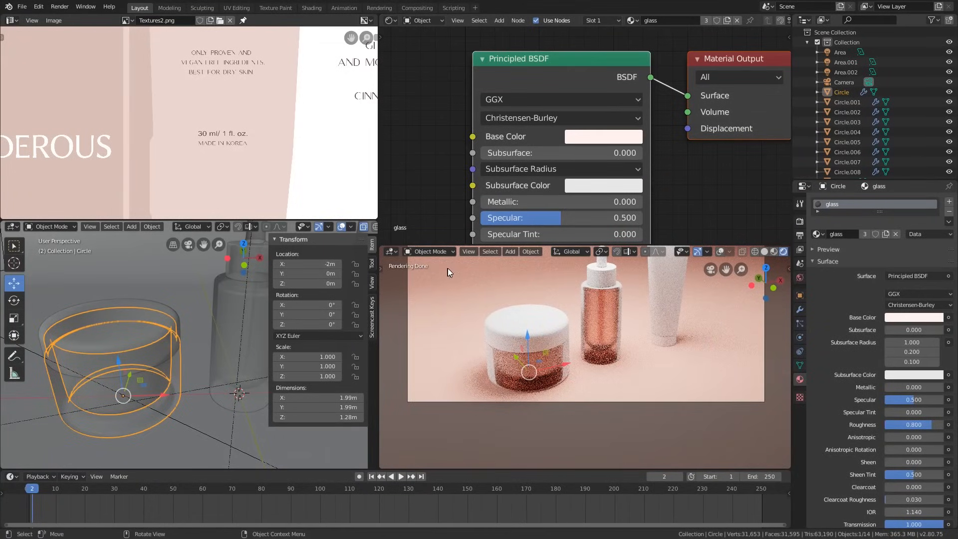
- Fine-tune the saturation of the glass material's faint pink base color, keeping its brightness at 1.000
left_click(607, 138)
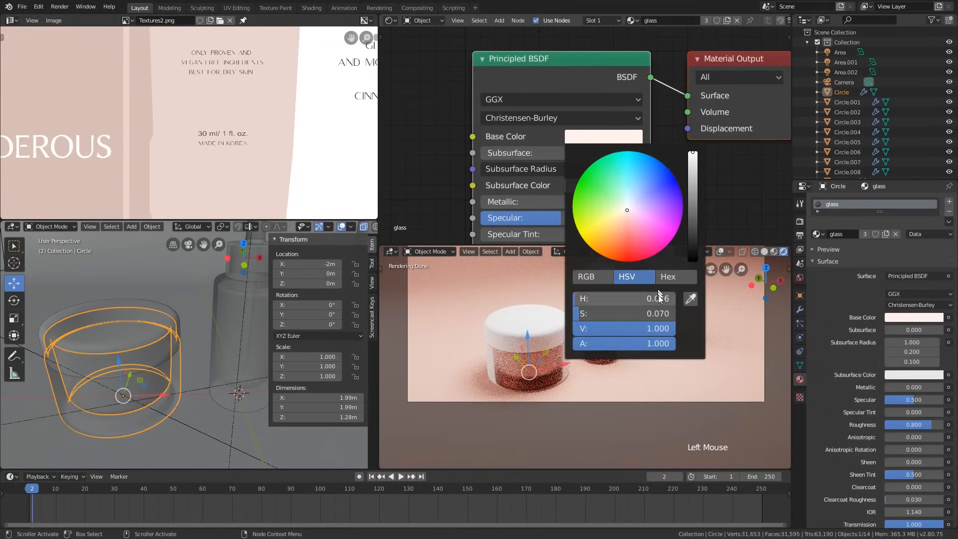
left_click_drag(578, 316, 592, 333, "shift")
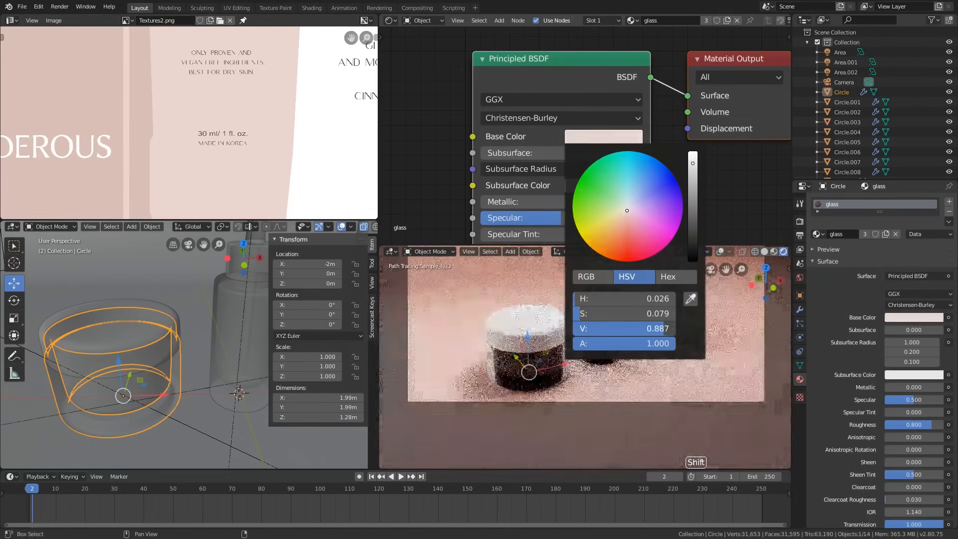
right_click(664, 329)
left_click_drag(658, 315, 649, 315, "shift")
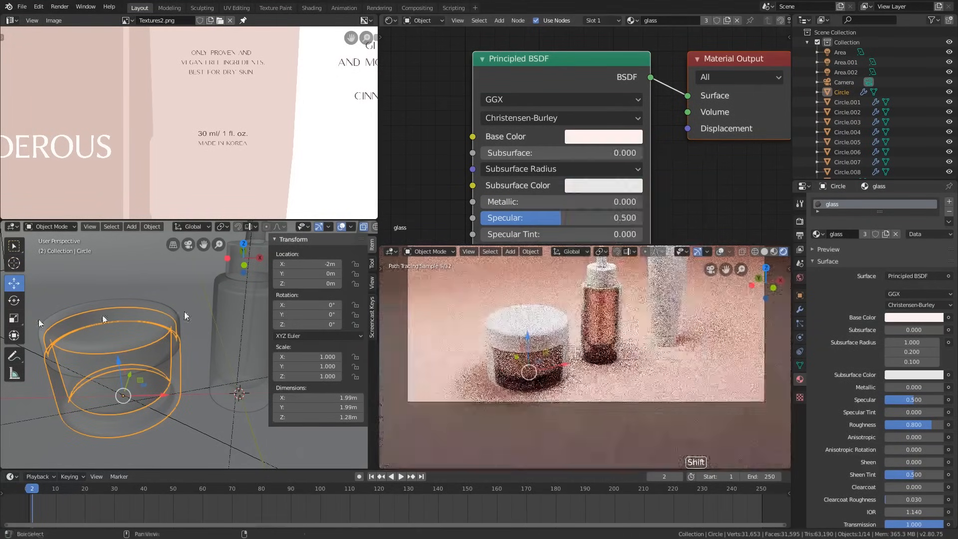
- Select the inner bottom face of the dropper bottle's glass and grow the selection five times to cover the inner wall
left_click(214, 336)
middle_click_drag(218, 335, 222, 334, "shift")
scroll(209, 342, "up", 2)
key("Tab")
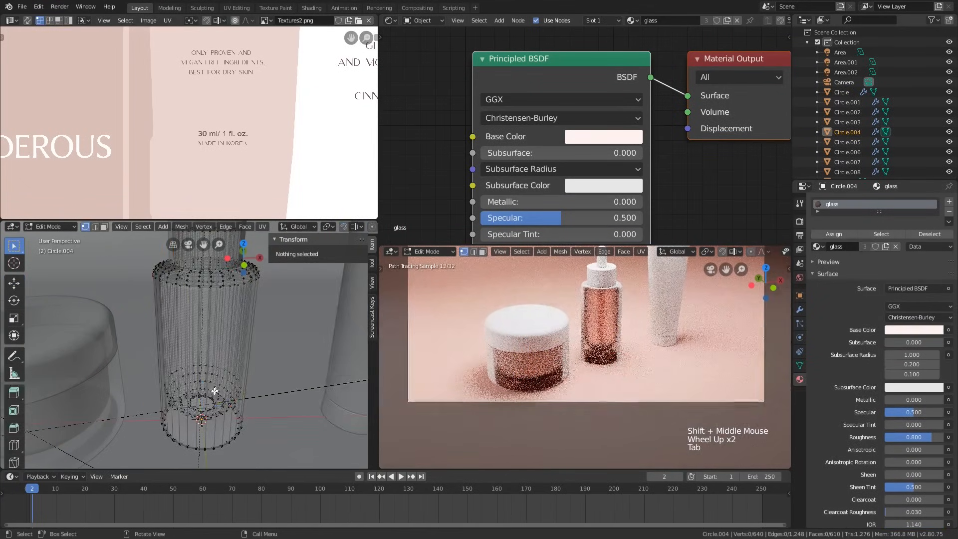
scroll(210, 395, "up", 2)
key("3")
scroll(202, 409, "up", 1)
left_click(203, 412)
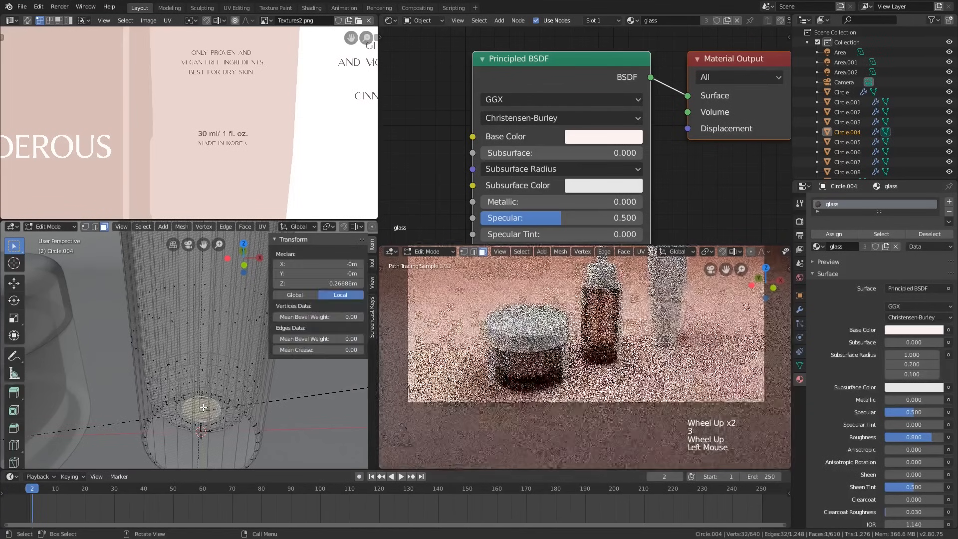
key("ctrl+KP_Add")
key("ctrl+KP_Add")
key("ctrl+KP_Add")
key("ctrl+KP_Add")
key("ctrl+KP_Add")
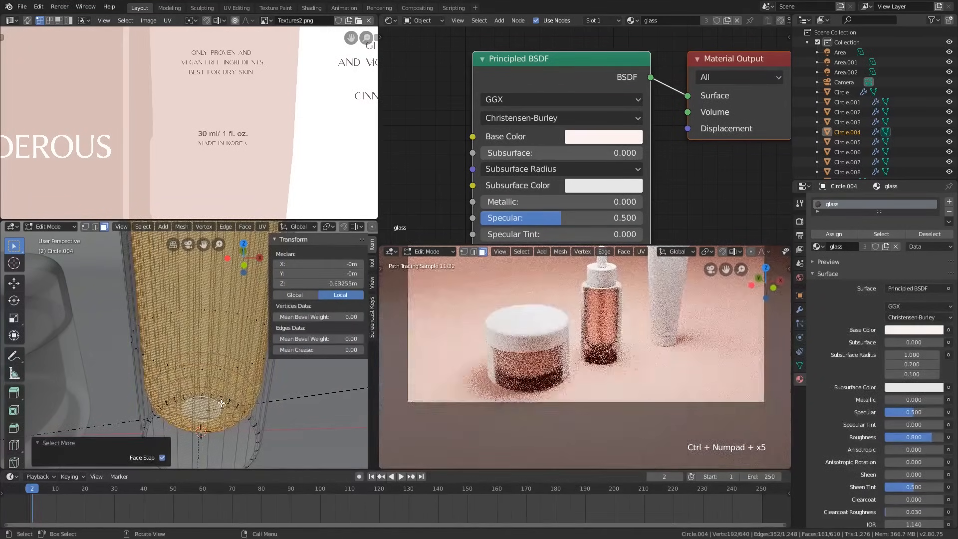
- Duplicate the selected inner wall faces in place and separate them into their own object
scroll(228, 385, "down", 3)
middle_click_drag(228, 386, 235, 403, "shift")
scroll(236, 406, "down", 2)
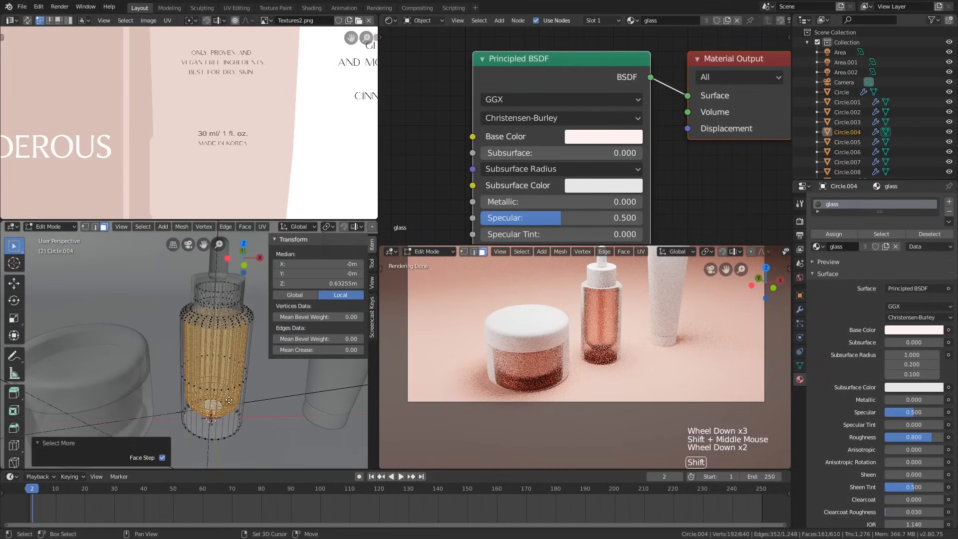
key("shift+d")
key("Escape")
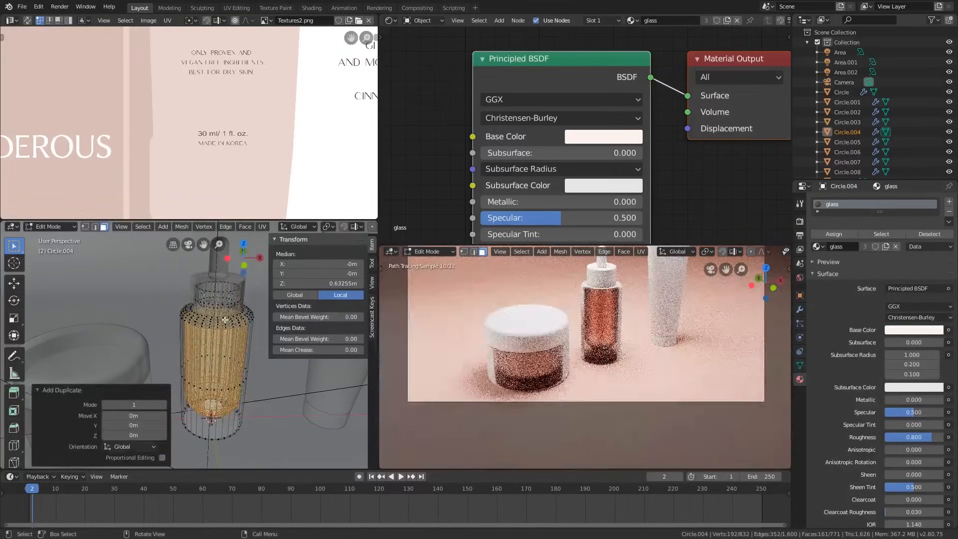
key("p")
left_click(225, 320)
key("Tab")
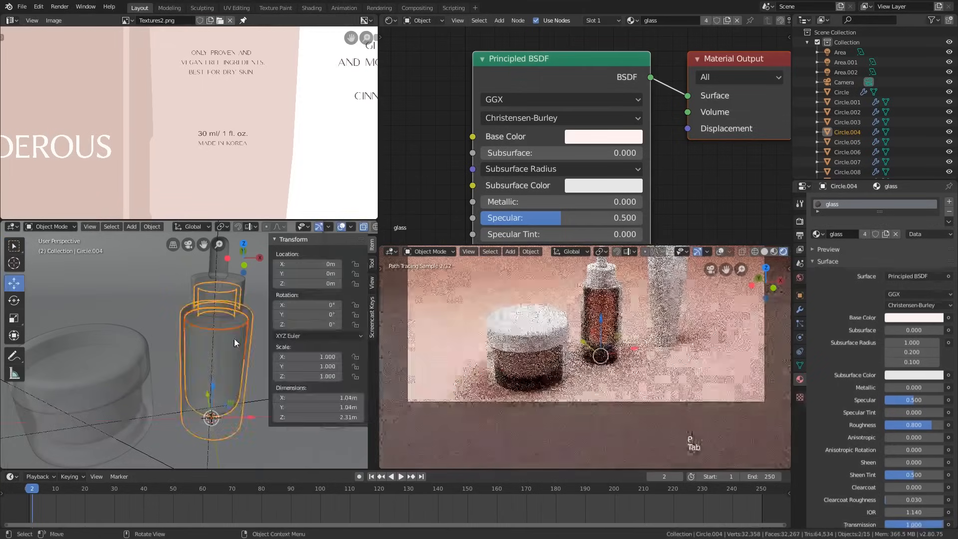
- Select the separated inner shell and fill its open top edge loop with a face
left_click(234, 338)
left_click(239, 329)
left_click(238, 328)
left_click(238, 329)
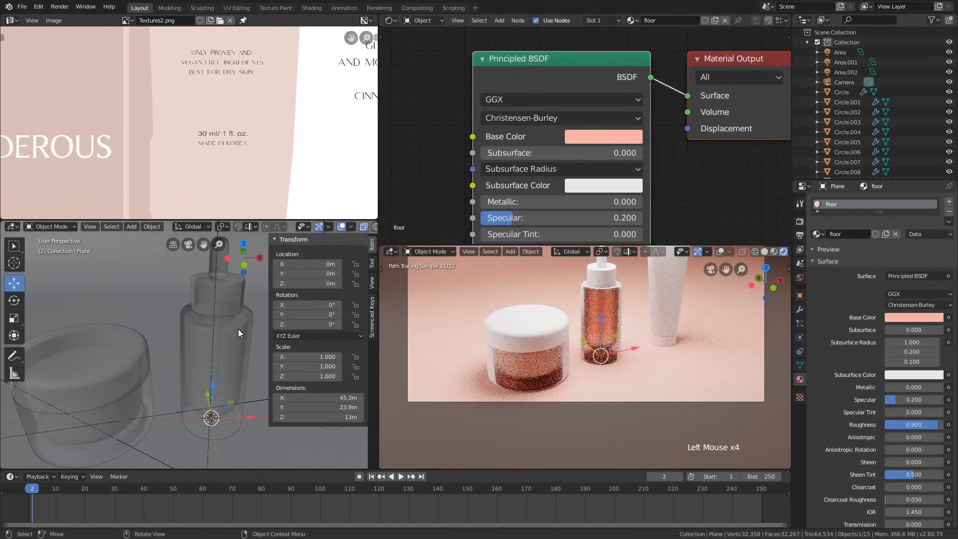
left_click(238, 329)
key("Tab")
key("1")
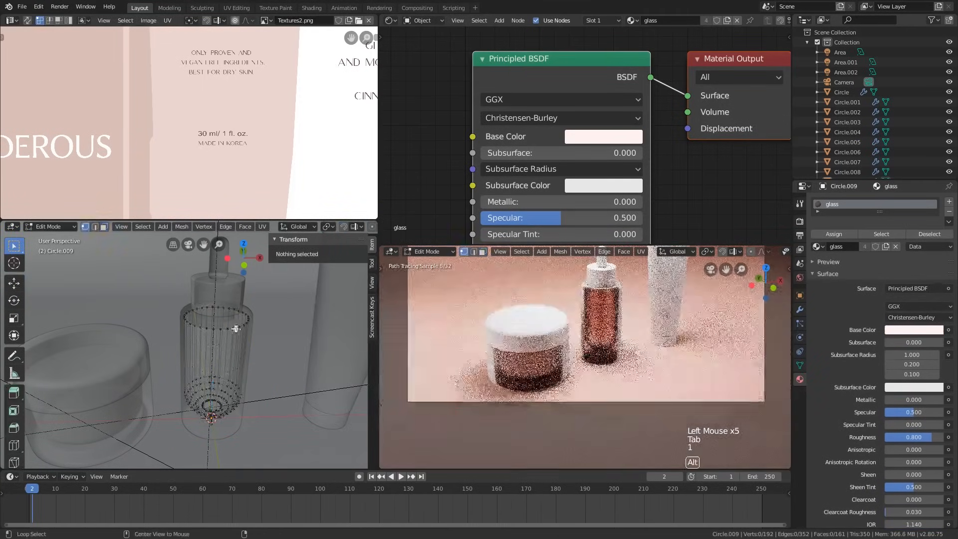
left_click(236, 329, "alt")
key("f")
scroll(233, 331, "up", 2)
key("Tab")
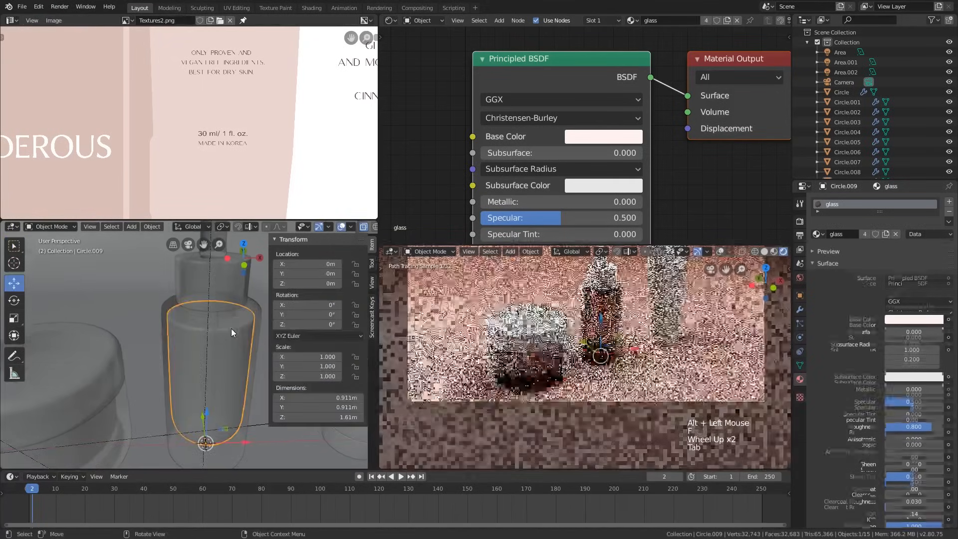
- Add one loop cut around the upper part of the shell's wall, slid toward its rim by a factor of about 0.61
mouse_move(237, 349)
middle_mouse_down()
mouse_move(242, 340)
mouse_move(236, 365)
middle_mouse_up()
key("KP_Decimal")
key("KP_1")
key("Tab")
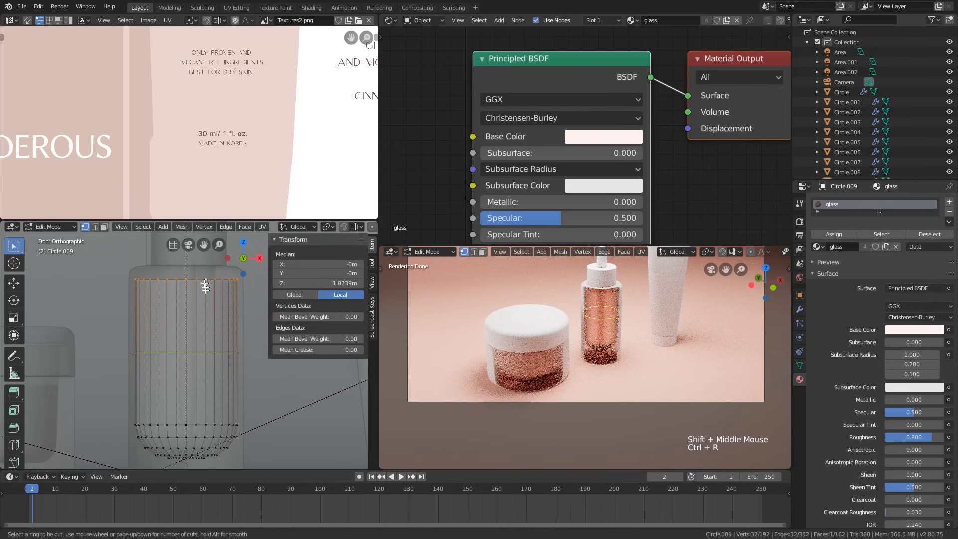
key("ctrl+r")
left_click(202, 352)
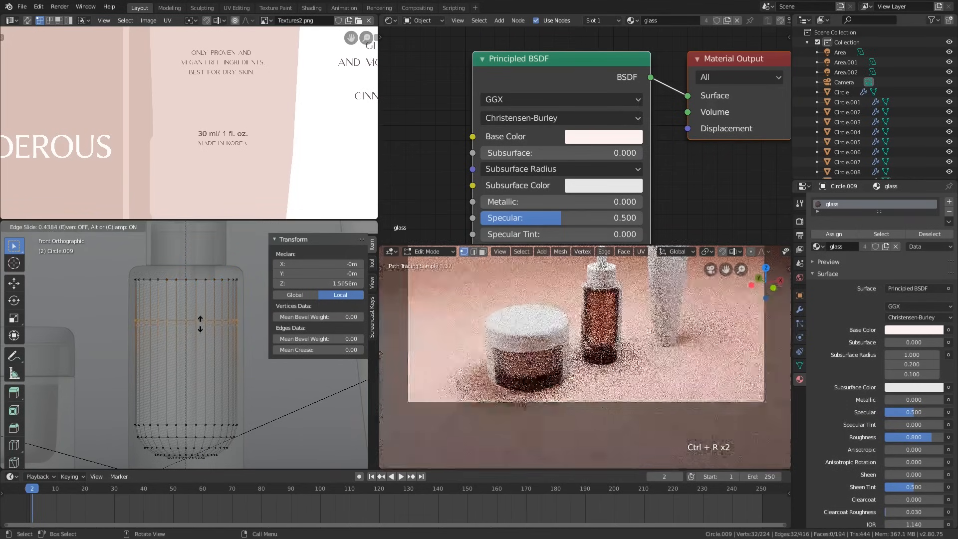
left_click(192, 306)
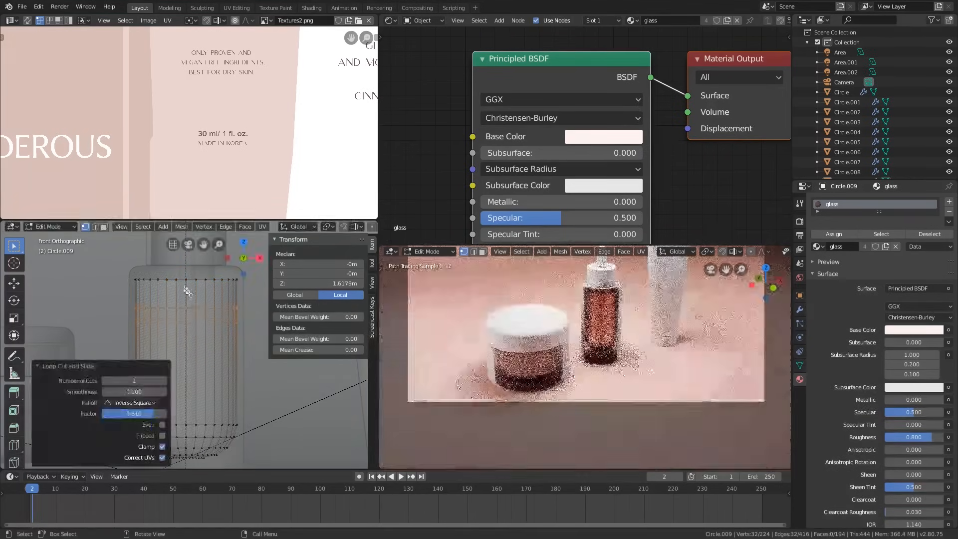
- Delete the shell's top edge loop and close the lowered rim with a face
left_click(179, 277, "alt")
middle_click_drag(184, 274, 184, 288)
key("x")
left_click(185, 287)
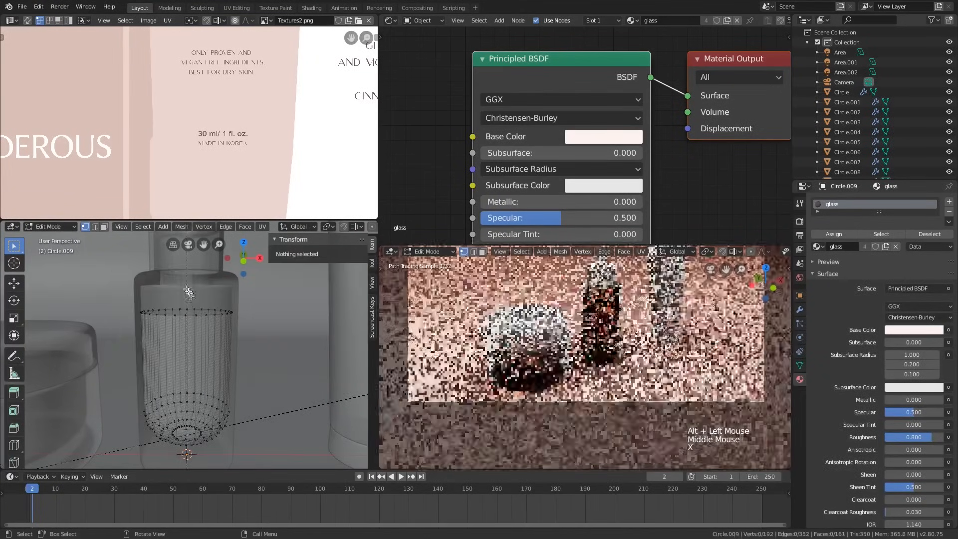
left_click(196, 314, "alt")
left_click(199, 316, "alt")
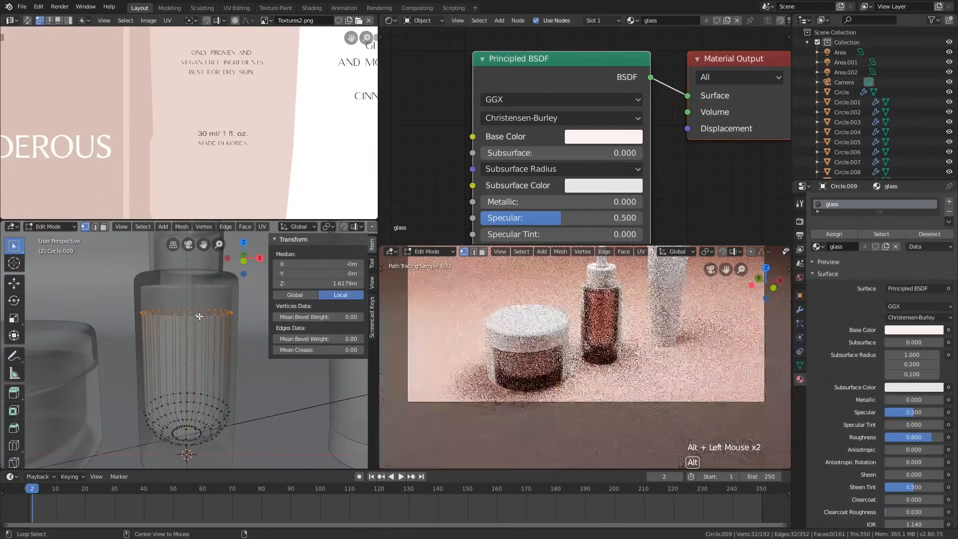
key("Tab")
- Turn off X-ray and move the liquid shell -2 m along Y, out of the bottle
middle_click_drag(202, 313, 160, 389)
scroll(212, 337, "down", 4)
scroll(210, 339, "down", 4)
key("alt+z")
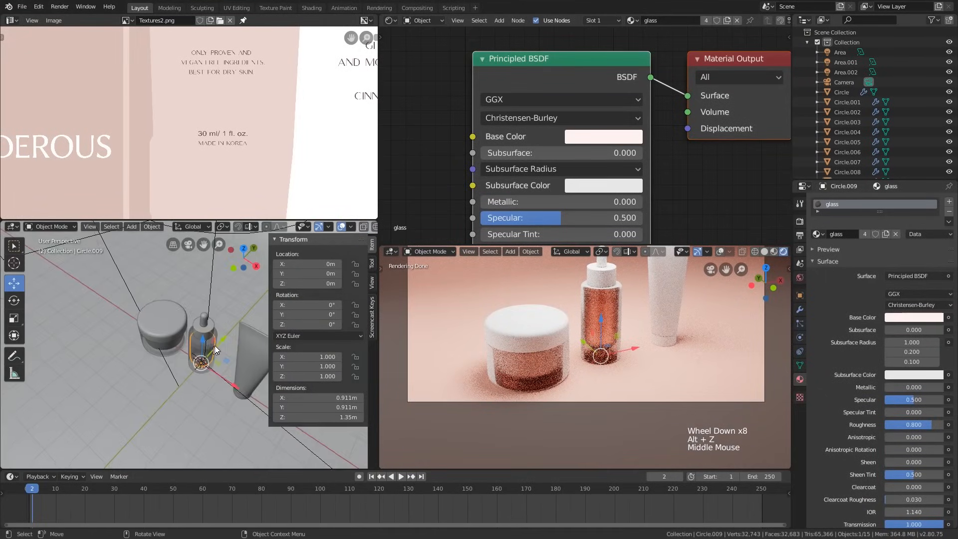
left_click_drag(214, 345, 179, 375, "ctrl")
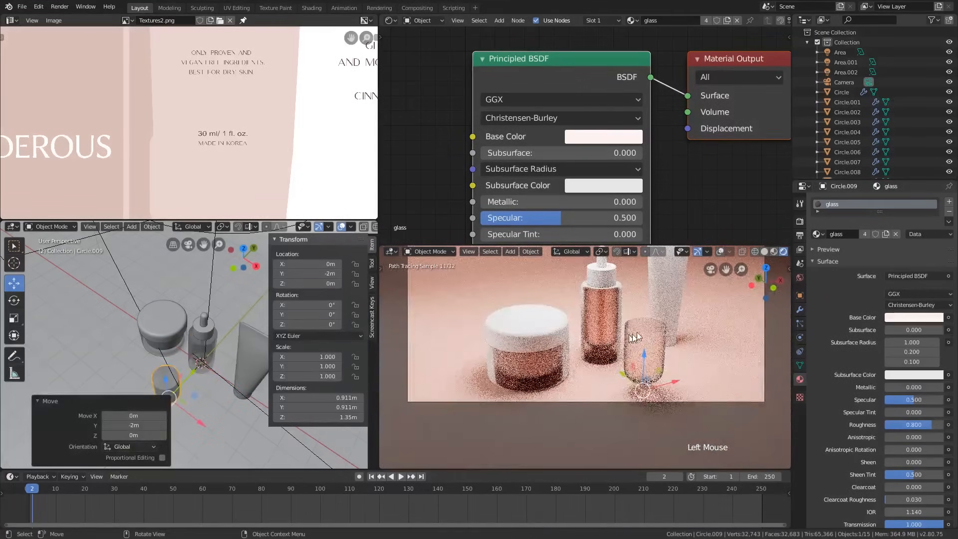
- Limit the rendered camera preview to a region around the moved liquid shell
scroll(663, 325, "up", 3)
middle_click_drag(653, 344, 630, 336, "shift")
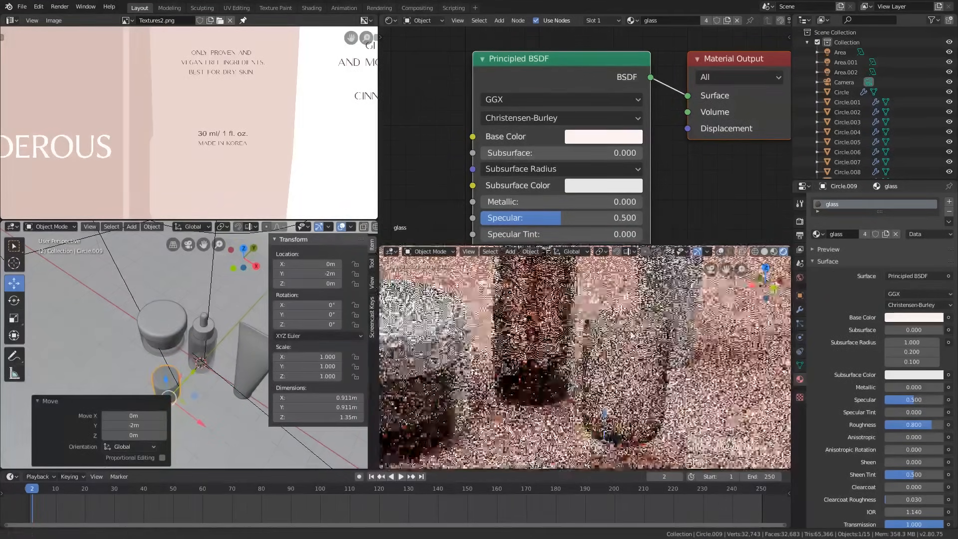
scroll(630, 337, "down", 3)
key("ctrl+b")
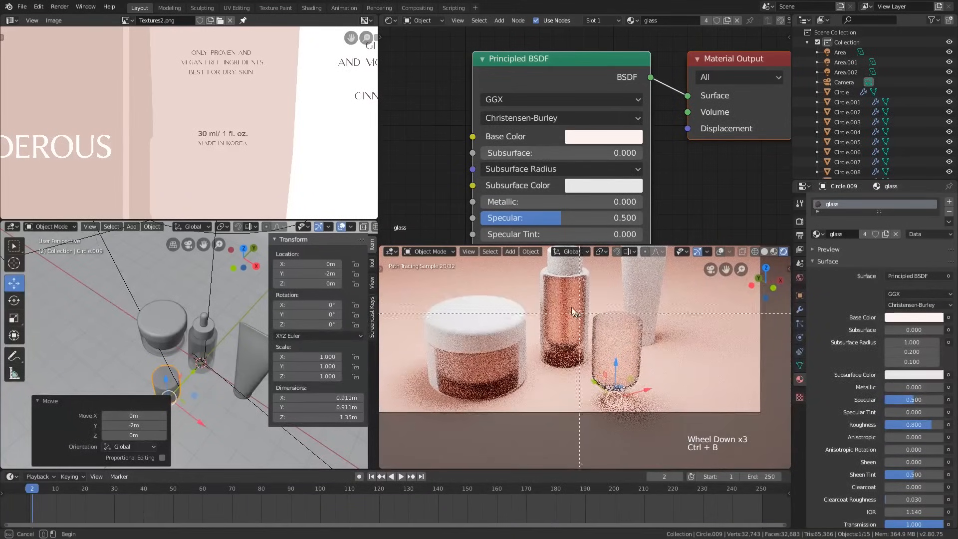
left_click_drag(569, 294, 664, 419)
scroll(649, 369, "up", 2)
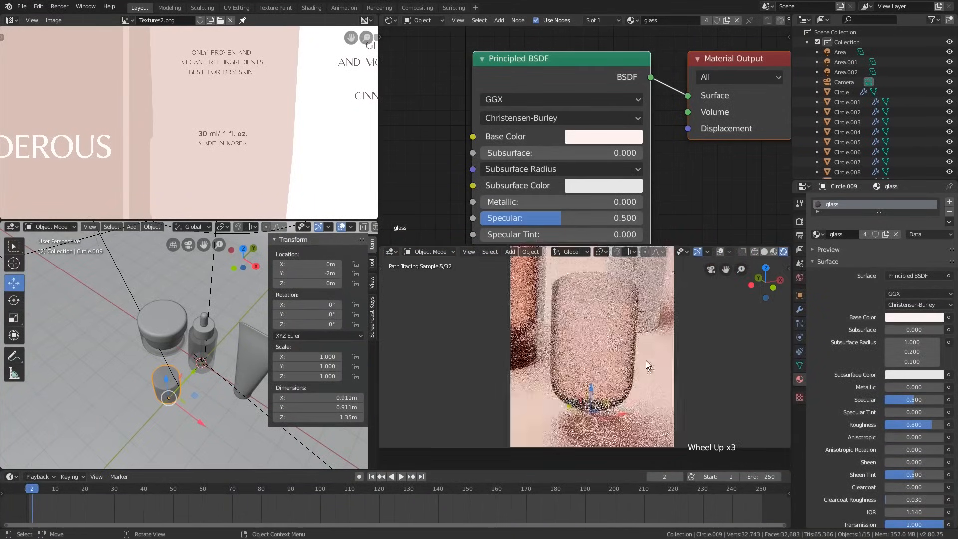
middle_click_drag(646, 360, 649, 379, "shift")
scroll(649, 379, "up", 1)
scroll(618, 160, "down", 1)
scroll(618, 160, "down", 2)
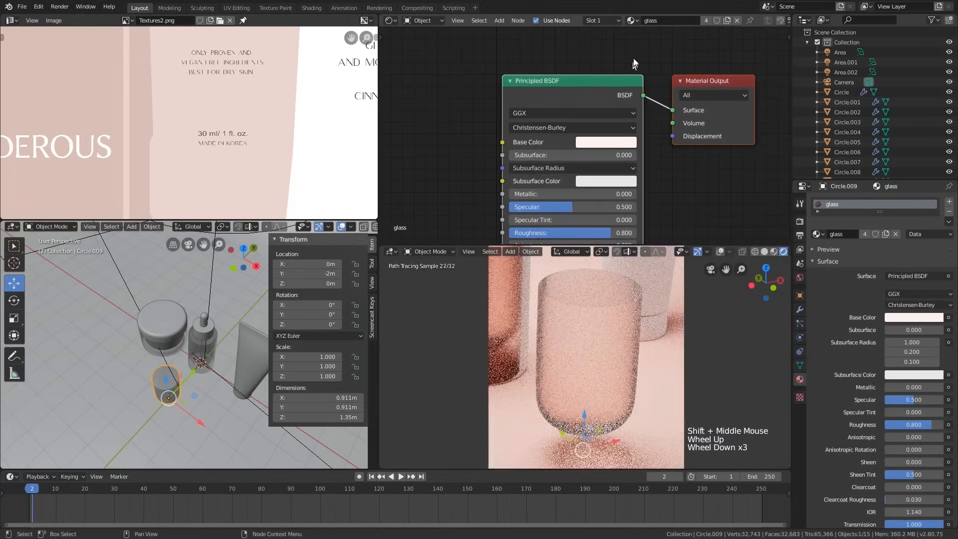
- Make the shell's glass material a separate copy and rename it liquid
left_click(727, 20)
double_click(688, 21)
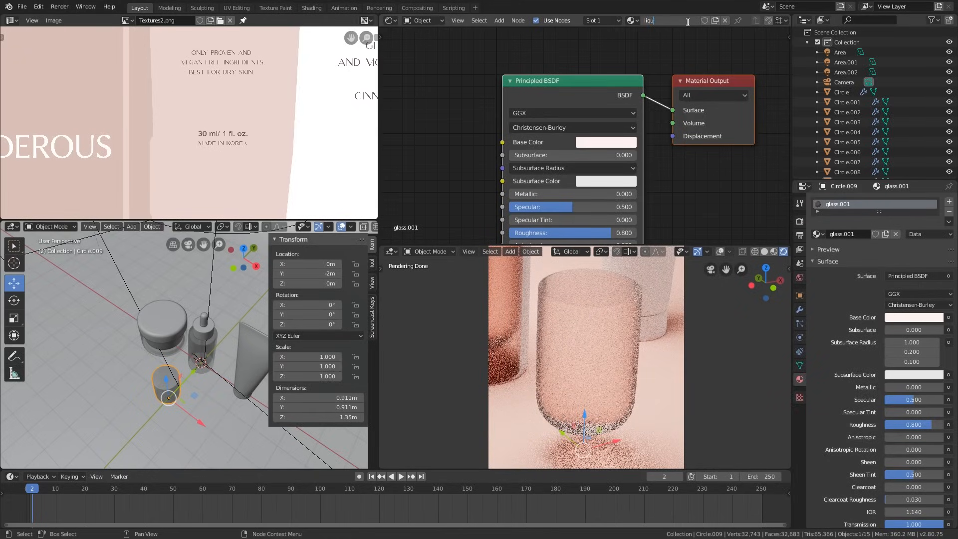
key("Return")
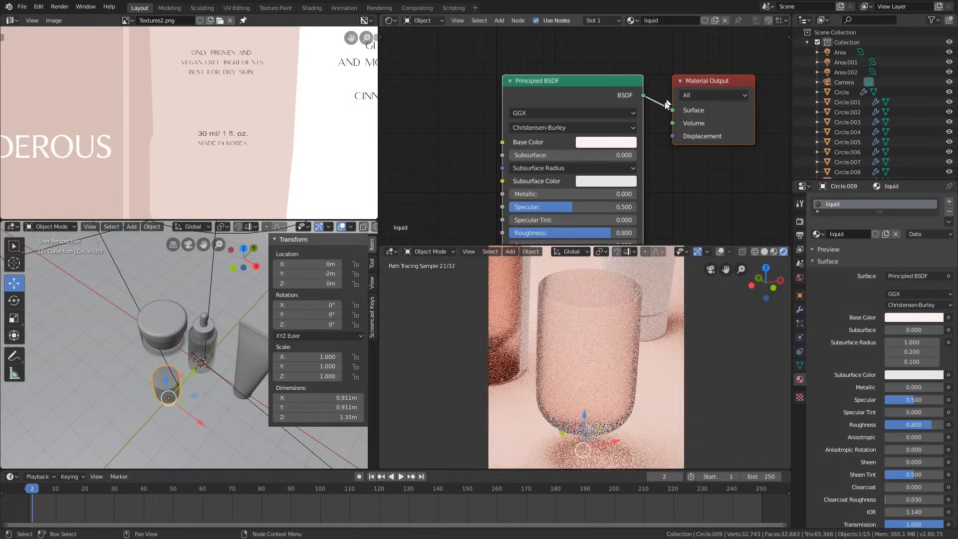
- Lower the liquid material's roughness to 0.020
scroll(659, 75, "down", 1)
middle_click_drag(663, 114, 657, 74)
scroll(654, 72, "down", 3)
left_click_drag(615, 156, 594, 157, "ctrl")
middle_click_drag(594, 157, 612, 188)
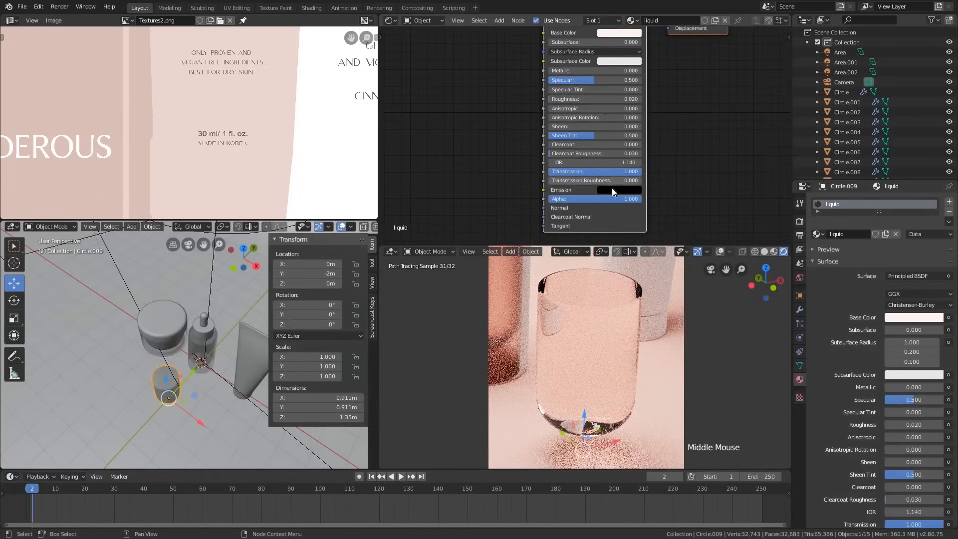
- Raise the liquid material's IOR to 1.450
scroll(607, 167, "up", 2)
left_click_drag(632, 159, 635, 160, "shift")
middle_click_drag(619, 160, 617, 234)
scroll(617, 234, "up", 1)
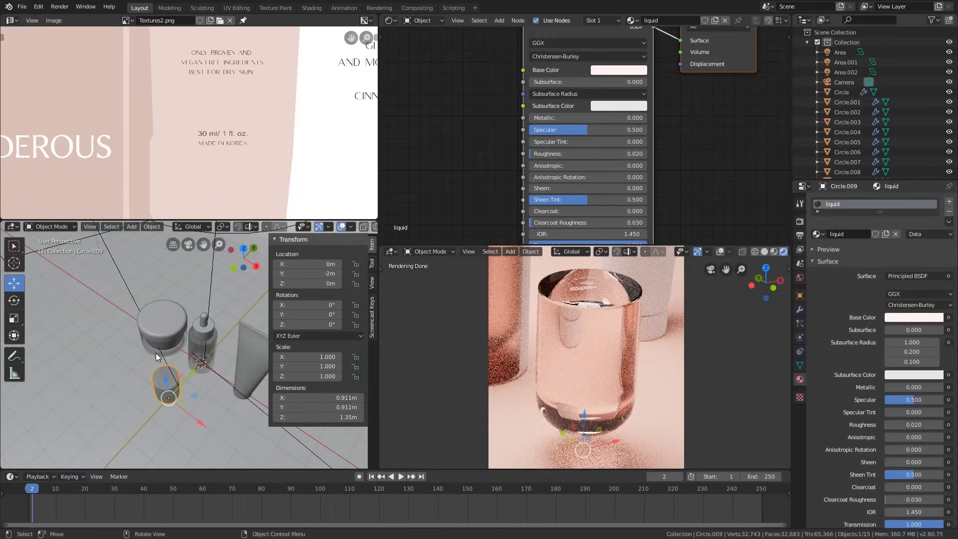
scroll(618, 111, "down", 3)
middle_click_drag(618, 111, 677, 82)
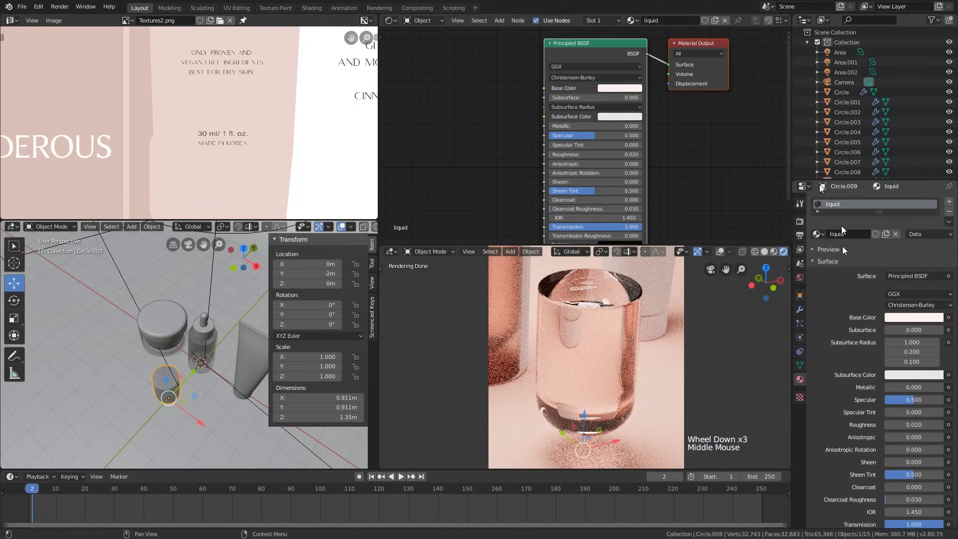
- Set the liquid material's viewport display color to a light orange with an alpha of 0.586
scroll(862, 327, "down", 8)
scroll(861, 327, "down", 6)
left_click(885, 497)
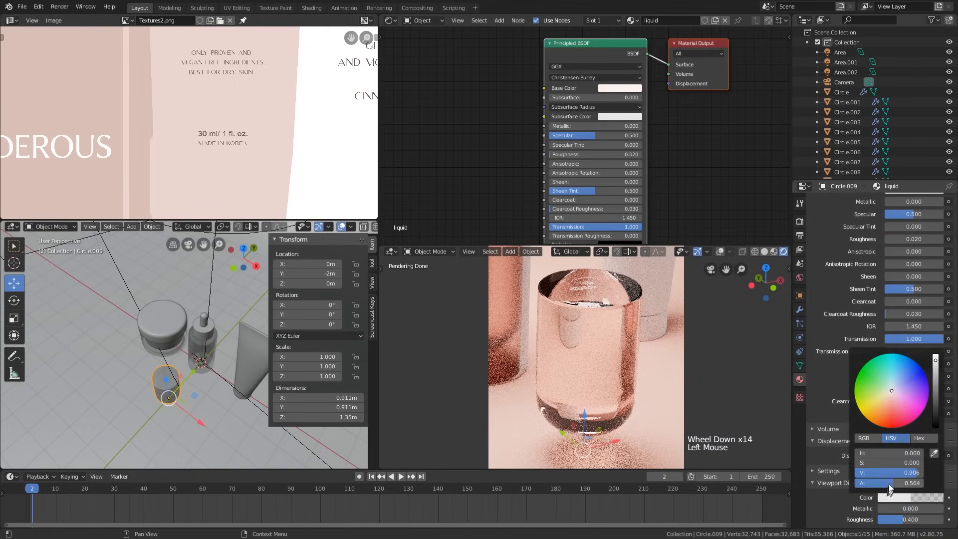
left_click_drag(893, 483, 895, 483)
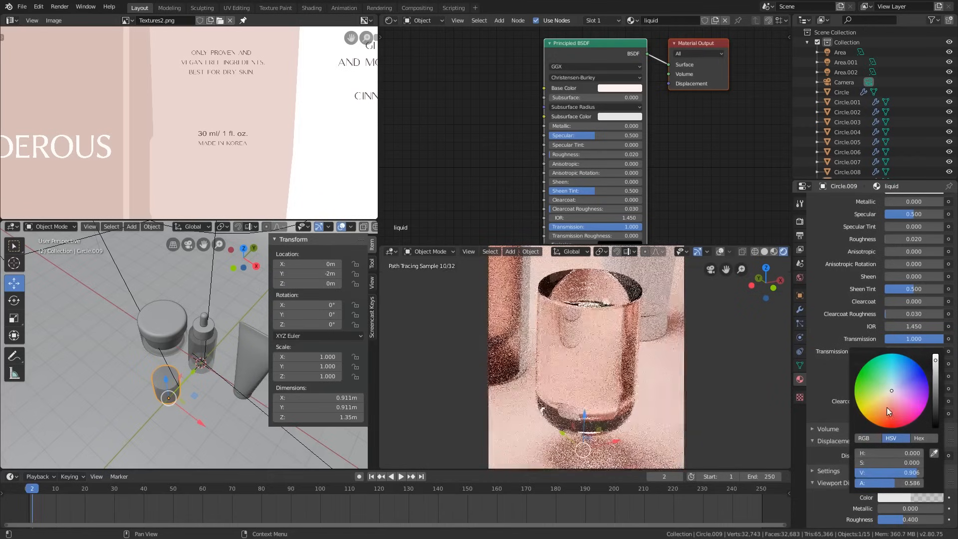
left_click_drag(882, 404, 878, 408)
- Move the liquid shell 2 m along Y back into the bottle and widen the render region to the whole camera view
left_click_drag(193, 372, 231, 334, "ctrl")
scroll(500, 333, "down", 5)
middle_click_drag(499, 335, 564, 329, "shift")
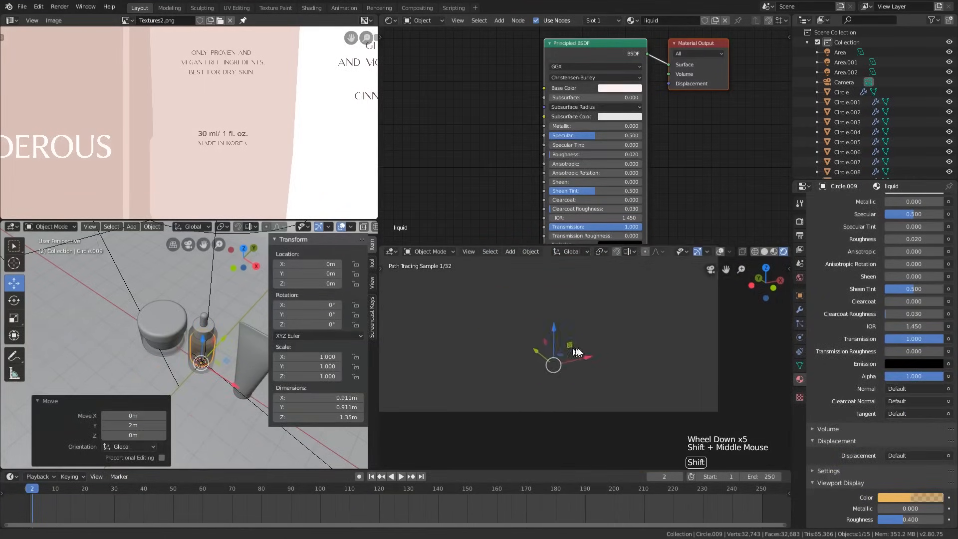
scroll(564, 330, "down", 4)
key("ctrl+b")
left_click_drag(461, 266, 664, 399)
middle_click_drag(545, 335, 550, 349, "shift")
scroll(549, 350, "up", 3)
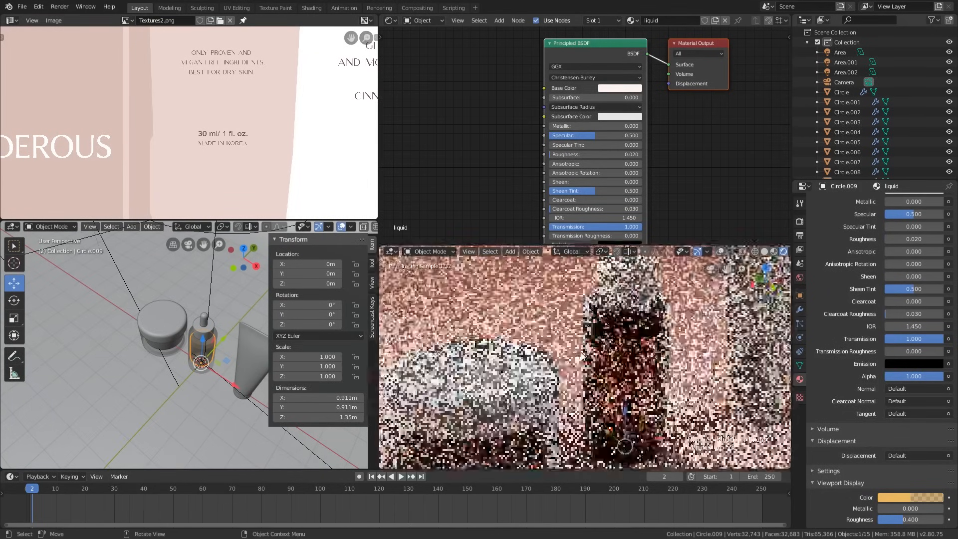
scroll(482, 343, "up", 5)
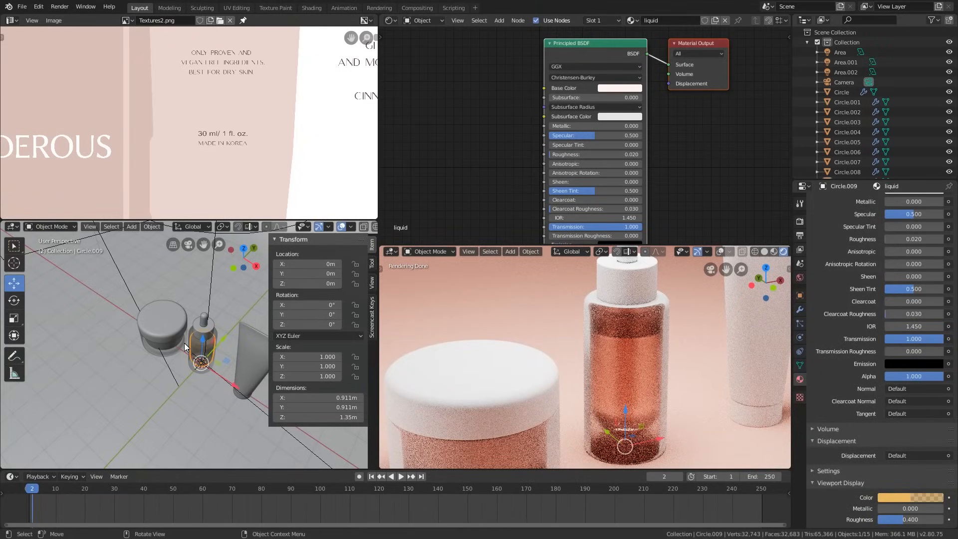
- Select the dropper bottle's glass body and try adjusting its material's IOR while checking the rendered preview
scroll(196, 343, "up", 5)
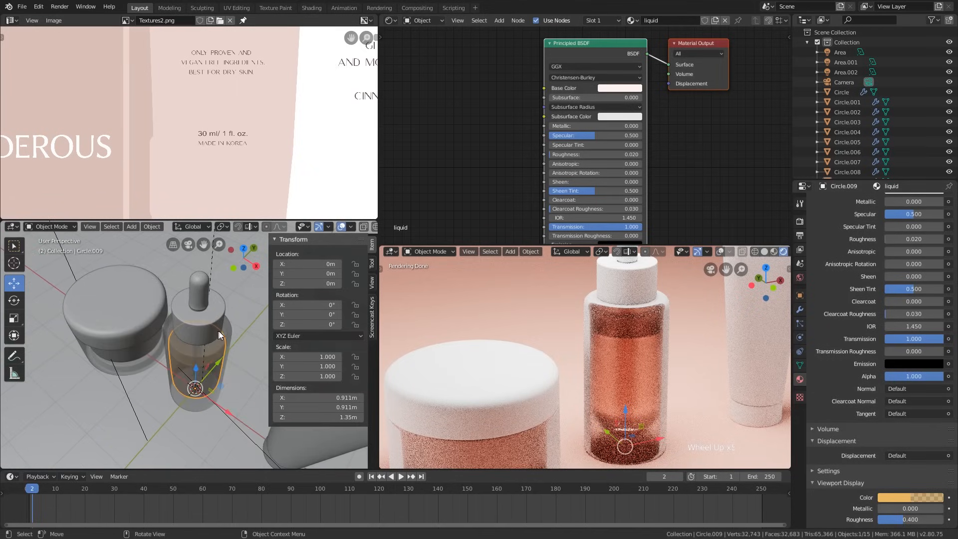
left_click(219, 331)
mouse_move(229, 327)
middle_mouse_down("shift")
mouse_move(221, 353)
mouse_move(222, 344)
middle_mouse_up("shift")
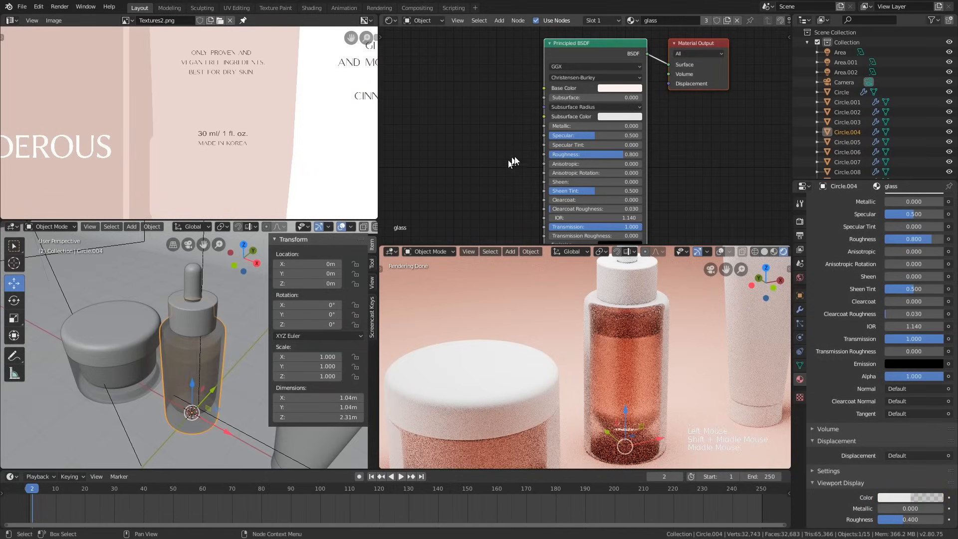
middle_click_drag(581, 206, 581, 189)
mouse_move(589, 201)
left_mouse_down()
mouse_move(581, 201)
mouse_move(592, 201)
left_mouse_up()
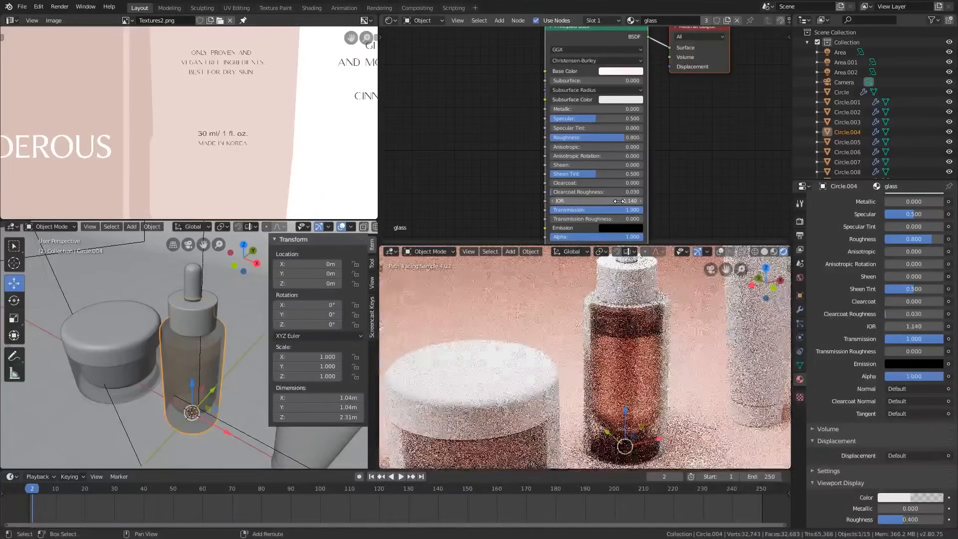
scroll(656, 302, "down", 3)
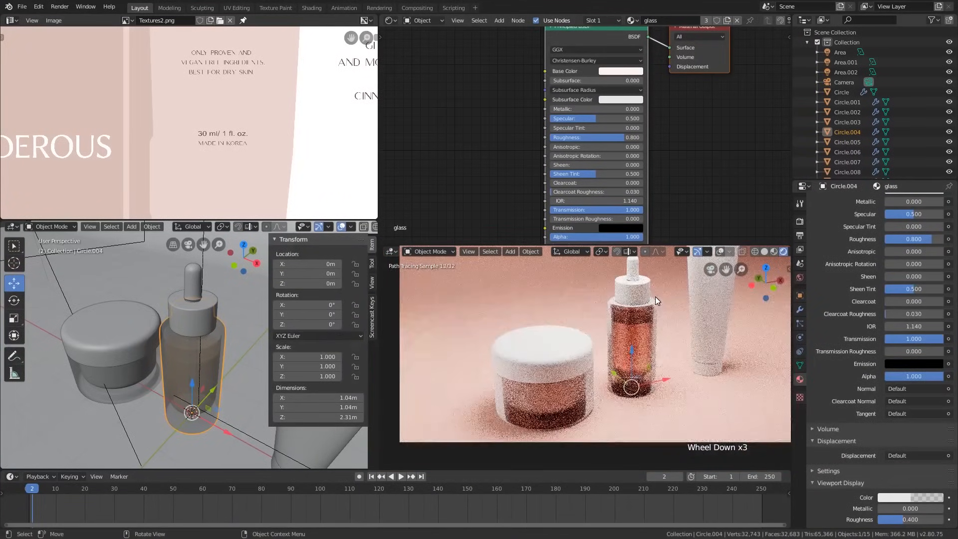
scroll(654, 297, "down", 2)
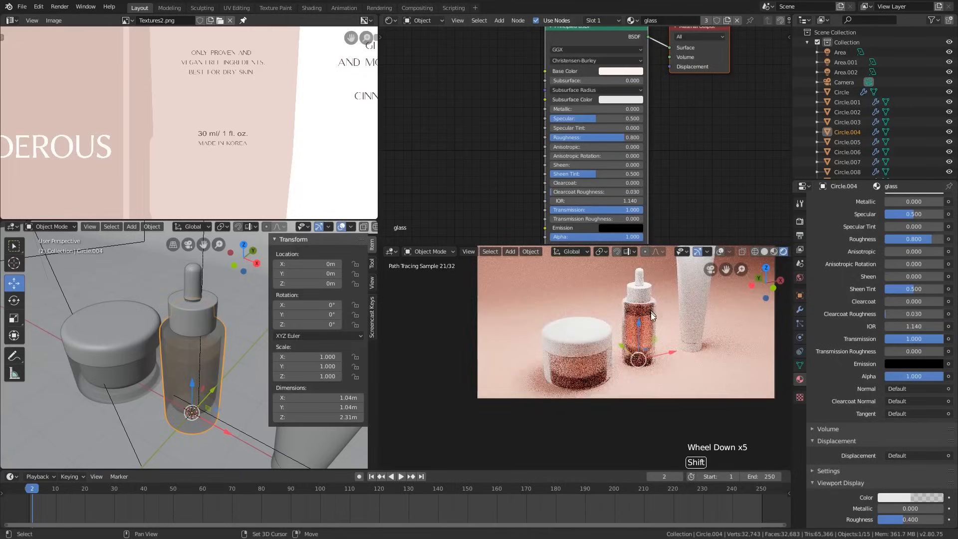
- Select the jar's lid and give it a new material named caps
middle_click_drag(651, 316, 653, 328, "shift")
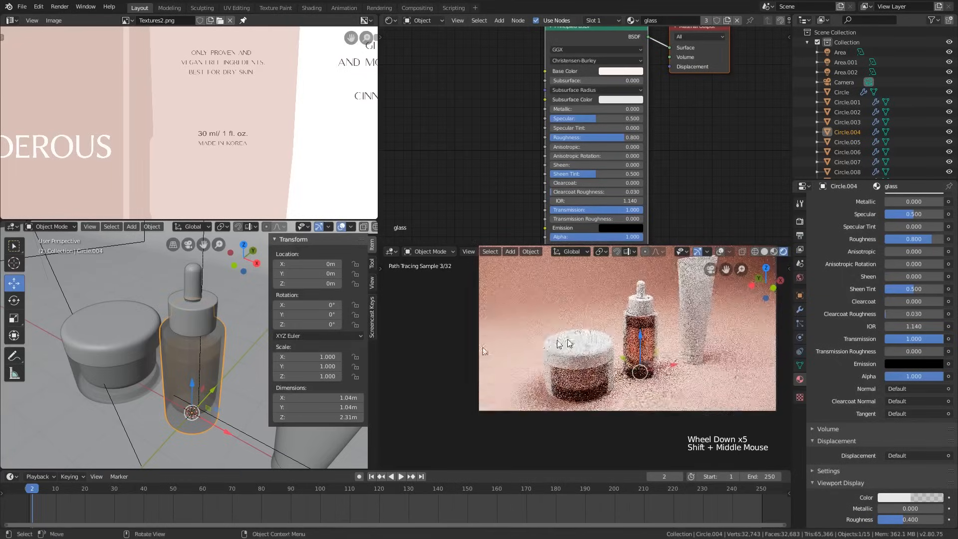
left_click(107, 347)
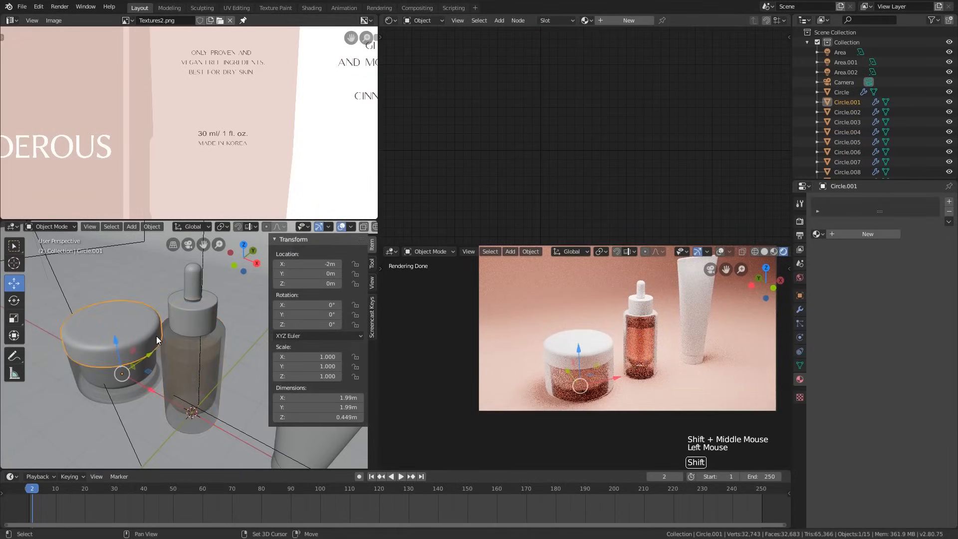
middle_click_drag(157, 336, 178, 368, "shift")
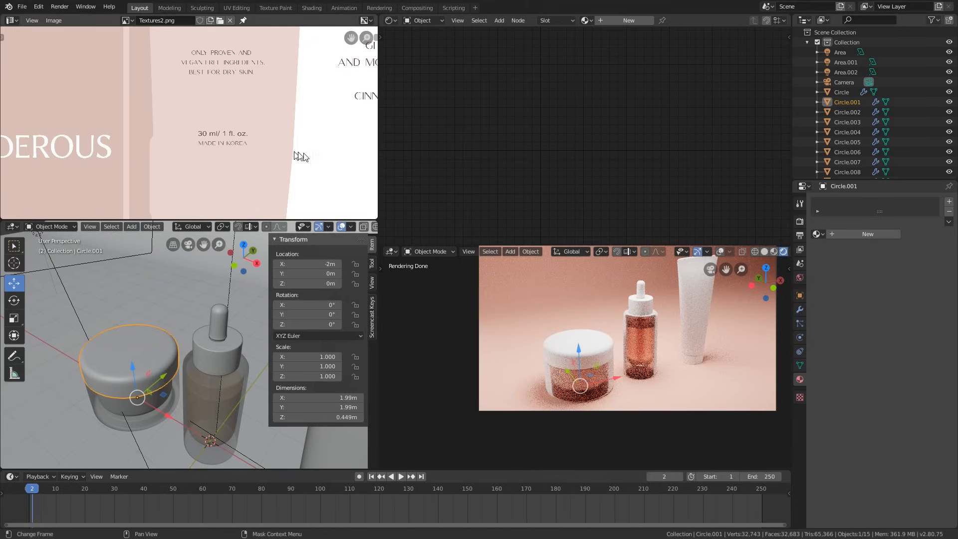
left_click(624, 20)
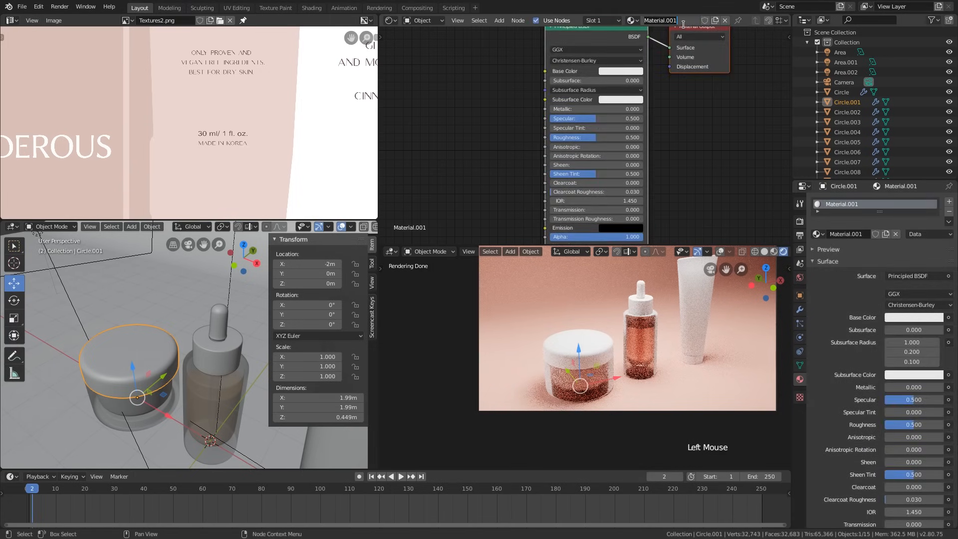
type("ps")
key("Return")
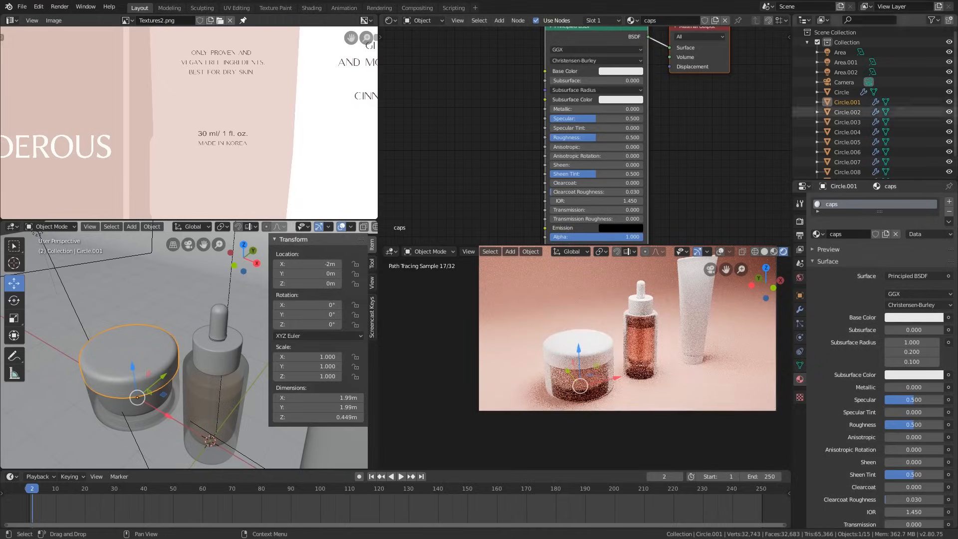
- Set the caps material's Metallic value to 1.000 in its Principled BSDF
scroll(888, 157, "down", 5)
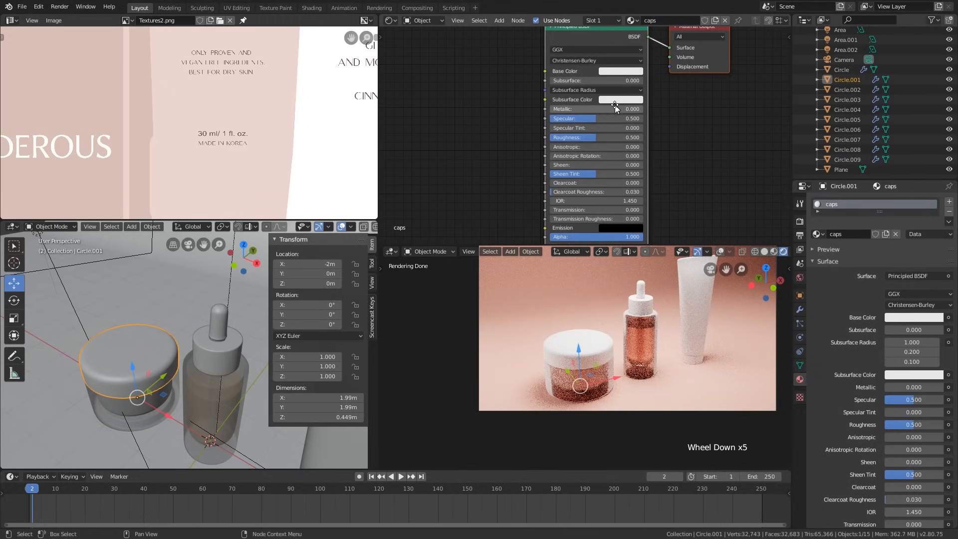
scroll(612, 137, "up", 3)
middle_click_drag(615, 107, 619, 143)
scroll(601, 113, "up", 2)
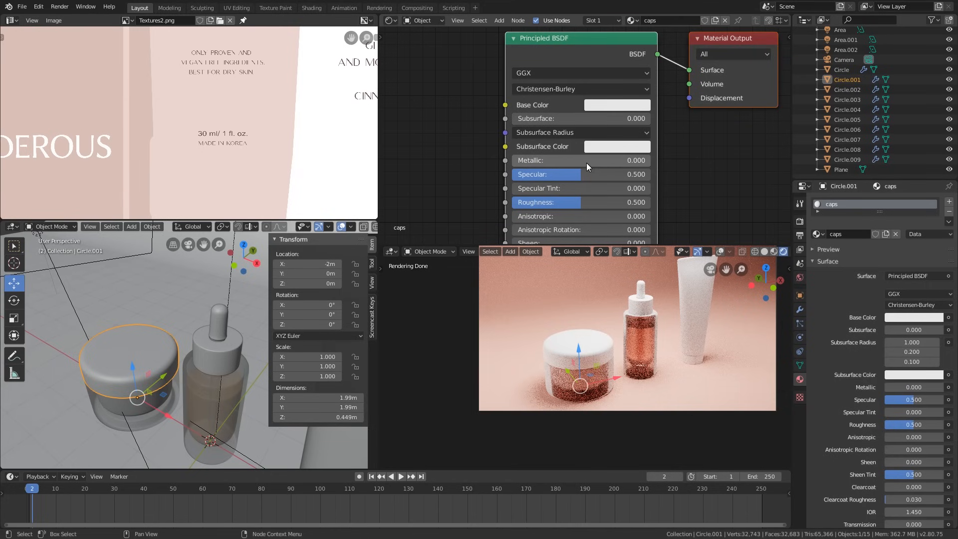
left_click_drag(586, 162, 654, 160)
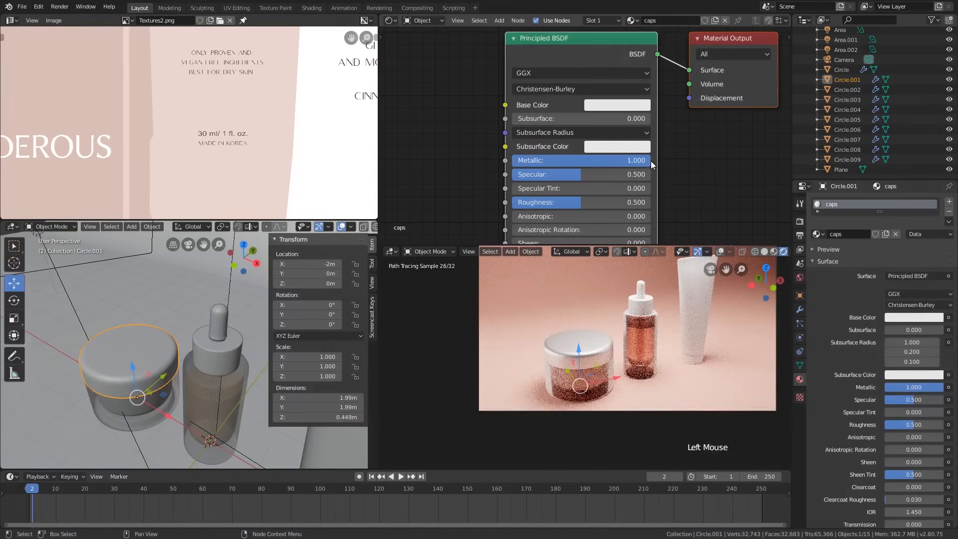
- Set the caps material's viewport display color to a light pink
scroll(865, 416, "down", 12)
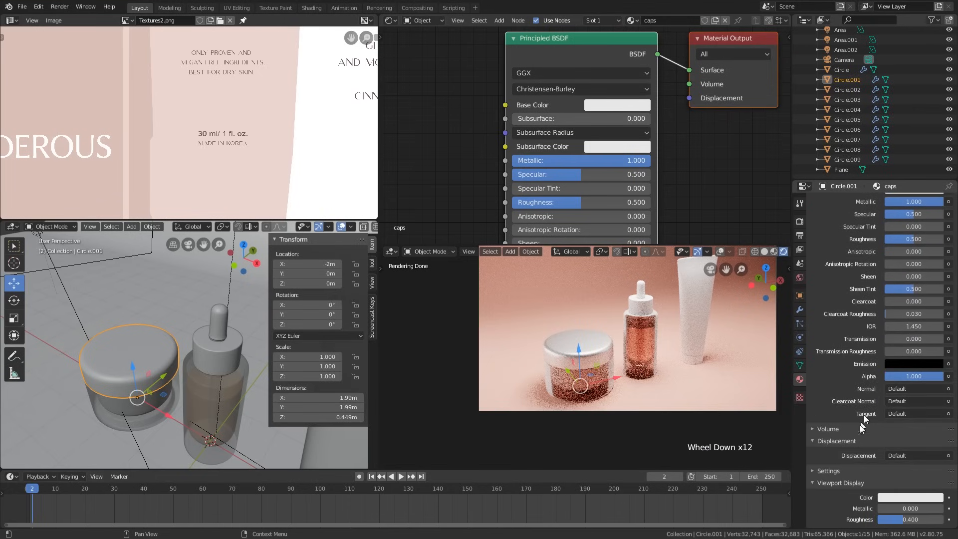
left_click(888, 498)
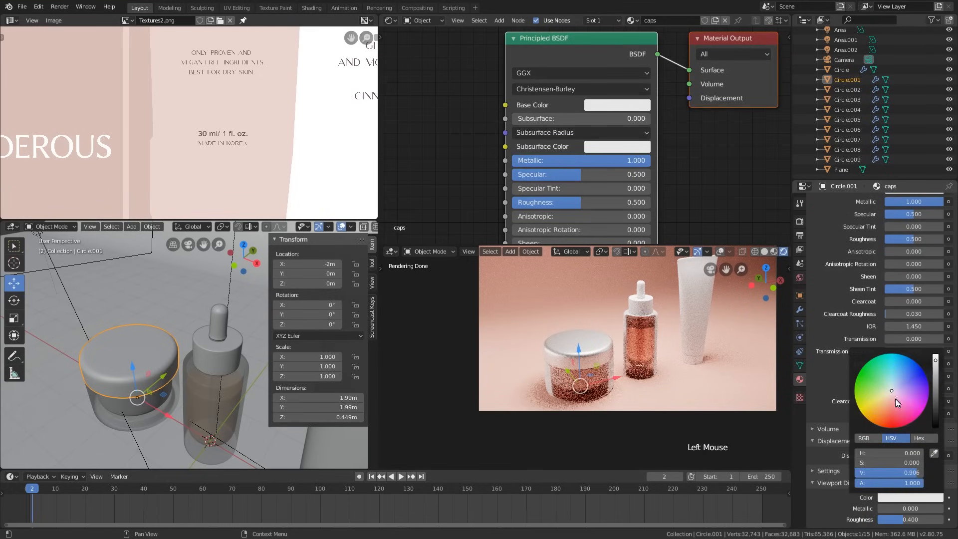
left_click(896, 404)
middle_click_drag(132, 380, 143, 356, "shift")
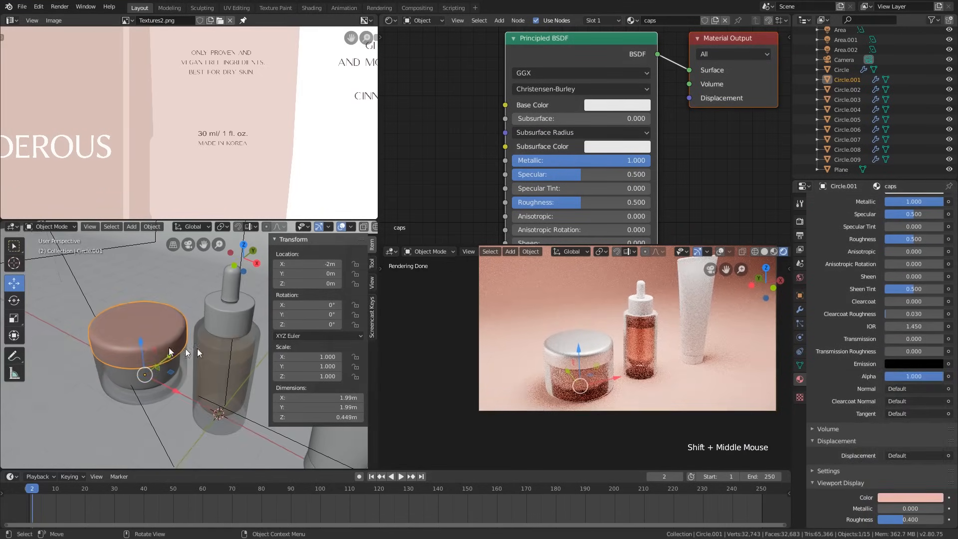
- Assign the existing caps material to the dropper bottle's collar
scroll(899, 349, "up", 1)
left_click(232, 320)
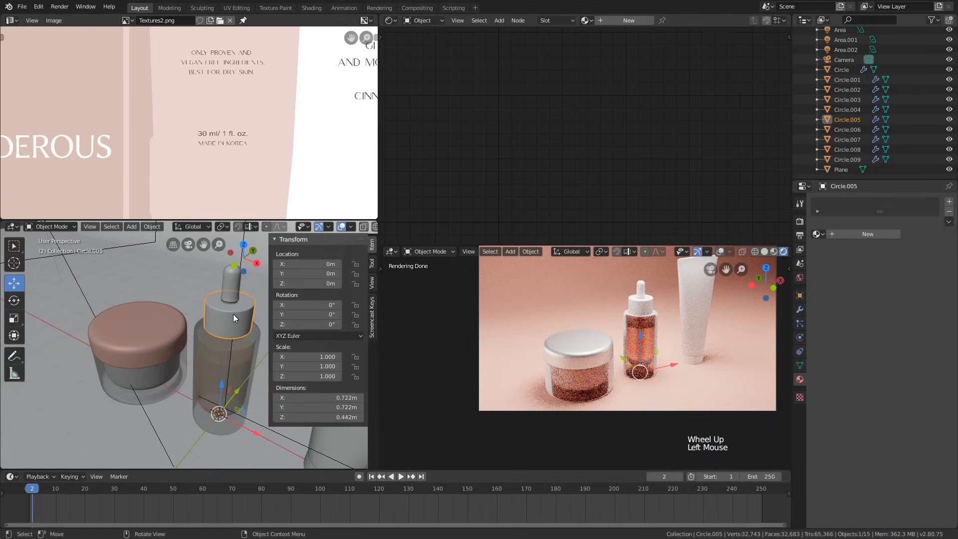
left_click(587, 20)
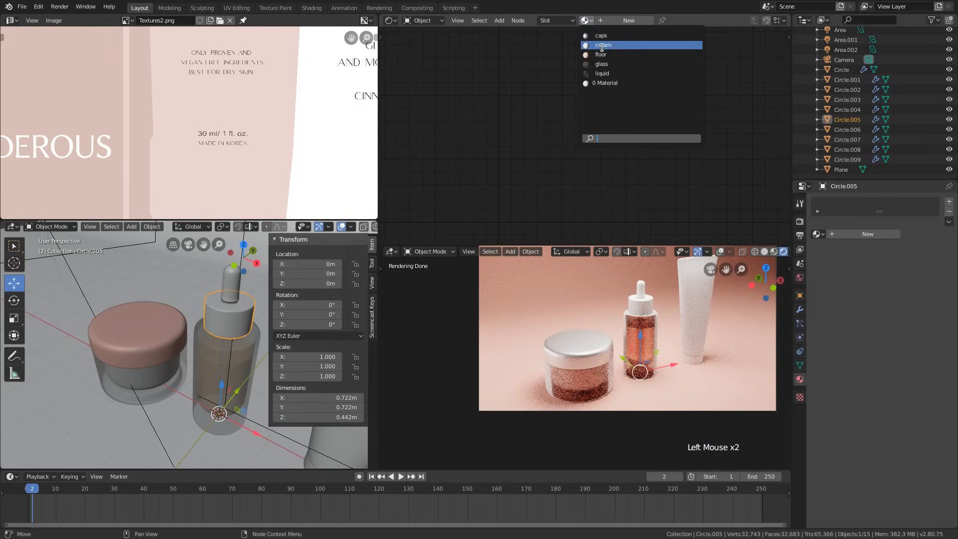
left_click(600, 36)
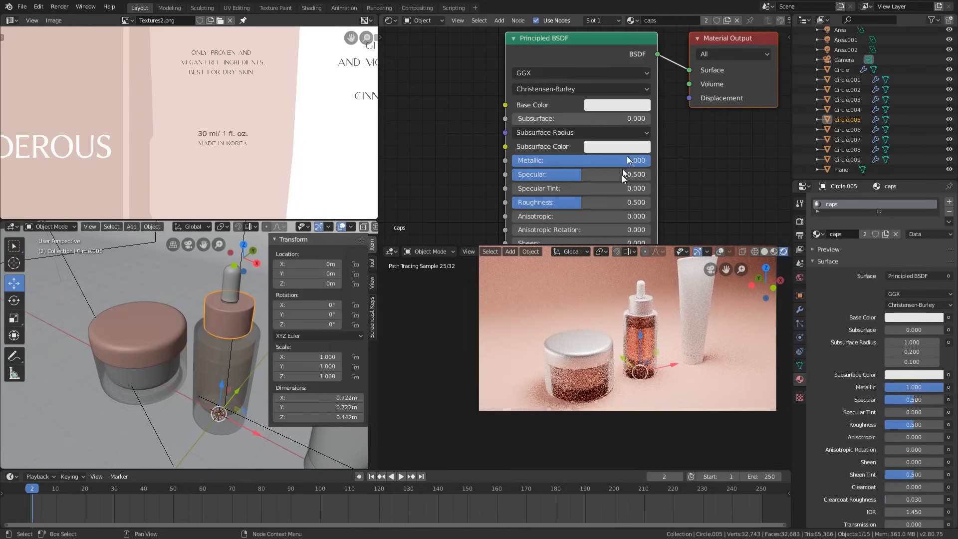
- Sample the caps material's base color from the darker pink area of the label artwork
scroll(634, 284, "up", 3)
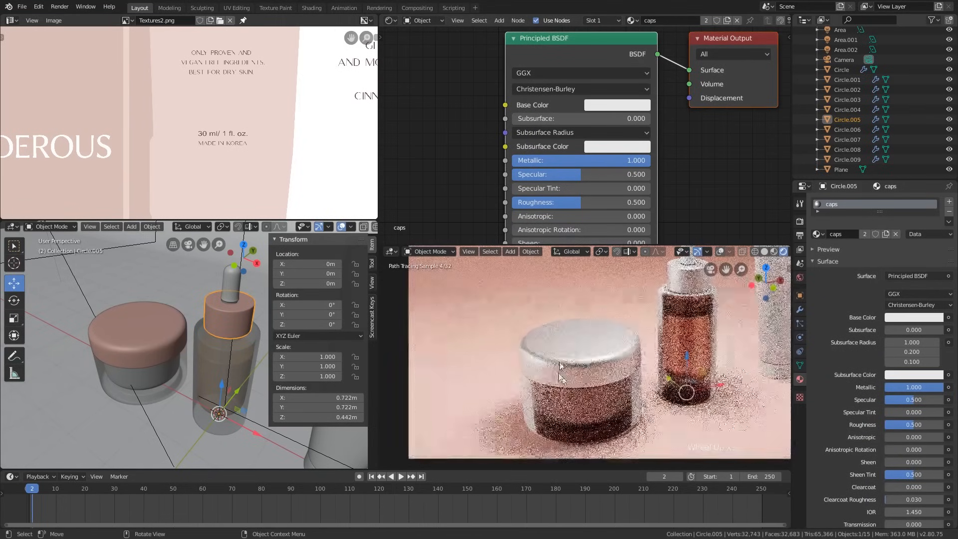
left_click(610, 109)
left_click(697, 241)
left_click(95, 183)
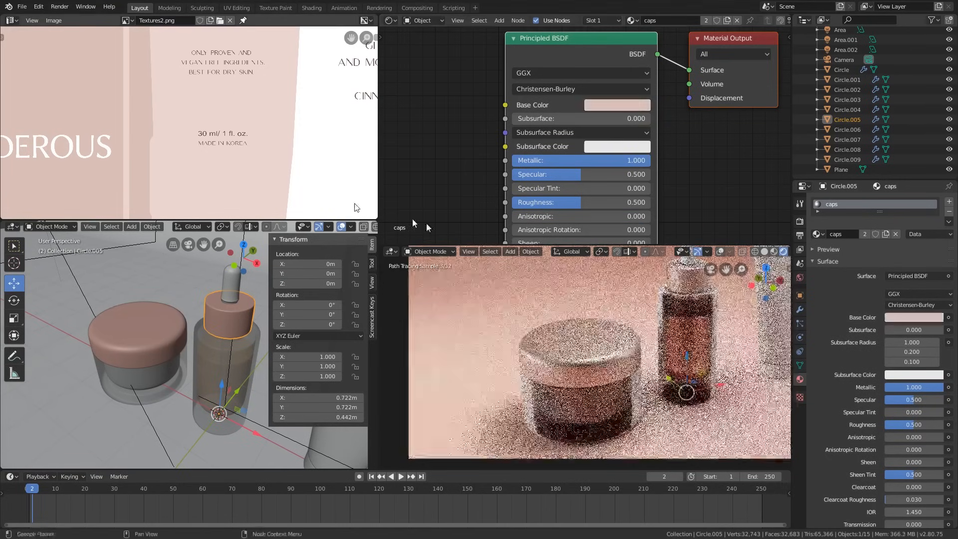
- Raise the caps base color's saturation to 0.264 and its value to 1.000
left_click(610, 109)
left_click_drag(635, 258, 664, 257)
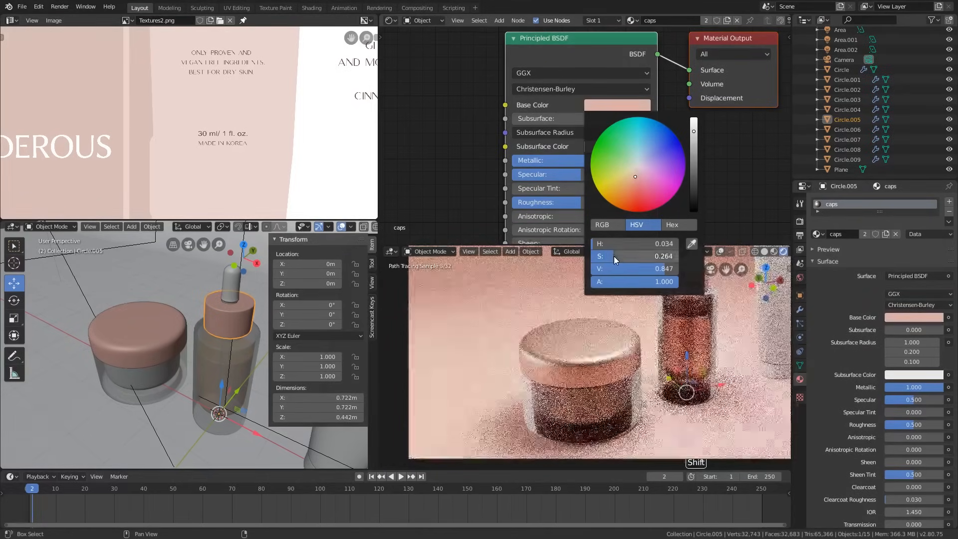
left_click(599, 105)
left_click_drag(694, 131, 694, 118)
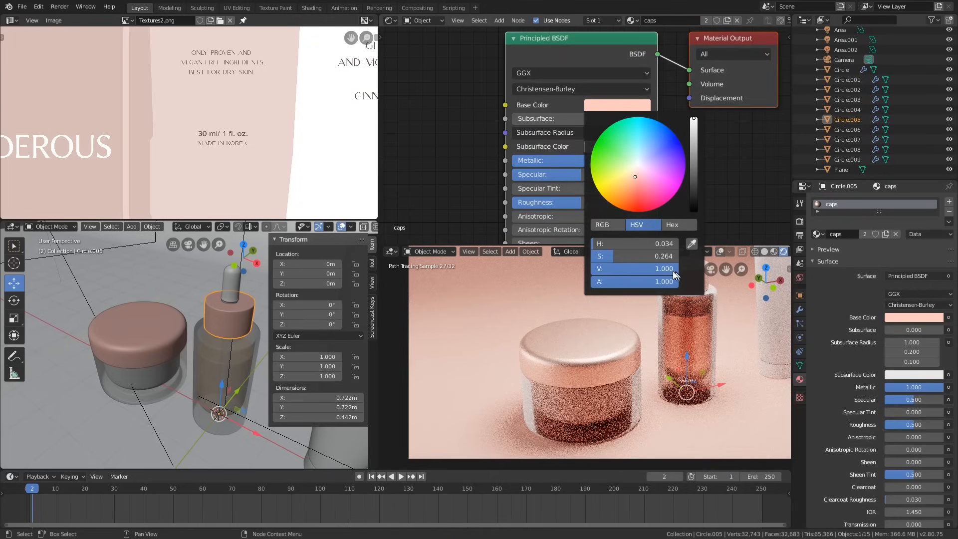
- Lower the caps material's Roughness to 0.300
middle_click_drag(544, 170, 547, 143)
left_click_drag(633, 180, 611, 180, "ctrl")
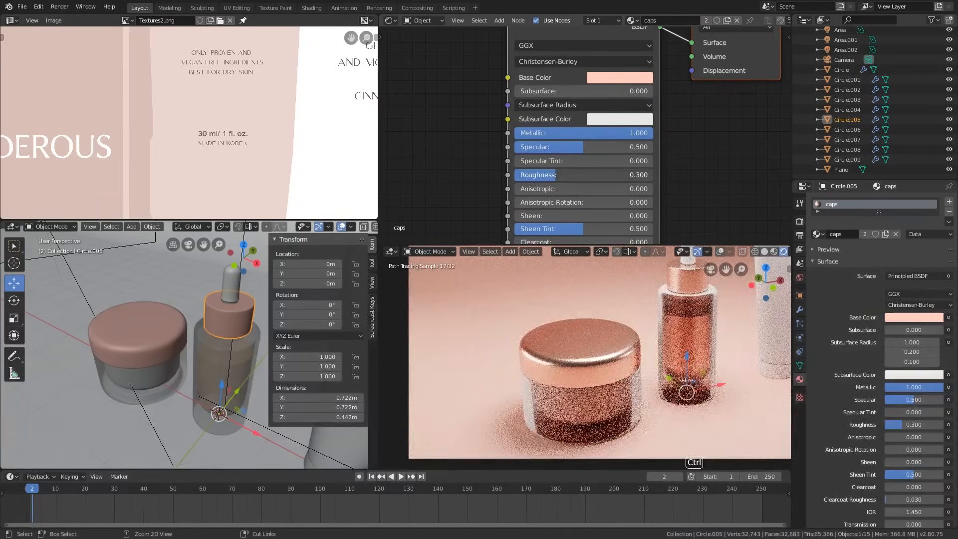
mouse_move(611, 174)
left_mouse_down("ctrl")
mouse_move(600, 175)
mouse_move(612, 174)
left_mouse_up("ctrl")
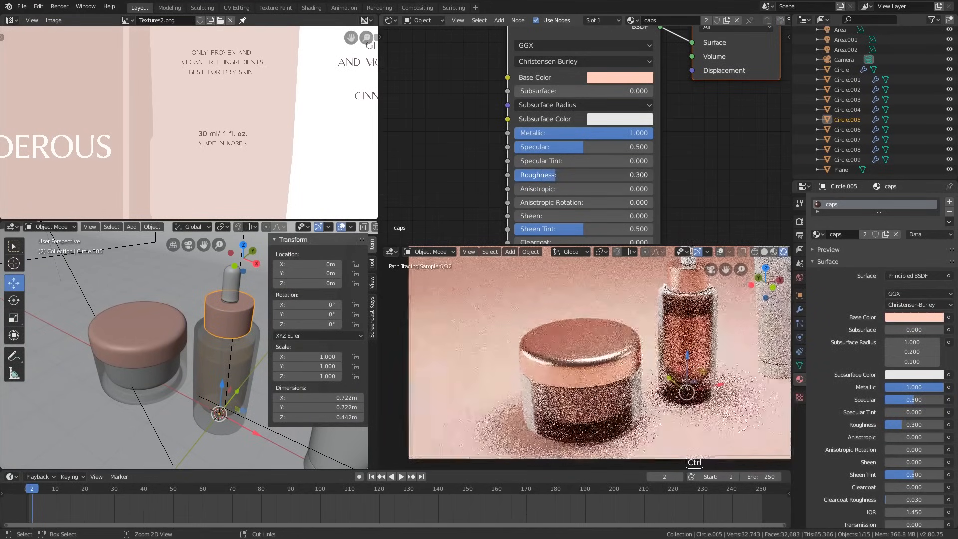
- Darken the caps material's base color slightly and check the whole scene in the rendered preview
left_click(600, 82)
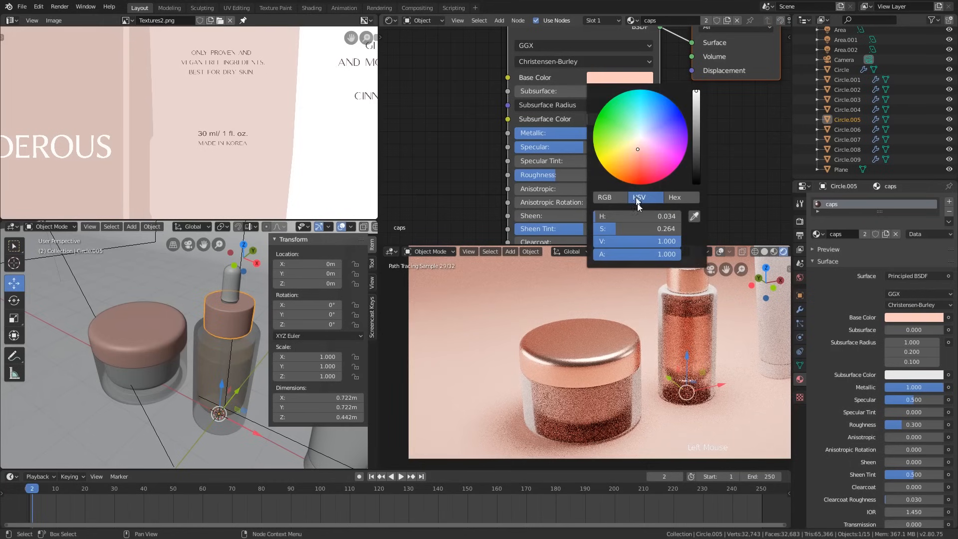
mouse_move(669, 242)
left_mouse_down("shift")
mouse_move(649, 241)
mouse_move(663, 230)
left_mouse_up("shift")
scroll(616, 388, "down", 5)
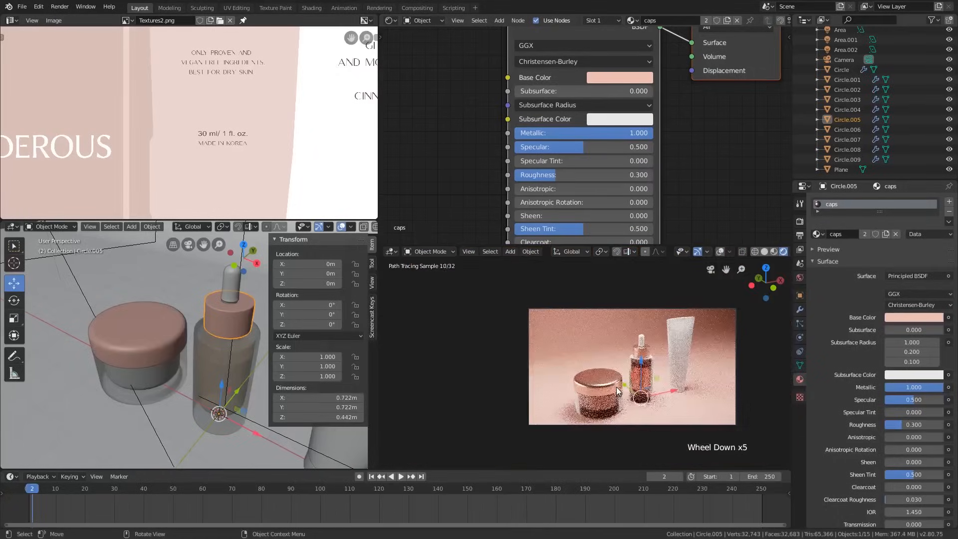
scroll(614, 387, "up", 1)
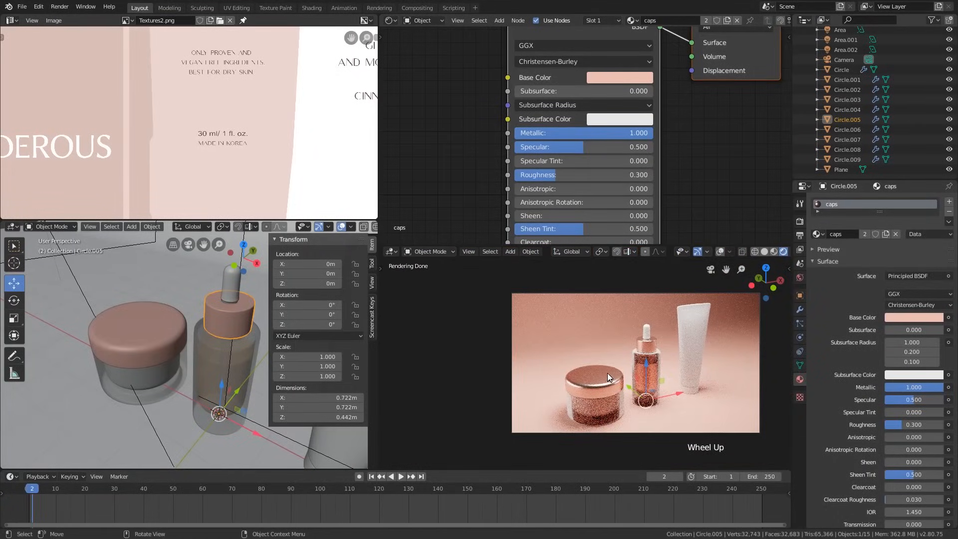
- Assign the cream material to the dropper's rubber bulb and rename that material white
left_click(238, 289)
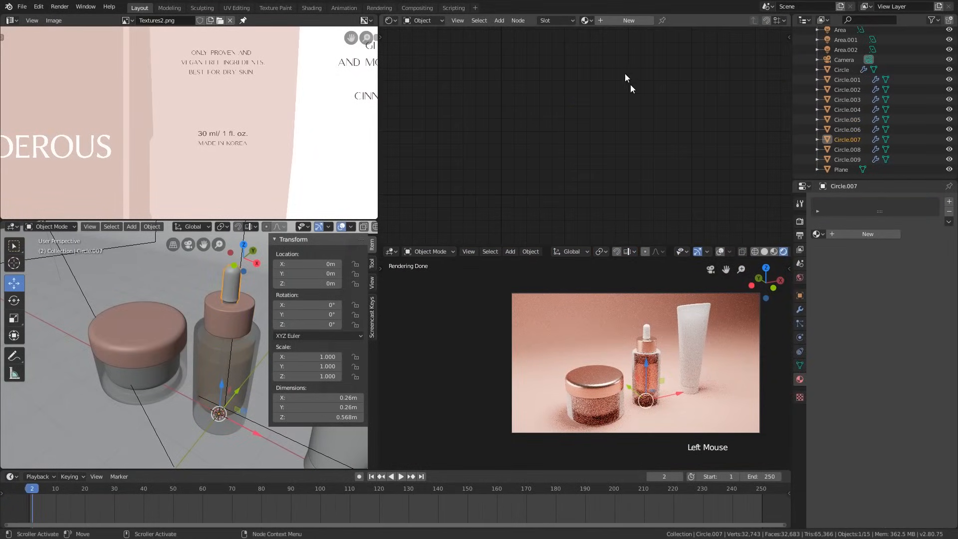
left_click(588, 20)
left_click(605, 42)
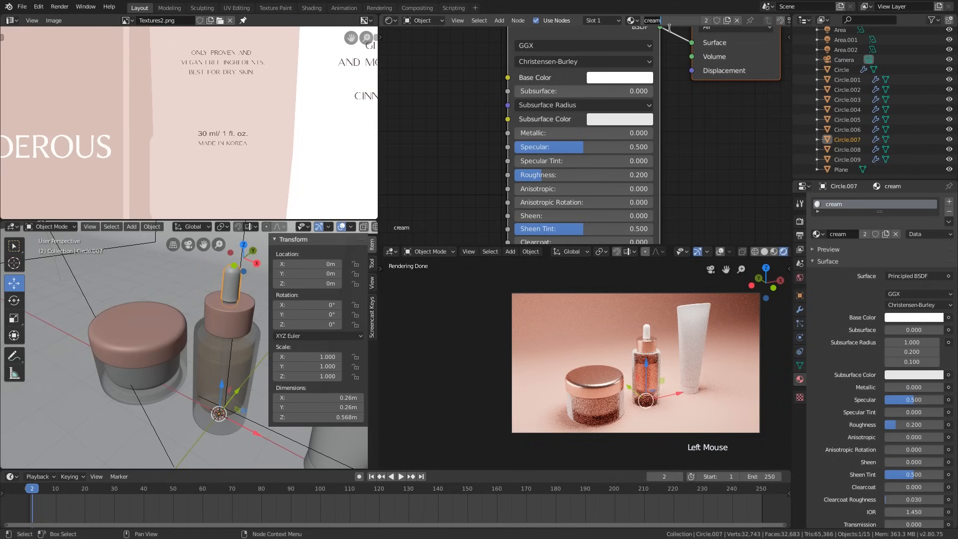
key("Return")
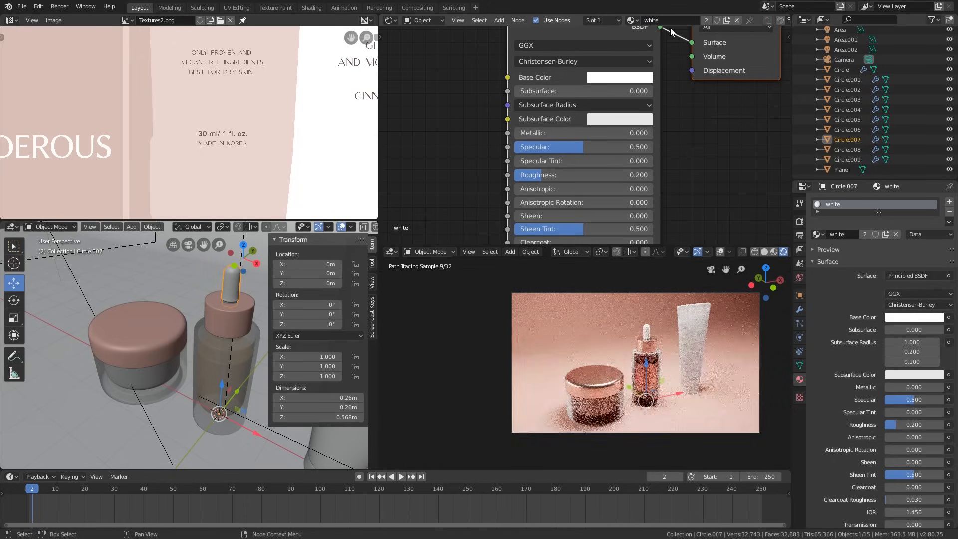
- Raise the white material's Roughness to 0.500 and check the jar and bottle in the rendered preview
left_click_drag(609, 175, 651, 175, "ctrl")
scroll(588, 412, "up", 4)
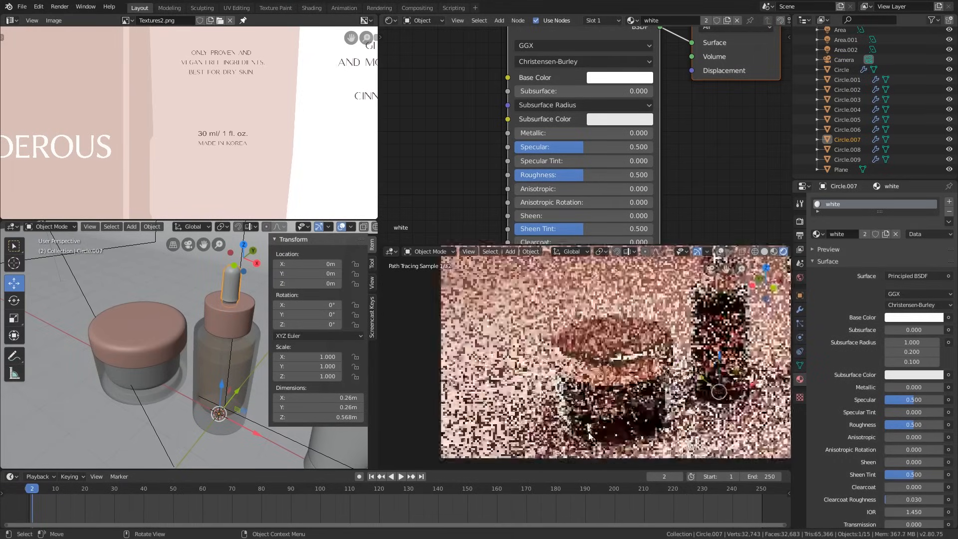
scroll(615, 369, "down", 3)
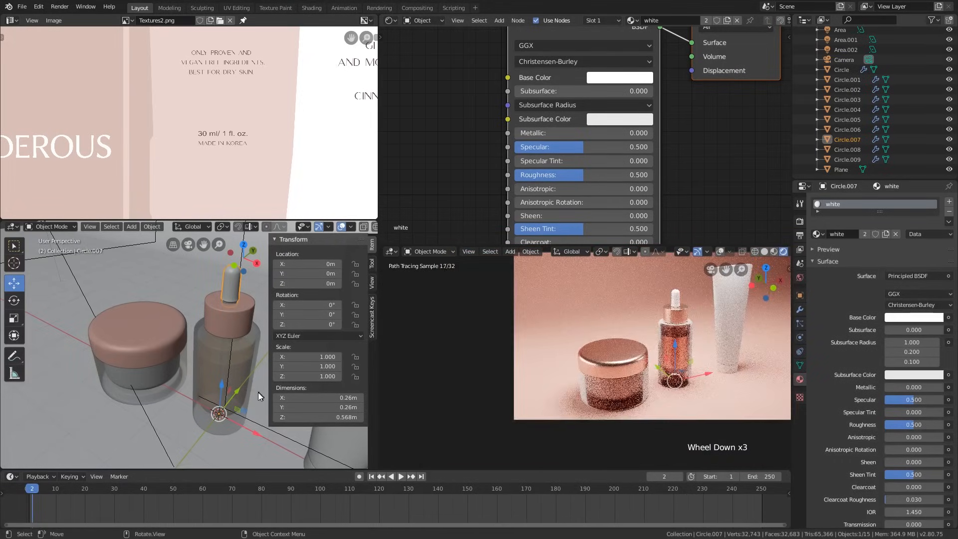
- Assign the white material to the cap at the tube's base
middle_click_drag(258, 393, 118, 353, "shift")
scroll(150, 380, "down", 2)
left_click(172, 402)
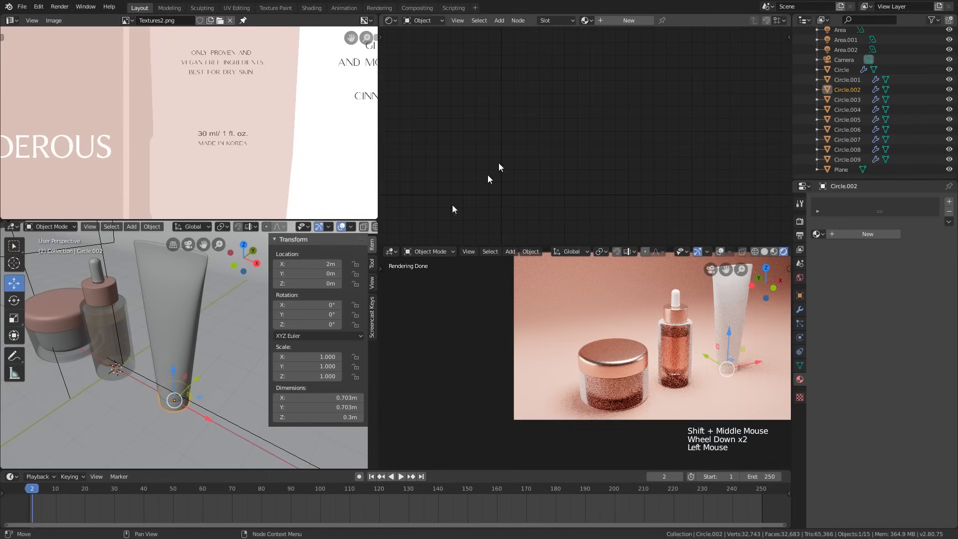
left_click(589, 20)
left_click(602, 83)
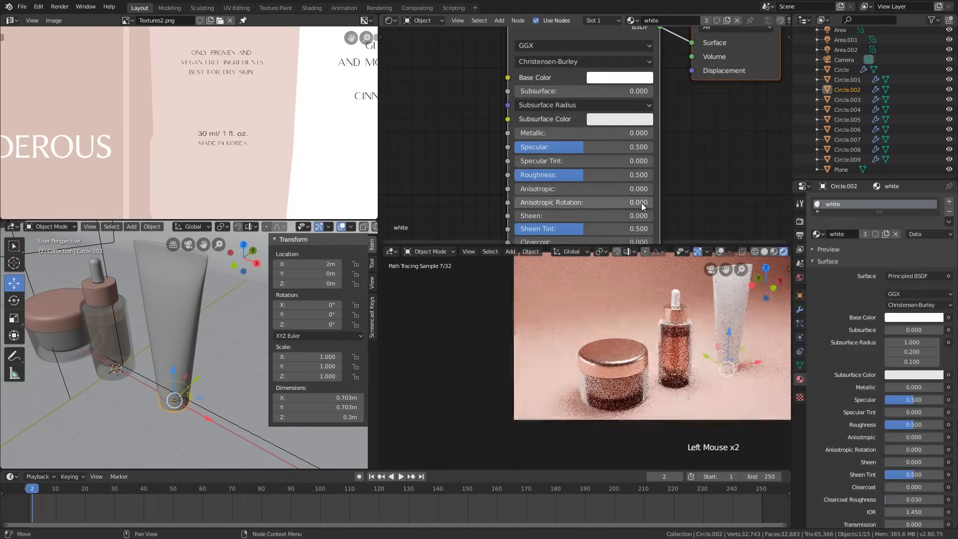
- Review the white material's shader settings and base color, and inspect the dropper's bulb and collar up close in the rendered preview
middle_click_drag(569, 178, 595, 80)
scroll(595, 80, "down", 1)
middle_click_drag(591, 124, 578, 12)
scroll(586, 189, "down", 1)
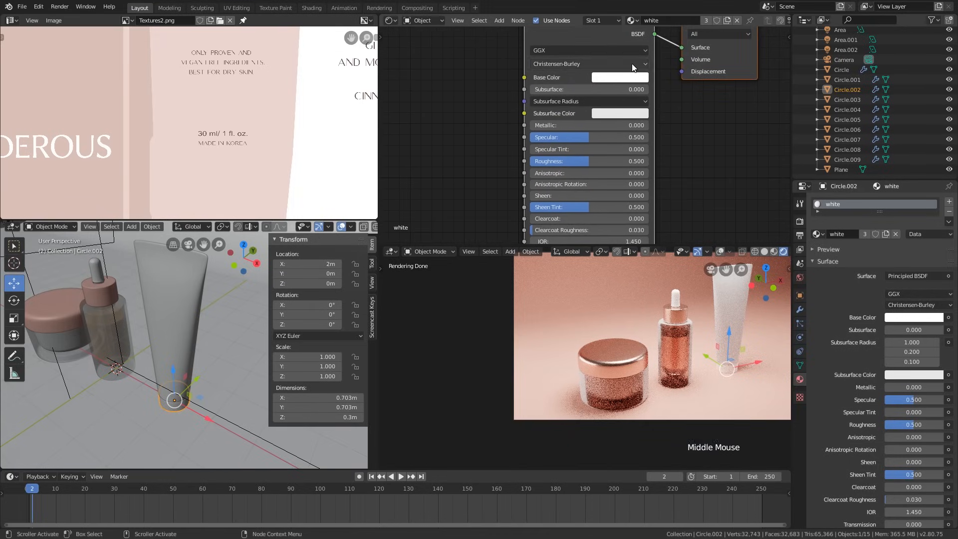
left_click(638, 77)
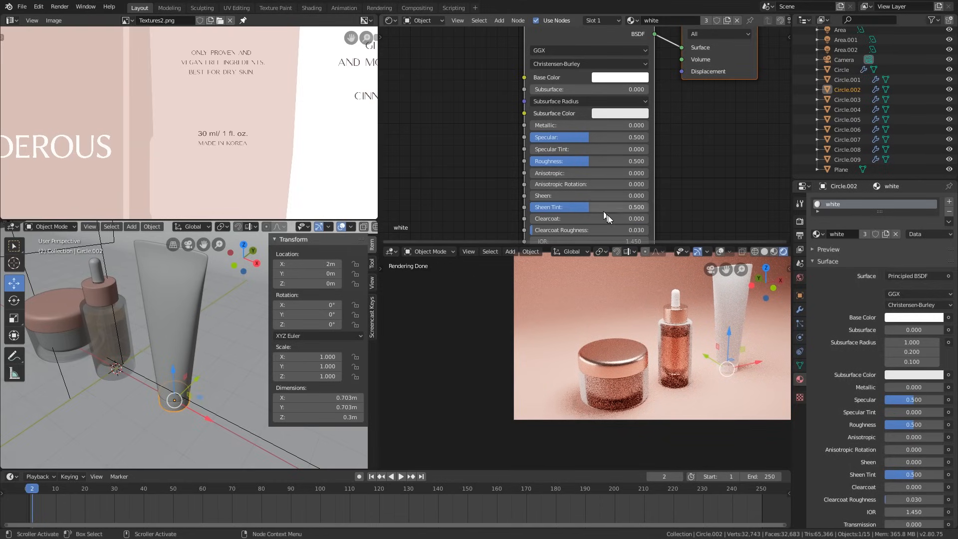
scroll(687, 275, "up", 11)
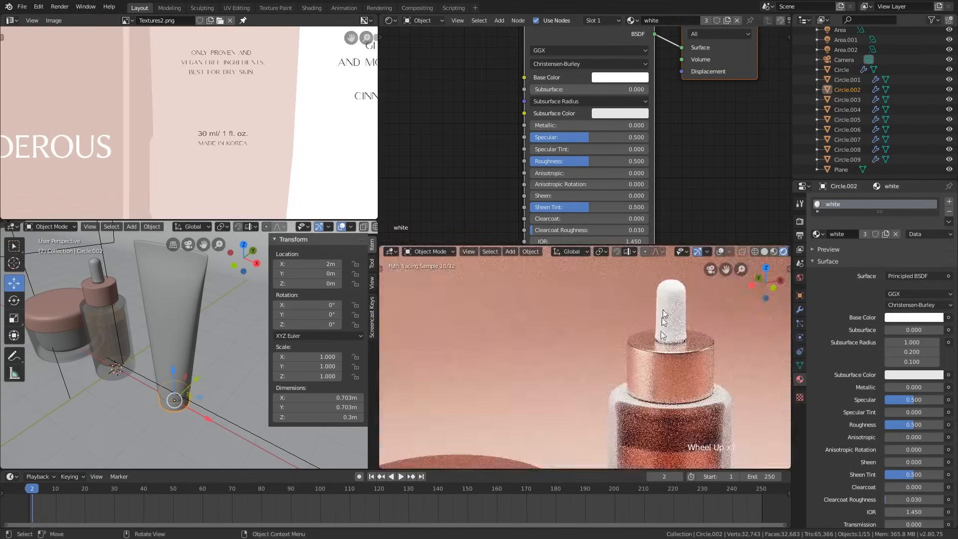
scroll(667, 323, "down", 3)
scroll(663, 330, "down", 5)
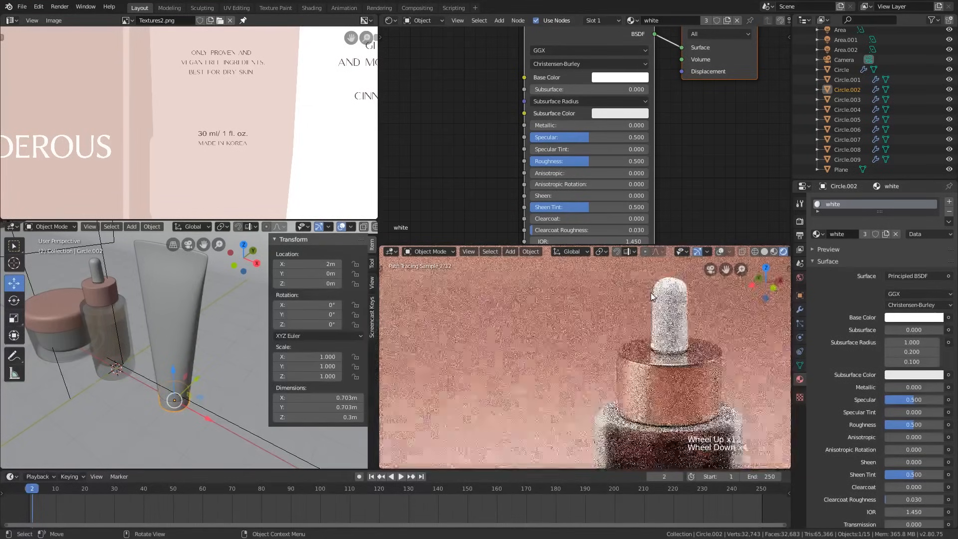
scroll(653, 302, "down", 4)
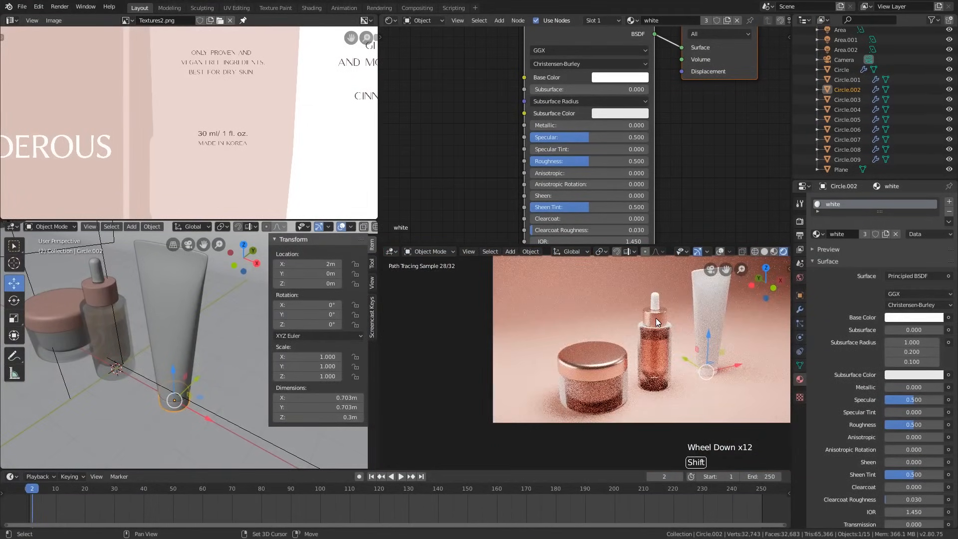
middle_click_drag(652, 304, 651, 327, "shift")
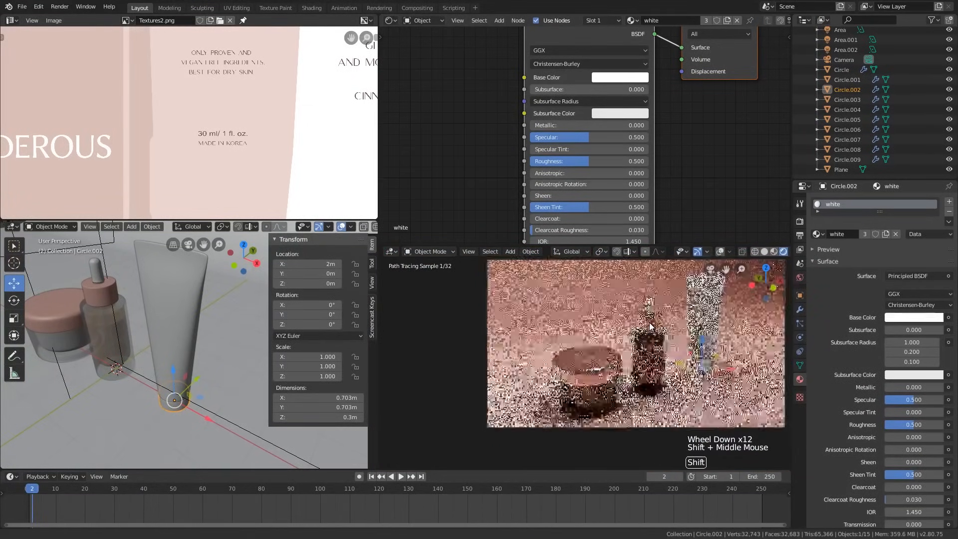
left_click(819, 234)
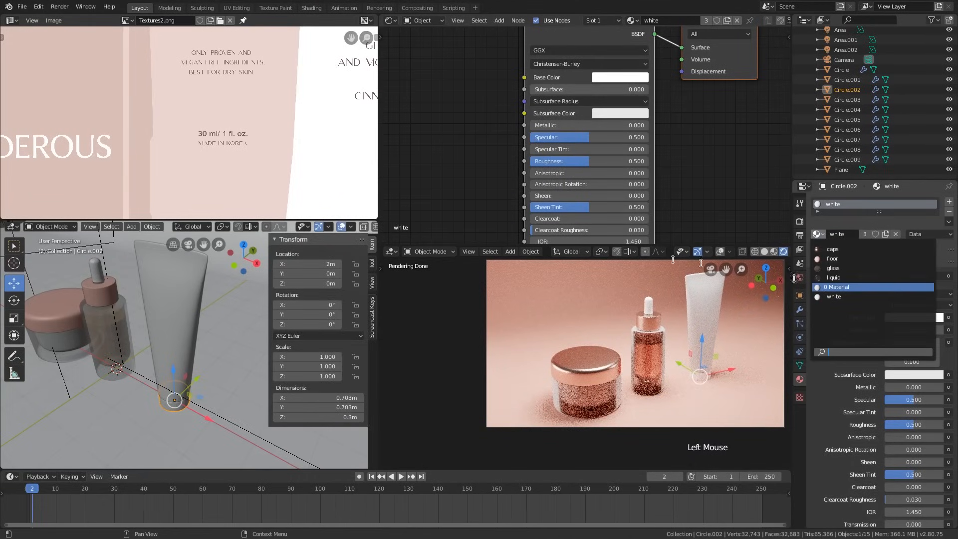
right_click(141, 293)
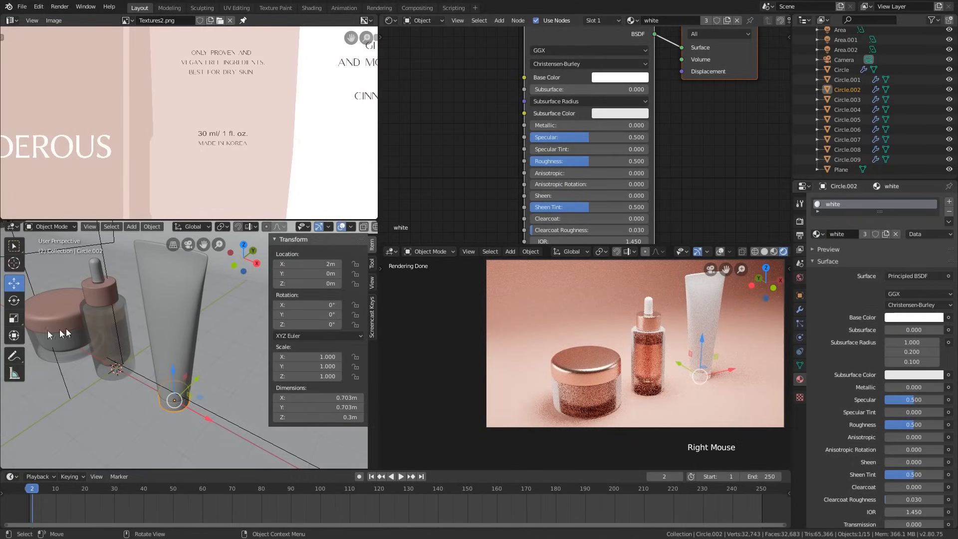
- Select the dropper bottle's glass body and open its mesh for editing in face selection mode
scroll(145, 300, "down", 2)
middle_click_drag(145, 299, 198, 360, "shift")
middle_click_drag(140, 341, 160, 379)
scroll(210, 356, "up", 2)
scroll(210, 355, "up", 1)
left_click(211, 355)
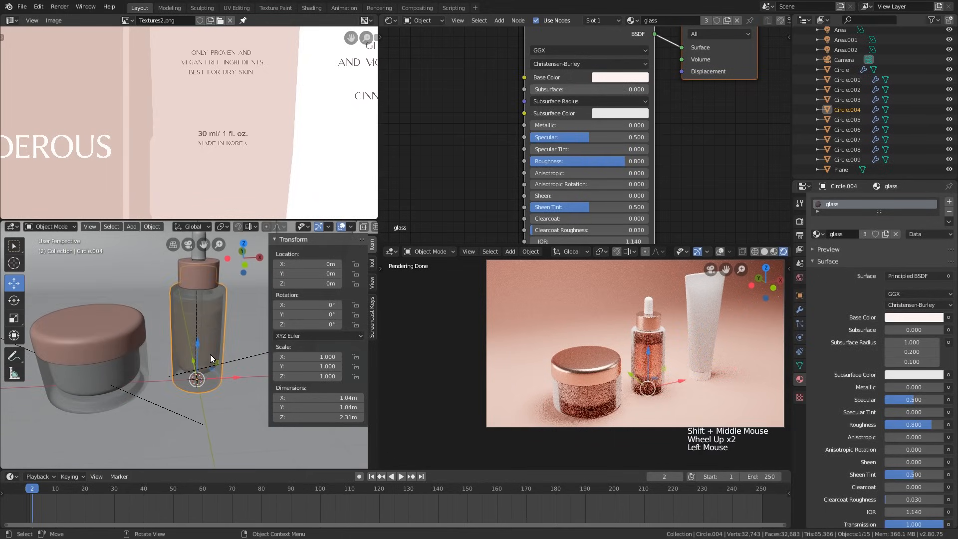
scroll(206, 354, "down", 1, "shift")
middle_click_drag(206, 354, 204, 350, "shift")
middle_click_drag(204, 349, 198, 368)
scroll(198, 368, "up", 2)
key("Tab")
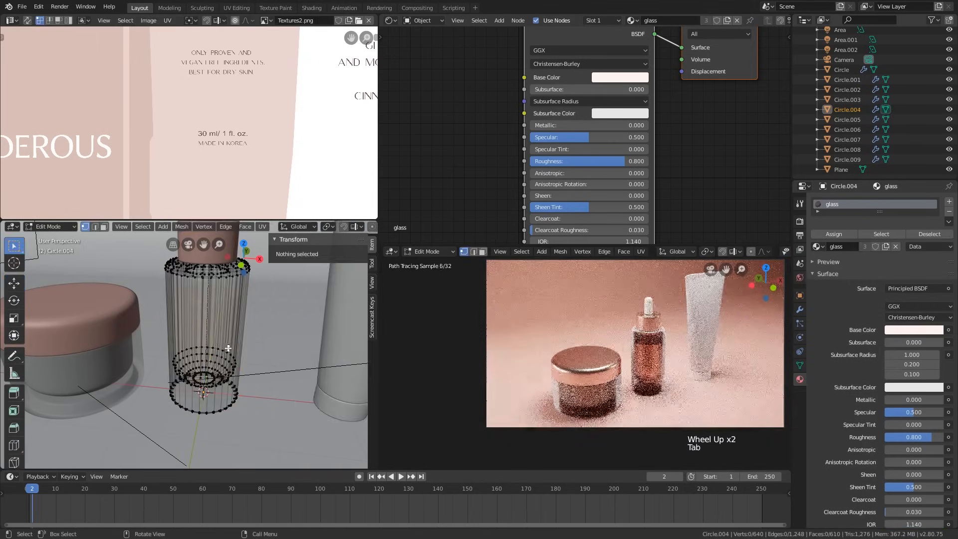
key("3")
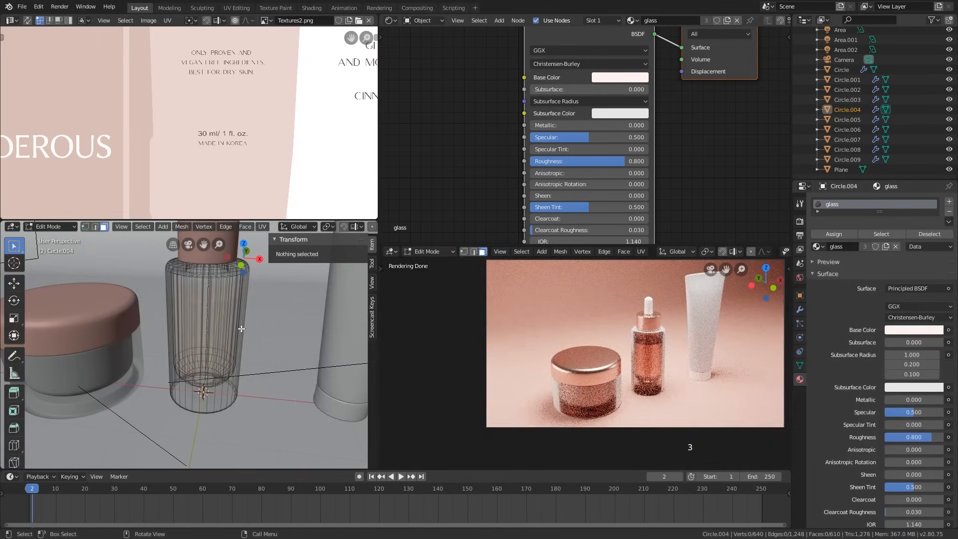
- Try selecting the full face loop around the bottle's outer wall, check it from the front in X-ray, and clear the selection
left_click(241, 329, "alt")
middle_click_drag(242, 329, 206, 323)
key("KP_1")
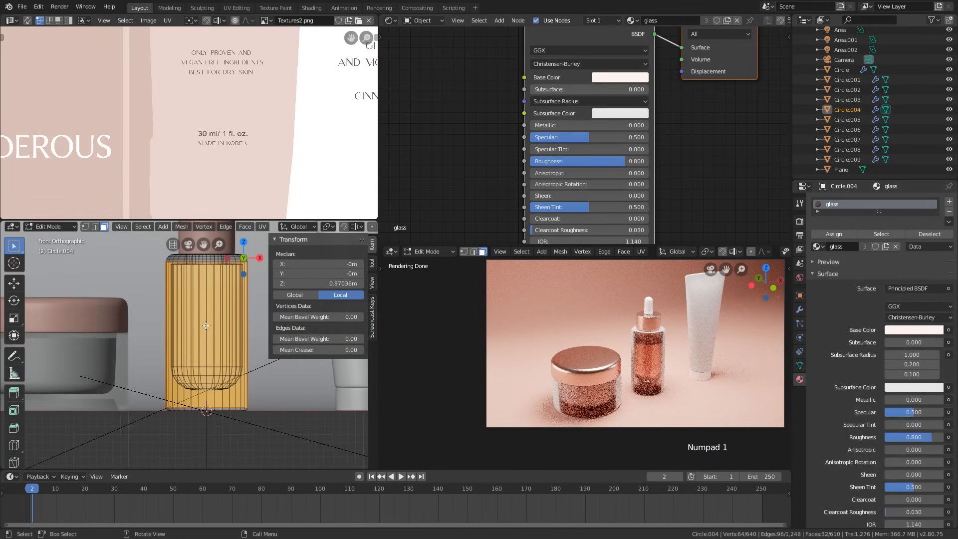
key("alt+z")
key("alt+z")
key("alt+z")
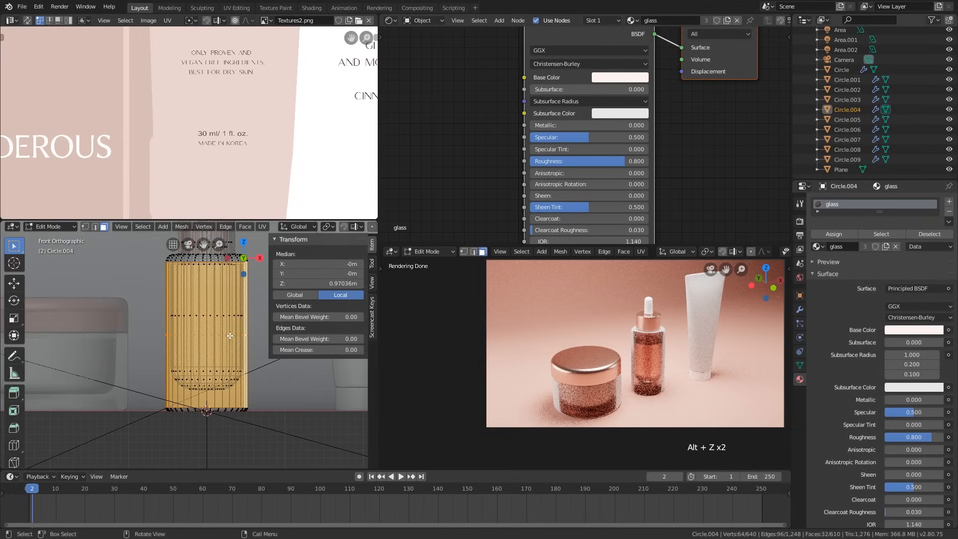
key("alt+z")
key("alt+z")
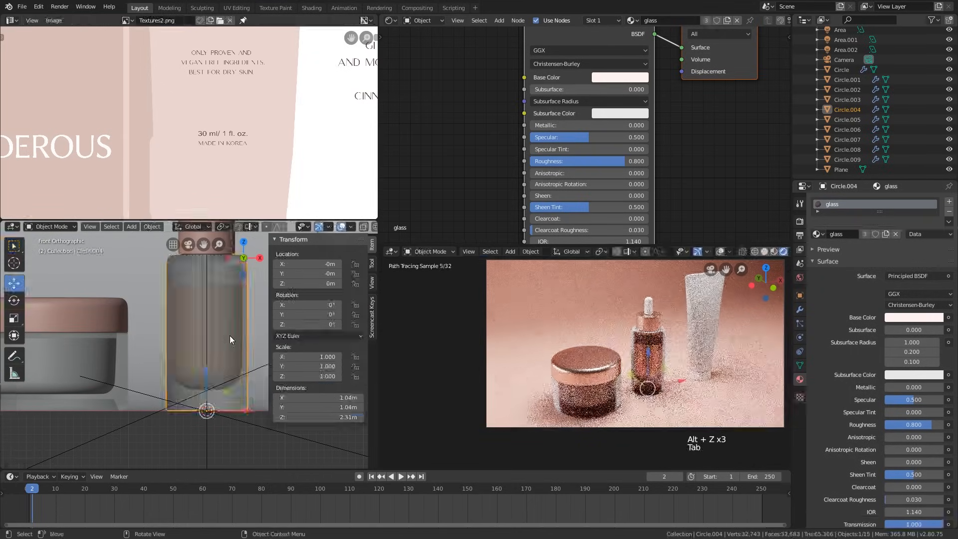
key("Tab")
key("Tab")
key("alt+a")
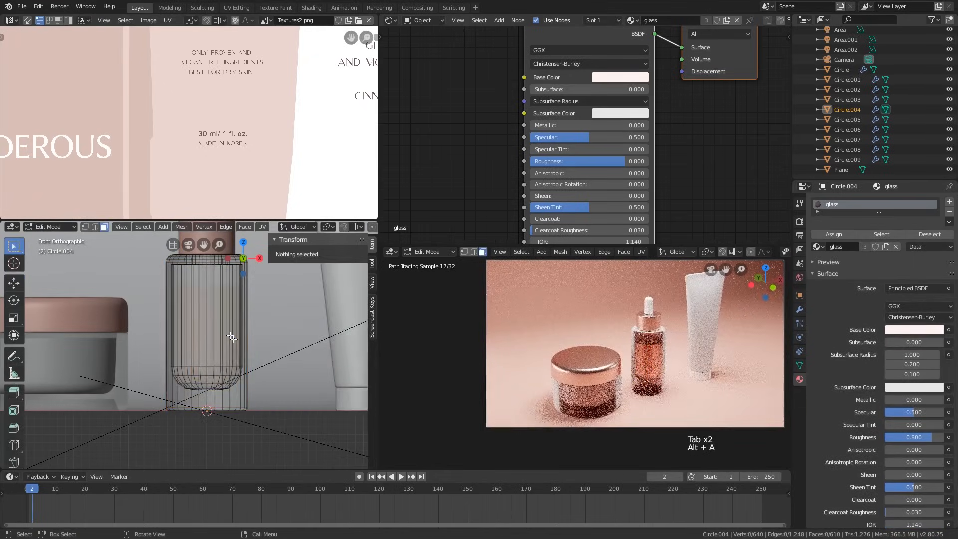
- Try circle-selecting the faces across the bottle's whole front width, inspect the selection, and clear it
key("c")
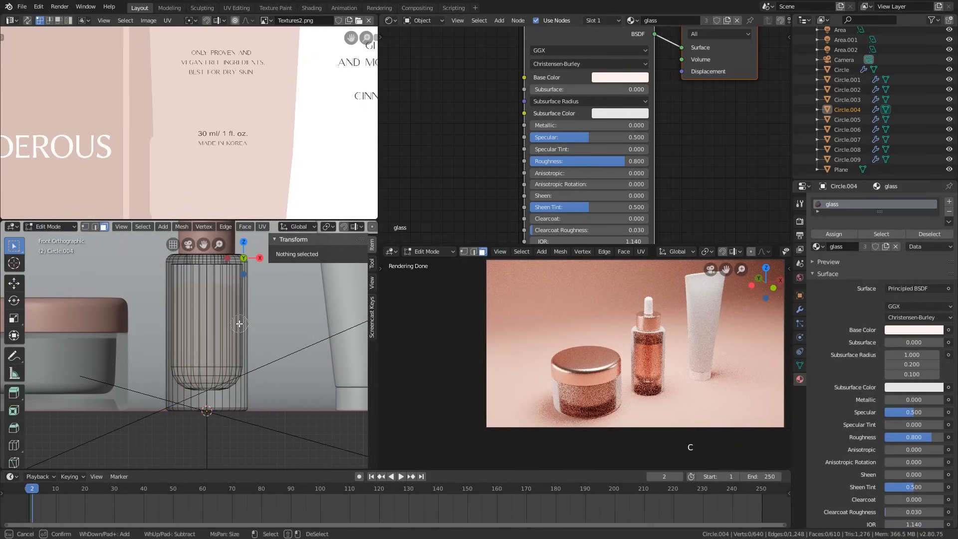
left_click_drag(234, 324, 172, 324)
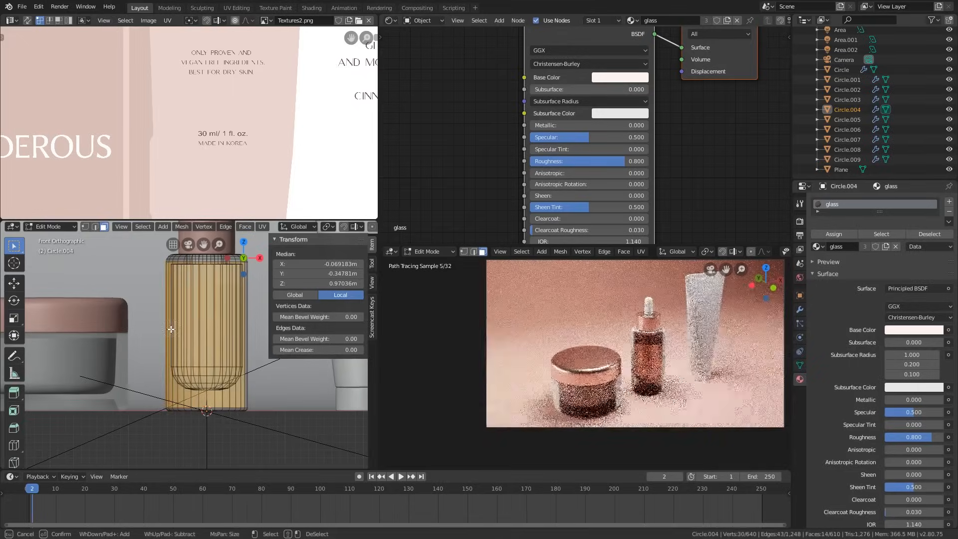
mouse_move(172, 324)
middle_mouse_down()
mouse_move(210, 351)
mouse_move(198, 376)
middle_mouse_up()
key("KP_1")
scroll(197, 376, "down", 4)
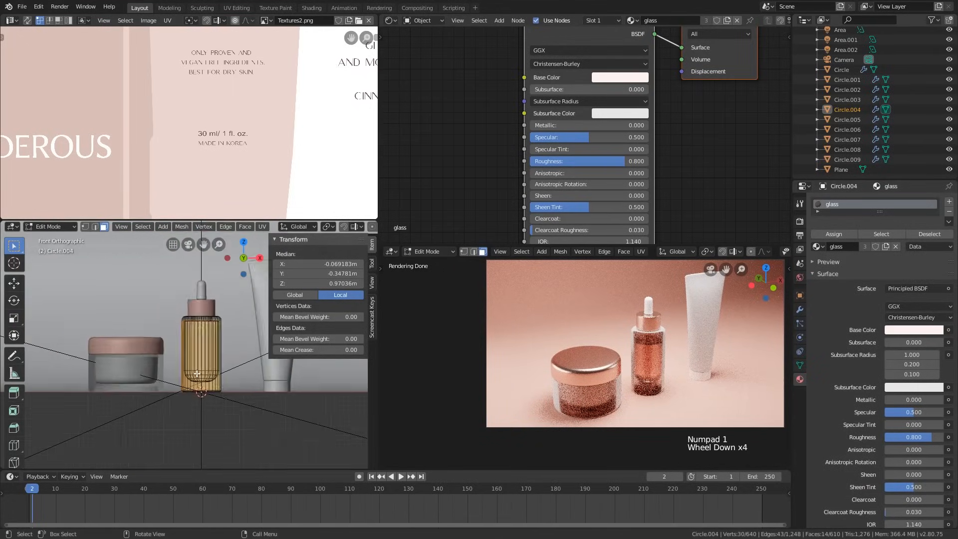
scroll(202, 362, "up", 6)
key("alt+a")
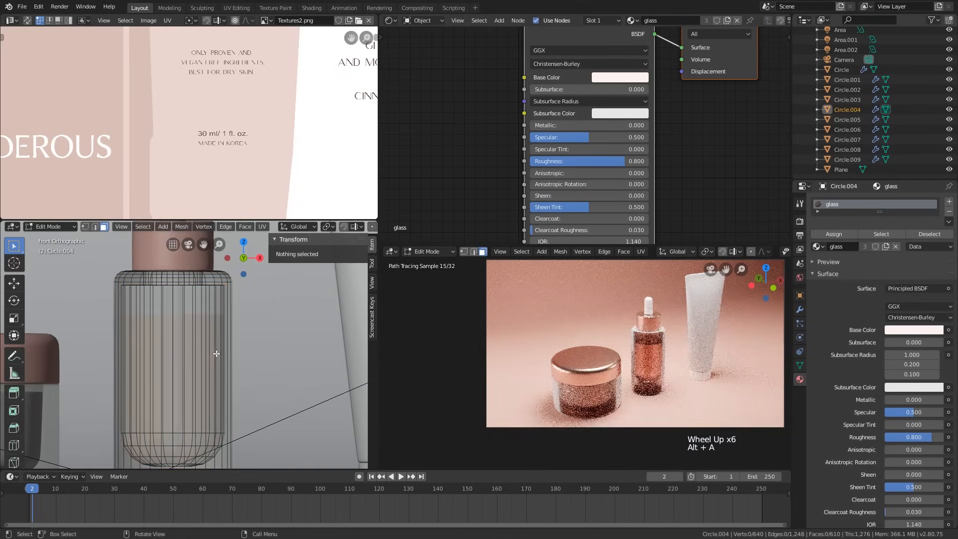
- Try selecting the two central front faces of the bottle and growing the selection twice, and clear it
middle_click_drag(223, 352, 240, 344, "shift")
key("c")
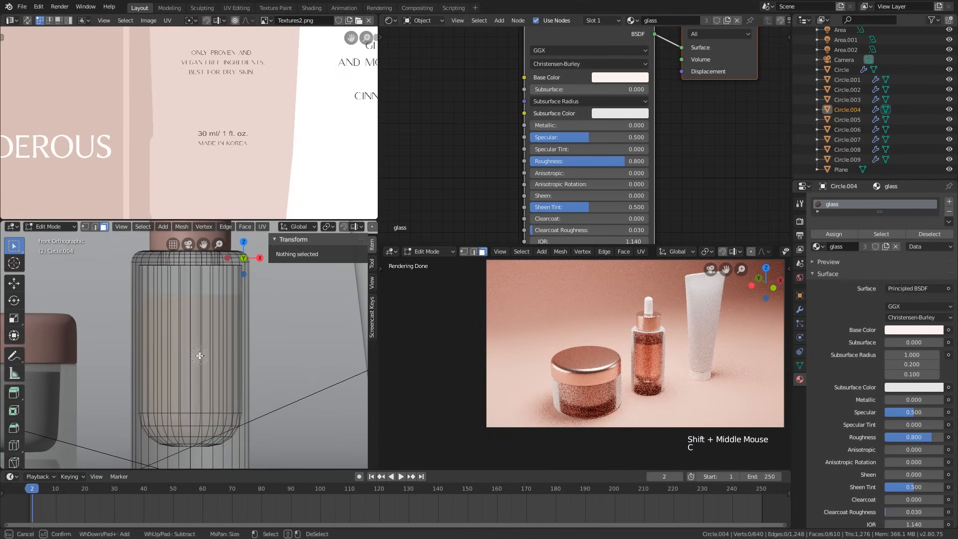
left_click(196, 355)
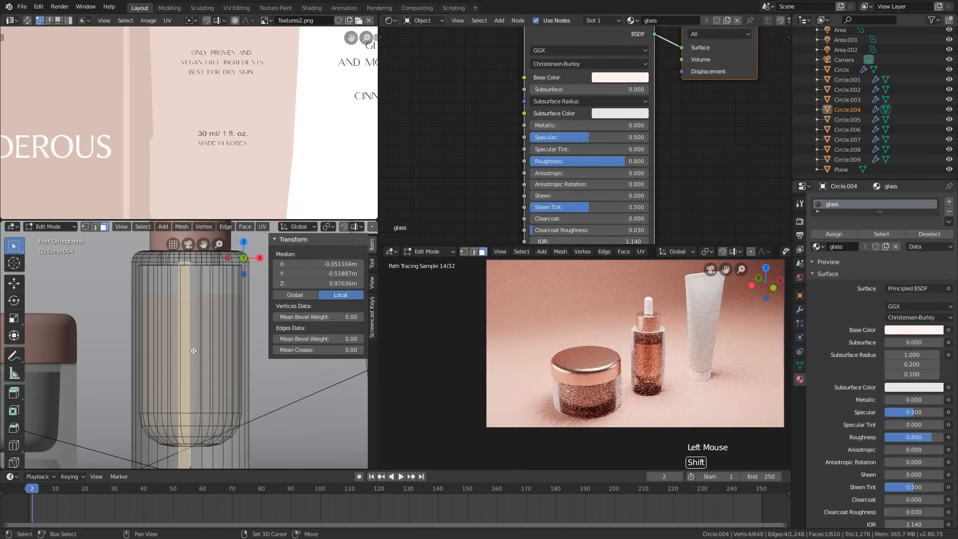
left_click(198, 350, "shift")
key("ctrl+KP_Add")
key("ctrl+KP_Add")
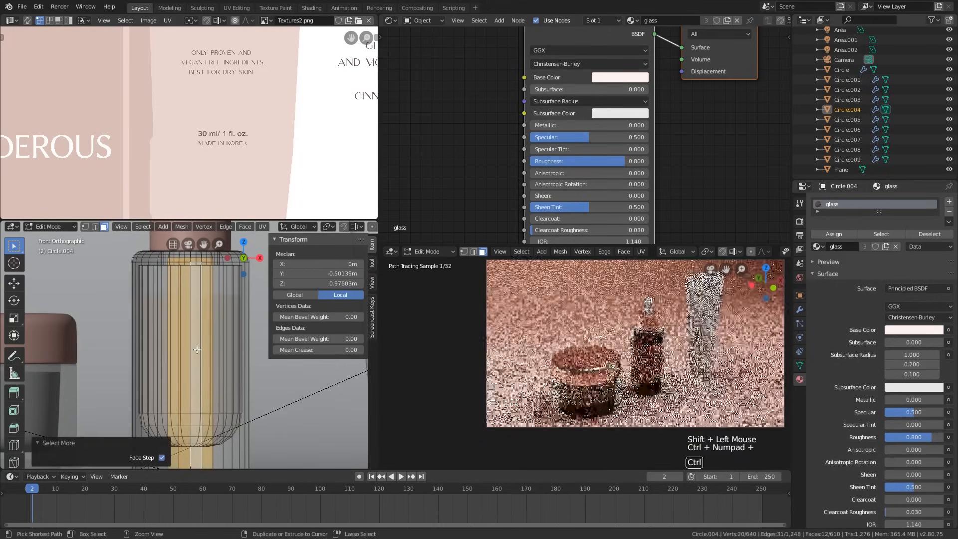
scroll(197, 350, "down", 2)
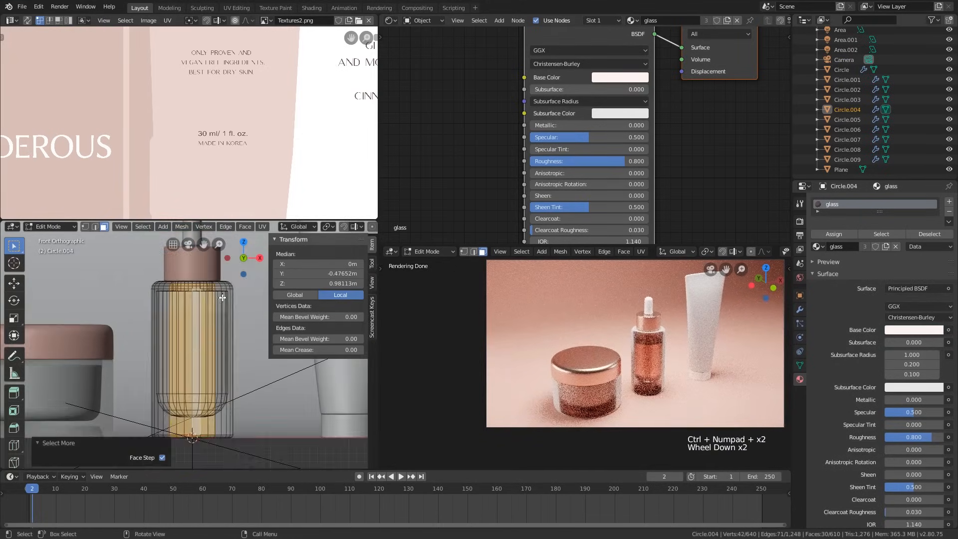
middle_click_drag(197, 350, 200, 345)
key("alt+z")
key("KP_1")
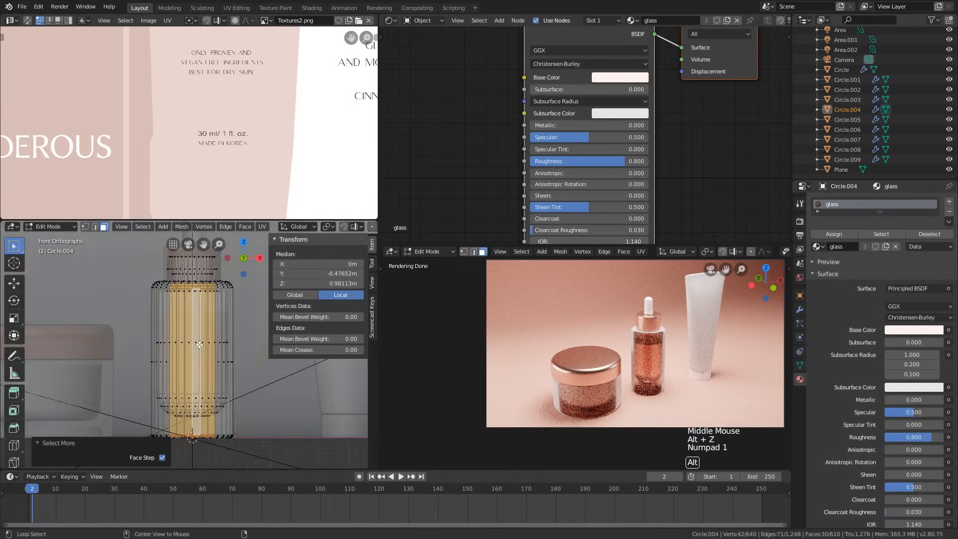
key("alt+z")
key("alt+a")
- Circle-select the ten adjacent front faces of the bottle's outer wall as the label area, leaving out the side edges
scroll(231, 365, "up", 1)
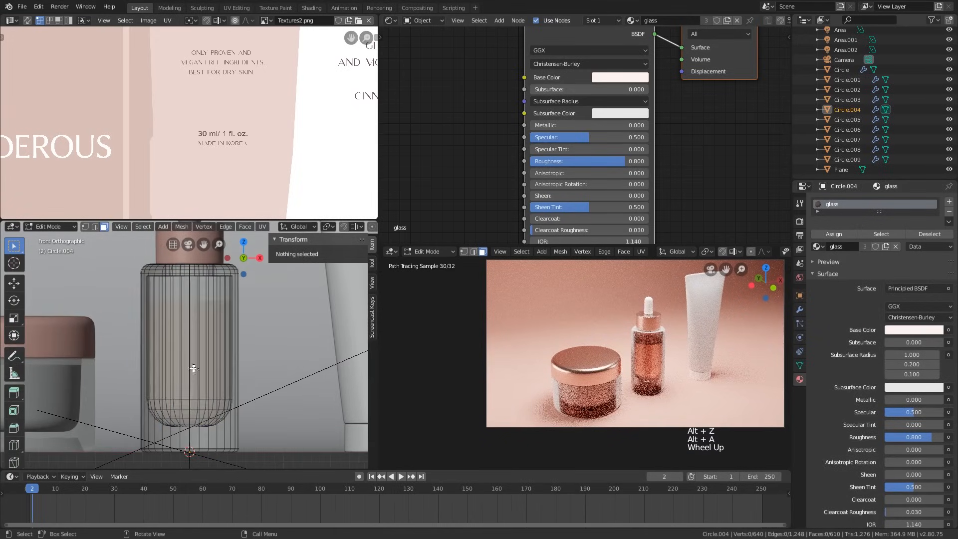
key("c")
left_click_drag(166, 367, 221, 369)
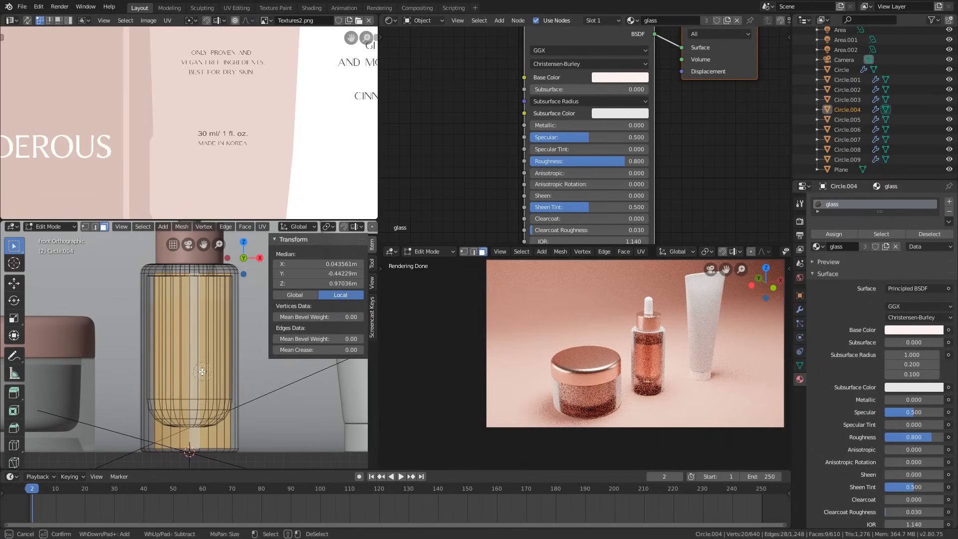
left_click_drag(171, 372, 168, 374)
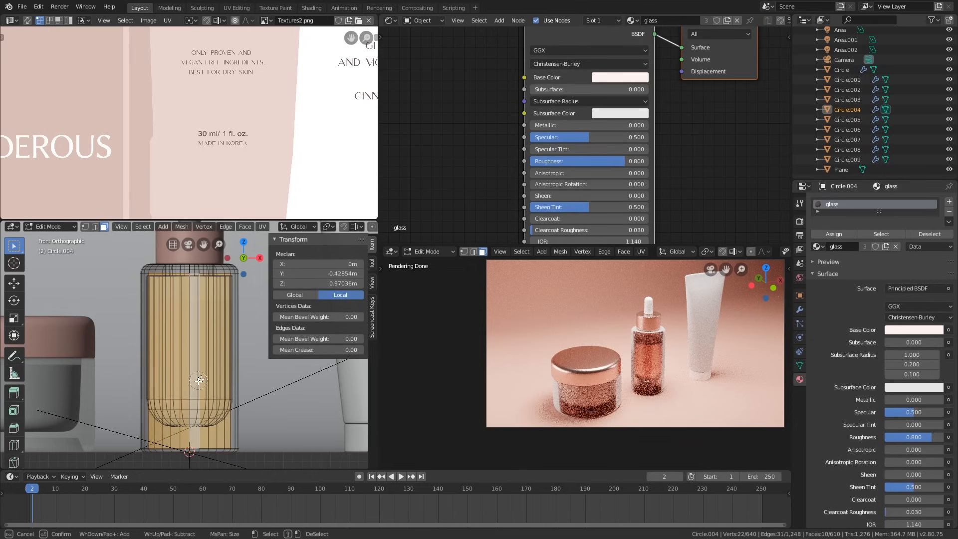
middle_click_drag(198, 382, 207, 408)
scroll(201, 392, "down", 2)
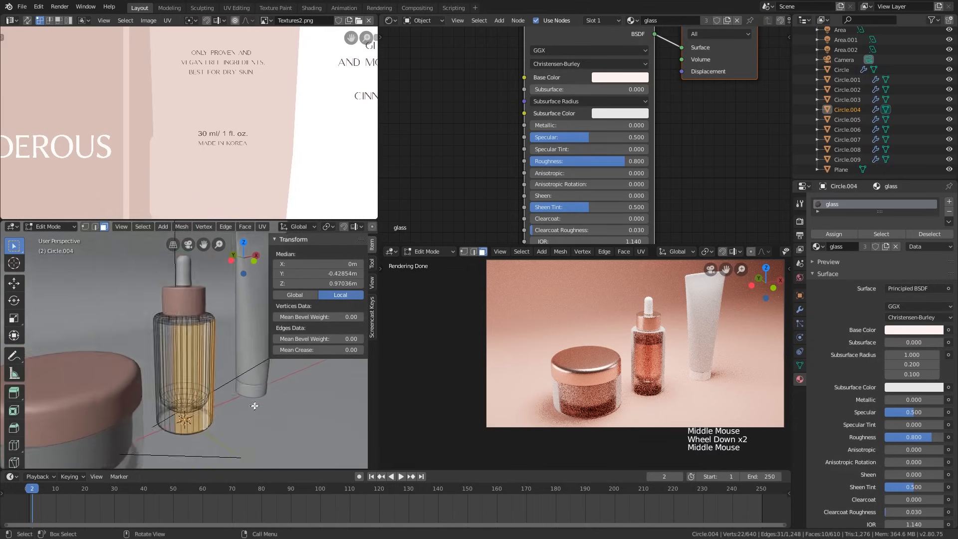
scroll(207, 409, "up", 2)
- Duplicate the selected front faces in place, separate them into their own object, and select that label object in Object Mode
key("shift+d")
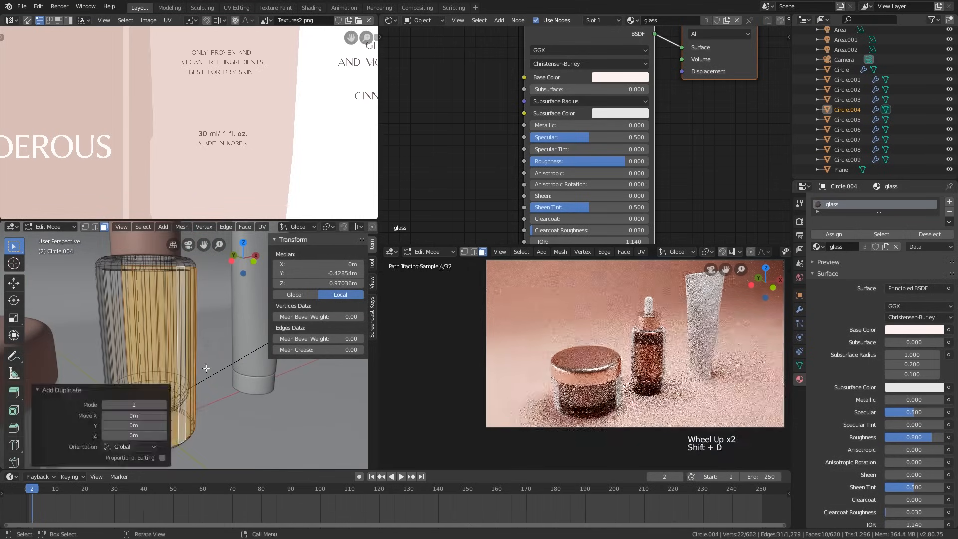
key("p")
left_click(206, 368)
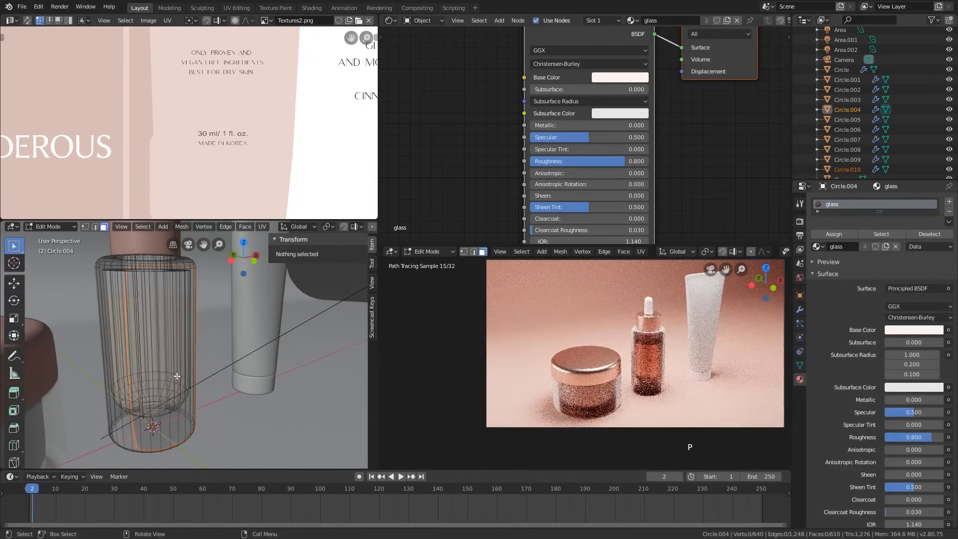
key("Tab")
left_click(186, 370)
- Examine the separated label piece's shape and placement on the front of the dropper bottle
mouse_move(185, 371)
middle_mouse_down("shift")
mouse_move(186, 409)
mouse_move(182, 367)
middle_mouse_up("shift")
key("alt+z")
key("alt+z")
key("z")
key("z")
scroll(184, 395, "down", 2)
scroll(148, 351, "up", 2)
scroll(179, 294, "up", 2)
scroll(206, 295, "down", 2)
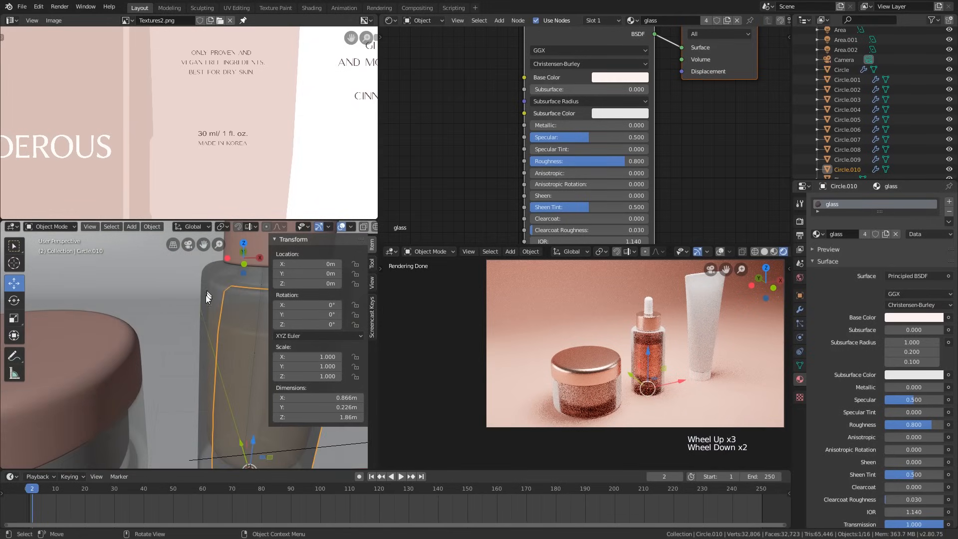
middle_click_drag(205, 295, 178, 346, "shift")
scroll(190, 325, "down", 2)
scroll(203, 342, "up", 1, "shift")
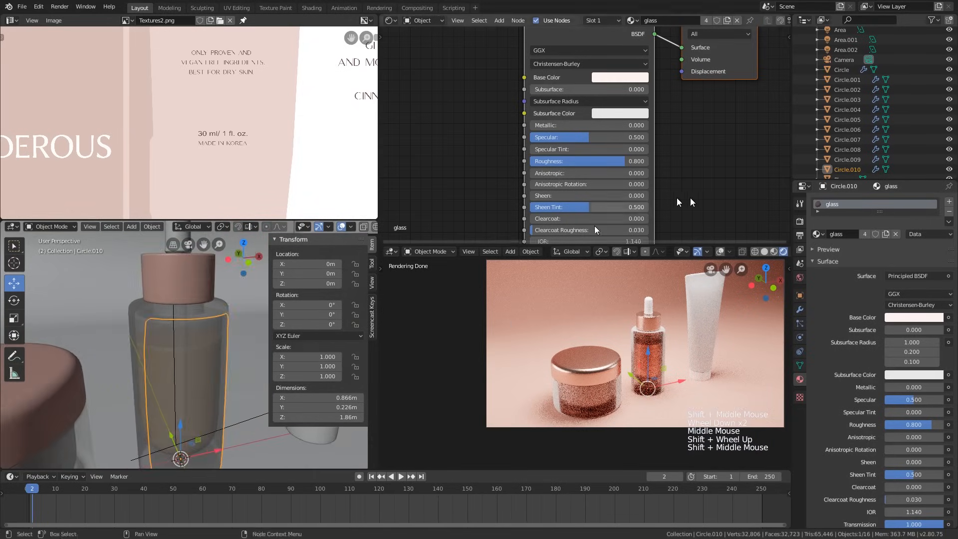
- Unlink the glass material from the label piece and give it a new material named paper
left_click(737, 20)
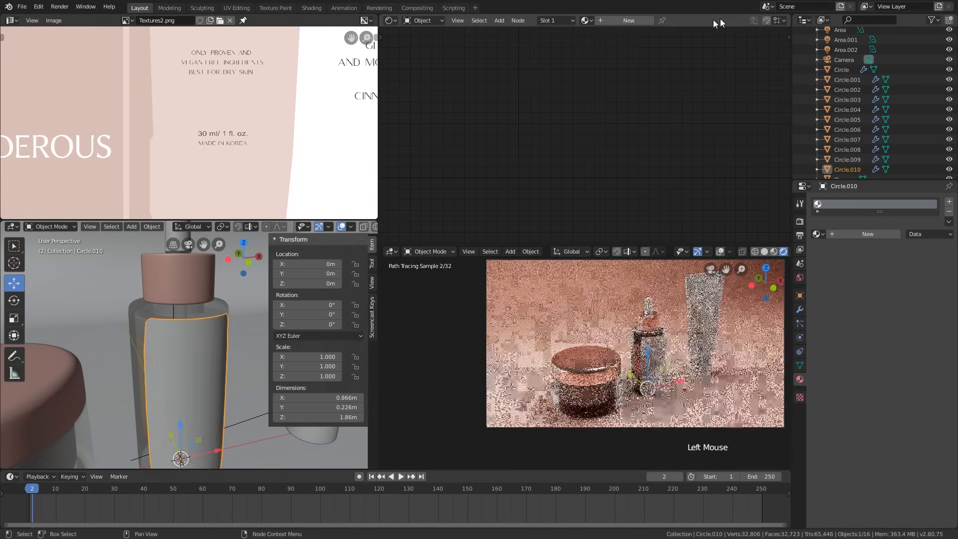
left_click(641, 20)
left_click(657, 20)
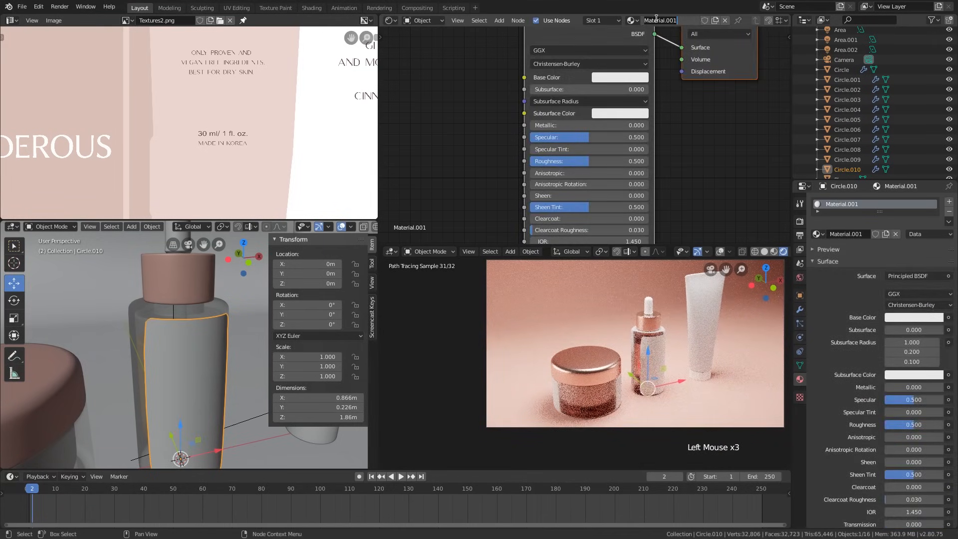
type("paper")
key("Return")
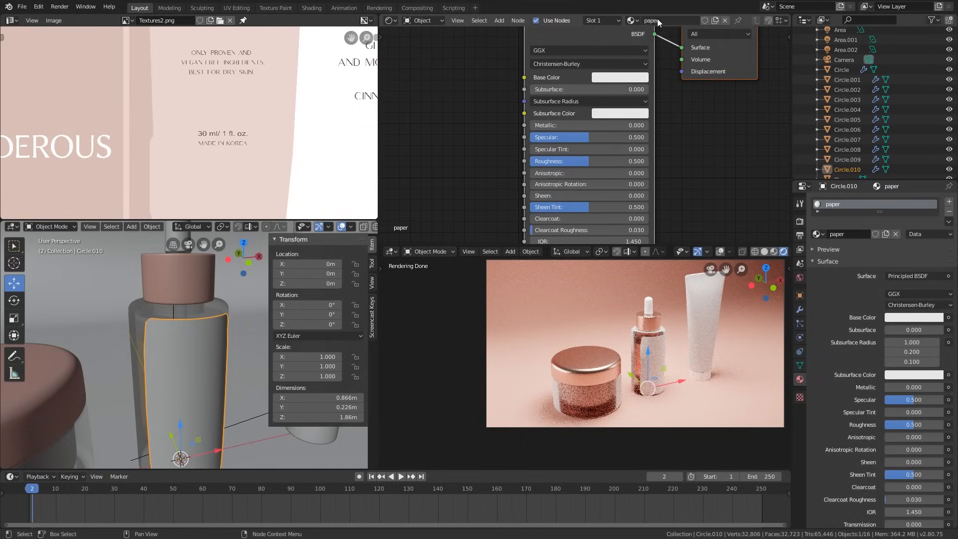
- Remove the Bevel modifier from the label piece on the dropper bottle
scroll(306, 100, "down", 5)
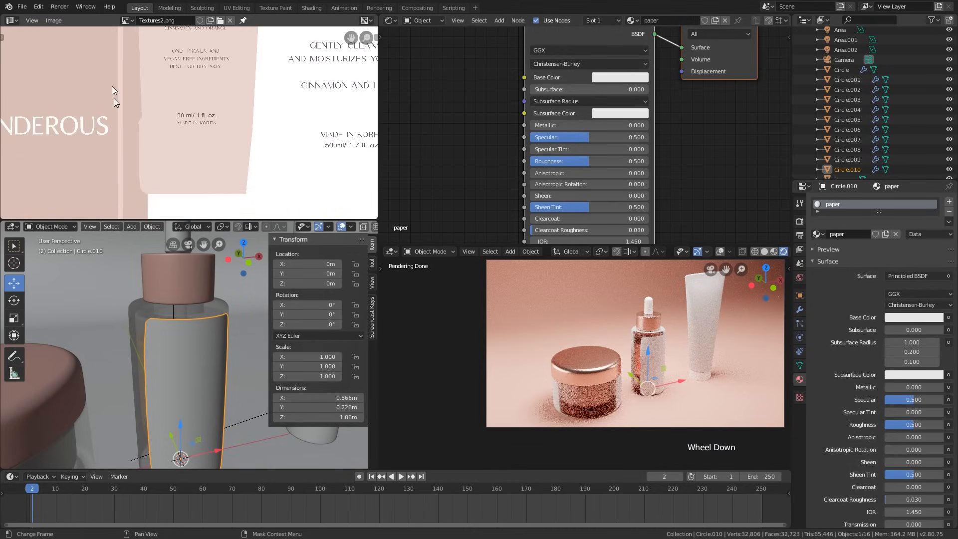
middle_click(538, 165)
scroll(538, 165, "down", 5)
middle_click_drag(537, 165, 542, 133)
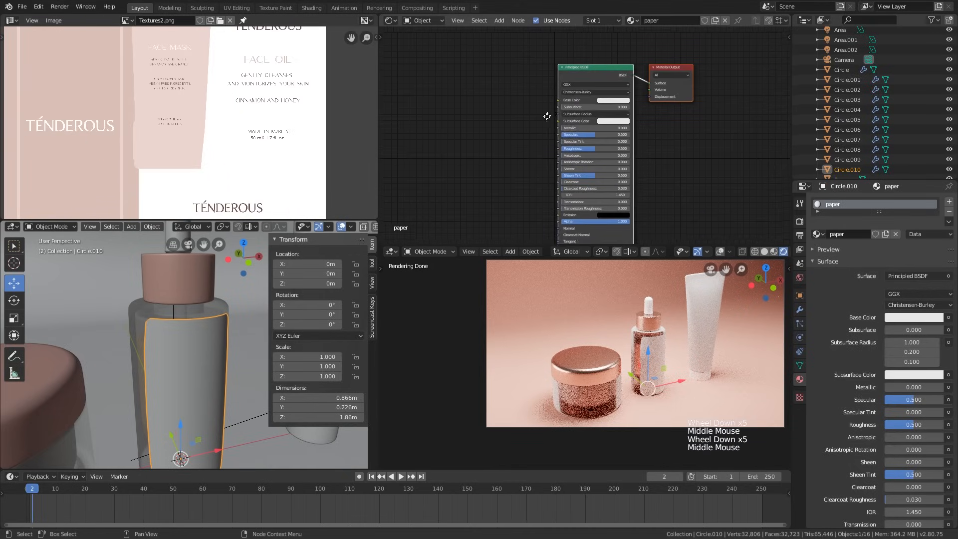
scroll(180, 350, "down", 1)
middle_click_drag(179, 350, 182, 344, "shift")
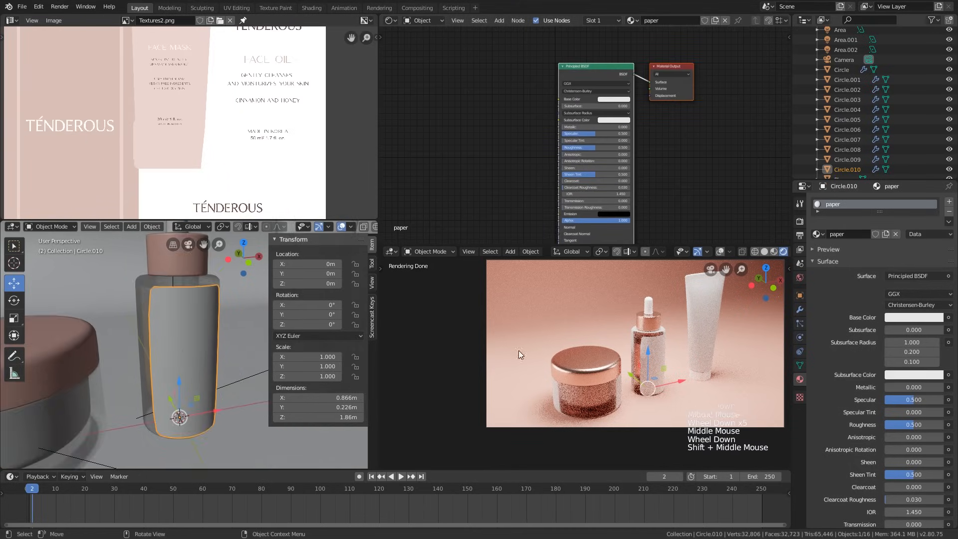
left_click(802, 310)
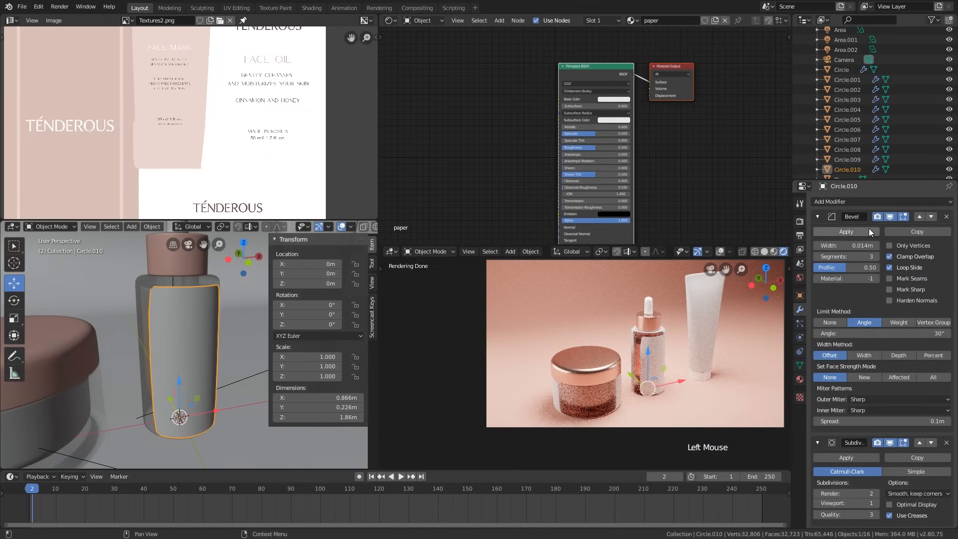
left_click(946, 217)
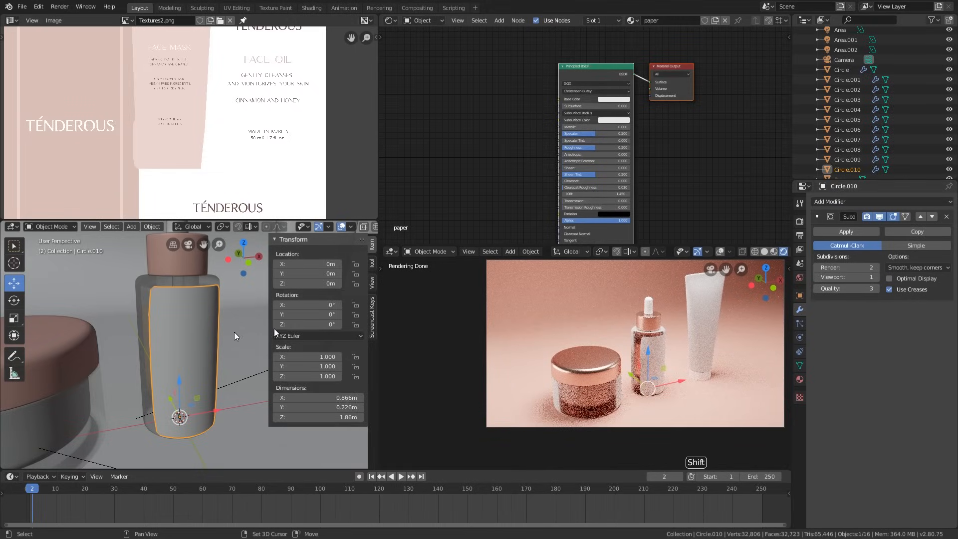
- Examine the label piece's corners and edges against the dropper bottle from several angles
middle_click_drag(245, 314, 248, 295, "shift")
middle_click_drag(248, 295, 242, 324)
scroll(220, 309, "up", 2)
middle_click_drag(181, 274, 165, 317, "shift")
scroll(176, 297, "down", 1, "shift")
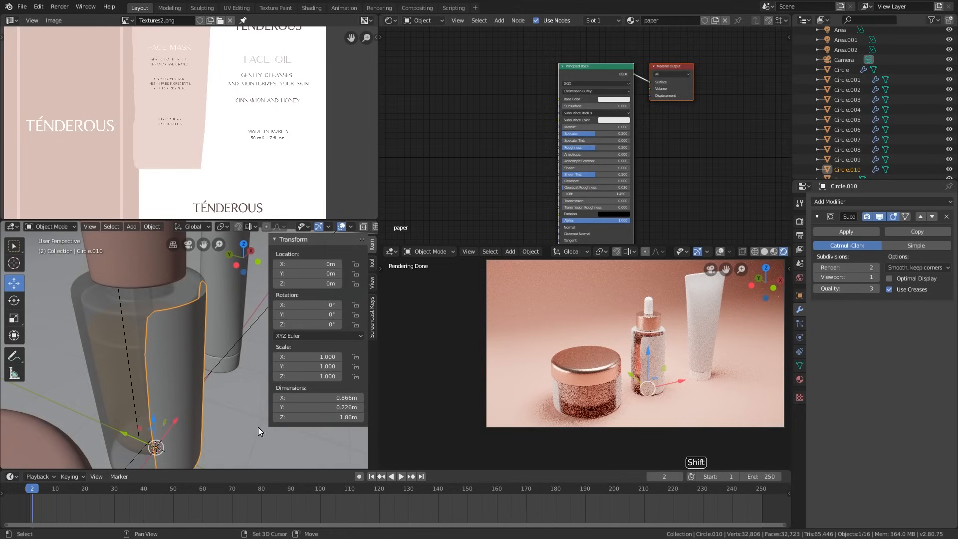
middle_click_drag(259, 427, 214, 382, "shift")
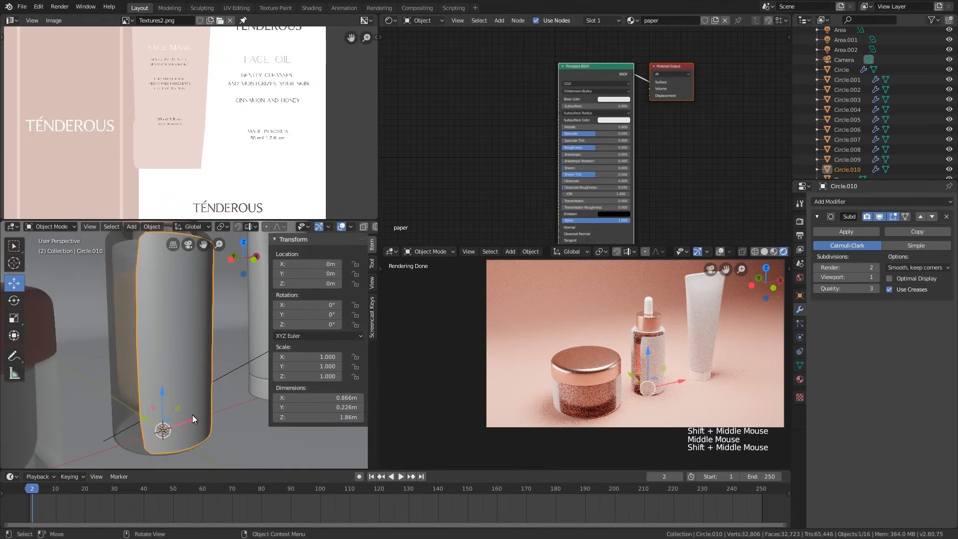
middle_click_drag(192, 415, 166, 415)
middle_click_drag(135, 287, 193, 346, "shift")
- Select all outer boundary edges of the bottle's label piece and set their Mean Crease to 1.00
key("Tab")
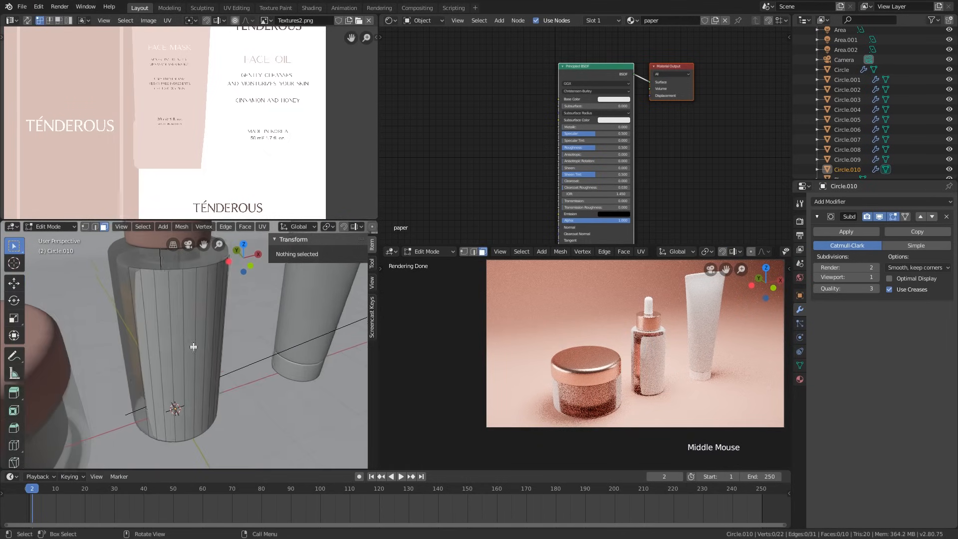
scroll(166, 292, "up", 1)
key("2")
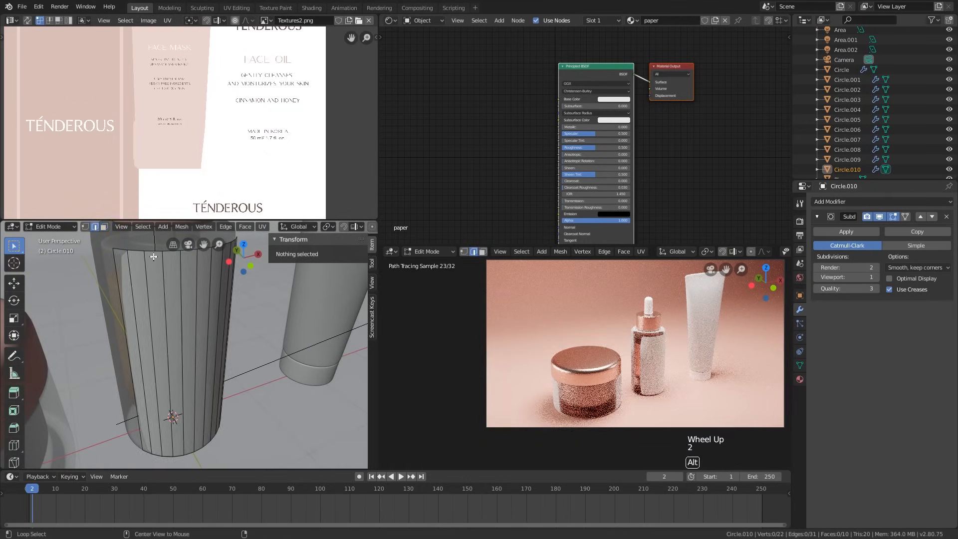
left_click(128, 277, "alt")
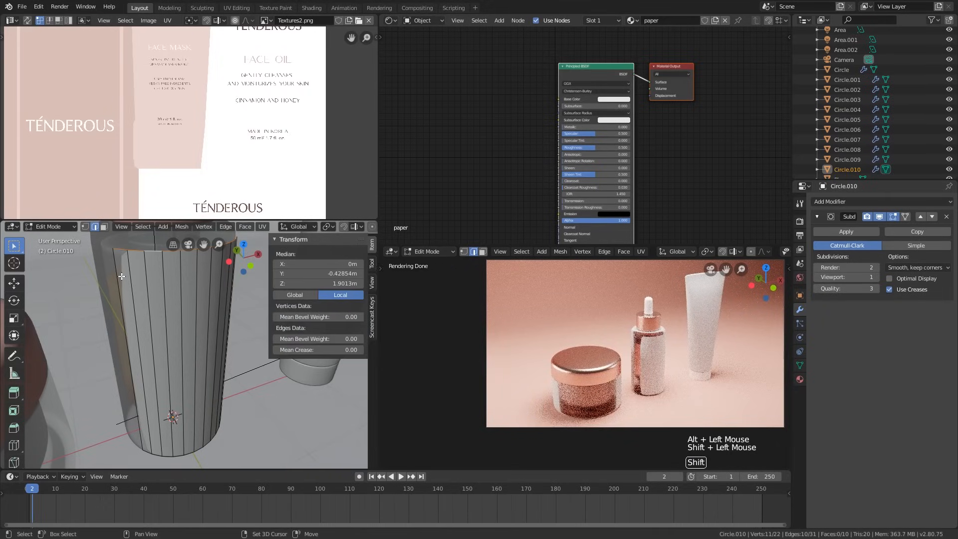
scroll(122, 276, "down", 1)
middle_click_drag(130, 299, 170, 425)
scroll(194, 458, "up", 1)
left_click(191, 459, "alt+shift")
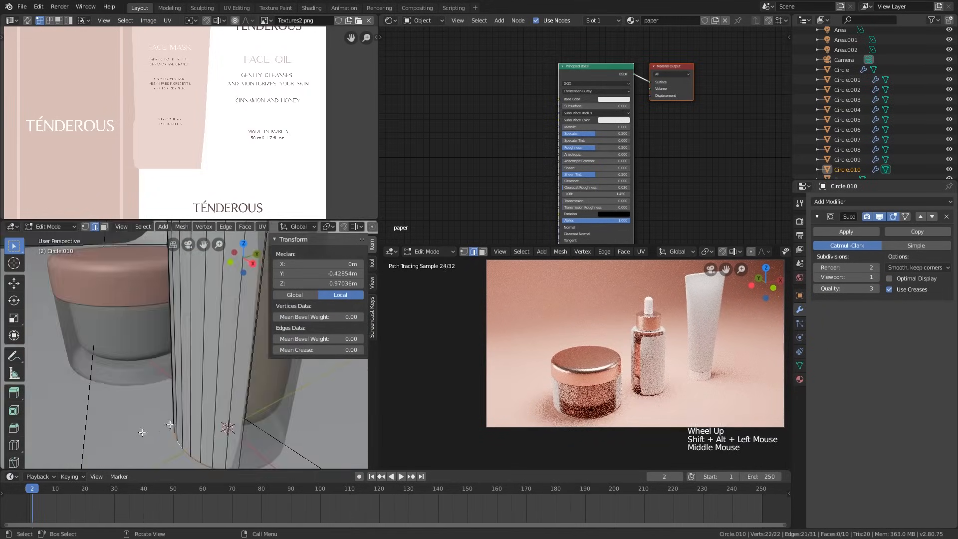
left_click(247, 413, "shift")
middle_click_drag(252, 418, 260, 418, "shift")
scroll(260, 417, "down", 1)
middle_click_drag(260, 417, 287, 392)
scroll(299, 373, "down", 3)
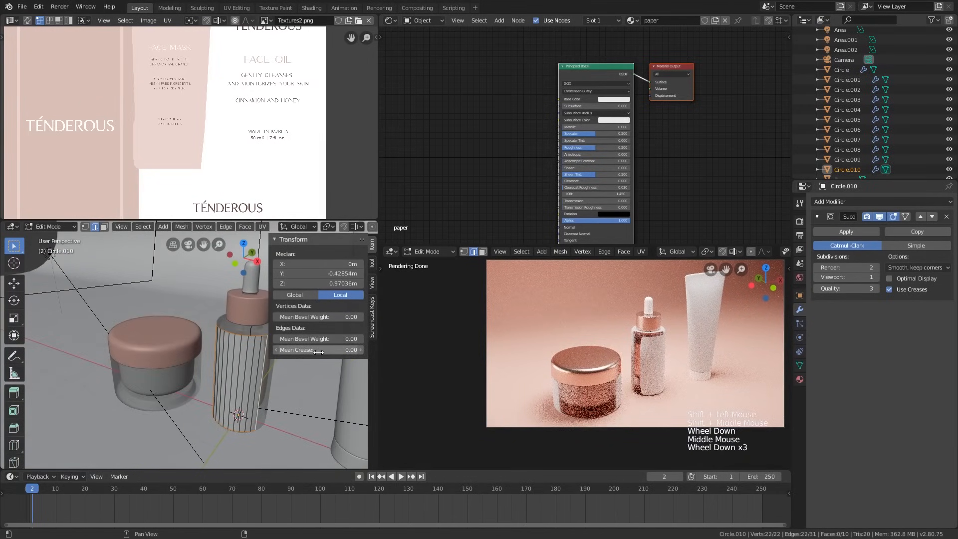
left_click_drag(318, 352, 357, 353)
middle_click_drag(239, 385, 200, 377, "shift")
scroll(196, 377, "up", 2)
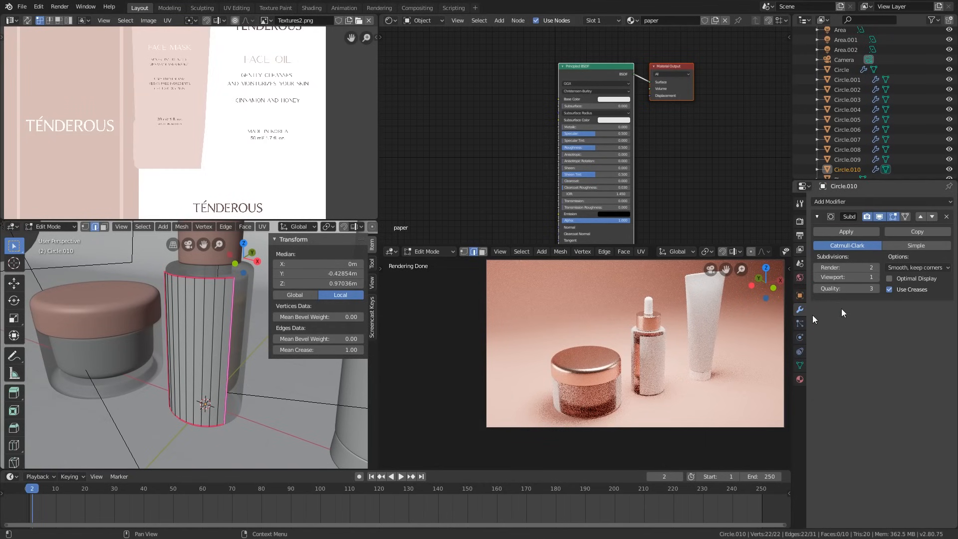
key("Tab")
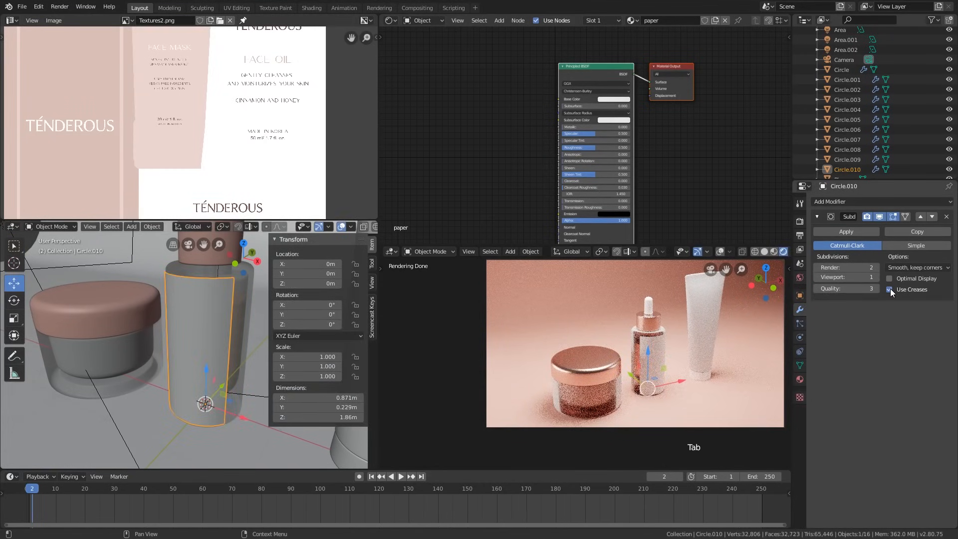
- Toggle Use Creases on the label's Subdivision modifier to compare its corners with and without creasing, leaving it enabled
left_click(891, 290)
left_click(891, 290)
left_click(891, 290)
left_click(891, 290)
left_click(891, 290)
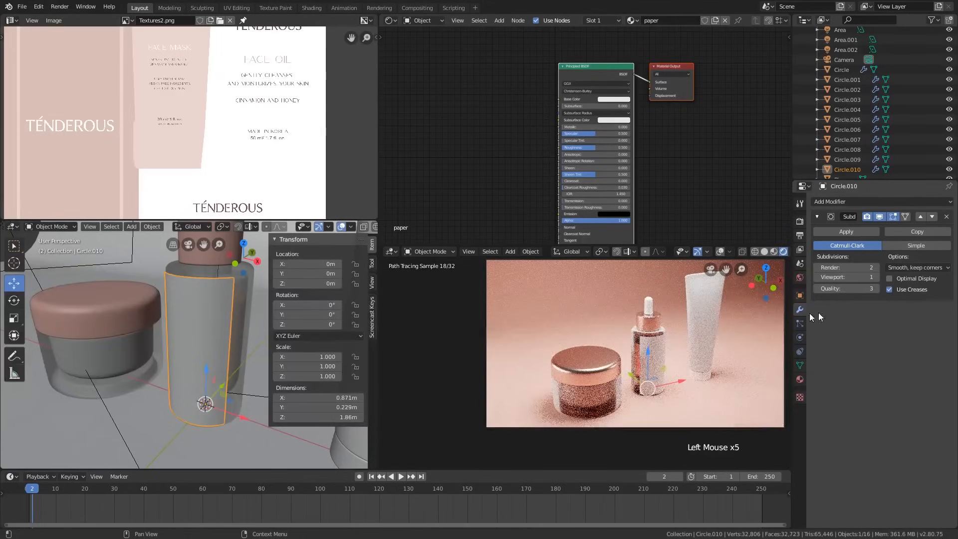
- Scale the whole label mesh along Z to about 0.86 so it is shorter than the bottle's front
middle_click_drag(215, 350, 195, 350, "shift")
middle_click_drag(194, 349, 231, 358)
key("Tab")
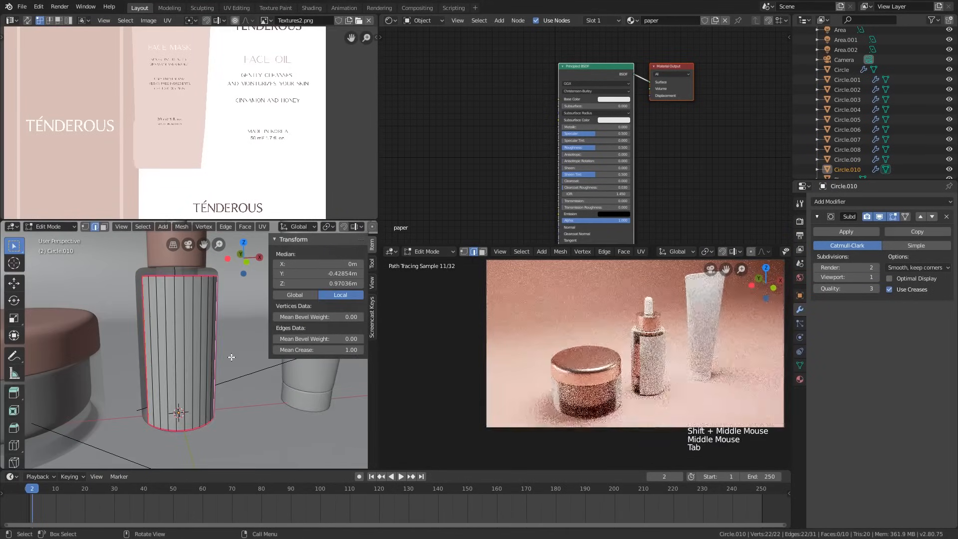
key("a")
key("s")
key("z")
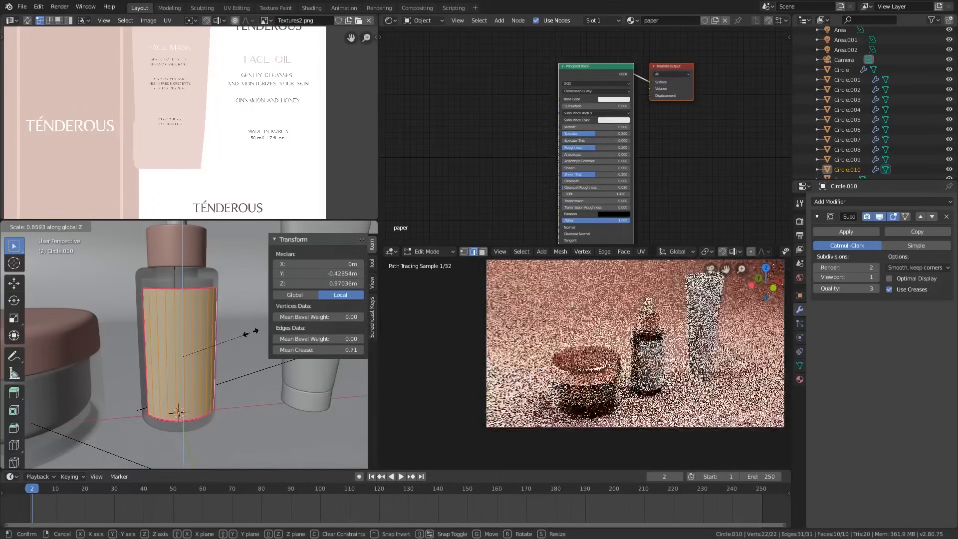
left_click(250, 333)
scroll(263, 192, "down", 2)
middle_click_drag(262, 201, 246, 171)
scroll(266, 190, "up", 3)
scroll(255, 175, "down", 1)
scroll(246, 171, "down", 1)
key("Tab")
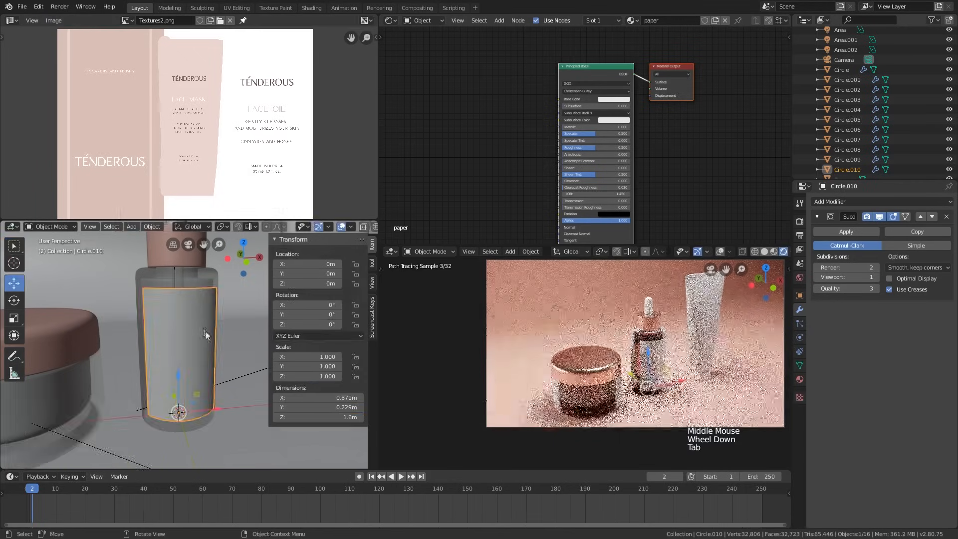
- Add an Image Texture with Mapping and Texture Coordinate nodes to the paper material's Base Color
middle_click_drag(290, 237, 194, 346)
key("a")
left_click(196, 345)
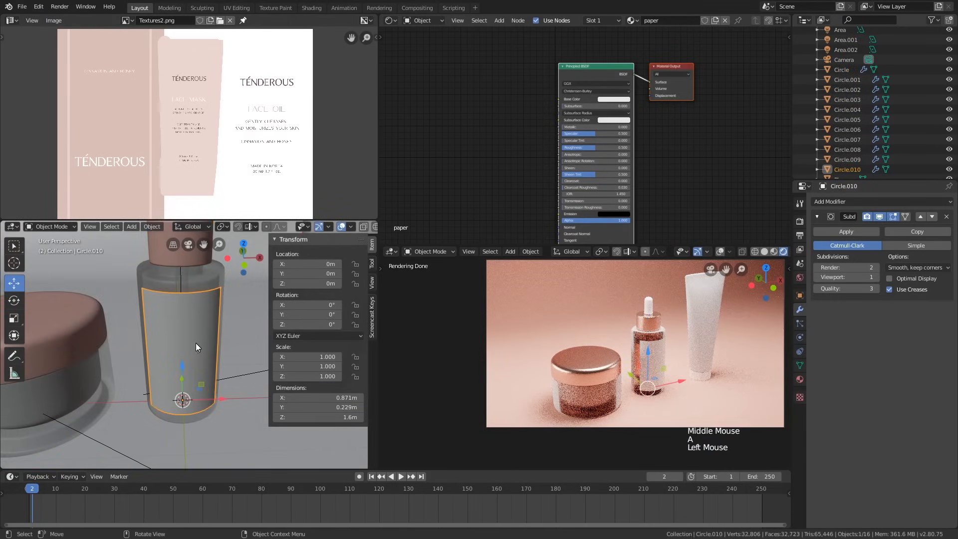
left_click(552, 64)
mouse_move(546, 85)
middle_mouse_down()
mouse_move(555, 124)
mouse_move(588, 142)
mouse_move(549, 147)
mouse_move(599, 155)
middle_mouse_up()
left_click(539, 107)
key("ctrl+t")
key("g")
left_click(535, 129)
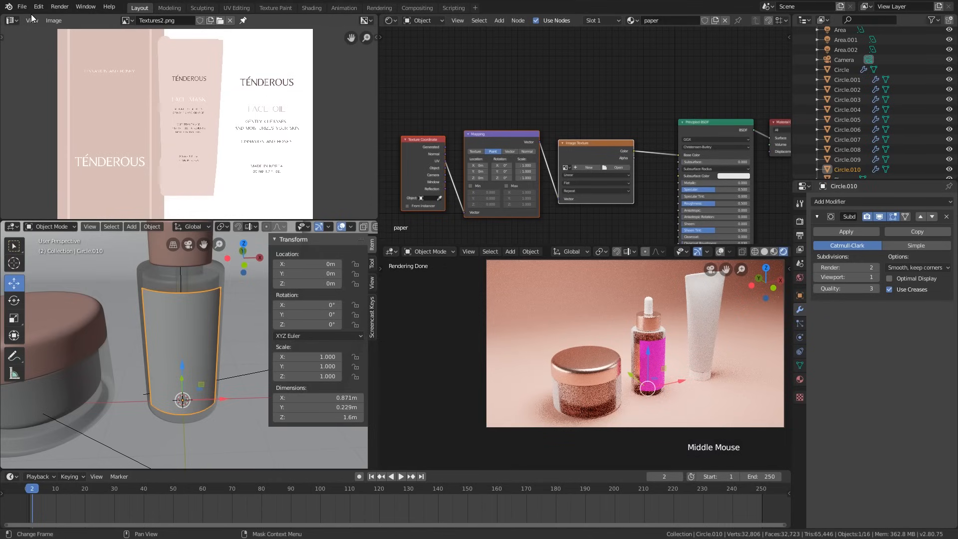
middle_click_drag(645, 219, 646, 209)
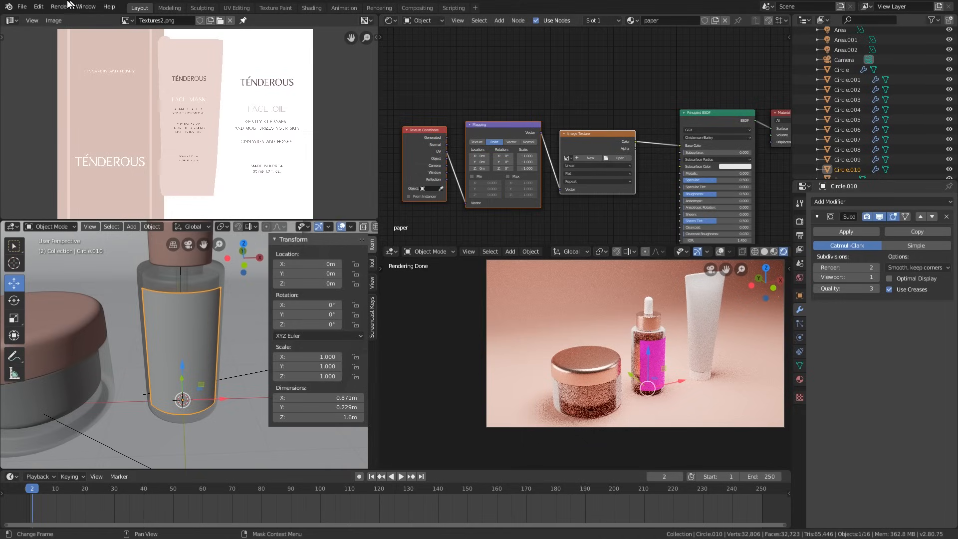
left_click(38, 7)
left_click(52, 140)
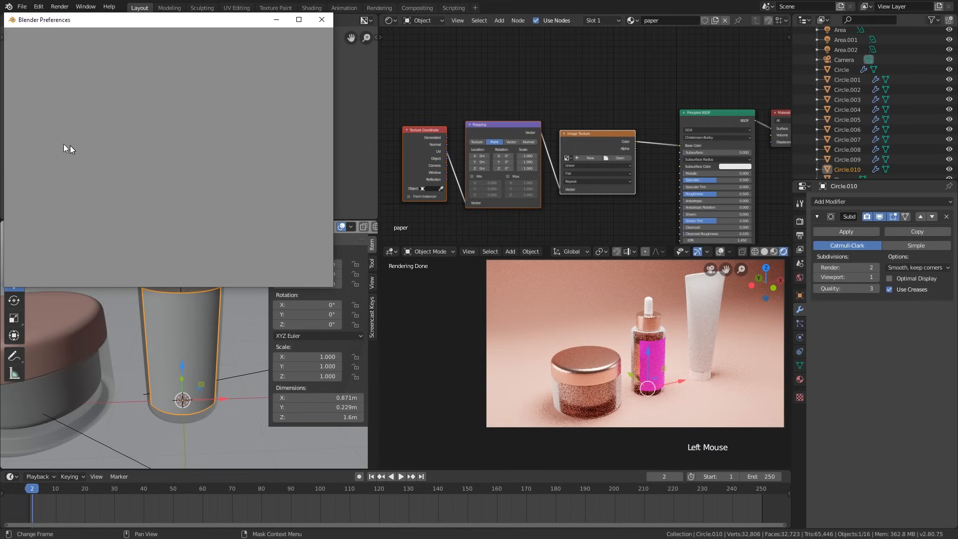
left_click(322, 20)
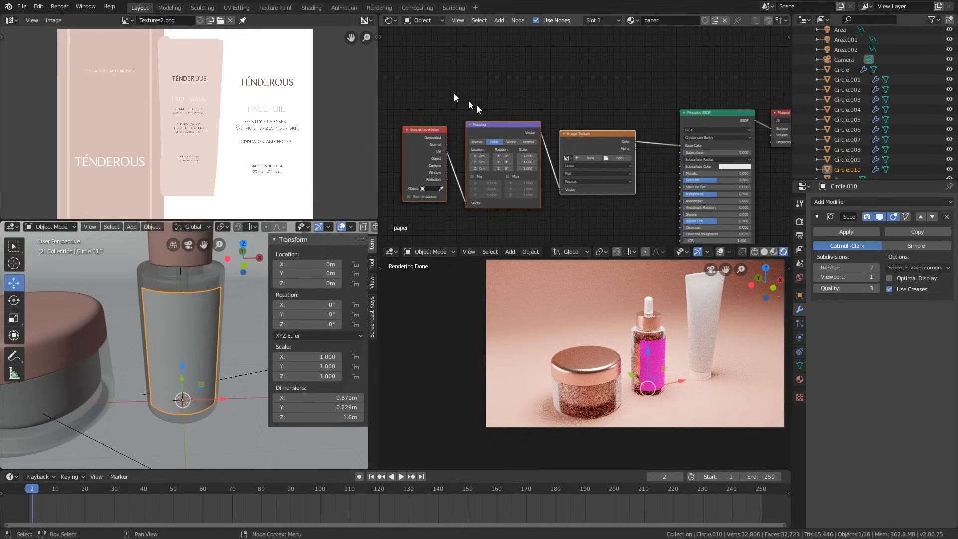
- Move the Image Texture node up beside the Principled BSDF and assign it the Textures2.png image
middle_click_drag(613, 138, 609, 123)
double_click(609, 123)
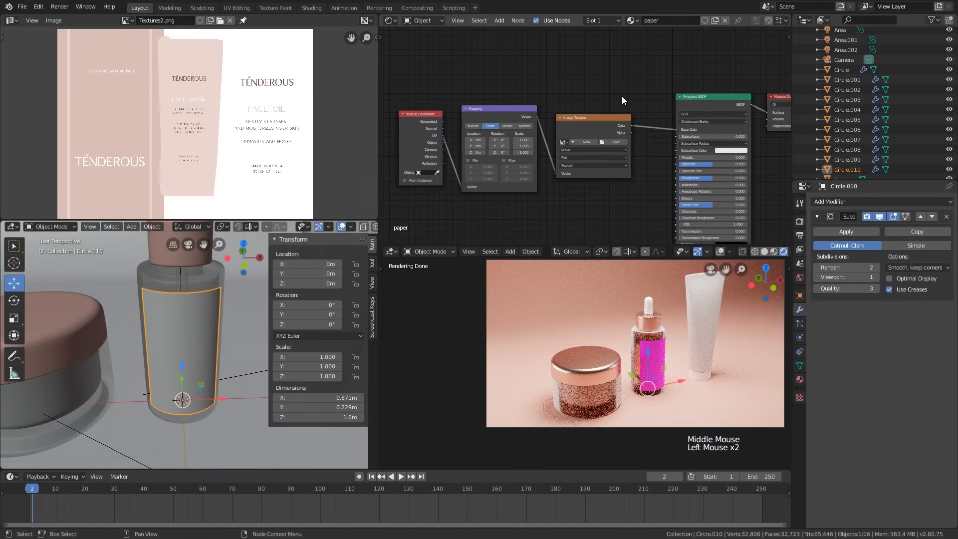
scroll(615, 108, "up", 1)
left_click(609, 118)
left_click_drag(609, 118, 614, 96)
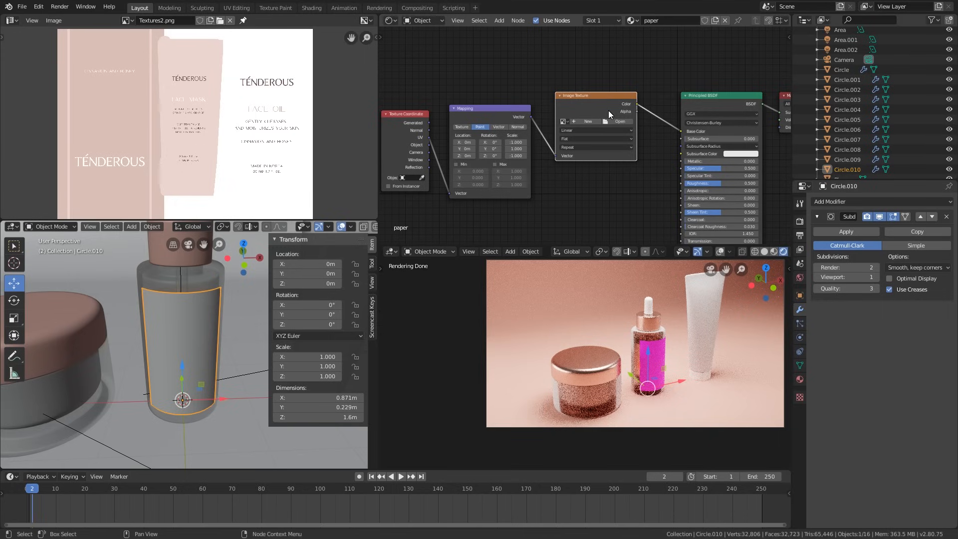
middle_click_drag(609, 112, 606, 120)
left_click(550, 130)
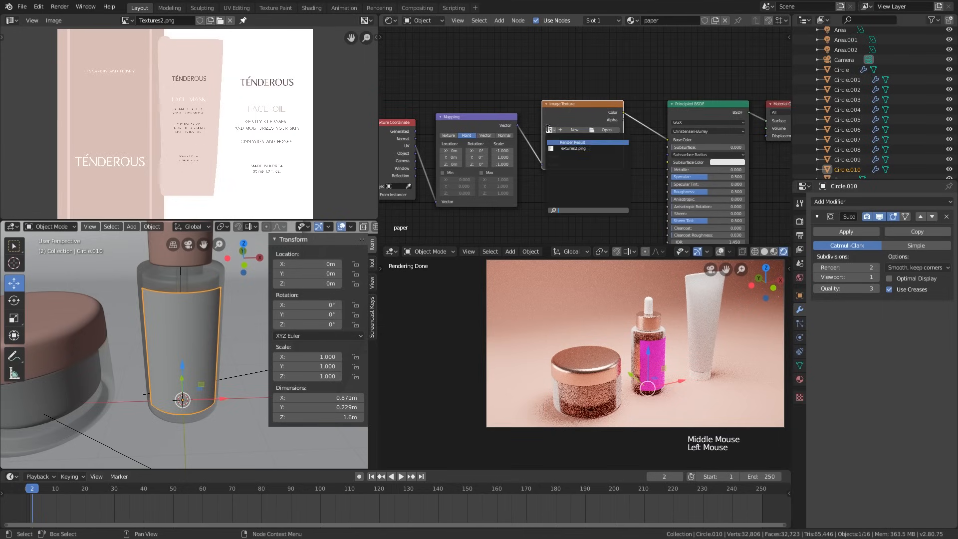
left_click(556, 155)
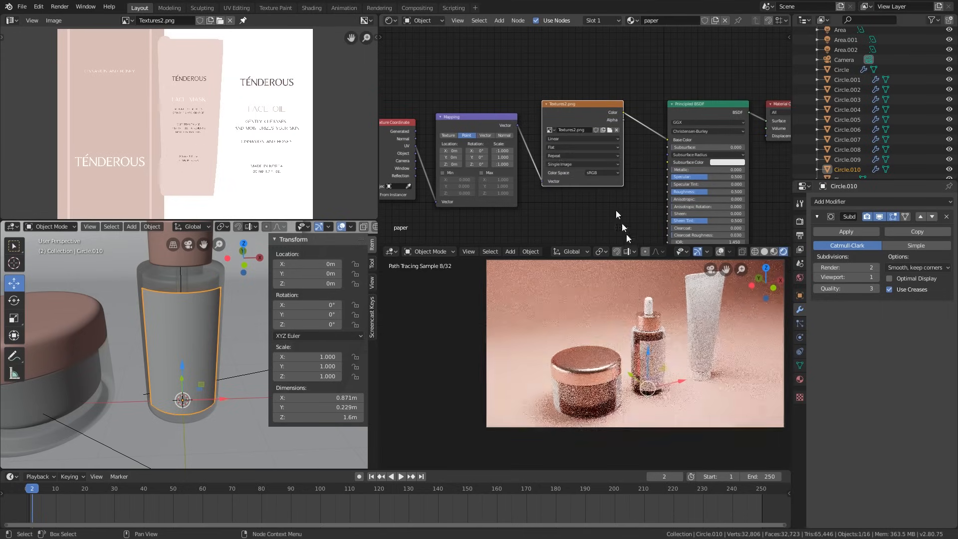
- Unwrap all faces of the bottle's label in Edit Mode
scroll(623, 320, "up", 3)
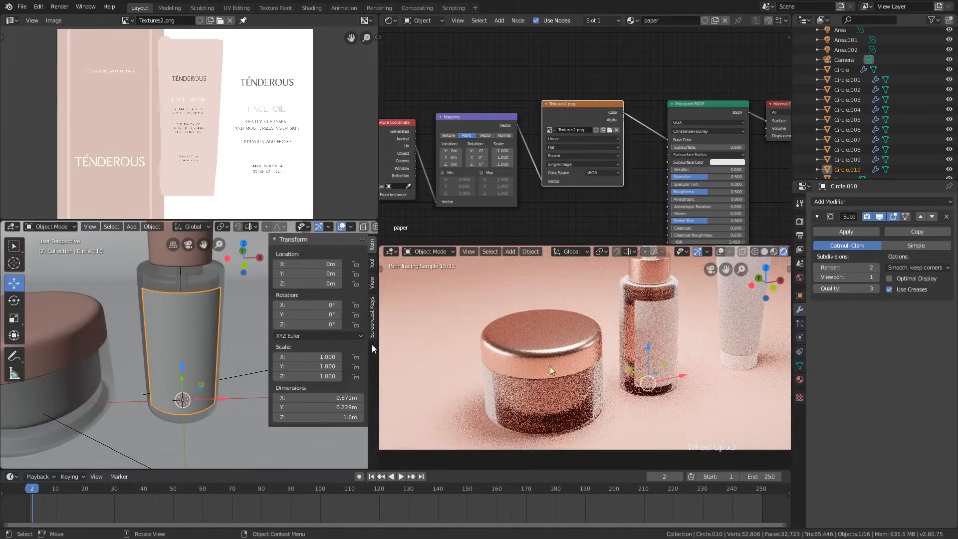
key("Tab")
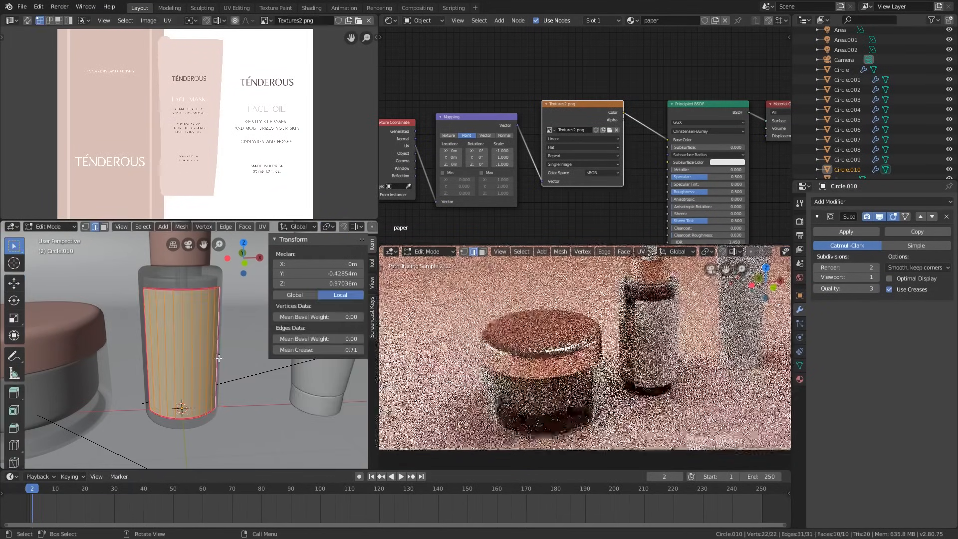
key("u")
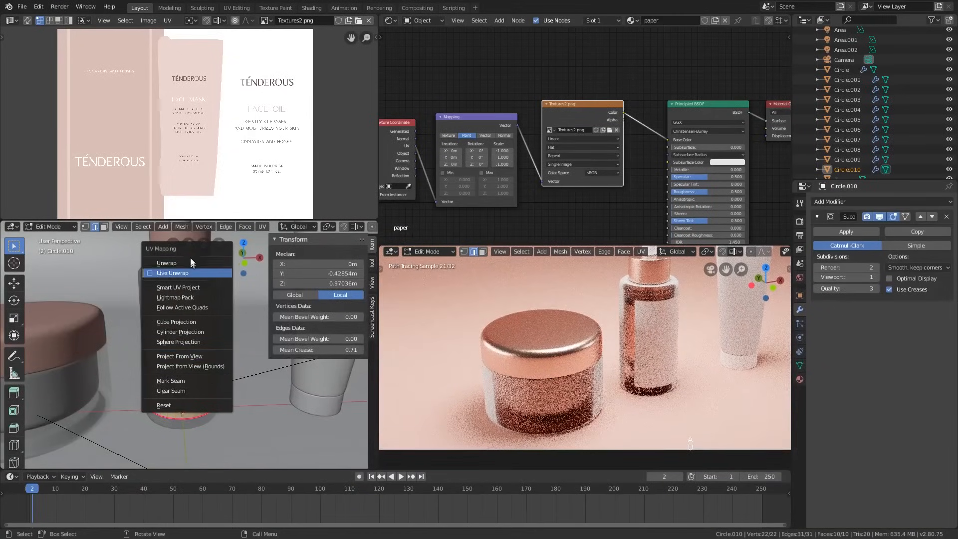
left_click(181, 265)
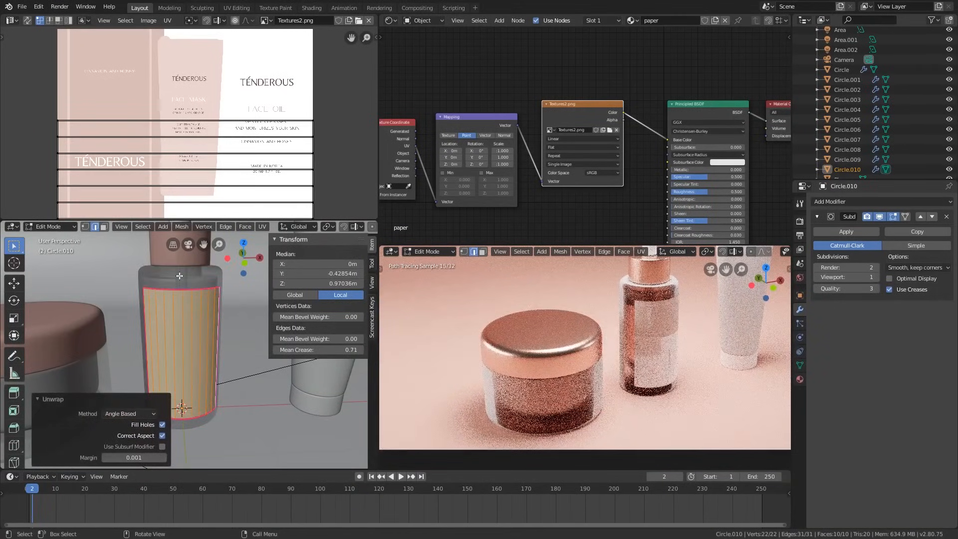
- Rotate the label's whole UV layout a quarter turn so its strips stand upright
middle_click_drag(188, 299, 191, 298, "shift")
scroll(220, 167, "down", 2)
key("a")
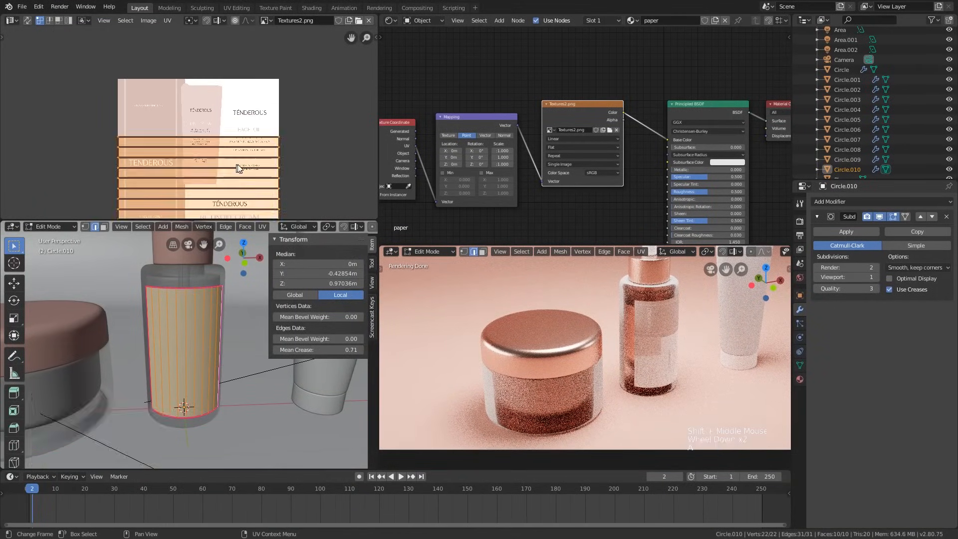
scroll(220, 167, "down", 1)
key("r")
key("ctrl")
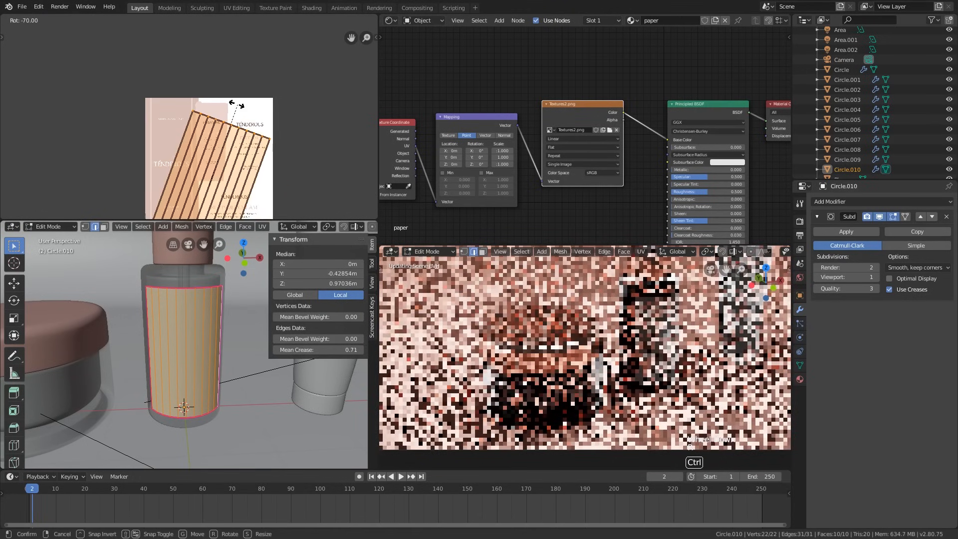
left_click(207, 107)
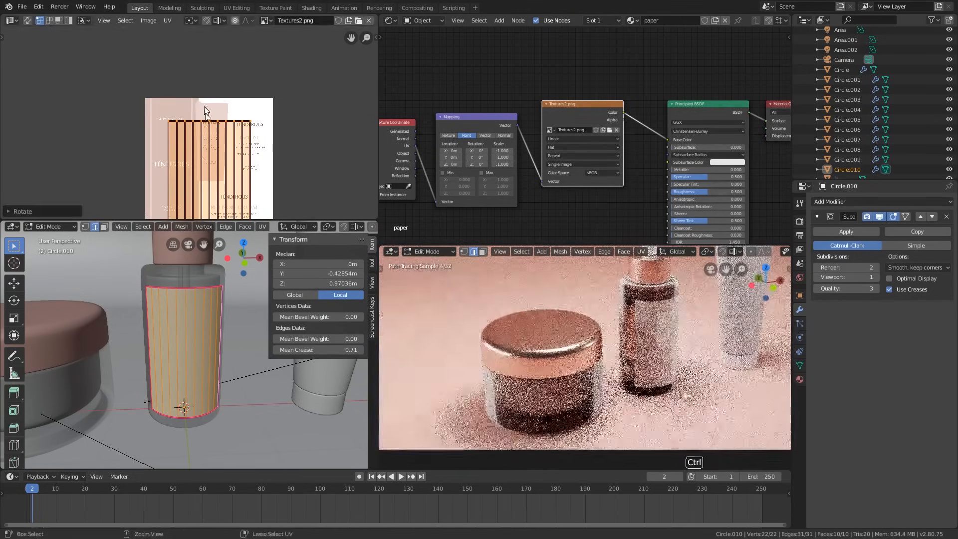
- Scale down the label's UV layout and move it over the FACE OIL artwork in the texture
middle_click_drag(148, 347, 190, 344)
middle_click_drag(247, 203, 253, 178, "shift")
scroll(253, 178, "down", 1)
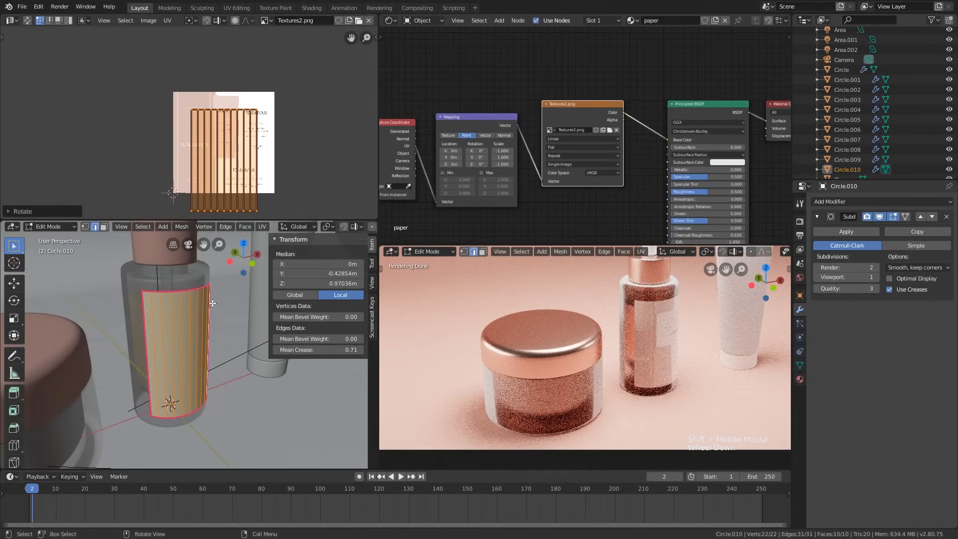
scroll(213, 304, "up", 2)
key("s")
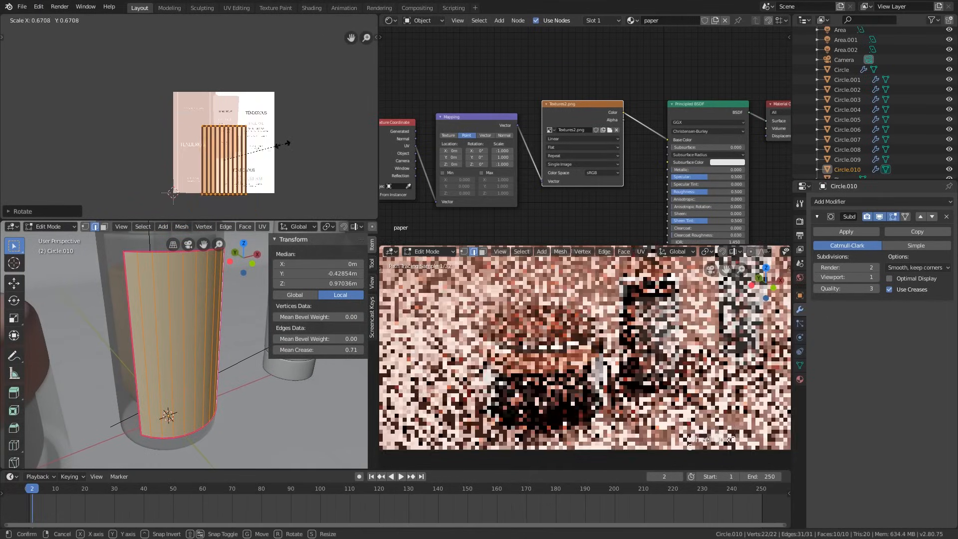
left_click(280, 151)
key("g")
left_click(307, 124)
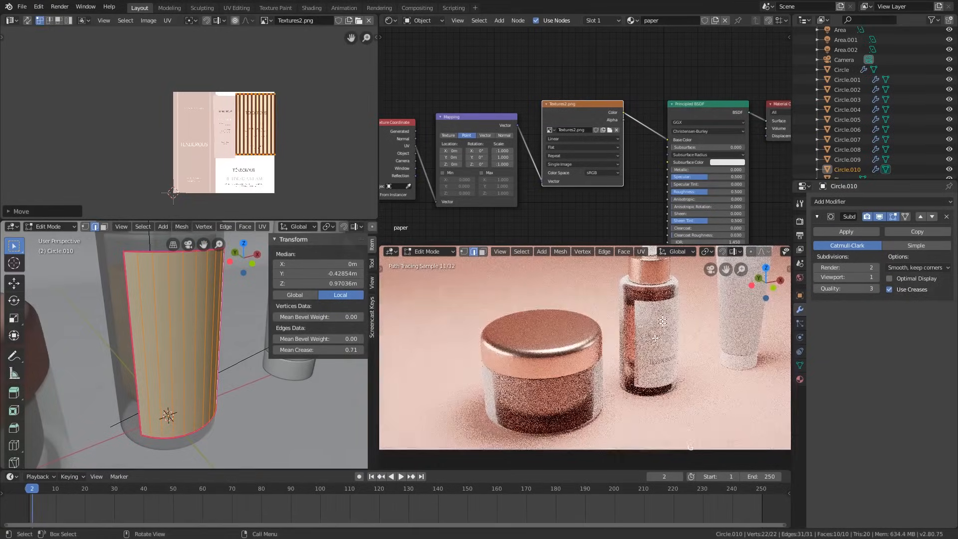
- Try Rendered shading in the modelling viewport and return it to Solid shading
scroll(353, 224, "down", 8)
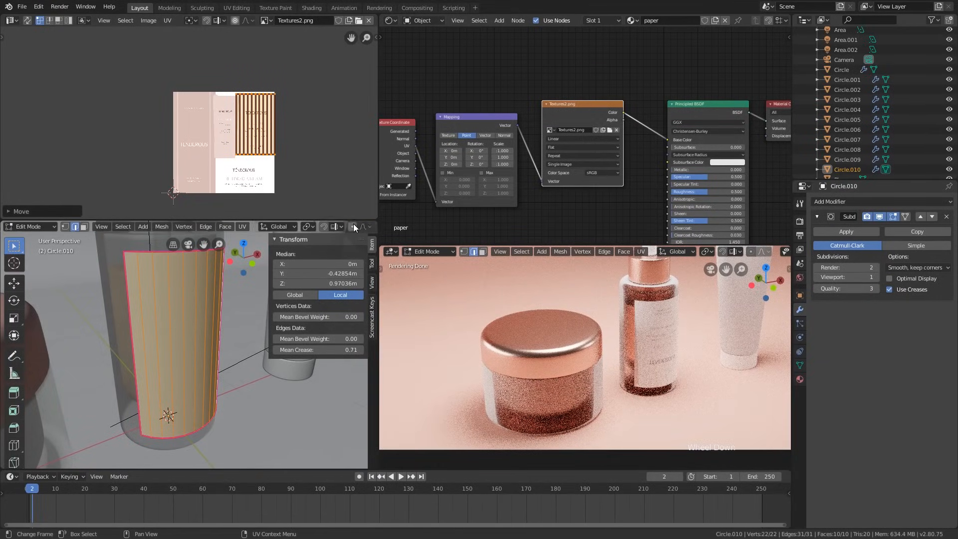
left_click(360, 227)
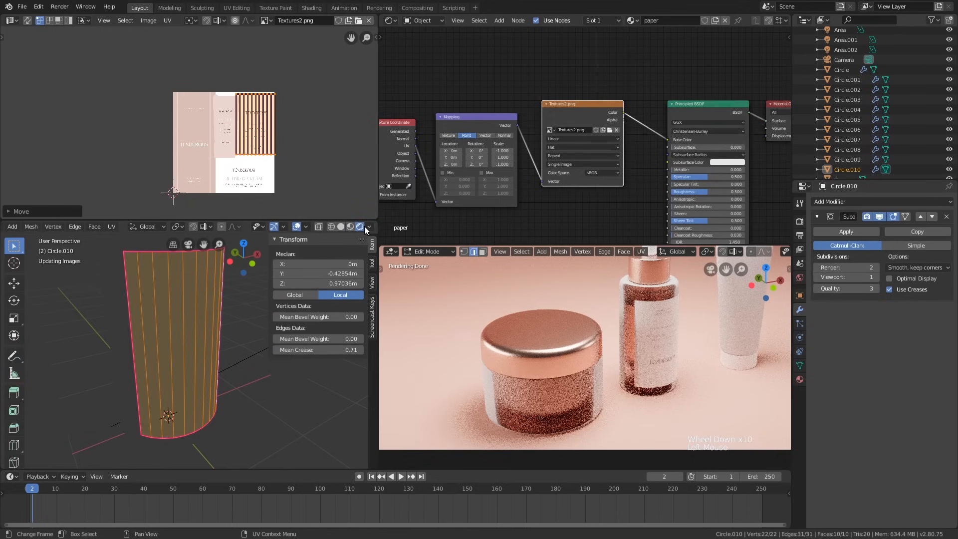
left_click(342, 227)
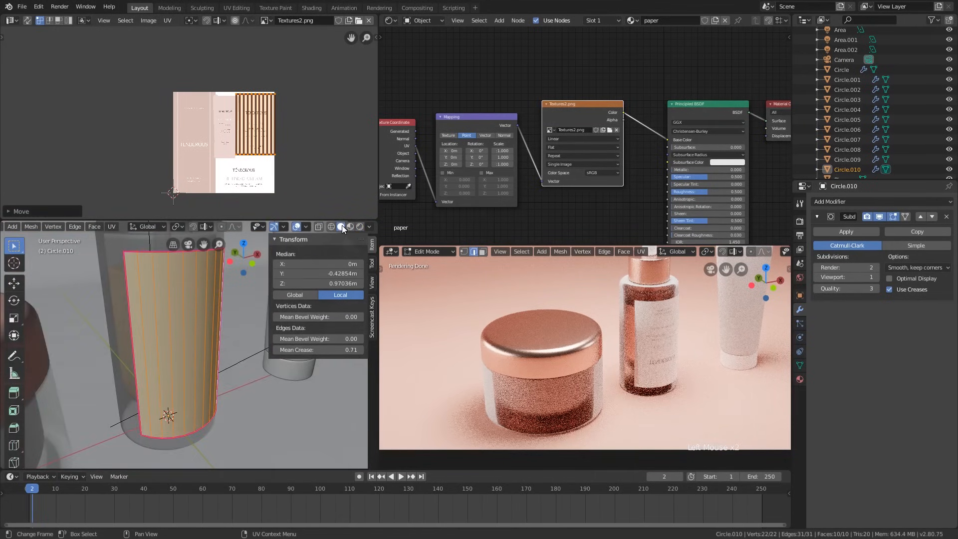
- Set the modelling viewport's Solid shading colour to Texture so the artwork shows on the bottle's label
left_click(370, 228)
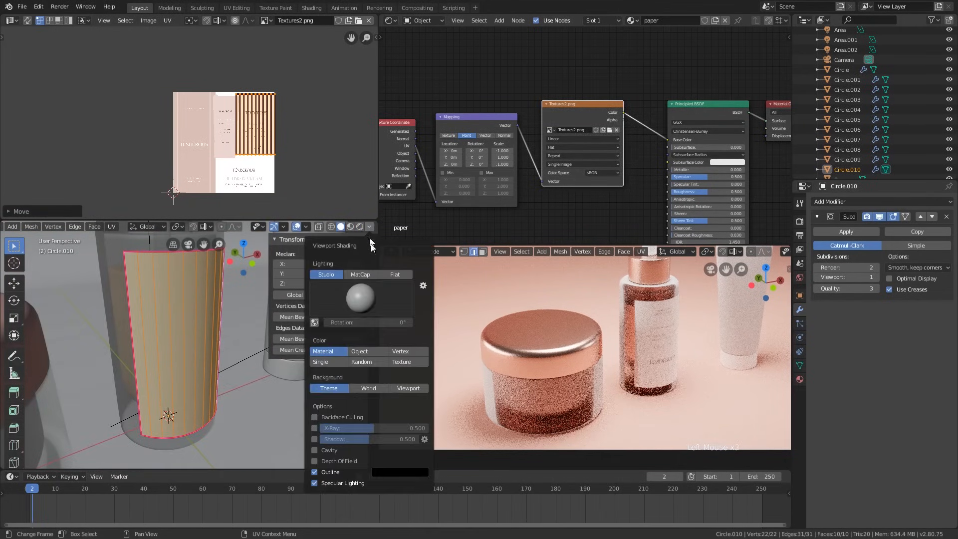
left_click(399, 362)
middle_click_drag(192, 334, 186, 352, "shift")
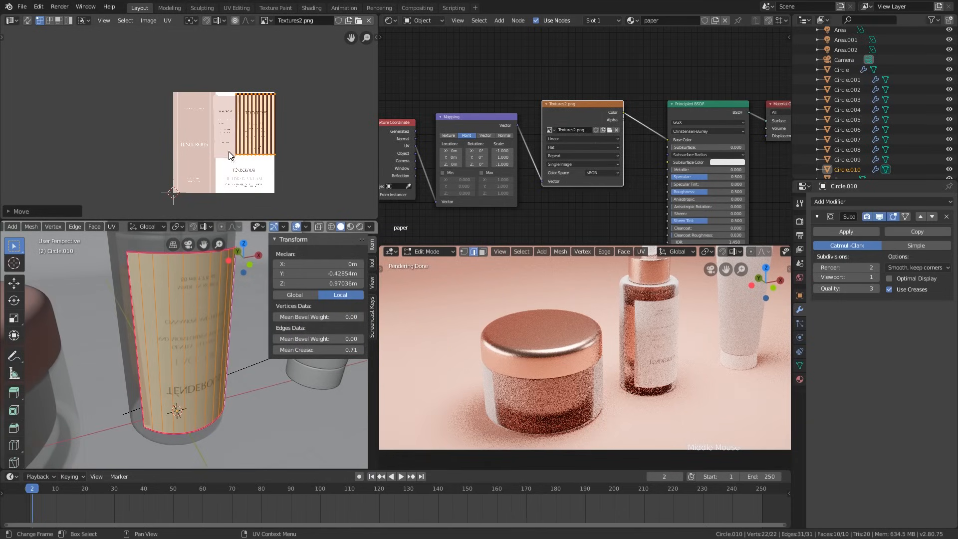
- Rotate the label's UV layout half a turn and mirror it along X by -1 so the text reads correctly
scroll(230, 156, "up", 1)
key("r")
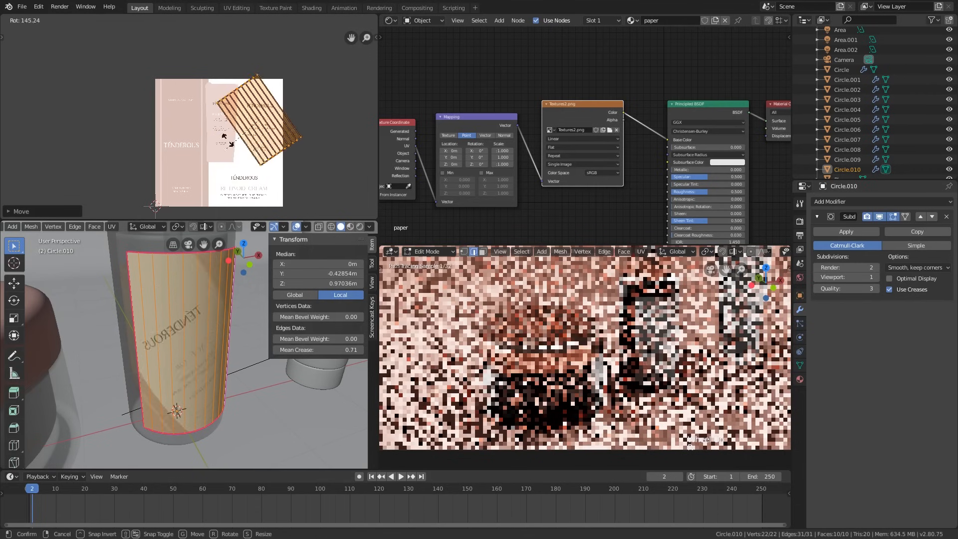
left_click(265, 128, "ctrl")
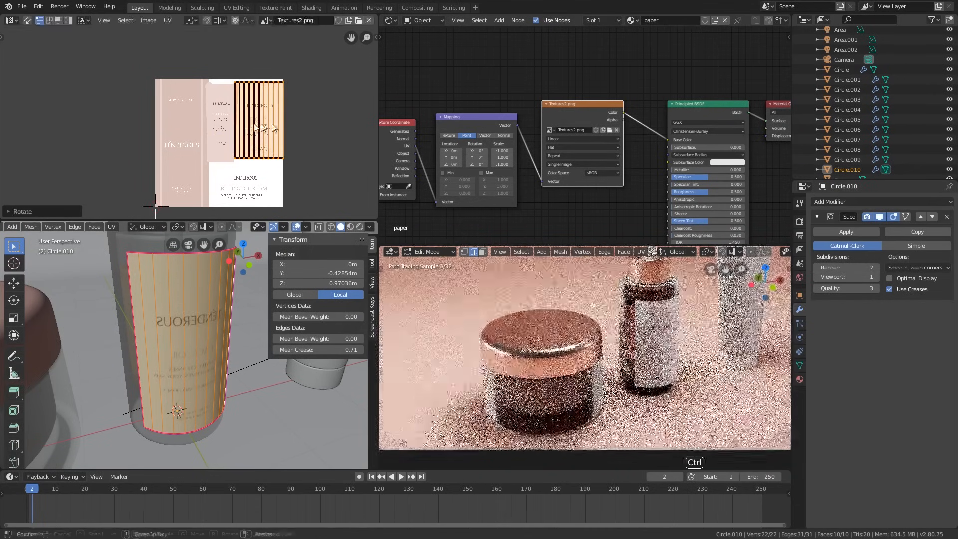
key("s")
key("x")
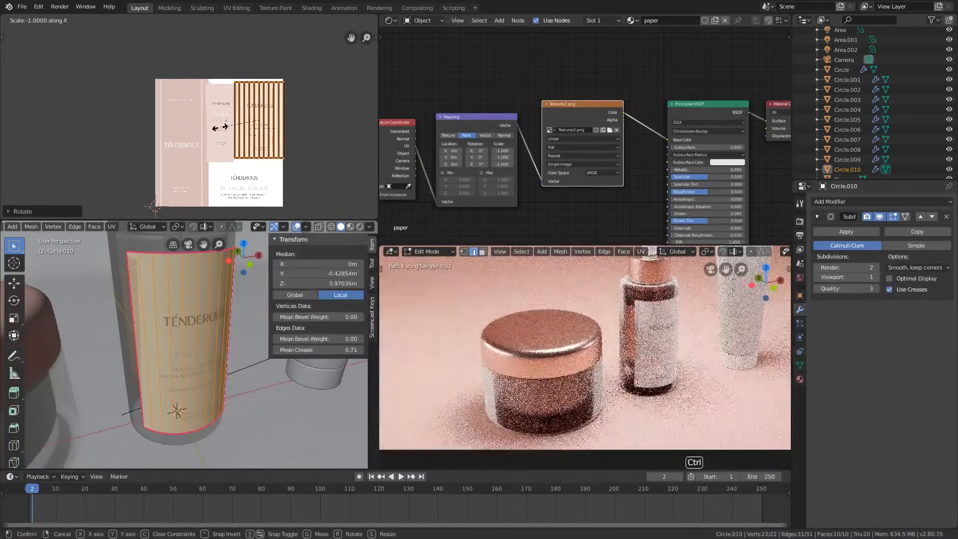
left_click(222, 130)
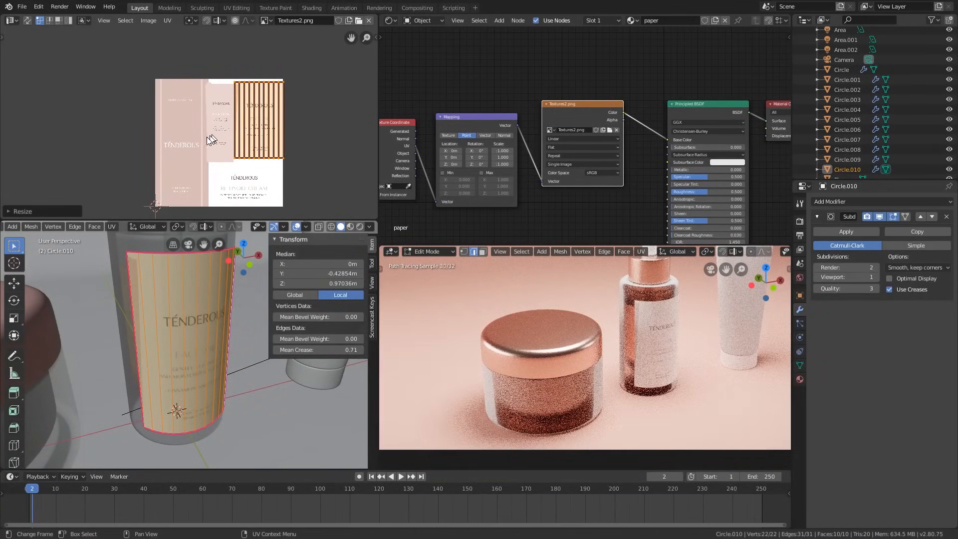
- Shrink the label's UV layout slightly and reposition it around the FACE OIL artwork
scroll(219, 131, "up", 2)
middle_click_drag(333, 128, 305, 129, "shift")
scroll(305, 129, "up", 1)
key("s")
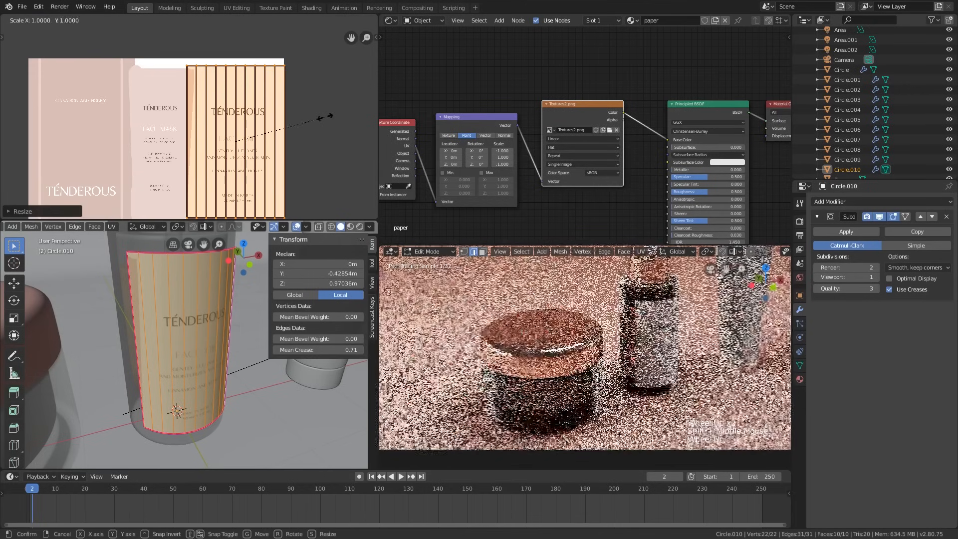
left_click(315, 120)
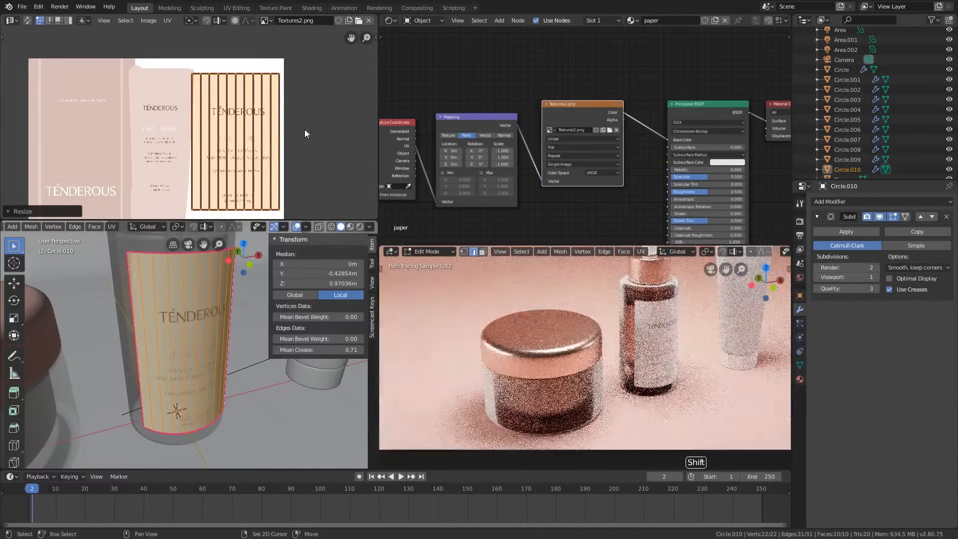
middle_click_drag(307, 133, 311, 122, "shift")
key("g")
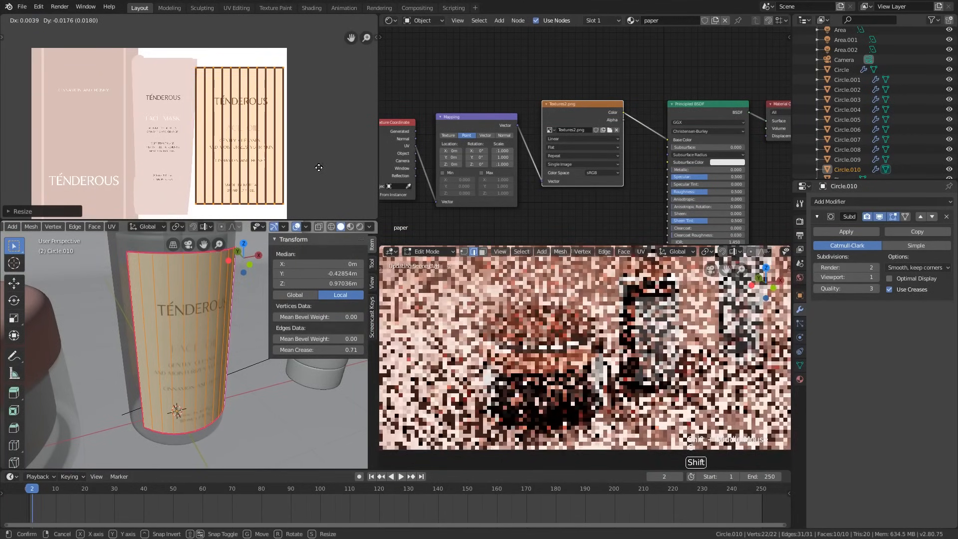
left_click(321, 171)
key("s")
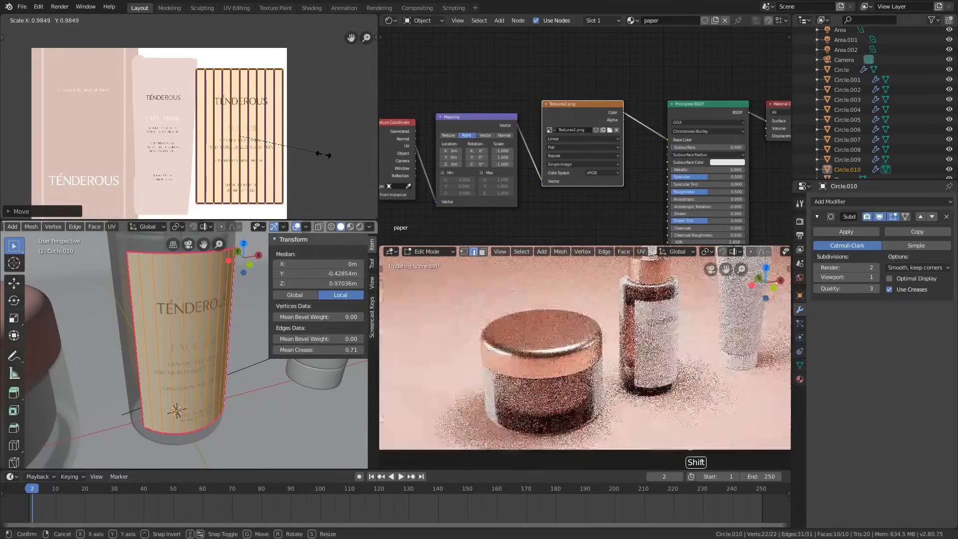
left_click(321, 156)
- Scale the label's UV layout down a little more so its edge clears the neighbouring FACE MASK artwork
scroll(210, 75, "up", 4)
scroll(169, 75, "up", 2)
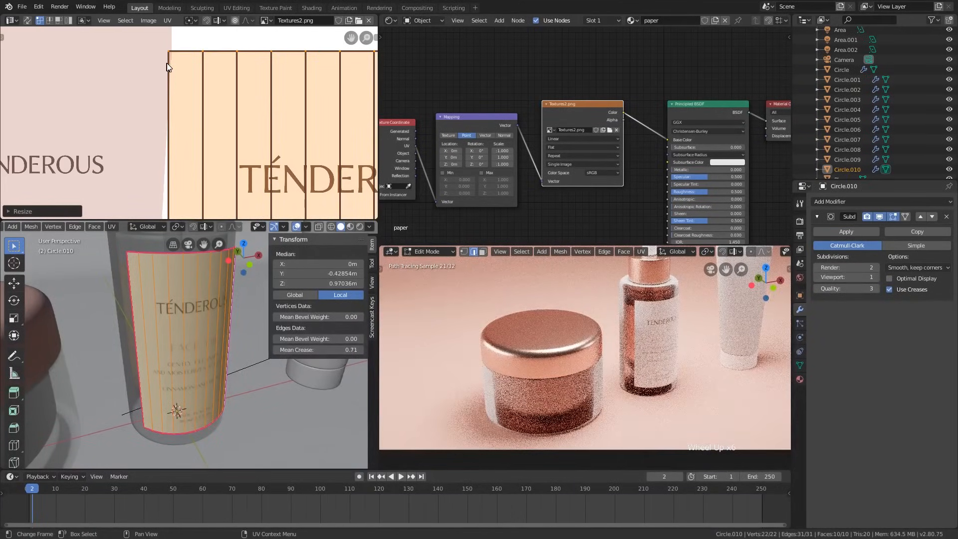
scroll(147, 254, "up", 9)
scroll(133, 271, "down", 1, "shift")
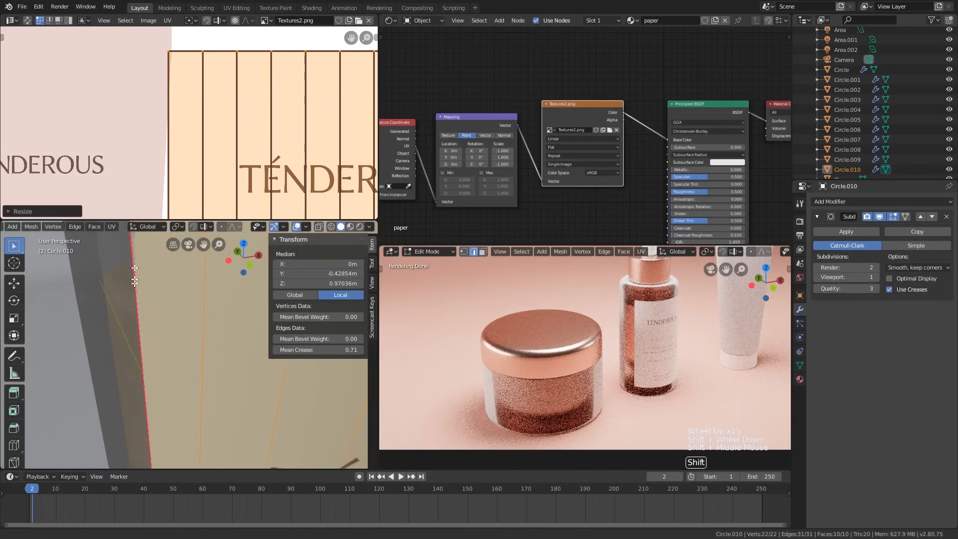
middle_click_drag(133, 271, 153, 295, "shift")
scroll(151, 99, "down", 3)
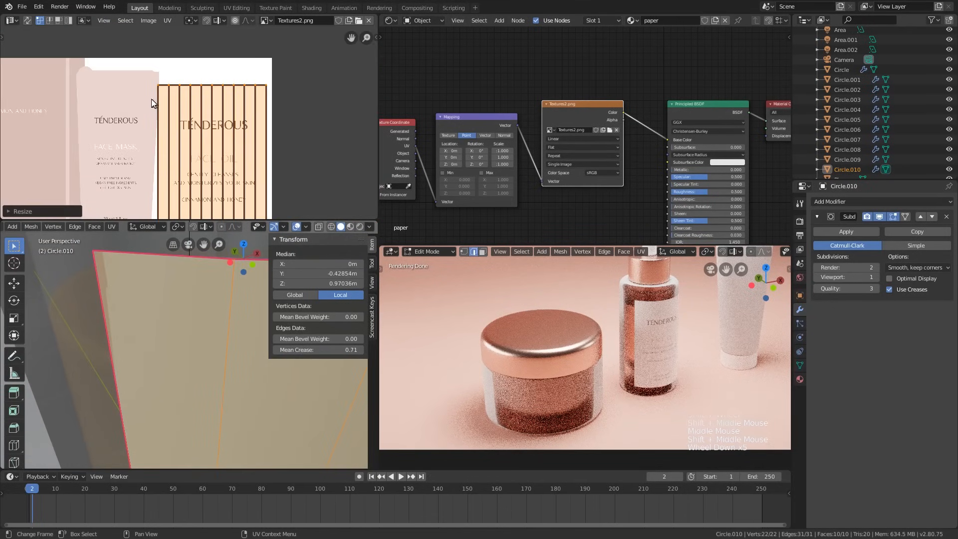
key("s")
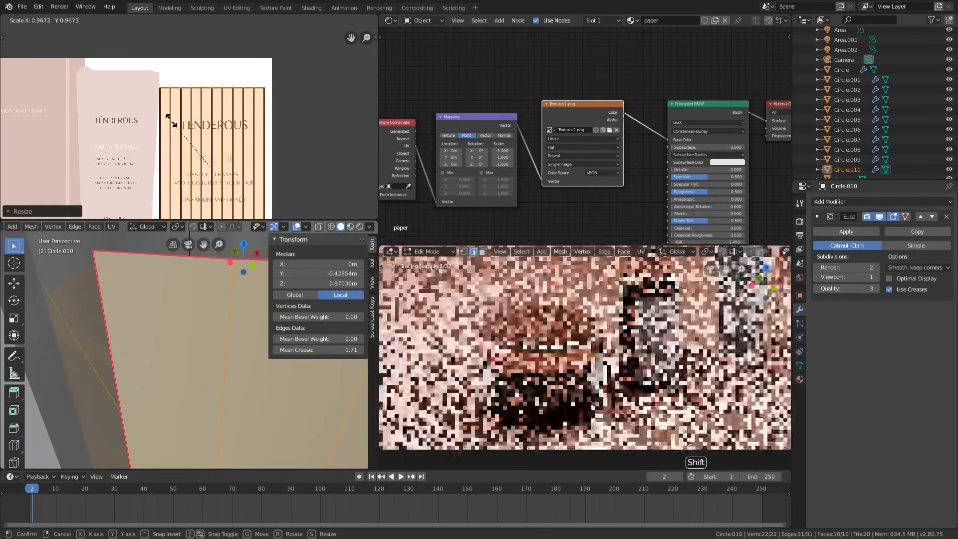
left_click(173, 122)
middle_click_drag(198, 155, 198, 123, "shift")
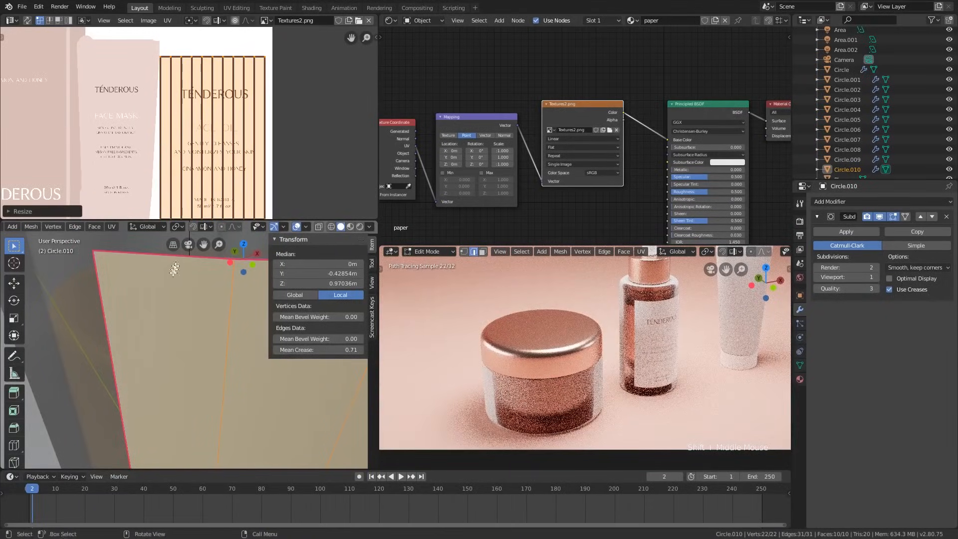
- Shift the label's UV layout slightly down along Y and fine-tune it along X over the FACE OIL text, and leave Edit Mode
scroll(174, 269, "down", 2)
middle_click_drag(173, 270, 119, 310, "shift")
scroll(92, 328, "down", 9)
scroll(237, 131, "down", 1)
middle_click_drag(237, 132, 262, 124, "shift")
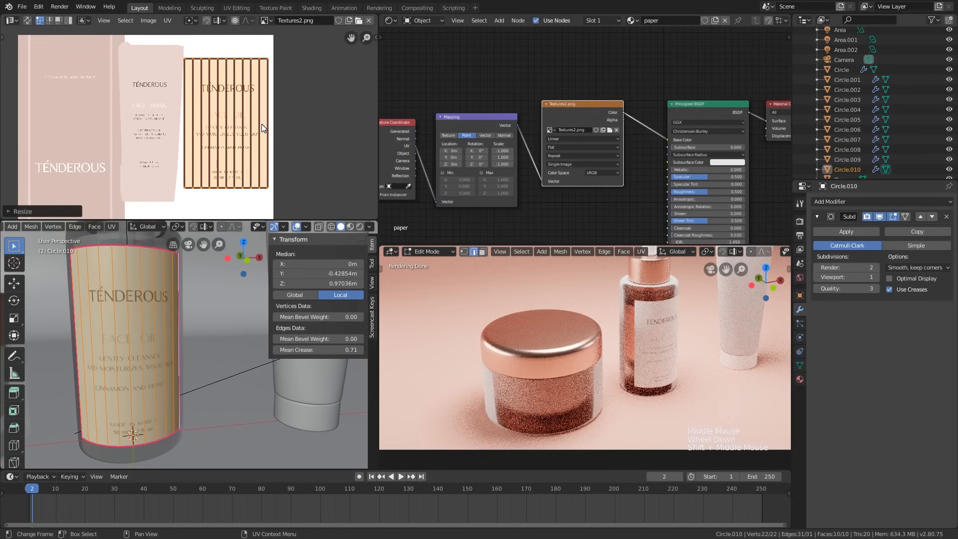
key("g")
key("y")
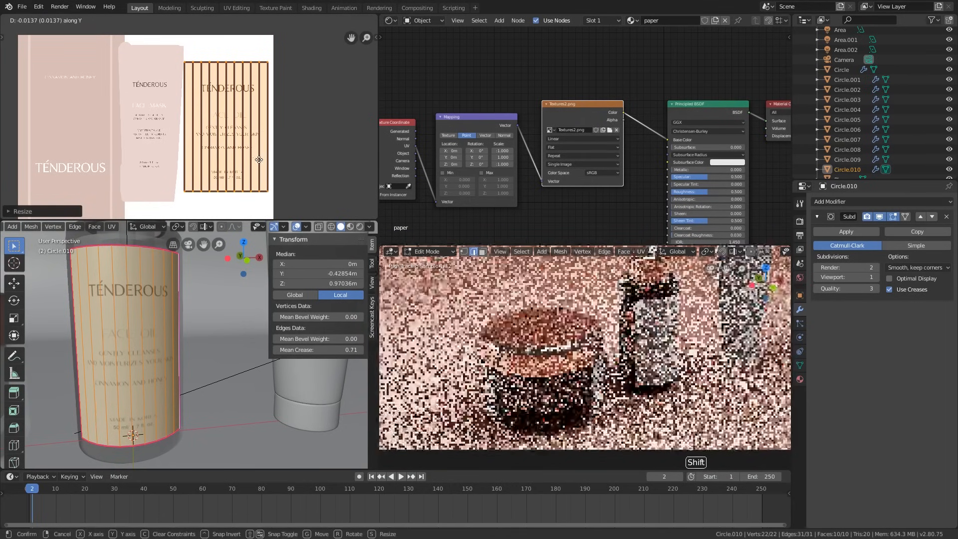
left_click(260, 170)
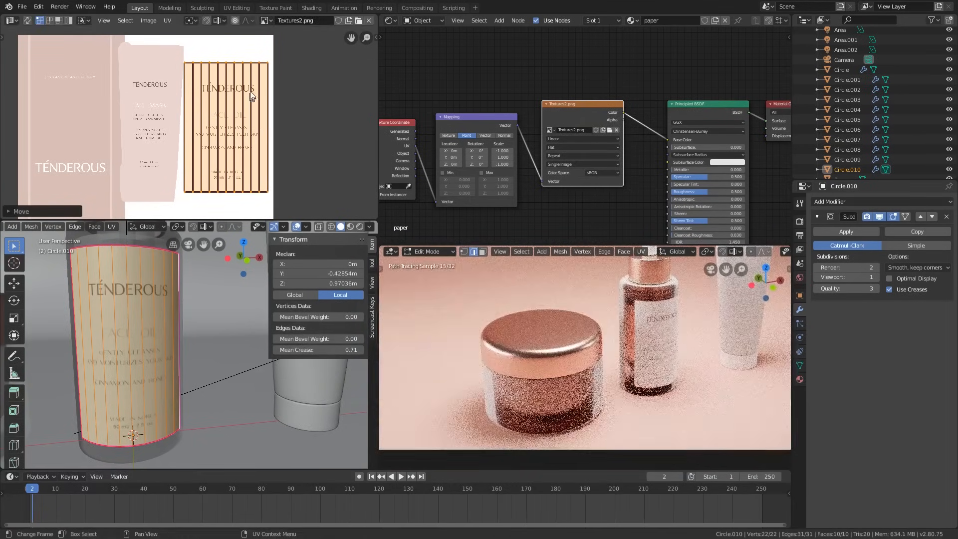
key("g")
key("x")
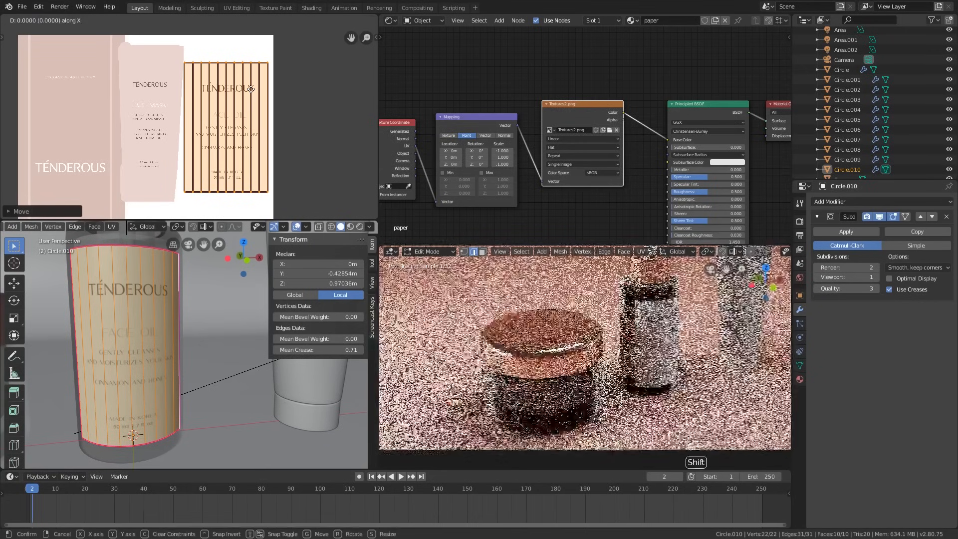
left_click(260, 94)
key("Tab")
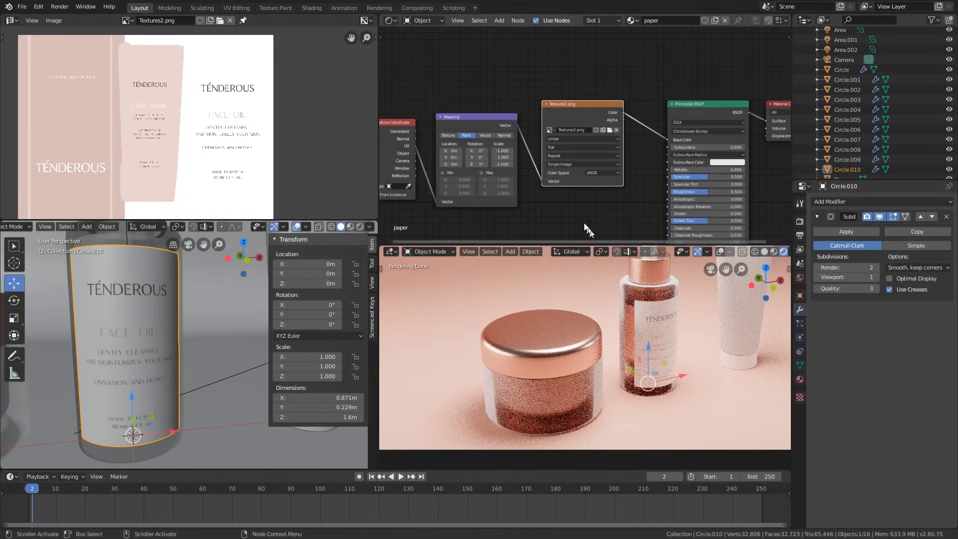
- Add a Solidify modifier to the bottle's label, keeping thickness 0.01 m and offset -1
middle_click_drag(178, 324, 239, 362)
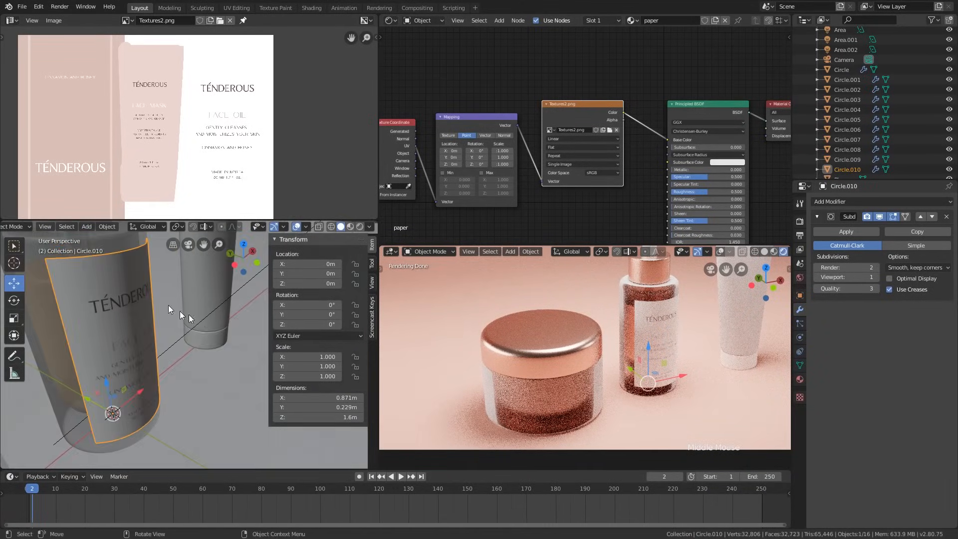
middle_click_drag(168, 305, 205, 373, "shift")
scroll(184, 415, "up", 2)
middle_click_drag(183, 414, 180, 379, "shift")
left_click(823, 202)
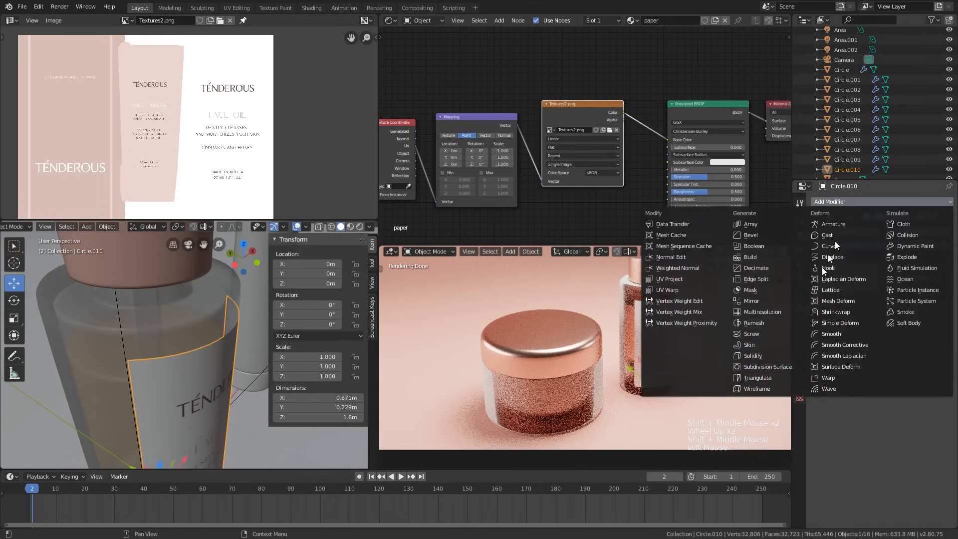
left_click(773, 356)
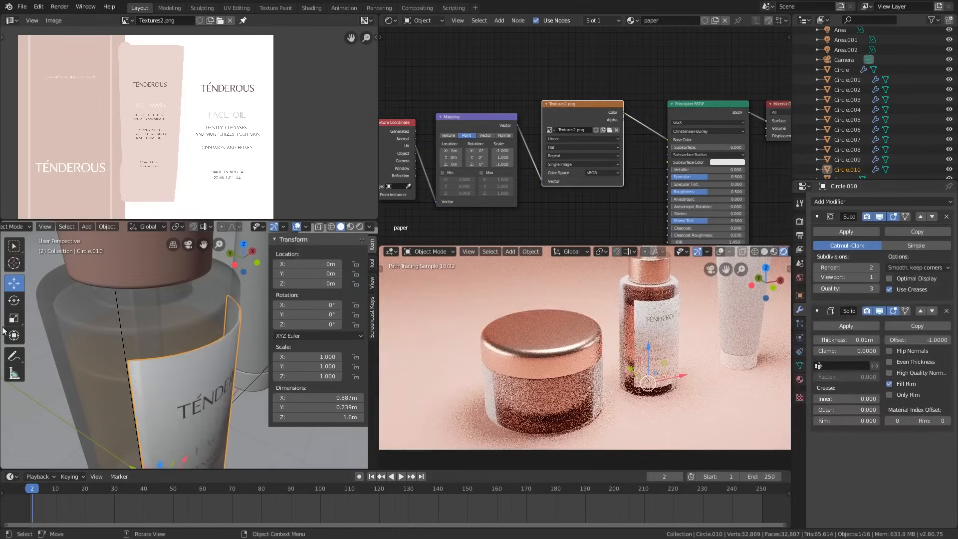
scroll(223, 341, "up", 4)
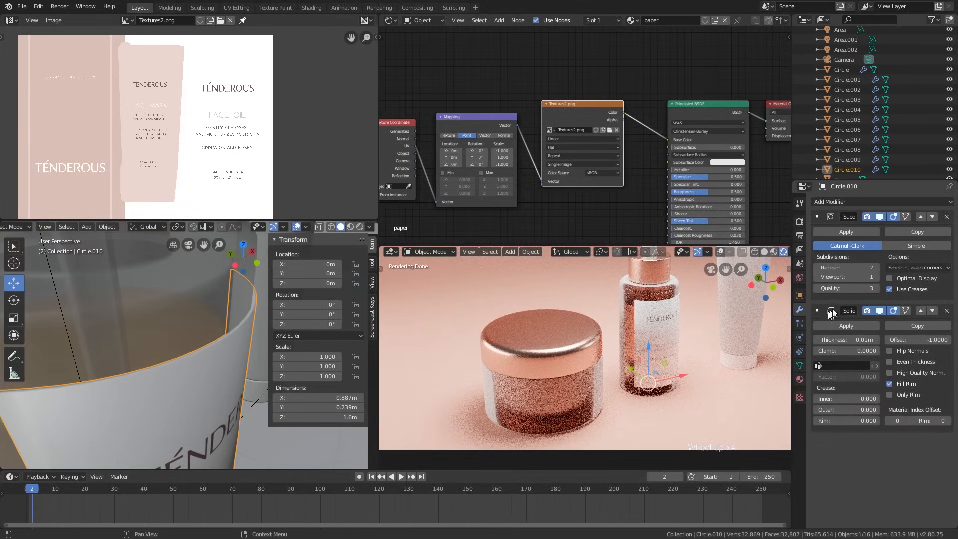
mouse_move(916, 340)
left_mouse_down()
mouse_move(938, 340)
mouse_move(916, 340)
left_mouse_up()
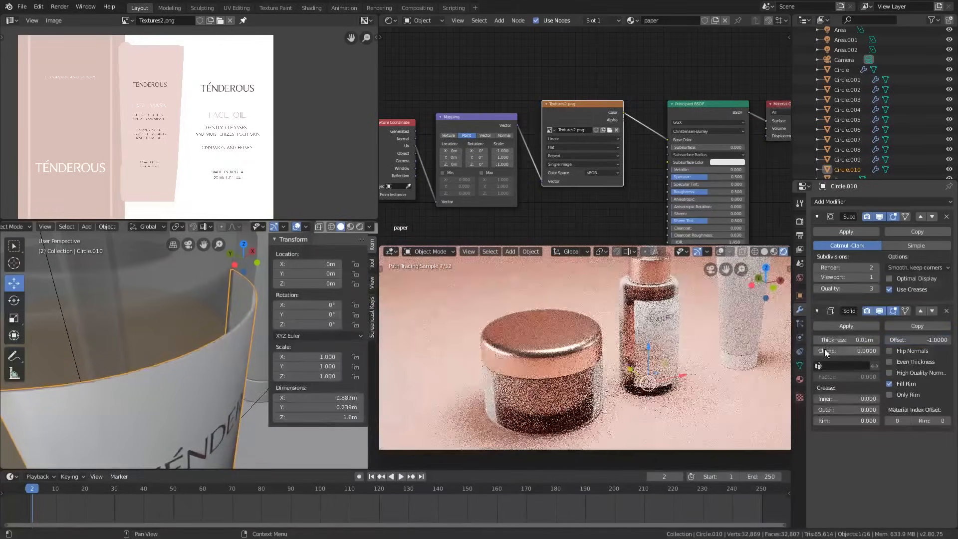
scroll(245, 340, "down", 2)
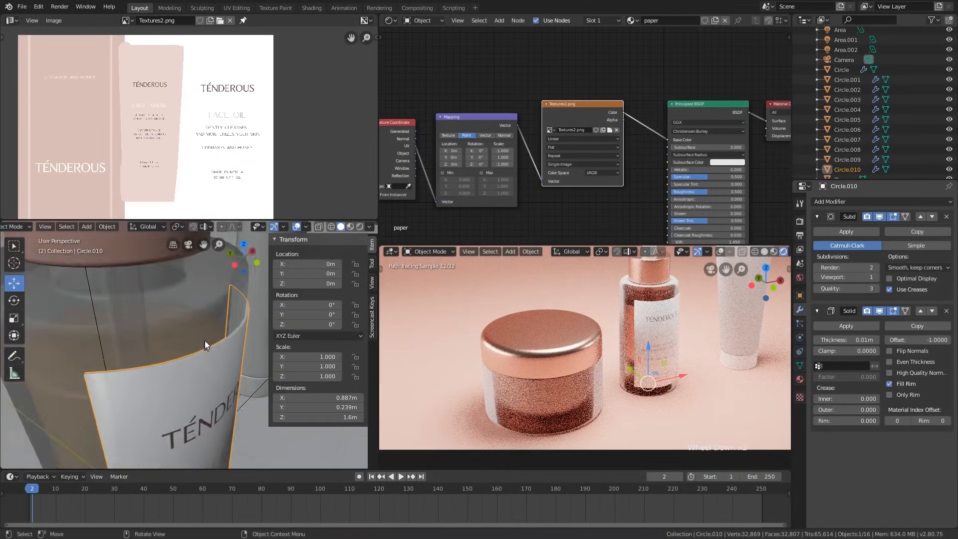
- Turn on Auto Smooth at 30° for the label's normals
middle_click_drag(245, 340, 194, 314)
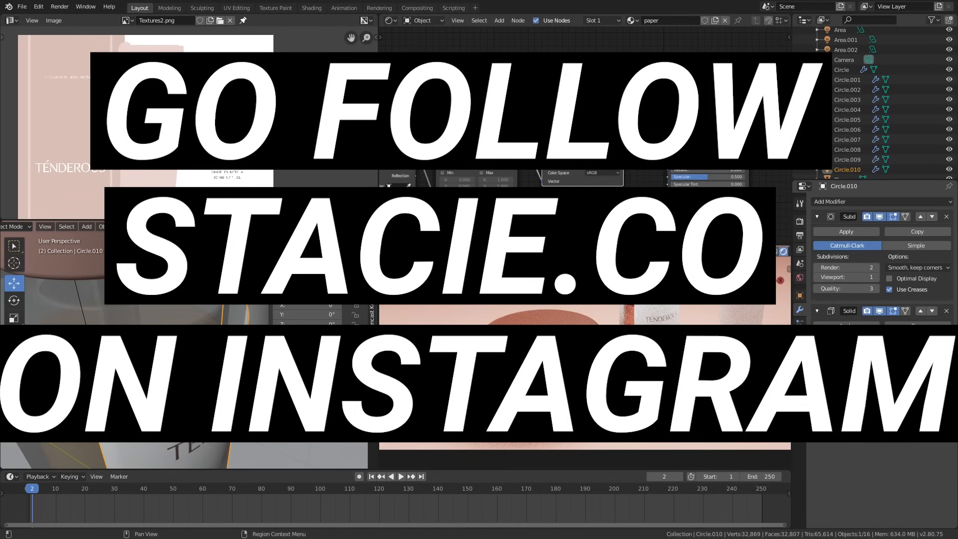
left_click(800, 379)
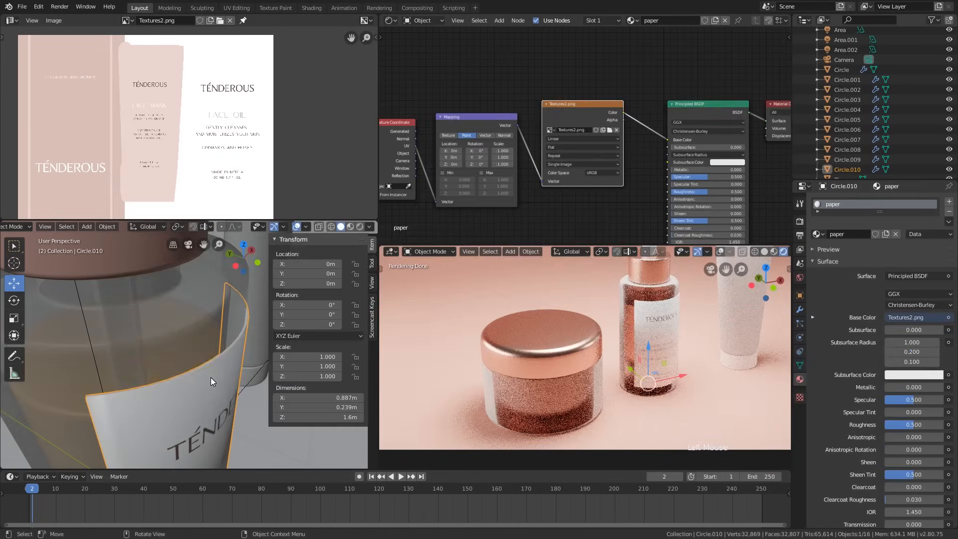
right_click(210, 377)
scroll(76, 399, "up", 1)
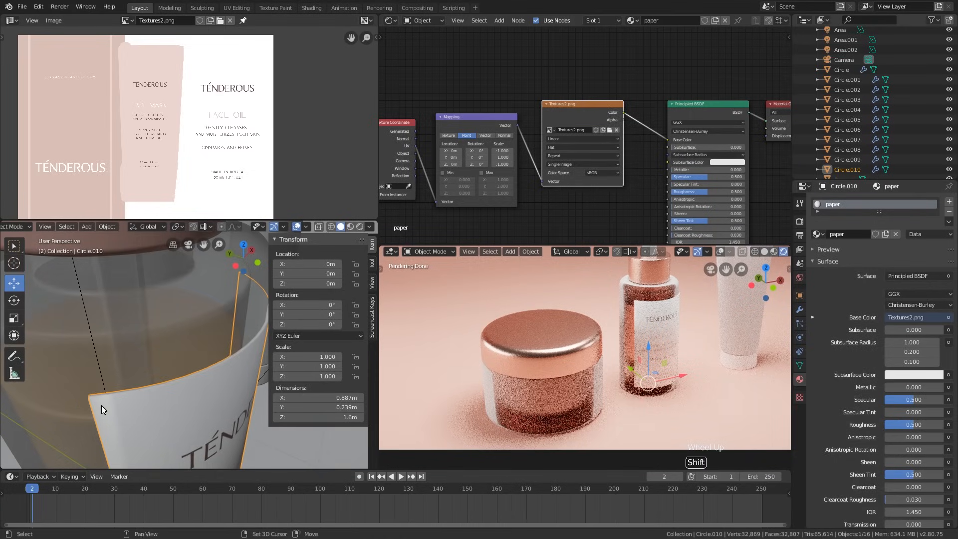
middle_click_drag(101, 406, 220, 395, "shift")
scroll(226, 395, "up", 3)
left_click(802, 366)
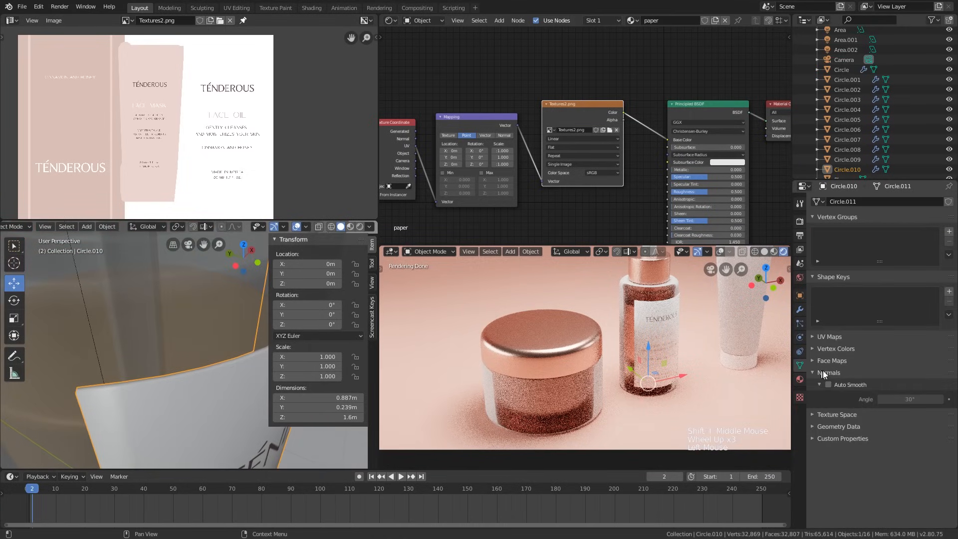
left_click(830, 384)
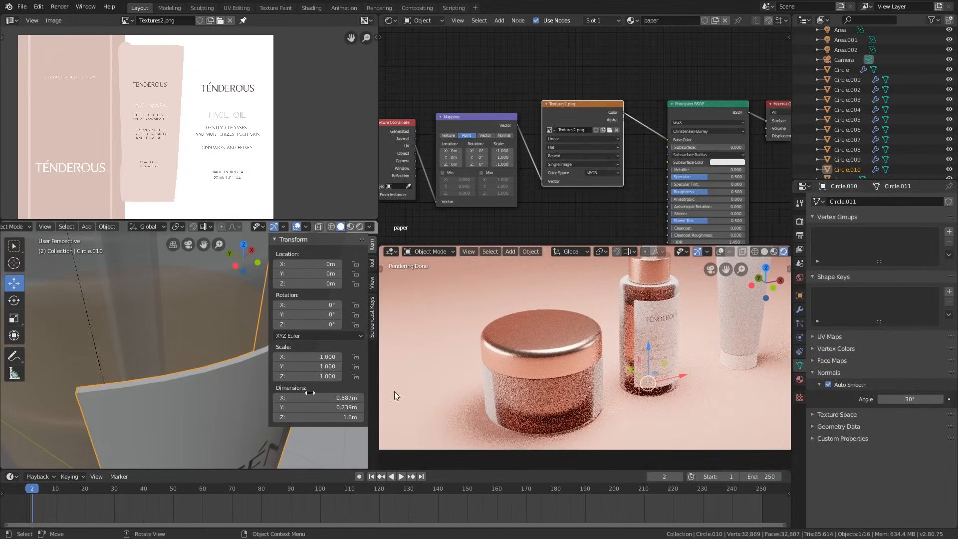
- Set the thickness of the label's Solidify modifier to 0.005 m
scroll(103, 404, "down", 2)
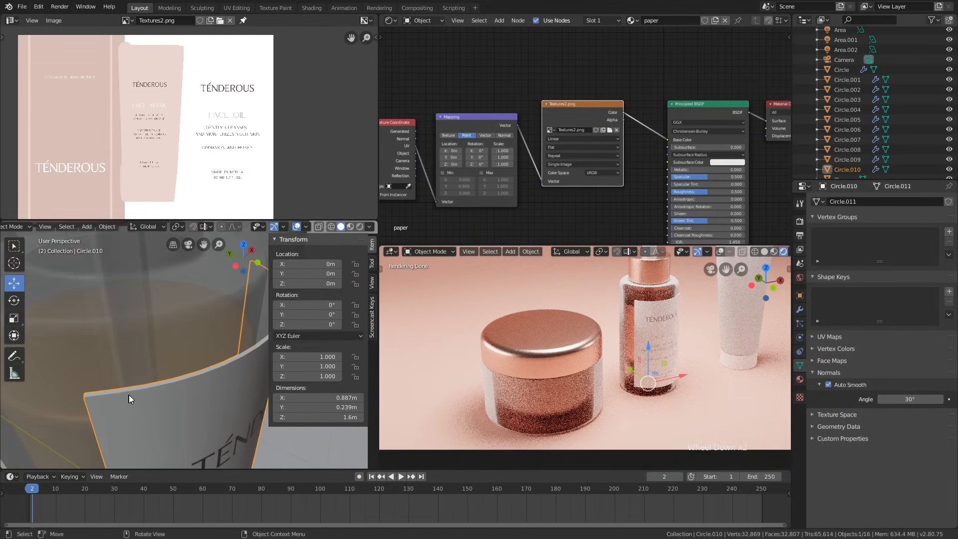
middle_click_drag(129, 394, 274, 391)
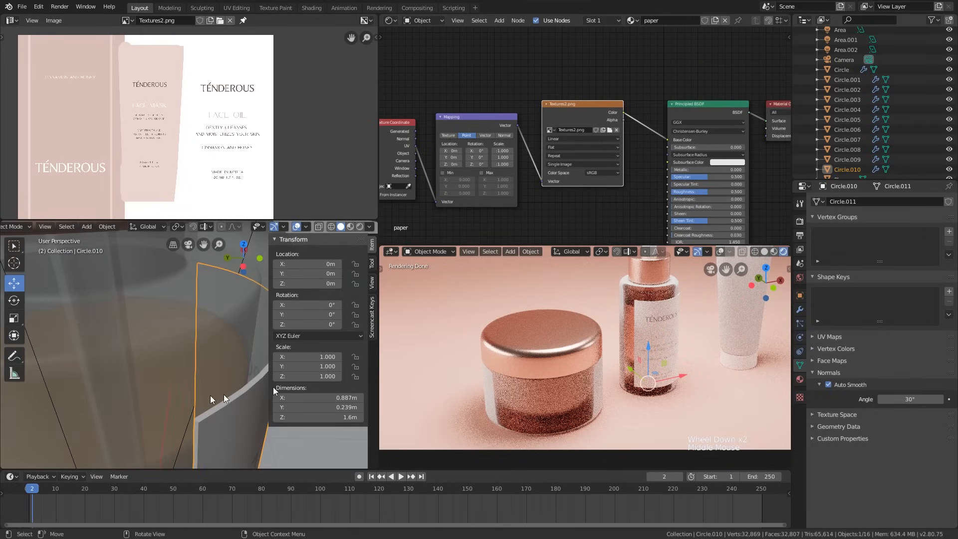
left_click(801, 309)
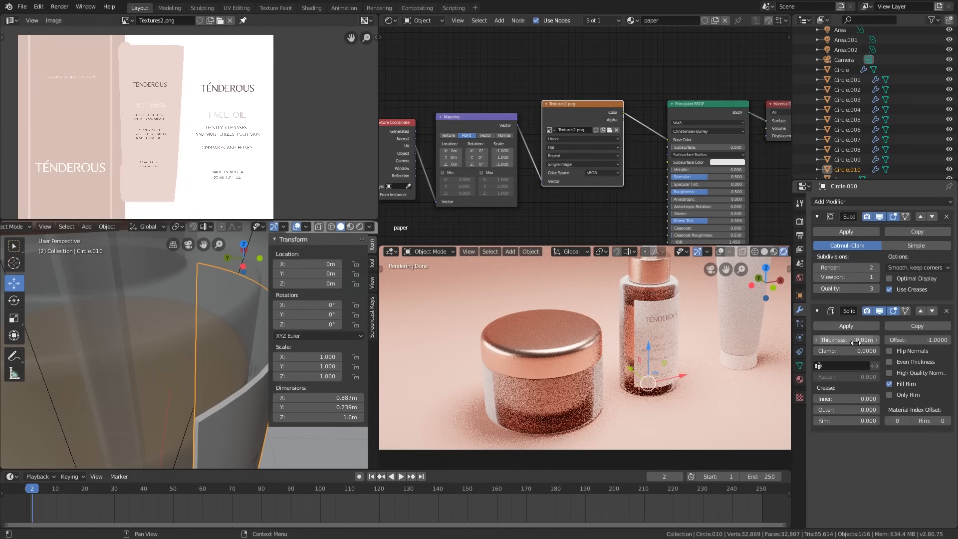
mouse_move(857, 341)
left_mouse_down("shift")
mouse_move(846, 340)
mouse_move(858, 340)
left_mouse_up("shift")
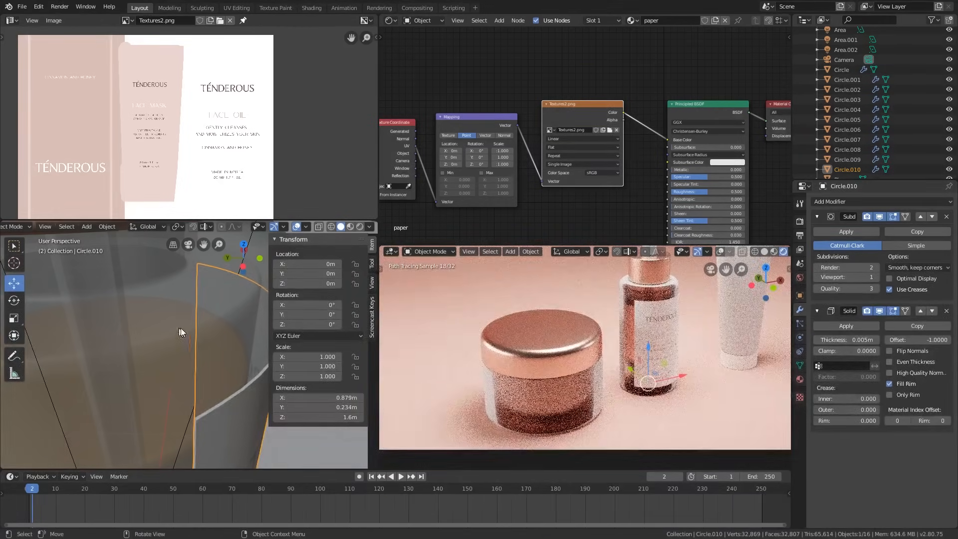
- Narrow the bottle's label by scaling its two vertical side edges along X to about 0.979, and leave Edit Mode
middle_click_drag(179, 328, 123, 318, "shift")
scroll(174, 340, "down", 1)
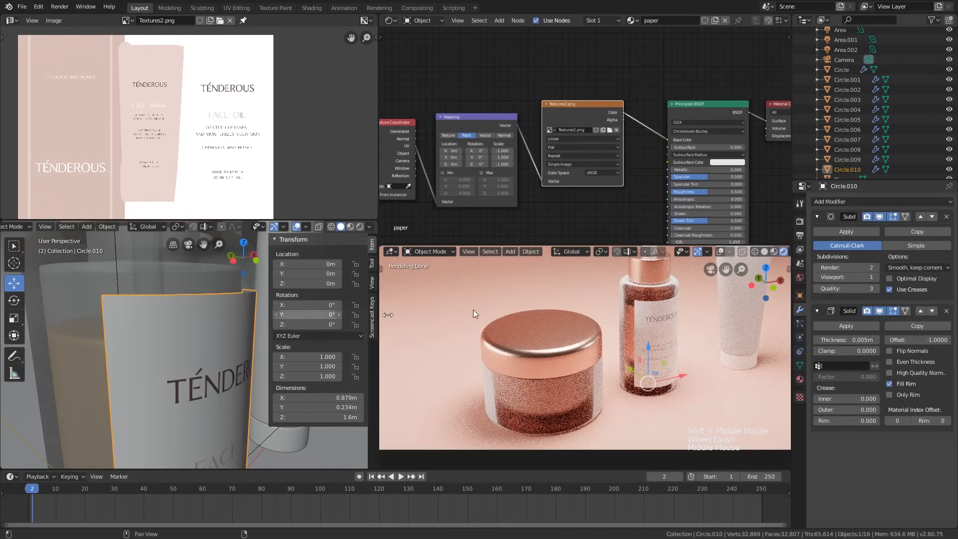
scroll(696, 308, "up", 6)
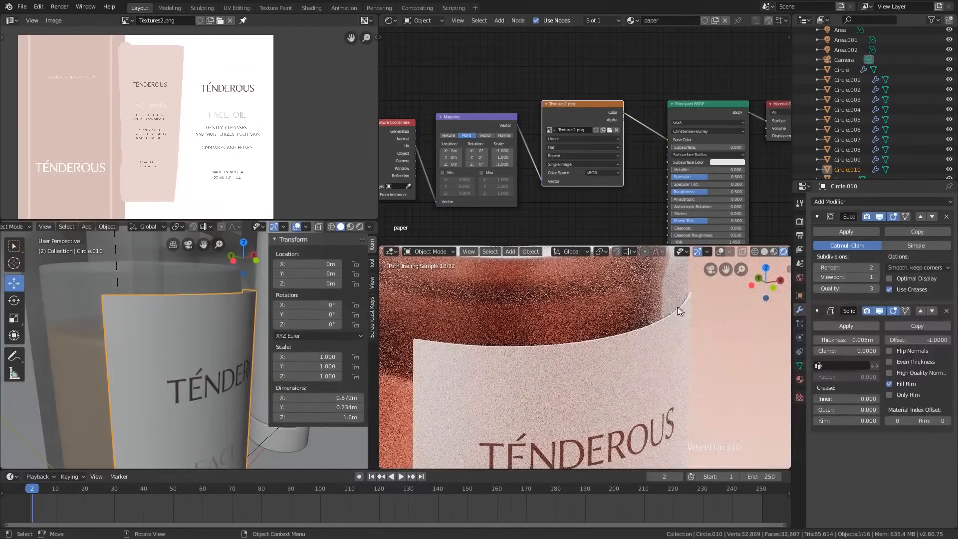
middle_click_drag(209, 333, 216, 356)
scroll(224, 330, "down", 1)
key("Tab")
scroll(195, 349, "down", 2)
scroll(242, 353, "up", 2)
key("alt+z")
left_click(242, 359)
scroll(242, 359, "down", 3)
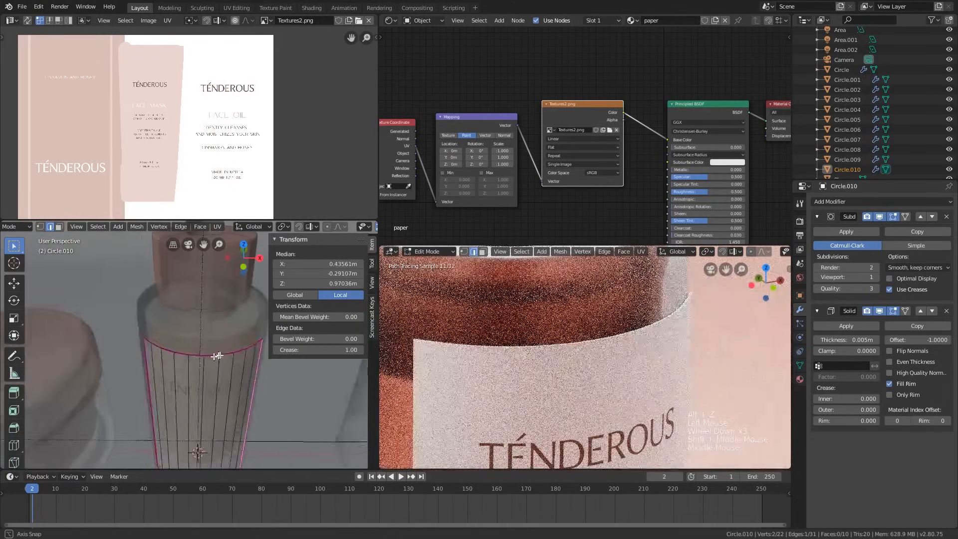
left_click(199, 369, "shift")
key("alt+z")
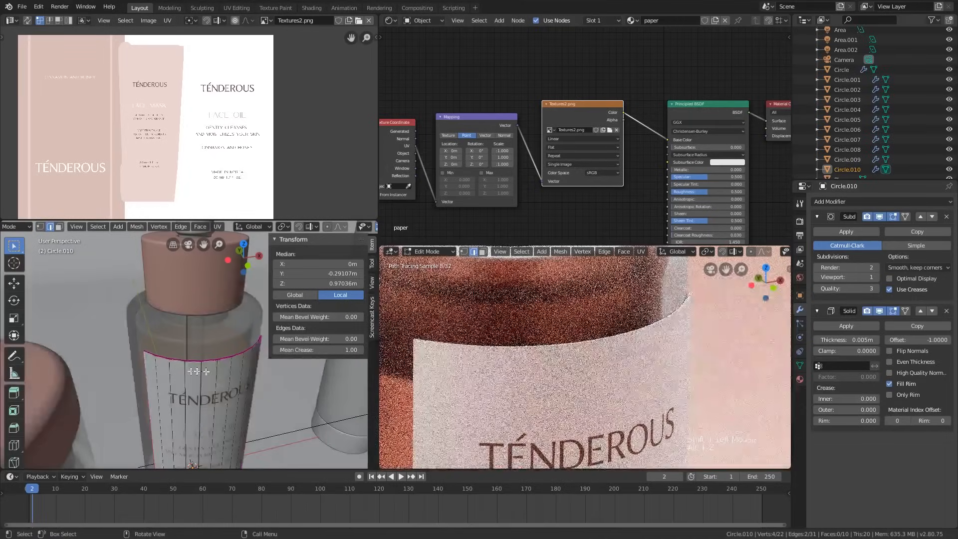
scroll(214, 360, "up", 1)
middle_click_drag(198, 371, 230, 351, "shift")
scroll(230, 350, "up", 1)
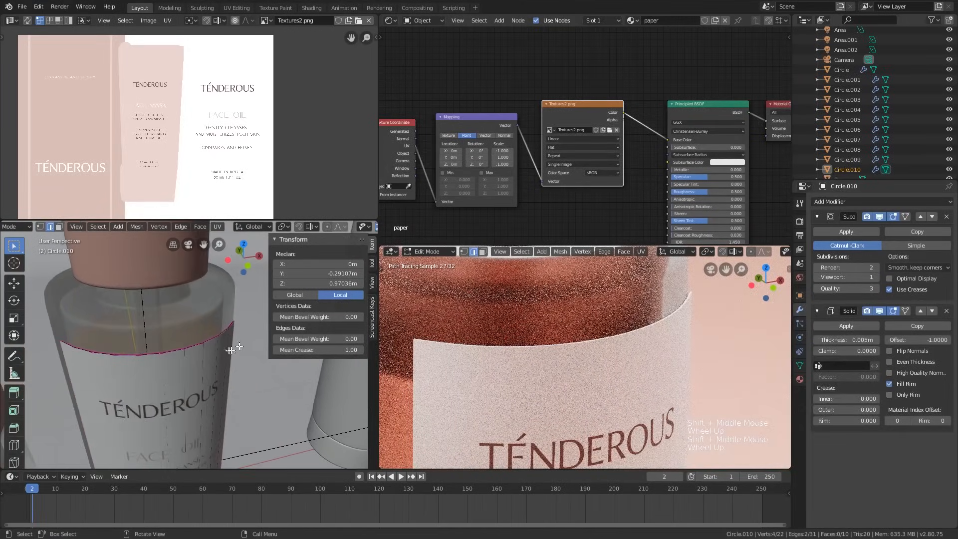
key("s")
key("x")
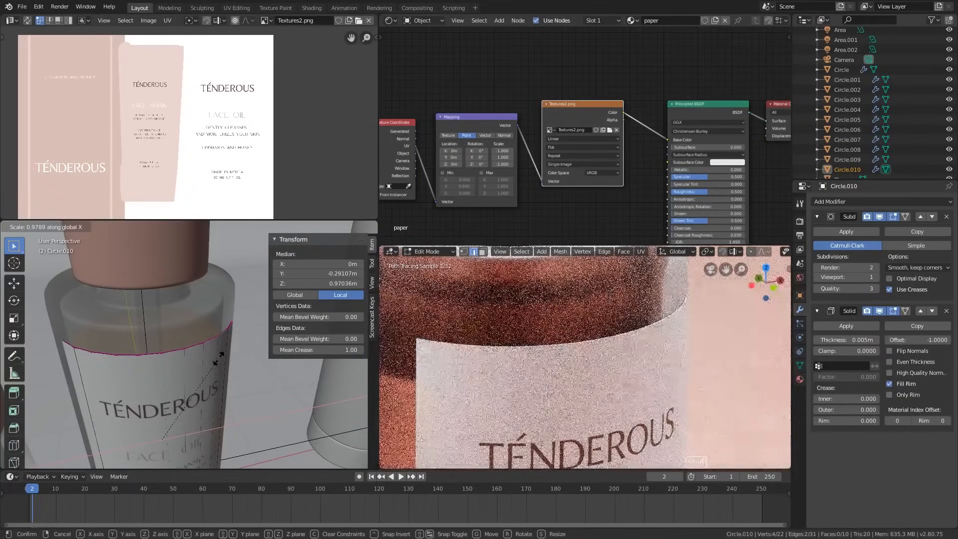
left_click(218, 358)
scroll(218, 359, "down", 2)
middle_click_drag(218, 359, 210, 352)
key("Tab")
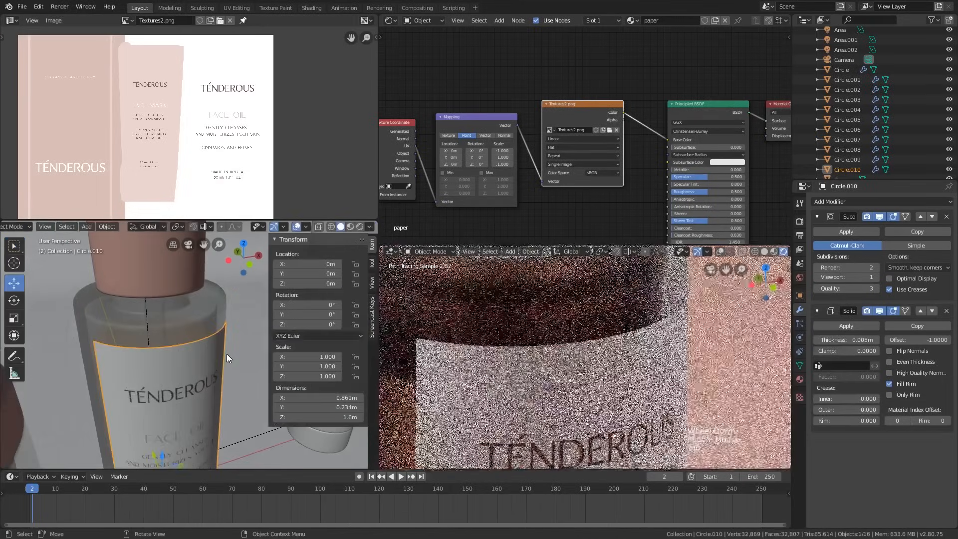
- Select the tube and assign the existing paper material to it
scroll(598, 327, "down", 7)
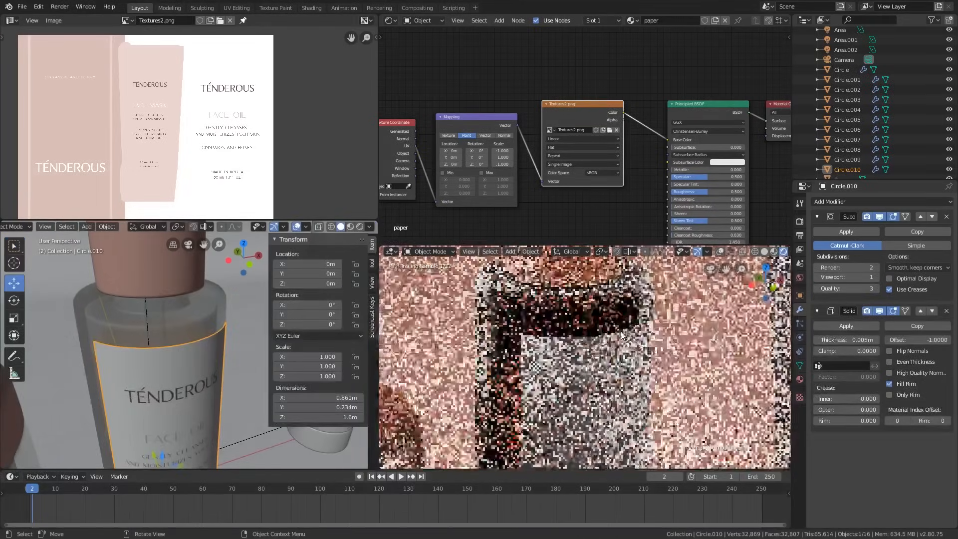
middle_click_drag(630, 369, 626, 321, "shift")
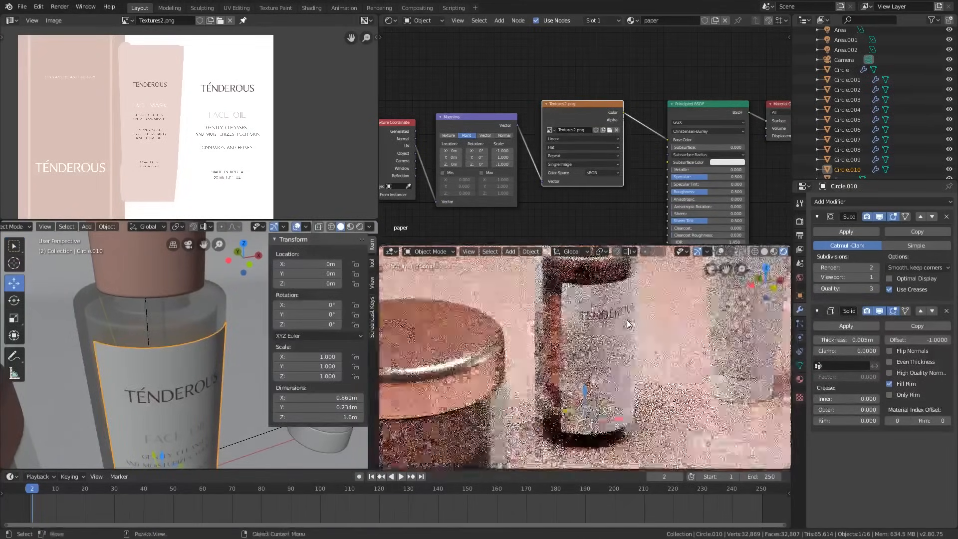
scroll(626, 321, "down", 2)
scroll(232, 351, "down", 4)
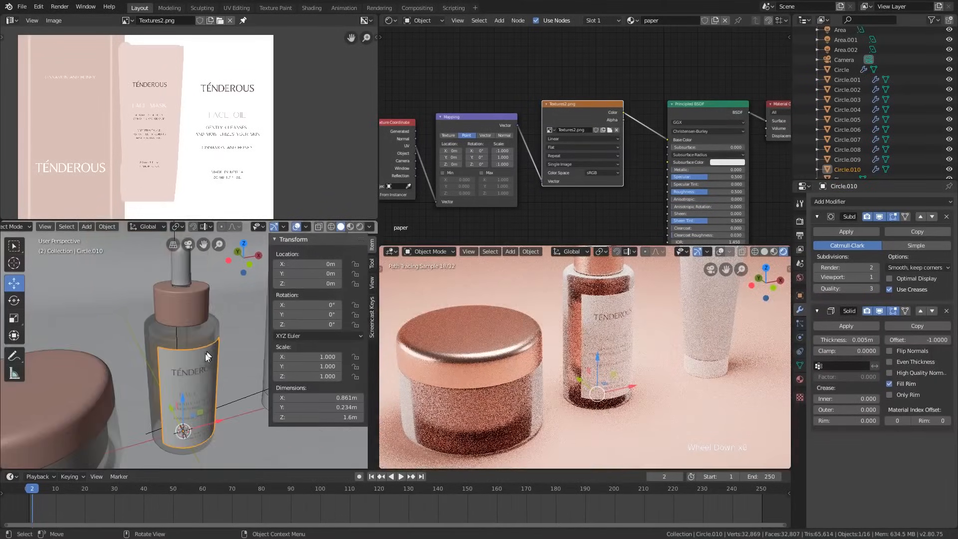
middle_click_drag(232, 352, 73, 376, "shift")
scroll(207, 333, "down", 3)
left_click(178, 345)
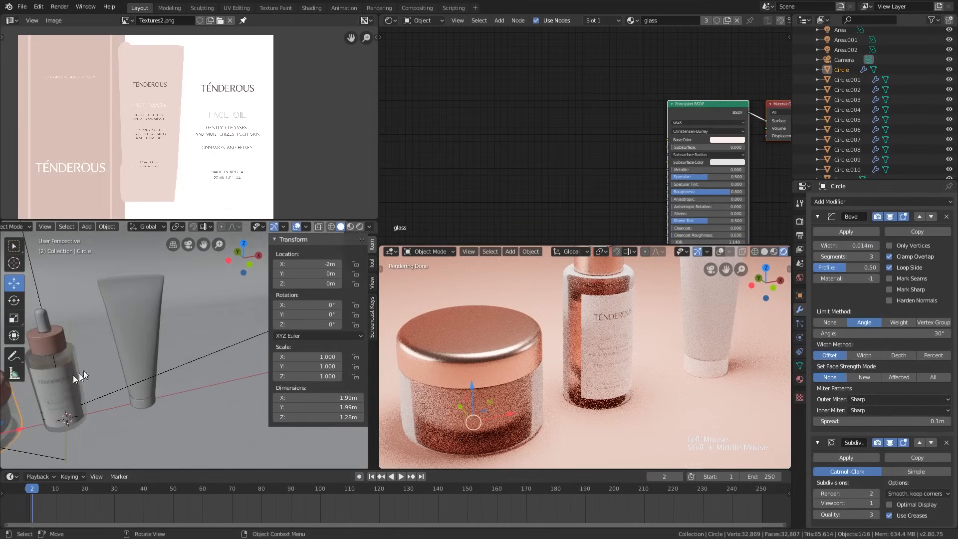
scroll(151, 330, "up", 1)
left_click(152, 329)
middle_click_drag(152, 330, 148, 350, "shift")
scroll(652, 317, "down", 3)
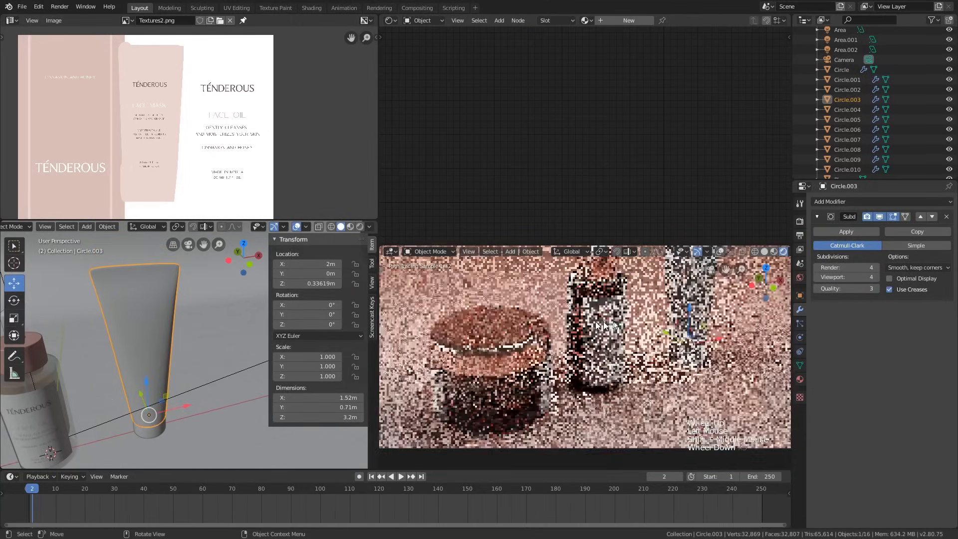
middle_click_drag(652, 316, 633, 355, "shift")
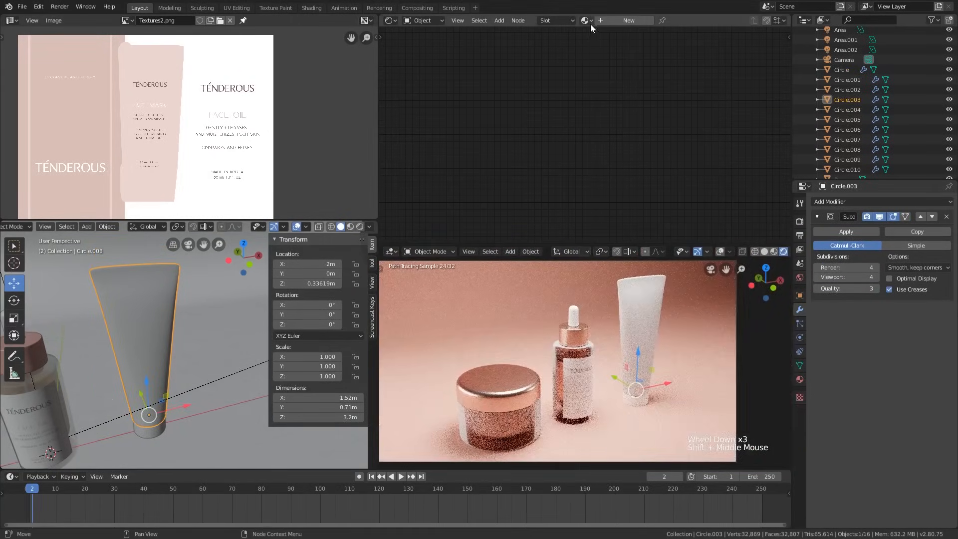
left_click(588, 21)
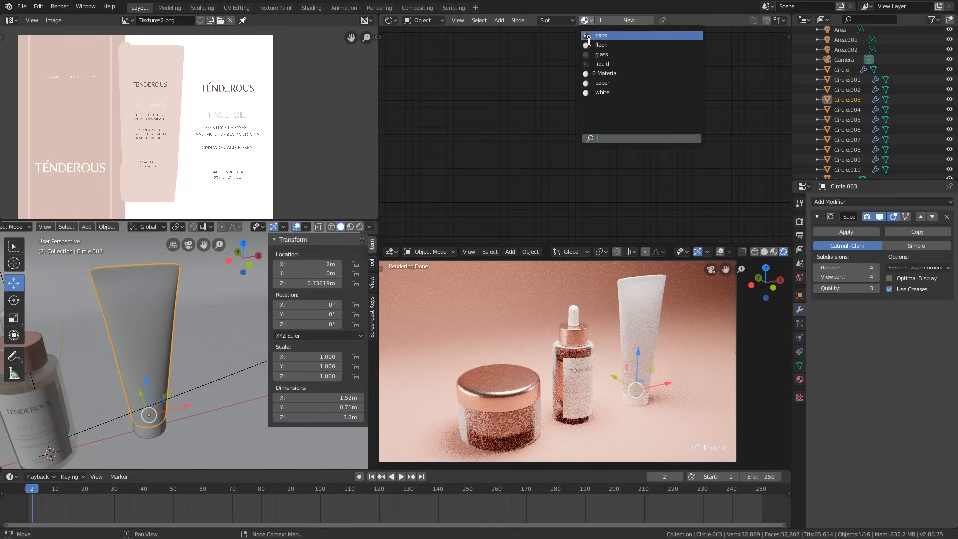
left_click(603, 83)
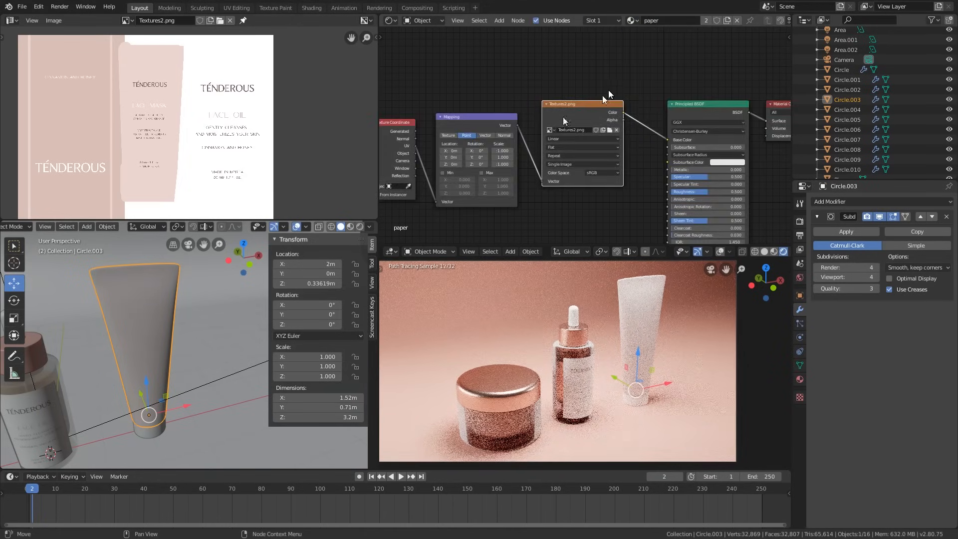
- Select the tube's whole mesh in Edit Mode and UV map it with Project From View from the front
key("KP_1")
key("Tab")
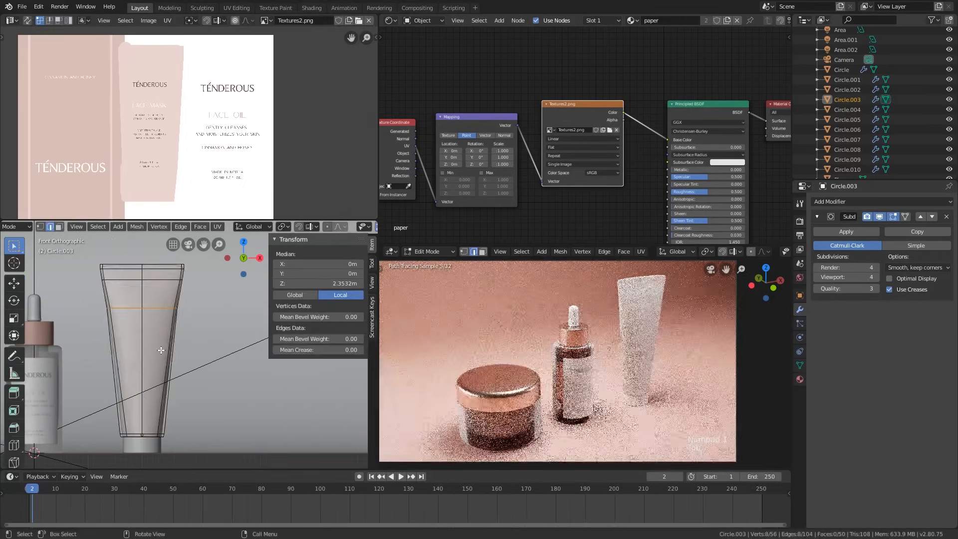
key("a")
middle_click_drag(161, 351, 123, 365, "shift")
scroll(174, 358, "up", 1)
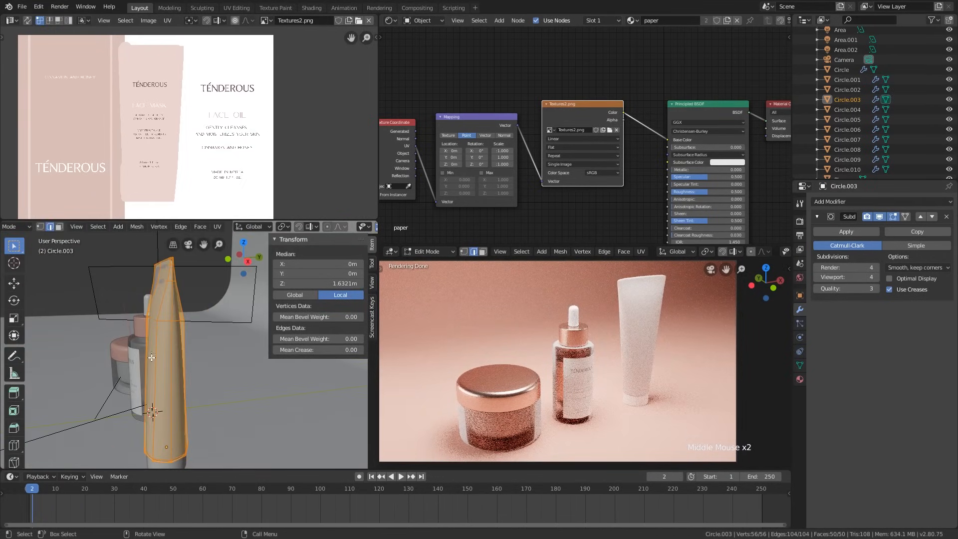
key("KP_1")
key("u")
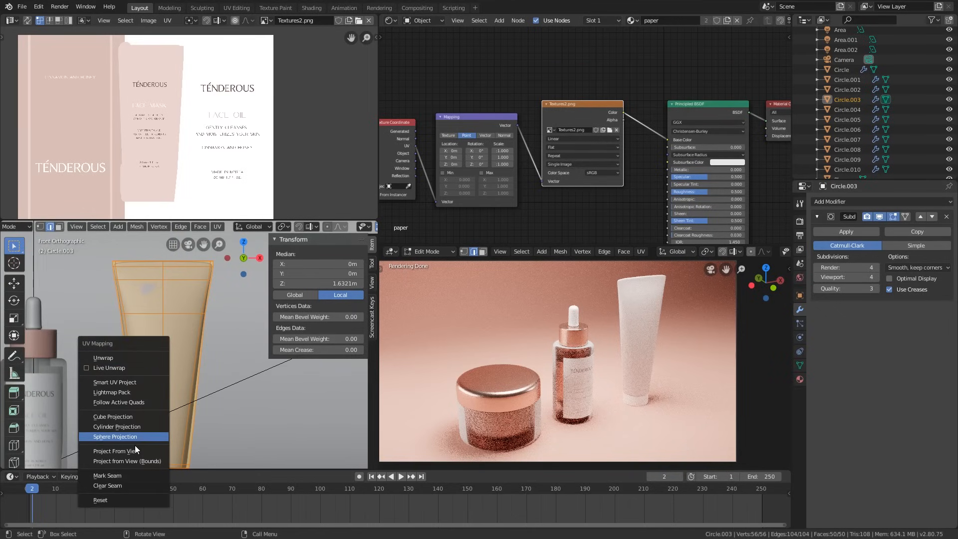
left_click(119, 451)
- Move the tube's UV layout over the FACE MASK artwork in the texture and scale it down slightly
key("a")
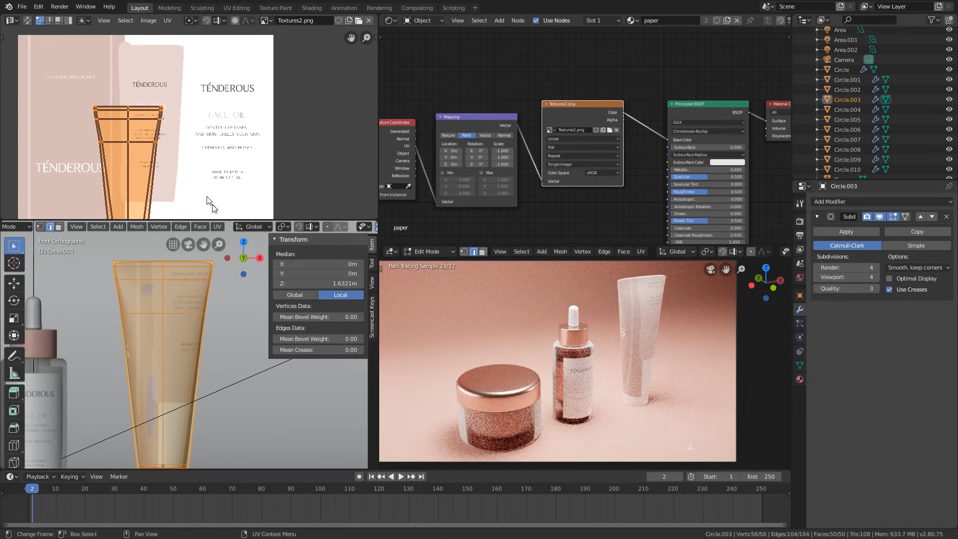
key("g")
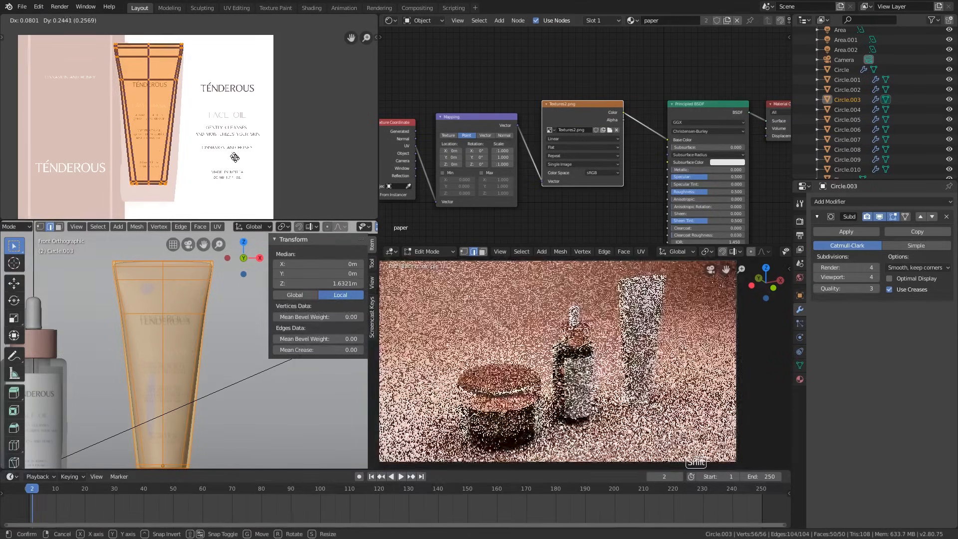
left_click(247, 187)
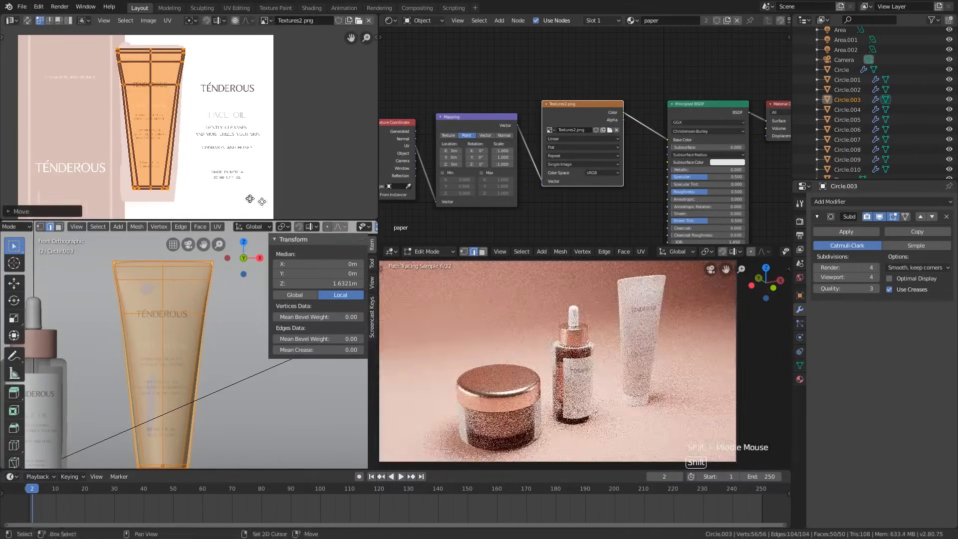
middle_click_drag(204, 92, 316, 109, "shift")
scroll(287, 85, "up", 1)
key("s")
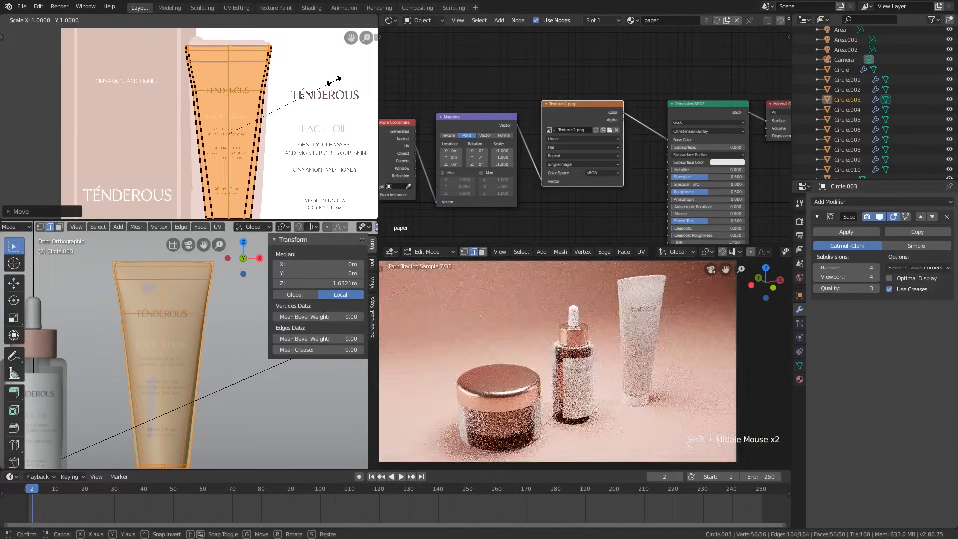
left_click(325, 82)
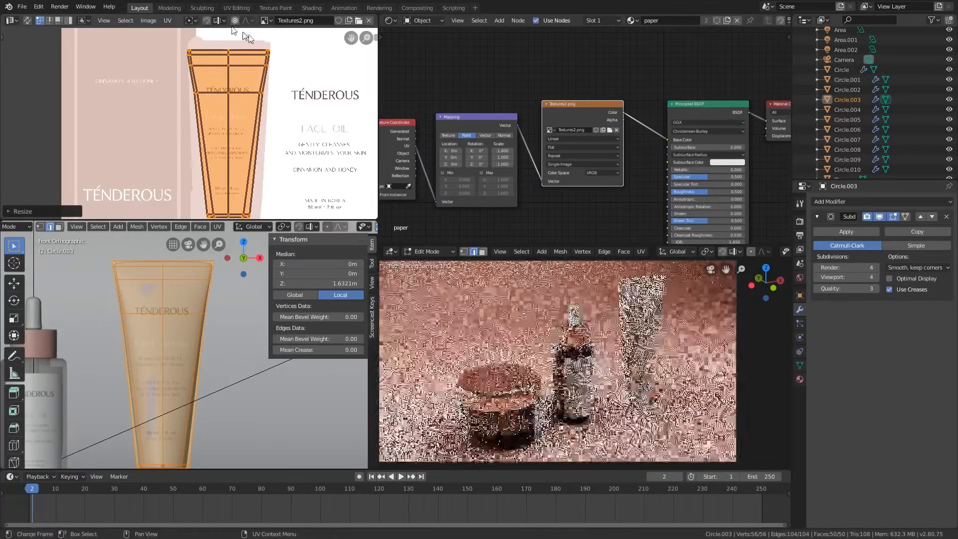
- Fine-tune the scale of the tube's UV layout so it stays inside the pink FACE MASK artwork
scroll(200, 75, "up", 3)
scroll(198, 124, "up", 2)
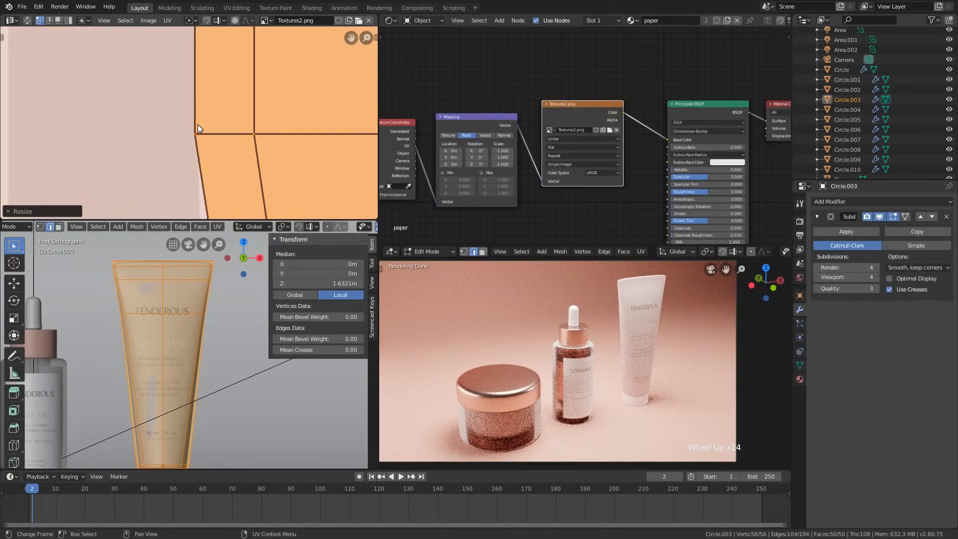
scroll(197, 125, "down", 13)
middle_click_drag(280, 122, 309, 108, "shift")
scroll(280, 100, "down", 2)
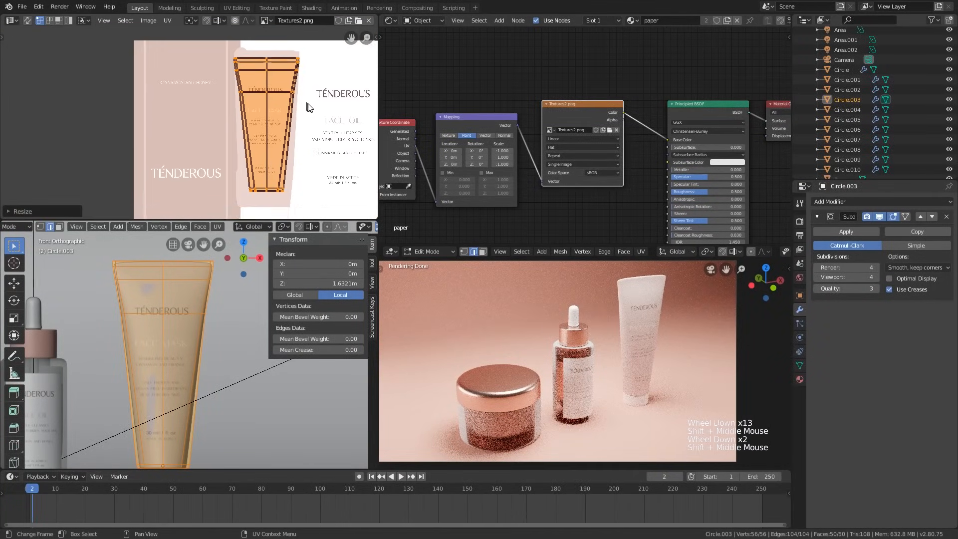
scroll(310, 108, "up", 2)
key("s")
left_click(302, 109)
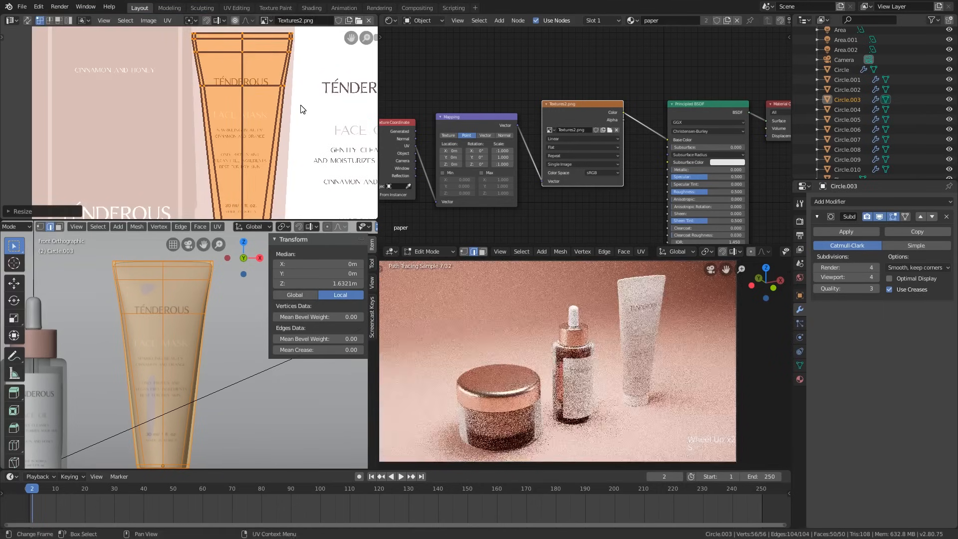
- Nudge the tube's UV layout slightly down along Y and leave Edit Mode
key("g")
key("y")
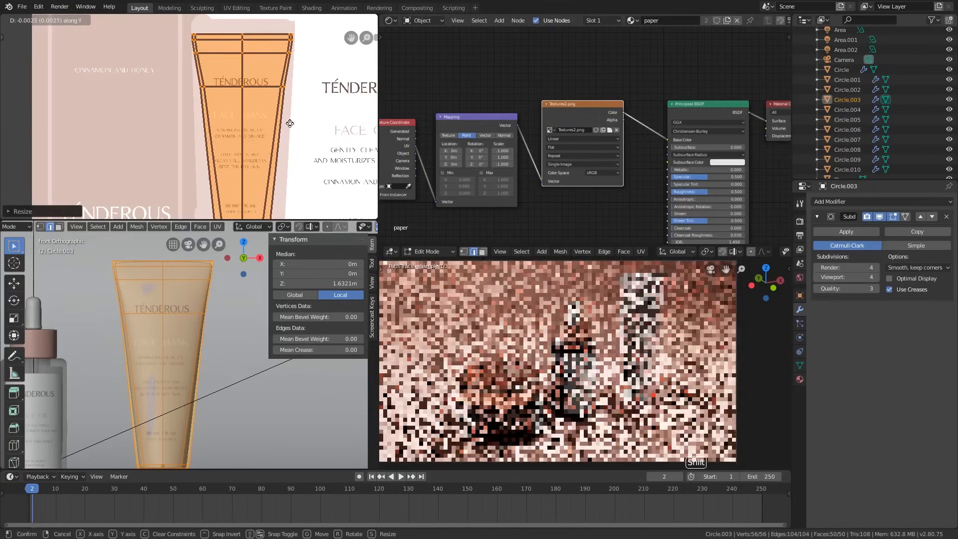
left_click(289, 122)
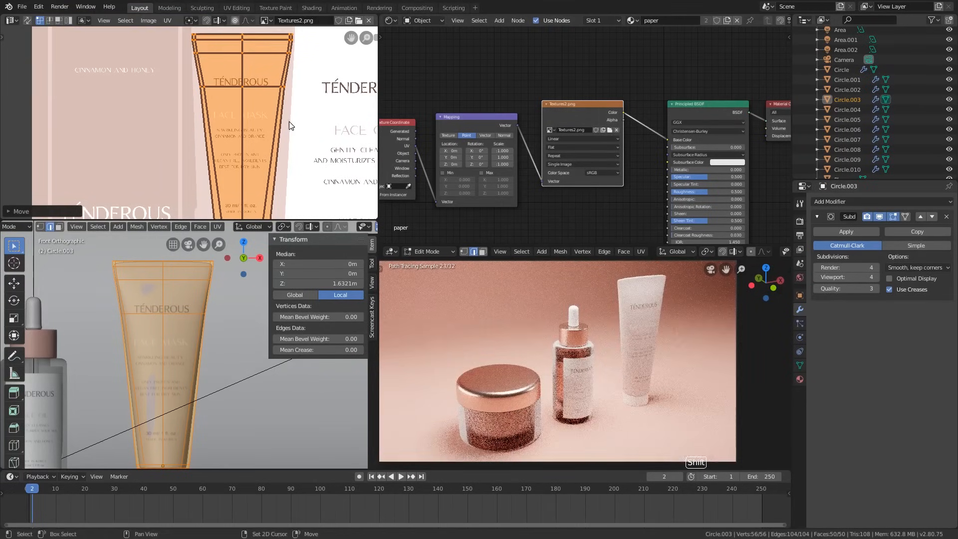
scroll(289, 122, "down", 3, "shift")
middle_click_drag(289, 121, 300, 118, "shift")
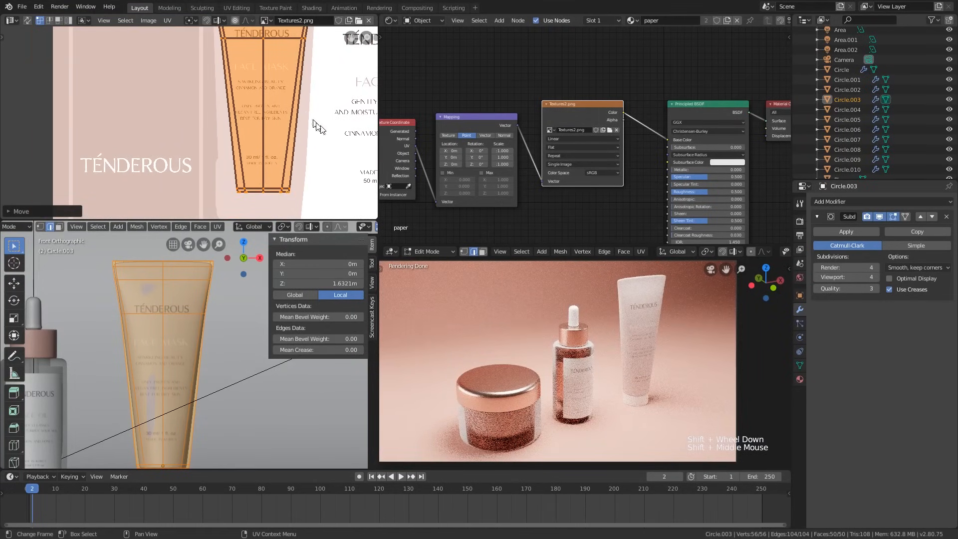
key("Tab")
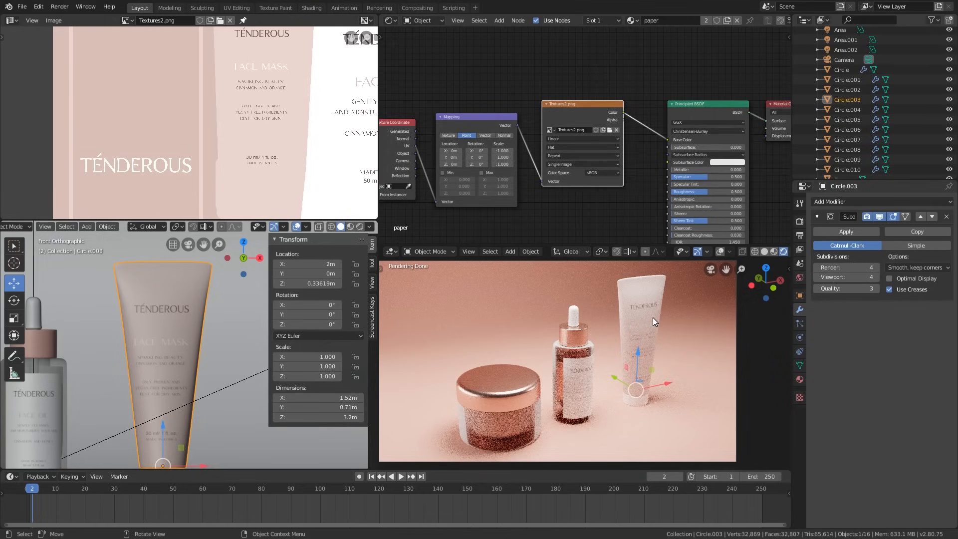
- Insert a Gamma node between the Textures2.png image and the Principled BSDF's Base Color in the paper material, and set Gamma to 1.220
scroll(696, 107, "up", 2)
left_click(681, 72)
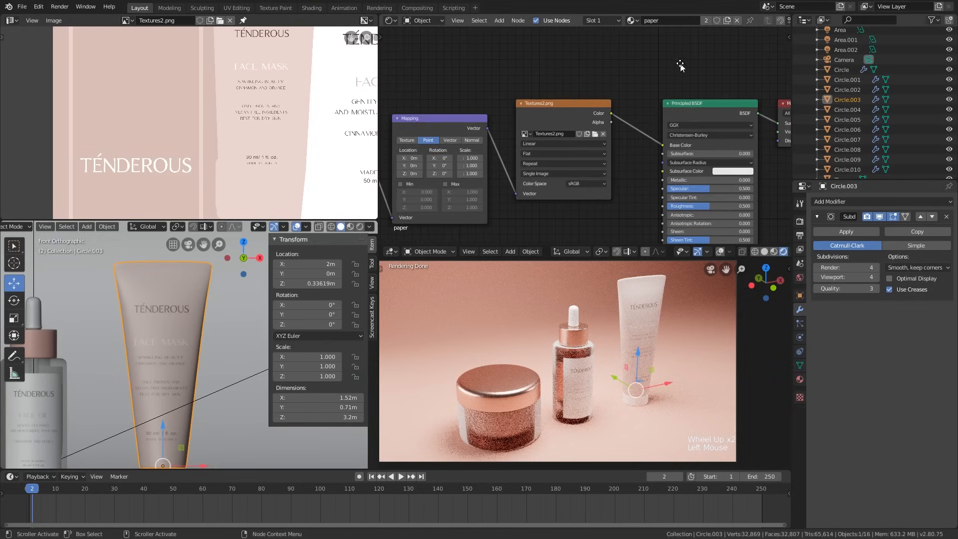
middle_click_drag(680, 65, 636, 70)
left_click_drag(646, 111, 655, 113)
key("shift+a")
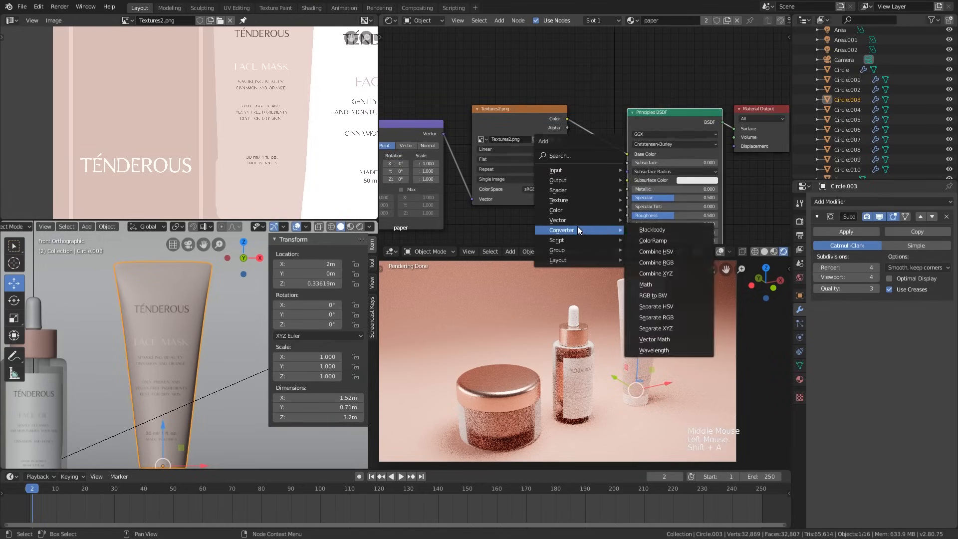
mouse_move(569, 211)
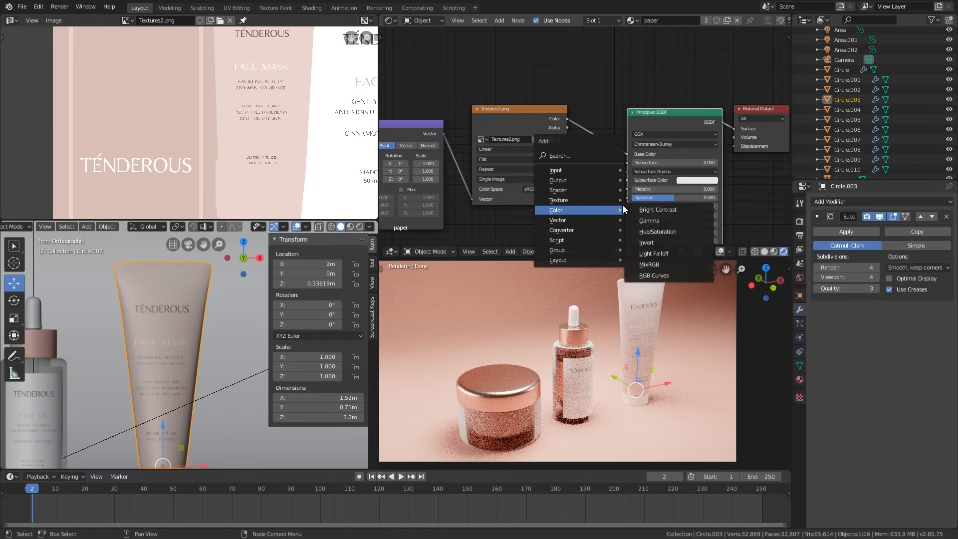
left_click(645, 221)
left_click(604, 130)
scroll(601, 134, "up", 6)
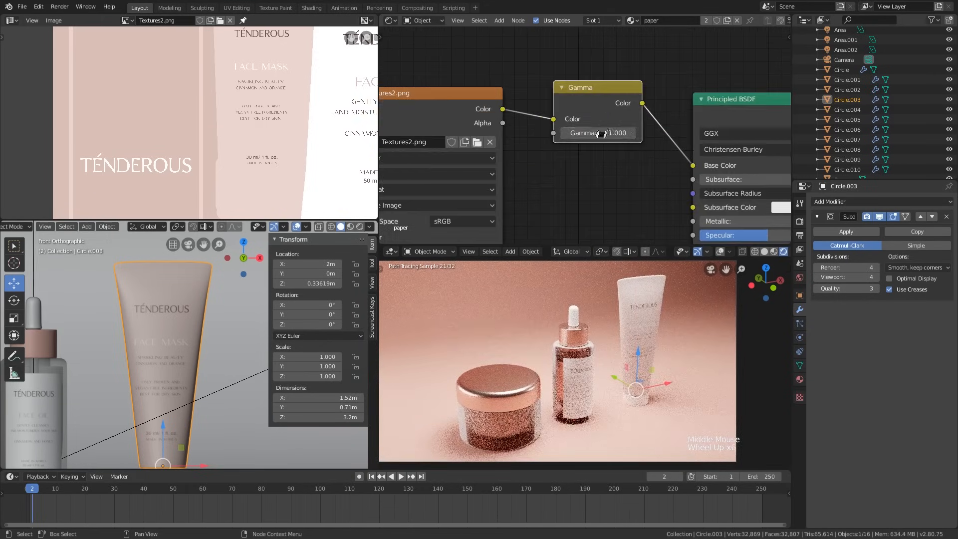
left_click_drag(603, 131, 619, 131)
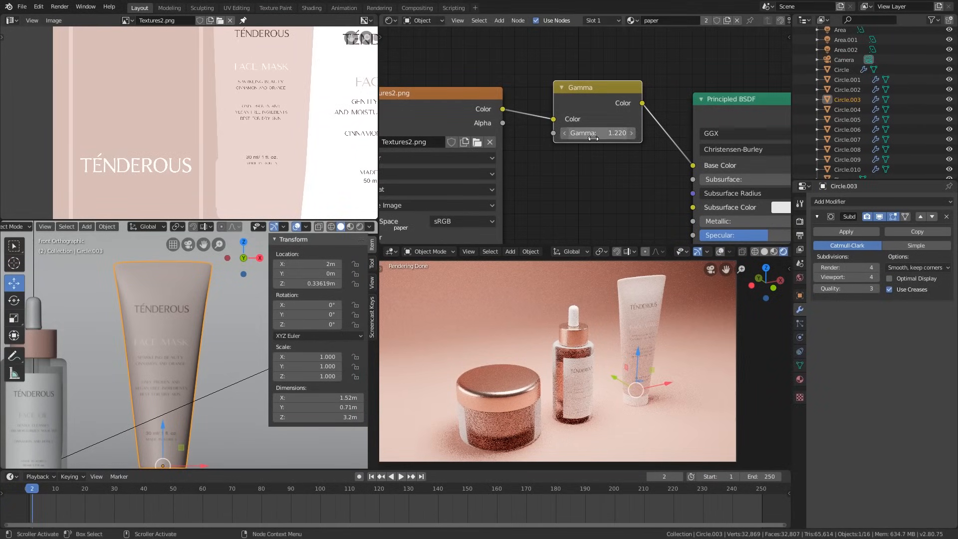
- Set the Gamma node's value to 2.300 in the paper material and check the bottle and tube labels in the render
left_click_drag(593, 139, 641, 139, "shift")
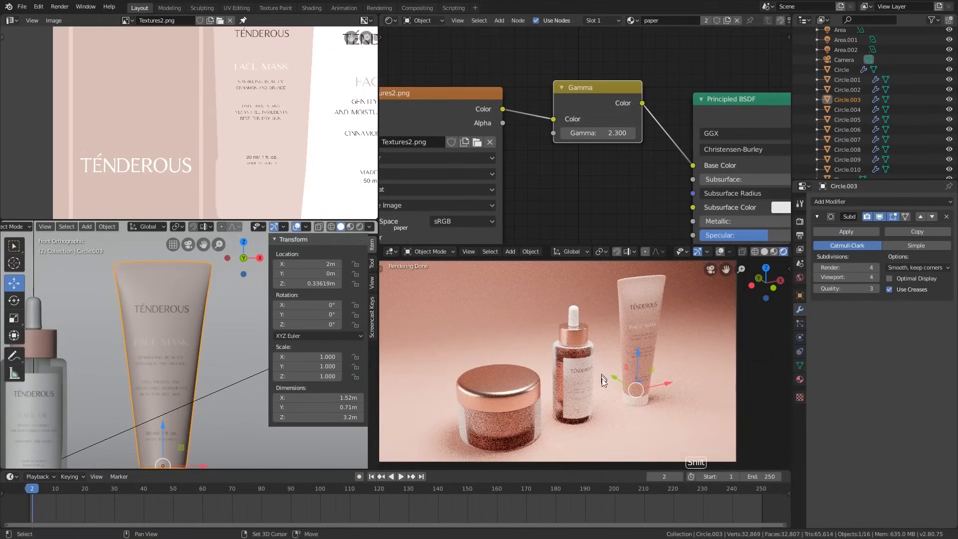
middle_click_drag(588, 404, 591, 357, "shift")
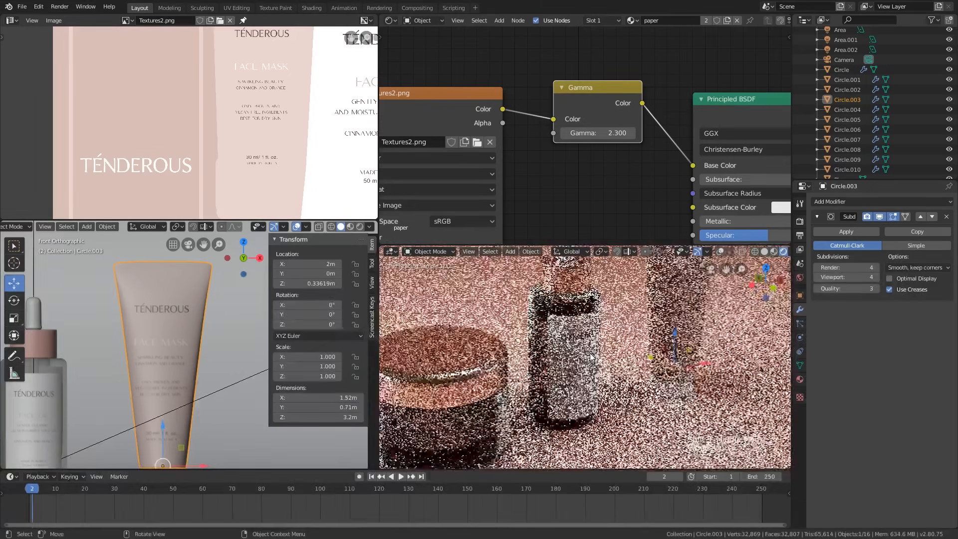
scroll(591, 358, "up", 5)
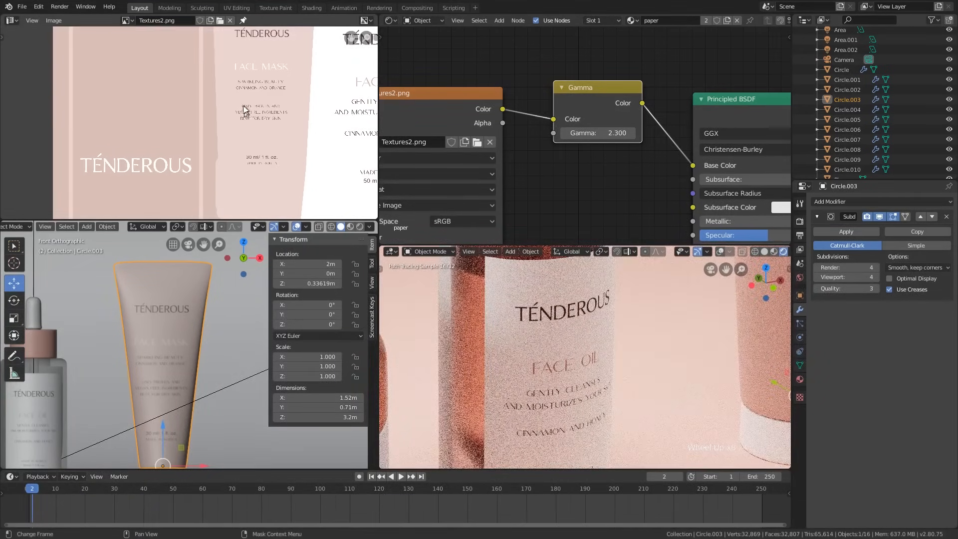
scroll(245, 110, "down", 4)
scroll(541, 333, "down", 4)
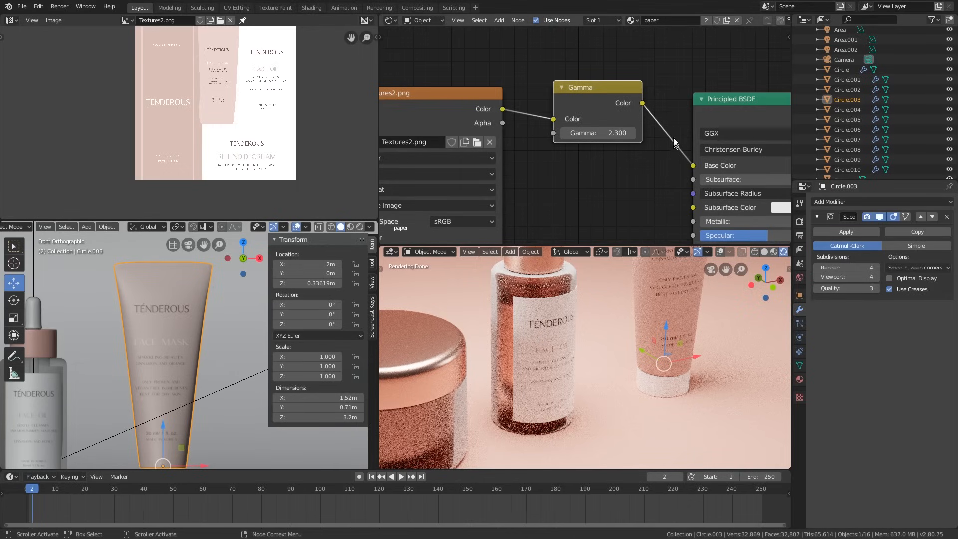
middle_click_drag(553, 339, 637, 354)
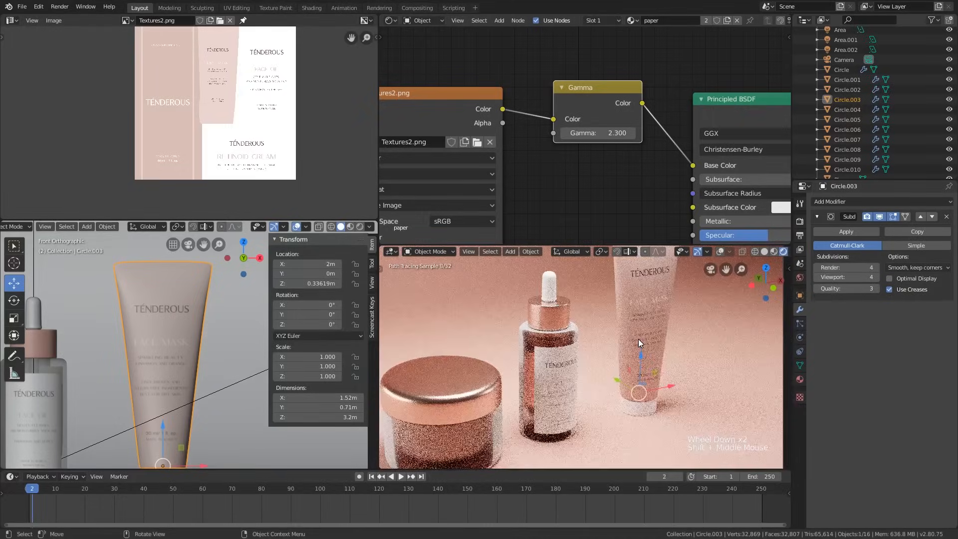
scroll(624, 209, "down", 4)
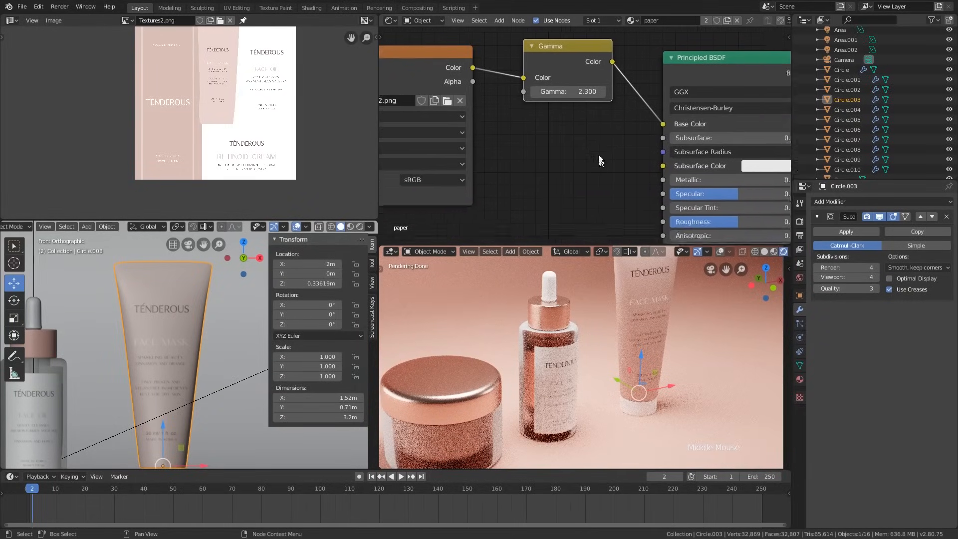
- Move the Principled BSDF and Material Output nodes farther from the Gamma node to free space in the paper material's node tree
middle_click_drag(611, 169, 601, 140)
middle_click_drag(623, 107, 577, 139)
scroll(577, 138, "down", 4)
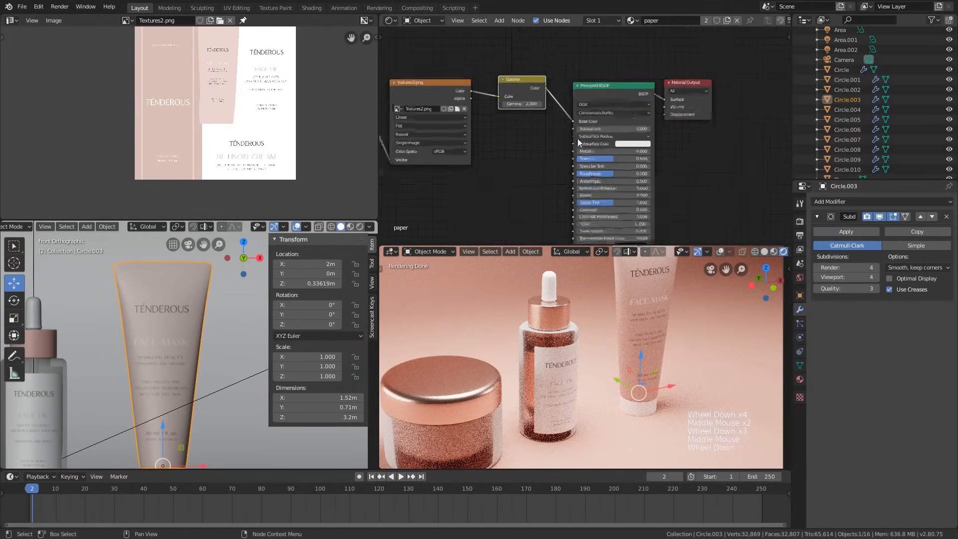
left_click_drag(669, 95, 733, 80)
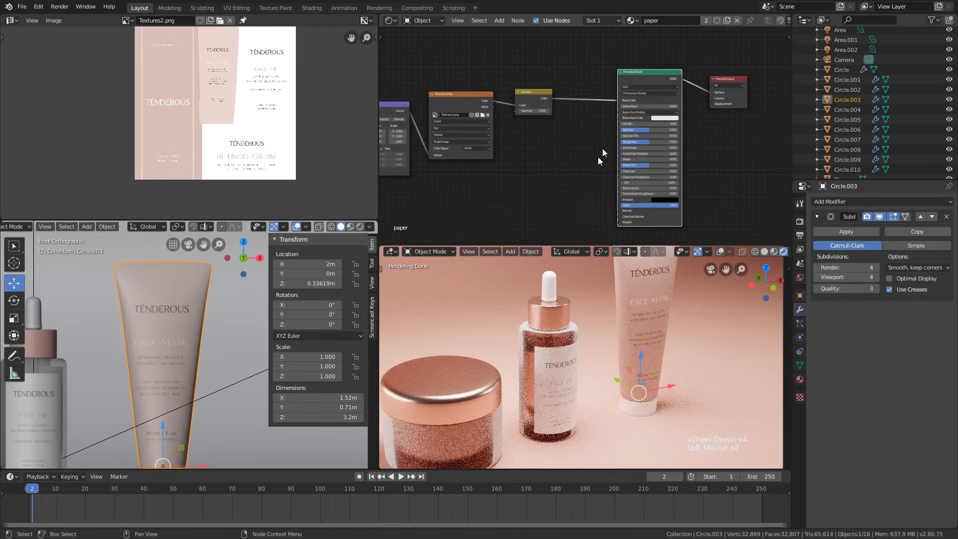
scroll(602, 150, "up", 5)
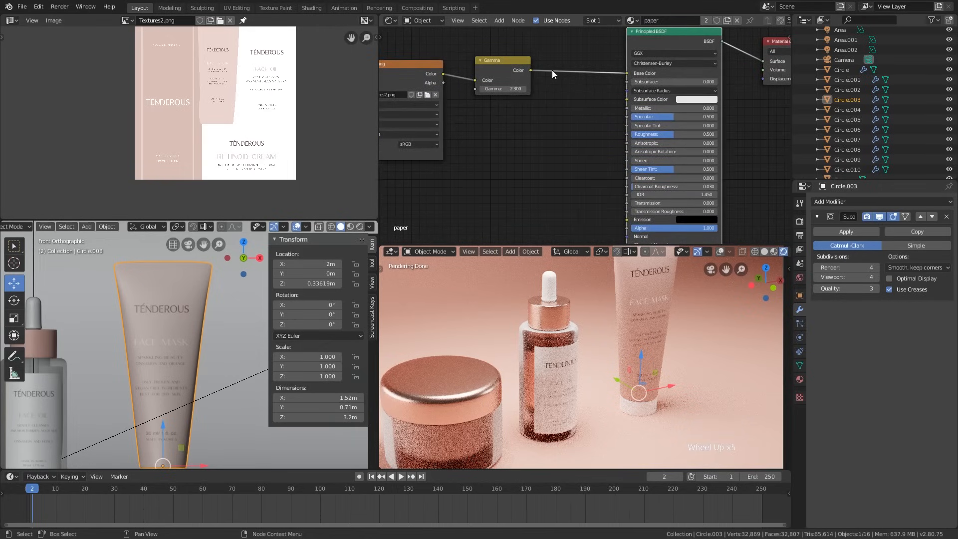
middle_click_drag(590, 167, 577, 142)
- Add a Bump node to the tube's paper material
middle_click_drag(679, 272, 602, 370, "shift")
scroll(607, 307, "up", 7)
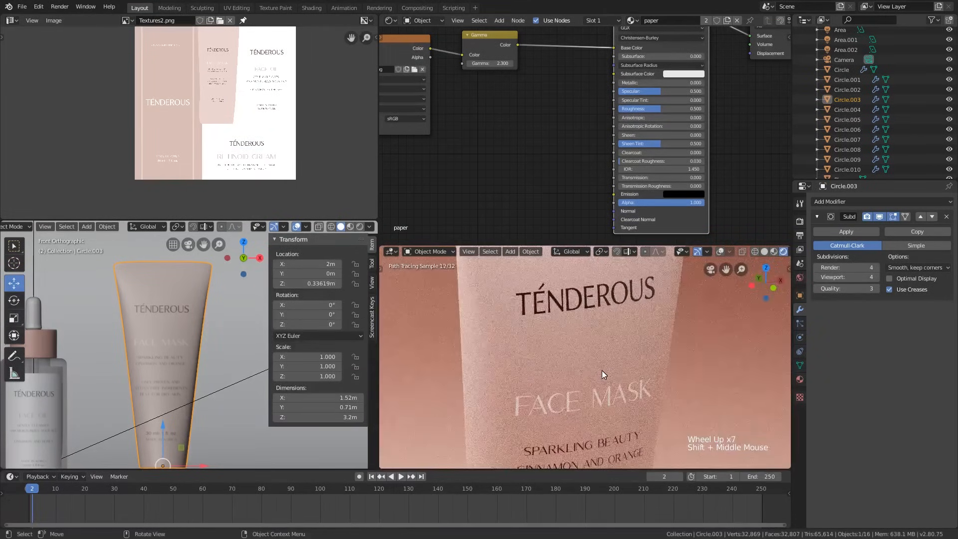
middle_click_drag(562, 107, 552, 150)
scroll(552, 150, "down", 1)
key("shift+a")
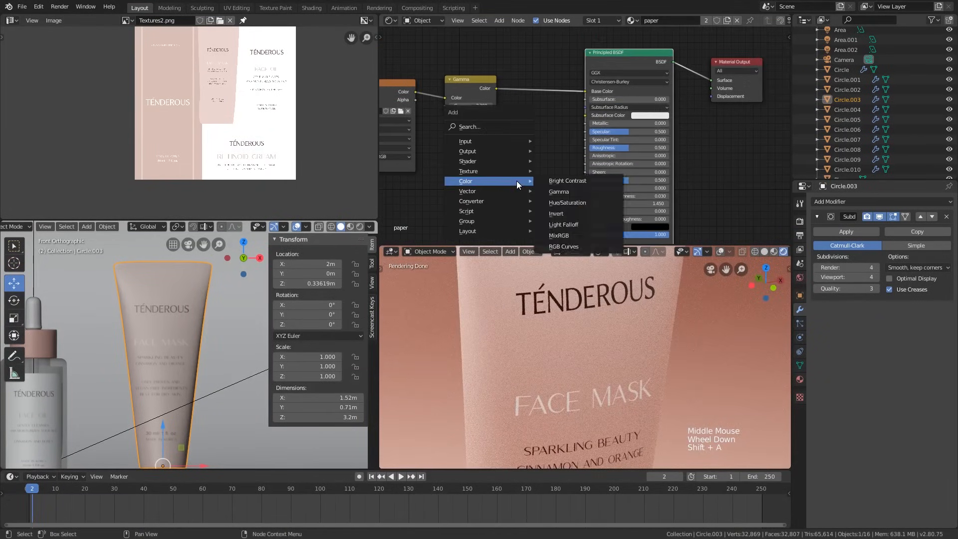
mouse_move(489, 195)
key("Escape")
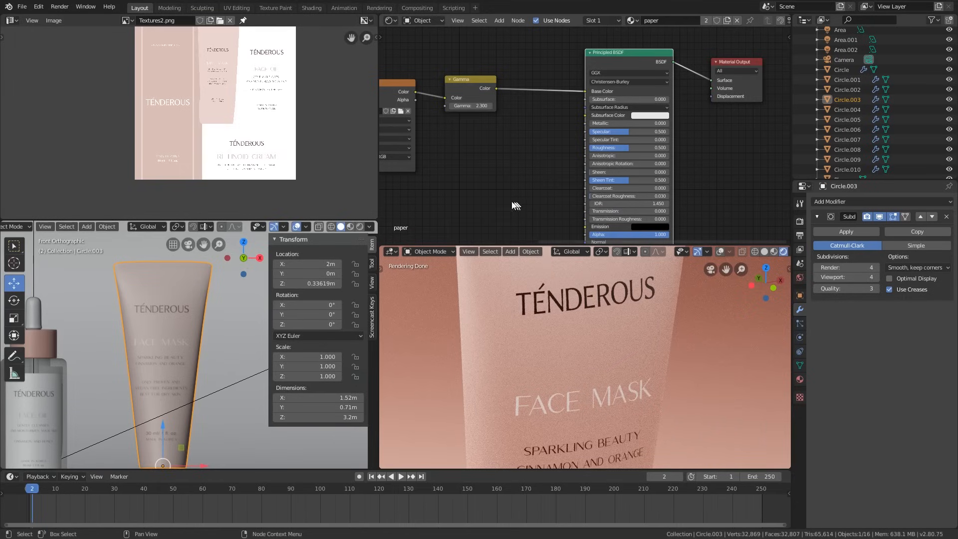
key("shift+a")
mouse_move(454, 210)
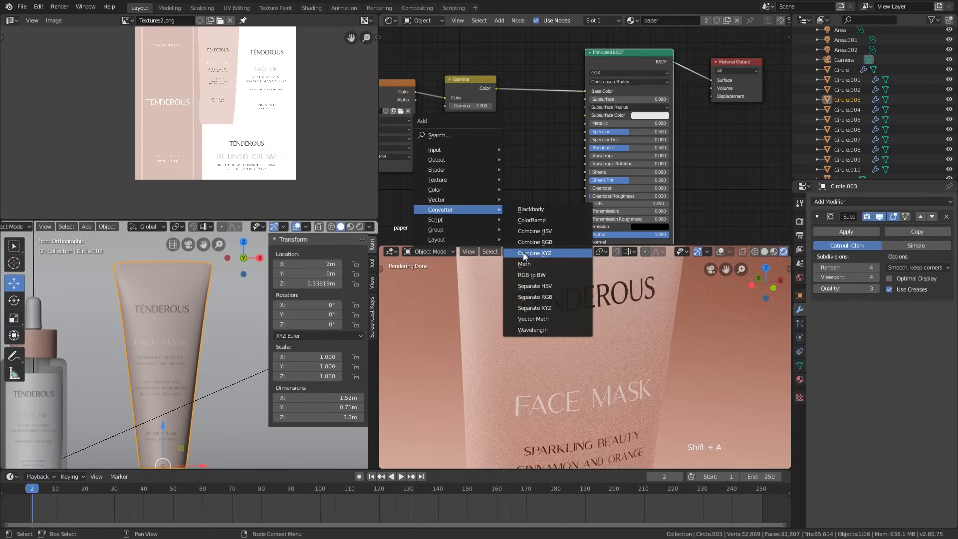
left_click(555, 199)
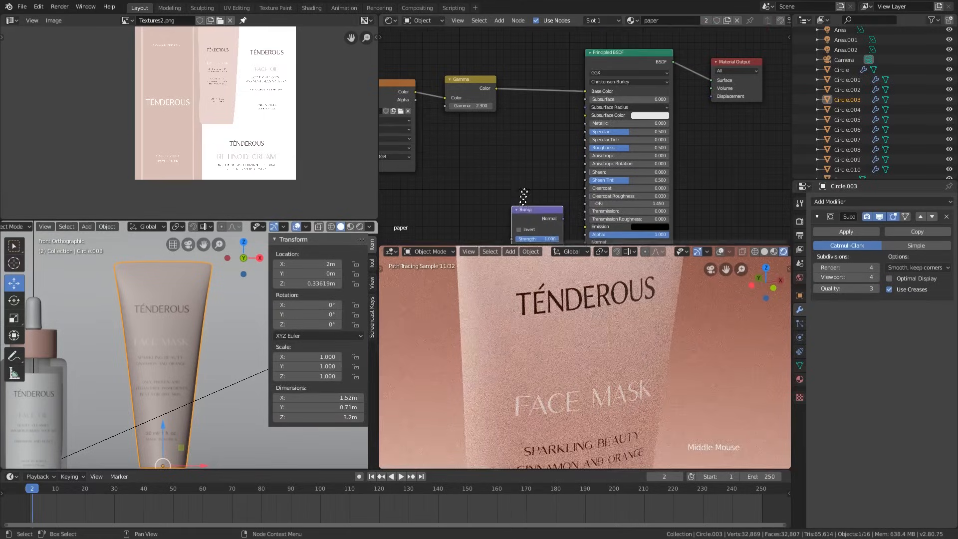
- Place the Bump node beside the lower part of the Principled BSDF and connect its Normal output to the shader's Normal input
scroll(547, 215, "up", 2)
middle_click_drag(547, 215, 583, 190)
left_click(560, 211)
scroll(583, 189, "down", 2)
middle_click_drag(630, 95, 615, 123)
scroll(615, 123, "down", 2)
left_click_drag(631, 64, 647, 60)
left_click_drag(558, 215, 575, 192)
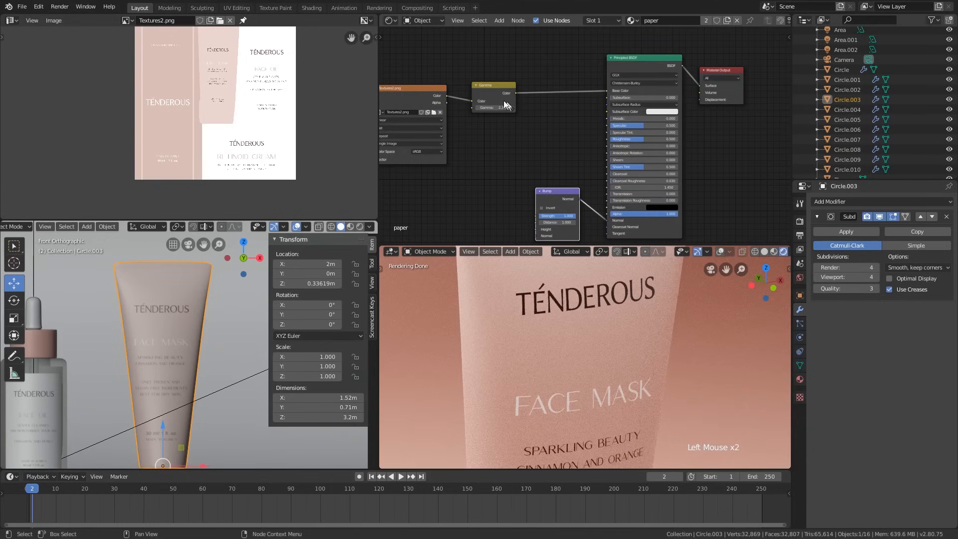
- Move the Gamma node lower, between the image texture and Bump nodes, and connect the Textures2.png Color output to the Bump node's Height
left_click_drag(500, 96, 485, 177)
middle_click_drag(510, 219, 503, 179)
scroll(503, 178, "up", 8)
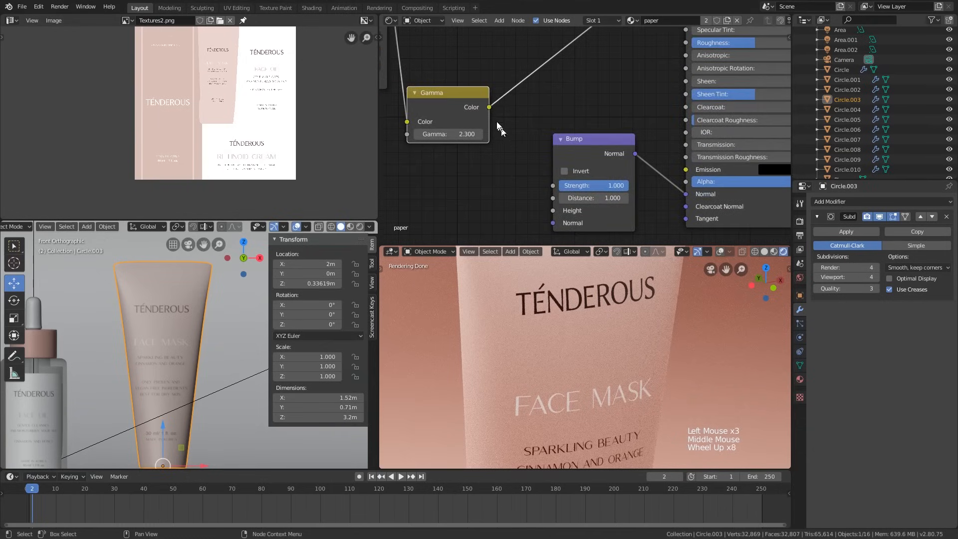
left_click_drag(474, 108, 505, 56)
scroll(505, 58, "down", 2)
middle_click_drag(490, 73, 506, 103)
scroll(506, 147, "down", 3)
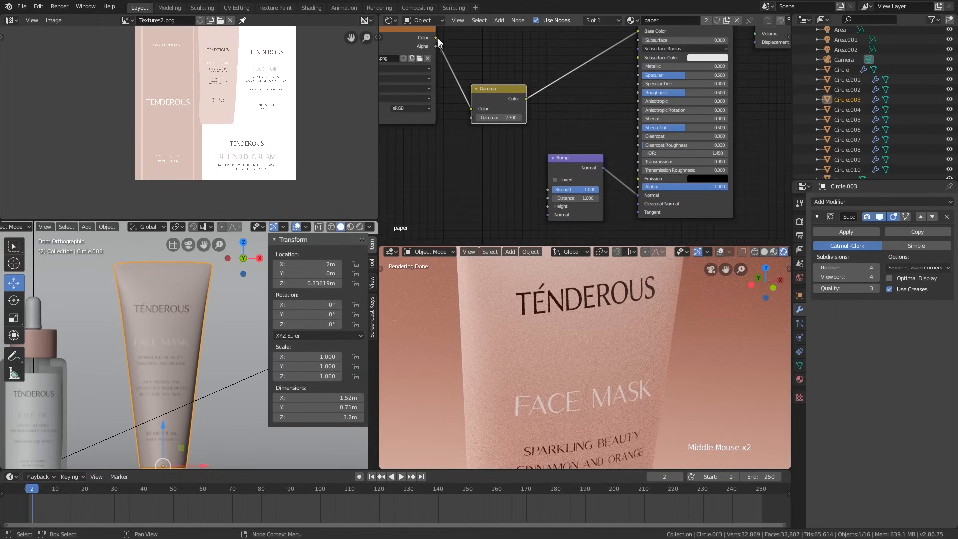
left_click_drag(558, 223, 553, 209)
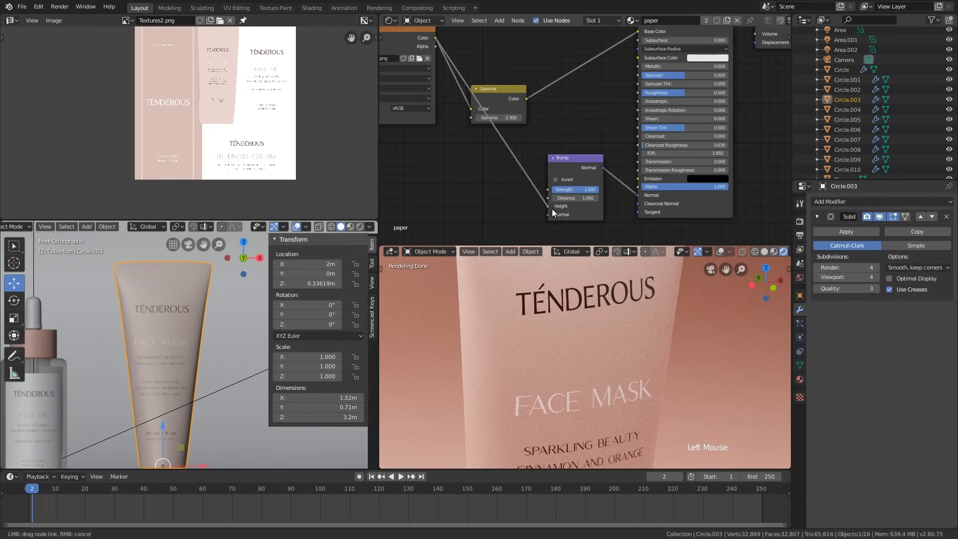
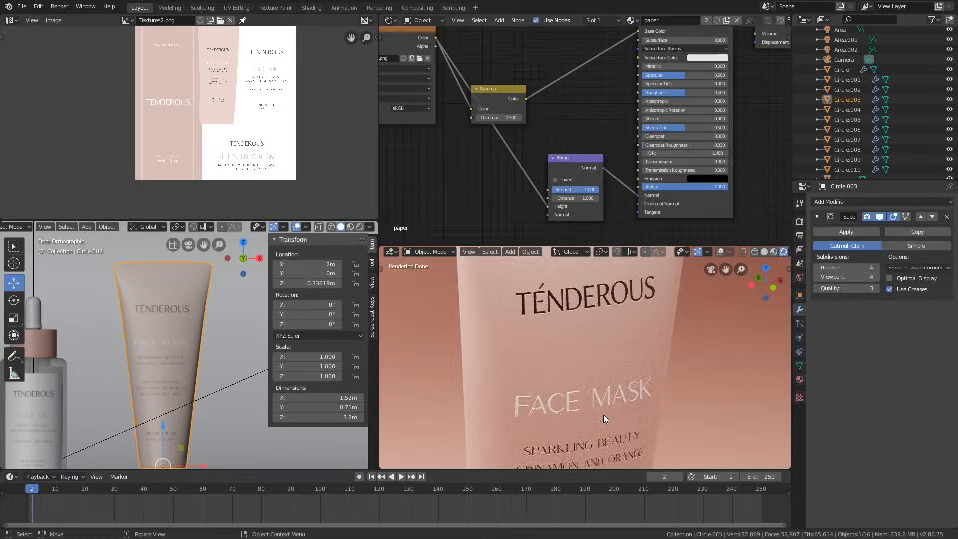
- Try the Bump node's Invert option on the tube lettering and switch it off again
scroll(609, 200, "up", 4)
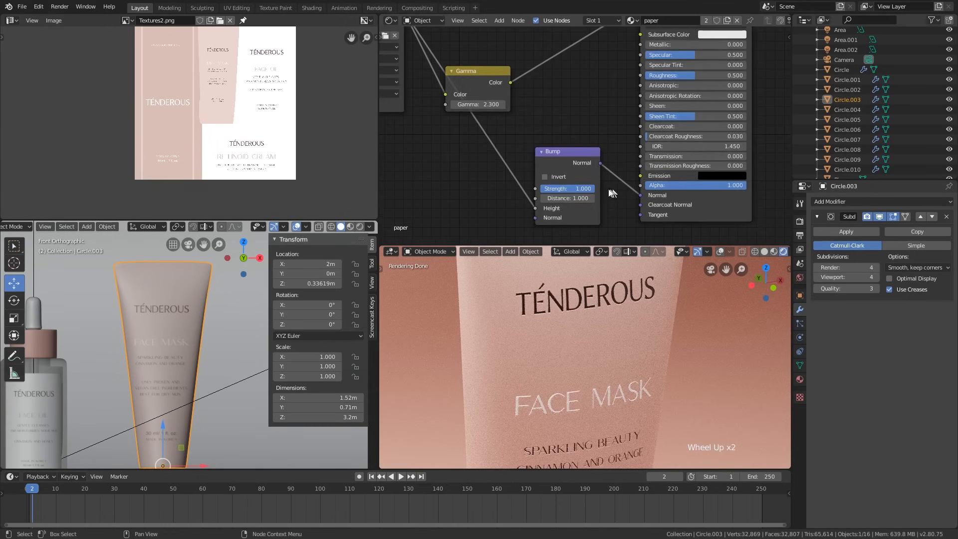
scroll(553, 308, "up", 2)
scroll(553, 308, "up", 3)
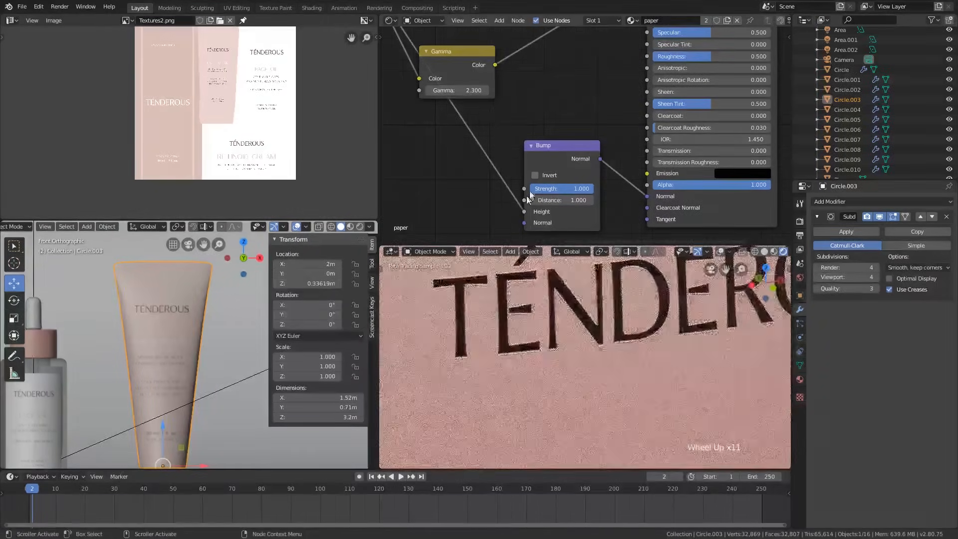
left_click(536, 175)
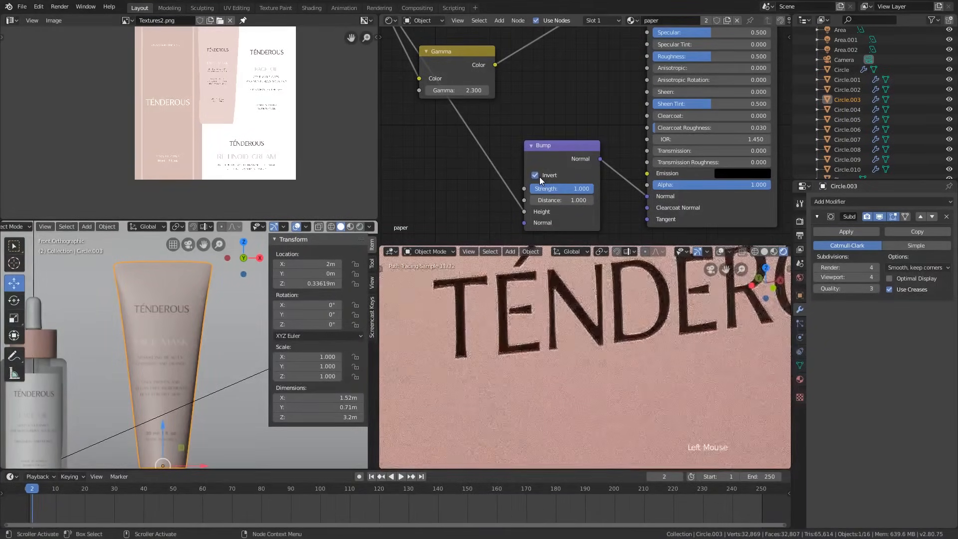
left_click(539, 177)
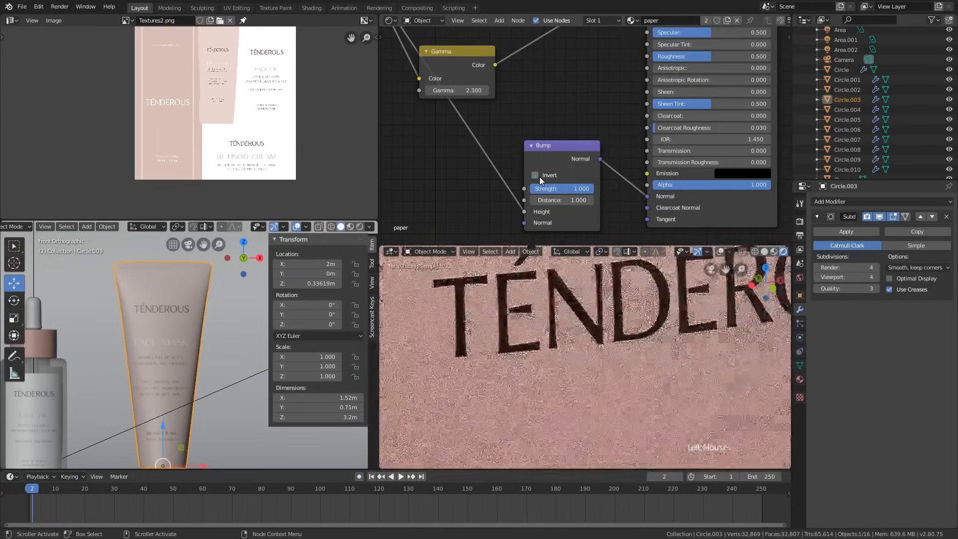
- Examine the bump effect on the tube's TÉNDEROUS lettering up close and compare it with the logo artwork in Textures2.png
scroll(741, 340, "down", 5)
scroll(735, 361, "down", 4)
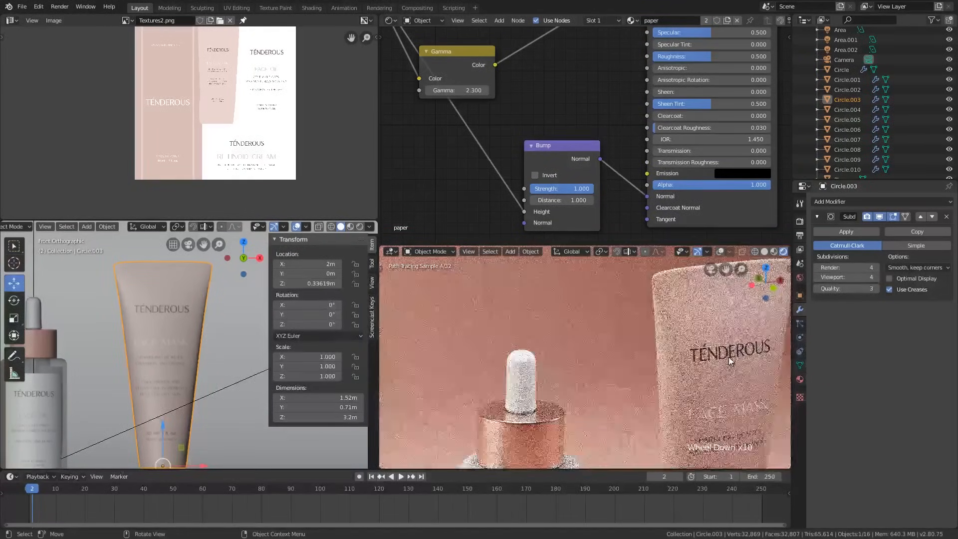
mouse_move(729, 357)
middle_mouse_down("shift")
mouse_move(713, 350)
mouse_move(726, 361)
middle_mouse_up("shift")
scroll(226, 135, "up", 14)
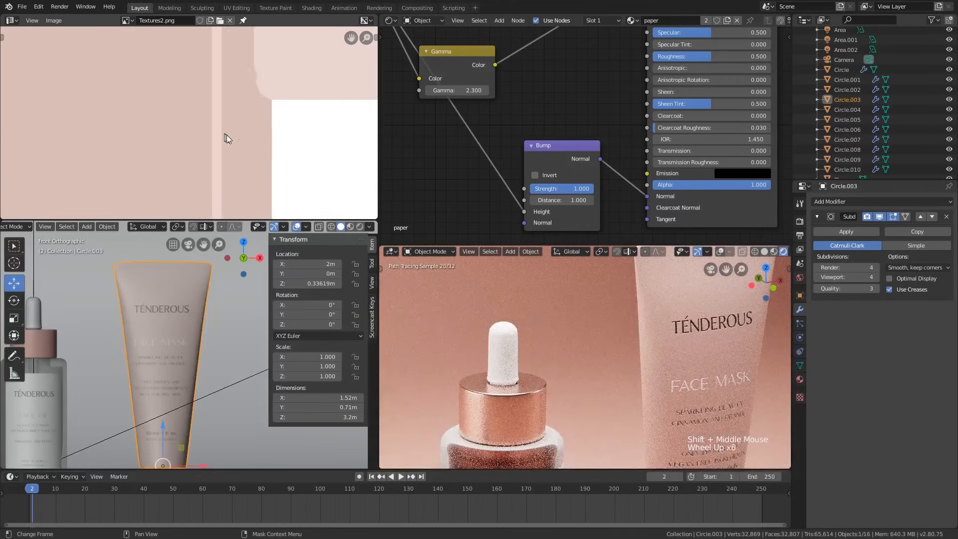
scroll(257, 130, "down", 7)
scroll(256, 130, "down", 1)
middle_click_drag(256, 129, 297, 215)
scroll(210, 168, "up", 5)
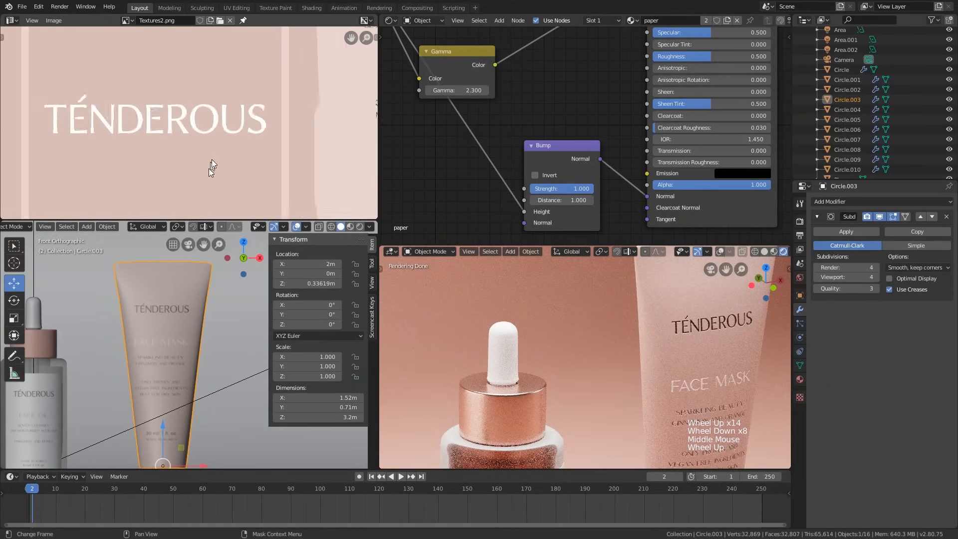
middle_click_drag(298, 77, 295, 145)
scroll(273, 145, "up", 3)
scroll(697, 344, "up", 10)
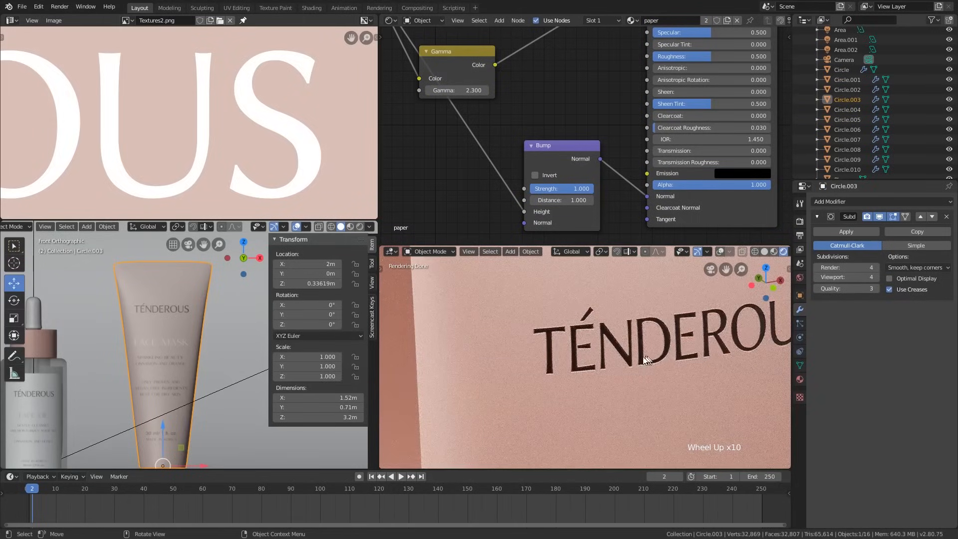
scroll(641, 324, "up", 7)
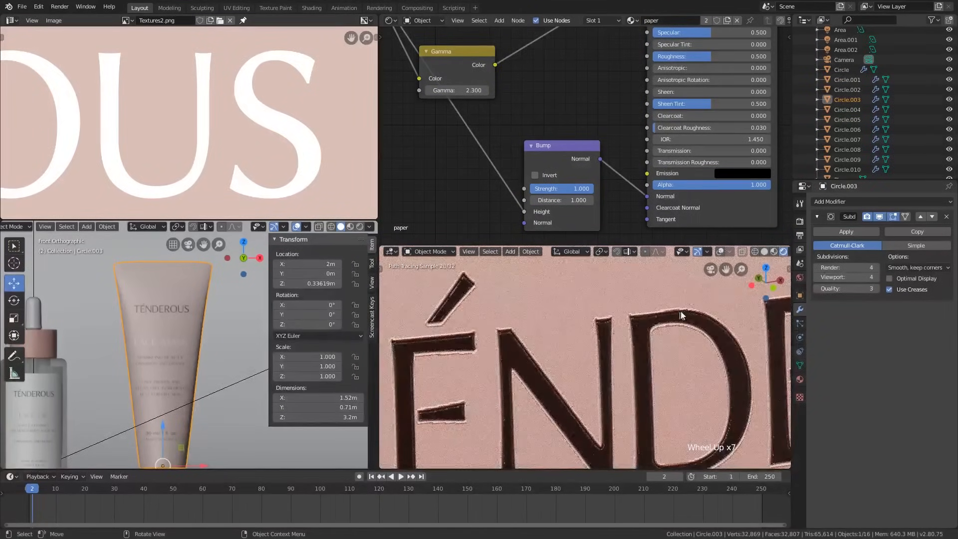
scroll(688, 310, "up", 5)
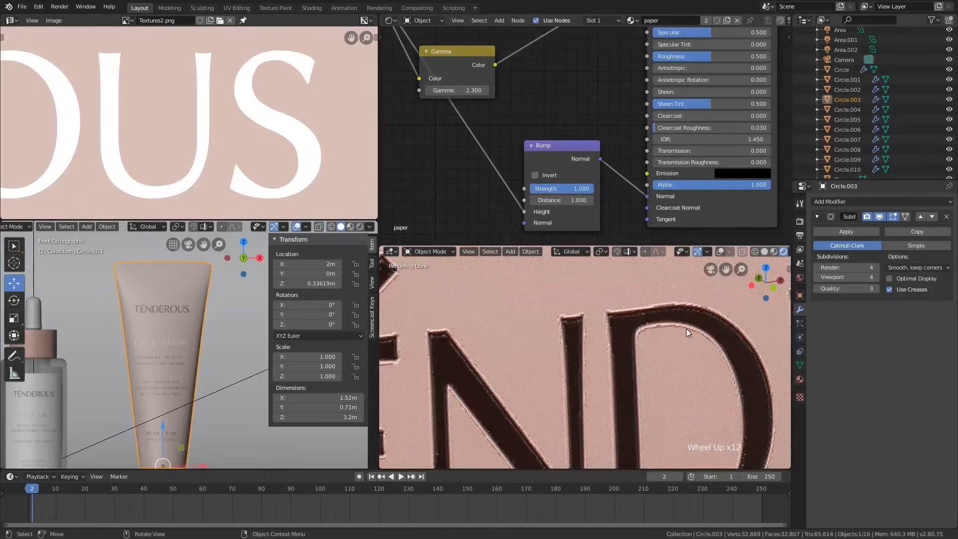
scroll(687, 329, "down", 20)
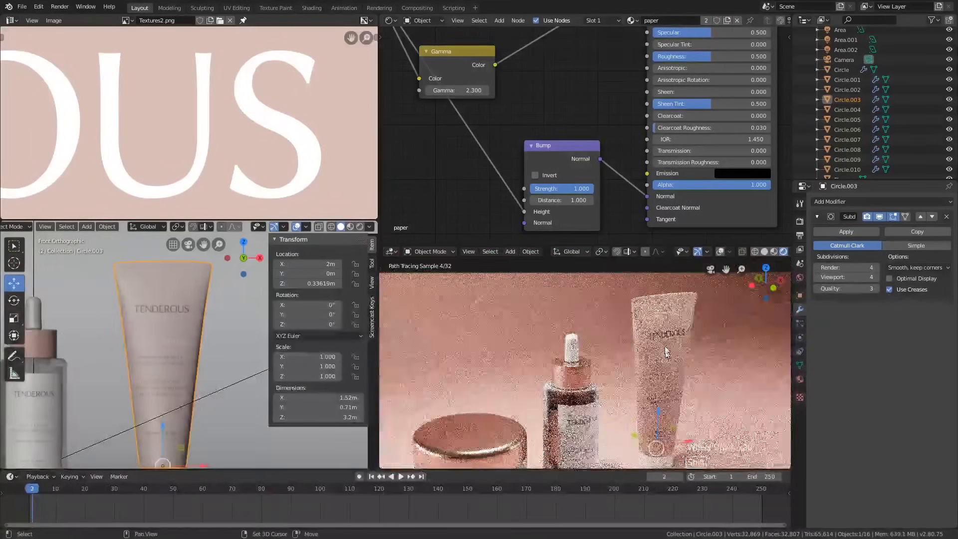
scroll(665, 345, "down", 1, "shift")
scroll(664, 334, "down", 3)
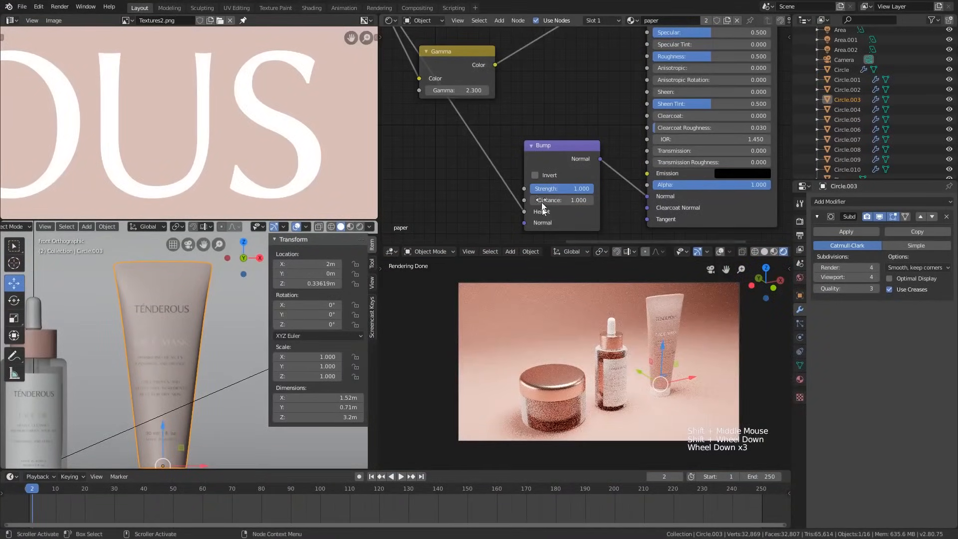
- Set the Bump node's Strength to 0.600 while checking the FACE OIL label on the dropper bottle
scroll(637, 366, "up", 15)
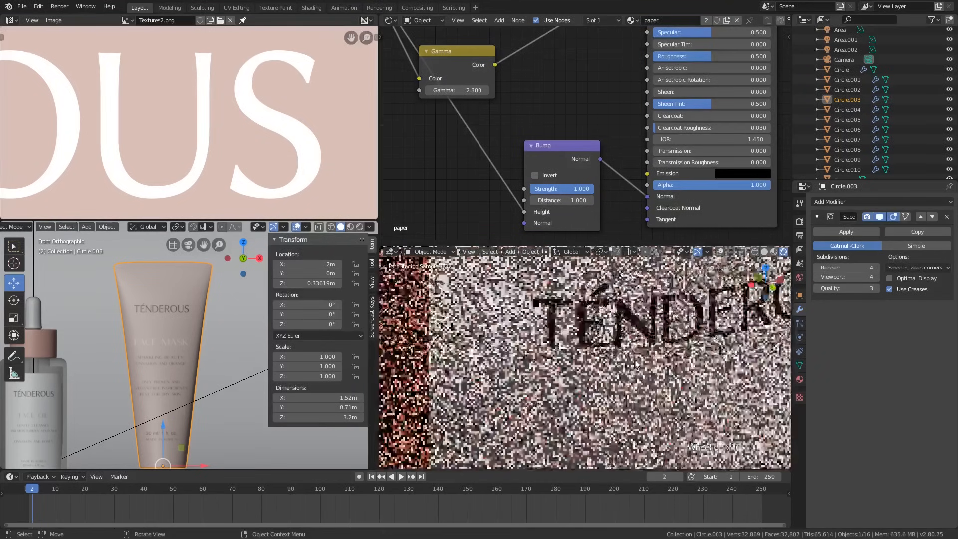
scroll(639, 364, "down", 4)
middle_click_drag(677, 381, 647, 328, "shift")
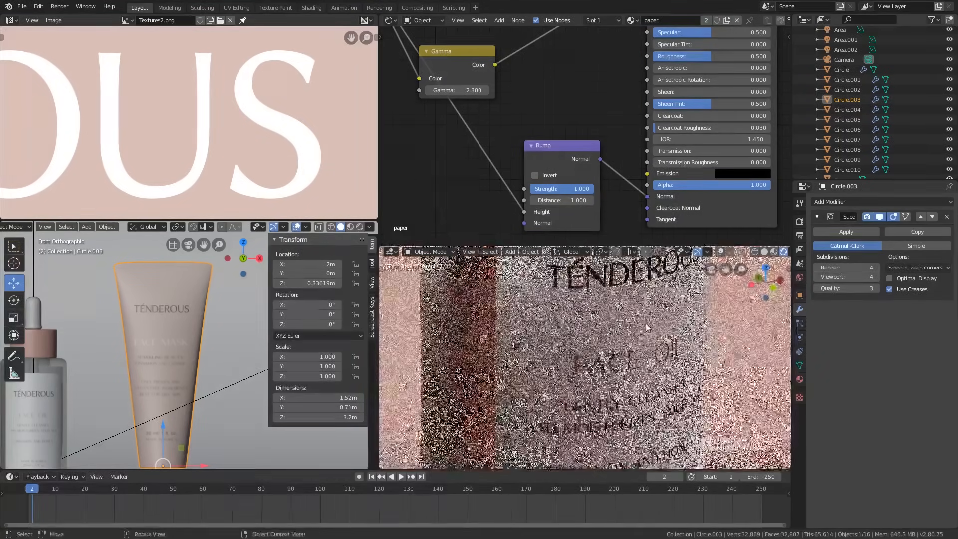
middle_click_drag(594, 187, 592, 178)
scroll(589, 177, "up", 1)
left_click_drag(570, 177, 544, 177)
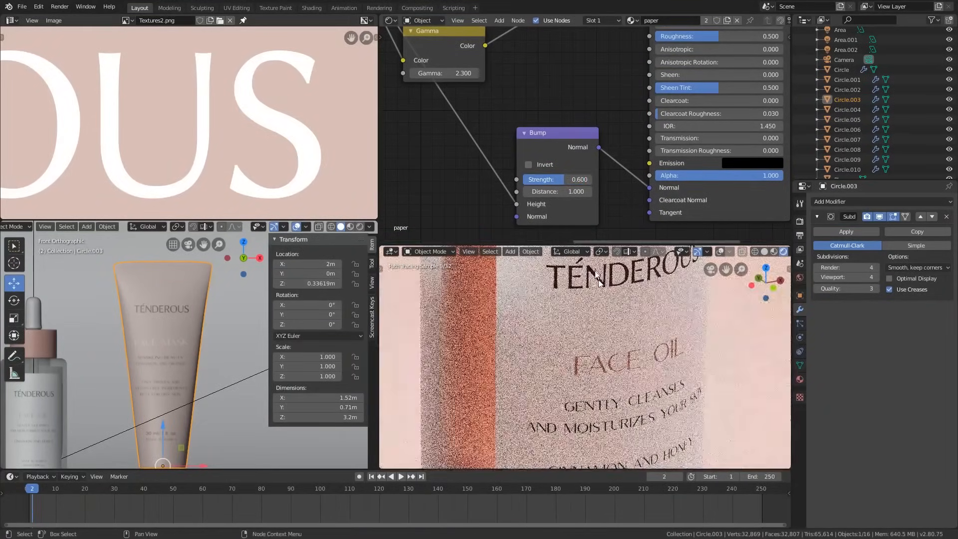
middle_click_drag(606, 314, 606, 316, "shift")
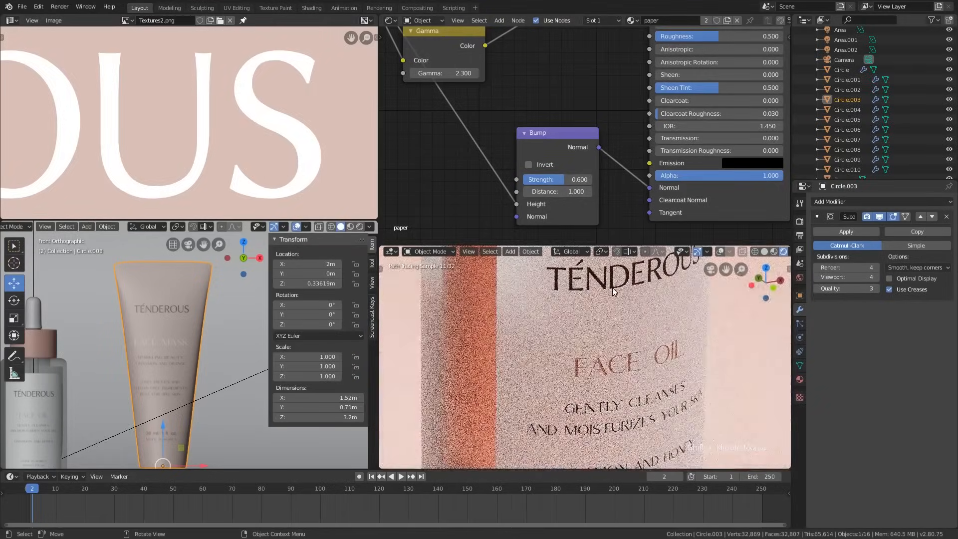
- Examine the FACE OIL label up close, and compare the jar, dropper bottle and tube together in the rendered camera view
scroll(613, 289, "up", 3)
scroll(574, 305, "down", 12)
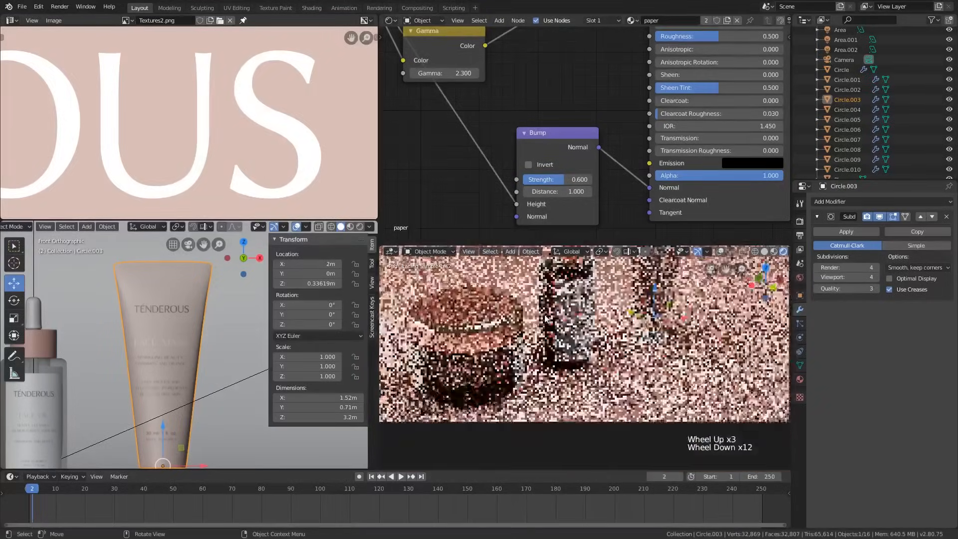
middle_click_drag(546, 317, 570, 364, "shift")
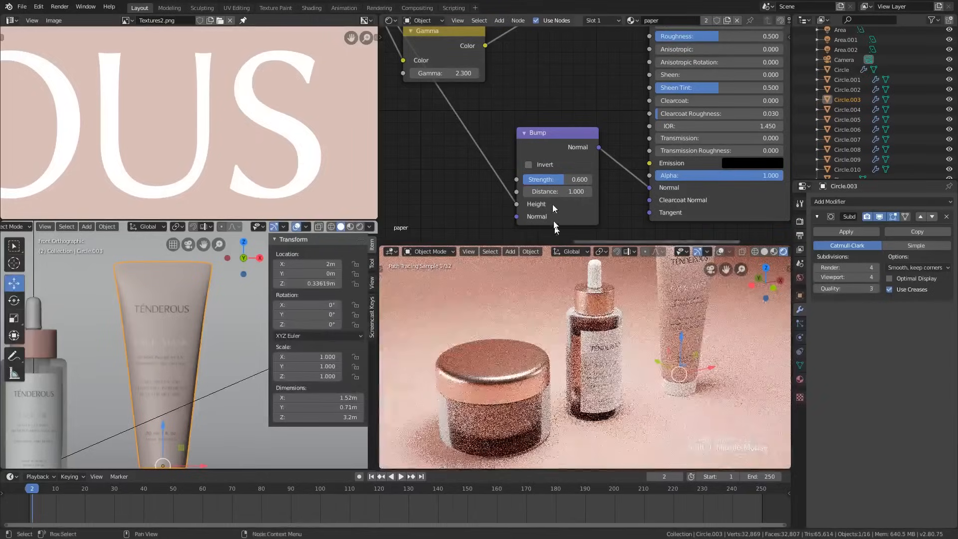
scroll(553, 203, "down", 1)
scroll(566, 310, "down", 2)
middle_click_drag(567, 320, 605, 305, "shift")
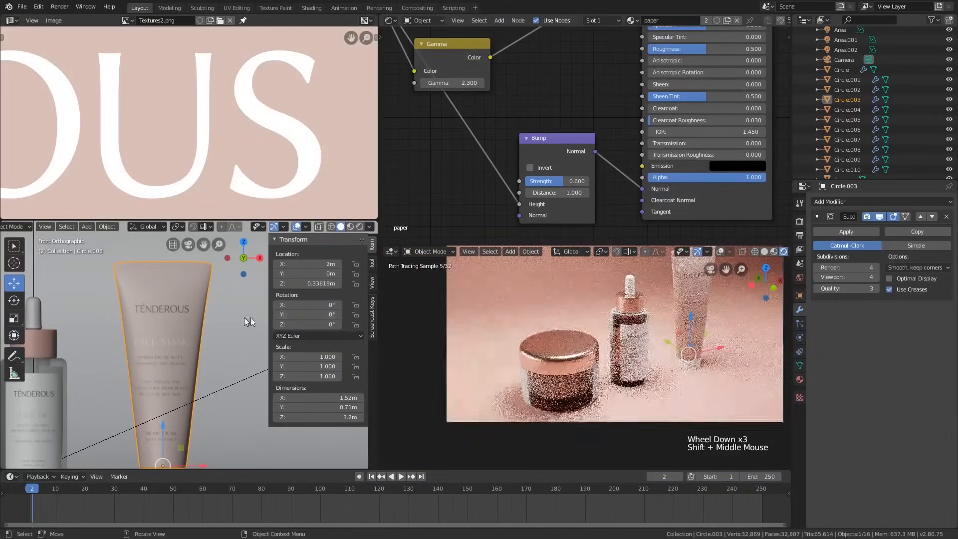
scroll(244, 318, "down", 1)
scroll(168, 330, "down", 1, "shift")
middle_click_drag(166, 331, 219, 364, "shift")
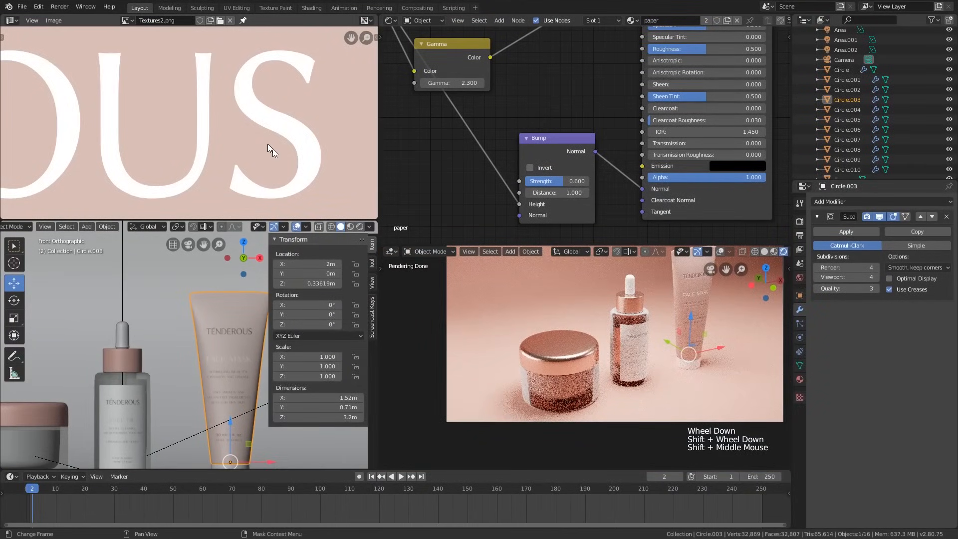
scroll(695, 289, "down", 2)
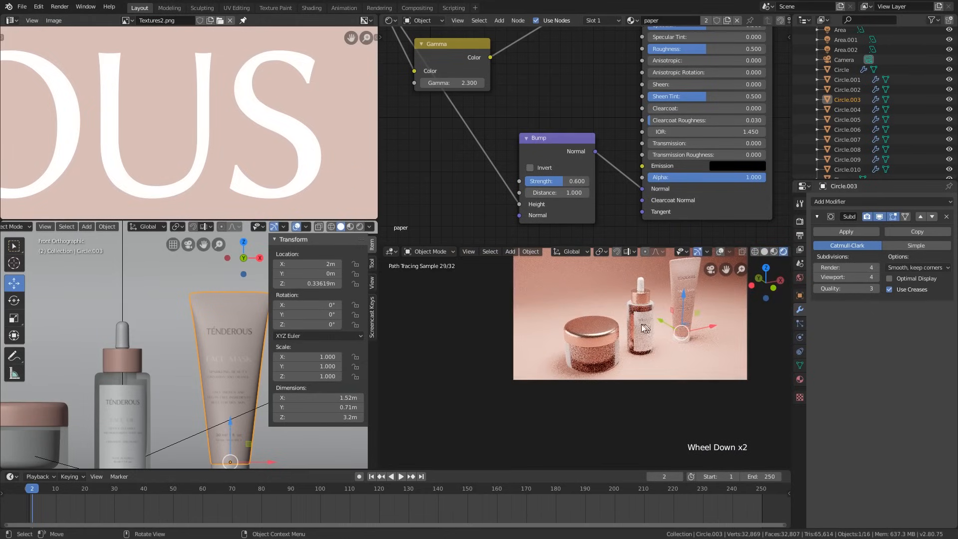
- Edit the glass jar's mesh in face mode, circle-select the outer wall faces across its front, and check them from the front view
middle_click_drag(47, 427, 173, 362, "shift")
left_click(148, 381)
scroll(165, 370, "up", 2)
key("Tab")
key("alt+z")
key("alt+z")
key("3")
scroll(176, 357, "up", 1)
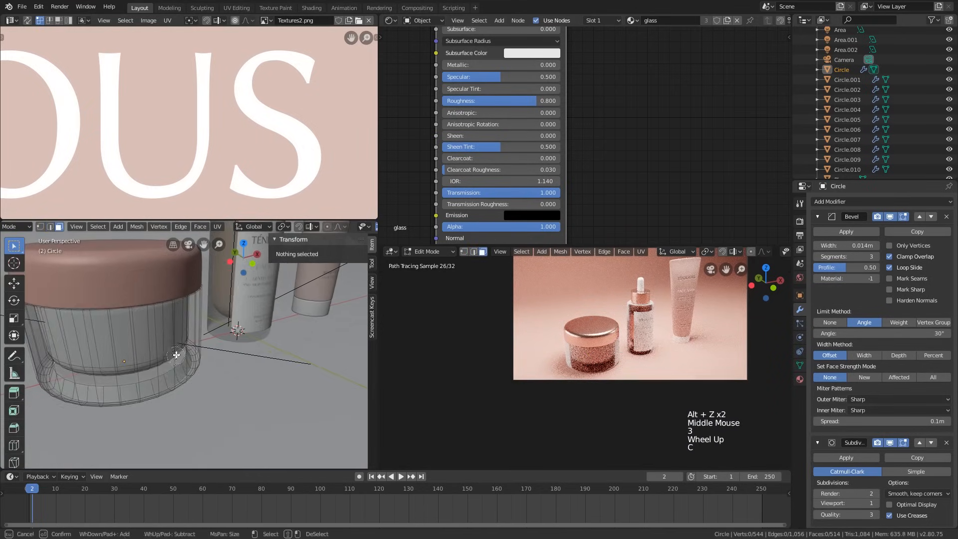
key("c")
left_click_drag(175, 357, 73, 359)
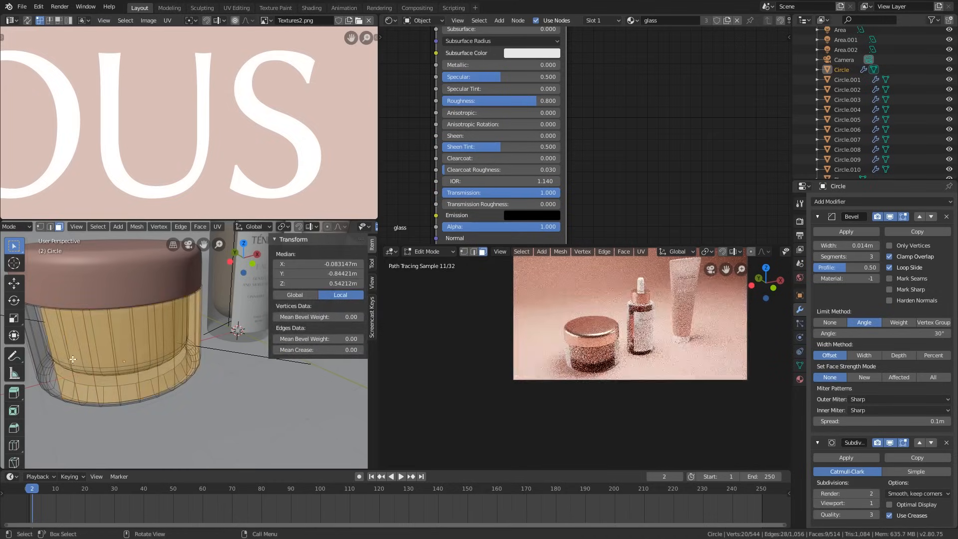
key("Escape")
key("KP_1")
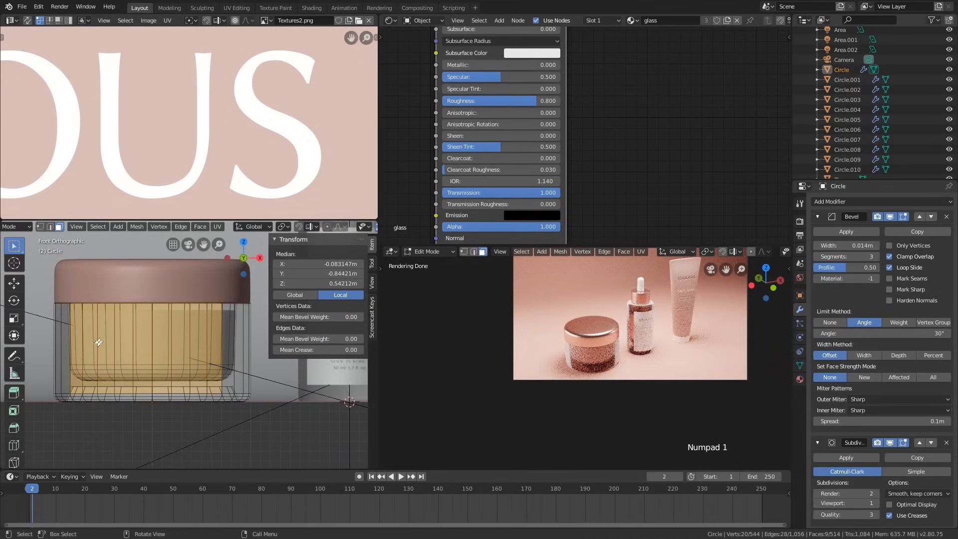
- Duplicate the selected front faces of the glass jar in place, separate them into their own object, and select that object
scroll(109, 338, "down", 2)
middle_click_drag(112, 340, 160, 380, "shift")
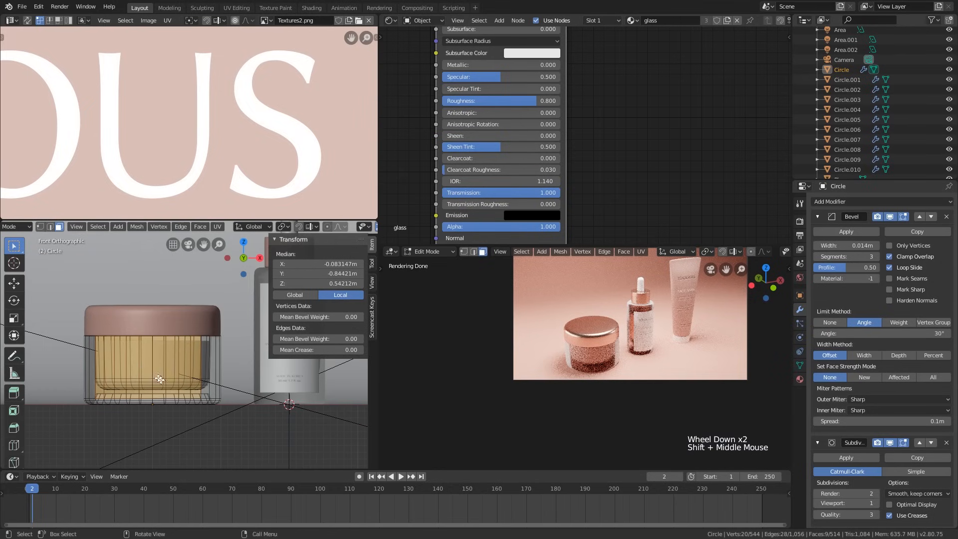
key("shift+d")
right_click(198, 301)
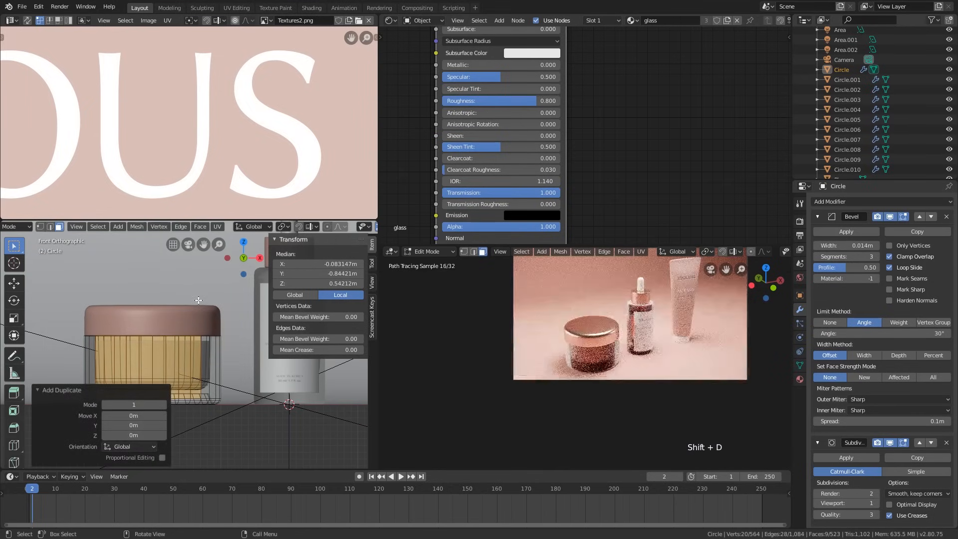
key("p")
left_click(199, 299)
key("Tab")
left_click(193, 341)
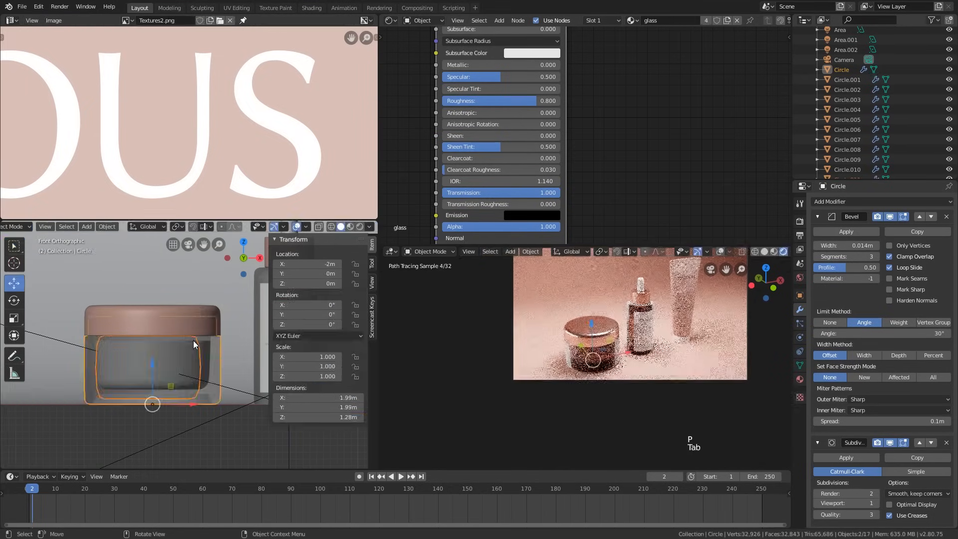
- Link the modifiers and the paper material from the dropper bottle's label to the separated jar label
middle_click_drag(193, 340, 232, 376, "shift")
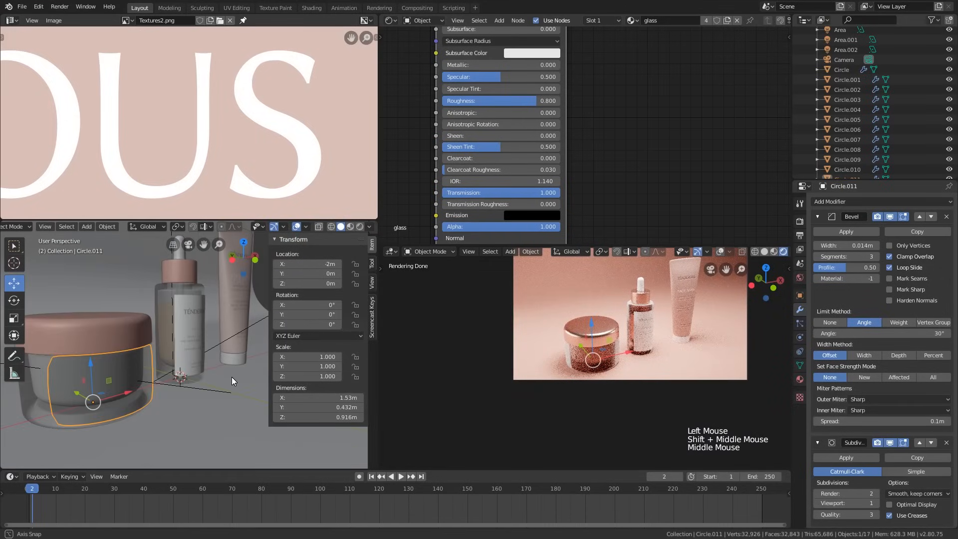
left_click(187, 322, "shift")
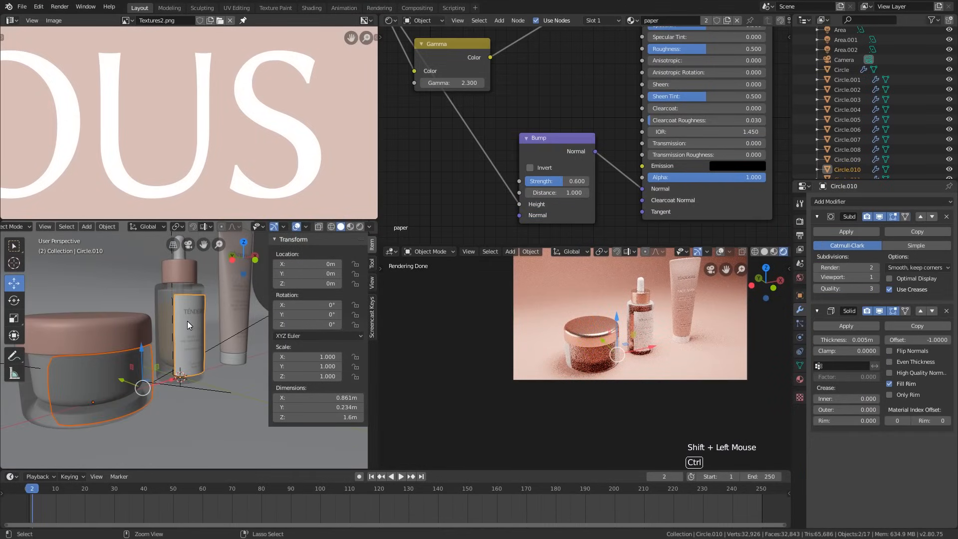
key("ctrl+l")
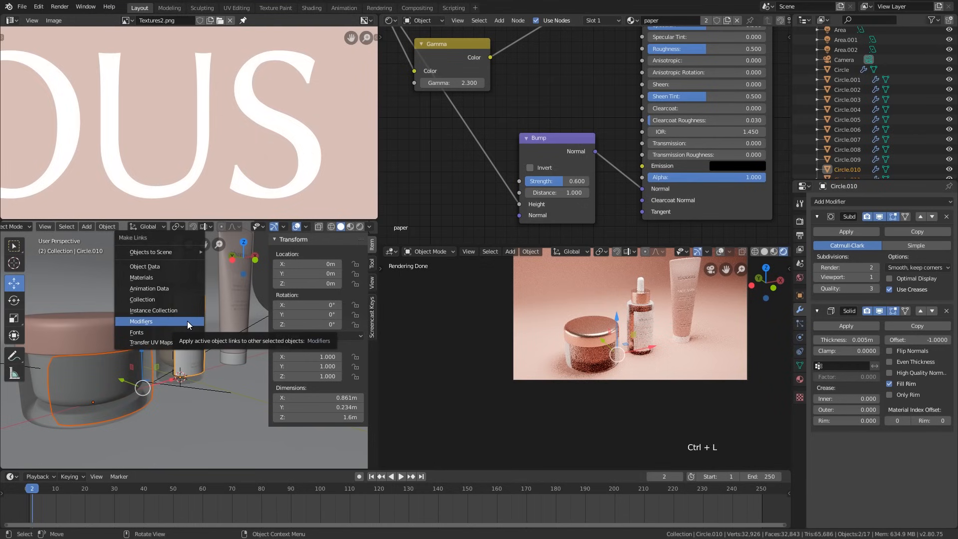
left_click(188, 322)
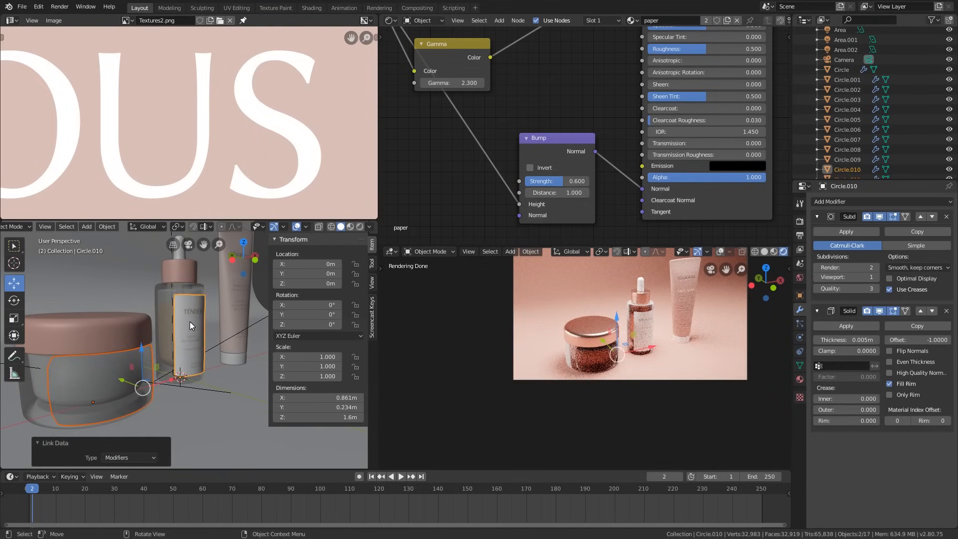
key("ctrl+l")
left_click(185, 280)
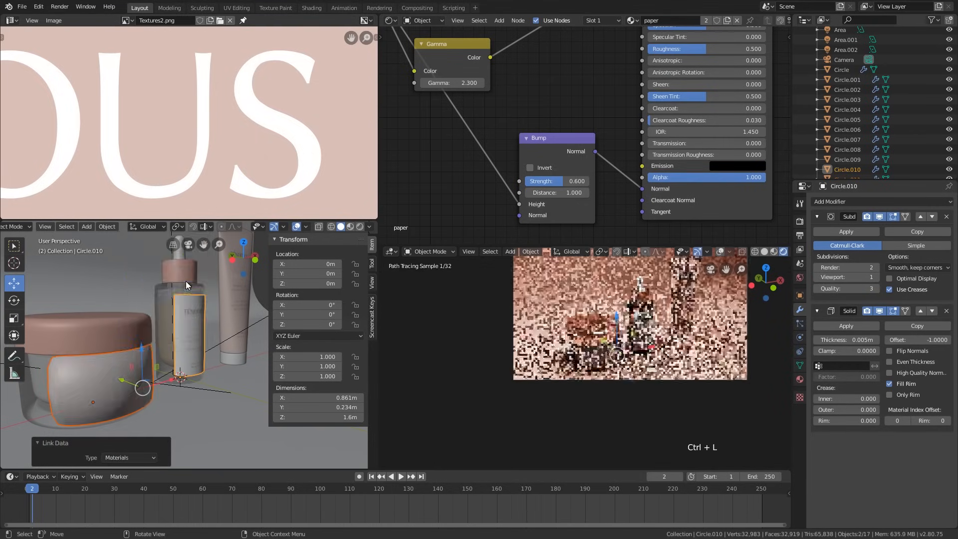
- Enable Auto Smooth on the jar label and open its mesh in Edit Mode
middle_click_drag(125, 378, 138, 366, "shift")
left_click(110, 358)
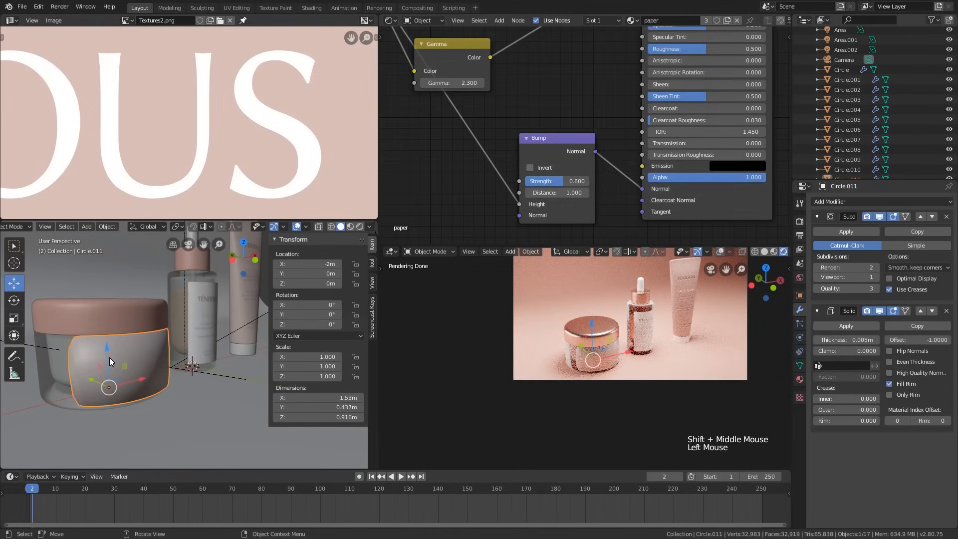
left_click(800, 365)
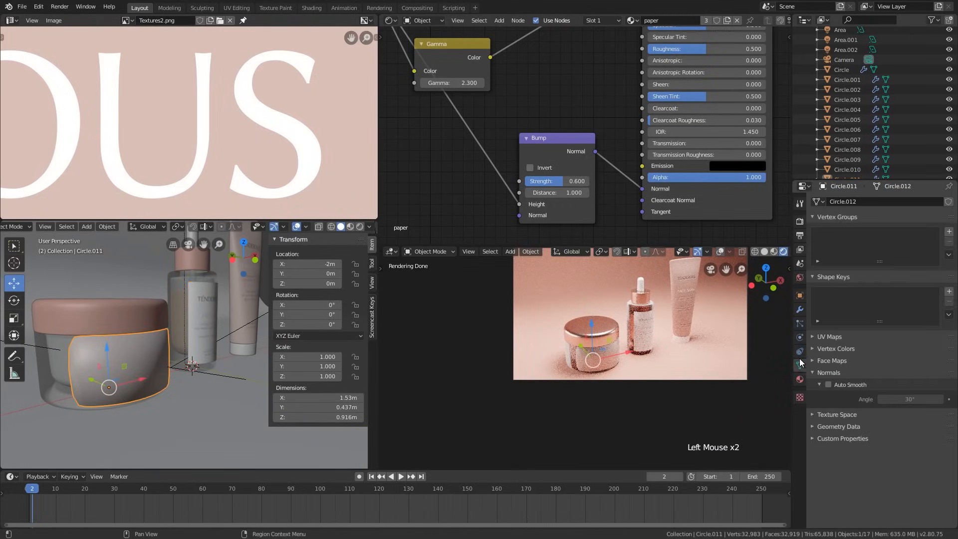
left_click(827, 385)
middle_click_drag(184, 368, 193, 391, "shift")
scroll(193, 391, "up", 2)
key("Tab")
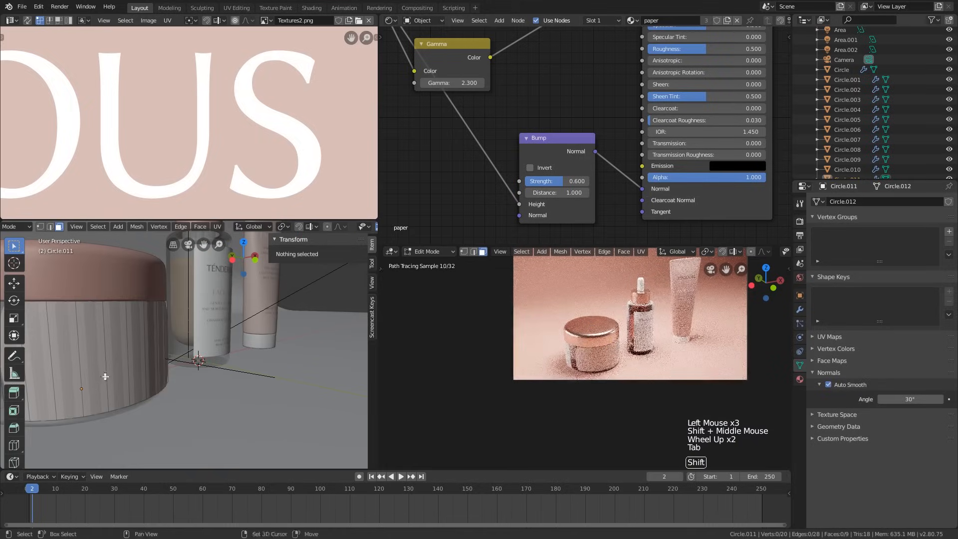
middle_click_drag(105, 377, 166, 395, "shift")
left_click(133, 322, "alt")
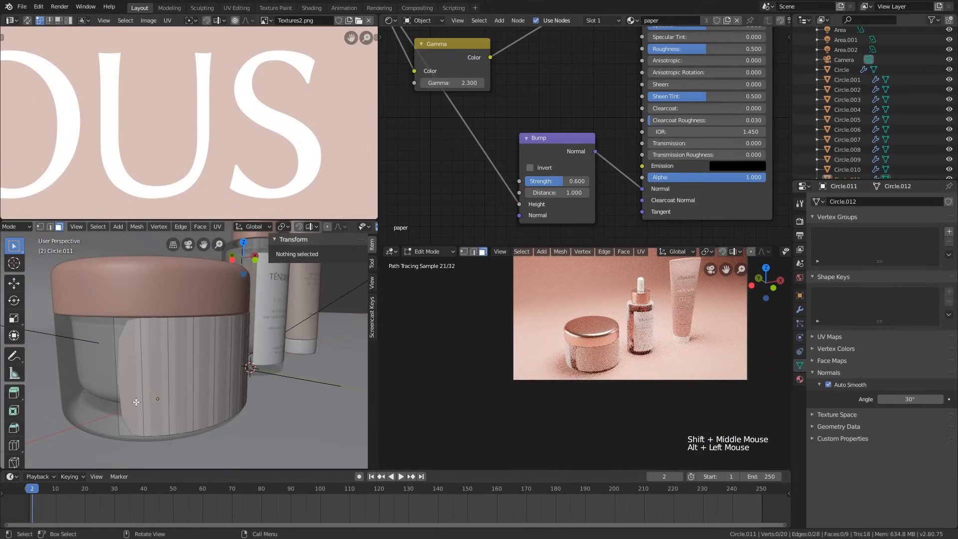
key("1")
left_click(135, 317, "alt")
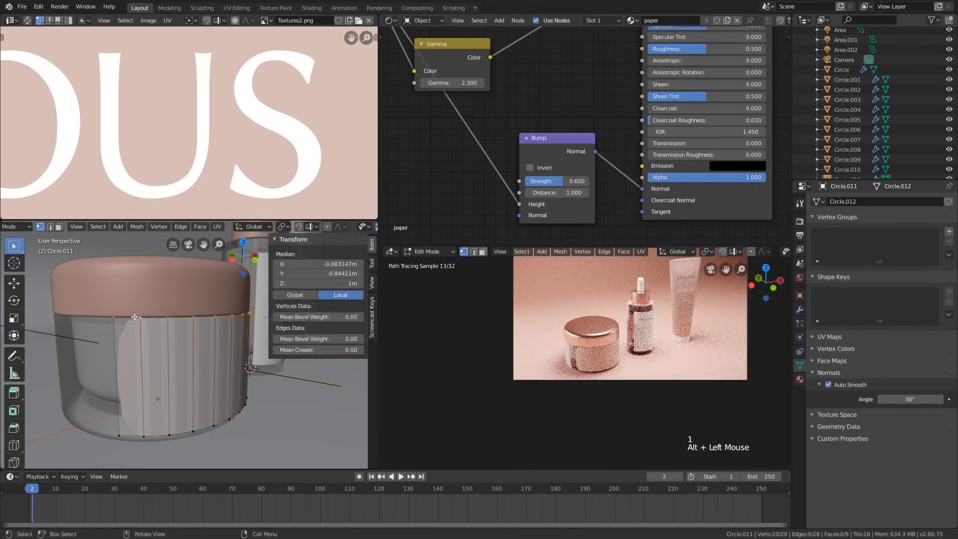
left_click(133, 441, "alt+shift")
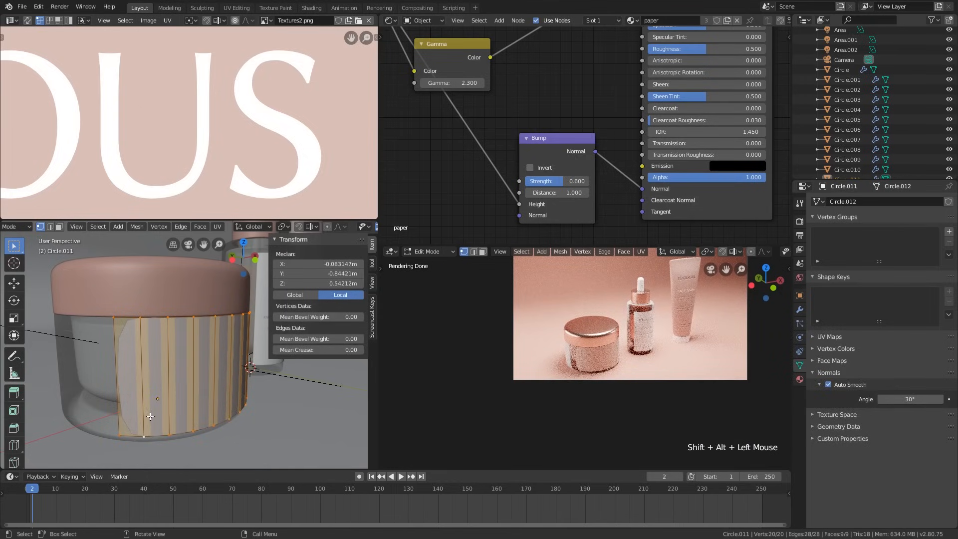
- Select the jar label's complete border edges in edge mode and set their mean crease to 1.00
key("2")
left_click(134, 320, "alt")
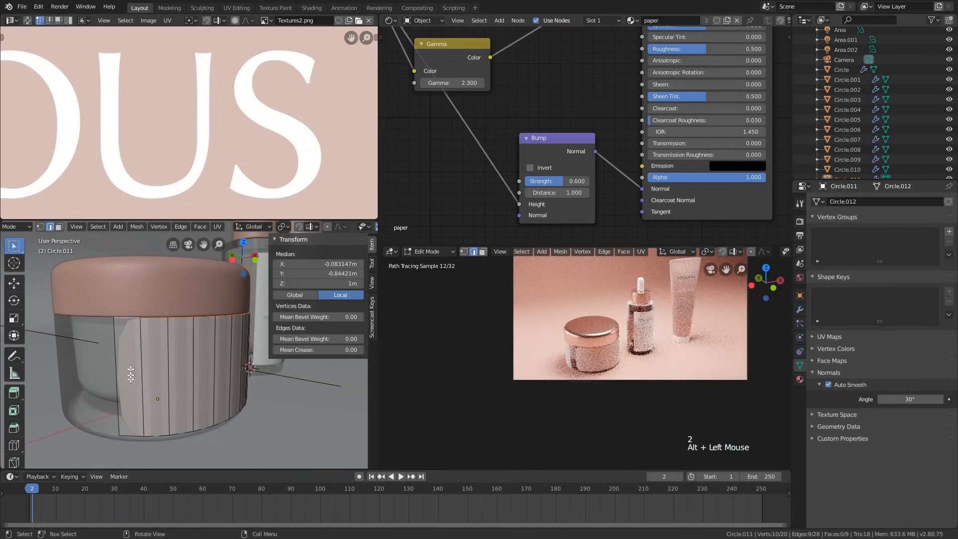
left_click(133, 442, "alt+shift")
middle_click_drag(198, 392, 316, 398)
left_click(314, 398, "shift")
left_click_drag(326, 348, 369, 348)
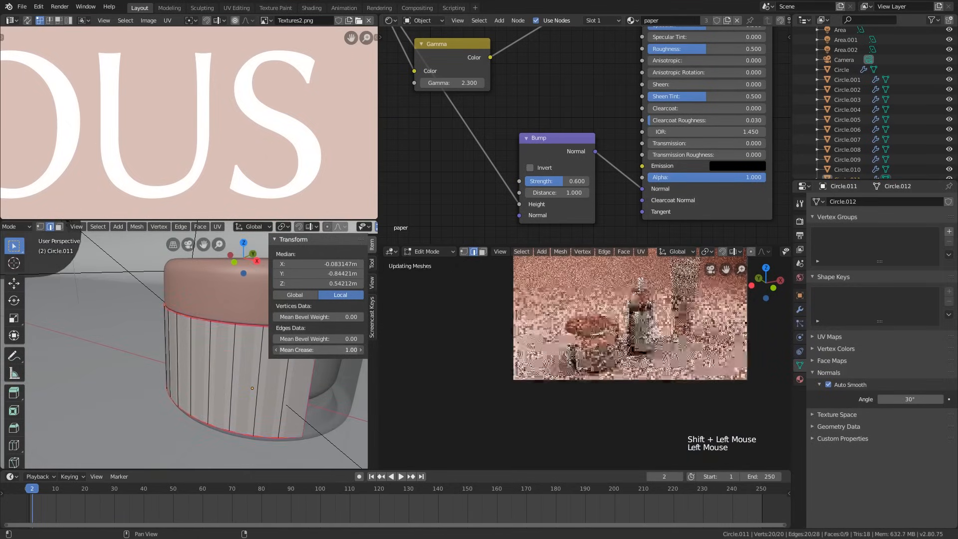
- Scale the whole jar label mesh to about 0.83 along the Z axis to shorten it
middle_click_drag(264, 428, 265, 382, "shift")
key("Tab")
scroll(194, 454, "down", 2)
key("Tab")
key("a")
key("s")
key("z")
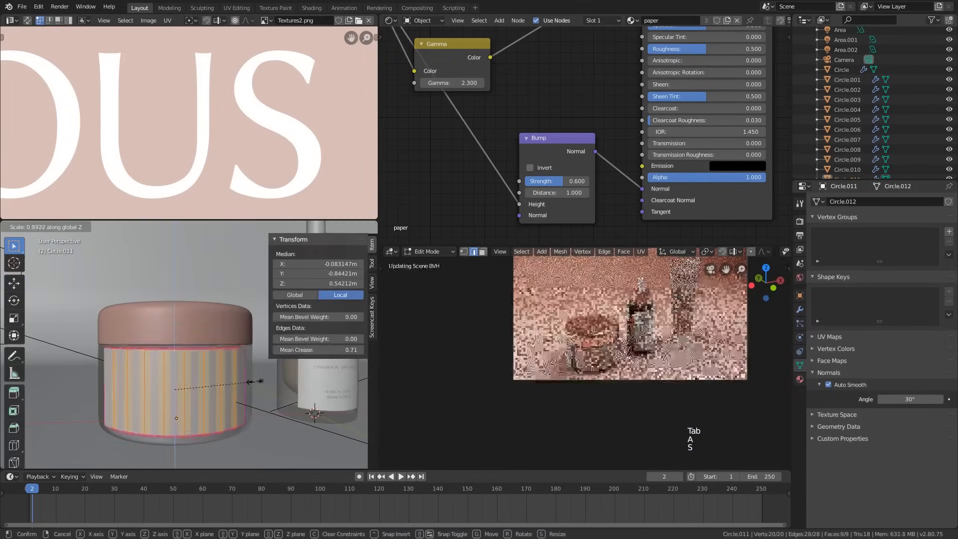
left_click(247, 382)
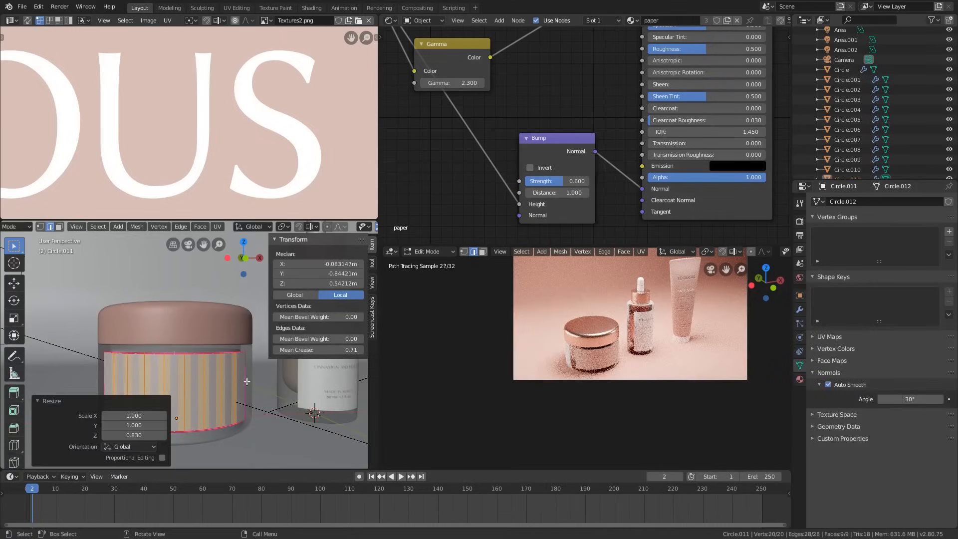
key("Tab")
scroll(241, 389, "down", 3)
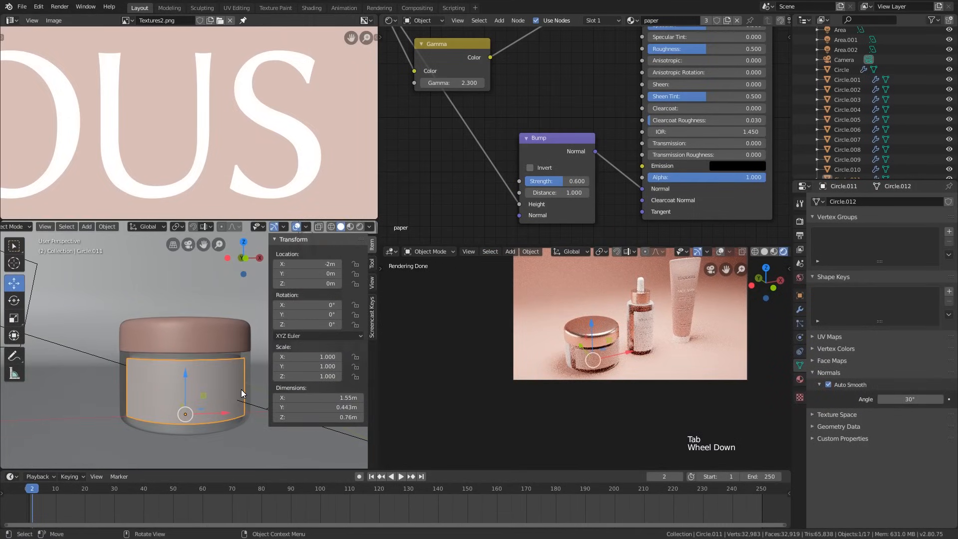
- Unwrap all faces of the jar label with the angle-based Unwrap method
scroll(252, 128, "down", 8)
key("Tab")
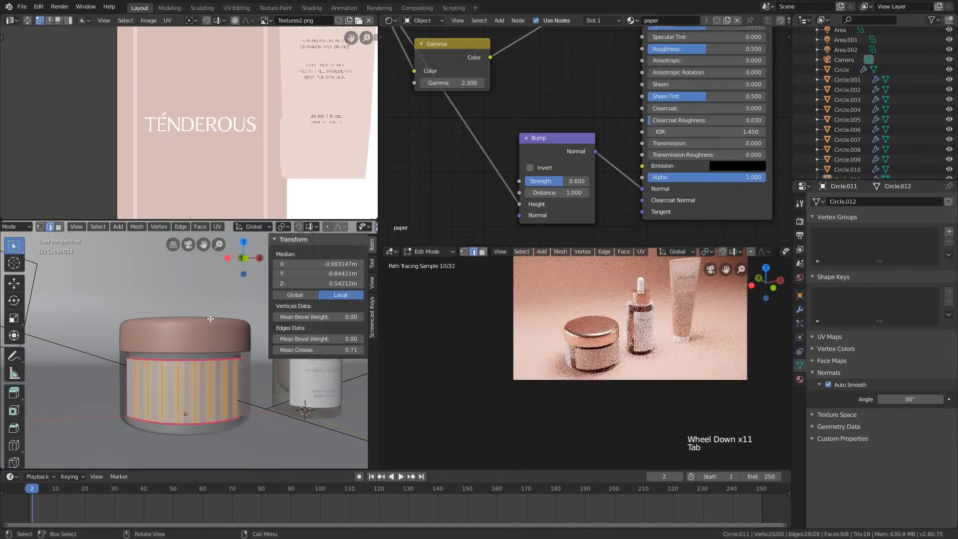
key("KP_1")
key("u")
left_click(211, 319)
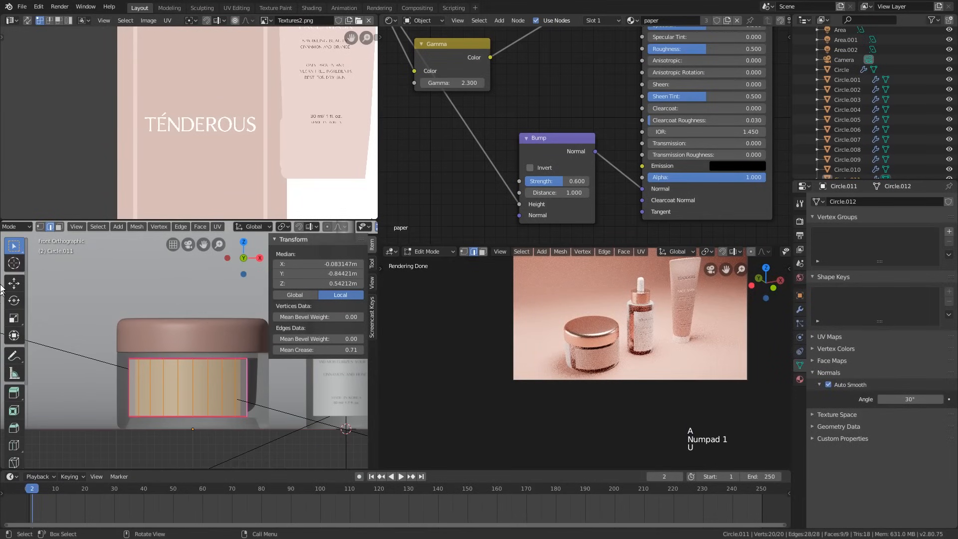
key("u")
left_click(225, 217)
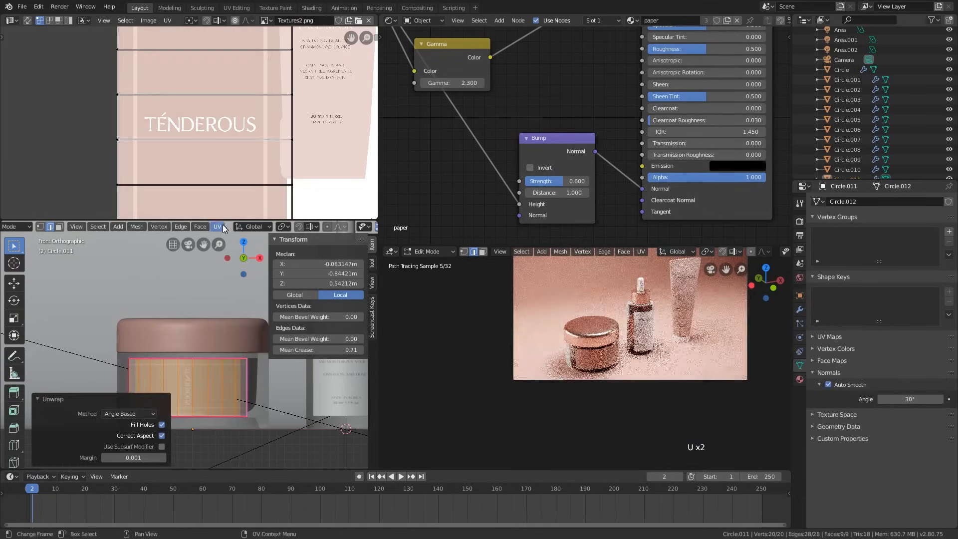
- Rotate the jar label's entire UV island by 90° so that its strips stand upright
scroll(280, 124, "down", 5)
key("a")
key("r")
key("ctrl")
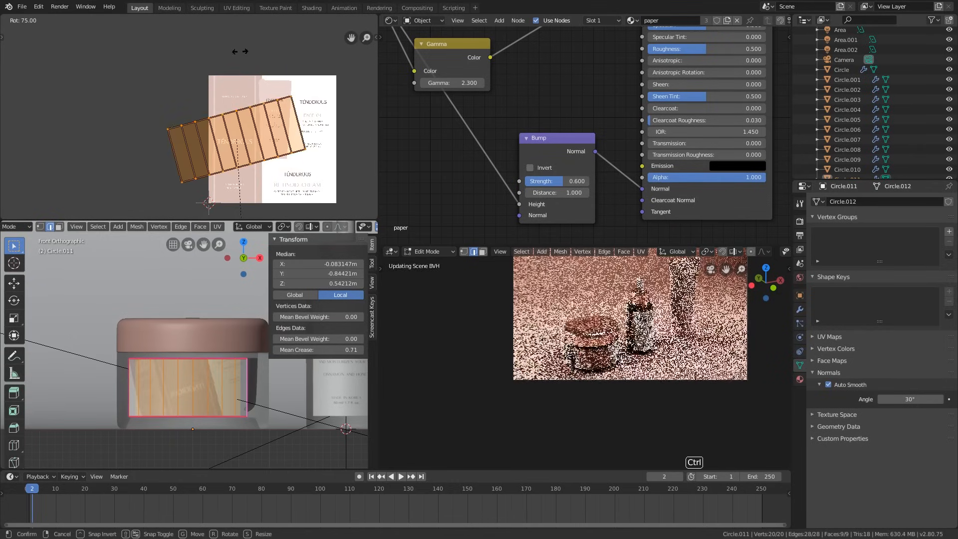
left_click(226, 41)
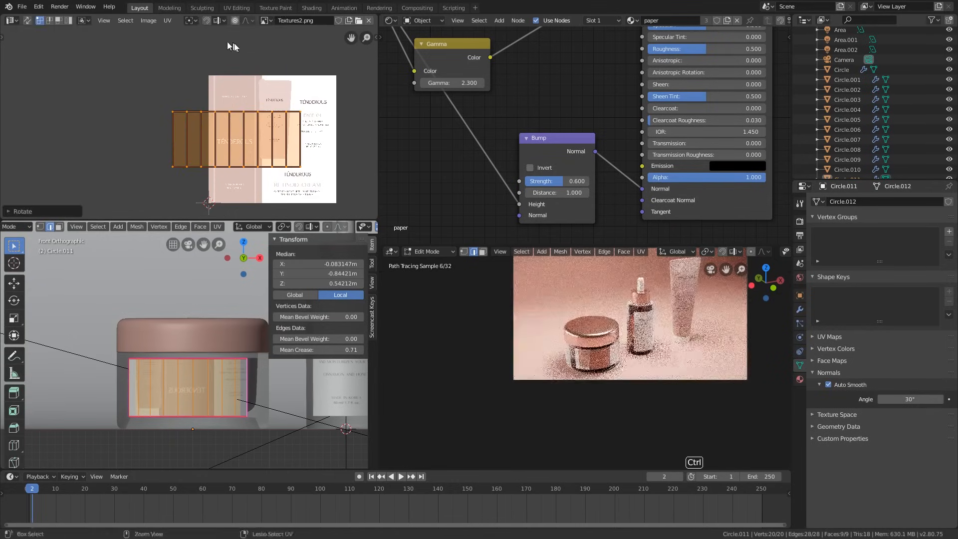
key("s")
key("x")
right_click(193, 89)
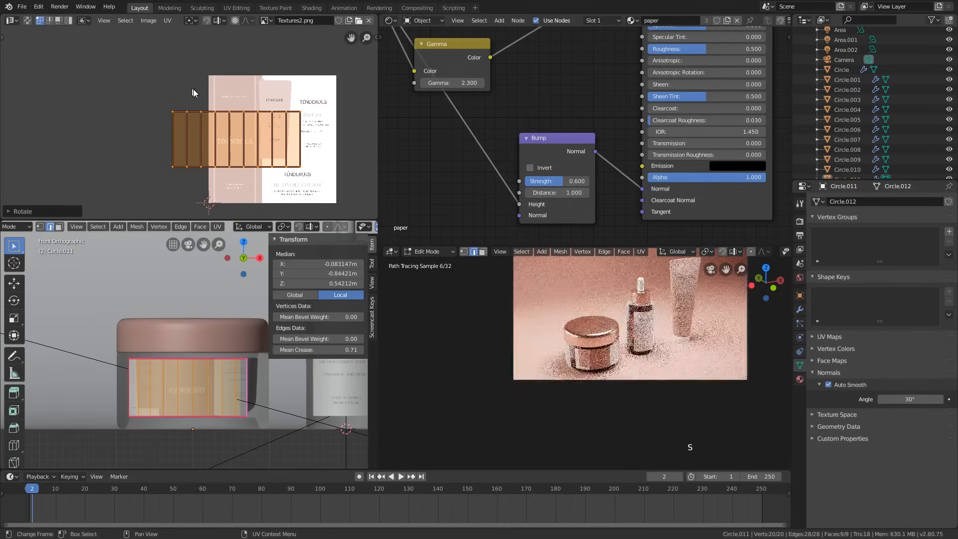
- Mirror the jar label's UV island along the X axis so the artwork reads correctly
key("s")
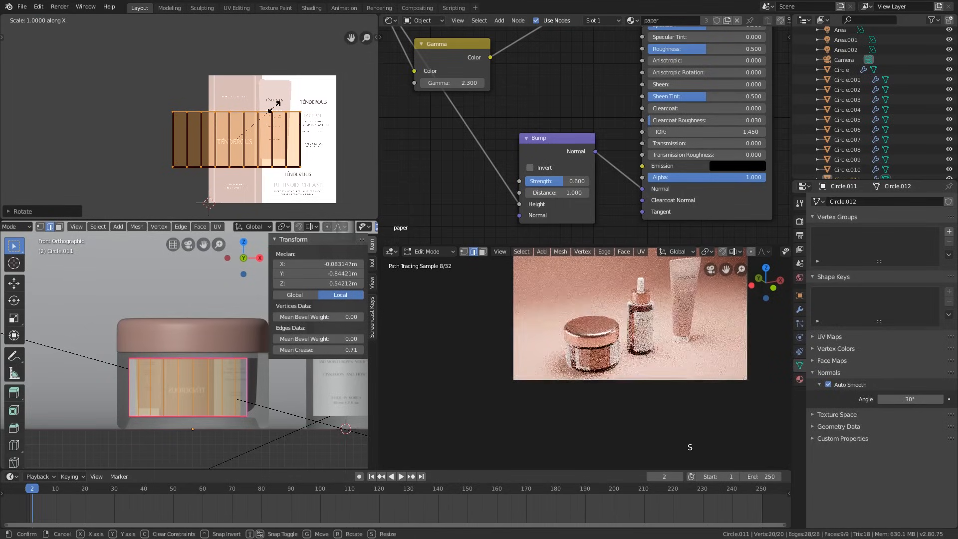
left_click(274, 111)
scroll(303, 101, "up", 1)
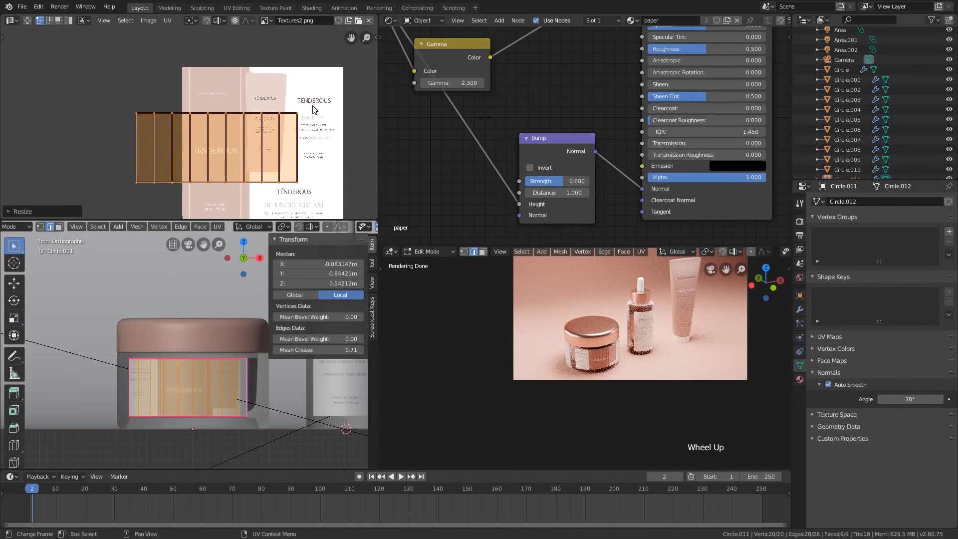
- Scale down the jar label's UV island and move it over the TÉNDEROUS Retinoid Cream artwork in the texture
key("s")
left_click(271, 144)
middle_click_drag(270, 143, 233, 104, "shift")
key("g")
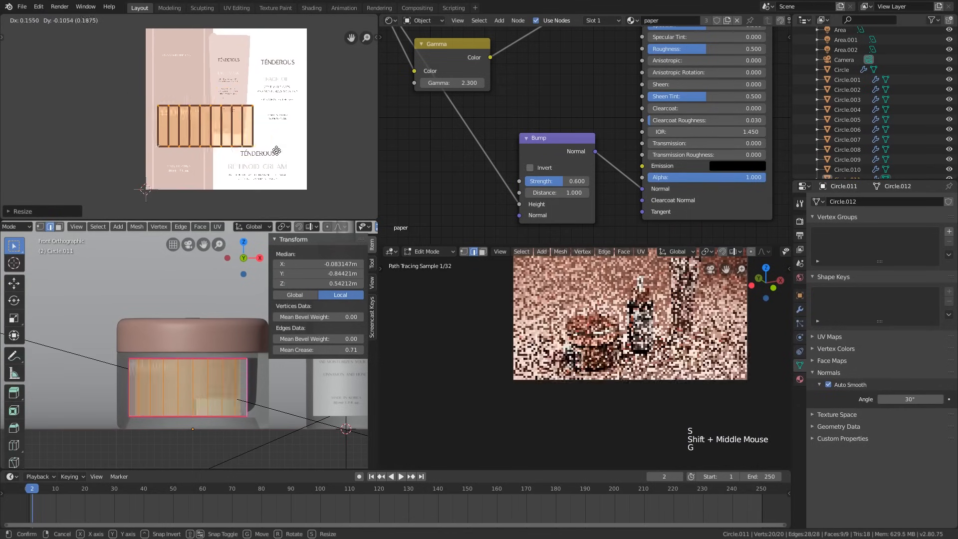
left_click(324, 162)
- Delete the vertices of the two outermost vertical edges of the jar label to narrow it
scroll(235, 411, "up", 1)
middle_click_drag(228, 420, 241, 404, "shift")
left_click(145, 377)
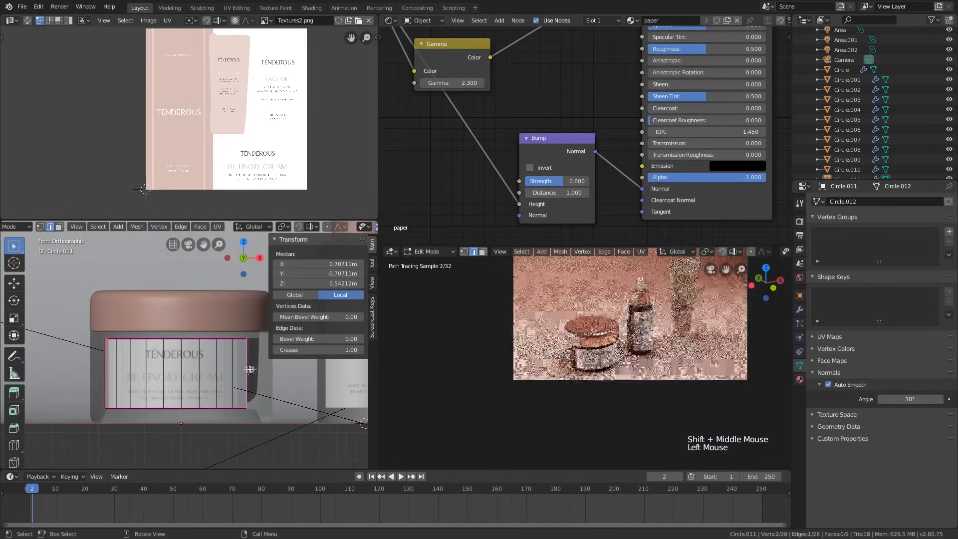
left_click(108, 373, "shift")
key("x")
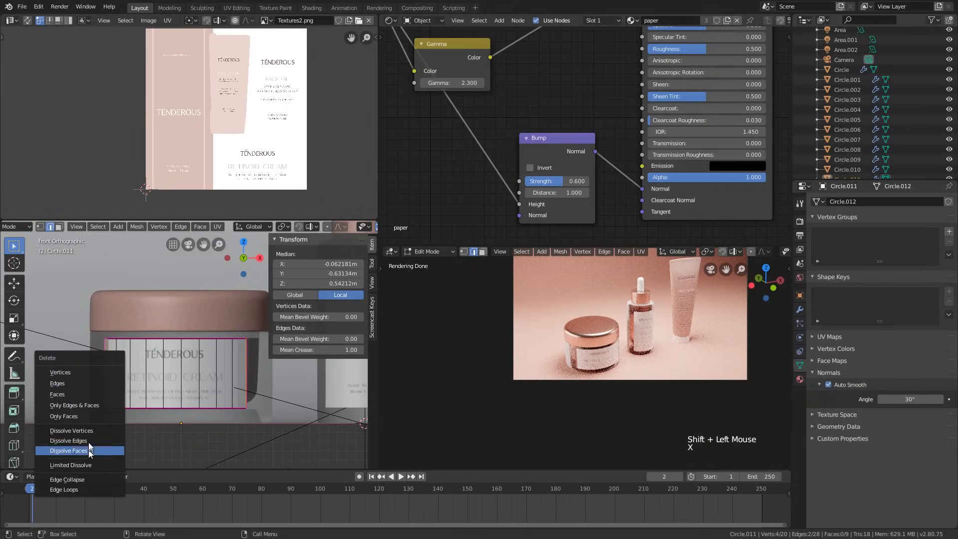
left_click(88, 440)
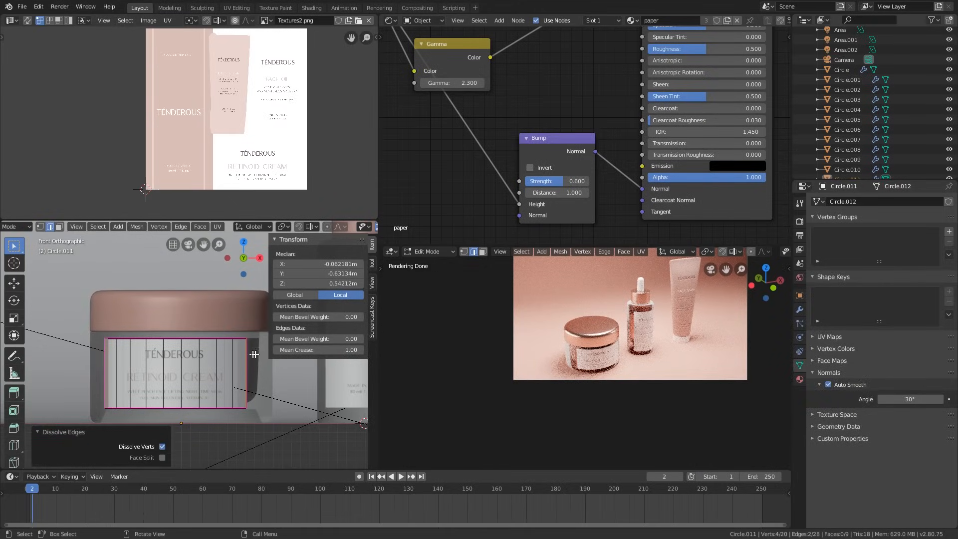
key("x")
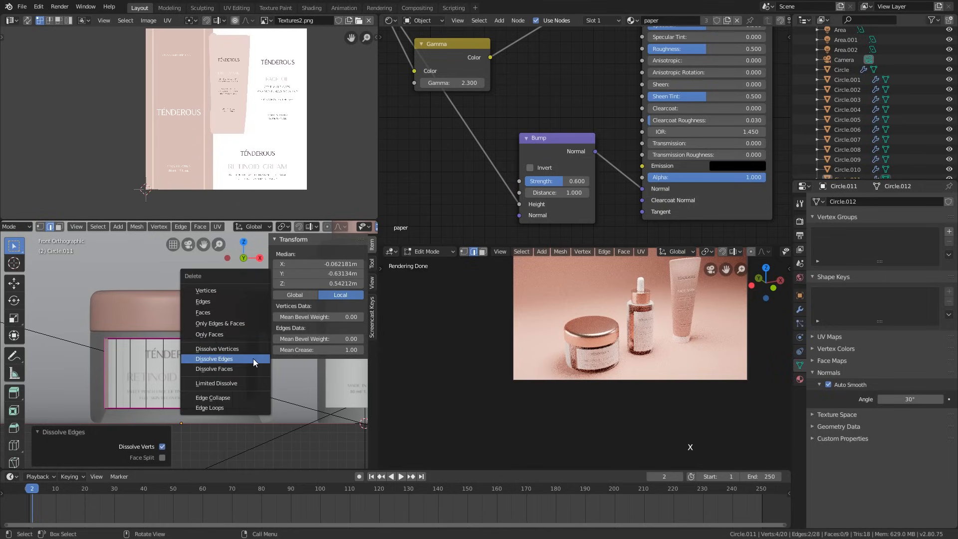
left_click(244, 293)
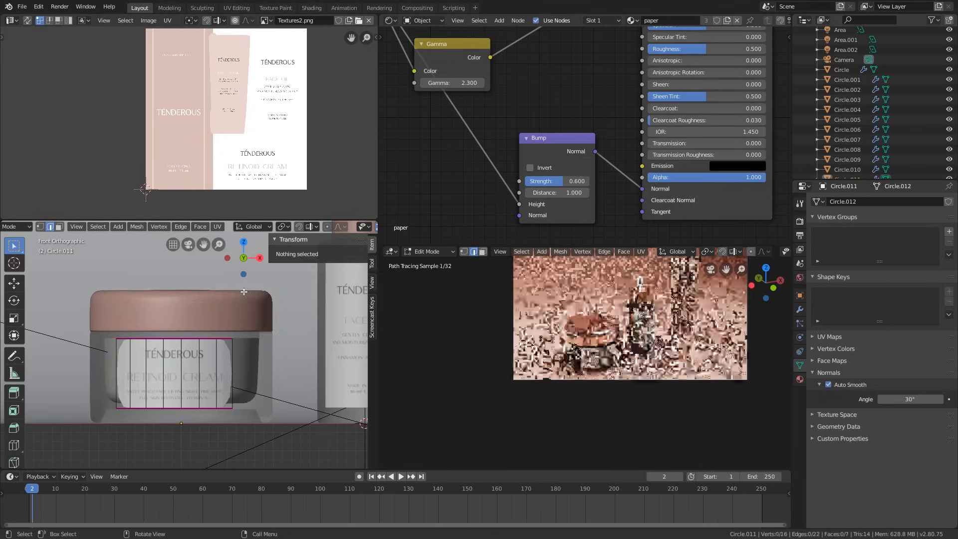
- Crease the narrowed jar label's two side edges to square its corners, and return to Object Mode
left_click(115, 387)
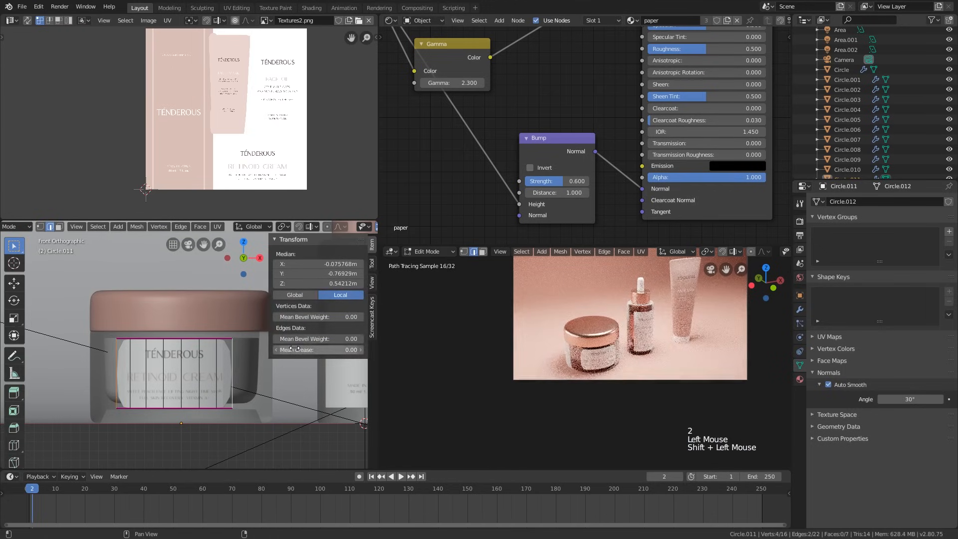
key("Tab")
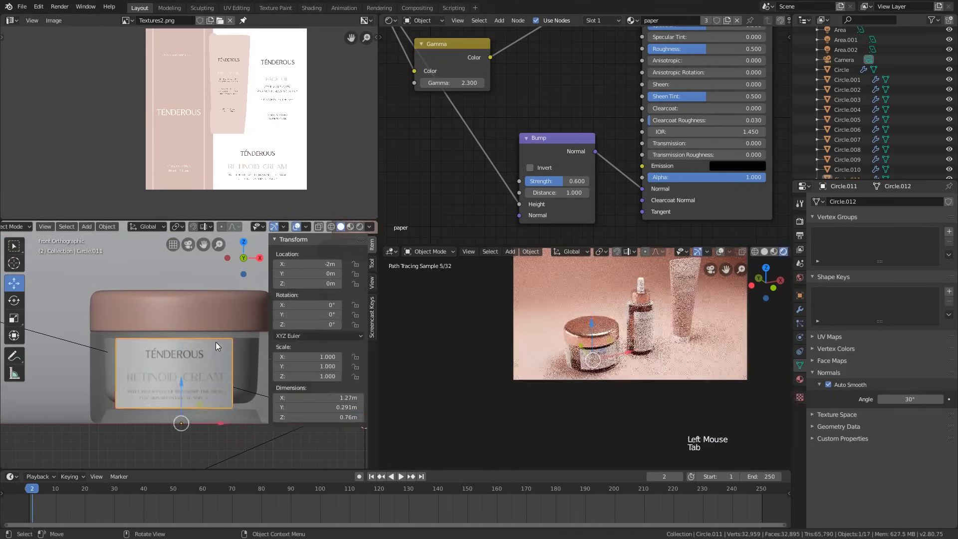
- Scale the jar label's UV island up to about 1.08 over the Retinoid Cream artwork and return to Object Mode
scroll(212, 345, "down", 2)
scroll(208, 352, "up", 2)
key("Tab")
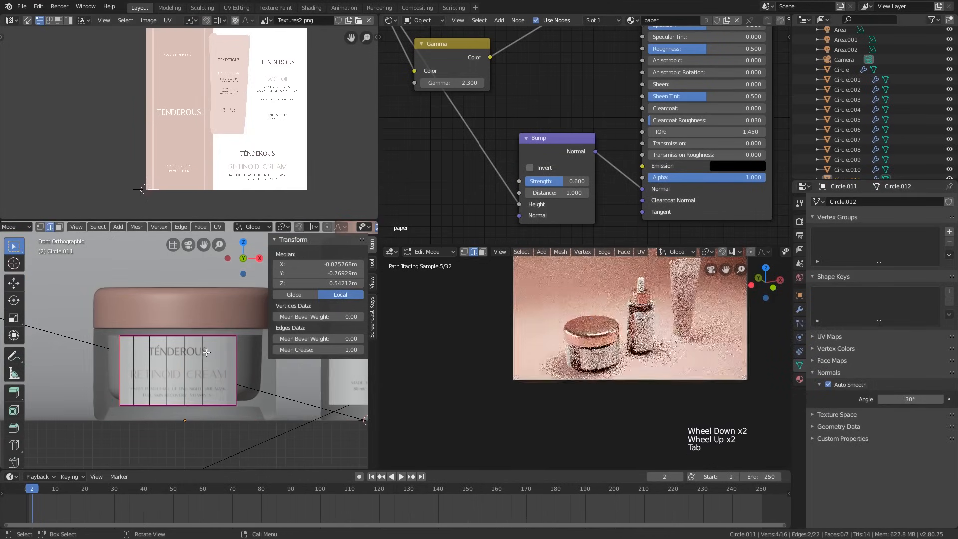
key("a")
scroll(305, 173, "up", 3)
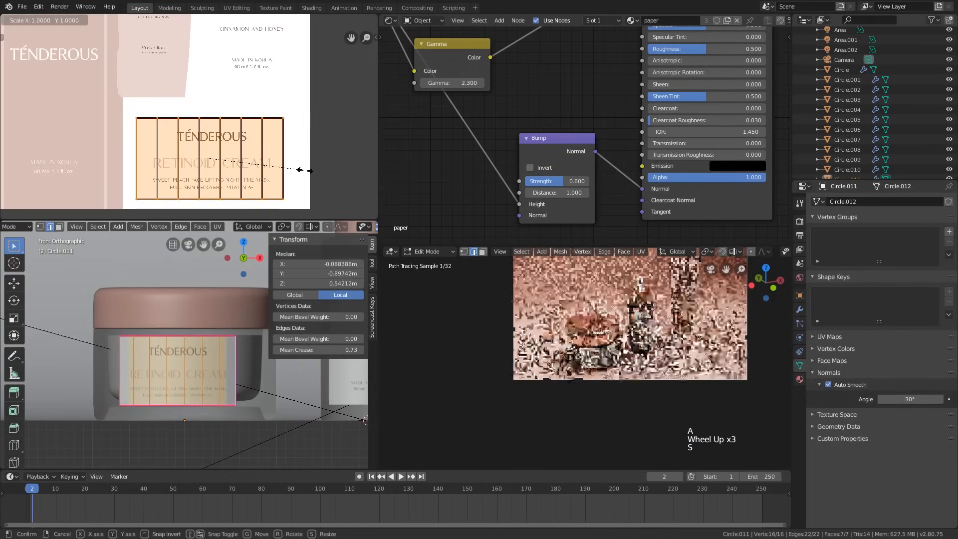
key("s")
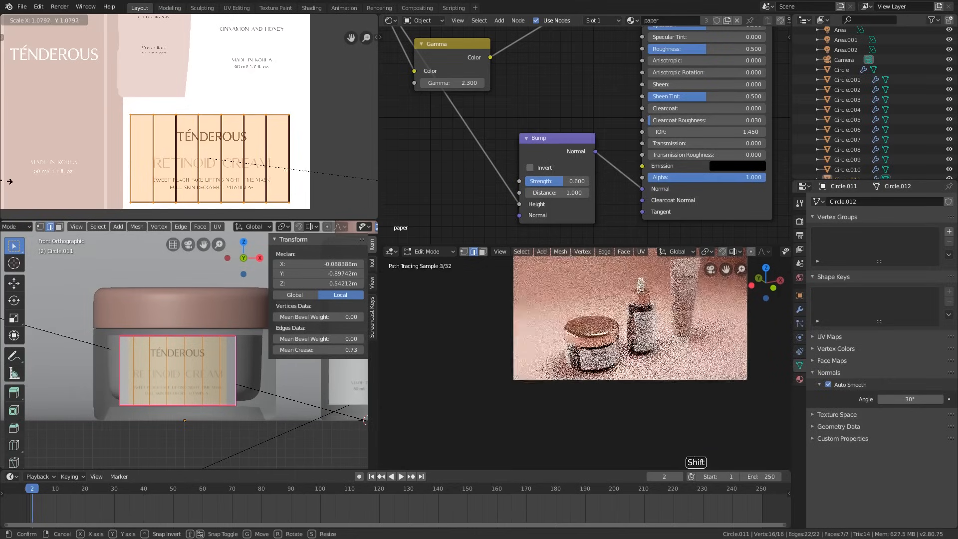
left_click(10, 180)
key("Tab")
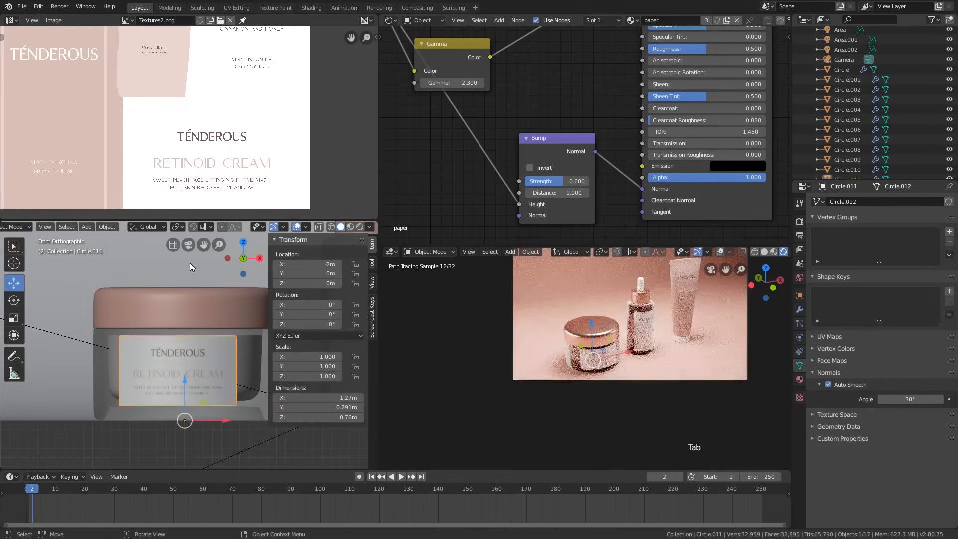
- Examine the finished jar label up close in the rendered view and around the products, with everything deselected
scroll(668, 321, "up", 5)
middle_click_drag(667, 321, 642, 346, "shift")
scroll(607, 336, "up", 1)
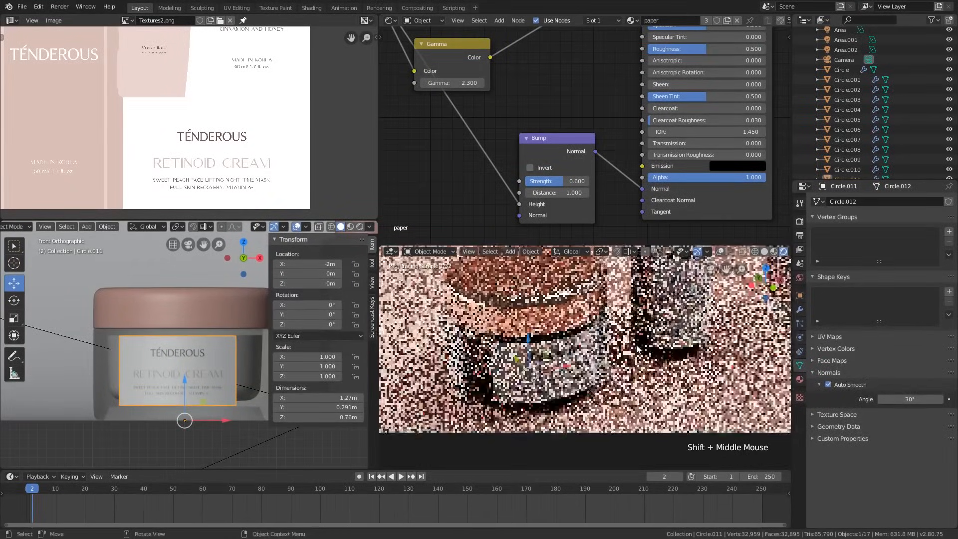
scroll(643, 346, "down", 3)
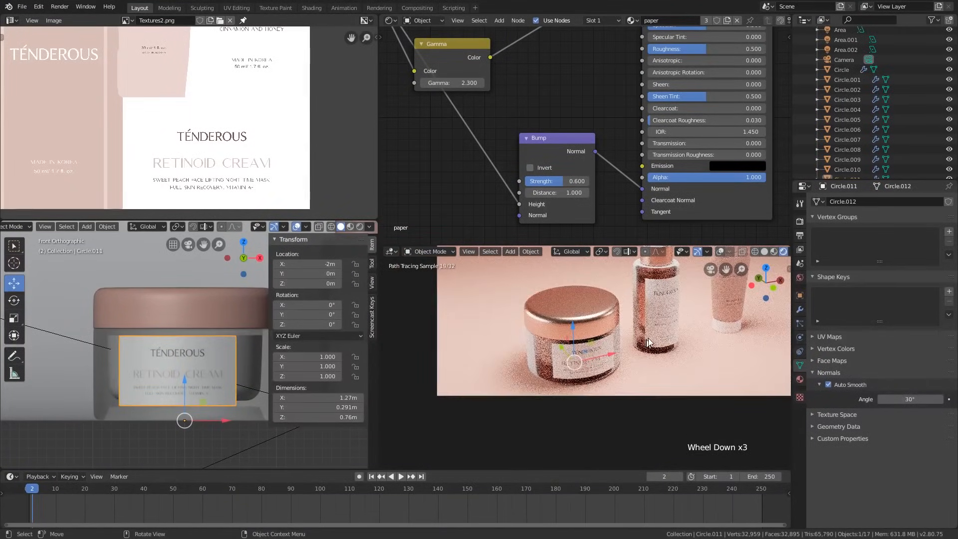
middle_click_drag(220, 348, 140, 350)
scroll(606, 315, "down", 4)
middle_click_drag(605, 314, 612, 319, "shift")
key("alt+a")
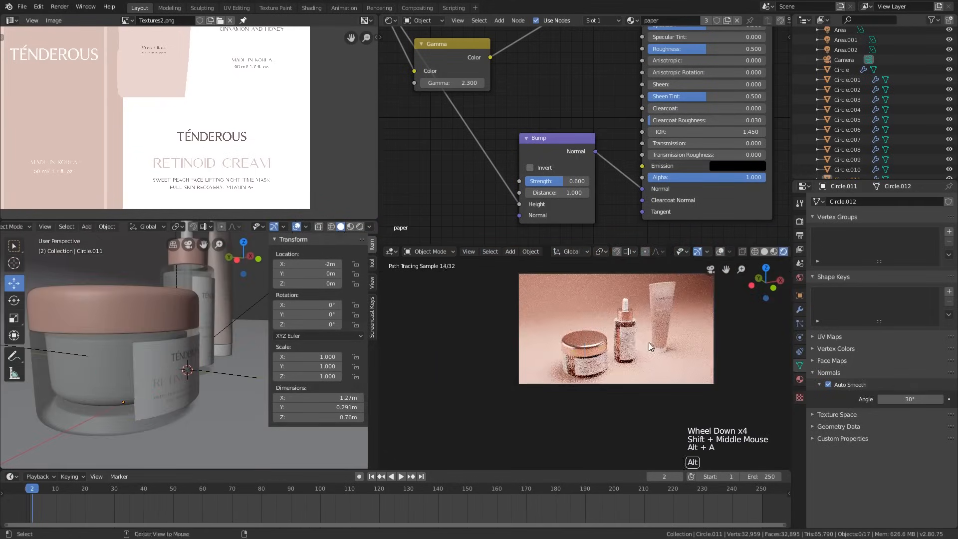
scroll(181, 339, "down", 4)
mouse_move(182, 340)
middle_mouse_down()
mouse_move(166, 343)
mouse_move(173, 354)
middle_mouse_up()
scroll(166, 344, "up", 2)
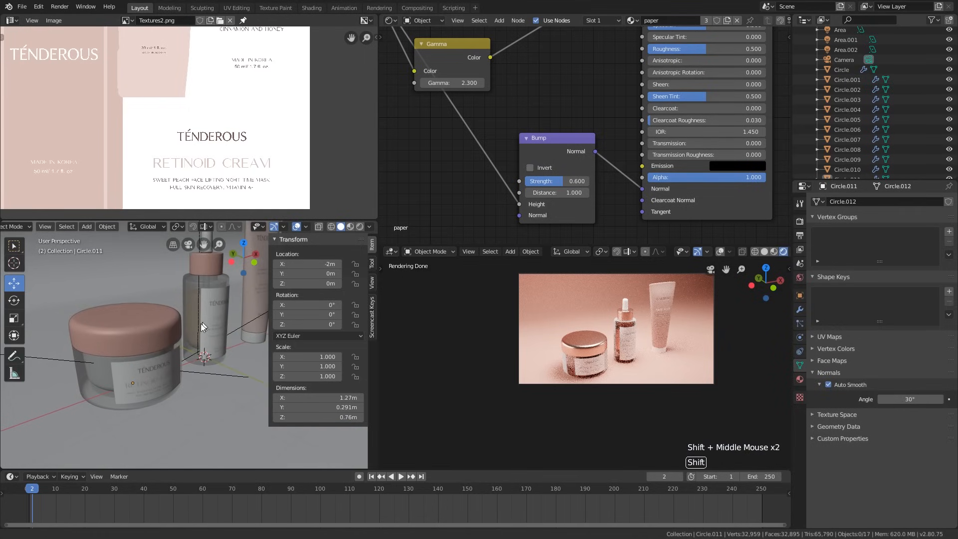
middle_click_drag(200, 323, 290, 337, "shift")
scroll(640, 326, "up", 1)
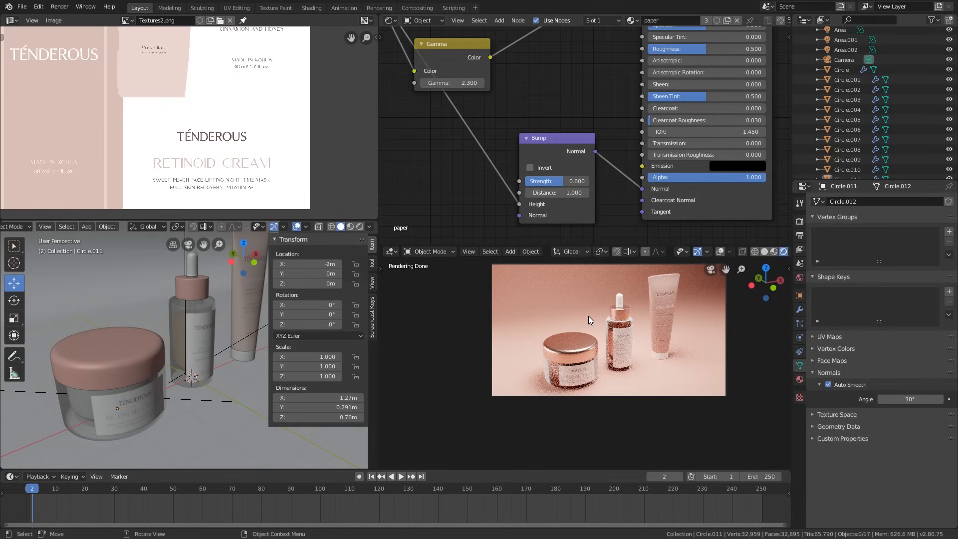
scroll(220, 339, "down", 4)
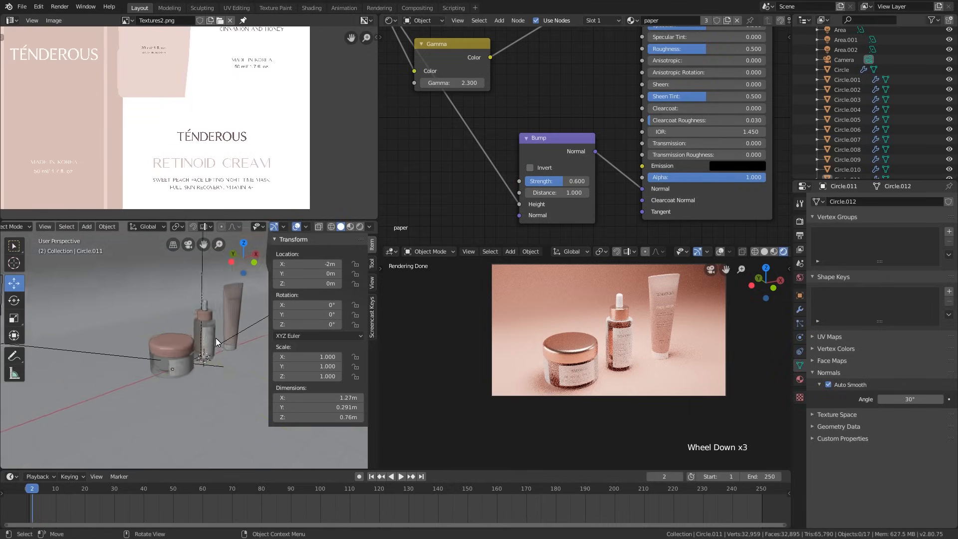
- Add a 2 m cube at the dropper bottle's position as the base for a product box
middle_click_drag(219, 339, 220, 342, "shift")
scroll(220, 342, "up", 2)
left_click(179, 339)
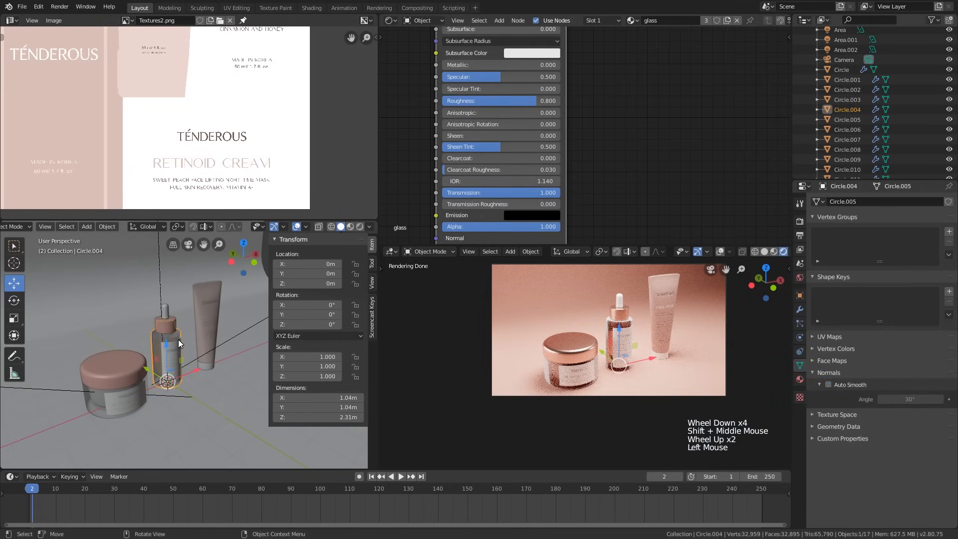
key("shift+a")
mouse_move(180, 341)
left_click(228, 348)
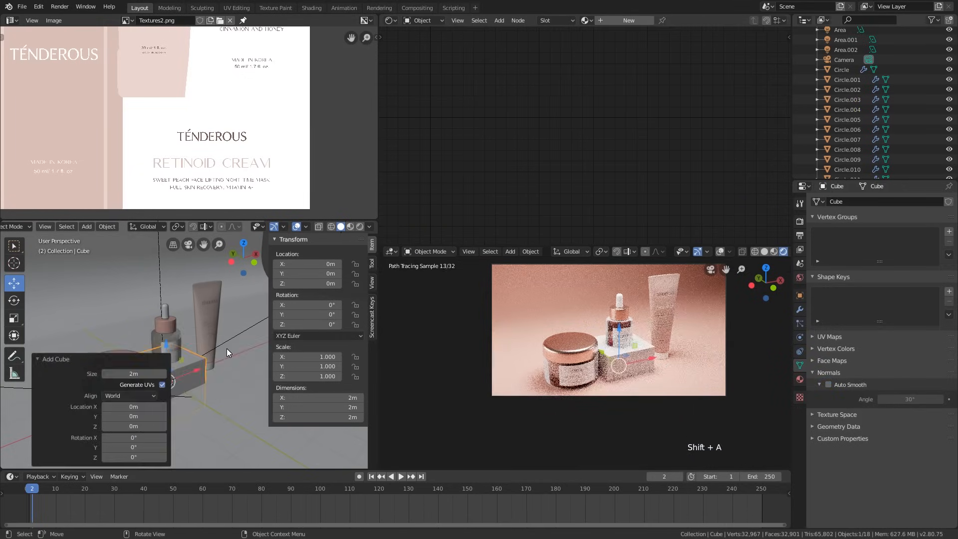
- Turn on X-ray in the front view and raise the cube to Z 1 m so it rests on the floor
key("KP_Decimal")
key("KP_1")
key("alt+z")
scroll(233, 354, "down", 4)
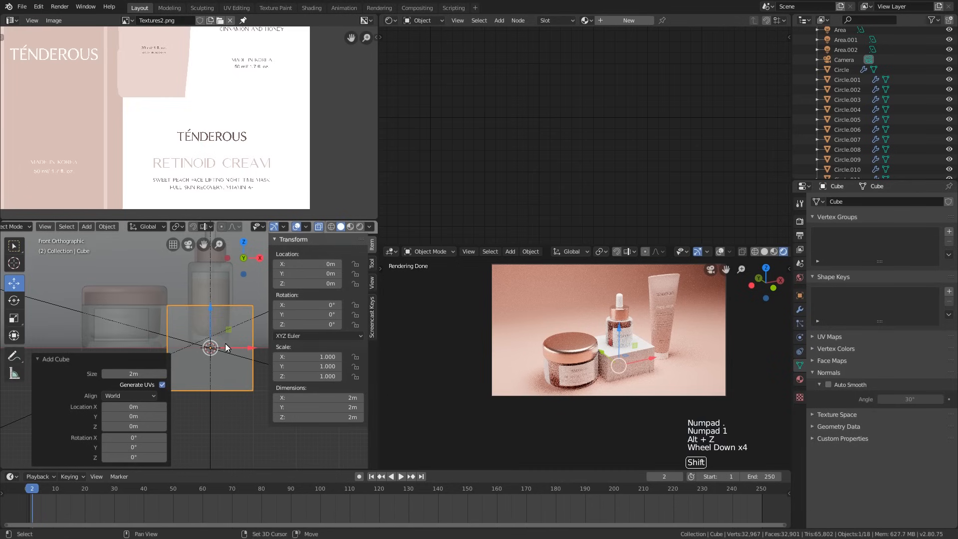
middle_click_drag(199, 303, 194, 319, "shift")
left_click_drag(206, 320, 207, 281, "ctrl")
- Scale the cube's mesh in X and Y only to about 0.724 to narrow it around the dropper bottle
key("Tab")
middle_click_drag(264, 308, 248, 313, "shift")
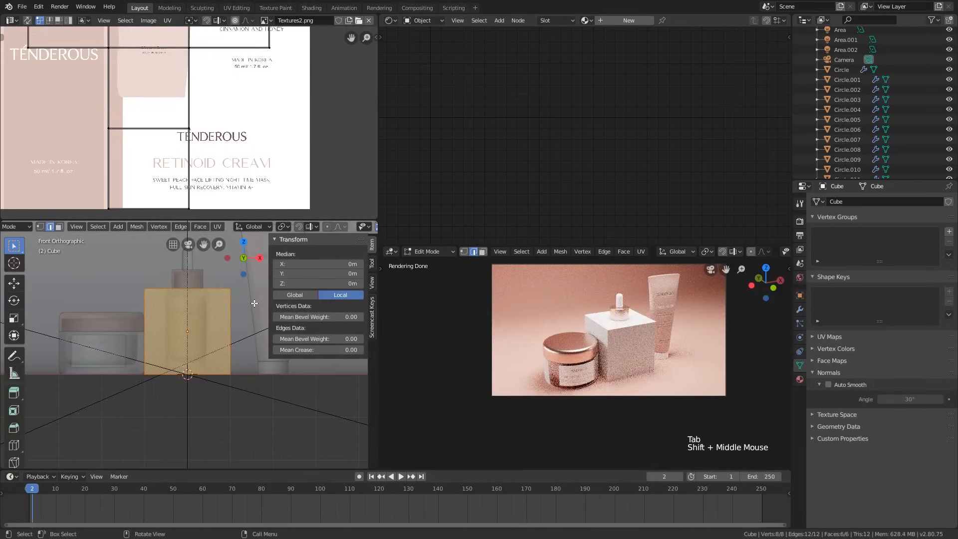
scroll(254, 303, "up", 1)
key("s")
key("shift+z")
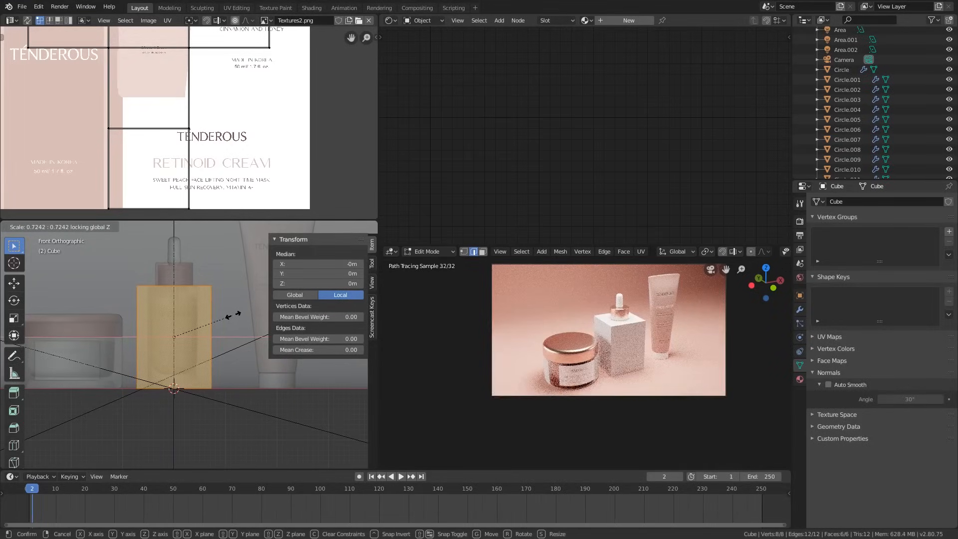
left_click(233, 316)
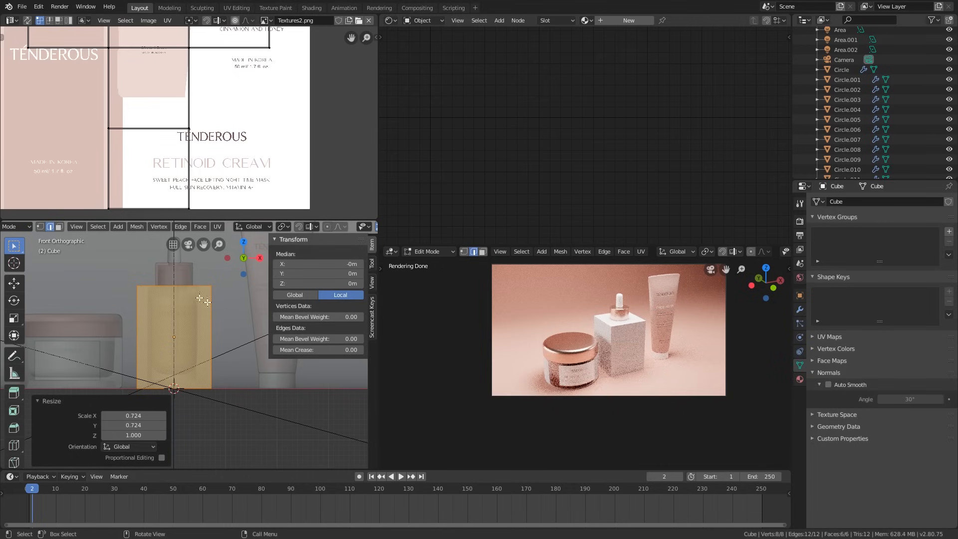
- Move the cube's top face up along Z by about 1.37 m, above the dropper's tip
left_click(182, 287)
key("3")
left_click(181, 290)
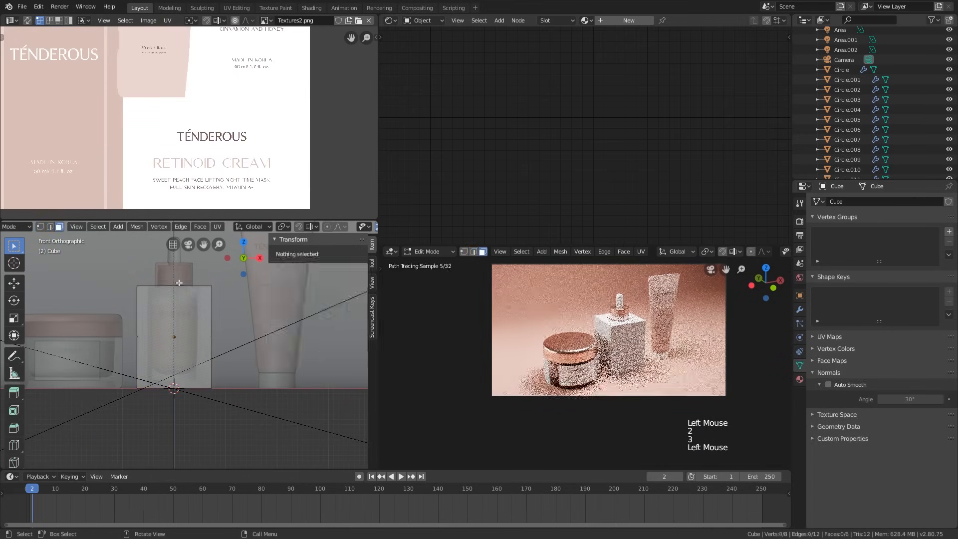
middle_click_drag(181, 289, 182, 323, "shift")
key("g")
key("z")
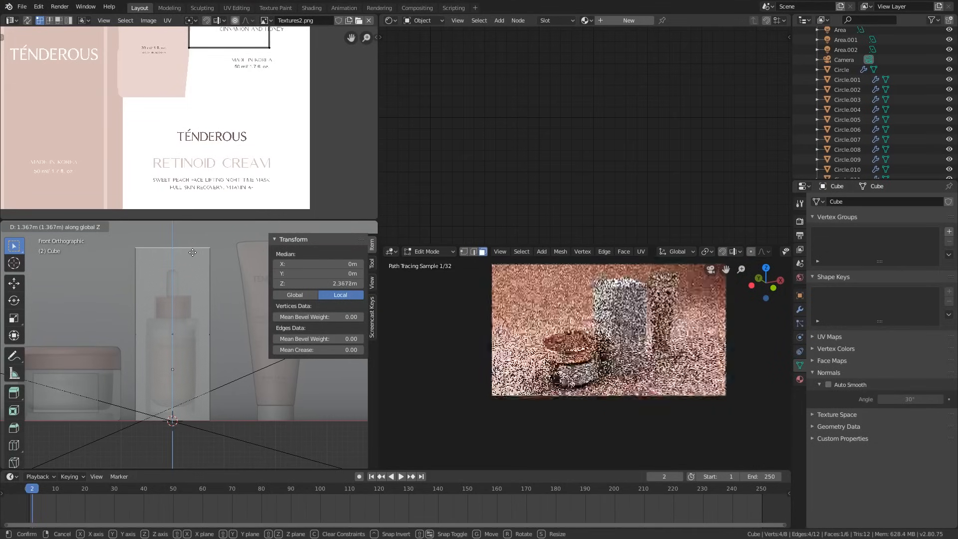
left_click(193, 253)
- Return to Object Mode and turn off X-ray to show the tall box as solid
middle_click_drag(169, 280, 210, 322, "shift")
scroll(174, 295, "down", 1)
scroll(199, 320, "up", 1)
key("Tab")
scroll(209, 334, "down", 2)
key("alt+z")
scroll(159, 317, "up", 3)
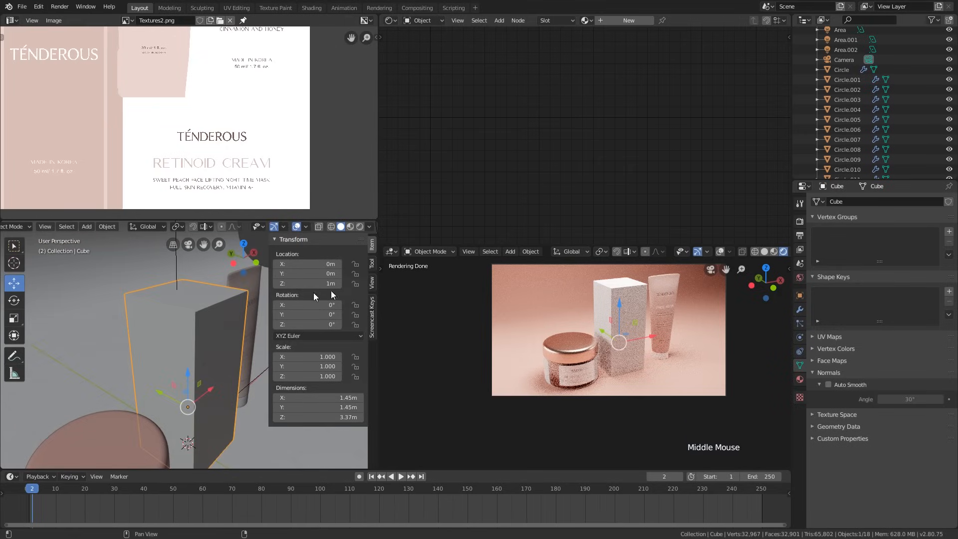
scroll(200, 311, "up", 4)
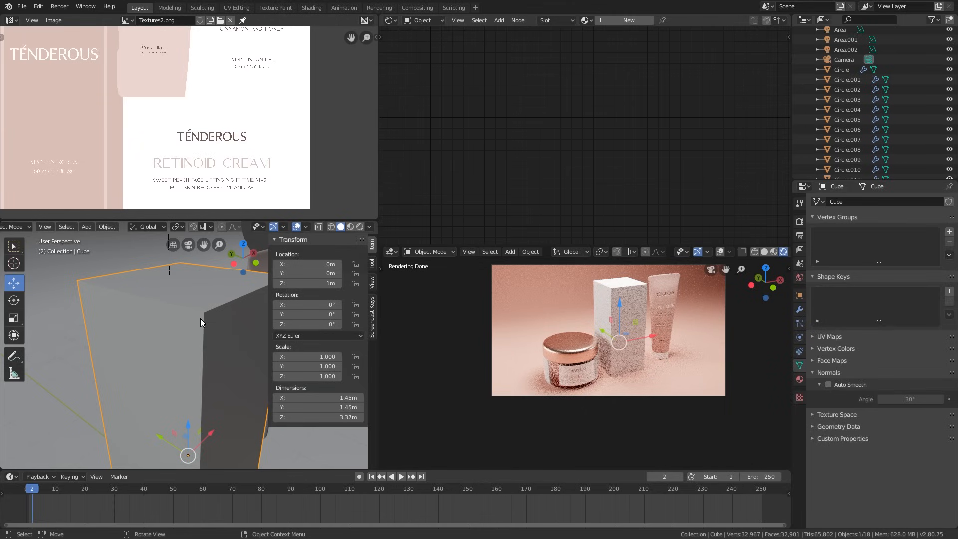
- Bevel all edges of the box mesh with a width of about 0.0205 m and 3 segments
key("Tab")
scroll(202, 324, "down", 1)
key("a")
scroll(210, 320, "down", 1)
mouse_move(202, 325)
middle_mouse_down("shift")
mouse_move(210, 320)
mouse_move(205, 330)
middle_mouse_up("shift")
scroll(210, 320, "down", 3)
scroll(205, 329, "up", 3)
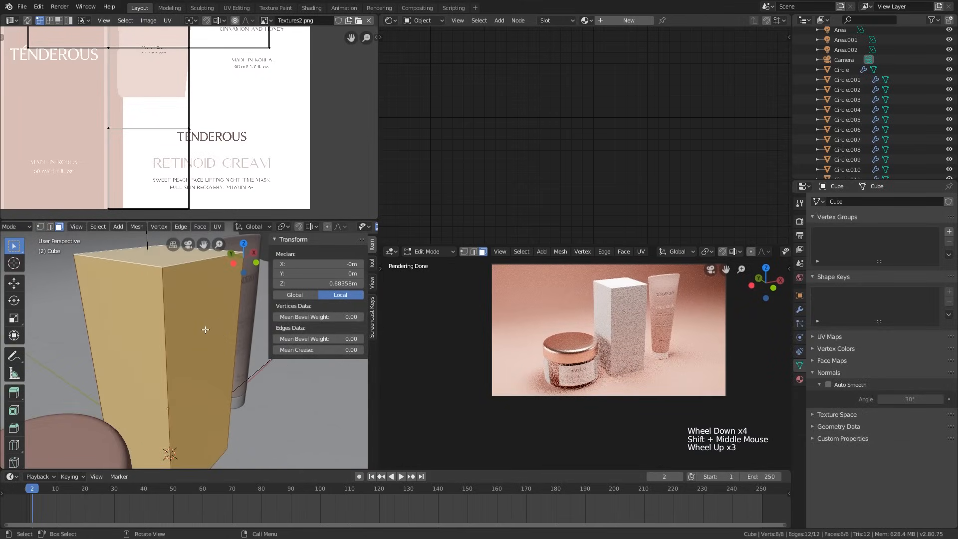
scroll(205, 330, "down", 2)
scroll(205, 330, "up", 4)
middle_click_drag(205, 329, 186, 319, "shift")
scroll(179, 316, "up", 1)
key("ctrl+b")
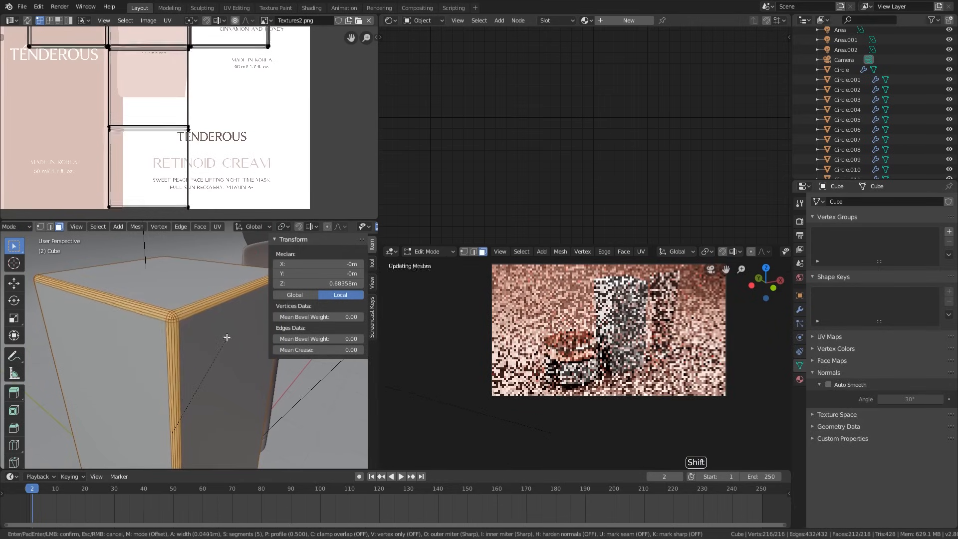
scroll(225, 344, "down", 1)
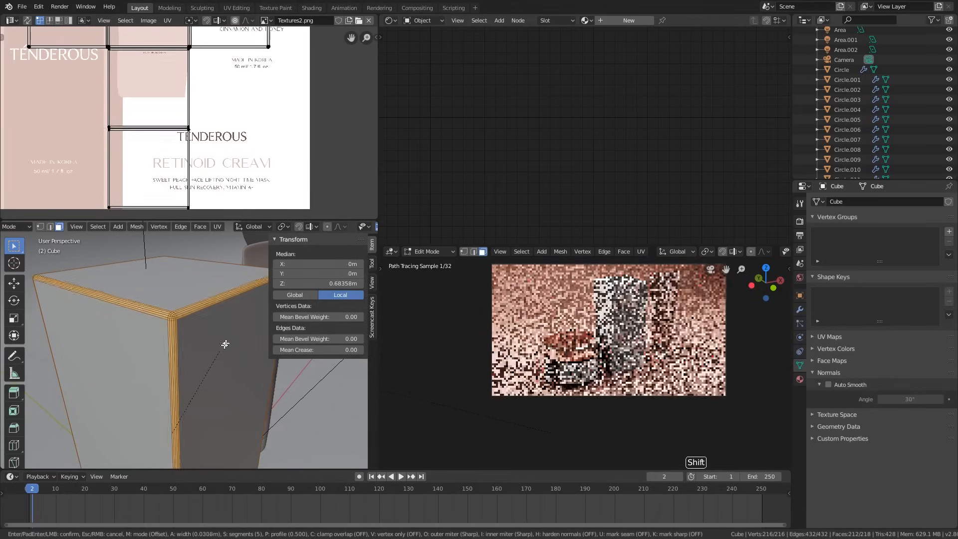
scroll(222, 344, "down", 1)
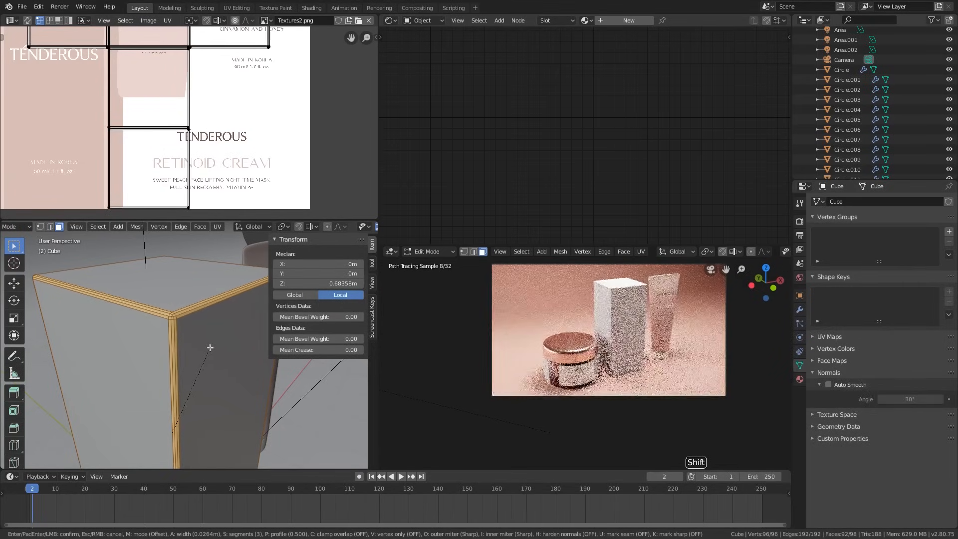
left_click(203, 349)
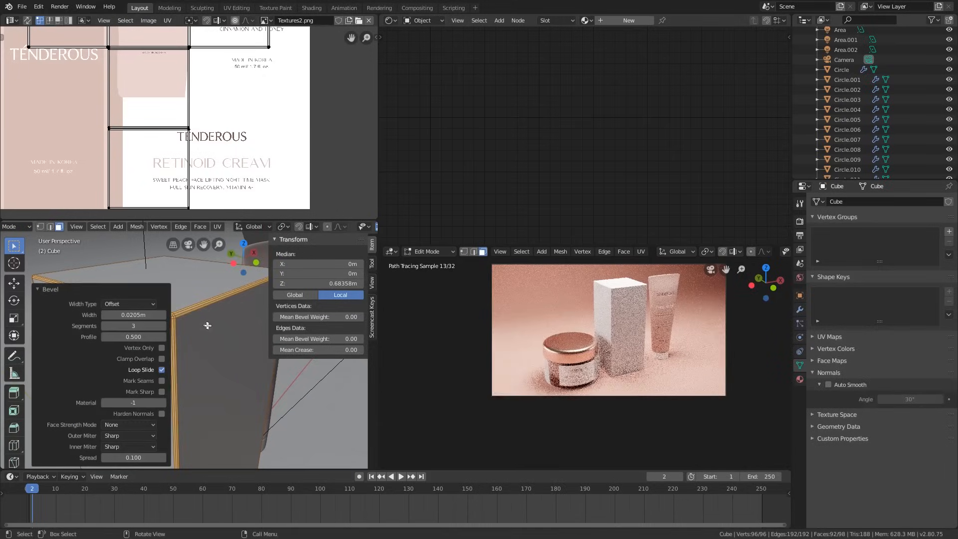
- Select the middle bevel strip along one top edge of the box and maximize the 3D viewport
middle_click_drag(203, 349, 257, 326, "shift")
scroll(244, 322, "up", 6)
scroll(225, 315, "down", 2)
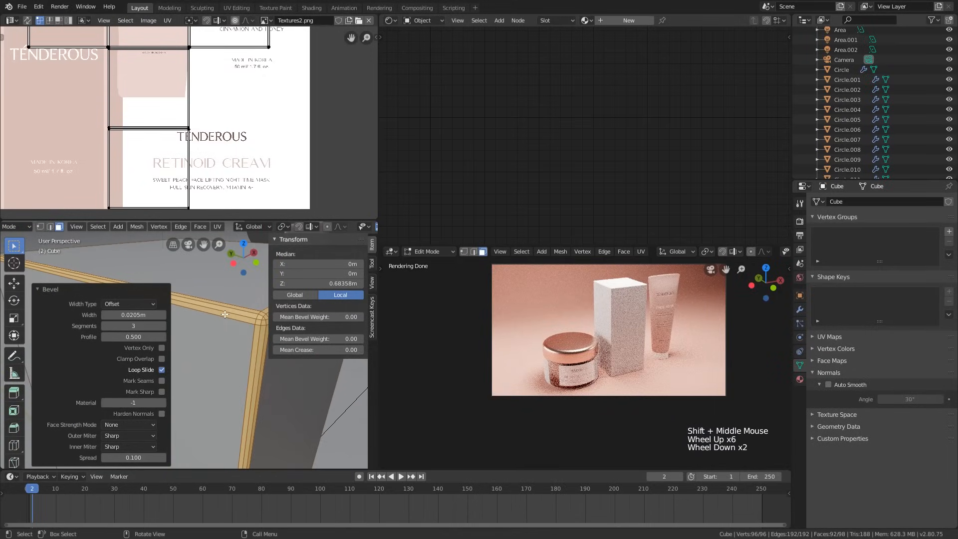
left_click(229, 313)
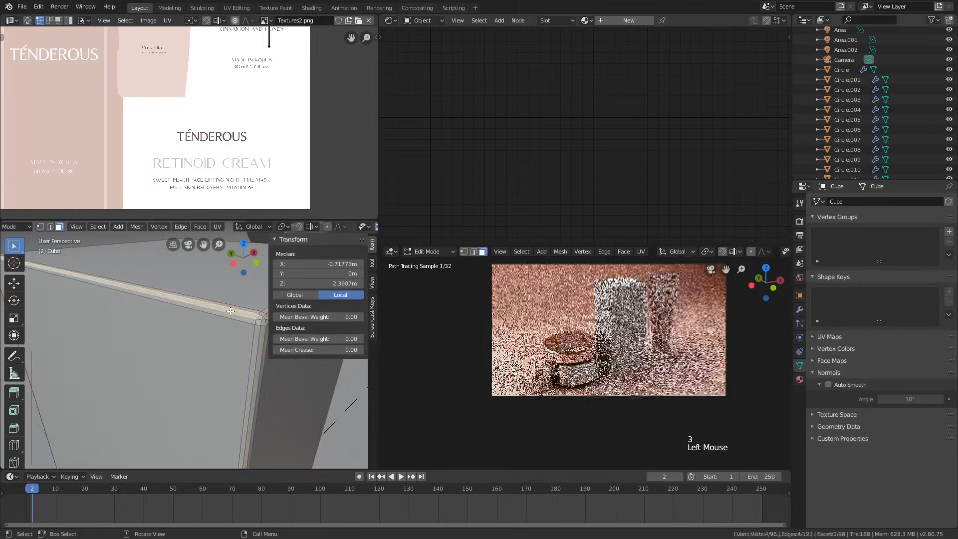
scroll(199, 312, "down", 4)
middle_click_drag(195, 313, 178, 360)
scroll(235, 319, "down", 1)
scroll(226, 341, "up", 7)
scroll(197, 346, "down", 2)
scroll(178, 360, "down", 3)
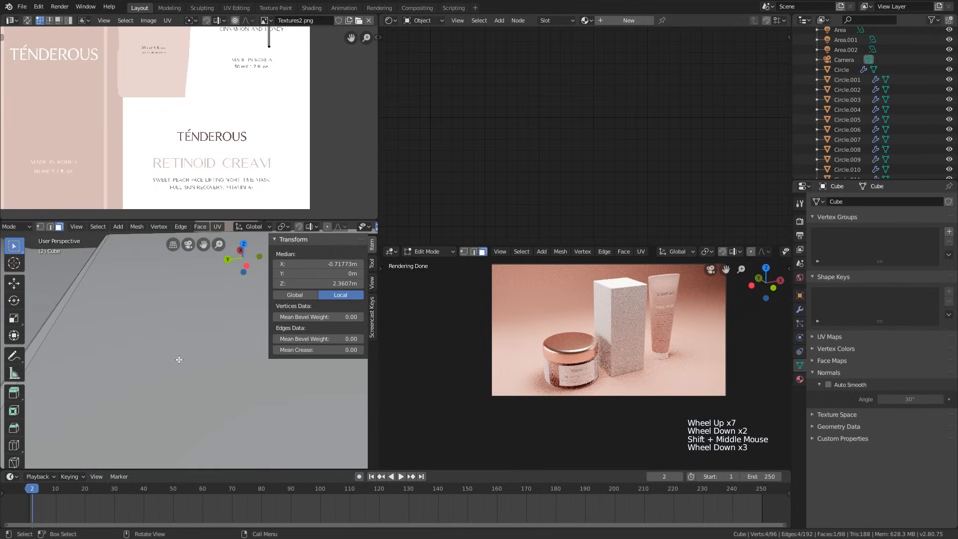
key("KP_Decimal")
key("ctrl+space")
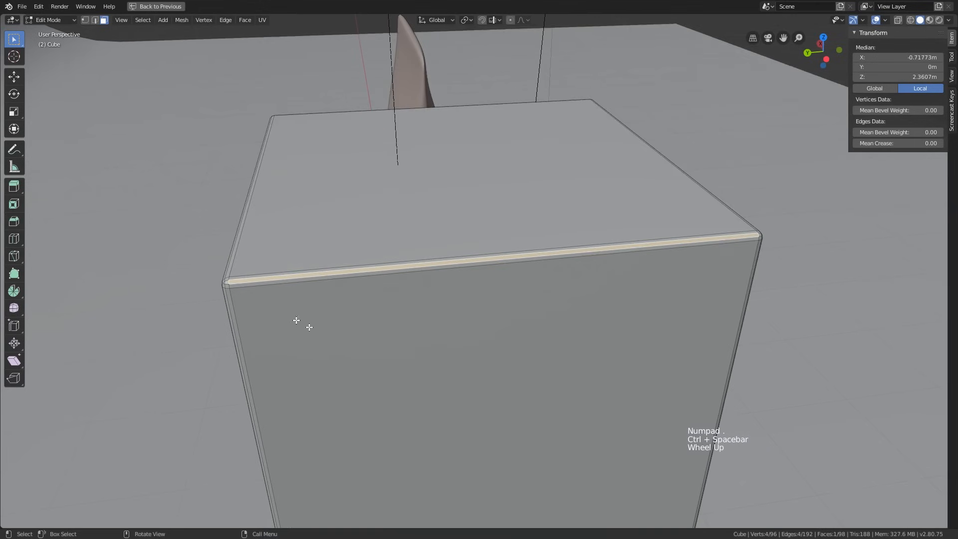
- Add the middle bevel faces of the nearby top corner and the adjoining edge's middle strip to the selection
scroll(295, 336, "up", 1)
middle_click_drag(295, 336, 284, 360, "shift")
middle_click_drag(285, 360, 274, 393)
scroll(273, 393, "up", 2)
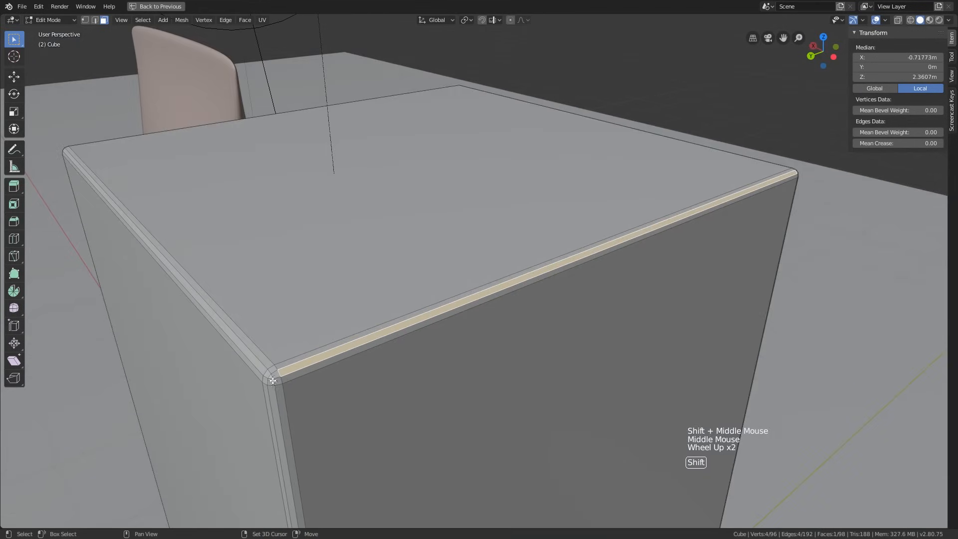
left_click(277, 376, "shift")
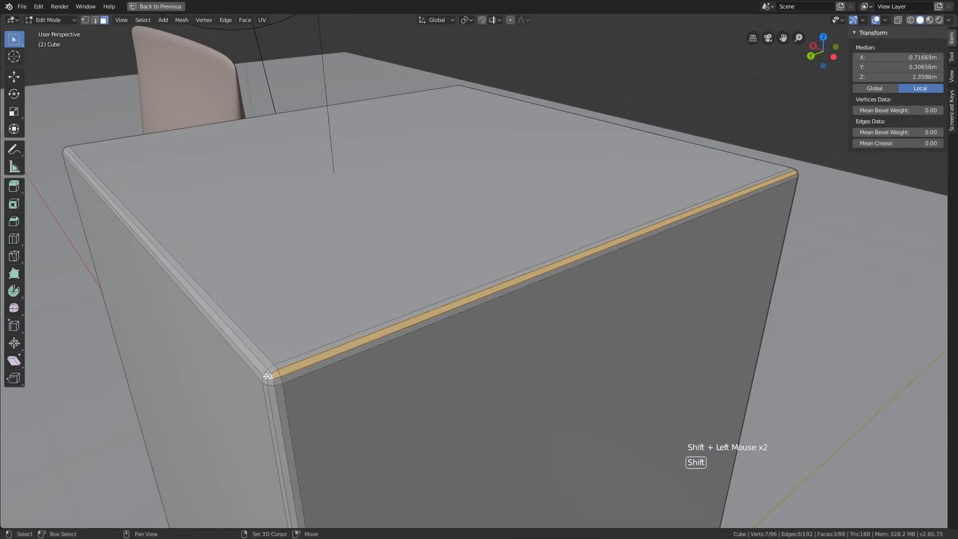
scroll(261, 370, "down", 2)
middle_click_drag(260, 369, 306, 359)
scroll(280, 394, "down", 3)
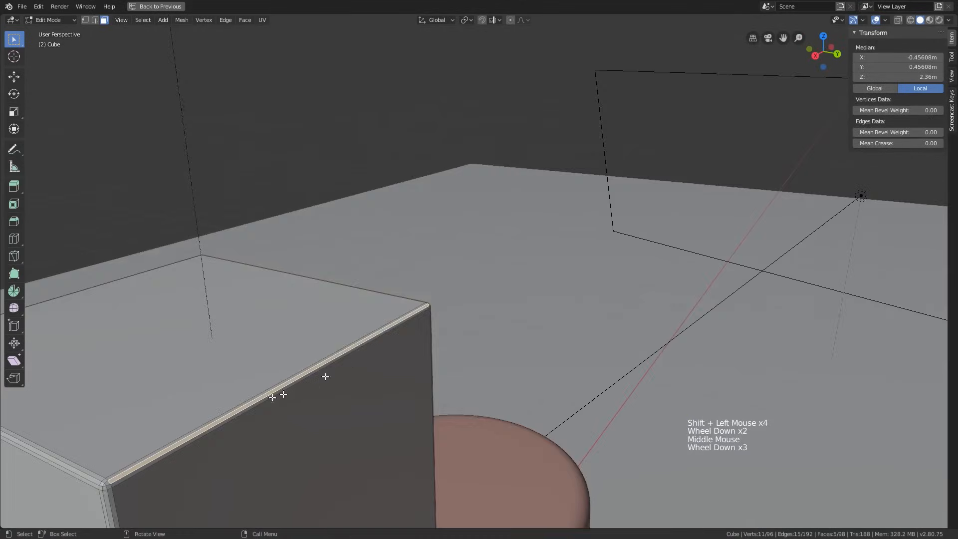
- Continue the face selection around the second top corner onto the middle strip of the third top edge
middle_click_drag(280, 394, 327, 368, "shift")
scroll(327, 368, "up", 3)
scroll(212, 421, "up", 2)
left_click(208, 421, "shift")
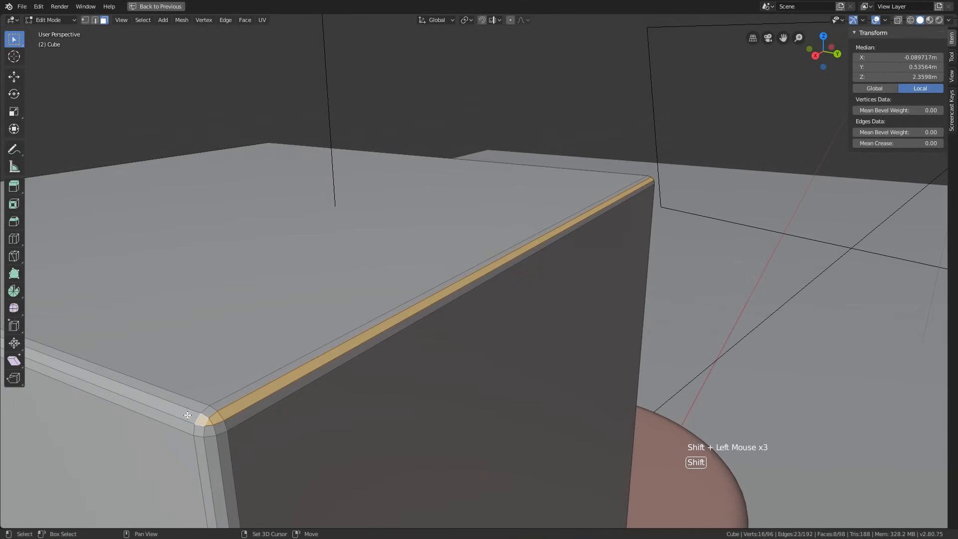
left_click(187, 415, "shift")
- Add the middle bevel faces at both end corners to complete the selected strip along three top edges of the box
scroll(188, 415, "down", 6)
middle_click_drag(188, 415, 658, 416)
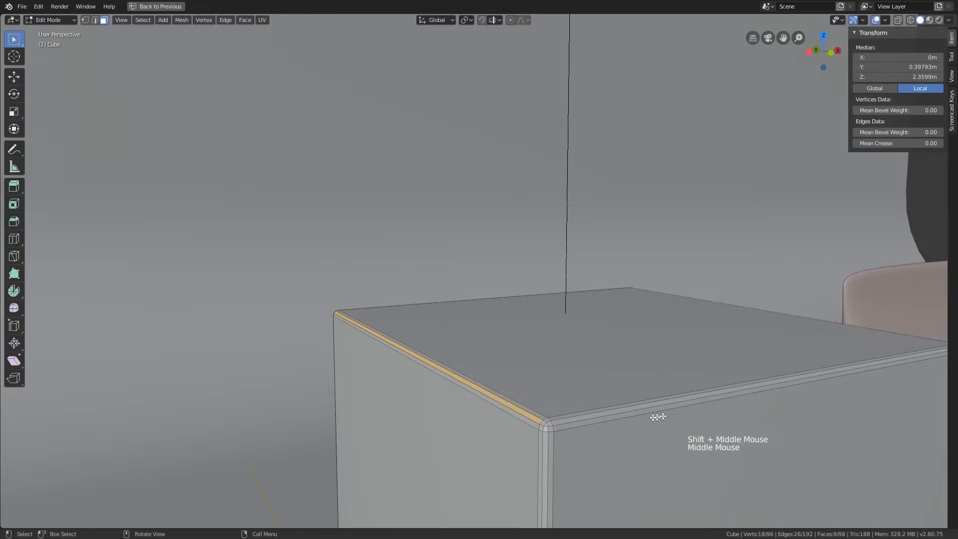
scroll(533, 425, "up", 3)
scroll(547, 420, "down", 2)
middle_click_drag(547, 421, 589, 368)
scroll(281, 435, "up", 1, "shift")
scroll(190, 375, "up", 1)
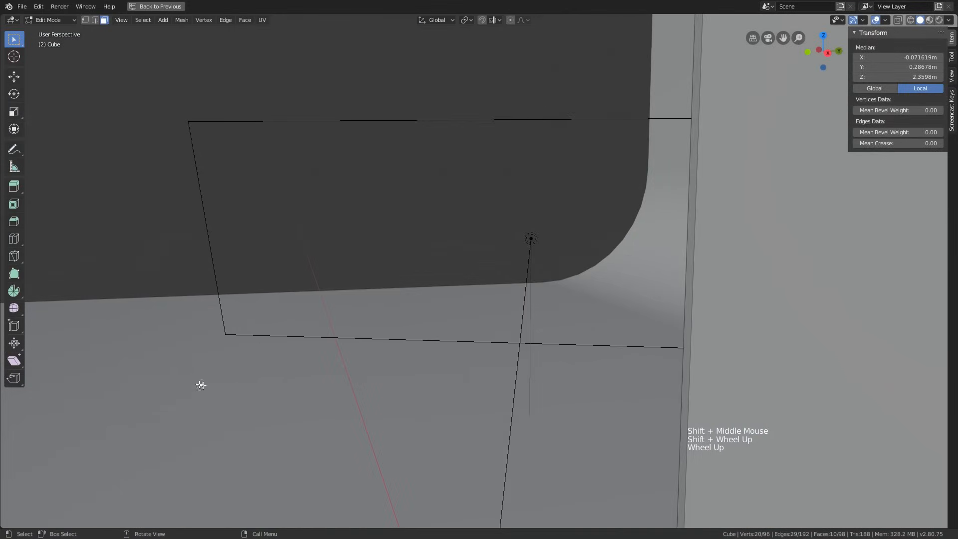
scroll(225, 387, "down", 1)
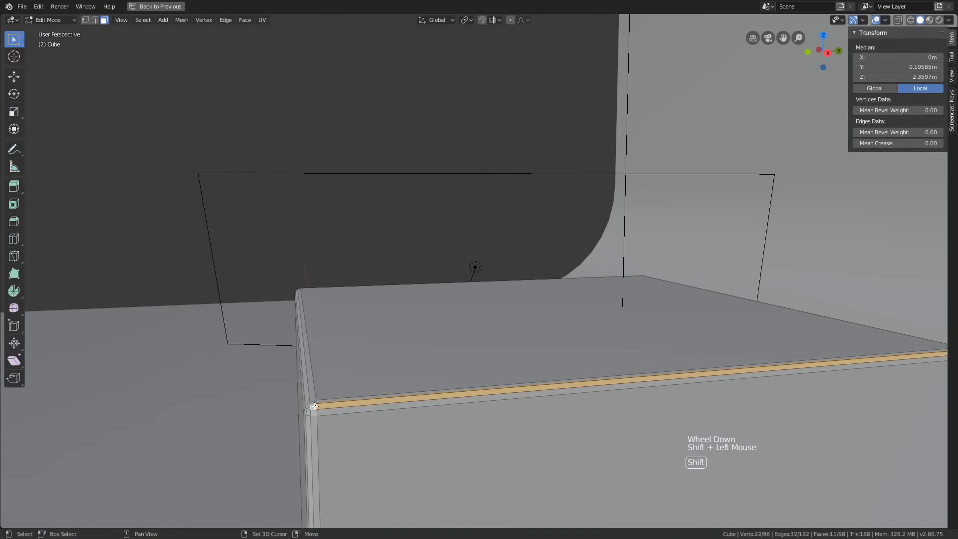
middle_click_drag(315, 407, 343, 309, "shift")
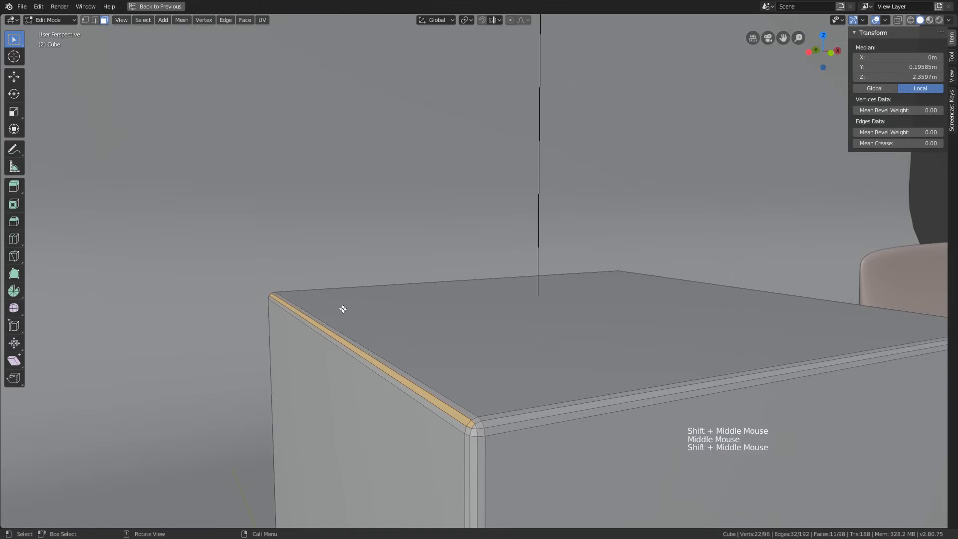
- Scale the selected bevel strip to 0.986 along X and lower it by about 0.0102 m along Z
key("s")
key("s")
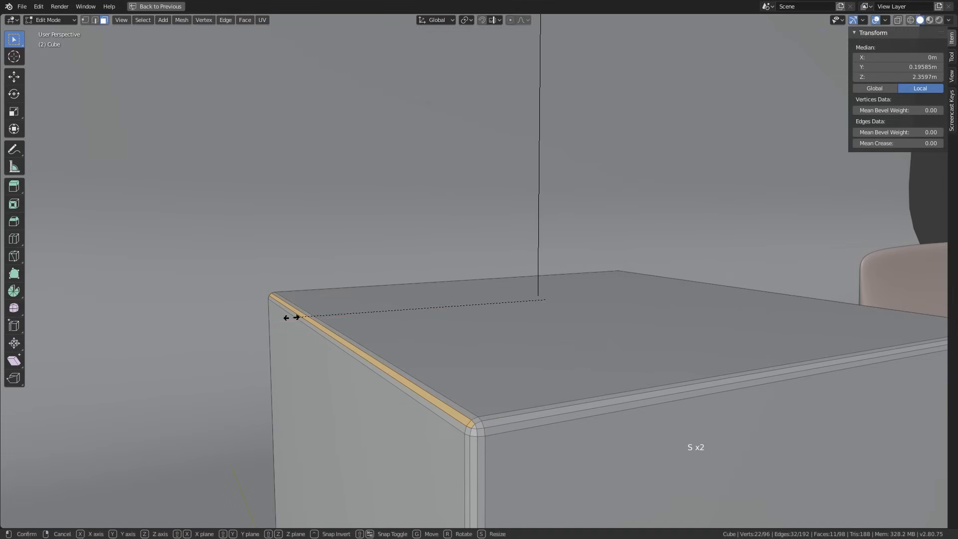
key("x")
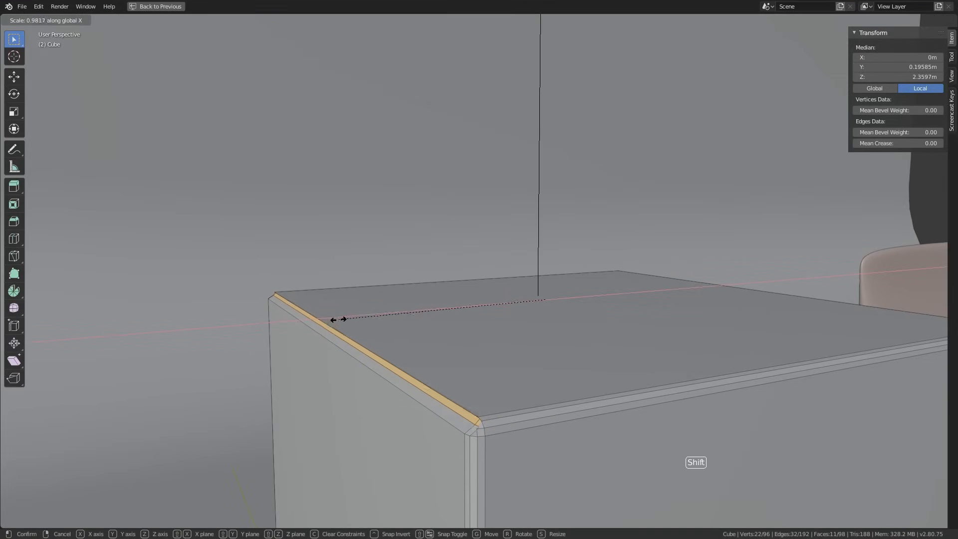
left_click(327, 322)
key("g")
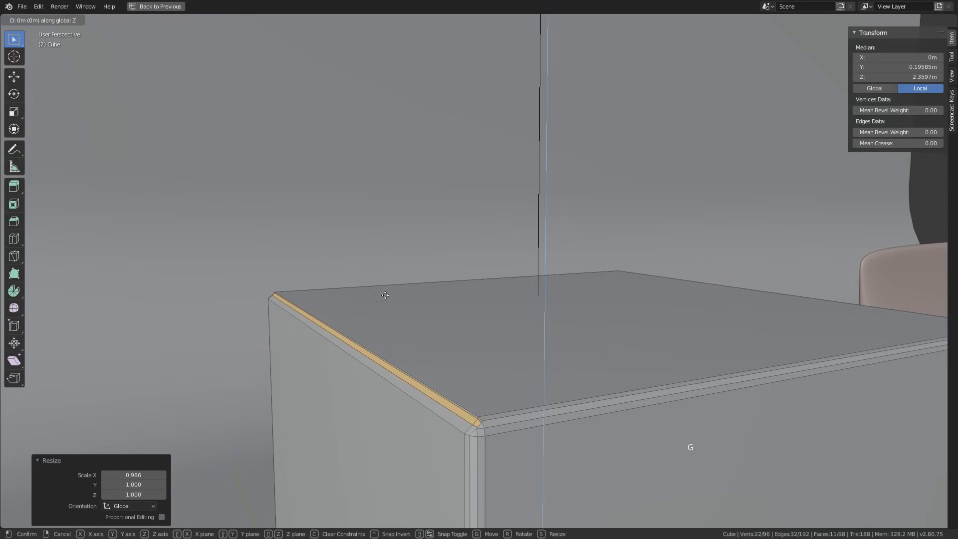
key("z")
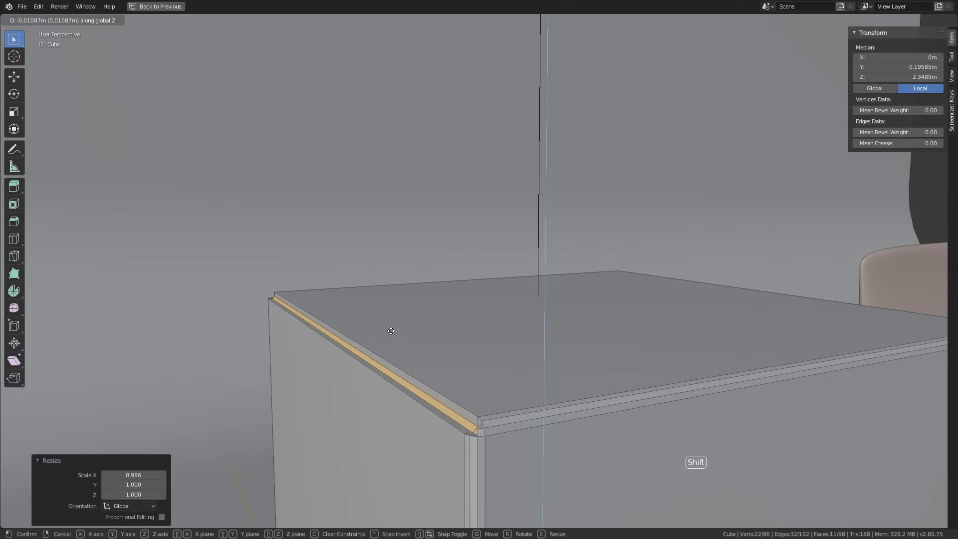
left_click(411, 347)
- Examine the indented bevel strip around the top corners of the box
middle_click_drag(411, 347, 488, 350, "shift")
scroll(488, 349, "up", 4)
scroll(490, 360, "down", 2)
scroll(491, 372, "up", 5)
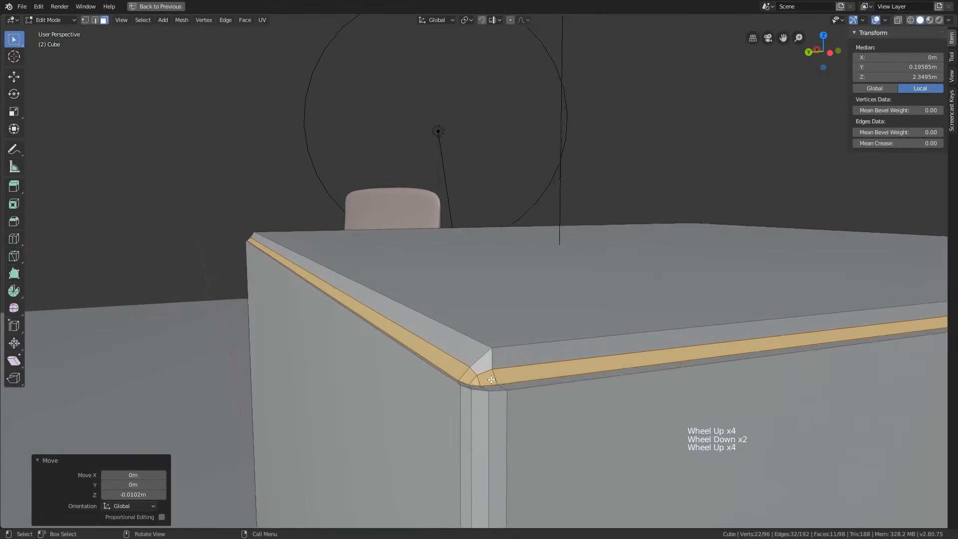
scroll(492, 379, "down", 2)
scroll(492, 380, "up", 3)
middle_click_drag(495, 374, 370, 360)
scroll(464, 364, "down", 3)
scroll(380, 359, "down", 2)
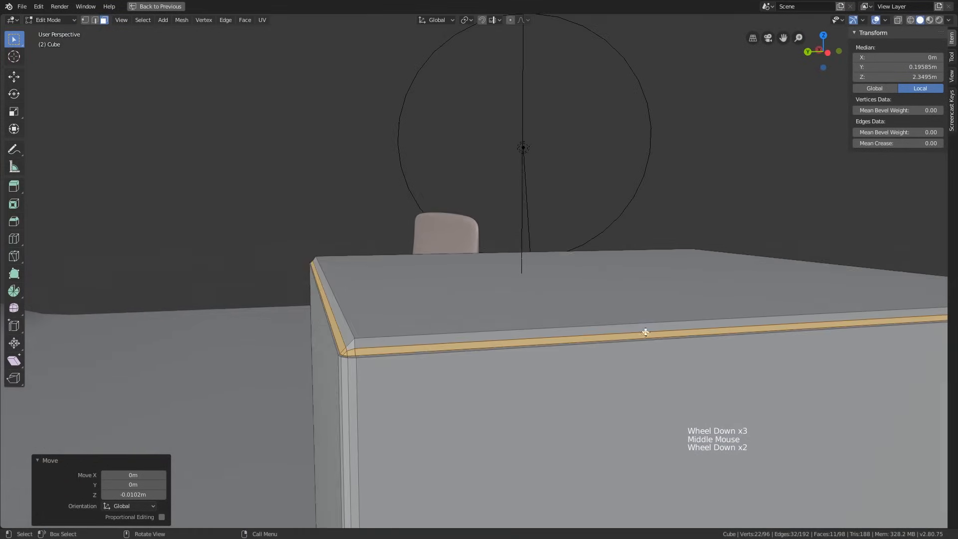
- Move the protruding vertex at the strip's end corner to about X -0.709, Y -0.722, Z 2.350 m
middle_click_drag(647, 332, 362, 251)
scroll(492, 367, "up", 1)
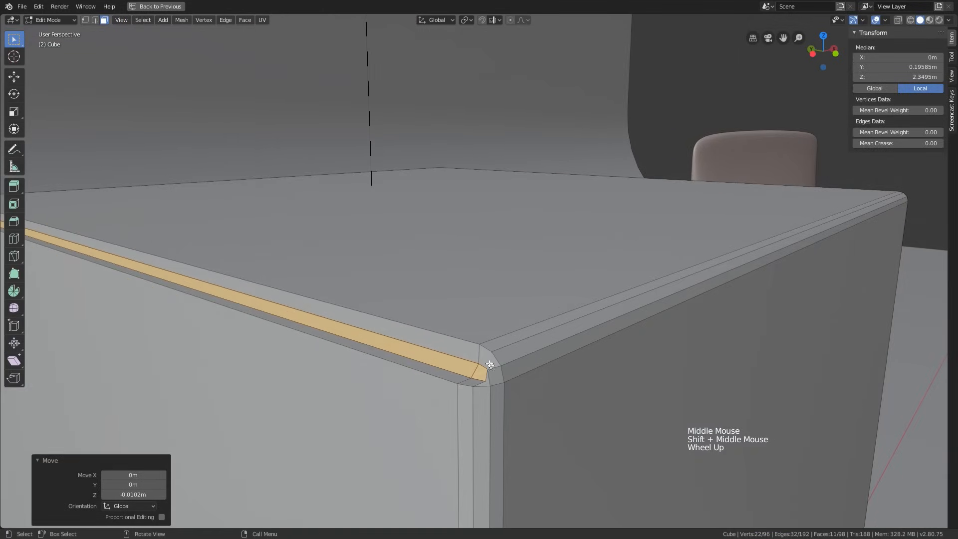
key("1")
left_click(491, 371)
mouse_move(492, 370)
middle_mouse_down()
mouse_move(546, 373)
mouse_move(494, 364)
middle_mouse_up()
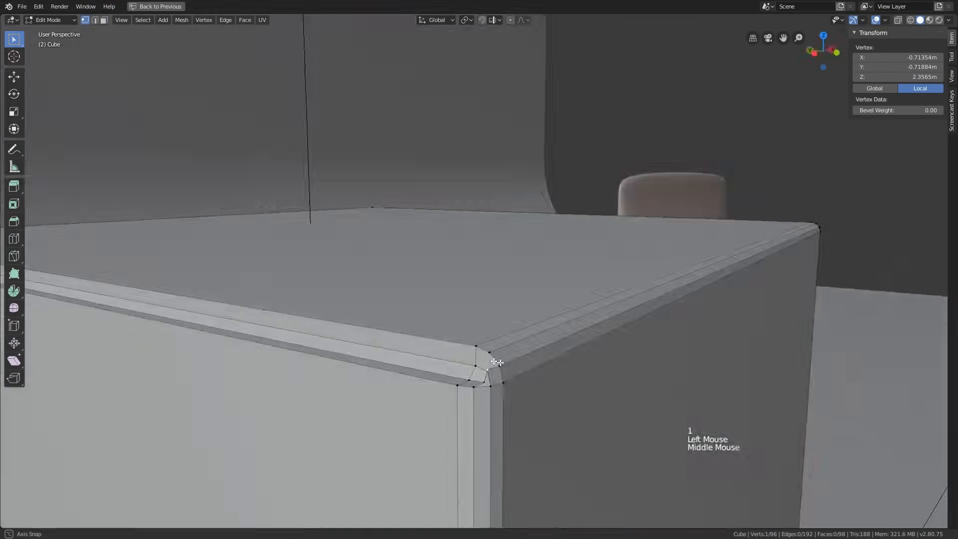
scroll(492, 365, "up", 2)
key("g")
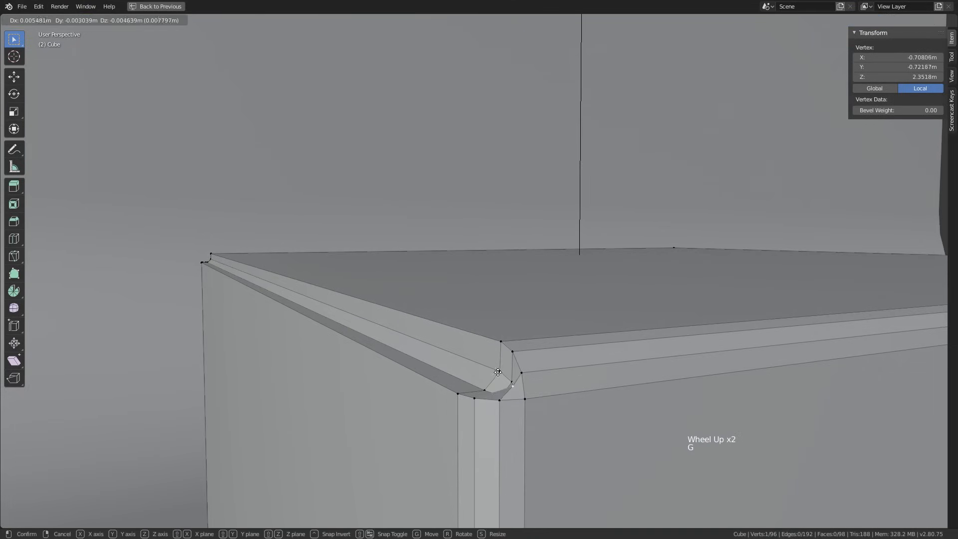
- Return to Object Mode, restore the full editor layout and examine the box's top edges in the rendered preview
key("Tab")
scroll(496, 376, "down", 11)
mouse_move(496, 379)
middle_mouse_down("shift")
mouse_move(476, 364)
mouse_move(498, 379)
middle_mouse_up("shift")
scroll(477, 364, "down", 1, "shift")
scroll(498, 381, "down", 1)
scroll(499, 378, "up", 1, "ctrl")
key("ctrl+space")
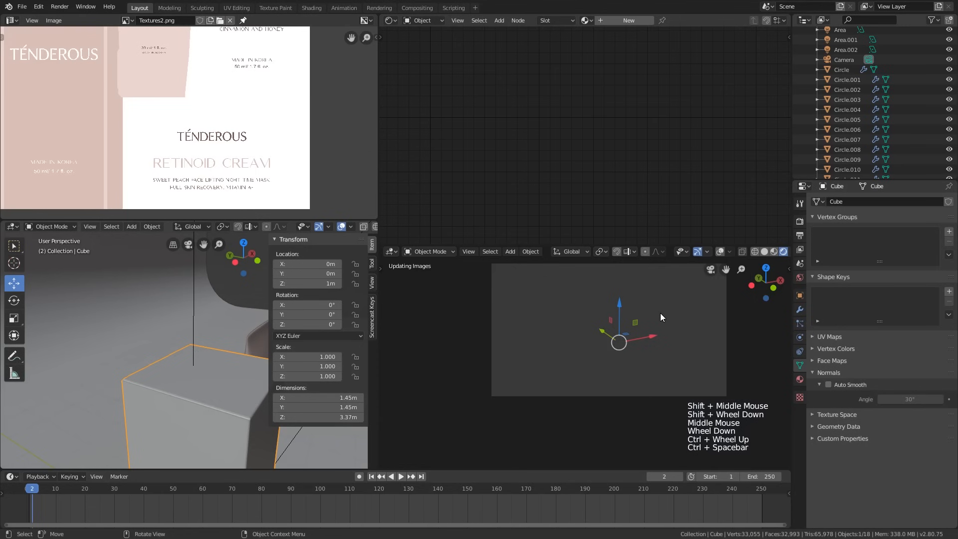
middle_click_drag(661, 313, 574, 315, "shift")
scroll(575, 315, "up", 6)
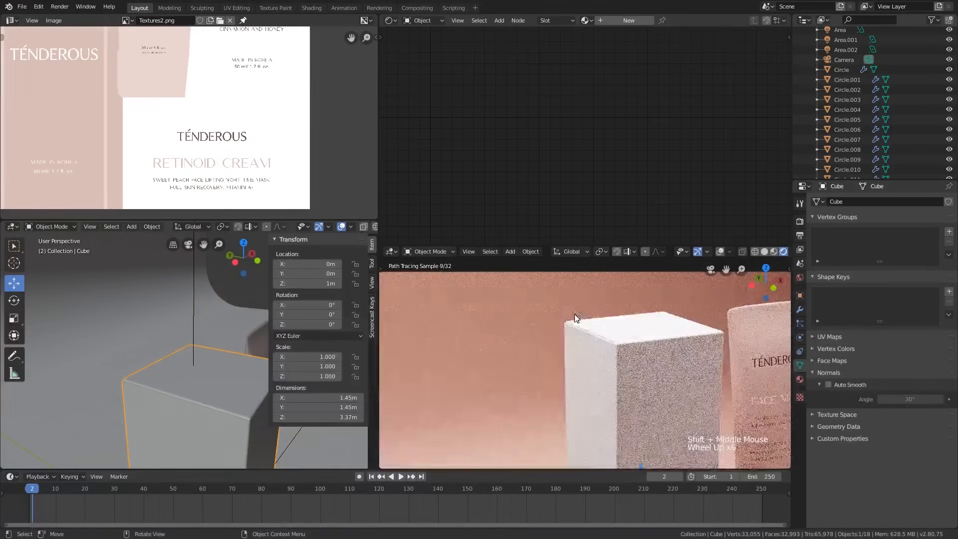
scroll(577, 318, "up", 4)
scroll(618, 348, "down", 1)
- Select the face of the indented strip along one top edge of the box in Edit Mode
key("Tab")
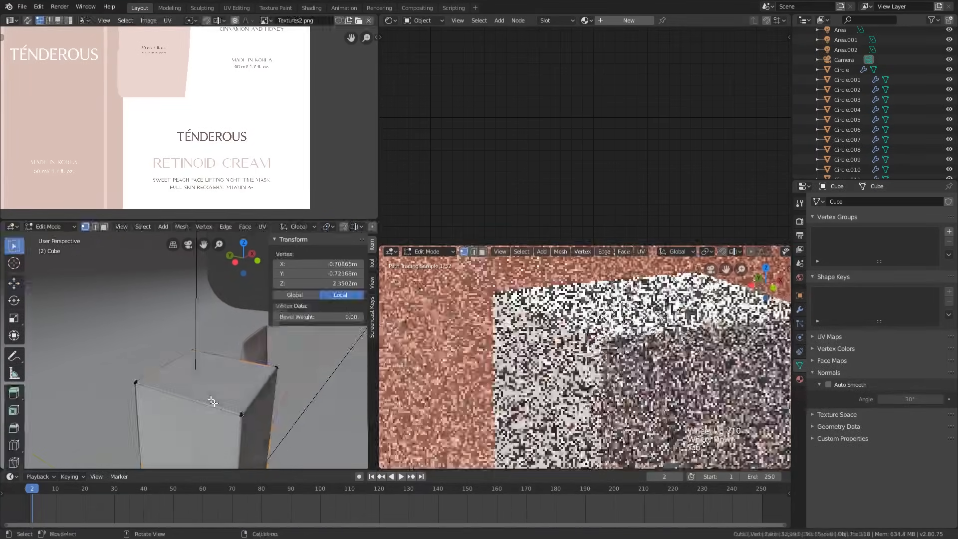
middle_click_drag(212, 401, 244, 384, "shift")
scroll(230, 384, "up", 7)
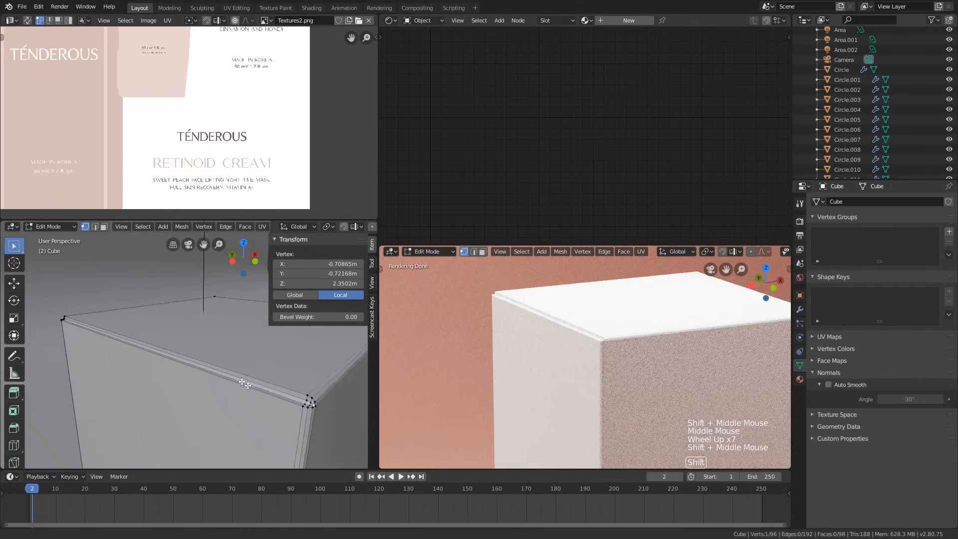
scroll(244, 385, "up", 2)
left_click(263, 383, "alt")
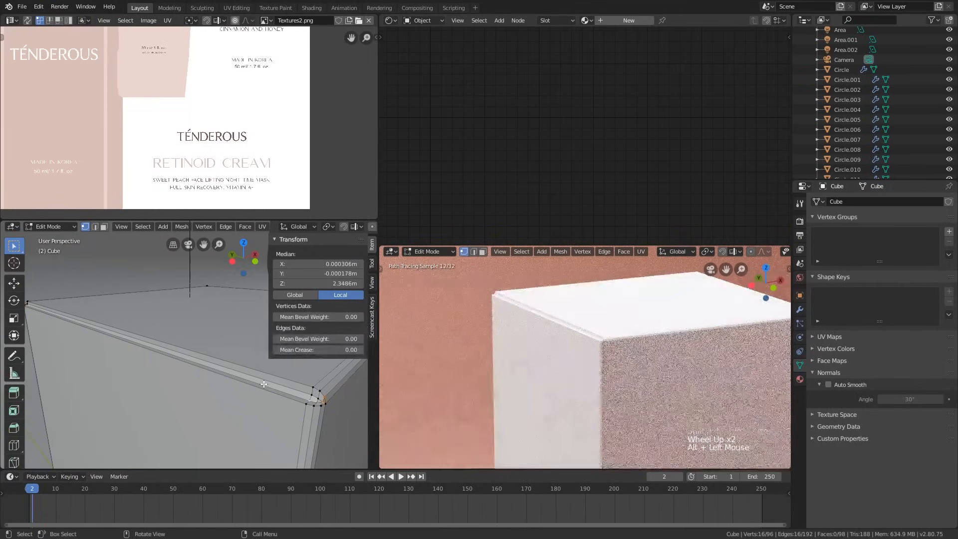
key("2")
key("3")
left_click(264, 384)
middle_click_drag(264, 384, 256, 385)
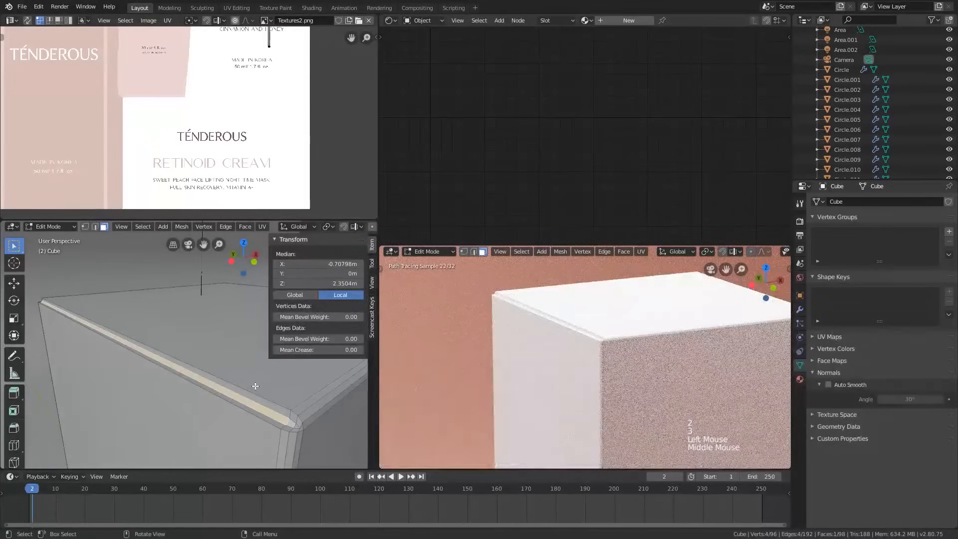
- Try extruding the strip face inward by about 0.0287 m and shifting it about 0.0103 m along X
key("e")
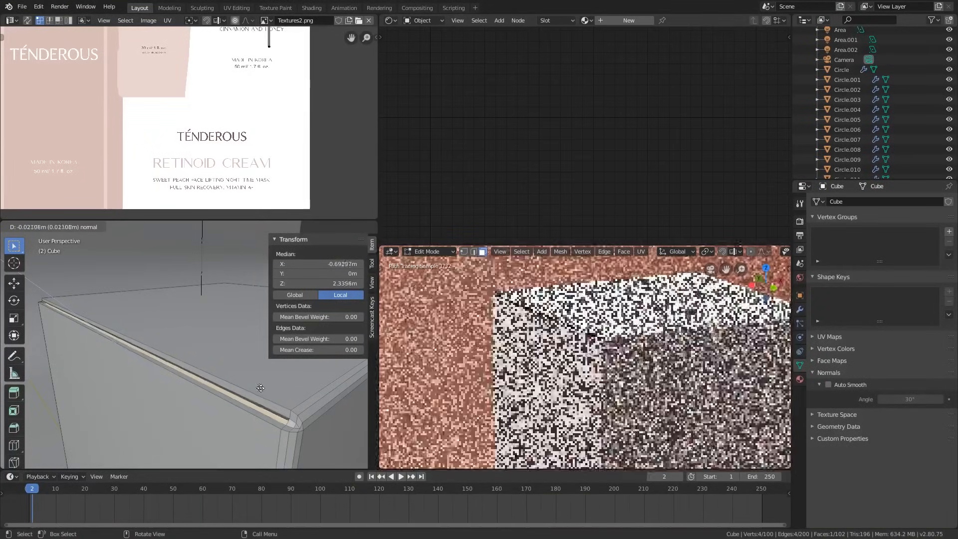
left_click(256, 389)
key("g")
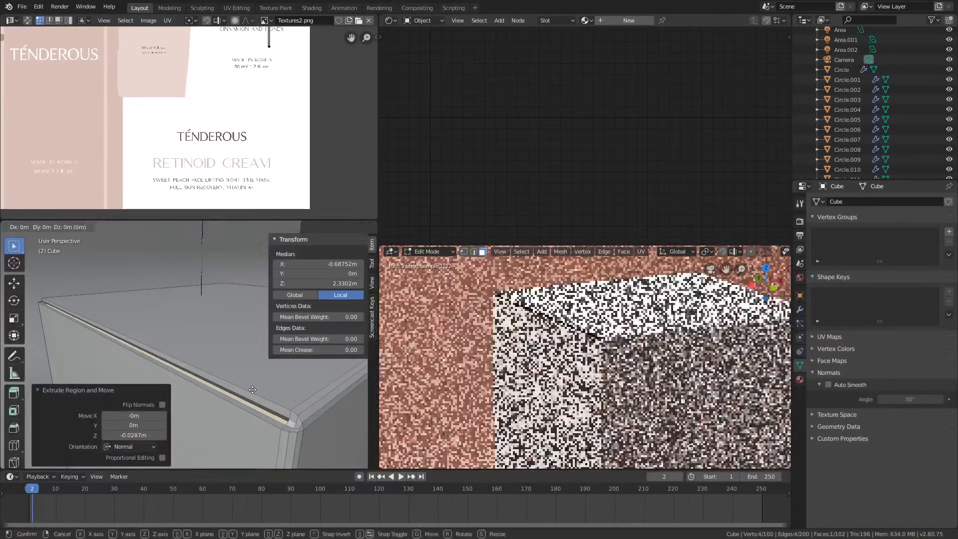
key("x")
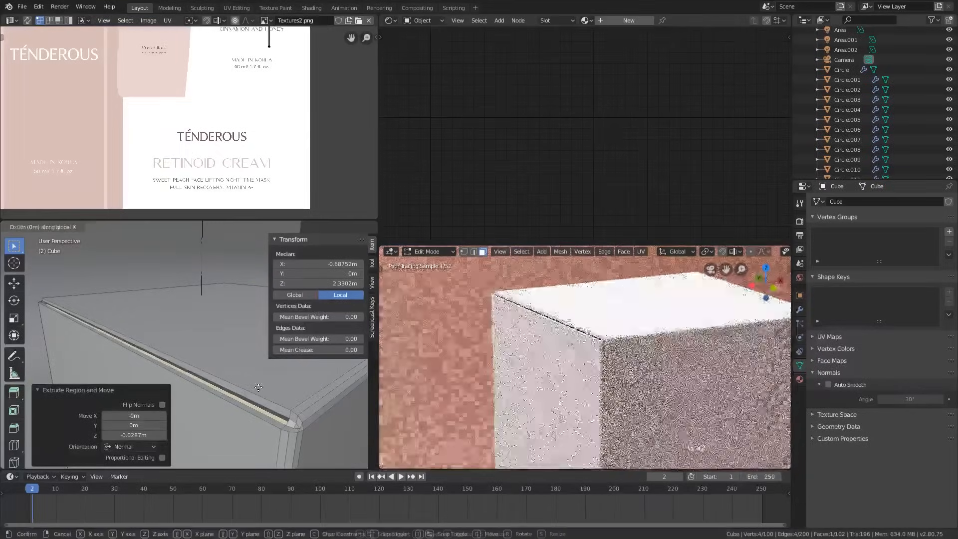
left_click(284, 366)
scroll(352, 382, "down", 1)
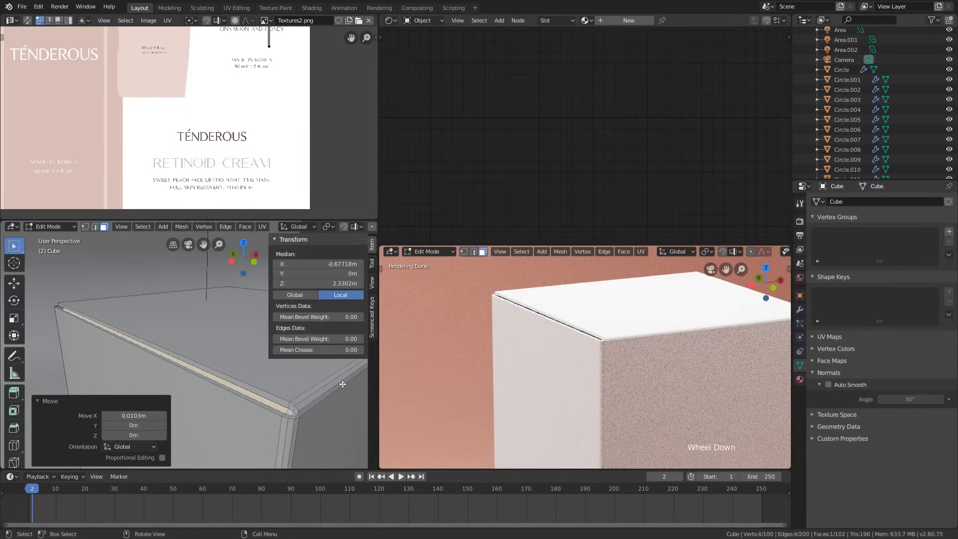
- Undo the strip face's shift and extrusion and return to Object Mode
key("ctrl+z")
key("ctrl+z")
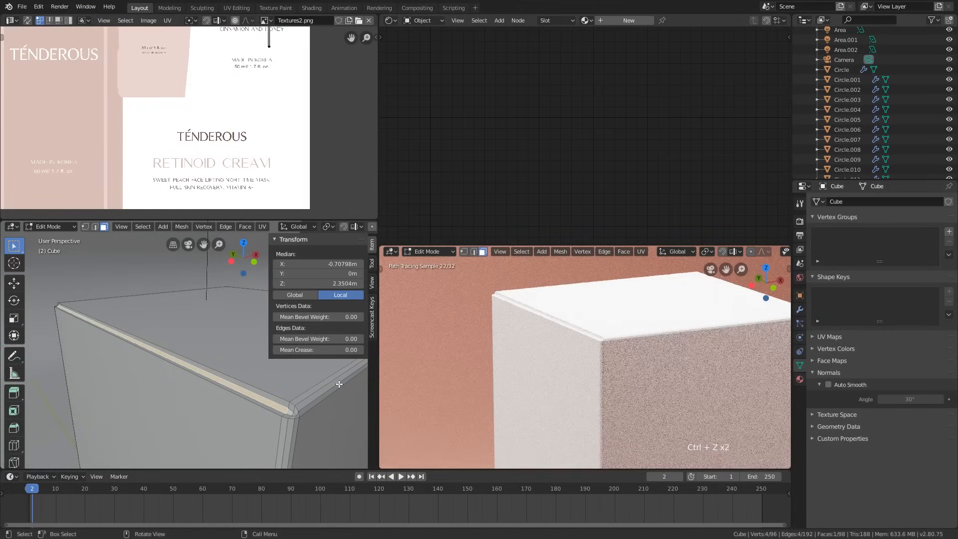
scroll(339, 384, "down", 3)
middle_click_drag(340, 384, 304, 390)
key("Tab")
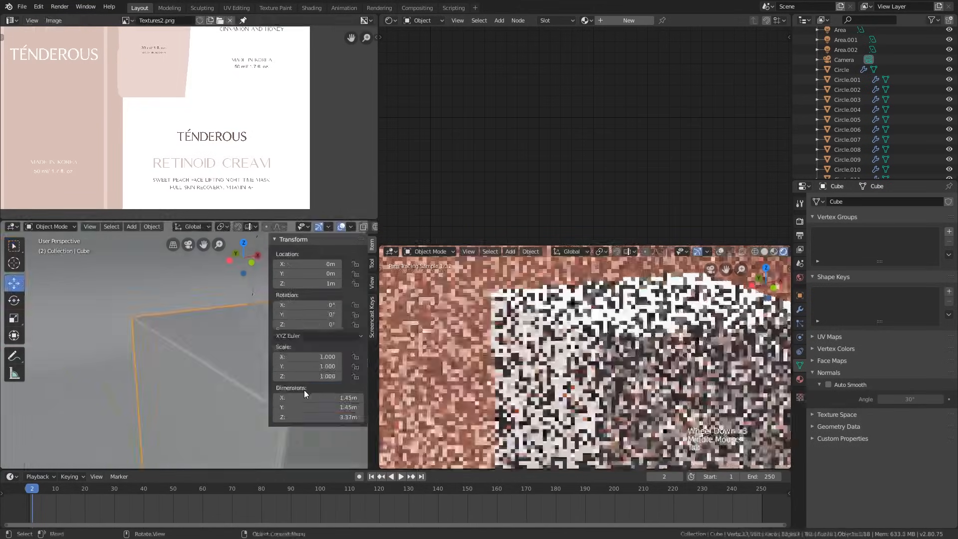
- Apply smooth shading to the box and bring the whole product arrangement into the rendered preview
scroll(304, 390, "down", 4)
scroll(195, 400, "down", 1, "shift")
middle_click_drag(198, 397, 158, 374, "shift")
scroll(158, 374, "down", 1)
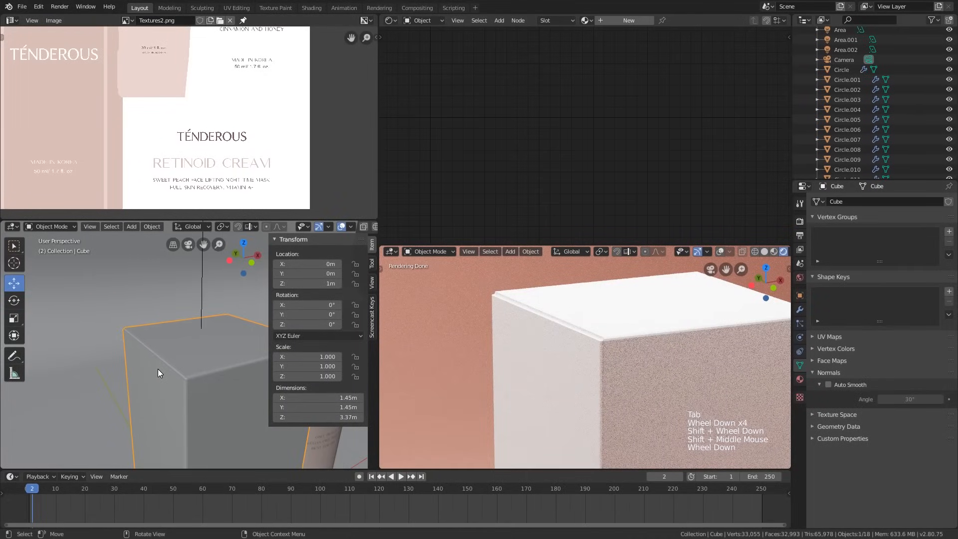
right_click(142, 361)
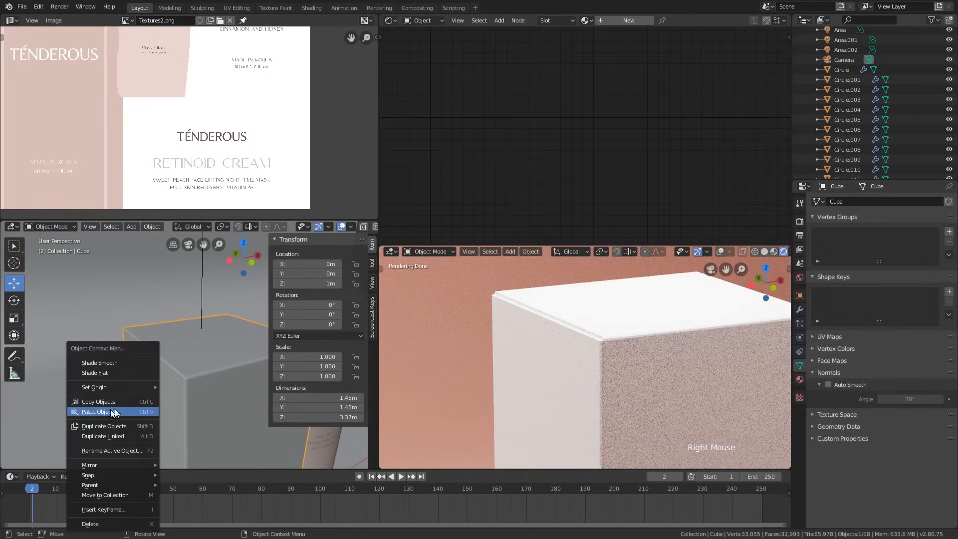
left_click(139, 365)
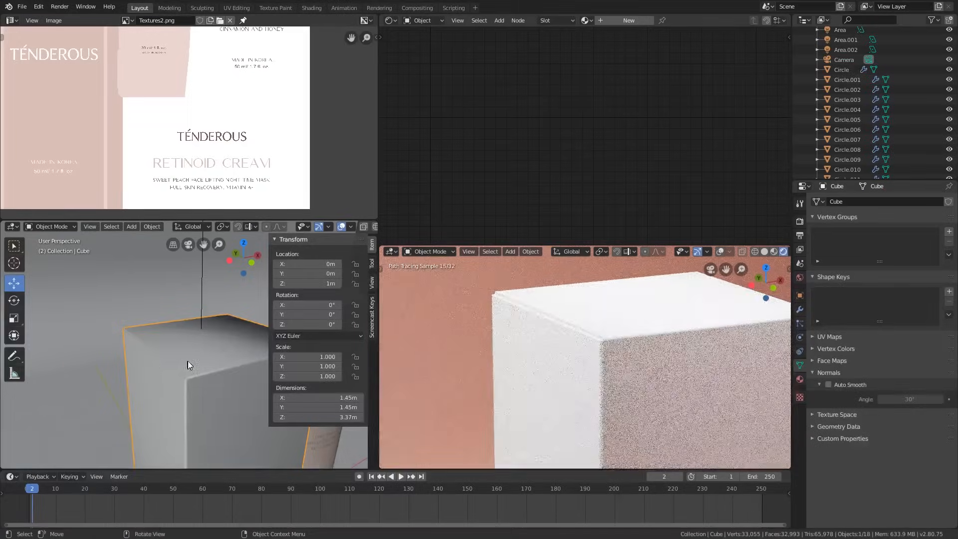
scroll(188, 361, "down", 3)
scroll(643, 338, "down", 4)
scroll(199, 383, "down", 2)
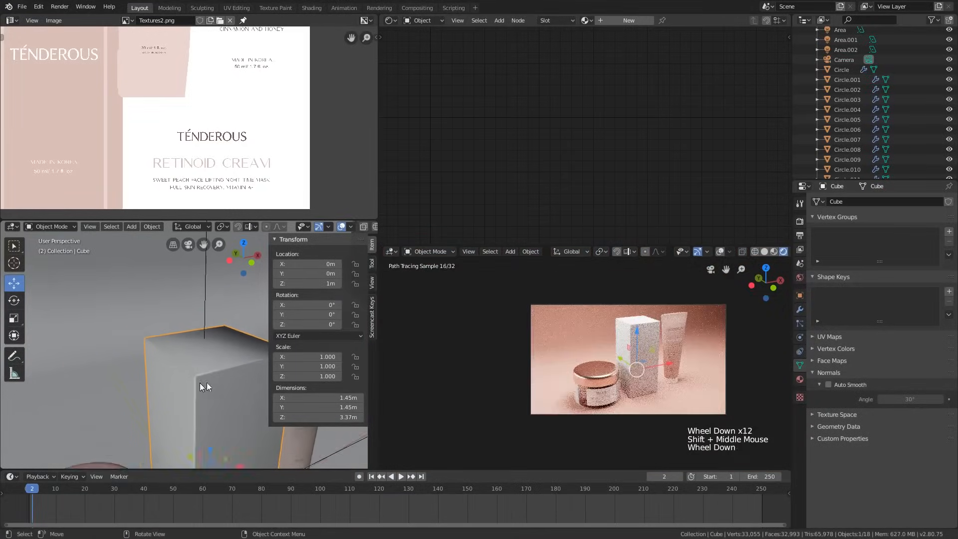
- Select the entire box mesh in Edit Mode and examine its UV layout over the Textures2.png image
middle_click_drag(200, 382, 197, 345, "shift")
scroll(197, 343, "down", 5)
scroll(190, 340, "up", 2)
key("Tab")
middle_click_drag(197, 345, 206, 338)
key("a")
scroll(187, 188, "down", 3)
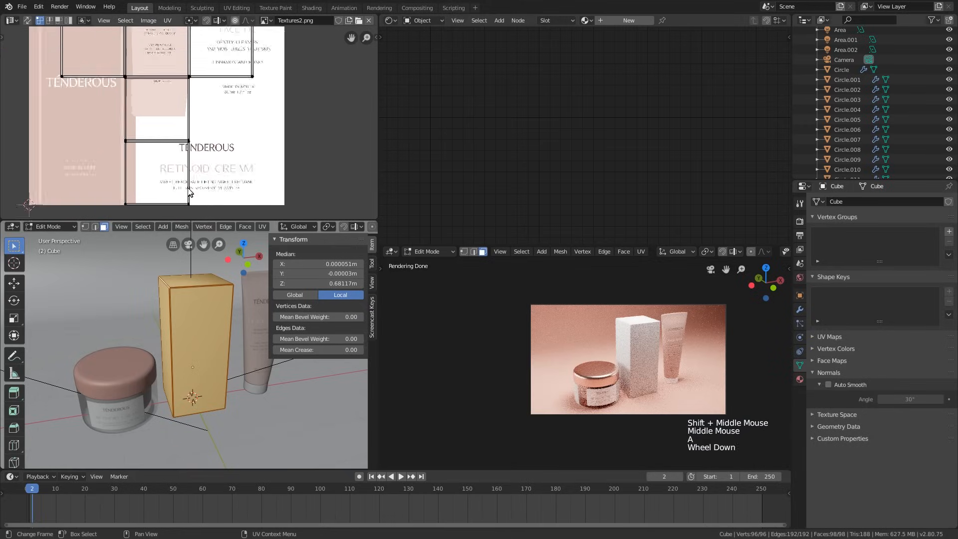
- Assign the existing paper material to the box in Object Mode and check it in the rendered preview
key("Tab")
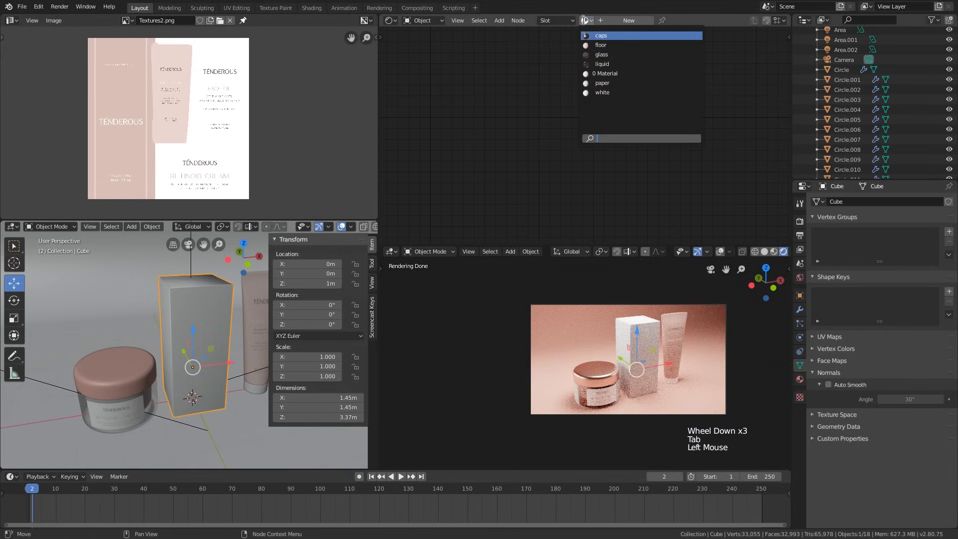
left_click(598, 83)
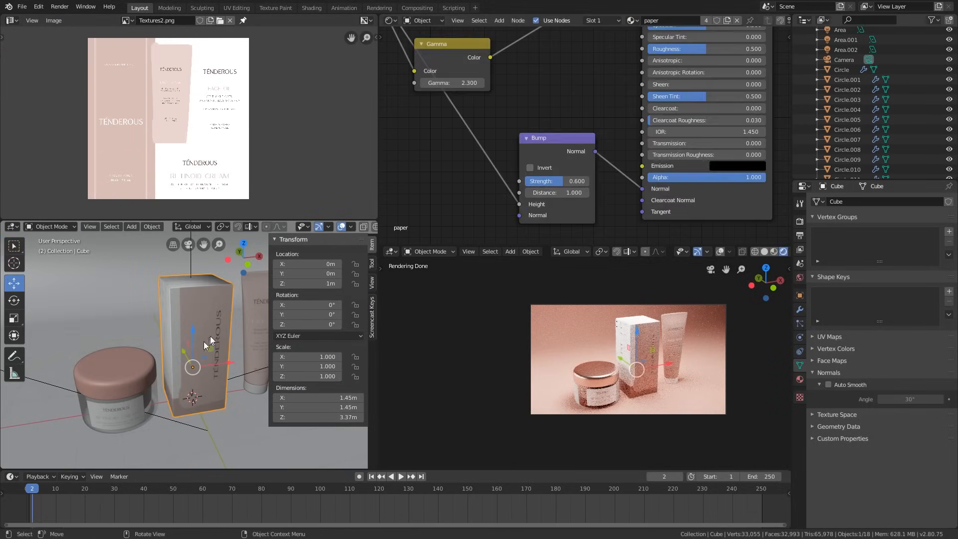
scroll(625, 342, "up", 7)
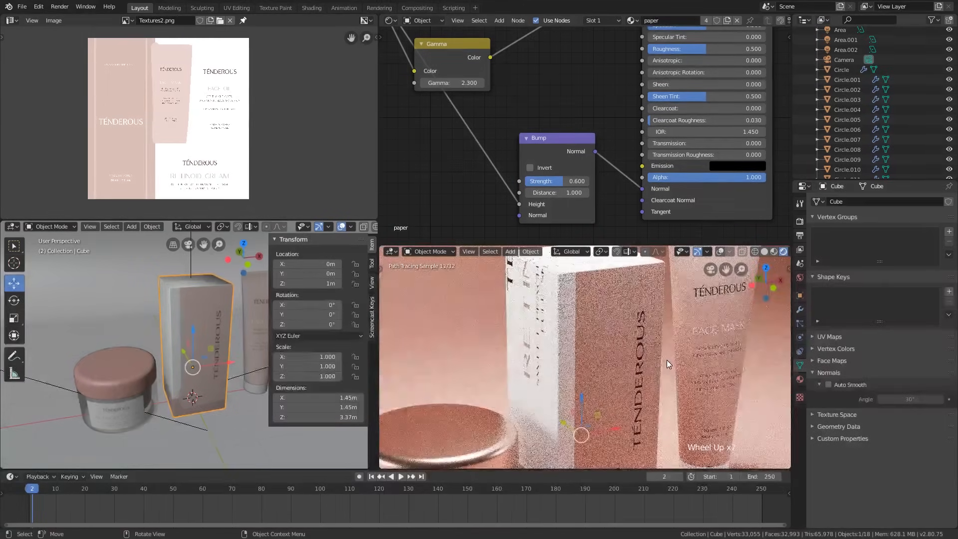
scroll(667, 360, "down", 4)
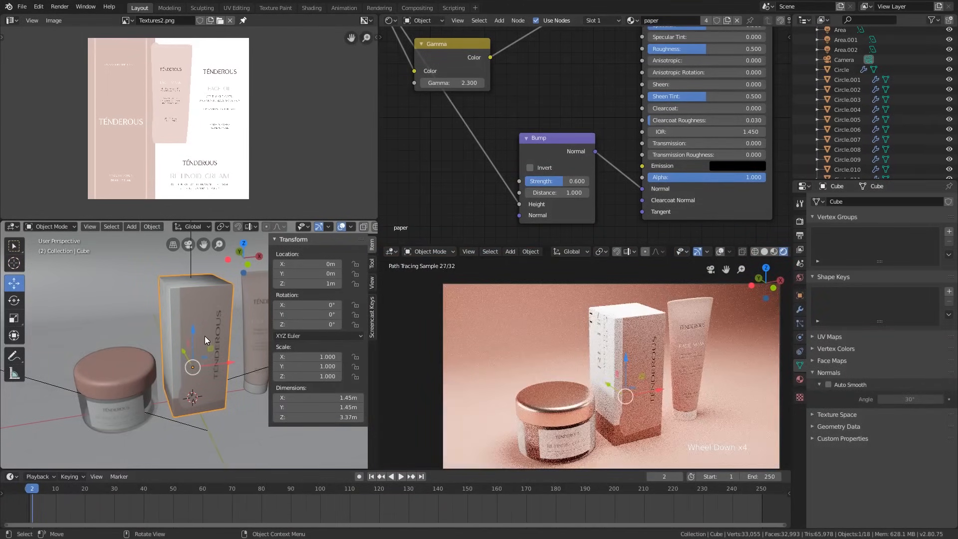
- Unwrap the entire box mesh and scale its UV layout down over the label texture
key("Tab")
key("a")
key("u")
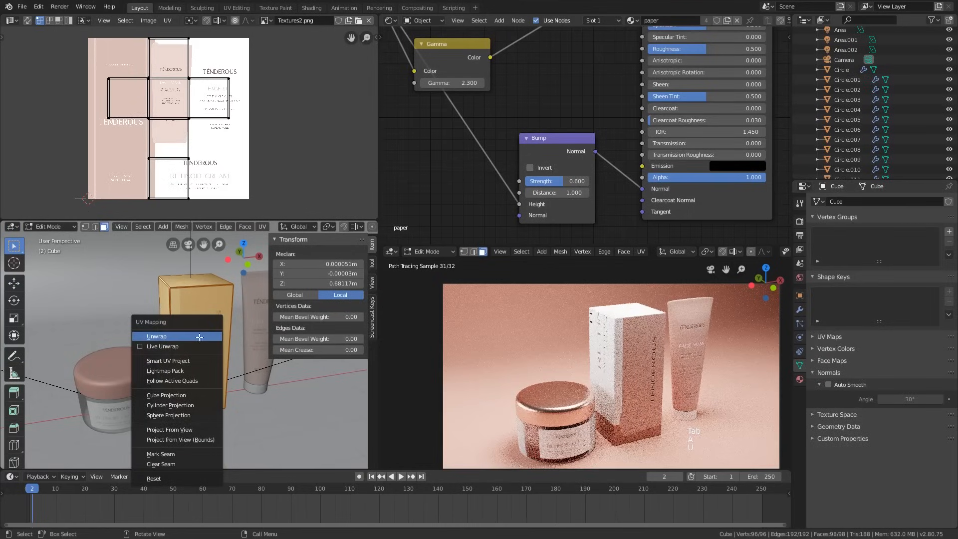
left_click(199, 338)
key("a")
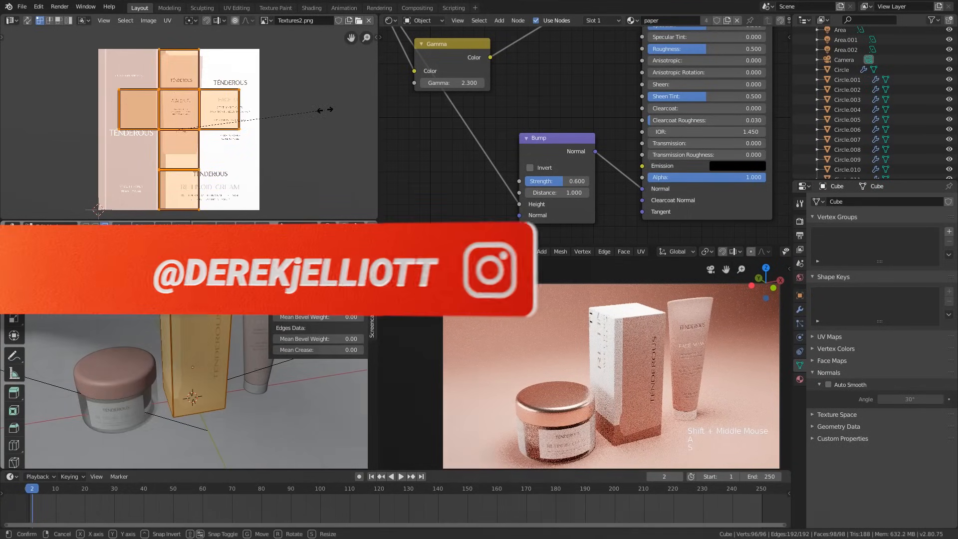
key("s")
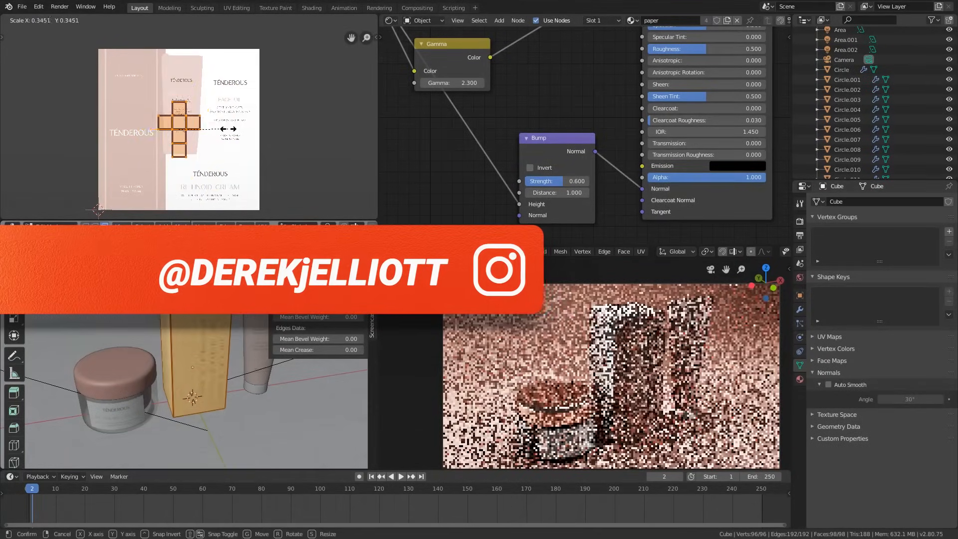
left_click(213, 131)
- Move the box's UV layout onto the blank pink area above the TÉNDEROUS lettering, shrink it further and return to Object Mode
key("g")
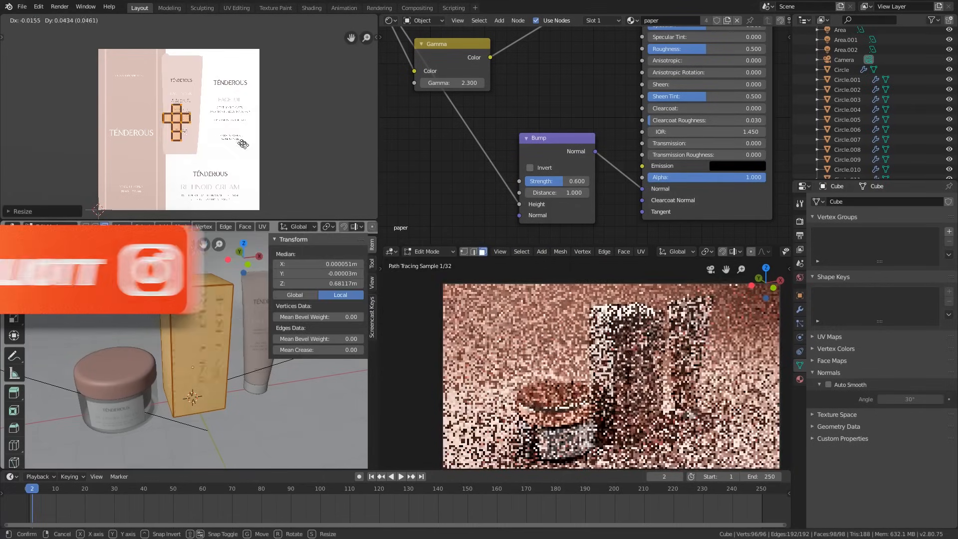
left_click(199, 123)
key("s")
left_click(122, 116)
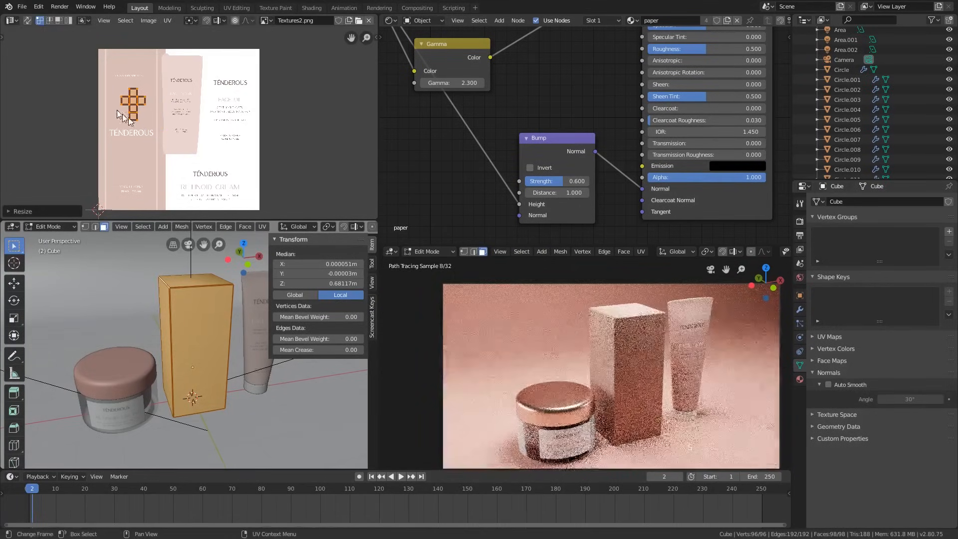
scroll(127, 114, "up", 2)
scroll(136, 119, "down", 1)
scroll(140, 124, "up", 1)
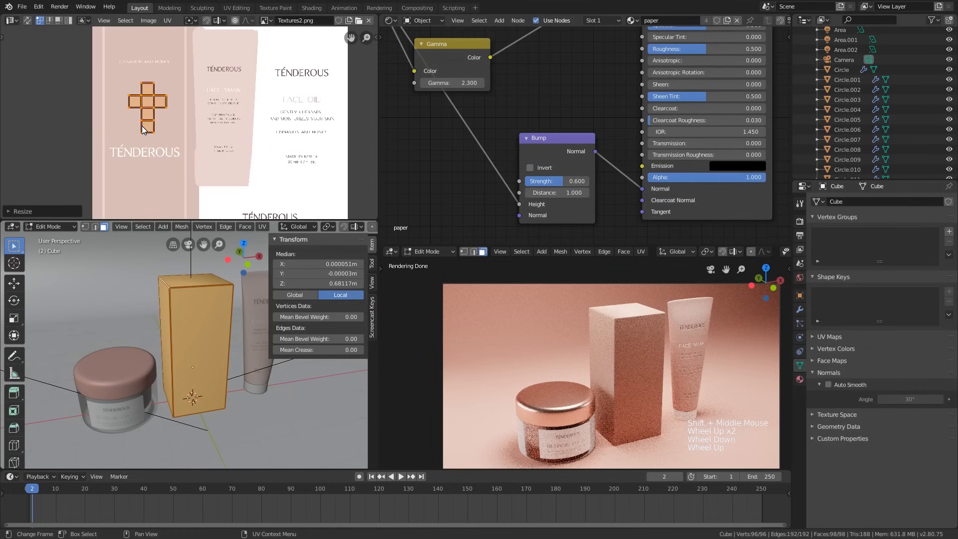
key("Tab")
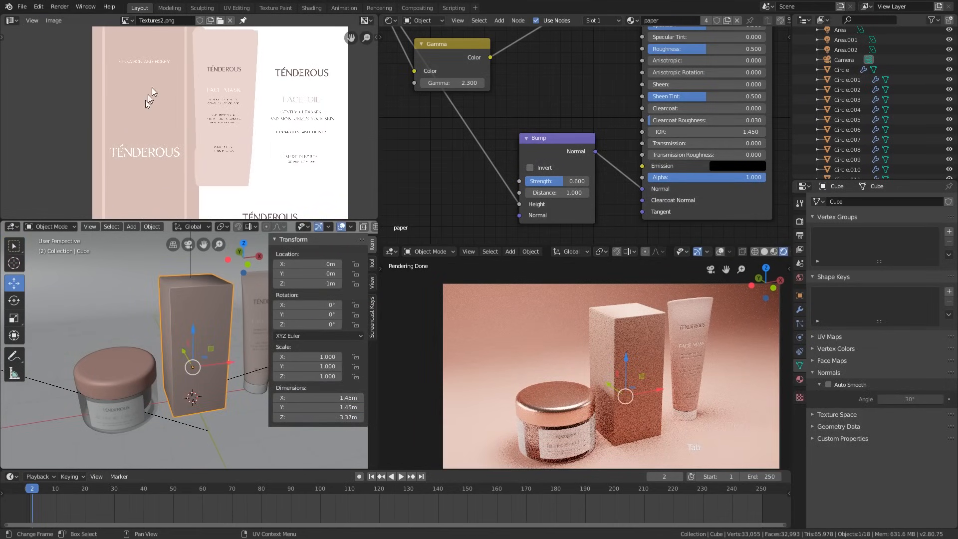
- In Edit Mode, unwrap only the box's front face and rotate its UV rectangle upright
key("Tab")
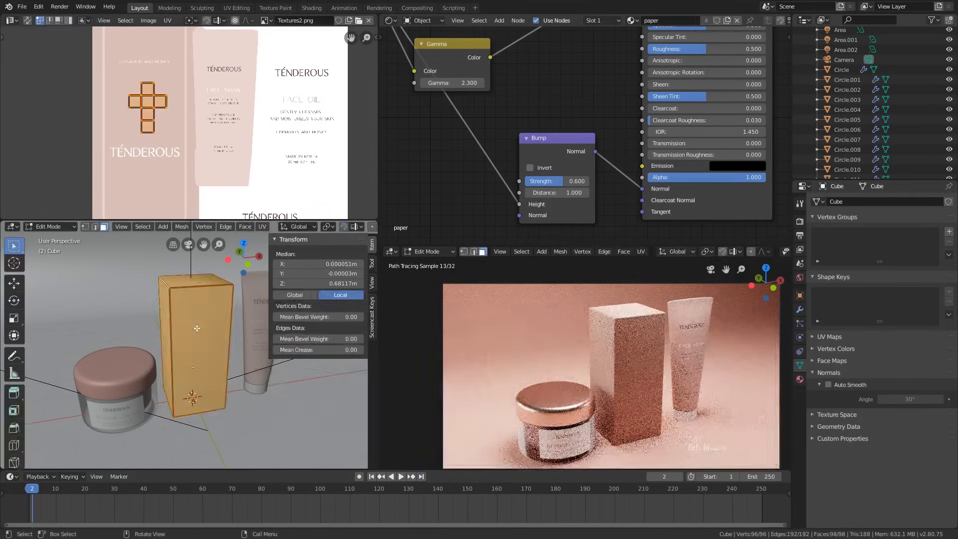
left_click(198, 327)
key("u")
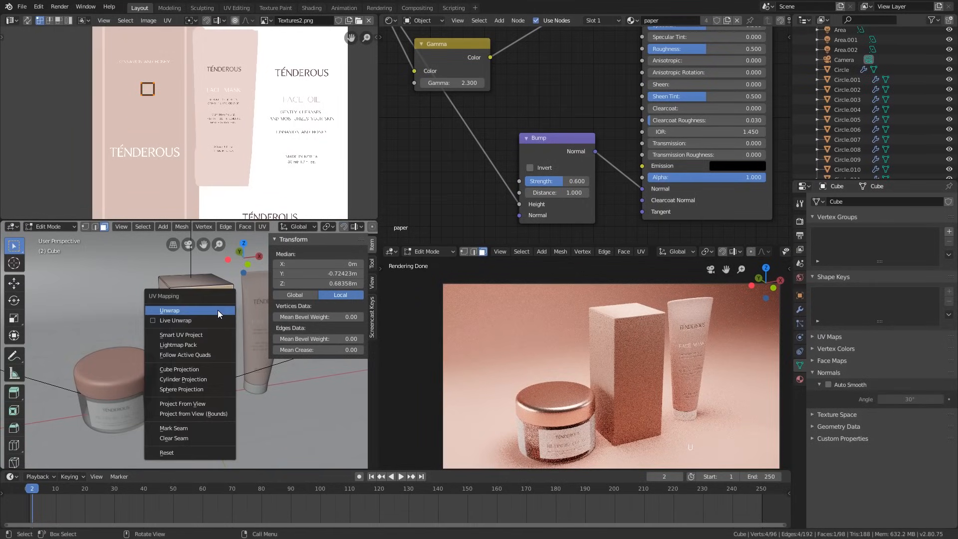
left_click(218, 310)
scroll(268, 159, "down", 5)
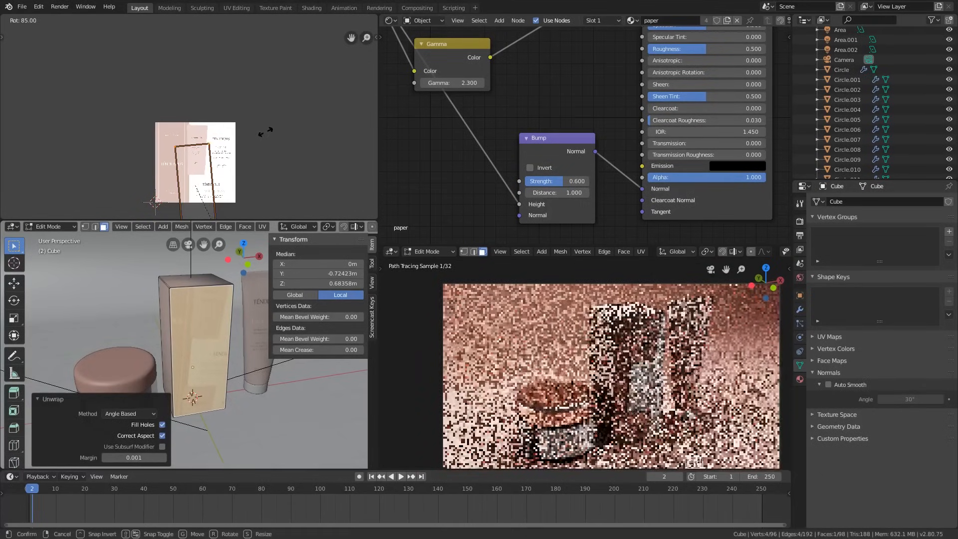
left_click(268, 135)
- Scale the front face's UV rectangle down and move it over the pink TÉNDEROUS panel of the texture
key("s")
left_click(257, 145)
key("g")
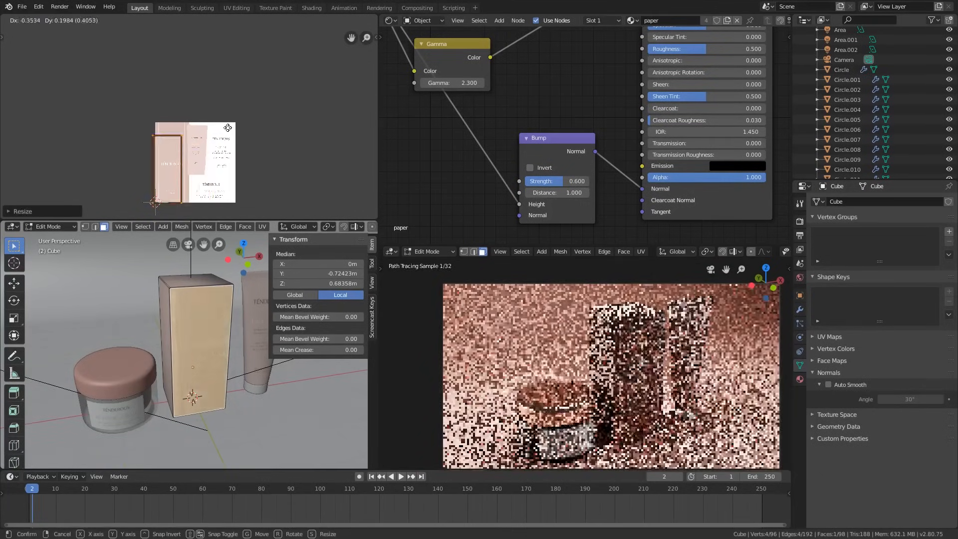
left_click(262, 97)
scroll(183, 149, "up", 4)
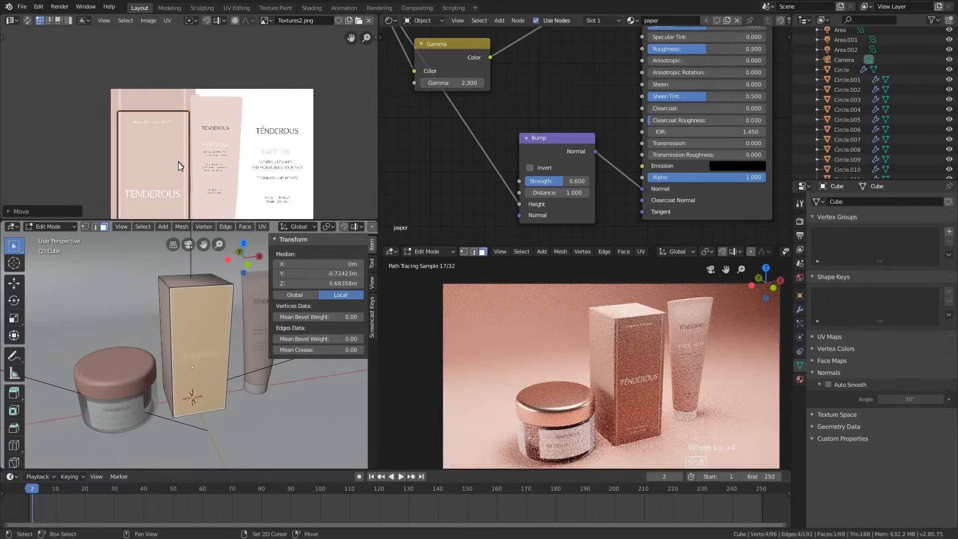
scroll(199, 133, "up", 1)
middle_click_drag(178, 162, 240, 99, "shift")
scroll(199, 135, "down", 1, "shift")
scroll(240, 99, "down", 2)
scroll(249, 85, "up", 1)
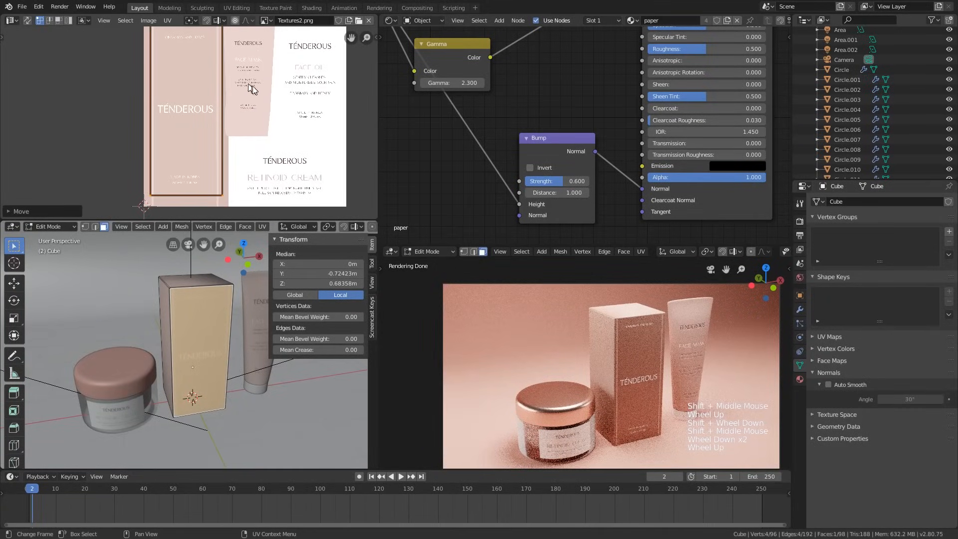
- Centre the front face's UVs on the pink panel along X and scale them up by about 1.03
key("g")
key("x")
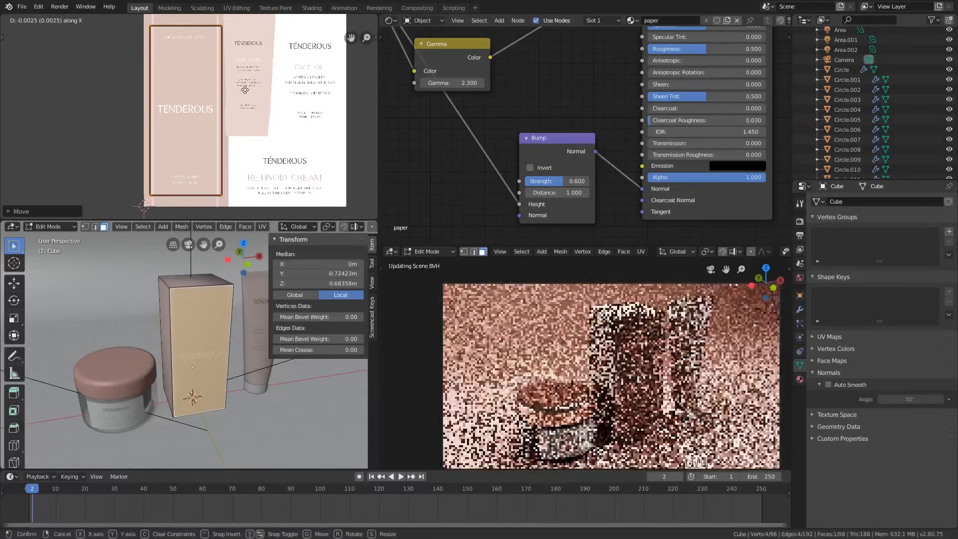
left_click(241, 91)
scroll(223, 193, "up", 4)
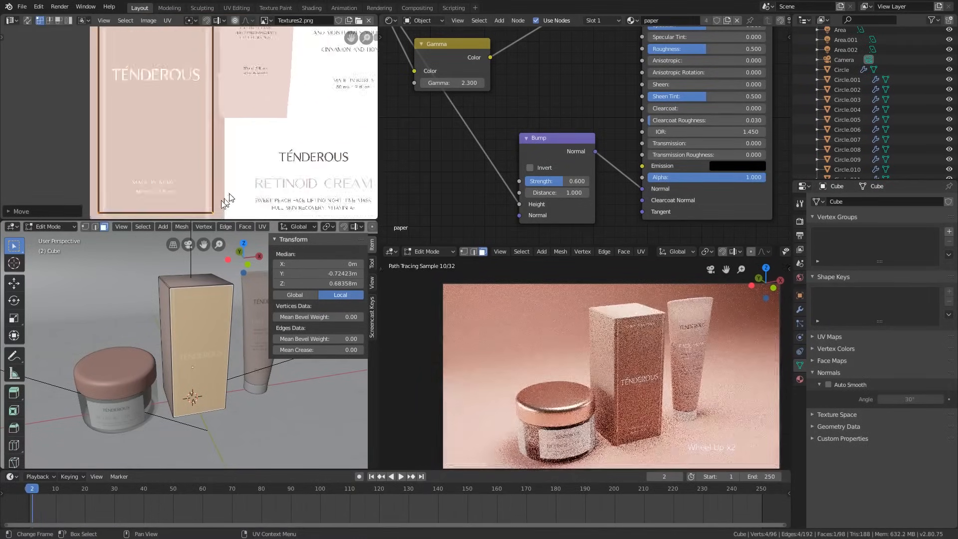
middle_click_drag(222, 193, 292, 138, "shift")
scroll(292, 138, "down", 1)
key("s")
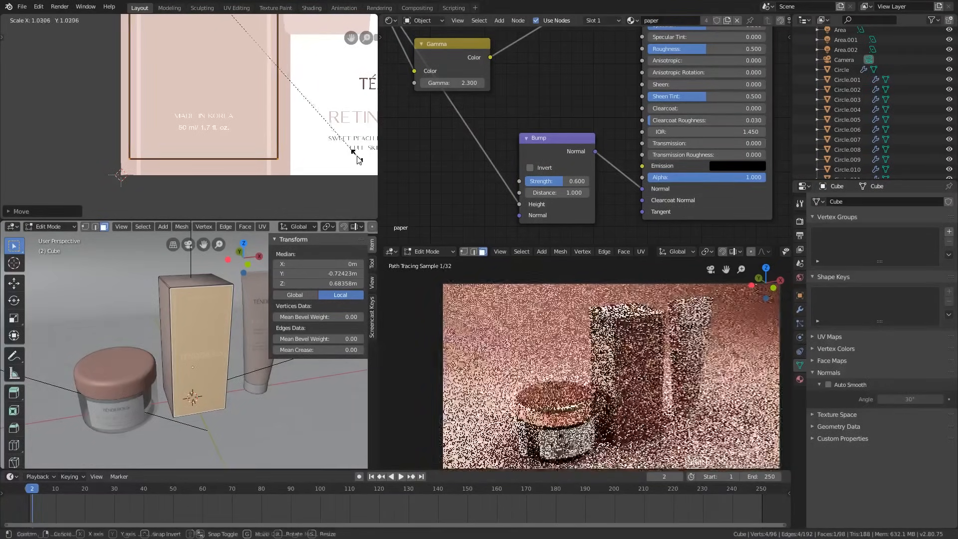
left_click(356, 156)
- Examine the edges of the front face's UV rectangle against the stripes and lettering of the pink panel
scroll(324, 150, "down", 3)
middle_click_drag(295, 110, 299, 148, "shift")
scroll(298, 148, "up", 3)
middle_click_drag(297, 114, 306, 190, "shift")
scroll(295, 65, "up", 4)
scroll(292, 43, "down", 5)
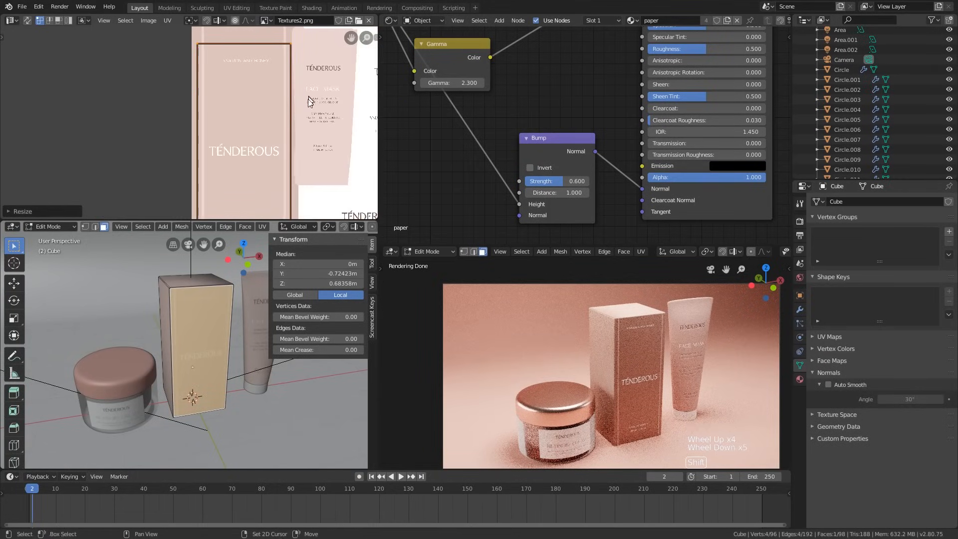
middle_click_drag(295, 126, 293, 94, "shift")
scroll(293, 98, "down", 2)
scroll(292, 134, "up", 2)
middle_click_drag(280, 129, 245, 130, "shift")
scroll(242, 166, "up", 4)
scroll(246, 138, "up", 3)
scroll(282, 133, "down", 6)
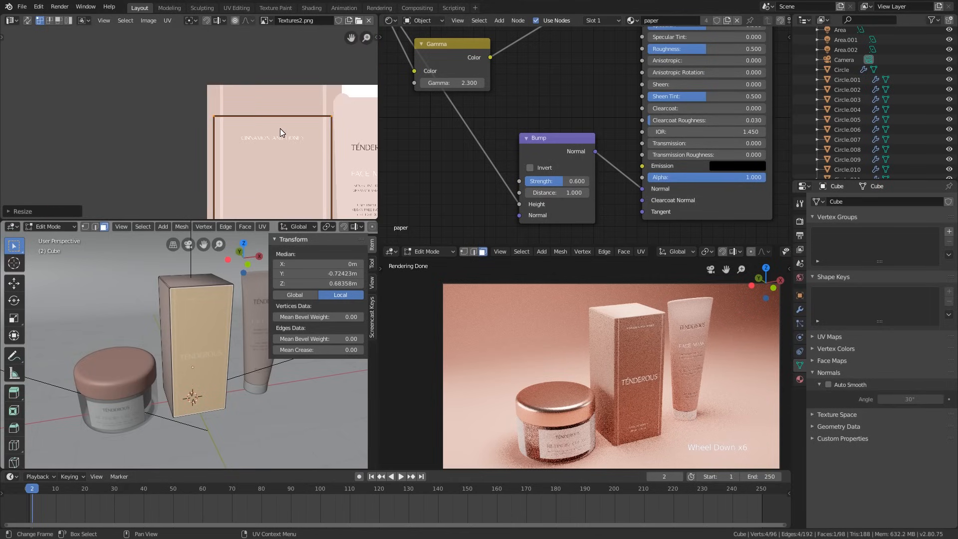
scroll(280, 128, "down", 3)
scroll(280, 128, "up", 1)
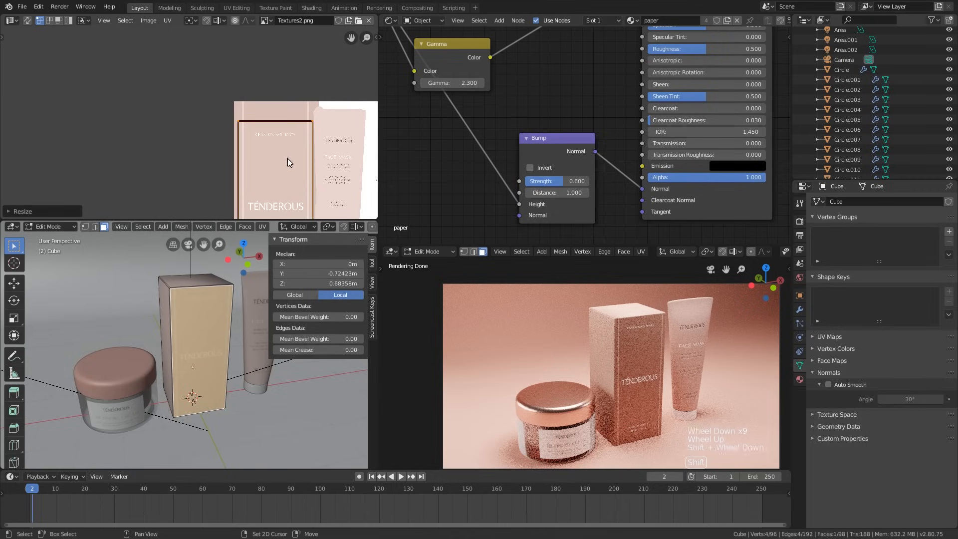
middle_click_drag(288, 162, 295, 129, "shift")
scroll(300, 145, "down", 2)
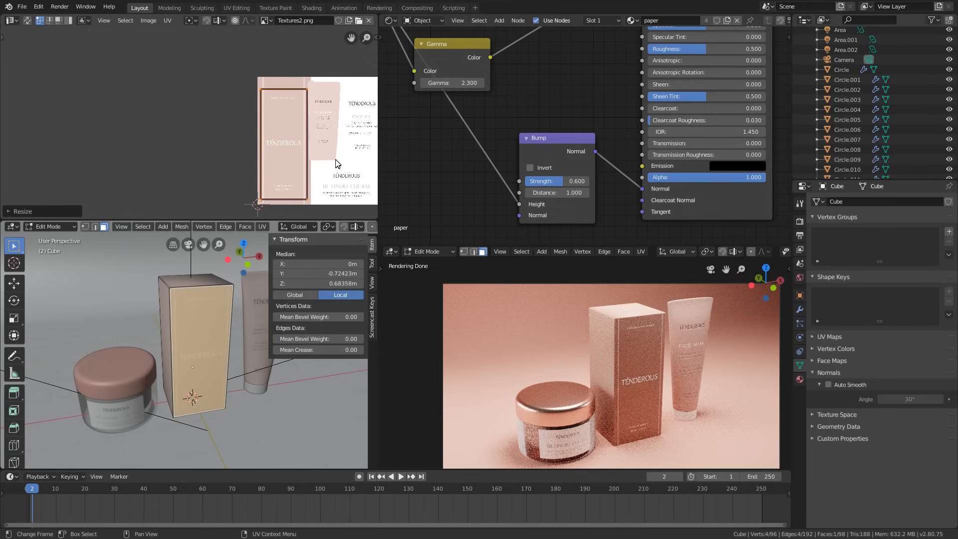
- Select the box's top face together with the narrow bevel faces along its front upper edge
middle_click_drag(220, 288, 215, 310)
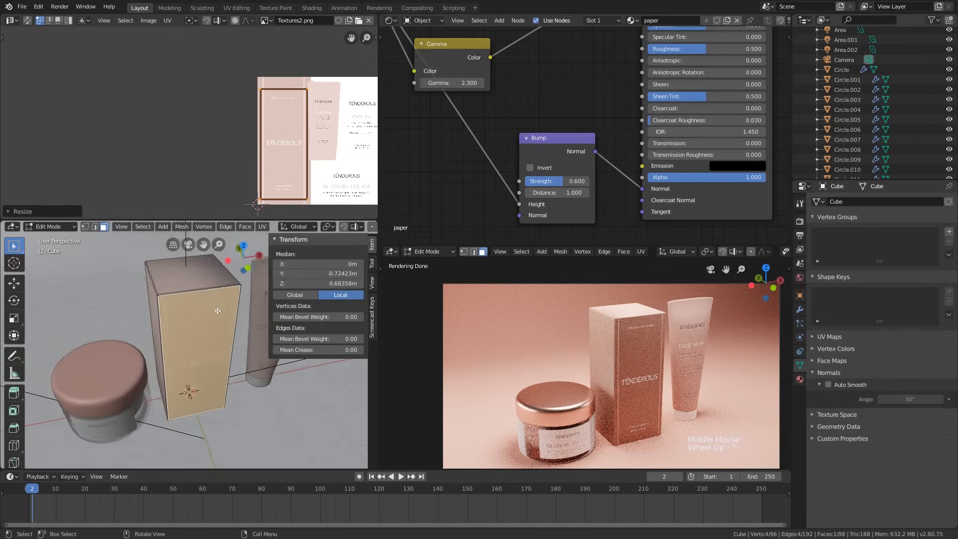
scroll(165, 305, "up", 5)
scroll(153, 303, "down", 1)
left_click(158, 300)
scroll(146, 332, "up", 3)
middle_click_drag(145, 332, 100, 330, "shift")
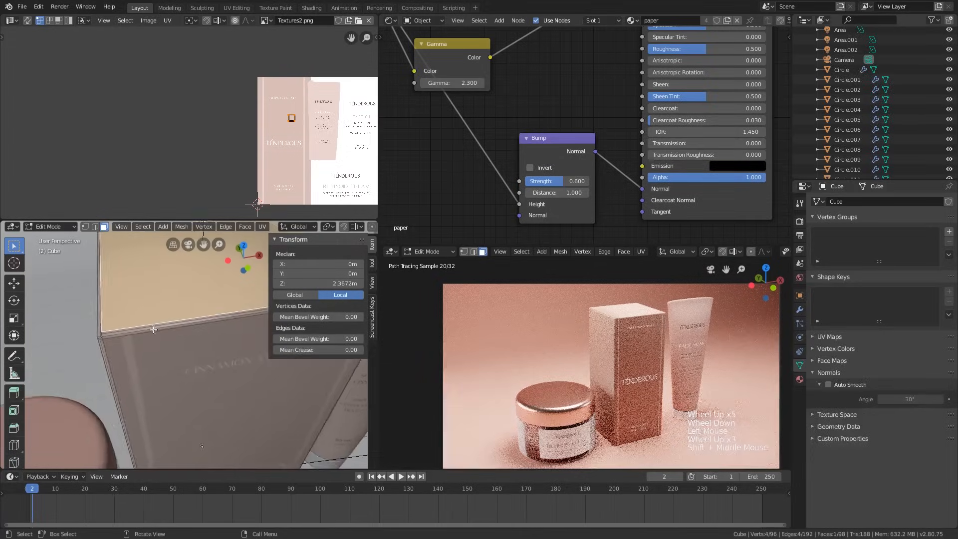
scroll(96, 327, "up", 5)
left_click(88, 350, "shift")
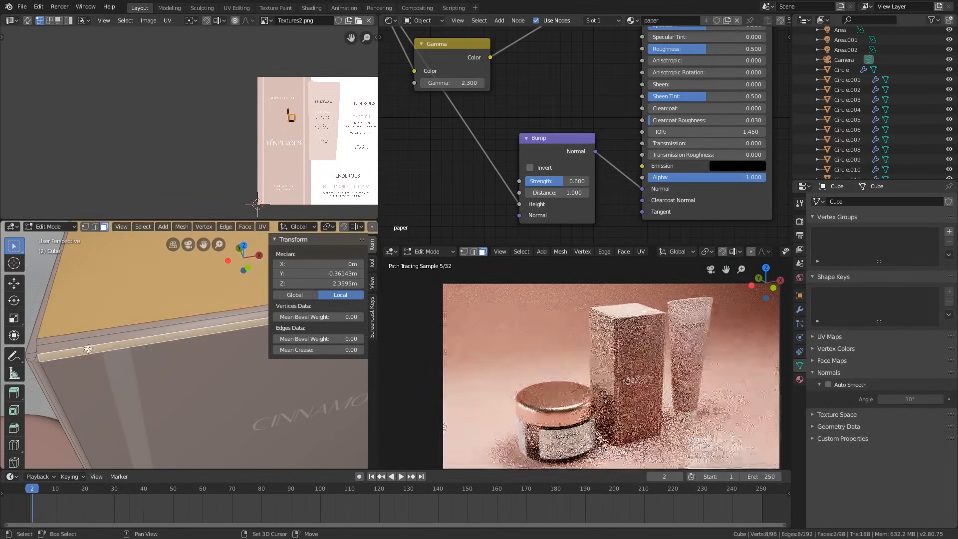
left_click(90, 339, "shift")
left_click(93, 336, "shift")
scroll(94, 332, "down", 1)
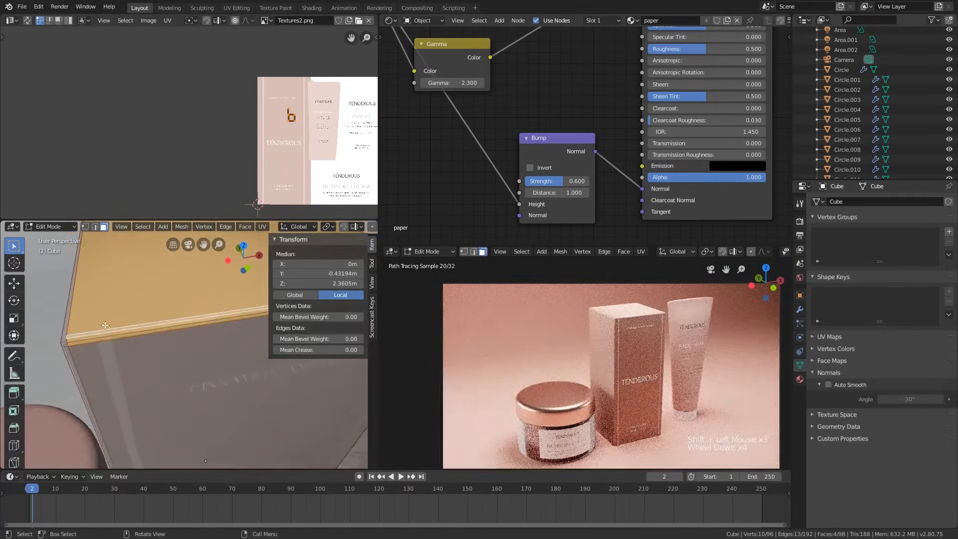
- Project the selected top faces' UVs from the top orthographic view with Project From View
key("KP_7")
scroll(169, 349, "down", 7)
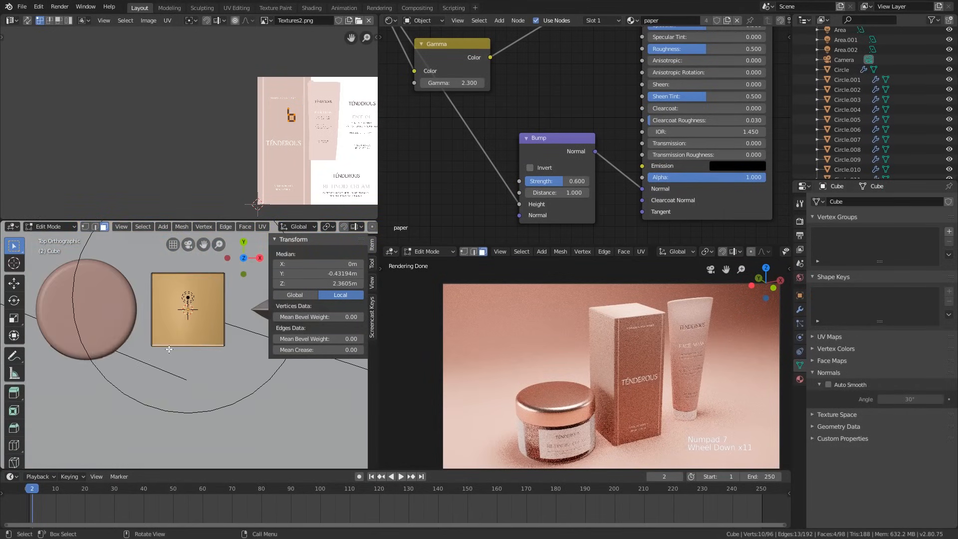
key("u")
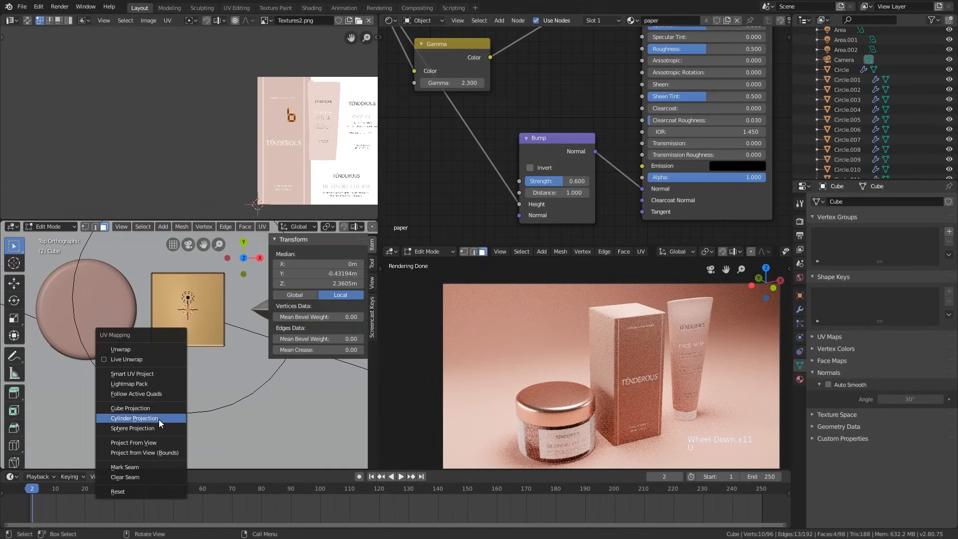
left_click(158, 443)
- Move the projected top-face UV square onto the pink panel, overlapping the TÉNDEROUS lettering
scroll(172, 366, "up", 4)
middle_click_drag(173, 355, 180, 289)
scroll(175, 322, "down", 8)
key("KP_Decimal")
scroll(179, 290, "down", 1)
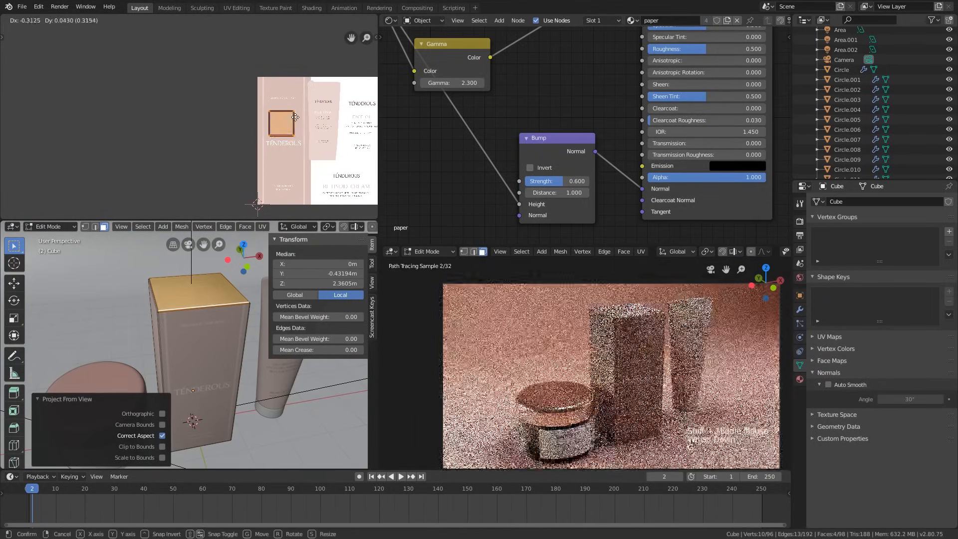
left_click(296, 113)
scroll(292, 120, "up", 5)
scroll(292, 129, "down", 2)
scroll(293, 132, "down", 1)
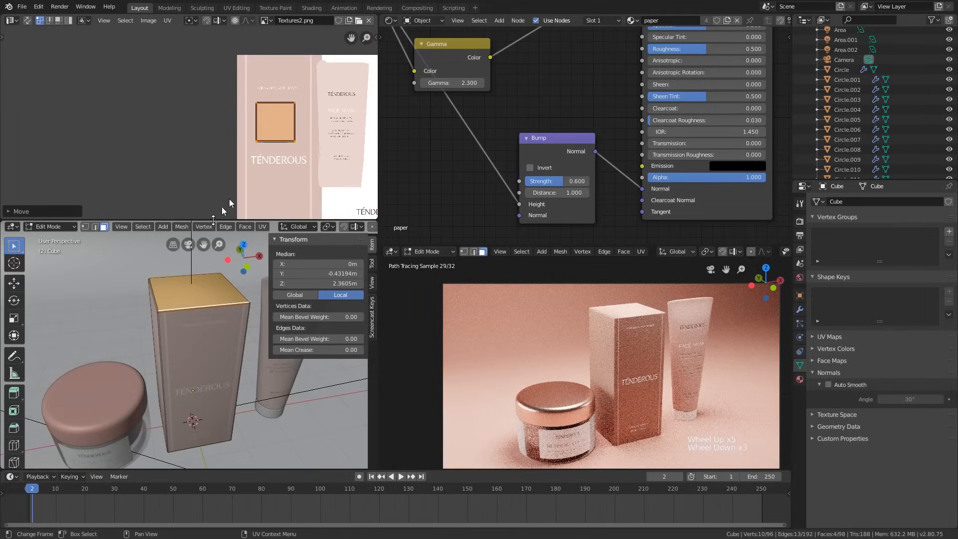
scroll(287, 155, "up", 2)
key("g")
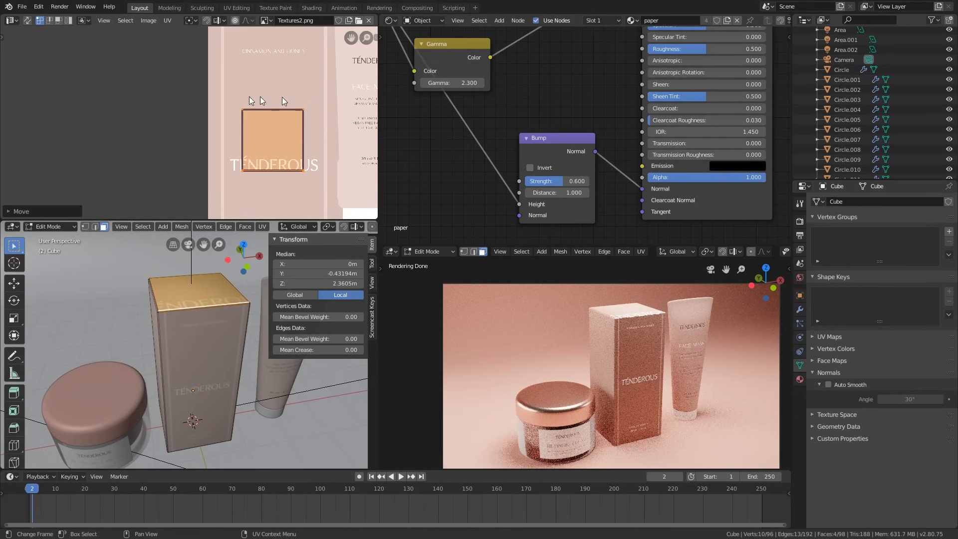
- Flatten the top-face UVs along Y and move them into the blank area above the TÉNDEROUS lettering
key("s")
key("y")
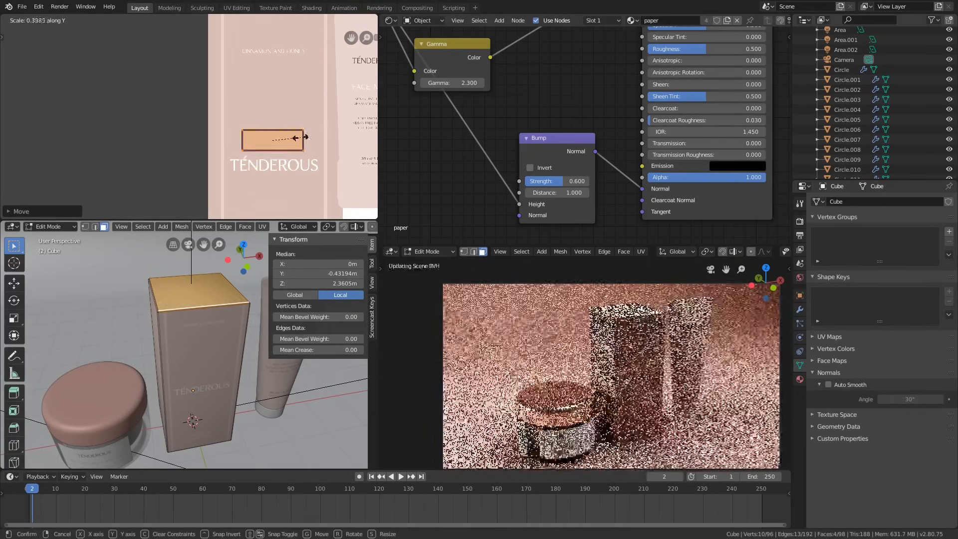
left_click(297, 151)
key("g")
left_click(300, 136)
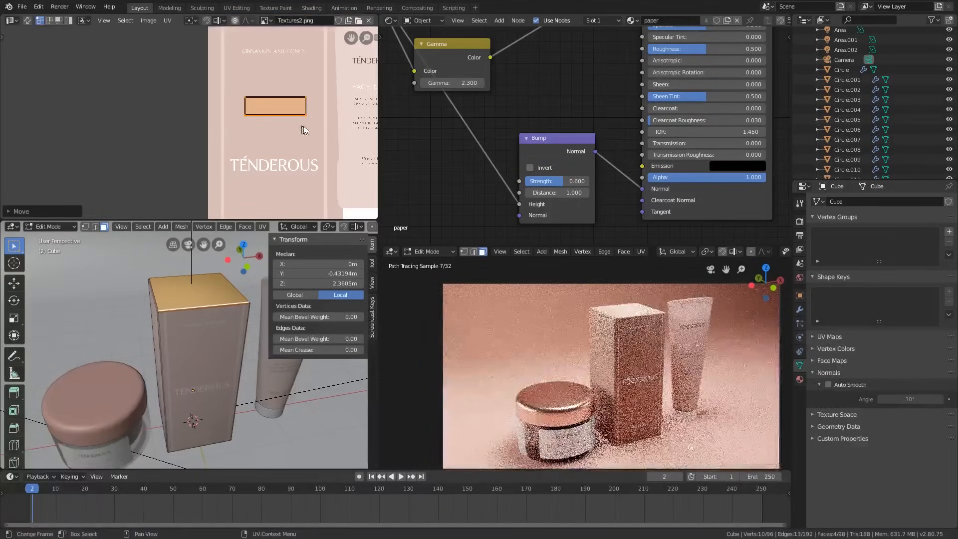
- Scale the top-face UVs up by about 2.0 so they span the striped pink panel, and check the box top
key("s")
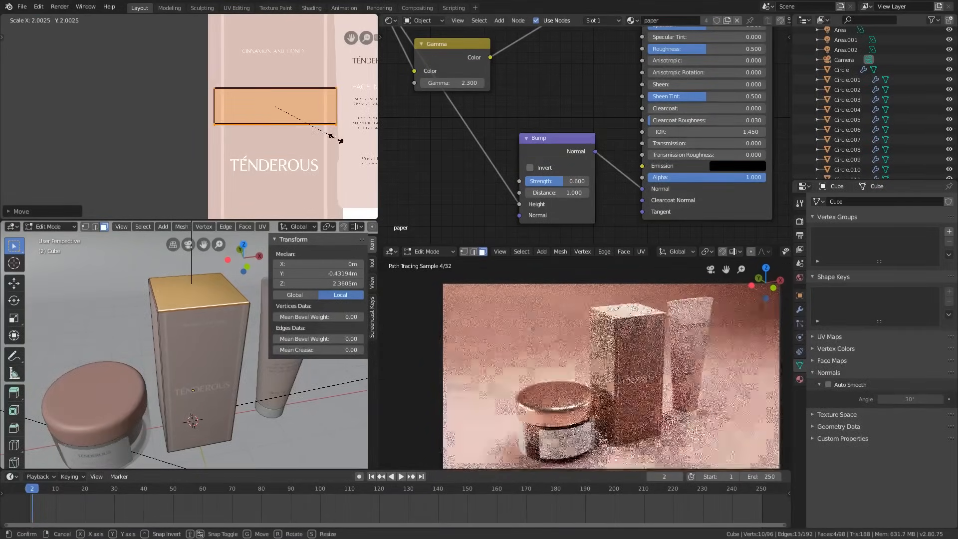
left_click(337, 135)
scroll(199, 306, "up", 1)
scroll(199, 306, "up", 2)
middle_click_drag(199, 306, 163, 347, "shift")
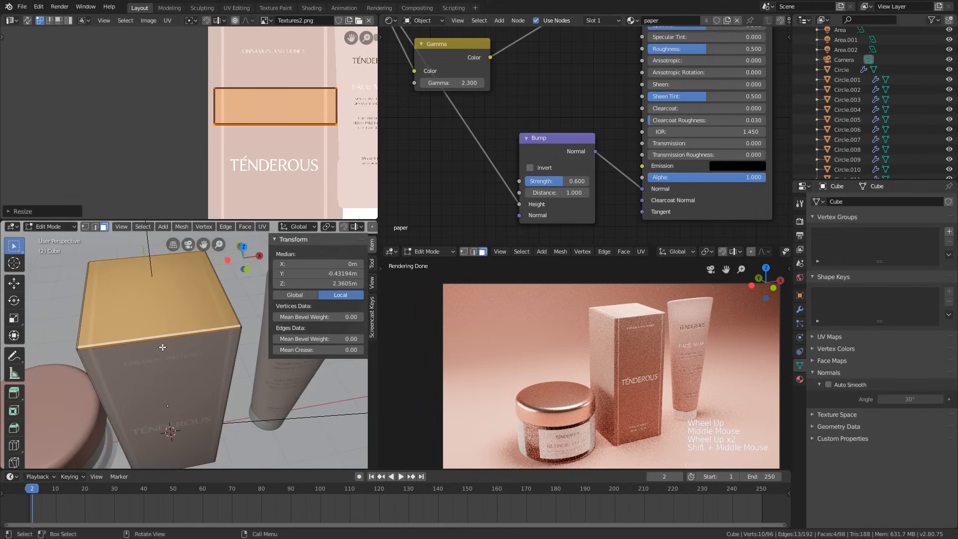
- Scale the top-face UVs to about 0.96 and shift them along X so the top stripes align with the front stripes
key("KP_7")
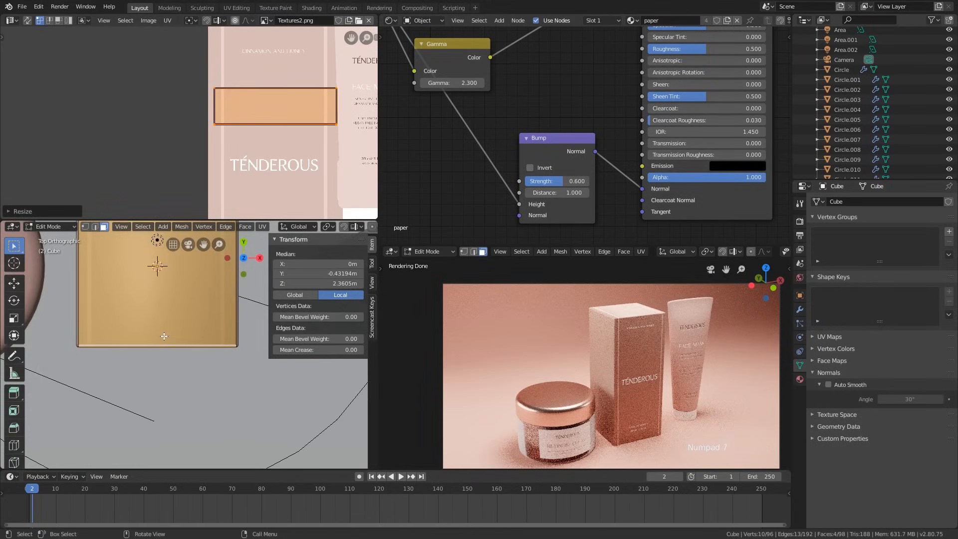
key("KP_5")
key("KP_2")
key("KP_2")
key("KP_2")
key("KP_2")
key("KP_5")
key("KP_2")
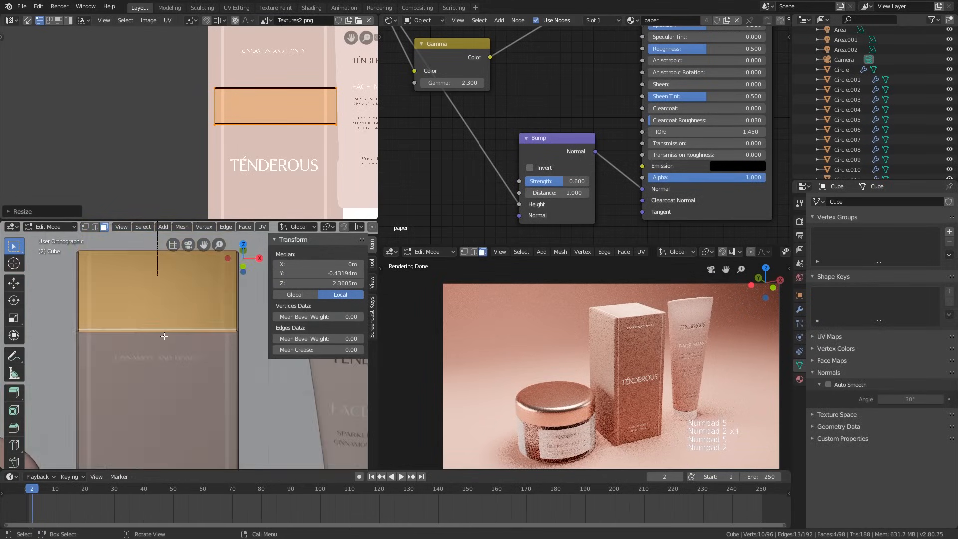
scroll(164, 337, "up", 2)
scroll(209, 332, "down", 1)
middle_click_drag(159, 332, 220, 353, "shift")
key("n")
scroll(204, 331, "up", 1, "shift")
scroll(236, 344, "up", 2)
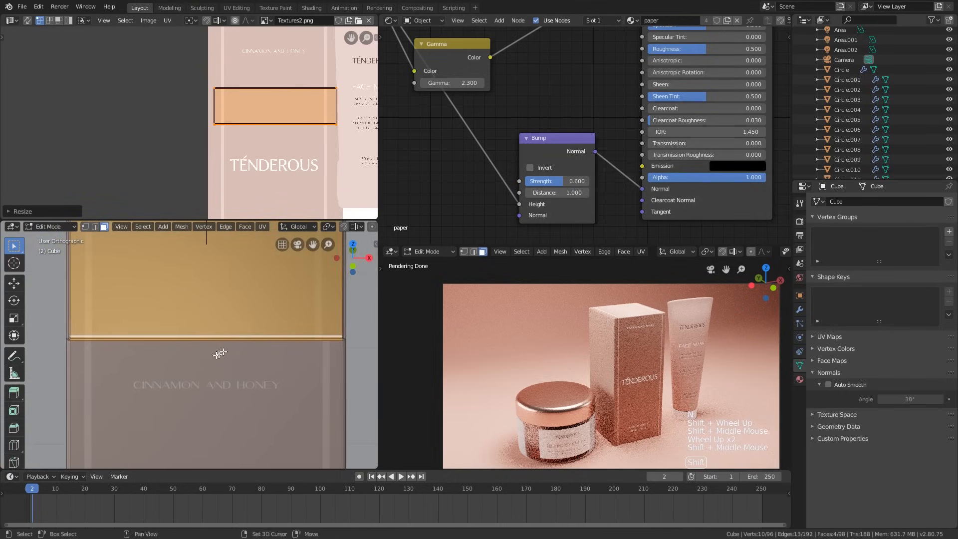
key("s")
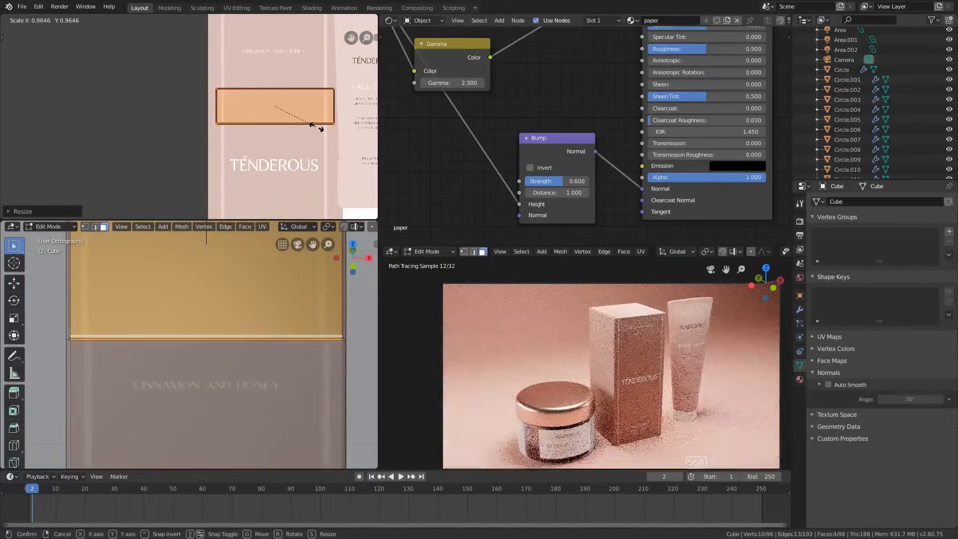
key("g")
key("x")
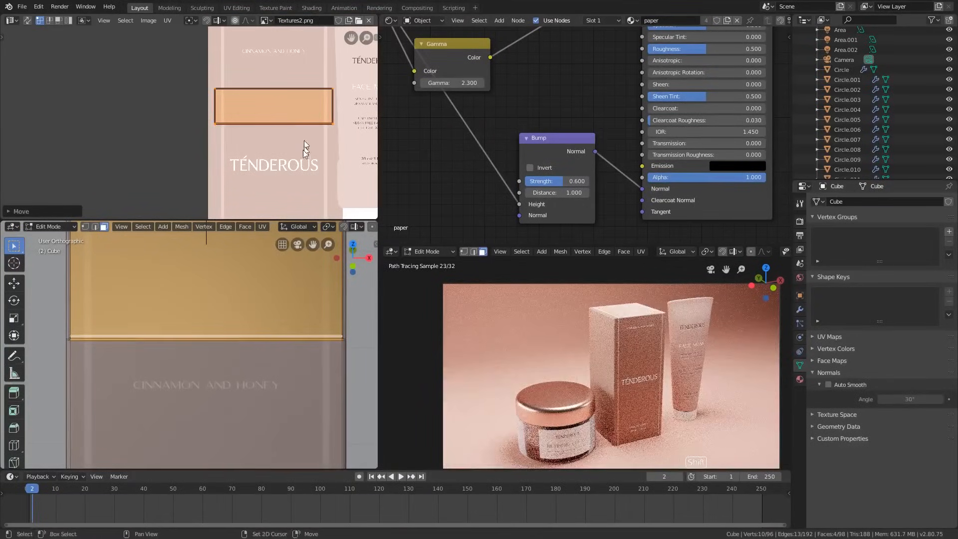
- Leave mesh editing and examine in the render how the stripes meet at the box's upper front edge
key("Tab")
scroll(236, 354, "down", 2)
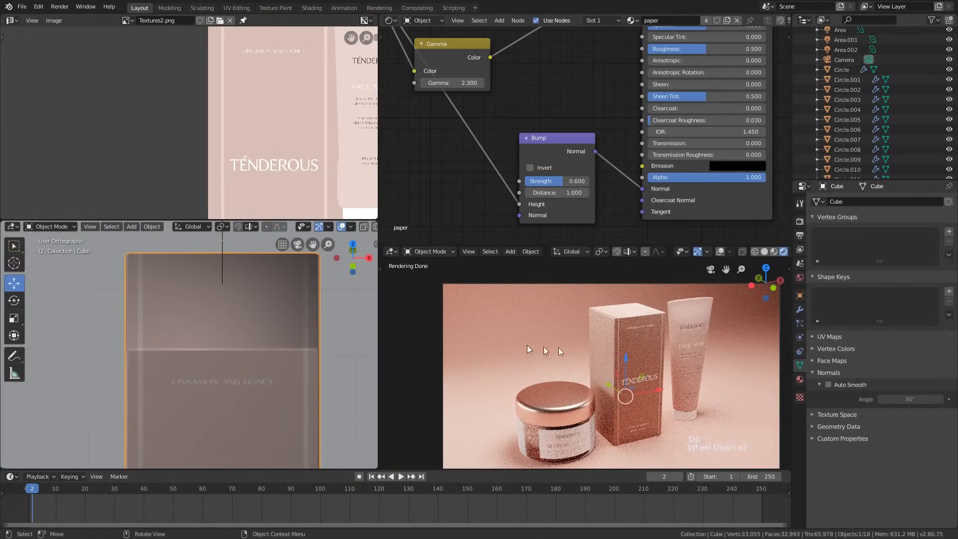
scroll(629, 328, "up", 9)
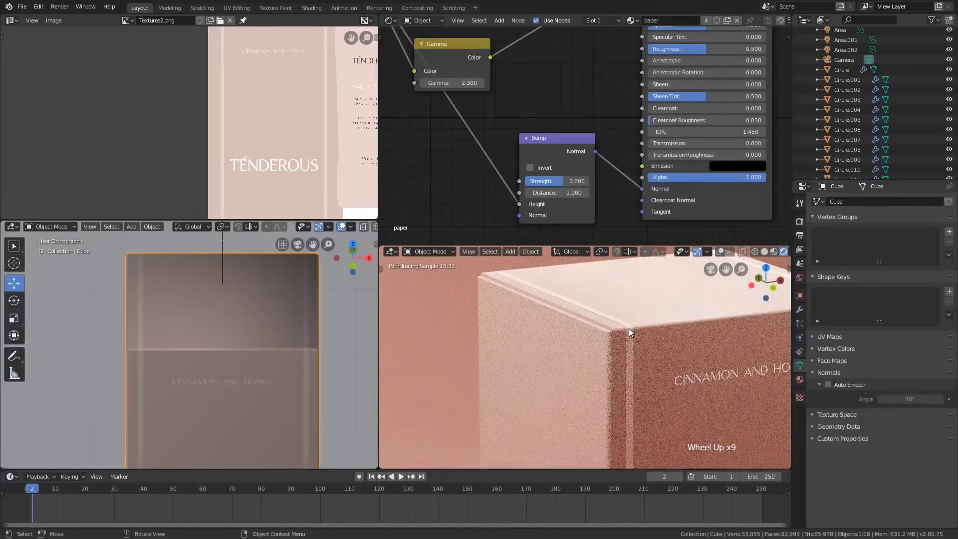
scroll(629, 331, "up", 5)
scroll(625, 318, "down", 1)
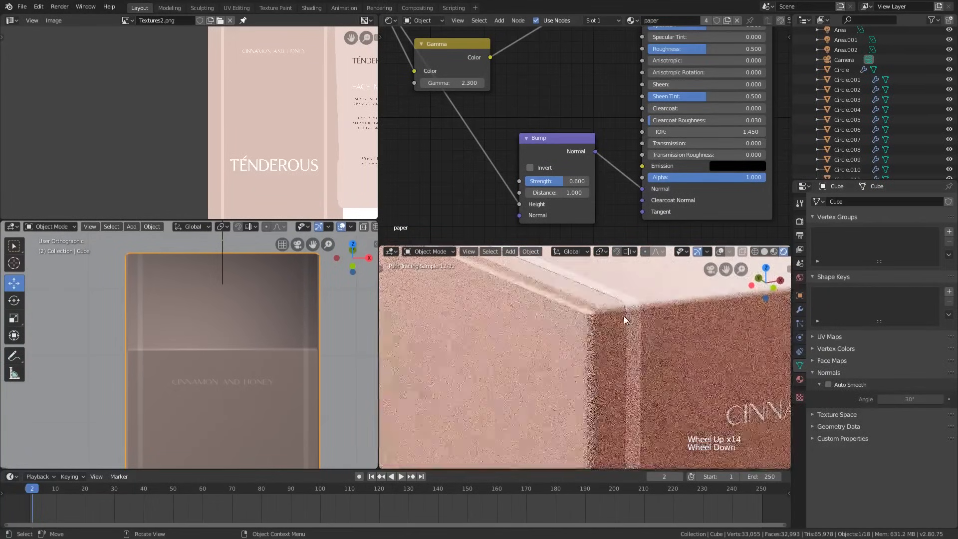
scroll(616, 319, "down", 8)
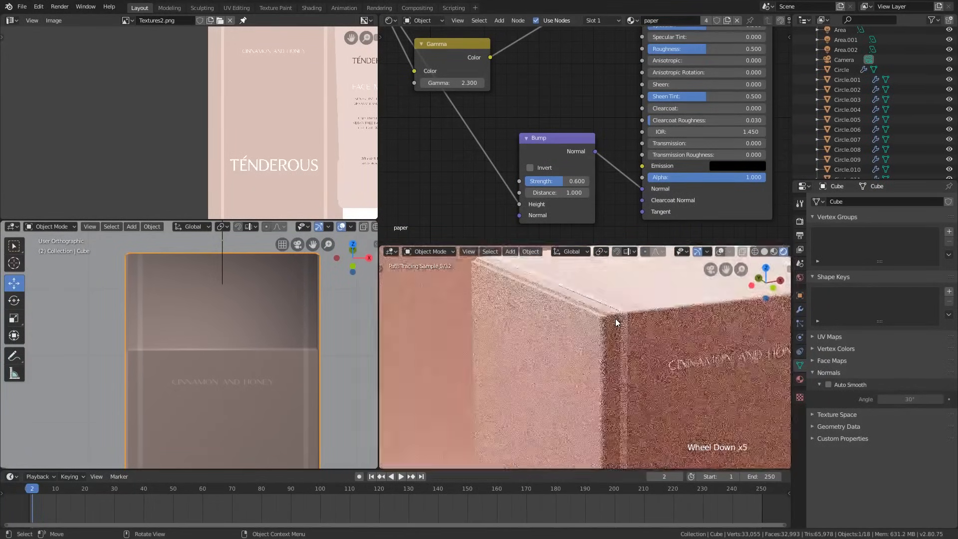
scroll(614, 323, "down", 3)
- Add a single unslid loop cut through the beveled corner where the box's top, front and side meet
middle_click_drag(212, 336, 250, 321)
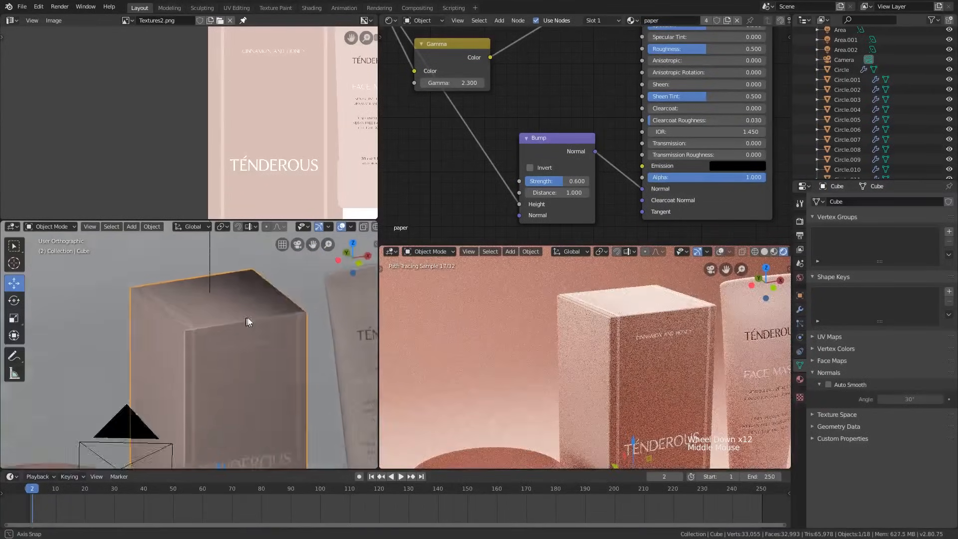
scroll(250, 315, "up", 4)
key("Tab")
scroll(270, 307, "up", 7)
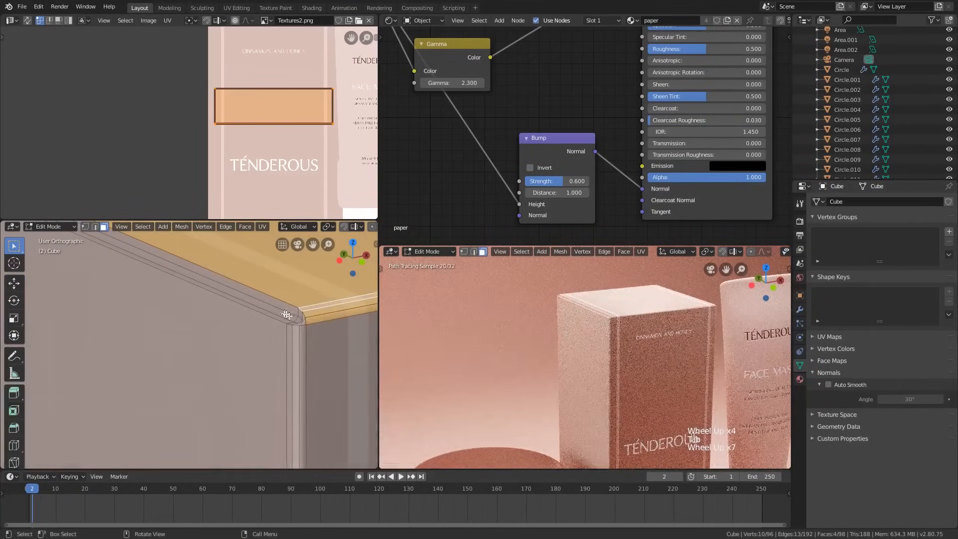
key("1")
scroll(303, 322, "up", 4)
left_click(307, 318)
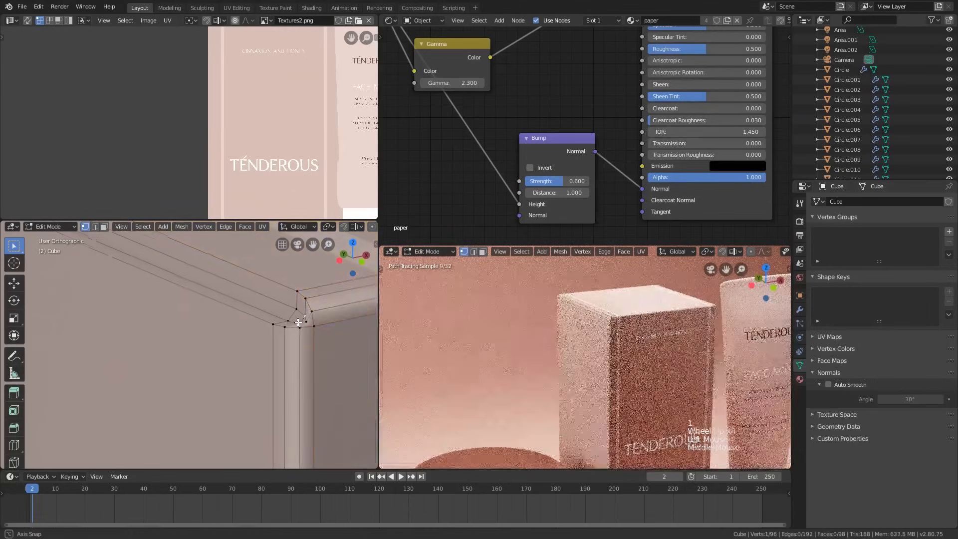
middle_click_drag(307, 318, 276, 306)
left_click(299, 322)
right_click(299, 322)
- In see-through front view, move the new loop's vertices by 0.0135 m in X and -0.0102 m in Z
key("KP_1")
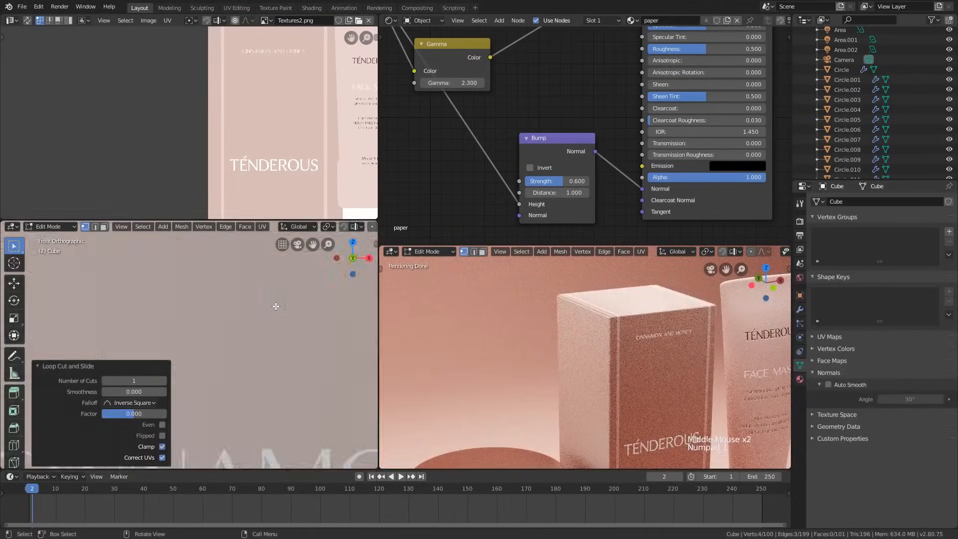
key("KP_Decimal")
key("alt+z")
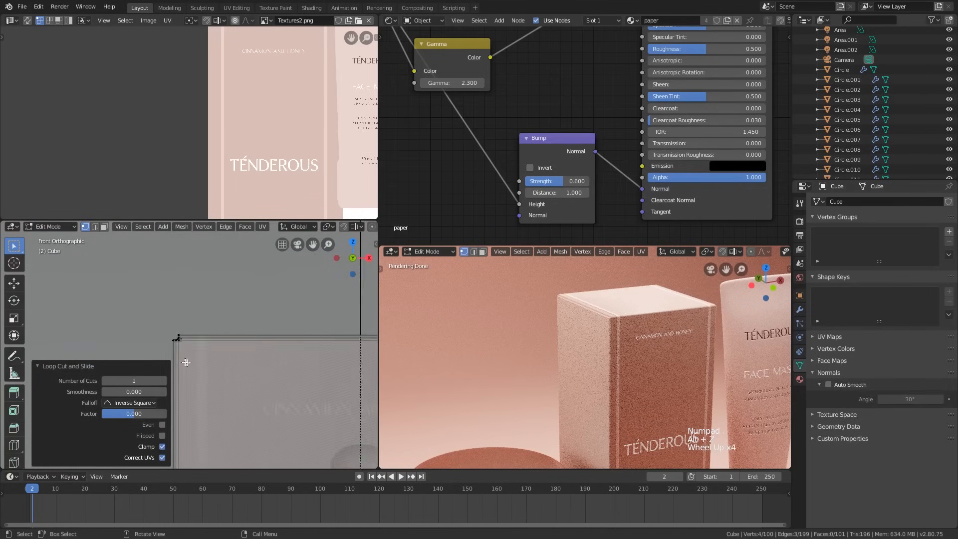
key("g")
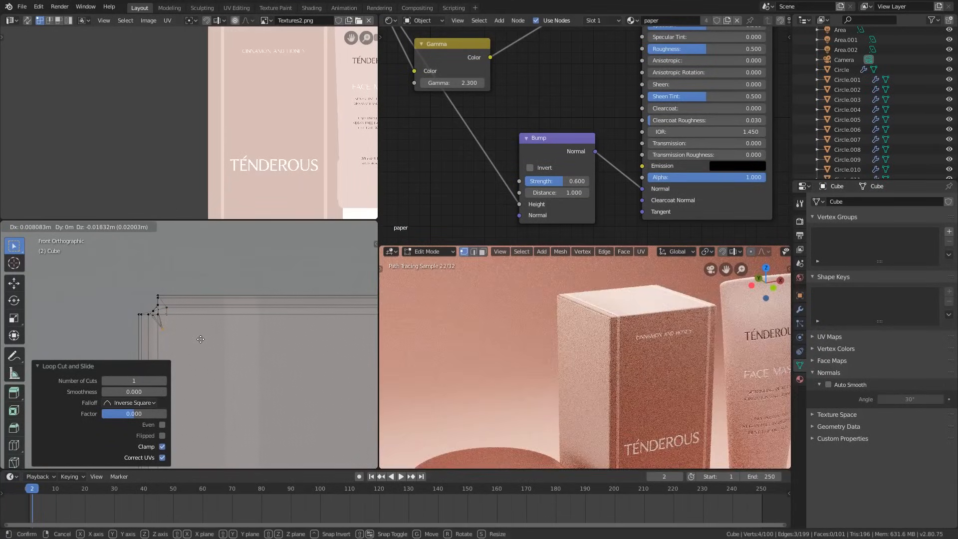
left_click(206, 333)
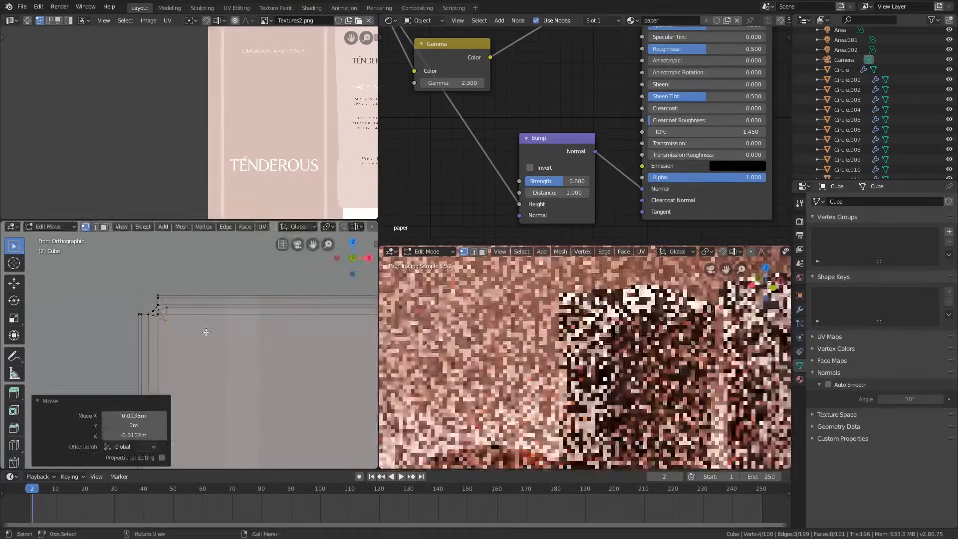
- Leave mesh editing, turn off X-ray, and examine the reshaped box corner up close and in the full render
key("Tab")
scroll(205, 332, "down", 1)
scroll(218, 340, "down", 1)
middle_click_drag(206, 332, 283, 365)
scroll(219, 340, "down", 1, "alt")
key("alt+z")
scroll(241, 361, "down", 3)
scroll(236, 352, "down", 1)
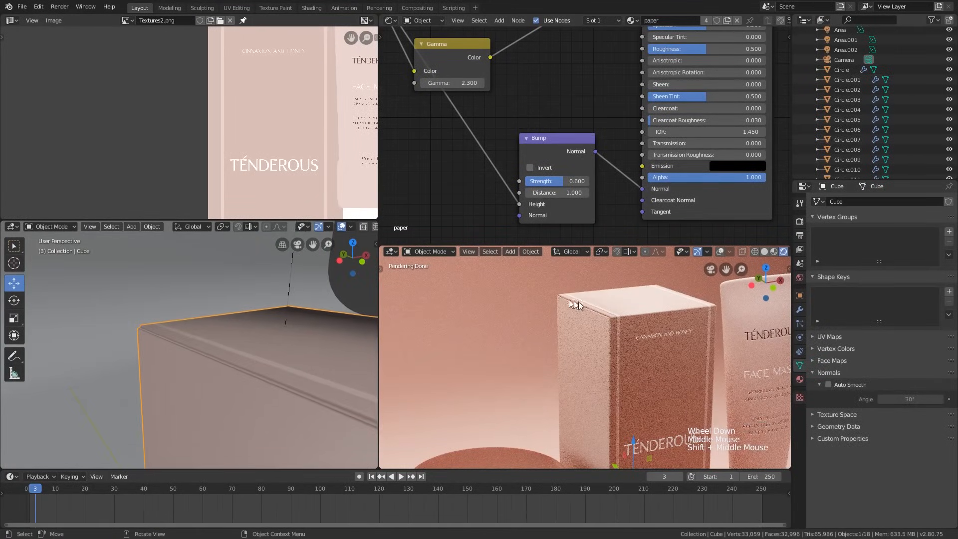
scroll(574, 304, "up", 6)
scroll(626, 327, "down", 8)
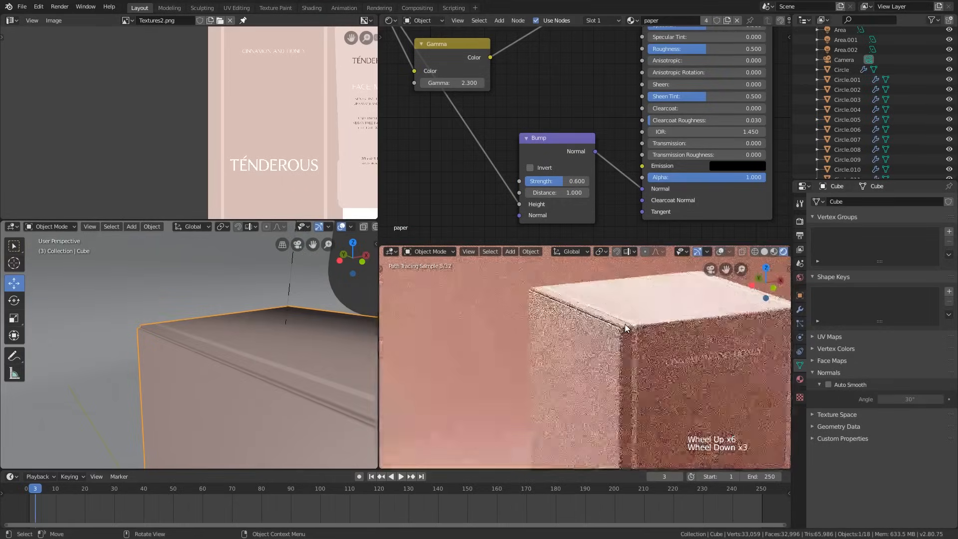
scroll(626, 327, "down", 1)
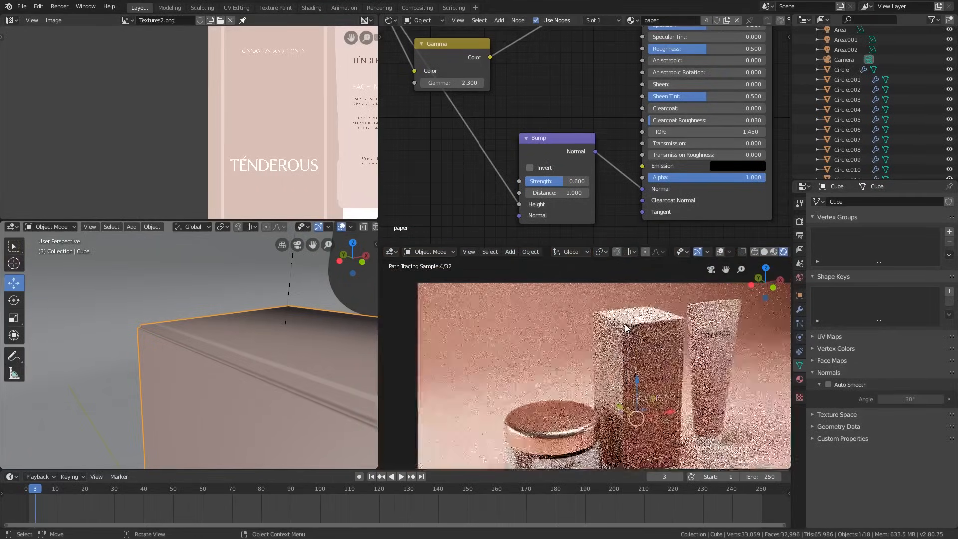
scroll(625, 325, "down", 5)
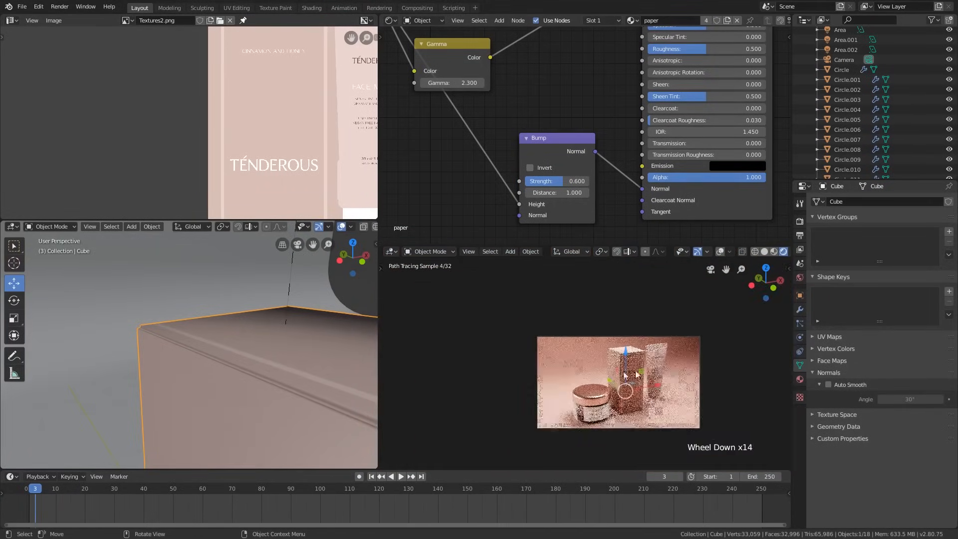
scroll(304, 364, "down", 5)
- Move the packaging box -4 m along X to the far side of the cream jar and save the file
middle_click_drag(304, 364, 228, 298, "shift")
scroll(243, 313, "down", 6)
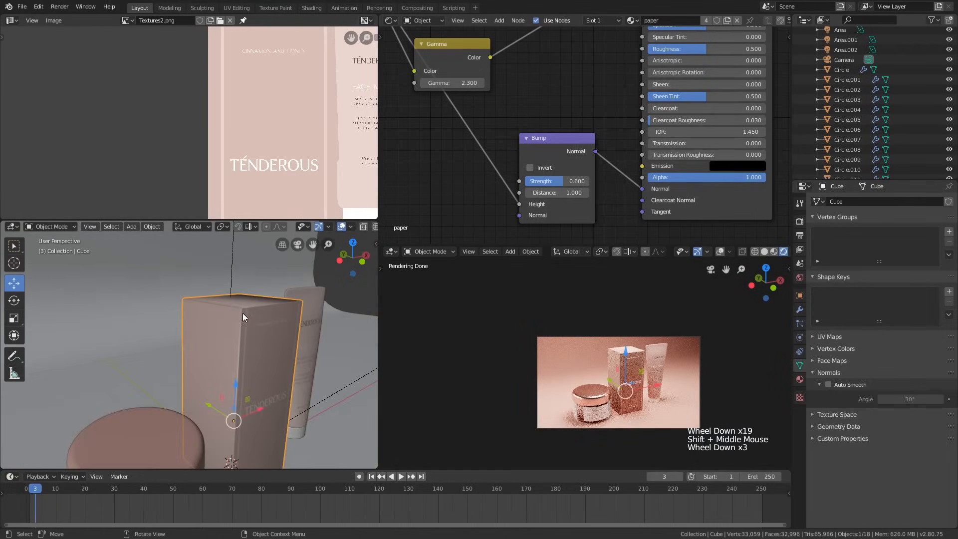
middle_click_drag(260, 335, 259, 354)
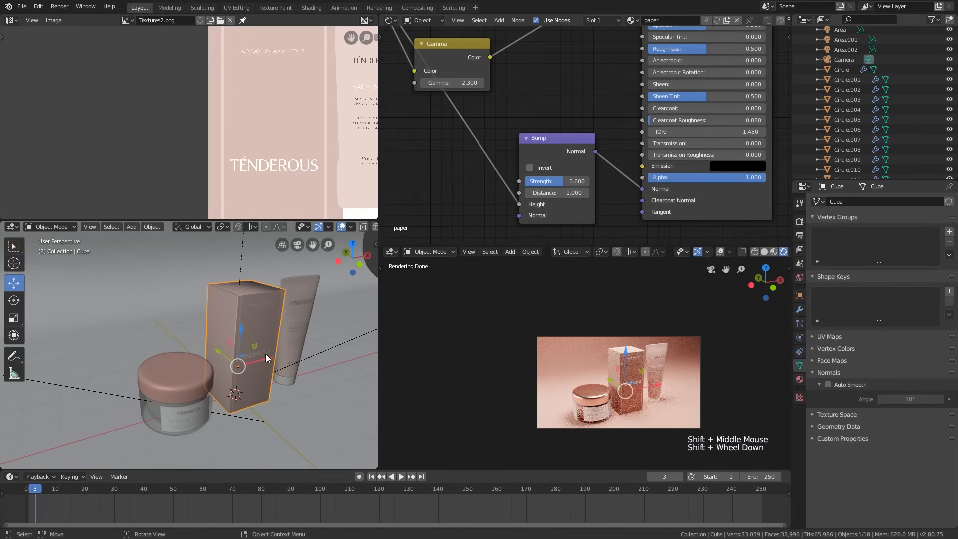
left_click_drag(268, 354, 199, 395)
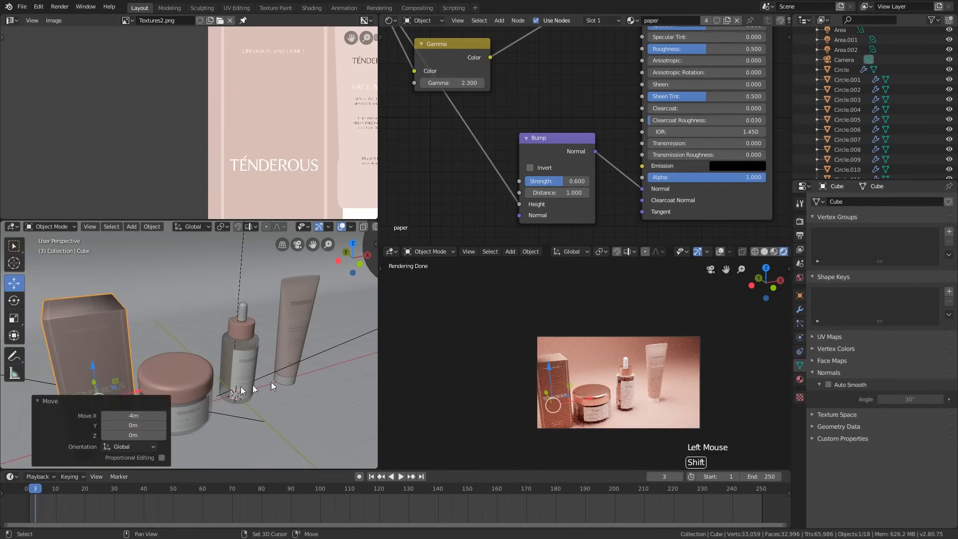
middle_click_drag(229, 382, 245, 342, "shift")
scroll(245, 342, "down", 1)
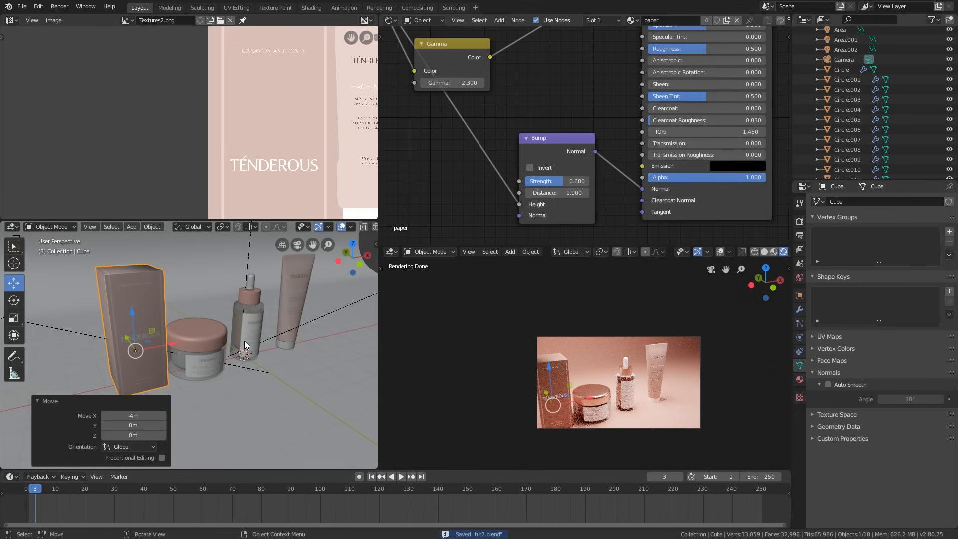
scroll(268, 346, "down", 1)
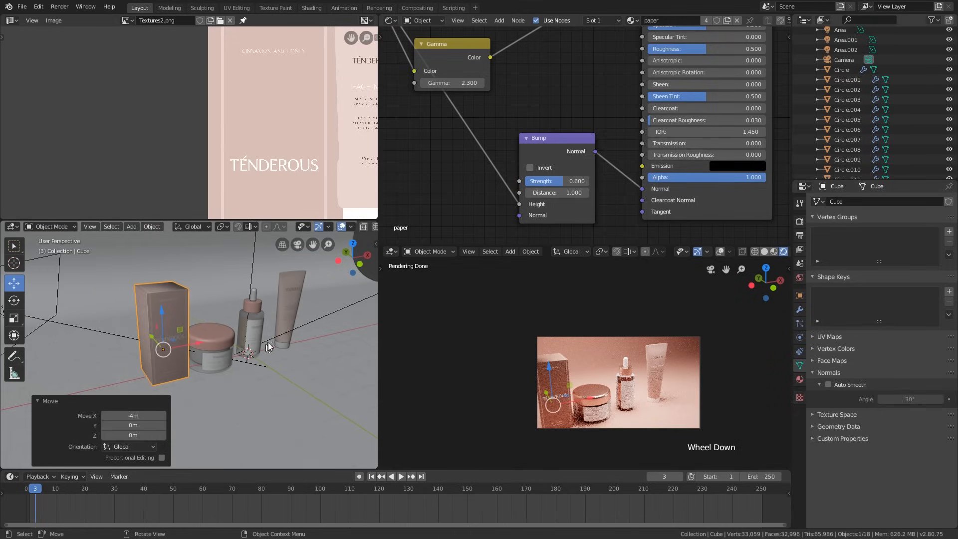
middle_click_drag(271, 340, 244, 332, "shift")
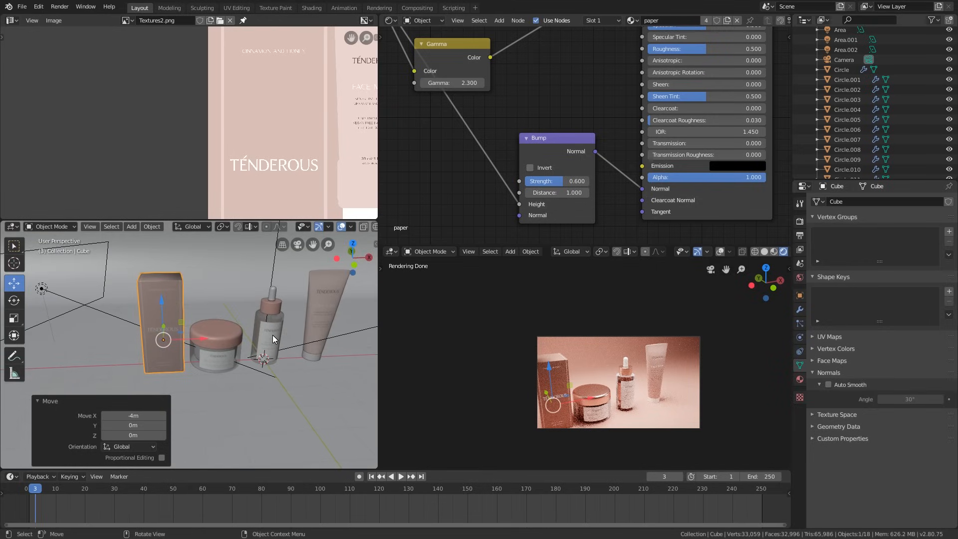
- Add a 2 m cube at the world origin, around the base of the dropper bottle
scroll(273, 335, "down", 7)
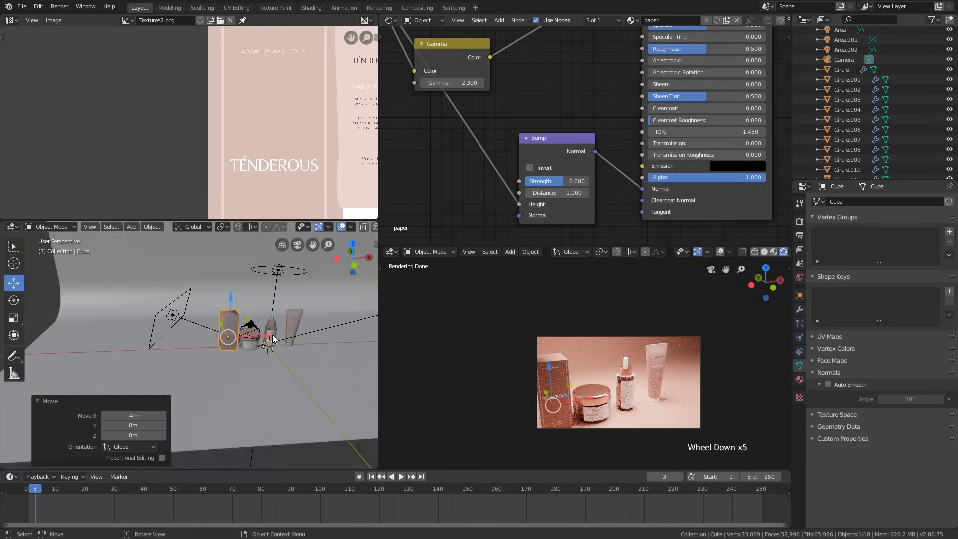
scroll(273, 339, "up", 4)
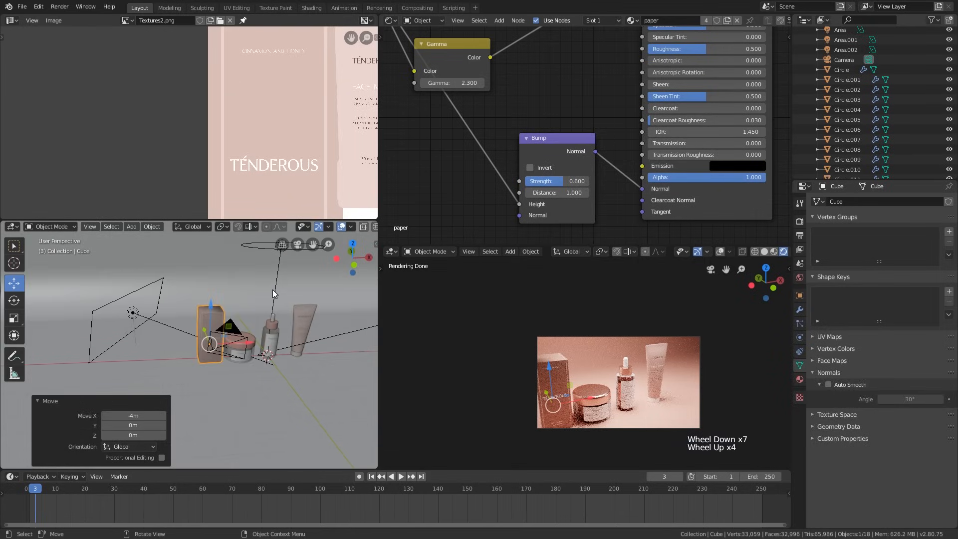
key("shift+a")
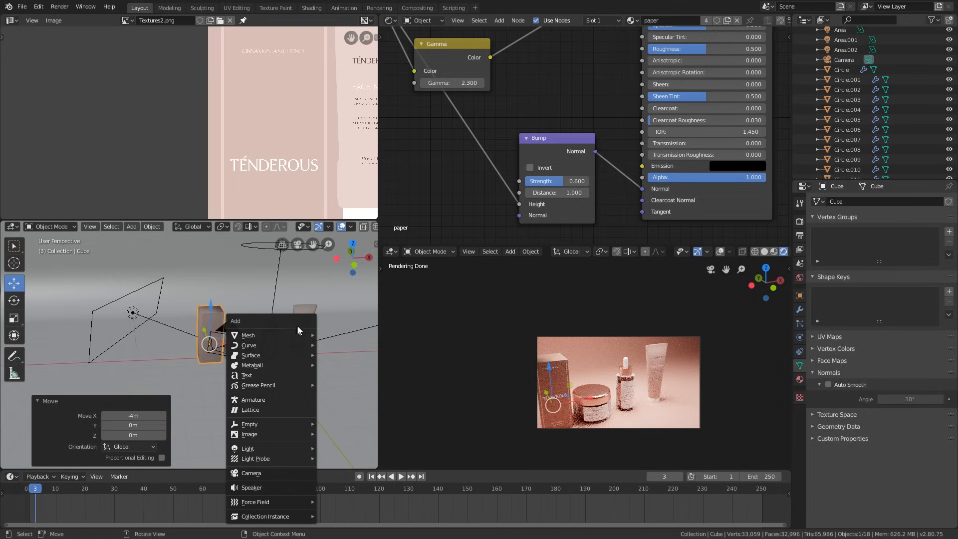
left_click(335, 344)
scroll(307, 352, "up", 2)
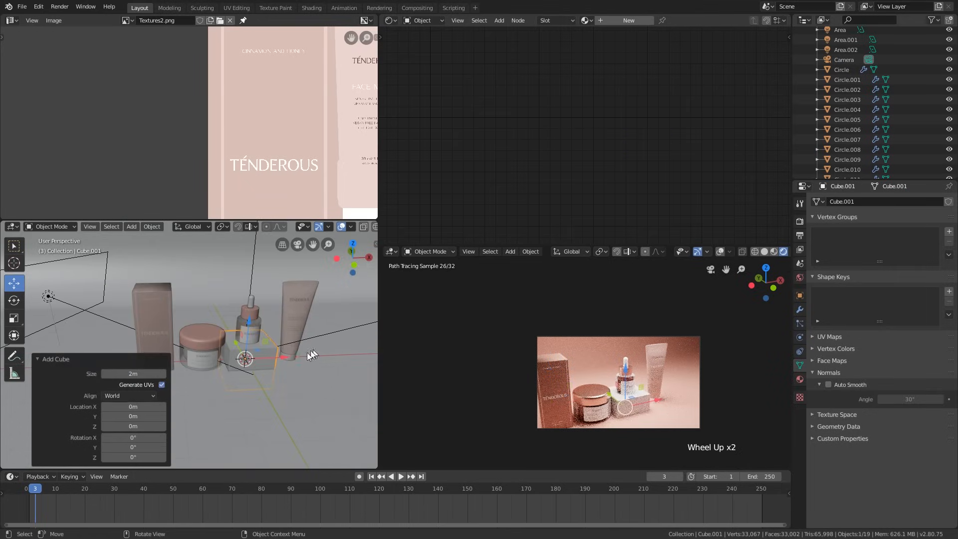
- In front view, scale the cube's mesh to about 0.53 along Z to form a low block
key("KP_1")
scroll(288, 359, "up", 2)
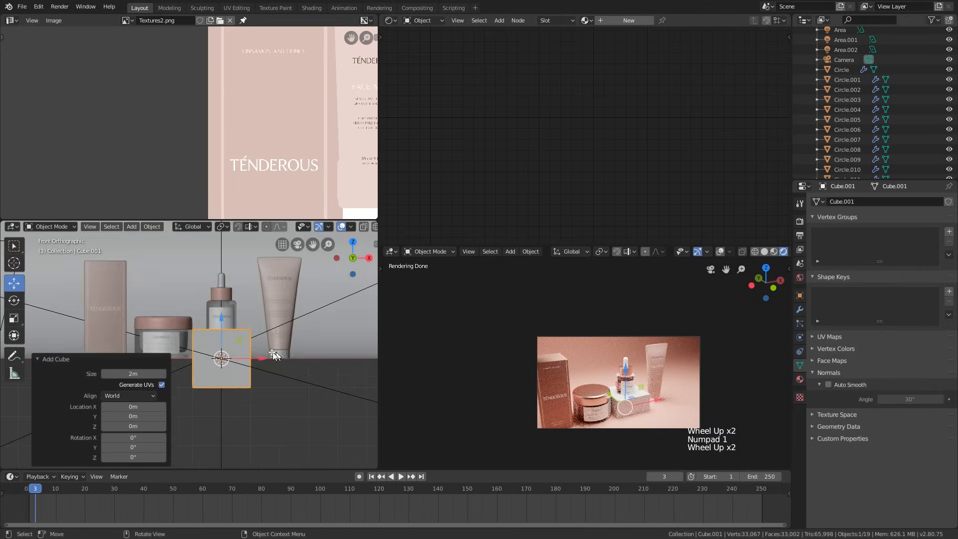
key("Tab")
middle_click_drag(288, 360, 321, 358, "shift")
key("s")
key("z")
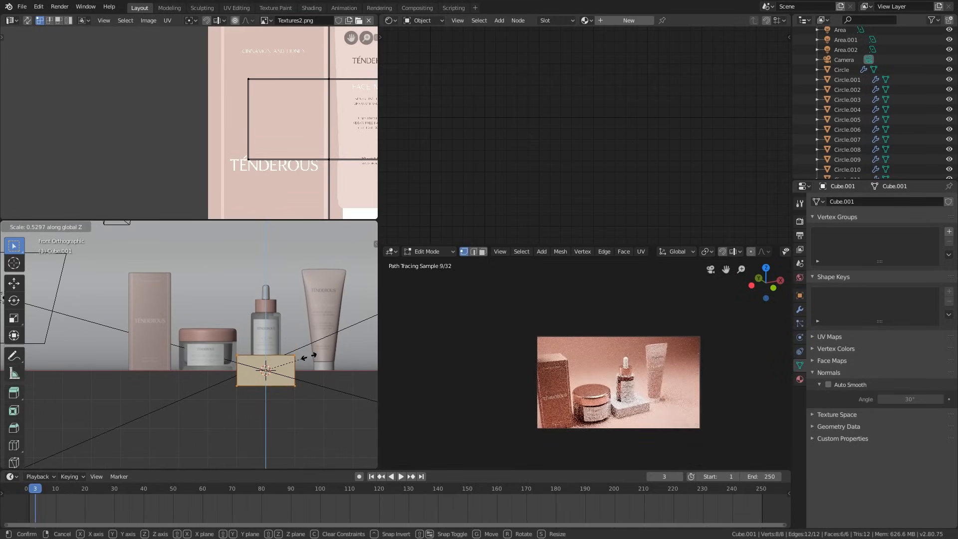
left_click(310, 357)
key("Tab")
- Raise the block 0.554 m along Z and lower it 0.0206 m so it rests on the floor
scroll(262, 356, "up", 1)
left_click_drag(263, 367, 266, 335)
scroll(260, 367, "up", 6)
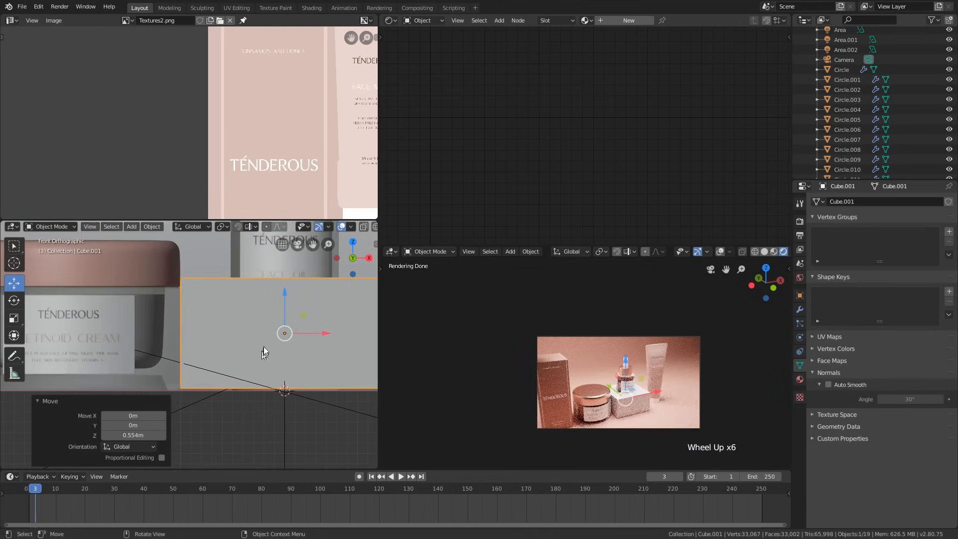
left_click_drag(286, 294, 281, 314, "shift")
- Add a Bevel modifier to the low block with a width of 0.021 m and 3 segments
left_click(800, 310)
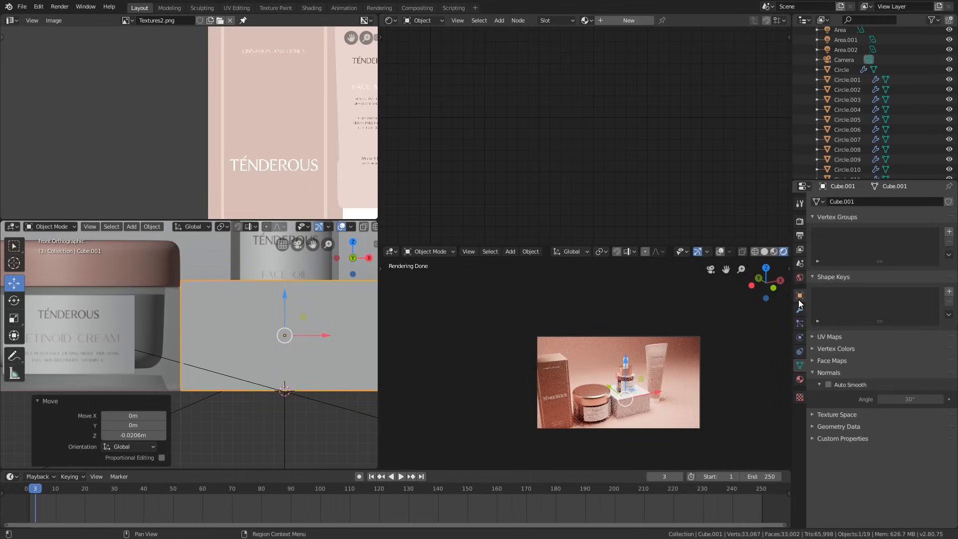
left_click(852, 204)
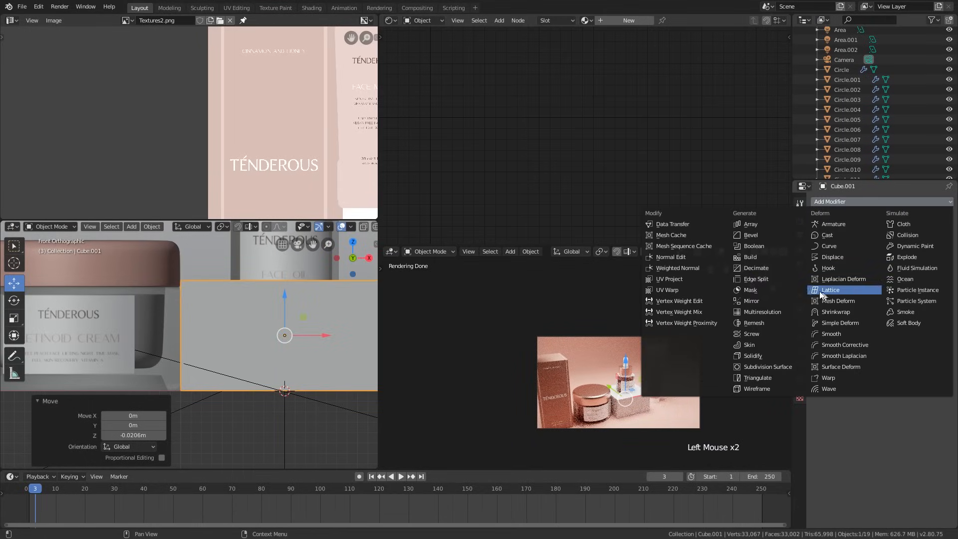
left_click(780, 235)
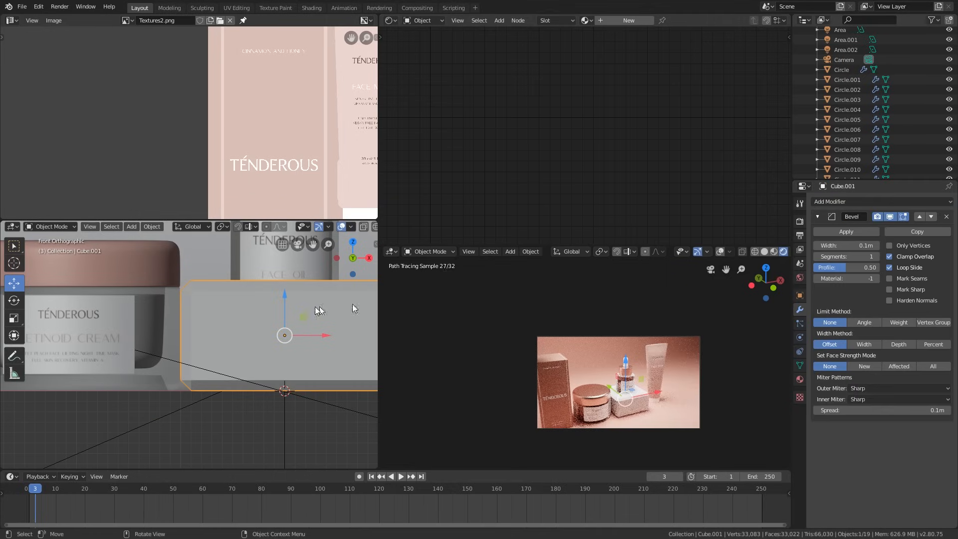
left_click(876, 256)
left_click(876, 256)
left_click(876, 257)
left_click_drag(869, 246, 839, 246)
scroll(190, 307, "up", 3)
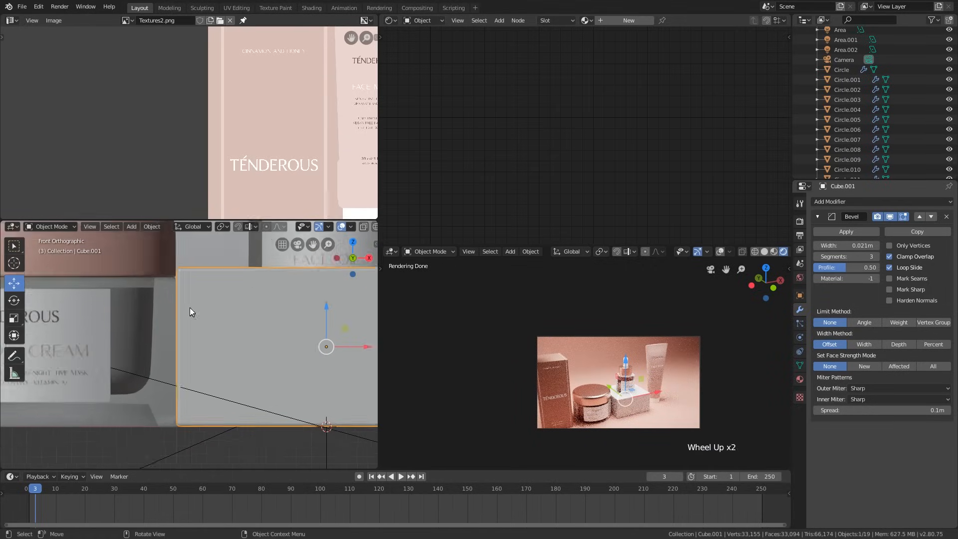
- Set the block's bevel segments to 4 and assign the existing floor material to it
right_click(185, 279)
scroll(184, 280, "up", 2)
scroll(187, 271, "up", 2)
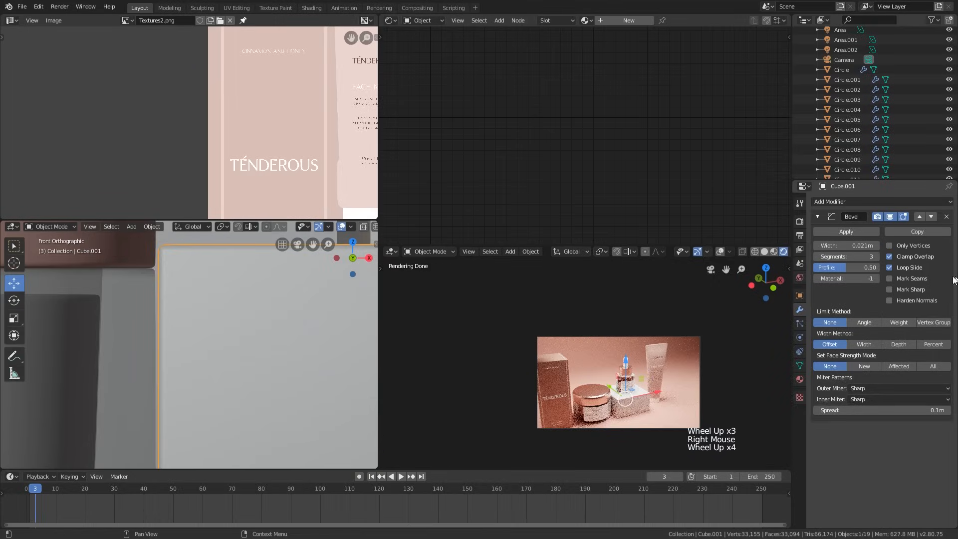
left_click(878, 256)
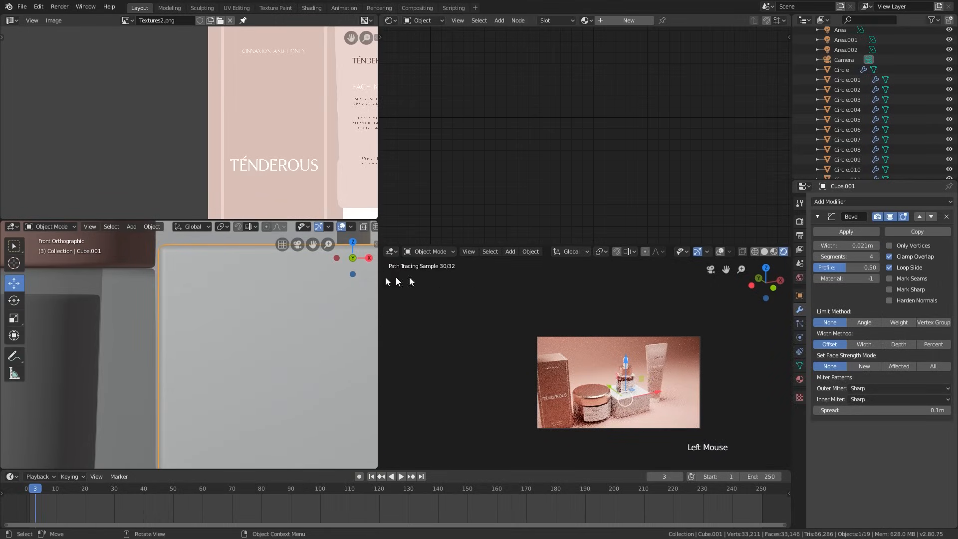
scroll(209, 250, "down", 6)
scroll(208, 250, "down", 3)
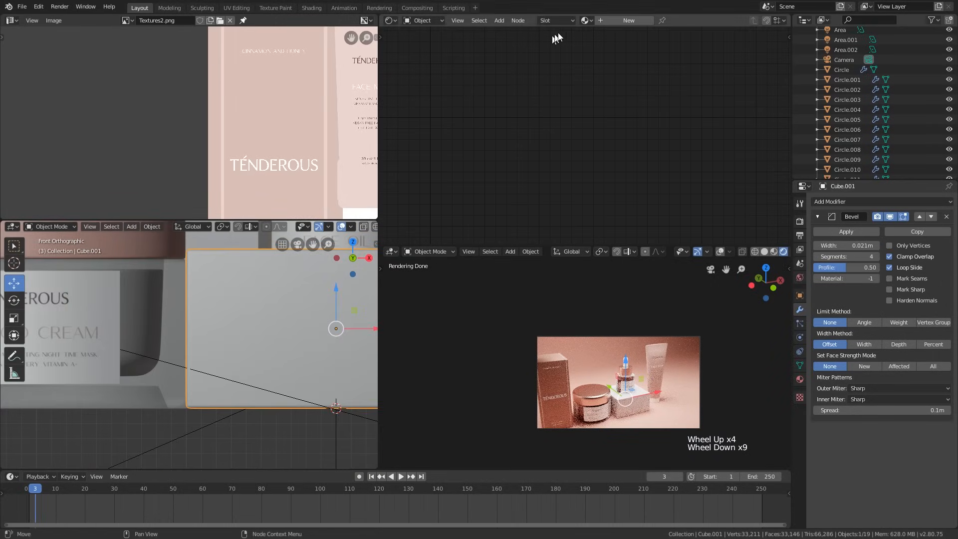
left_click(585, 20)
left_click(594, 45)
scroll(328, 289, "down", 4)
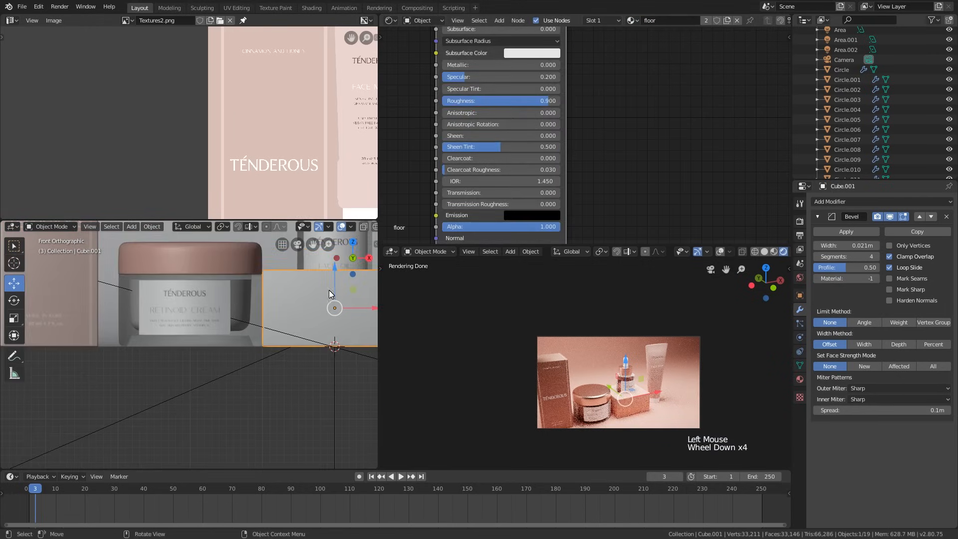
- Move the block 4 m along Y so it stands behind the row of products
middle_click_drag(328, 290, 293, 345, "shift")
scroll(338, 314, "down", 2)
scroll(337, 313, "down", 2)
scroll(277, 328, "down", 3)
scroll(282, 325, "up", 1)
scroll(253, 304, "down", 1)
scroll(252, 304, "up", 1)
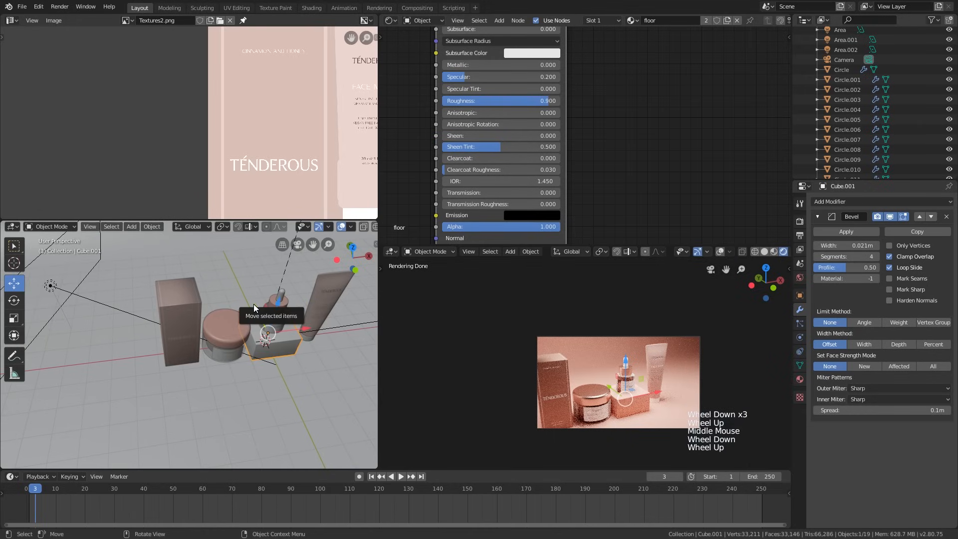
left_click_drag(254, 304, 244, 274)
scroll(265, 291, "up", 1)
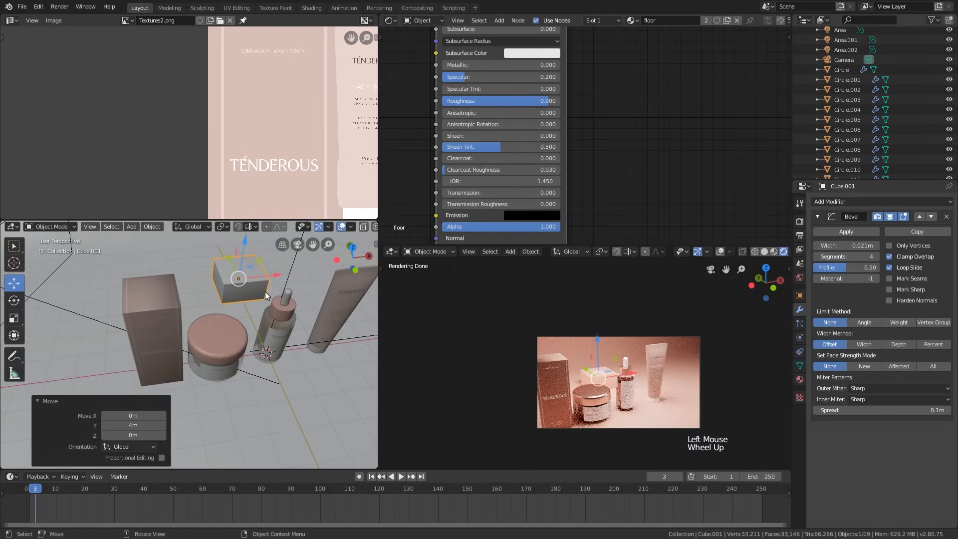
- Turn on X-ray and circle-select the dropper bottle's parts from the top view
key("KP_7")
key("alt+z")
scroll(261, 365, "up", 6)
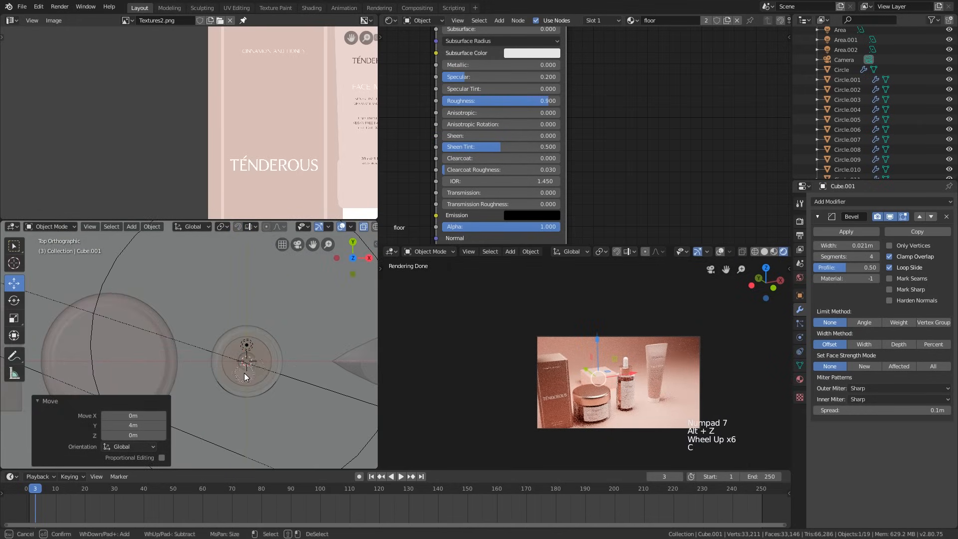
key("c")
left_click(249, 367)
right_click(247, 370)
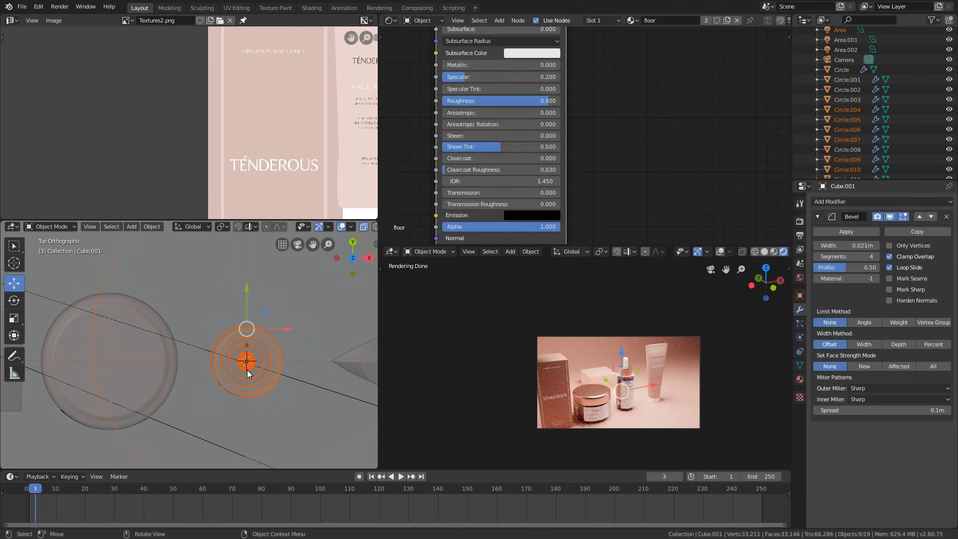
scroll(247, 370, "down", 3)
mouse_move(247, 372)
middle_mouse_down("shift")
mouse_move(246, 382)
mouse_move(242, 373)
middle_mouse_up("shift")
scroll(242, 372, "down", 1)
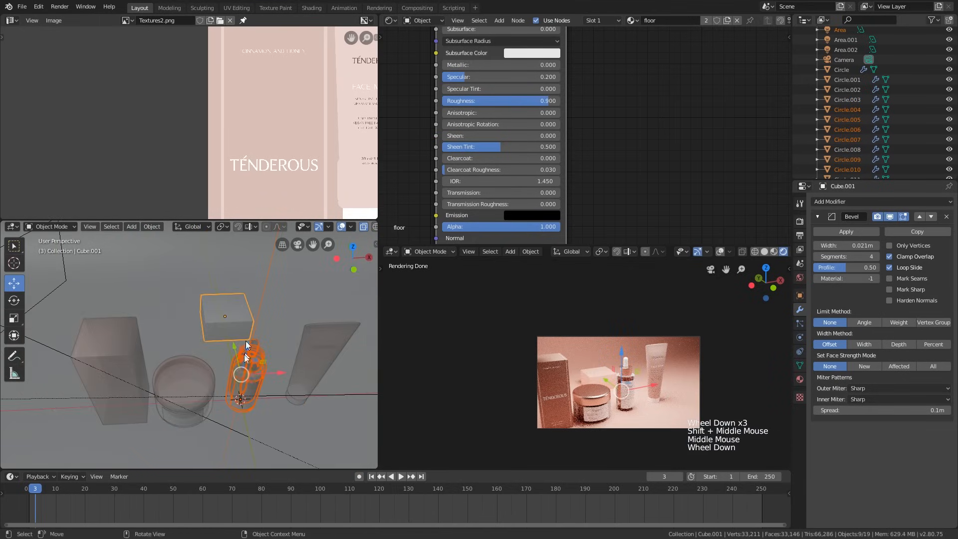
- Add a cube empty with a 1 m radius at the dropper bottle's base and raise it 1.32 m along Z
left_click(240, 402)
scroll(241, 402, "up", 1)
key("shift+s")
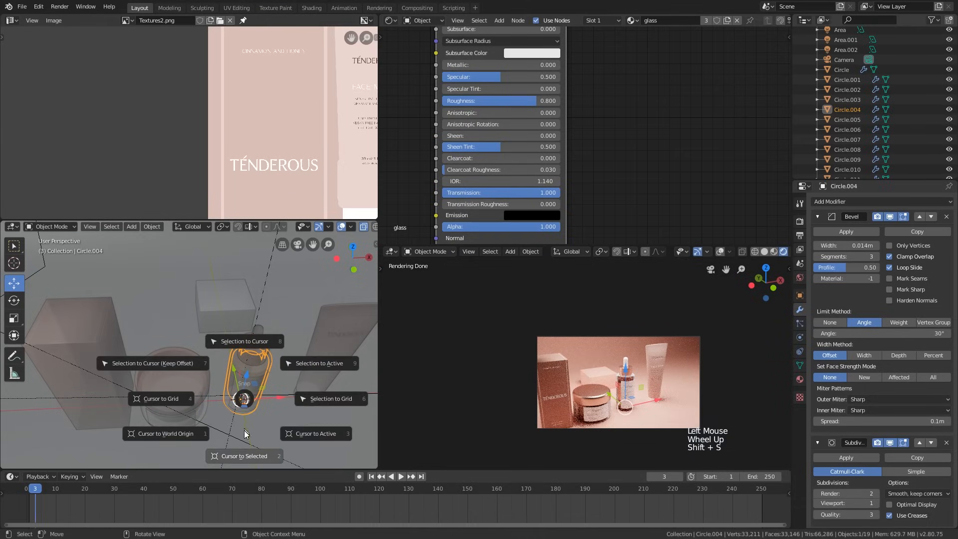
key("shift+a")
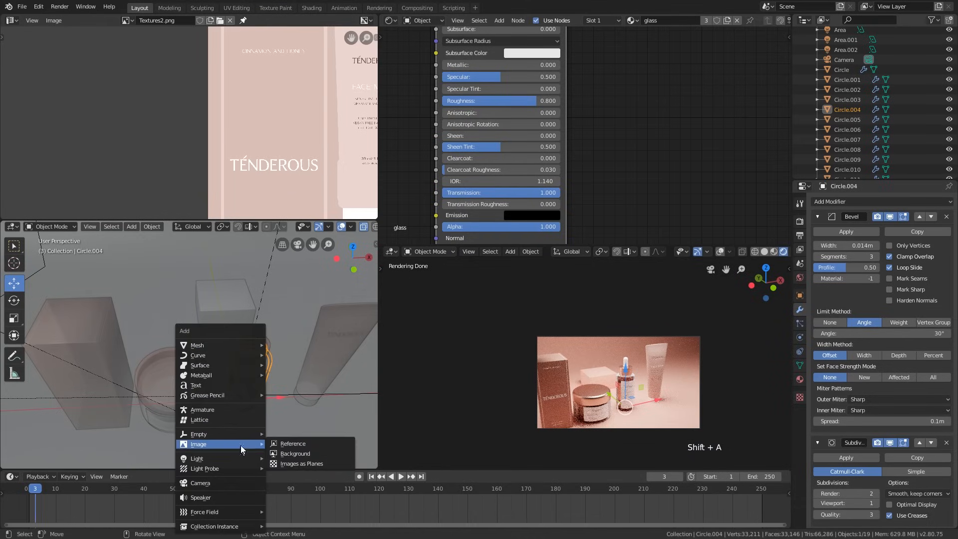
mouse_move(252, 434)
left_click(295, 478)
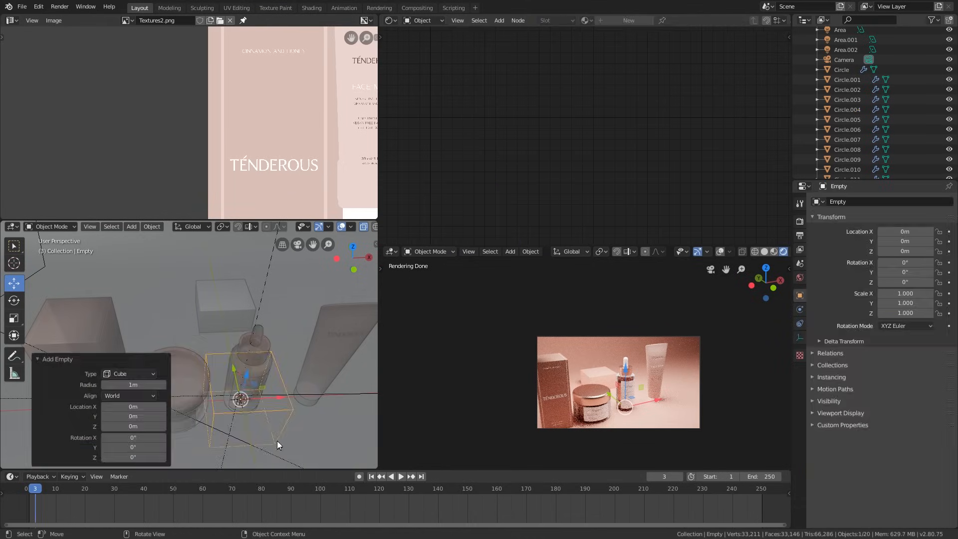
middle_click_drag(278, 443, 258, 372)
left_click_drag(244, 359, 247, 322)
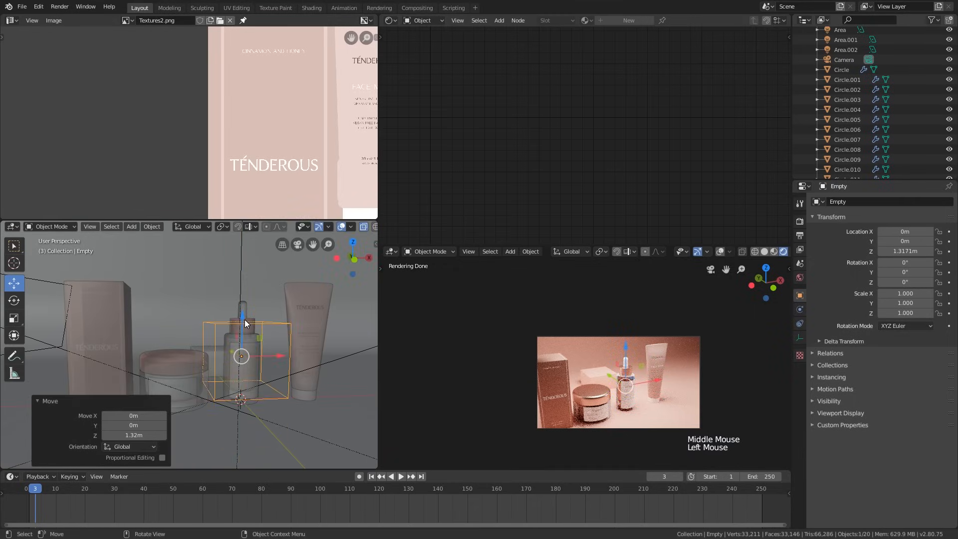
- Circle-select the dropper bottle's parts and the cube empty from the top view, leaving the backdrop plane out of the selection
key("KP_7")
scroll(255, 357, "up", 2)
key("c")
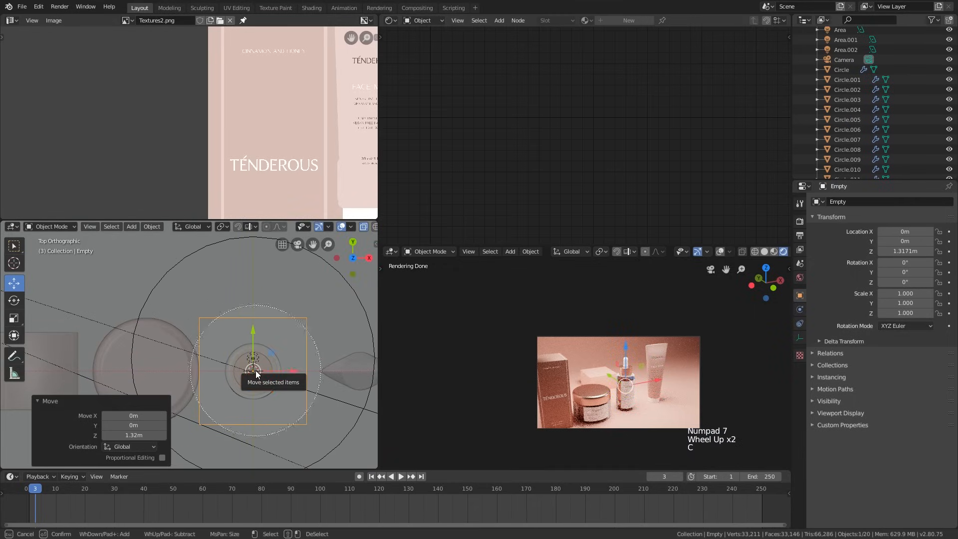
left_click(256, 369)
key("Escape")
scroll(257, 382, "down", 3)
middle_click_drag(258, 384, 260, 314)
scroll(259, 300, "down", 6)
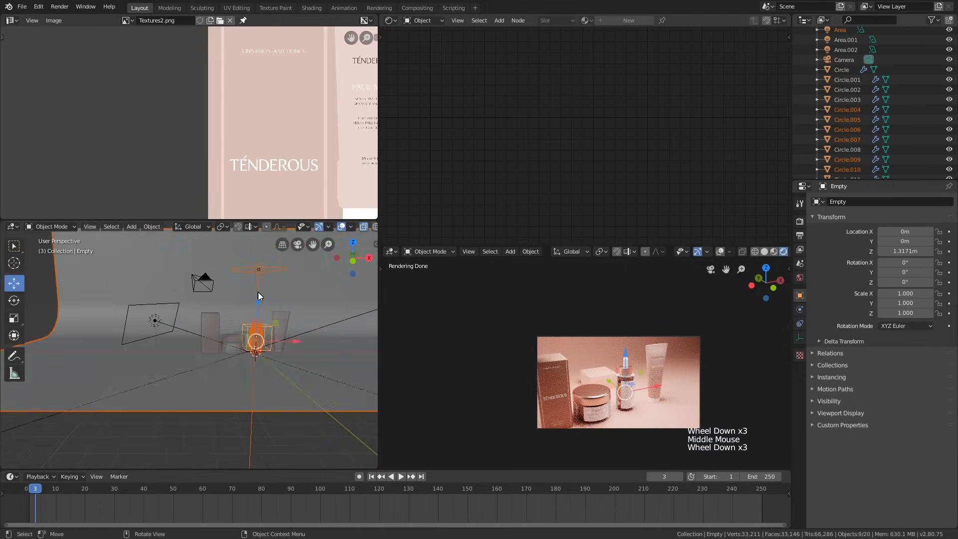
left_click(166, 270, "shift")
left_click(166, 269, "shift")
middle_click_drag(166, 273, 232, 286, "shift")
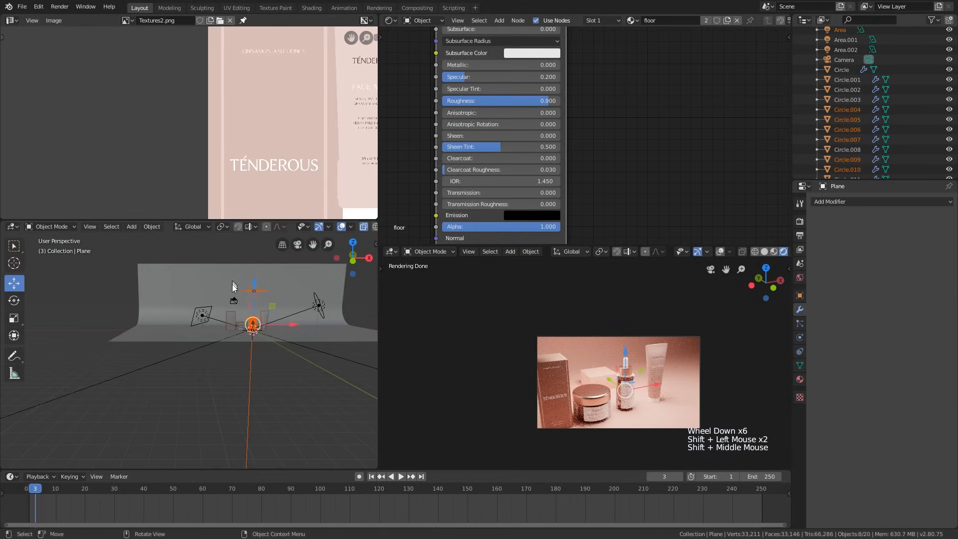
- In wireframe shading, remove the overhead area light from the selection and save the file
key("z")
scroll(260, 305, "up", 5)
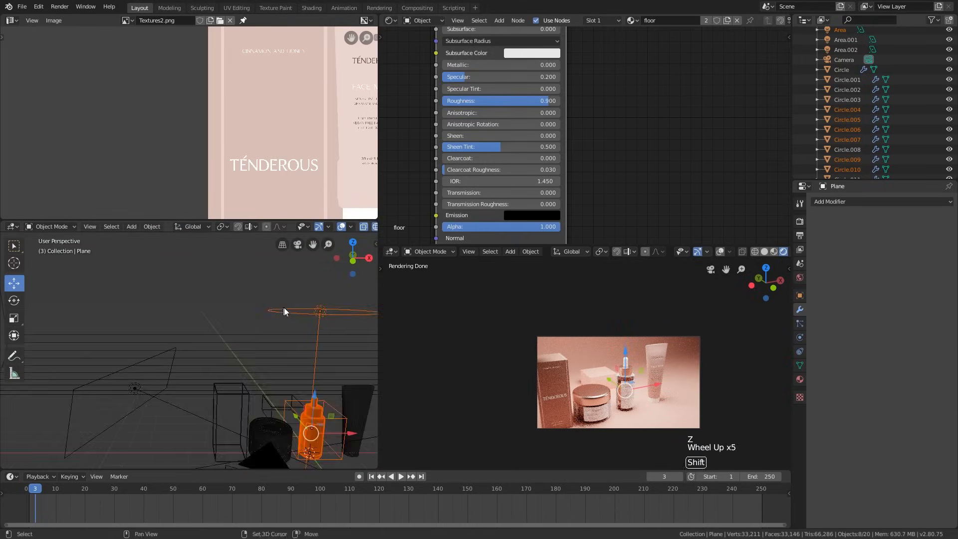
left_click(287, 309, "shift")
left_click(287, 309, "shift")
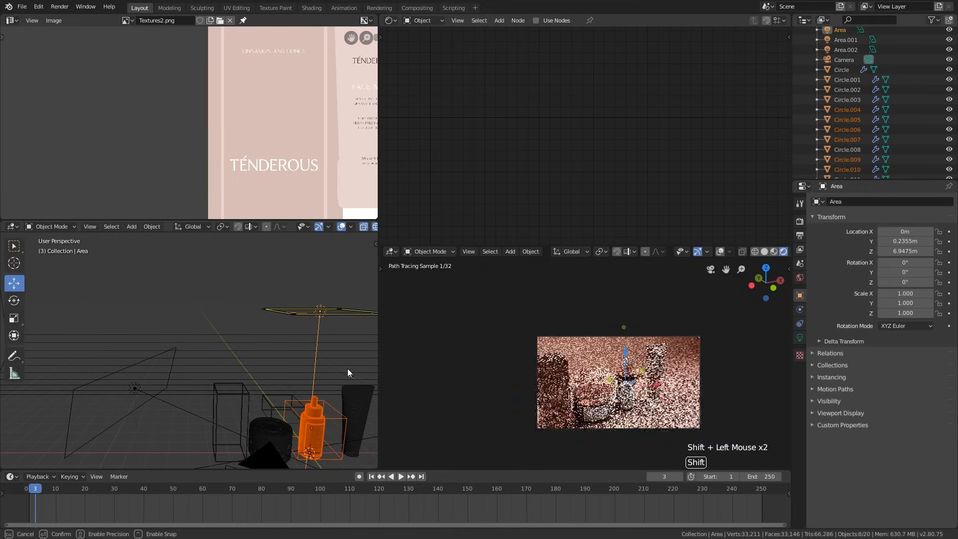
middle_click_drag(345, 367, 295, 349, "shift")
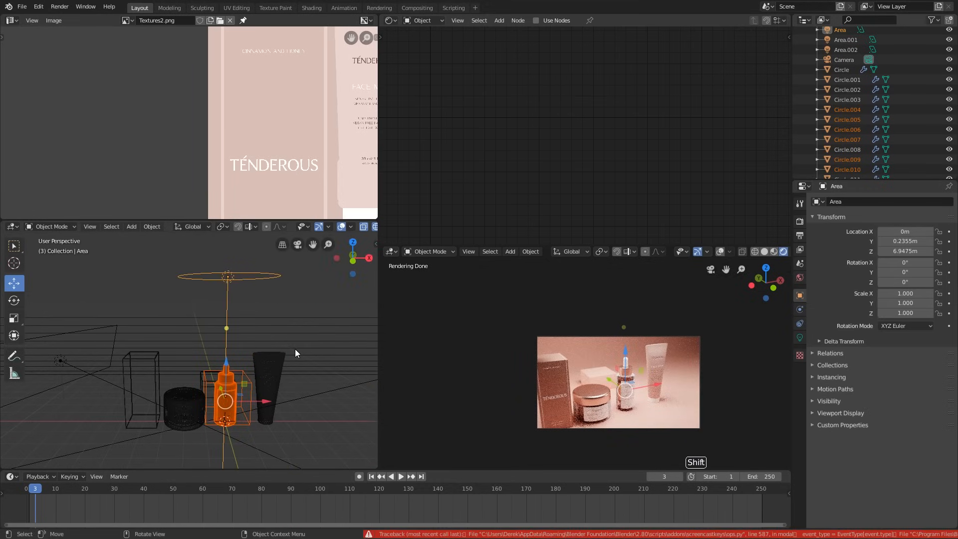
key("ctrl+s")
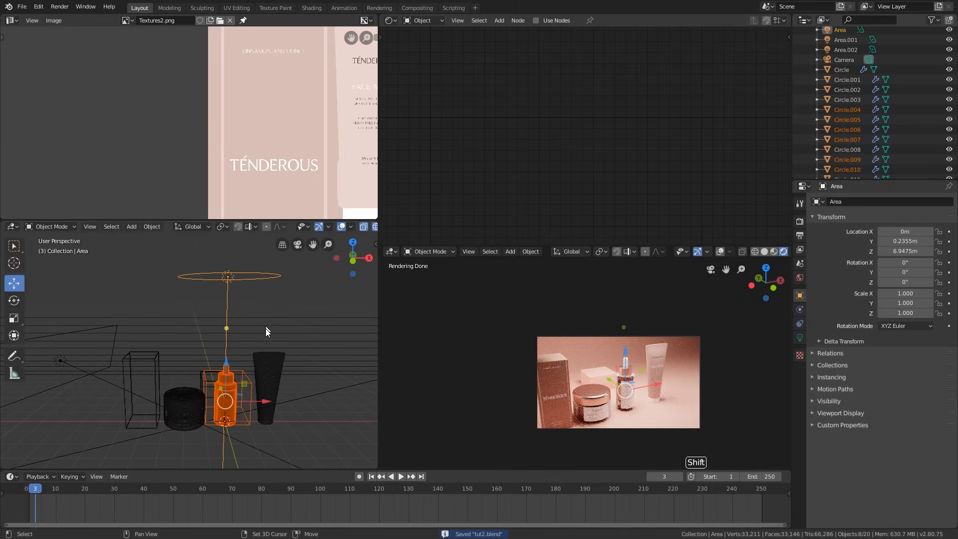
left_click(229, 310, "shift")
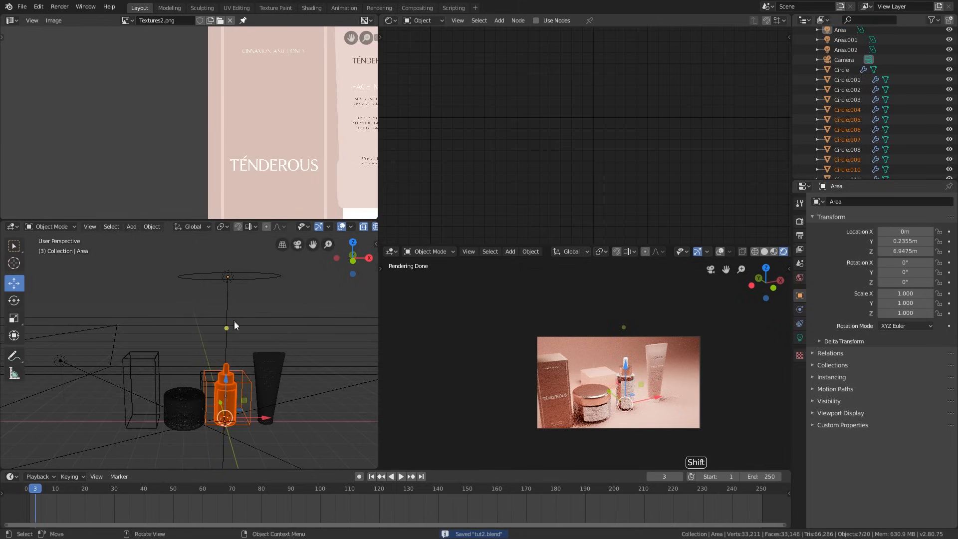
- Parent the selected dropper bottle parts to the cube empty and test the link with a cancelled move of the empty
middle_click_drag(235, 320, 249, 289, "shift")
scroll(256, 328, "up", 5)
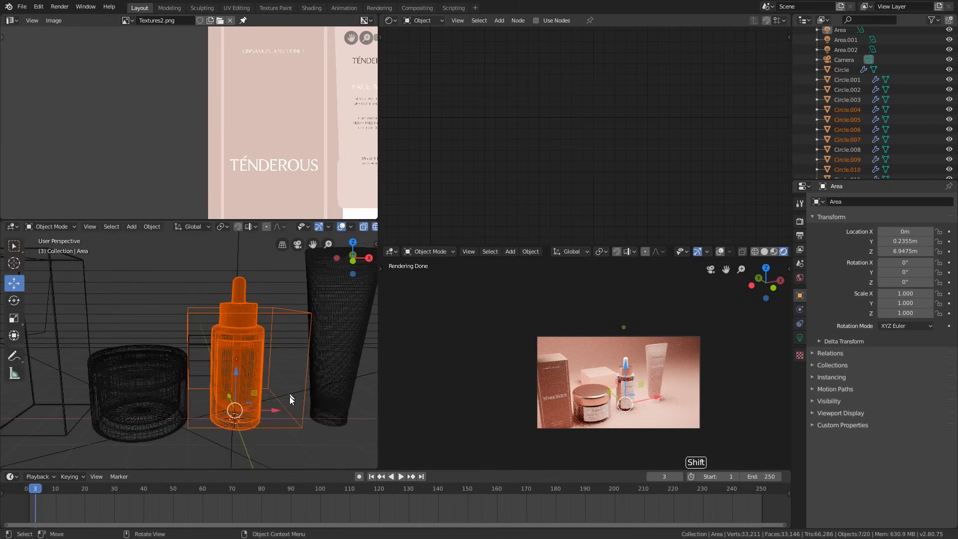
left_click(288, 410, "shift")
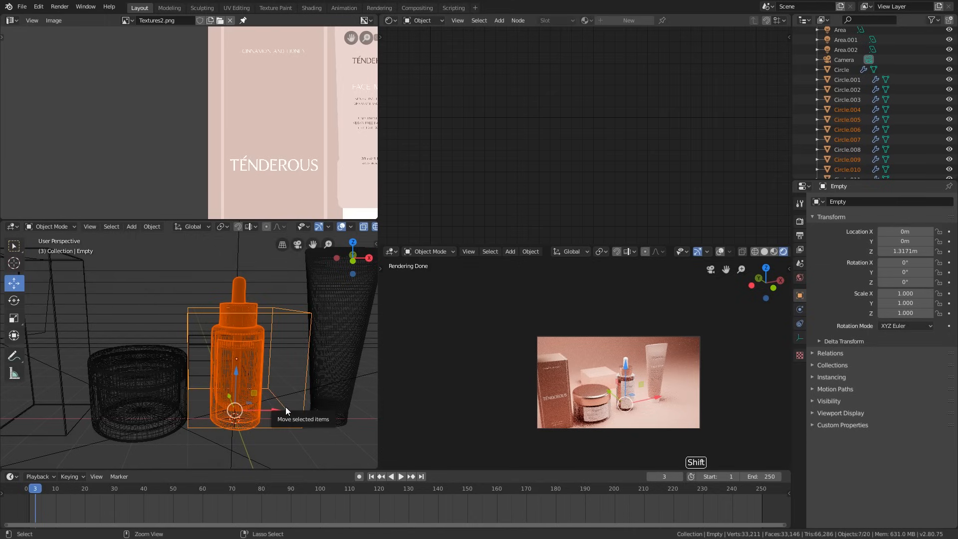
key("ctrl+p")
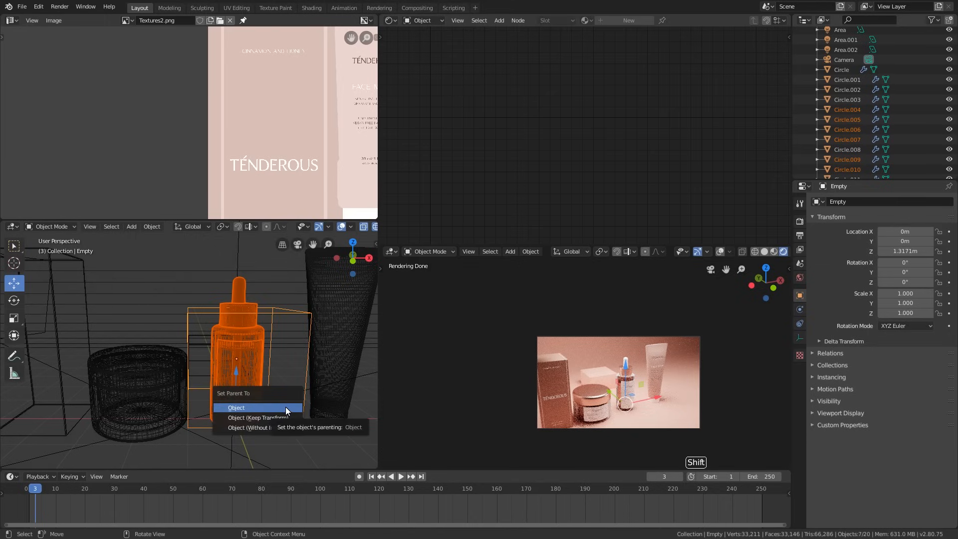
left_click(285, 406)
left_click(286, 422)
scroll(286, 423, "down", 3)
key("g")
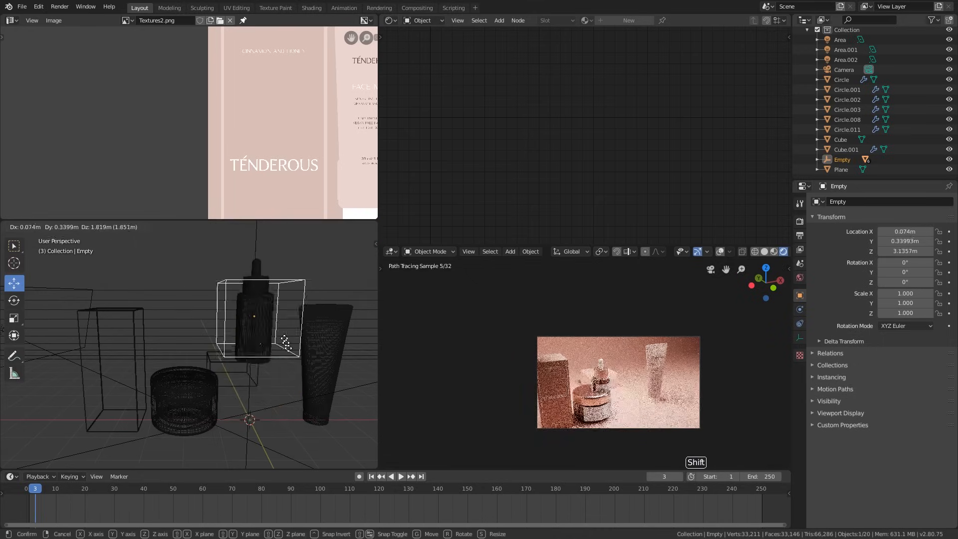
right_click(253, 367)
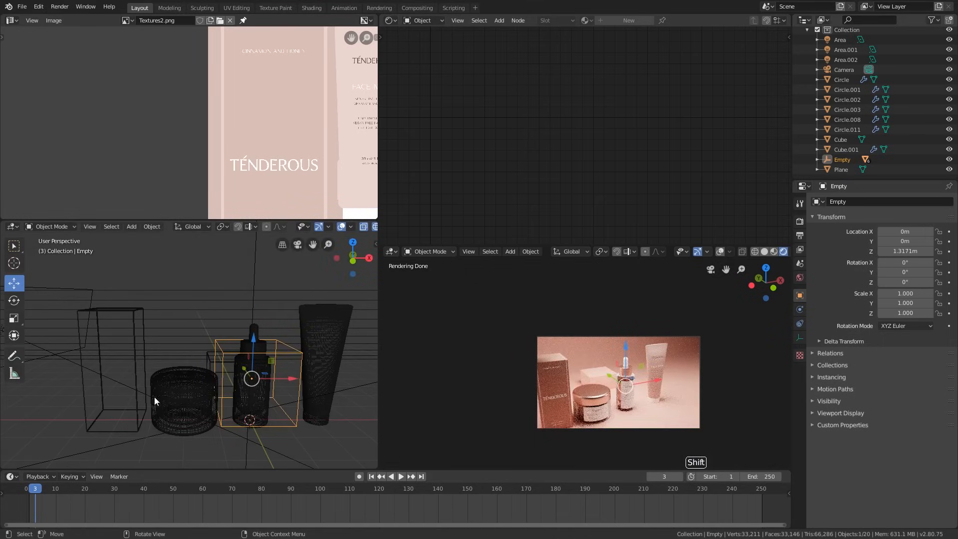
- Select the cream jar's glass body and snap the 3D cursor to its origin
left_click(112, 414)
left_click(186, 431)
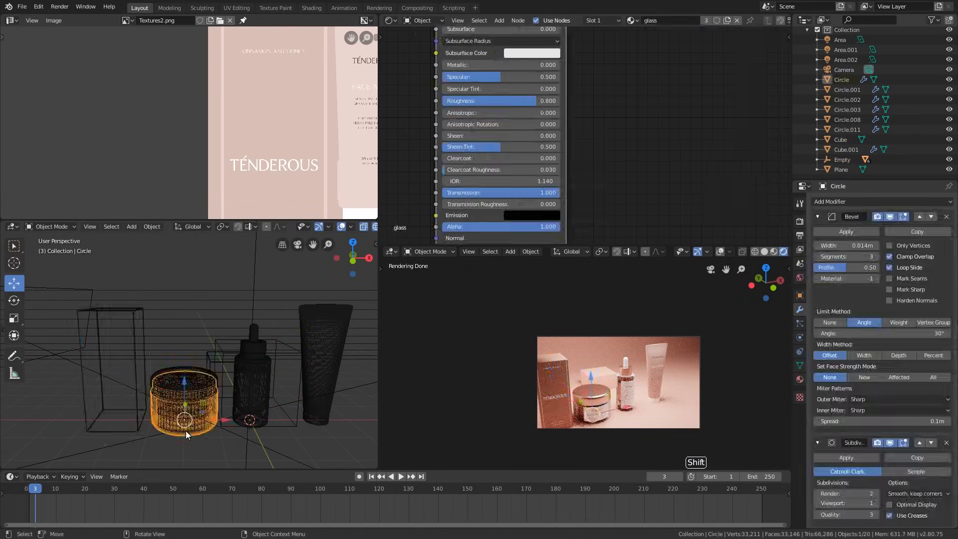
scroll(141, 423, "up", 2)
scroll(143, 423, "up", 2)
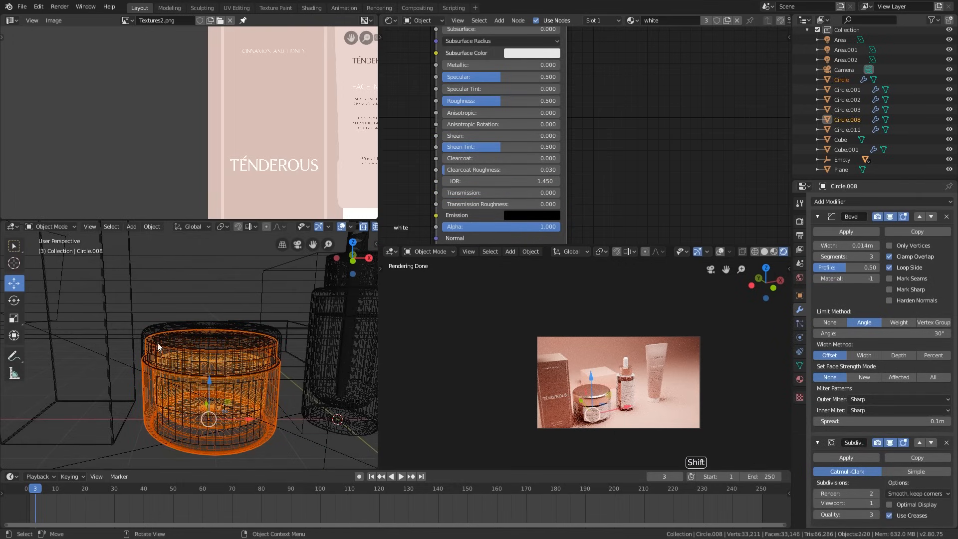
key("shift+s")
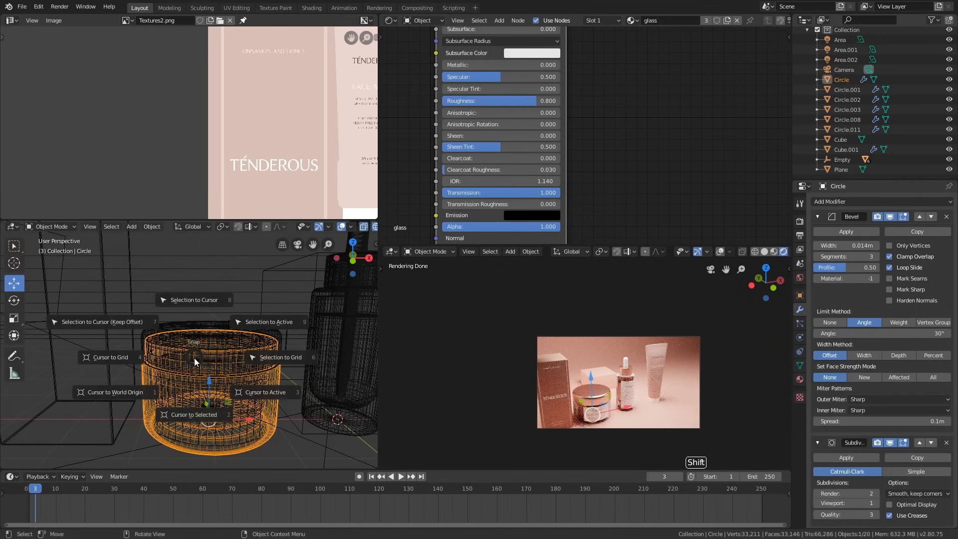
left_click(201, 406)
key("shift+s")
left_click(207, 389)
- Add a circle empty with a 1 m radius at the cream jar's base, at X -2 m
key("shift+a")
mouse_move(207, 388)
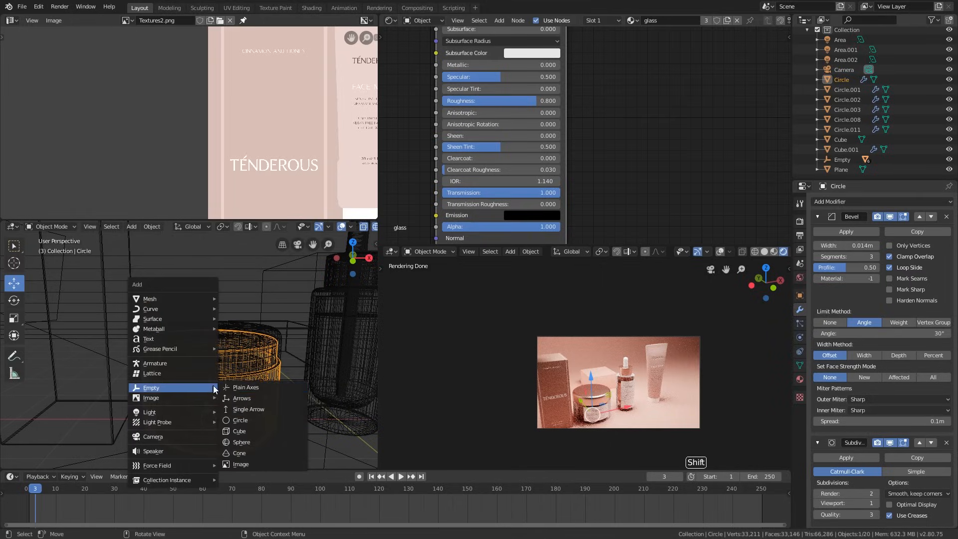
left_click(242, 423)
scroll(242, 415, "down", 1)
mouse_move(241, 415)
middle_mouse_down()
mouse_move(323, 398)
mouse_move(261, 412)
middle_mouse_up()
scroll(243, 422, "up", 1)
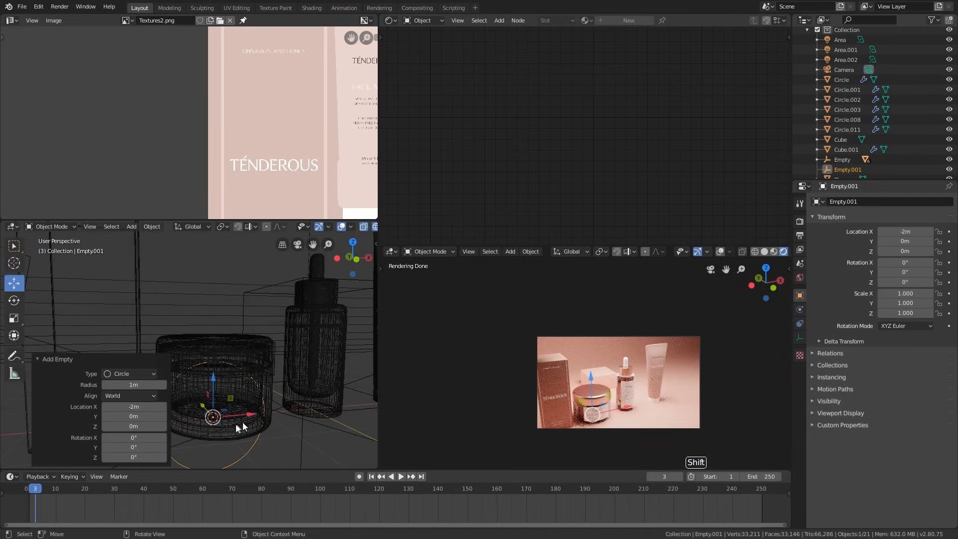
- Parent the cream jar's glass body, lid and remaining inner part to the circle empty, keeping their transforms
left_click(185, 395, "shift")
left_click(185, 396, "shift")
left_click(184, 352, "shift")
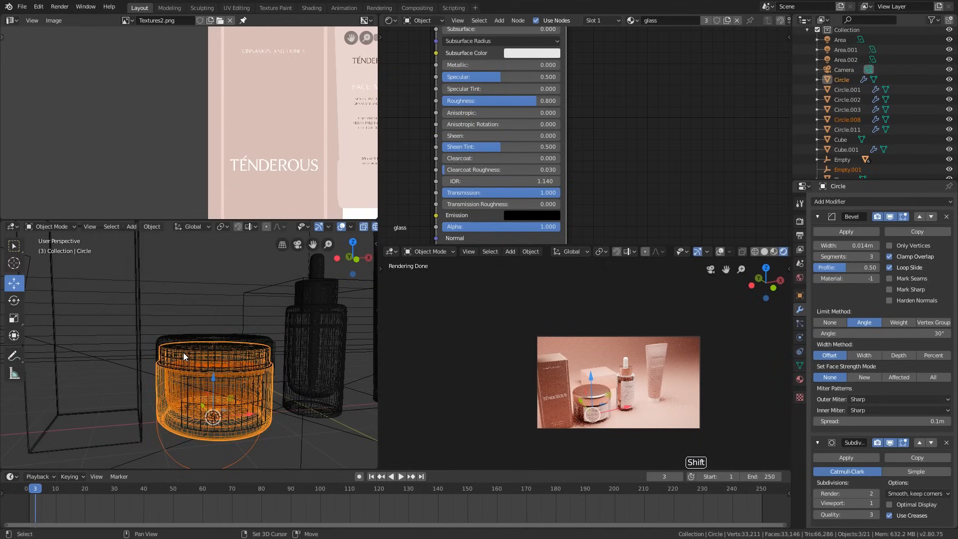
left_click(184, 358, "shift")
left_click(236, 461, "shift")
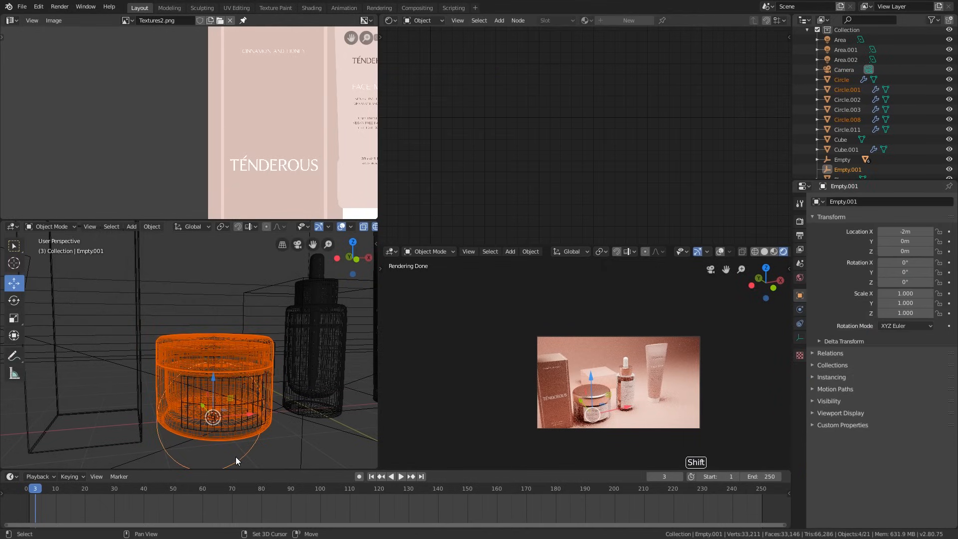
key("ctrl+p")
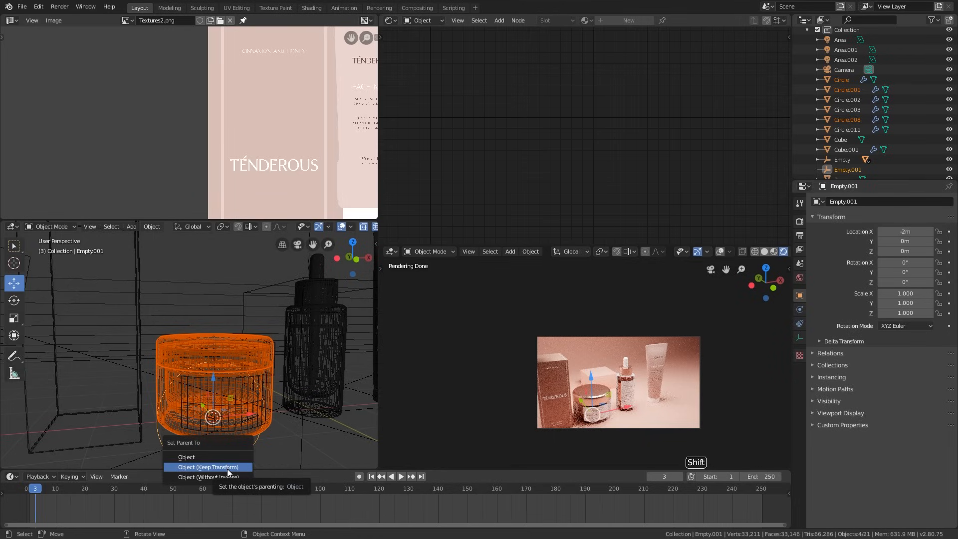
left_click(227, 468)
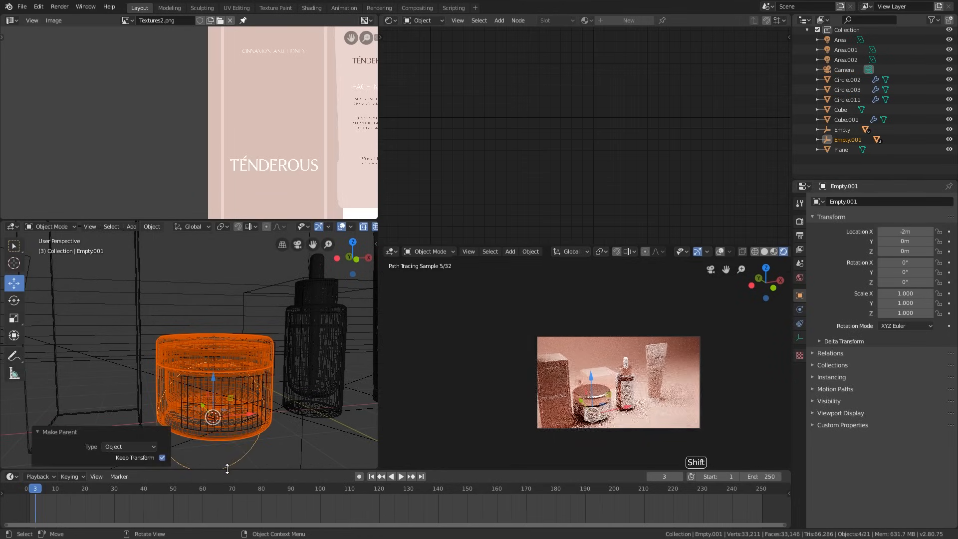
left_click(251, 452)
- Select the cosmetic tube's body and snap the 3D cursor to its origin
scroll(251, 453, "down", 3)
scroll(315, 423, "up", 4)
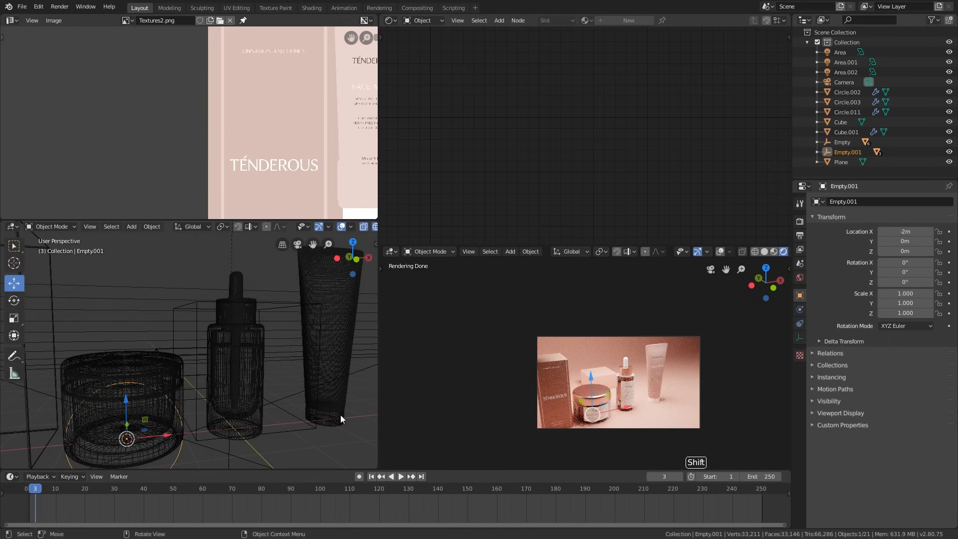
left_click(341, 415)
left_click(350, 346)
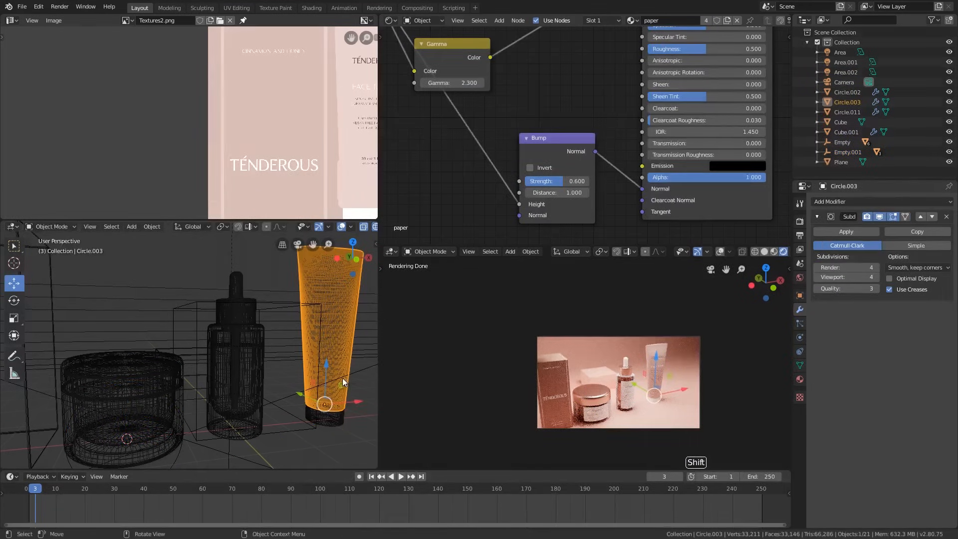
key("shift+s")
left_click(349, 440)
middle_click_drag(355, 419, 310, 415, "shift")
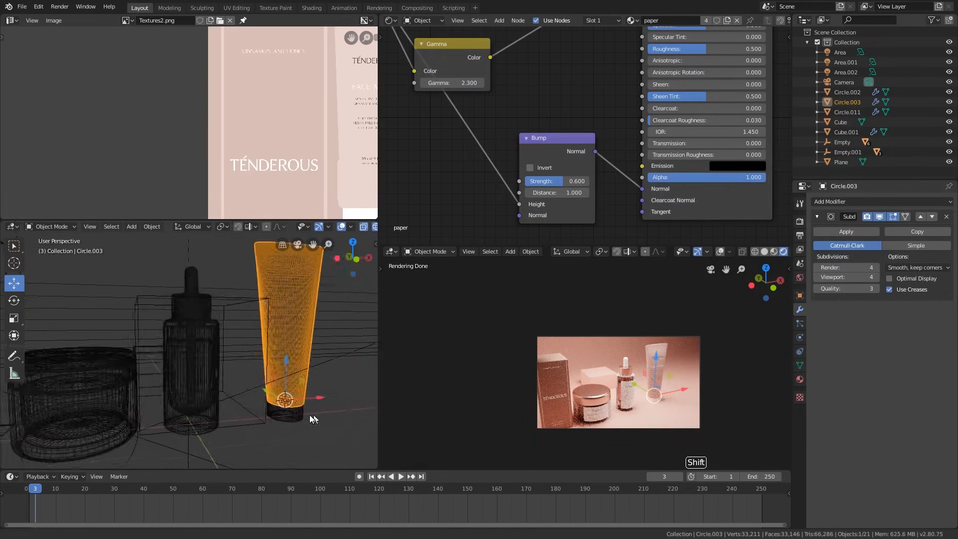
- Add a cube empty with a 1 m radius at the tube's base and raise it about 0.98 m along Z
key("shift+a")
mouse_move(310, 415)
left_click(352, 459)
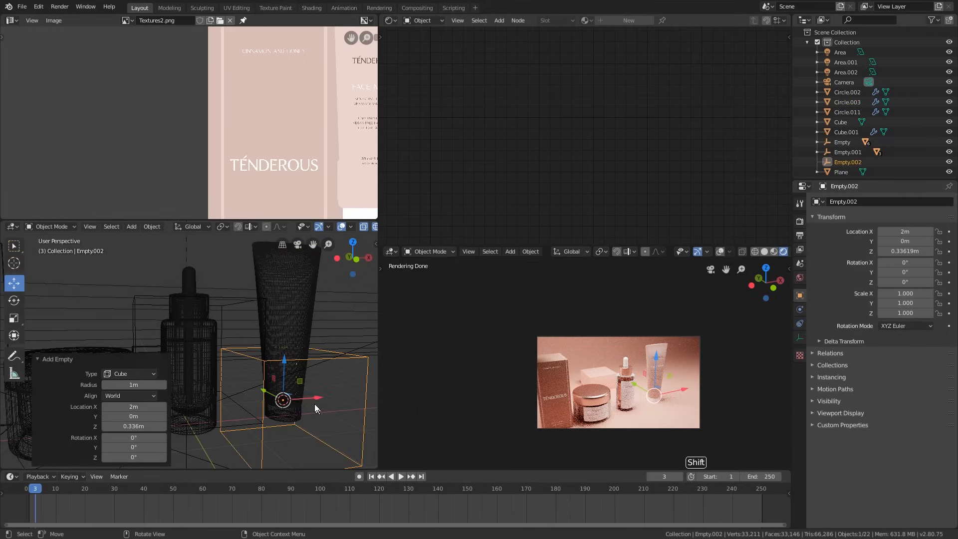
left_click_drag(284, 367, 287, 340)
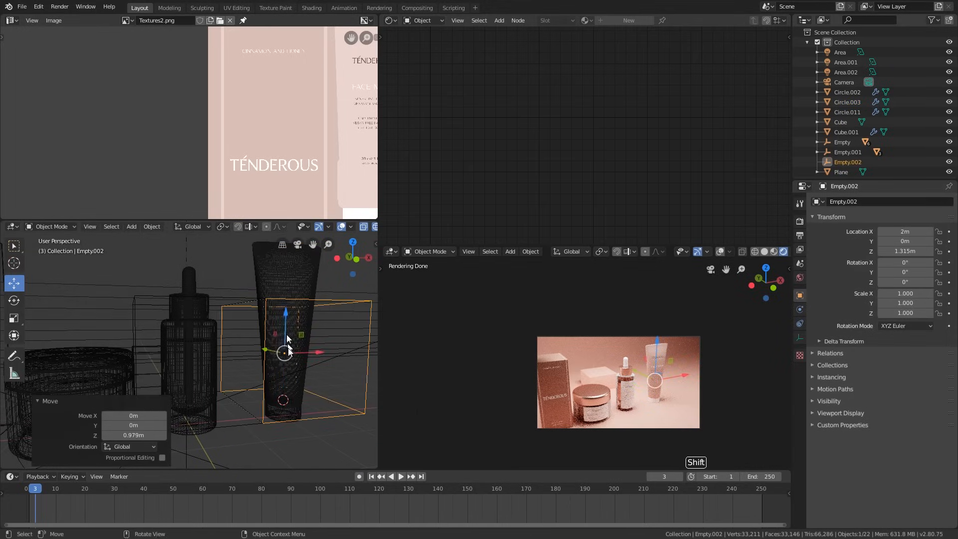
- Parent the tube's cap and body to its cube empty with Keep Transform, and test the link with a cancelled move
left_click(282, 416)
left_click(298, 375, "shift")
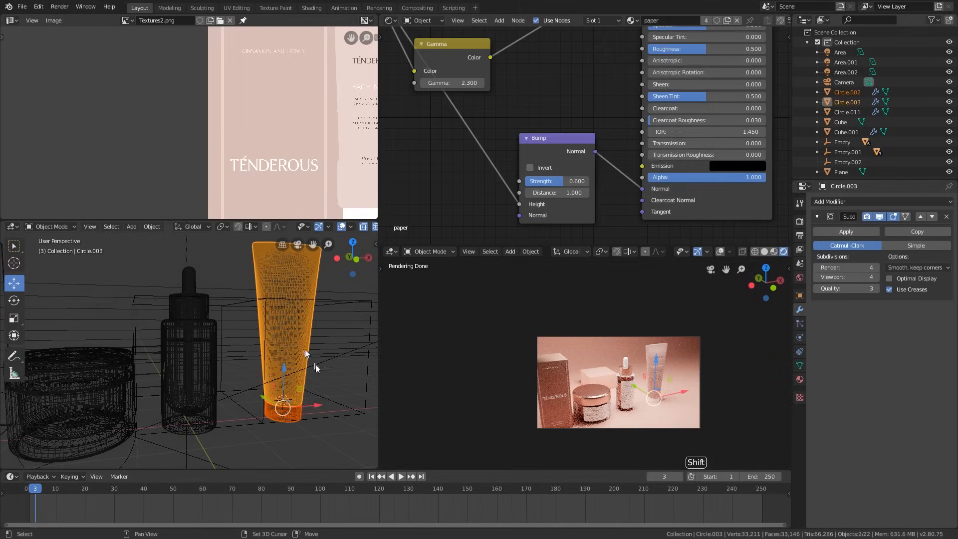
left_click(340, 414, "shift")
key("ctrl+p")
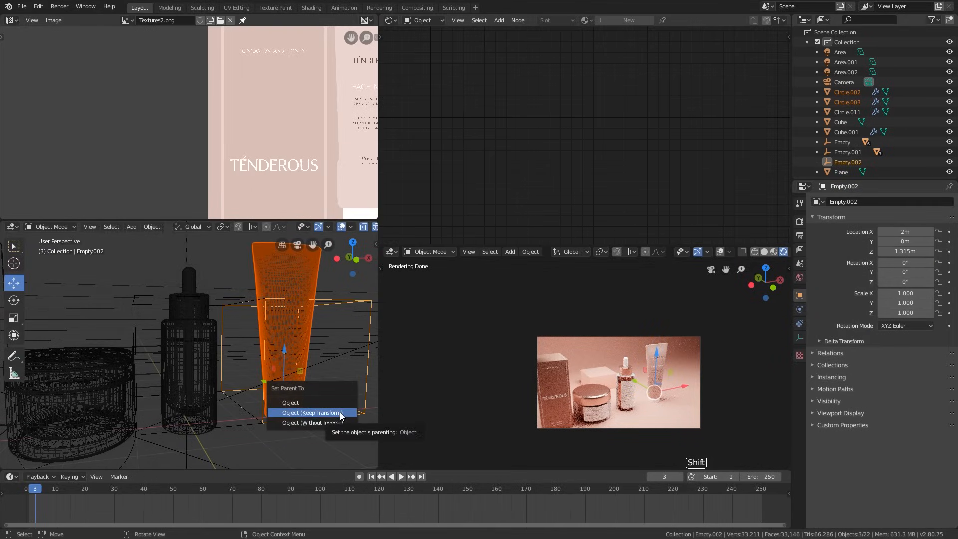
left_click(340, 413)
scroll(340, 412, "down", 3)
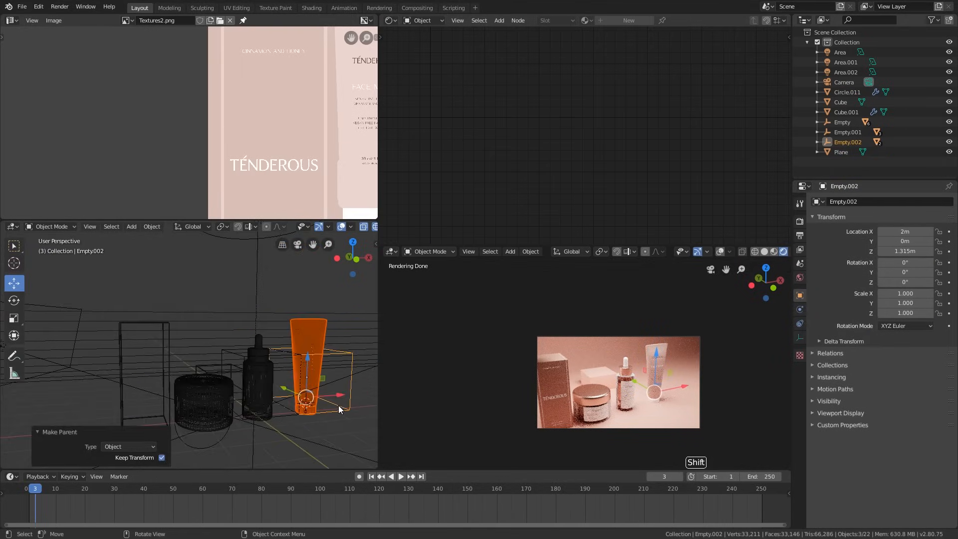
left_click(339, 406)
key("g")
right_click(340, 366)
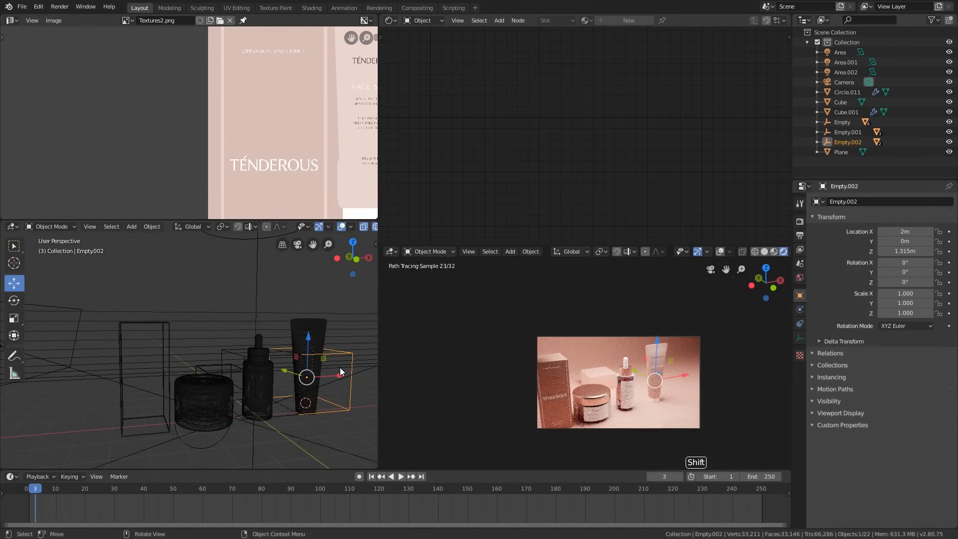
- In top view, move the pedestal block under the cream jar, about -1.7 m in X and -4 m in Y
middle_click_drag(331, 359, 265, 383)
key("KP_7")
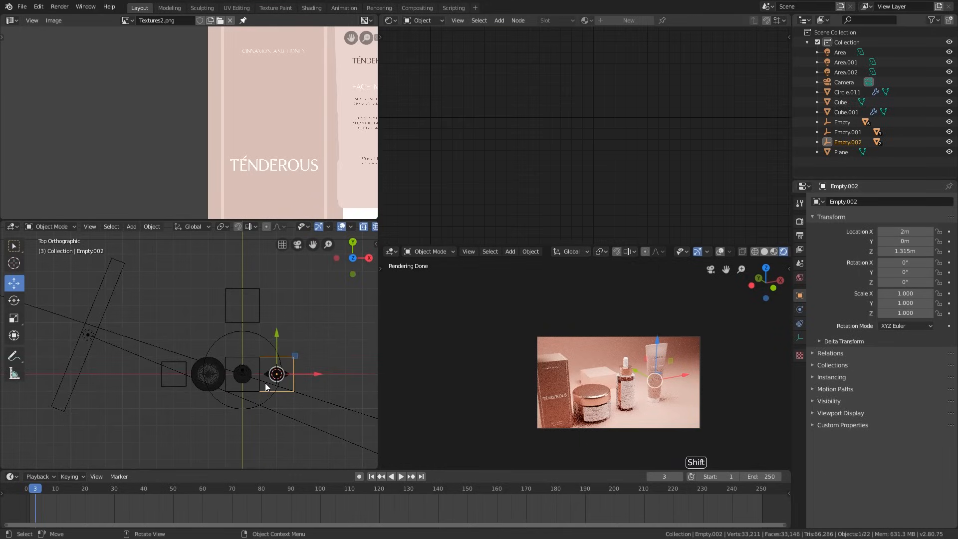
scroll(242, 325, "up", 1)
left_click(253, 294)
left_click(254, 294)
key("g")
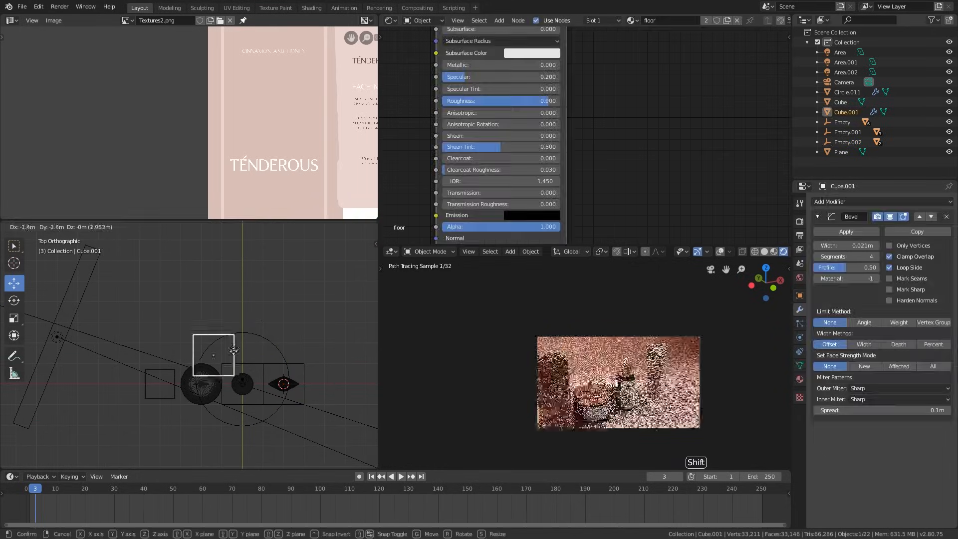
left_click(228, 374)
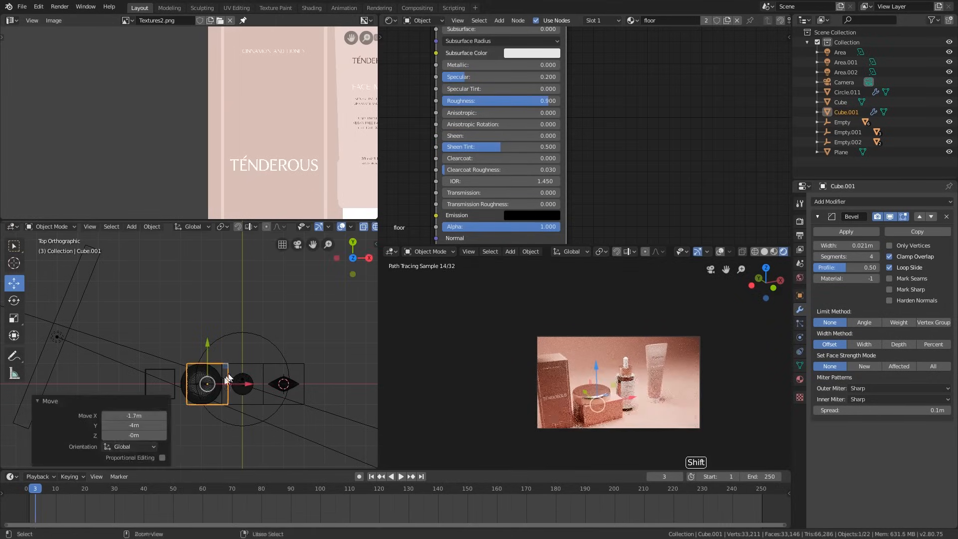
- Use the circle empty to place the cream jar on the pedestal block, moving it about 1.05 m up and 0.3 m along X
middle_click_drag(228, 373, 205, 386)
scroll(204, 388, "up", 3)
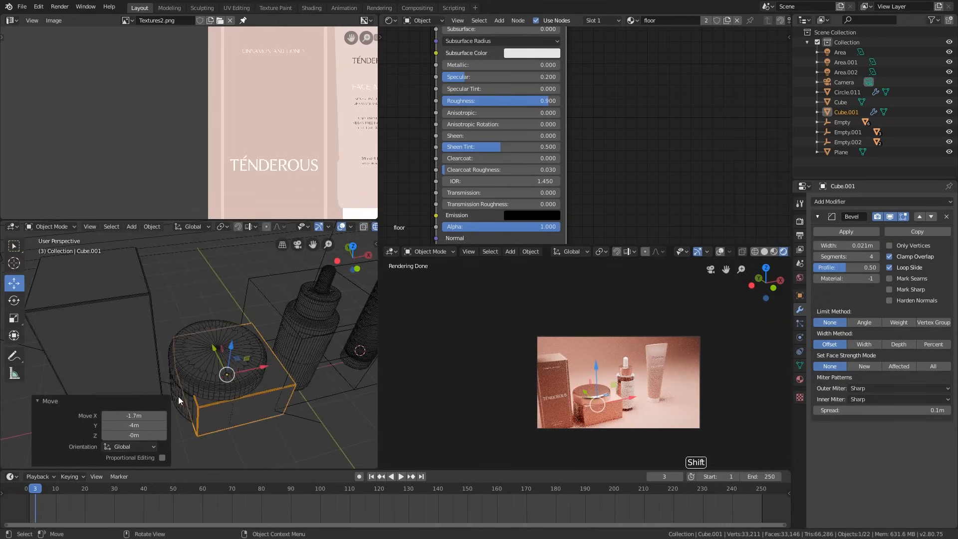
scroll(197, 351, "up", 2)
middle_click_drag(197, 352, 190, 397)
left_click(189, 398)
key("KP_1")
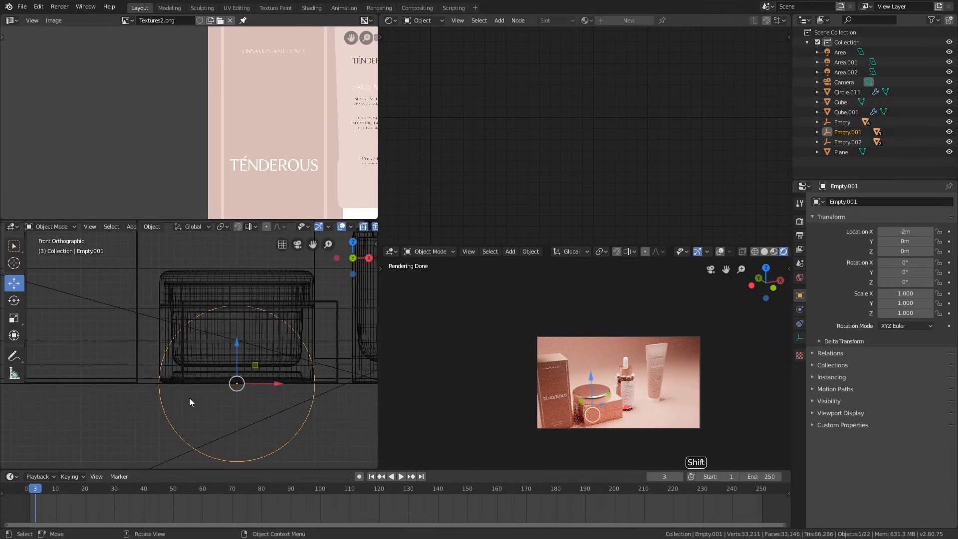
key("g")
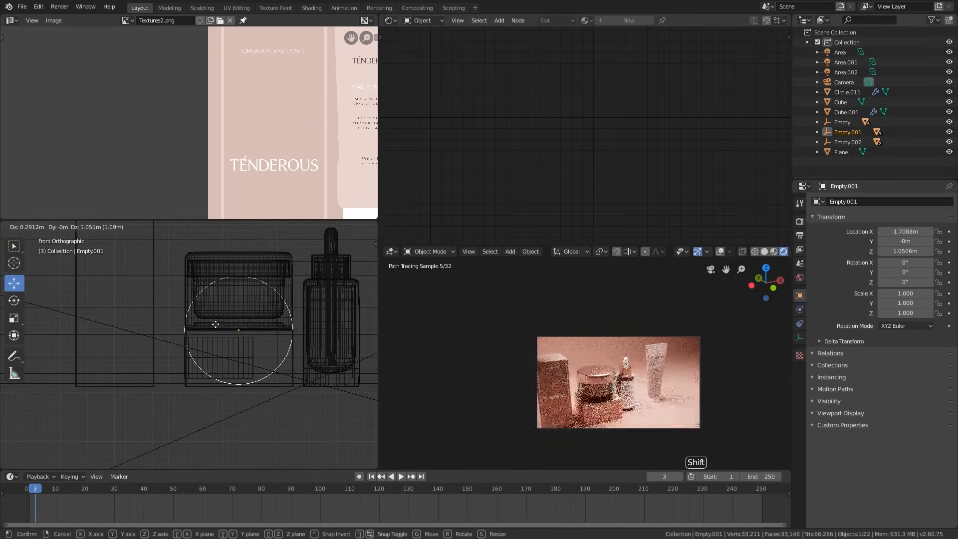
left_click(214, 336)
scroll(250, 383, "up", 2)
key("g")
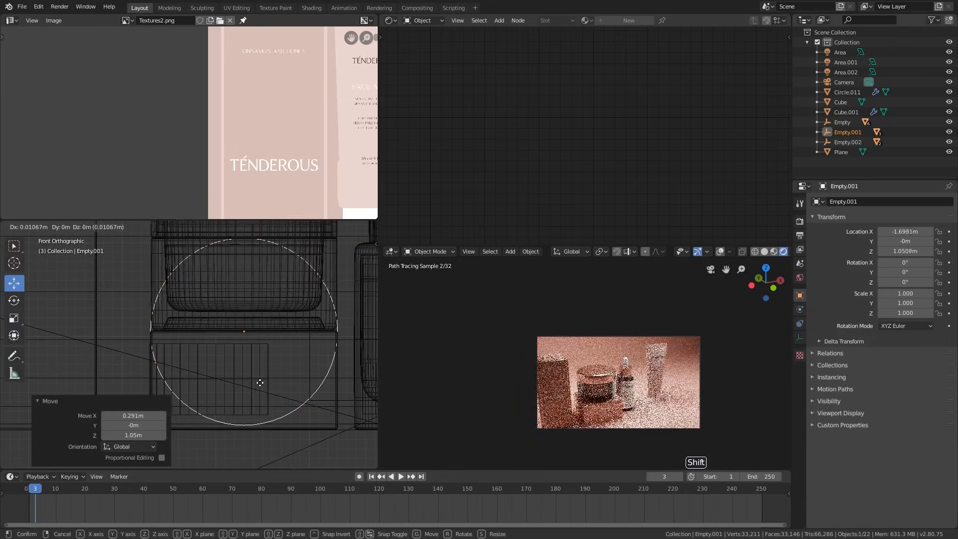
left_click(261, 380)
- In Edit Mode, scale the pedestal block's mesh horizontally by about 1.19, leaving Z locked
left_click(302, 423)
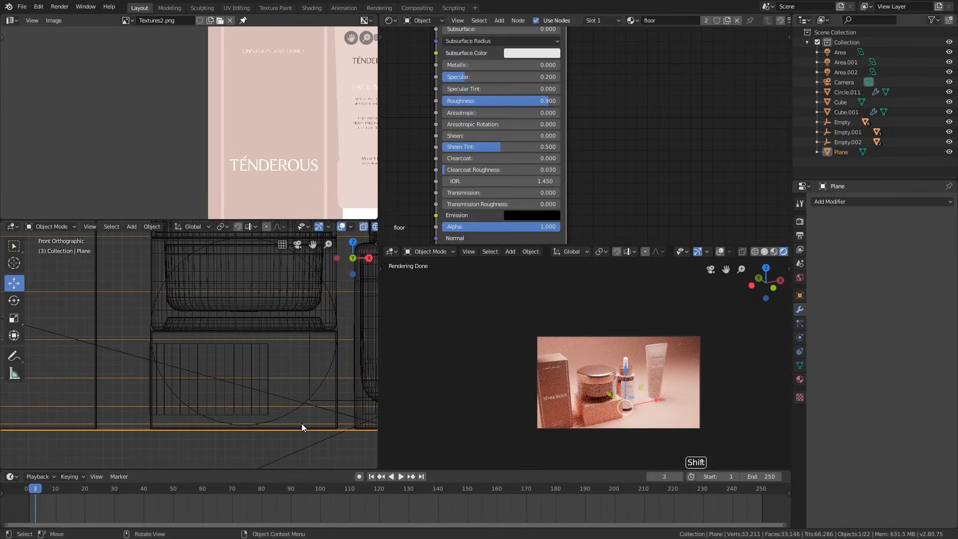
left_click(333, 413)
key("Tab")
middle_click_drag(335, 411, 320, 407, "shift")
key("s")
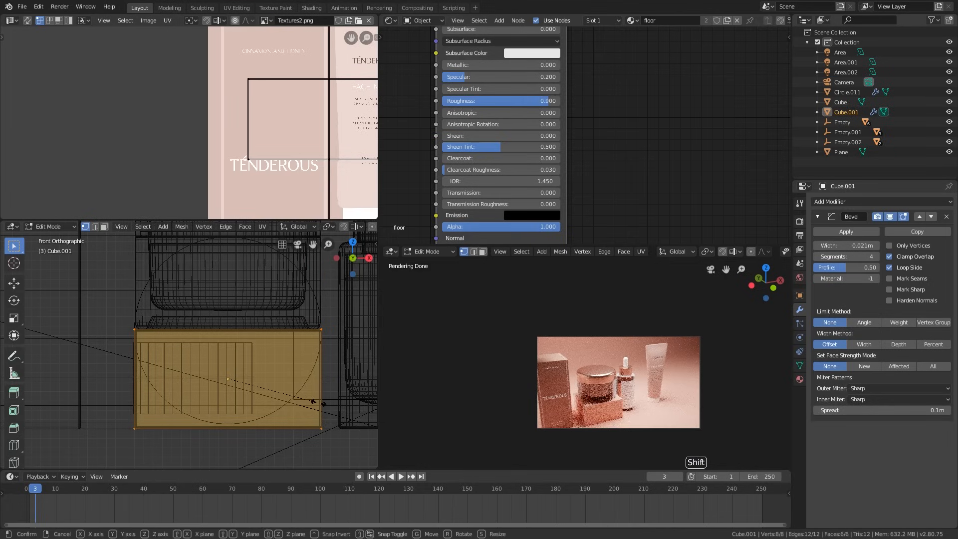
key("shift+z")
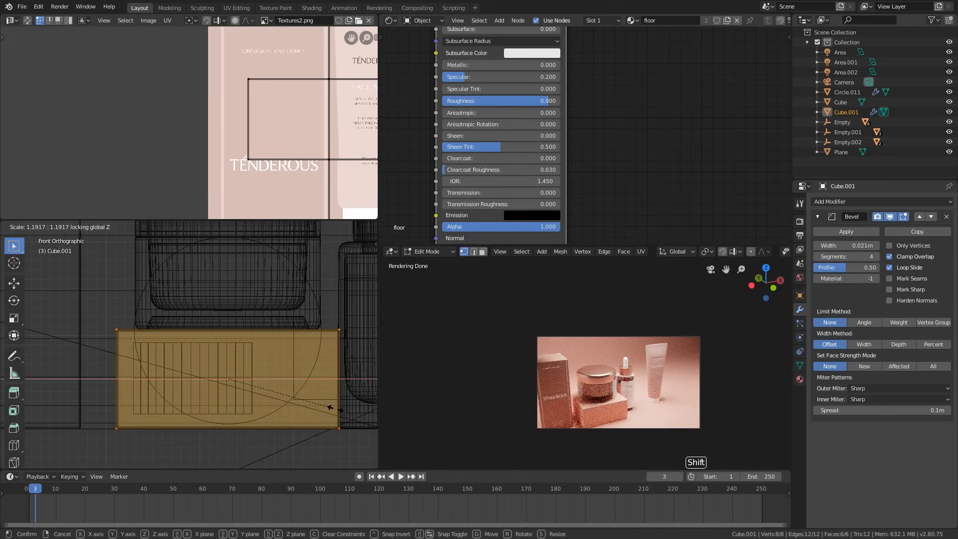
left_click(335, 409)
key("Tab")
scroll(335, 409, "down", 2)
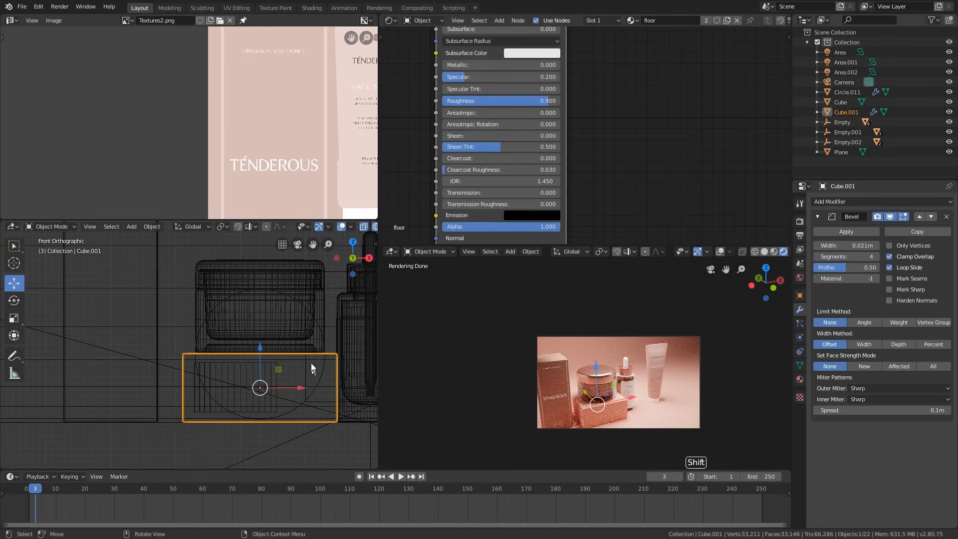
- Select the raised cream jar's glass body in front view and snap the 3D cursor to its origin
middle_click_drag(312, 369, 304, 401)
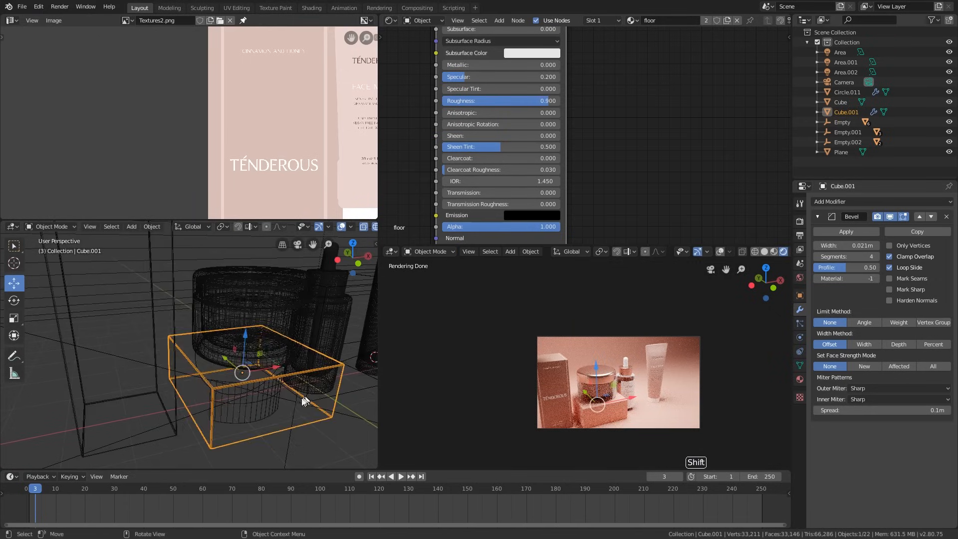
left_click(264, 410)
key("KP_1")
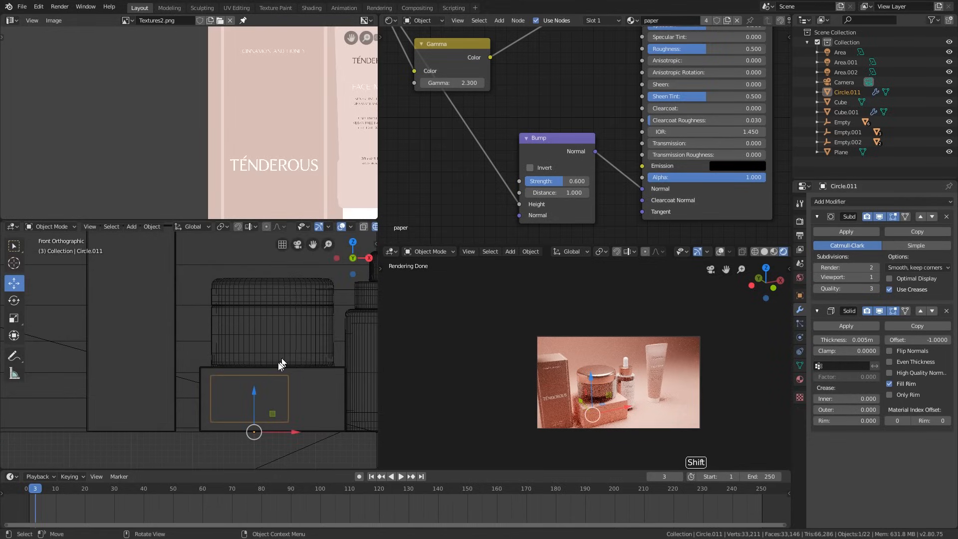
left_click(280, 344)
key("shift+s")
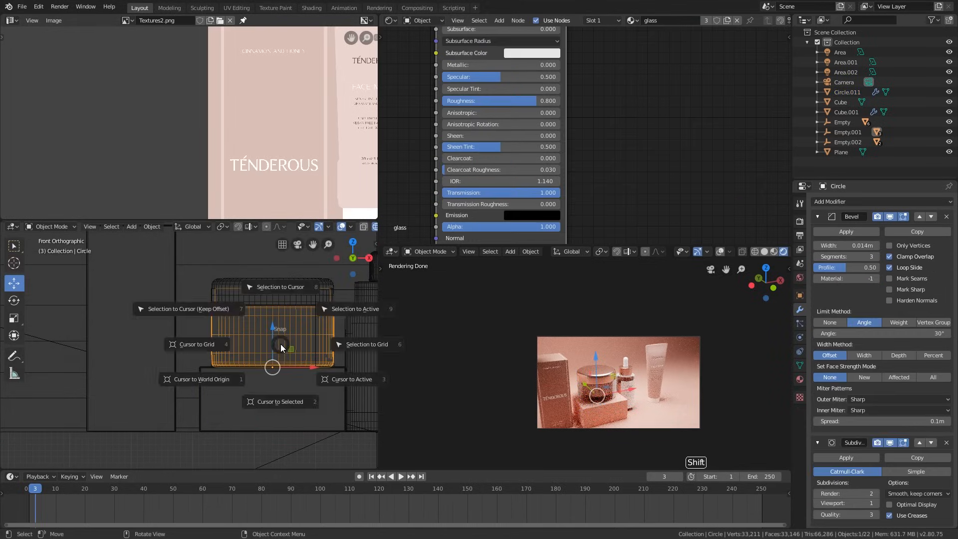
left_click(279, 390)
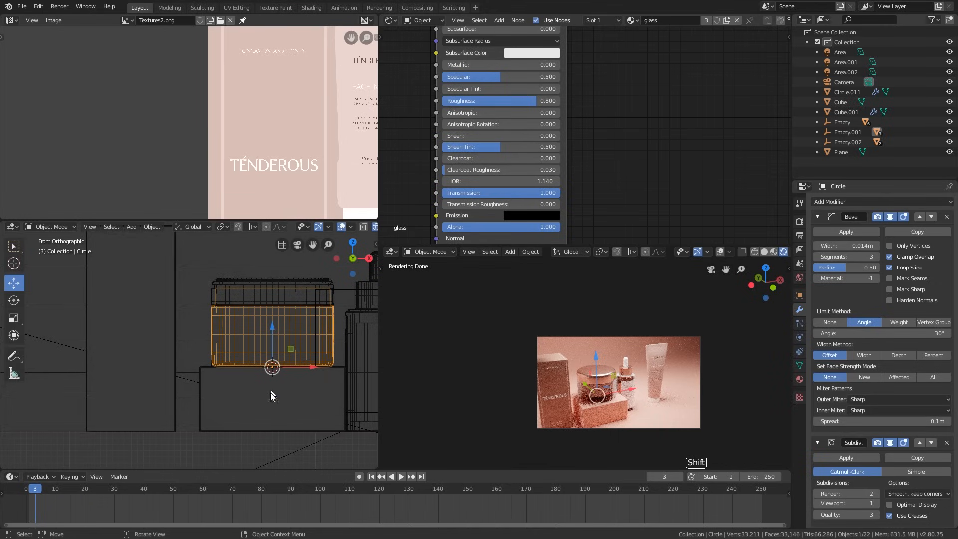
- Select the paper label left inside the pedestal block and snap it to the 3D cursor on the jar
scroll(244, 407, "up", 1)
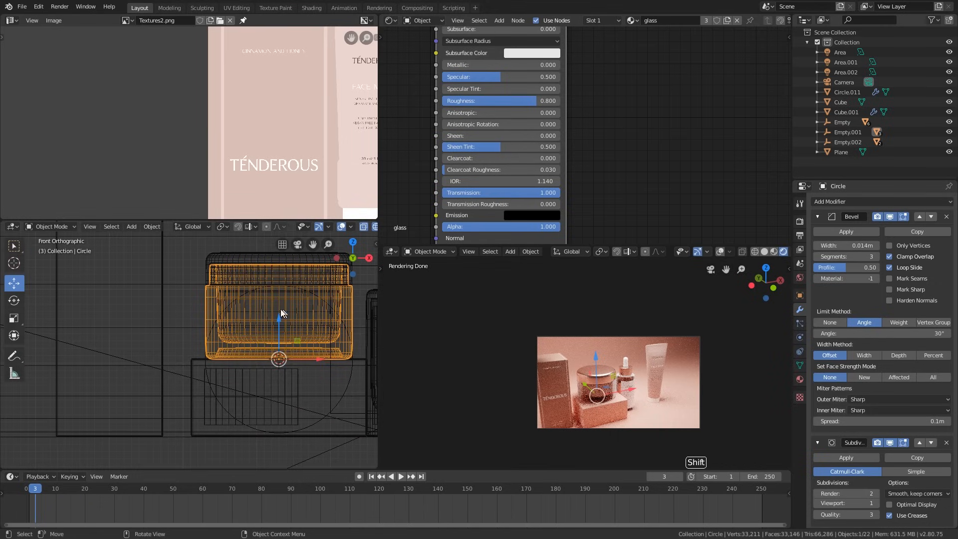
left_click(248, 379)
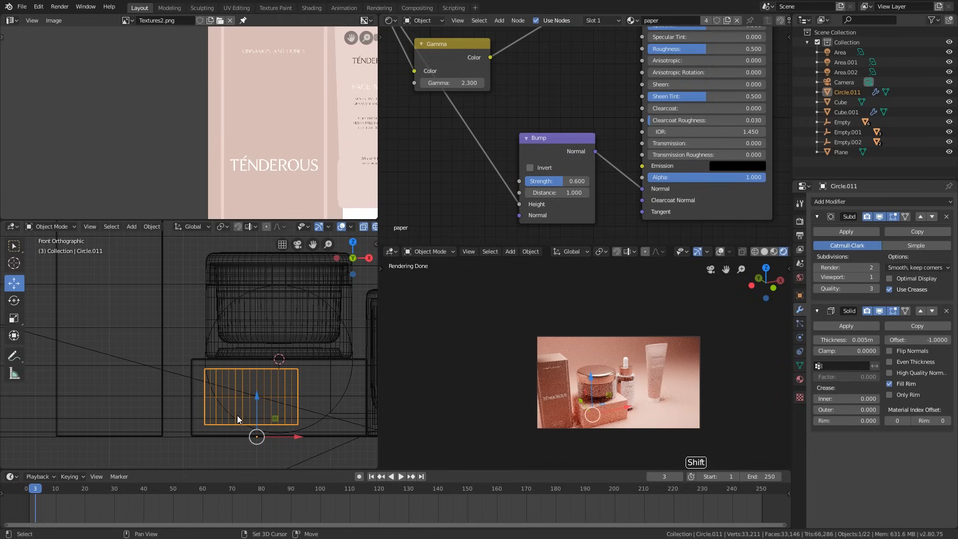
key("shift+s")
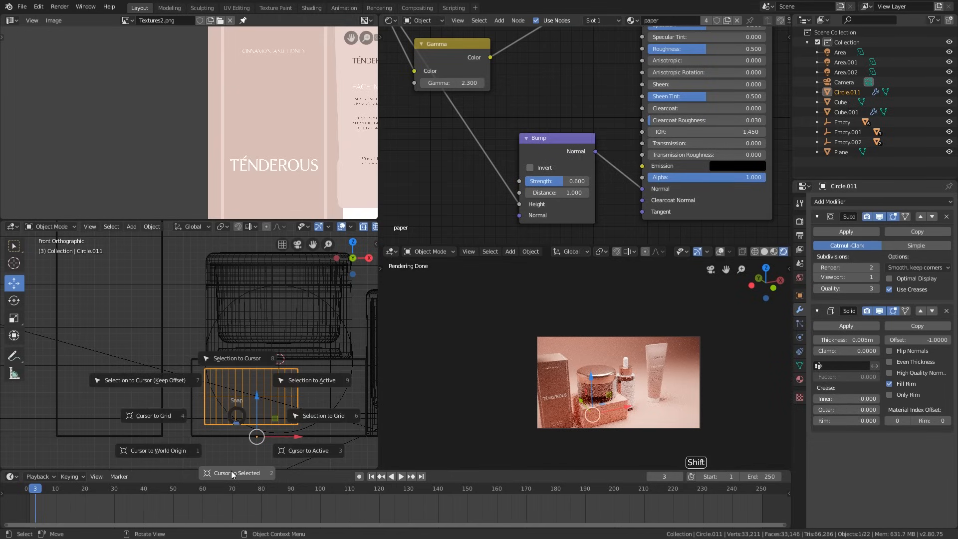
left_click(252, 363)
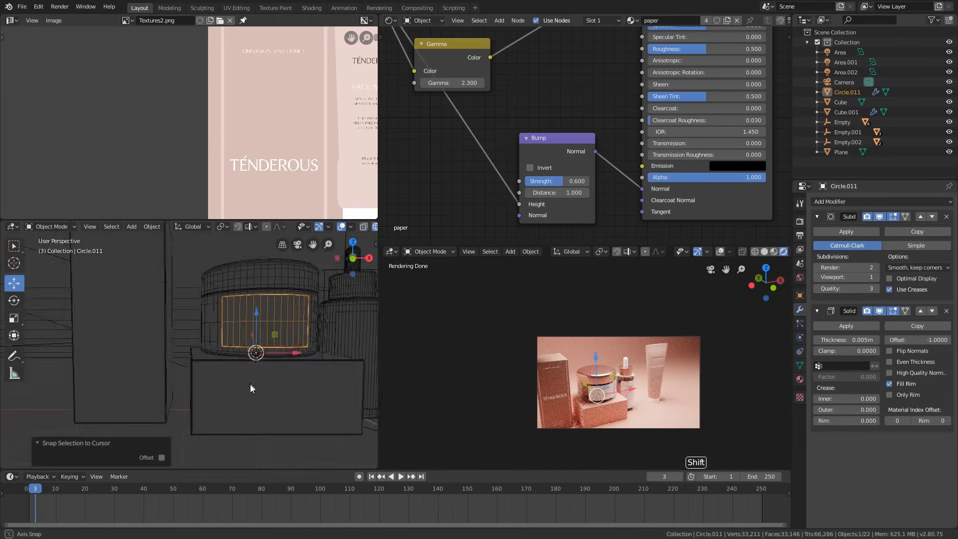
- Switch to solid shading with X-ray off and view the cream jar's label from the front
middle_click_drag(250, 384, 251, 426)
middle_click_drag(356, 388, 317, 419)
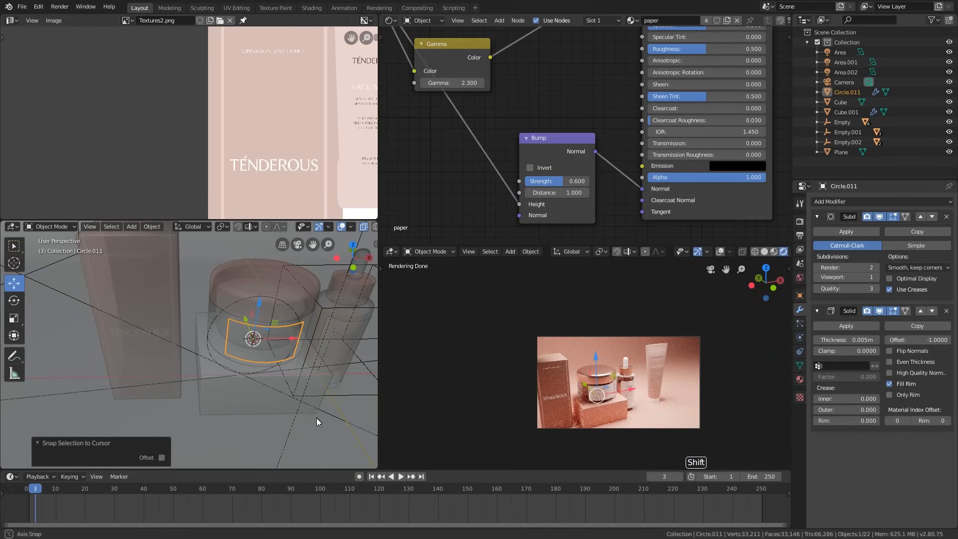
key("alt+z")
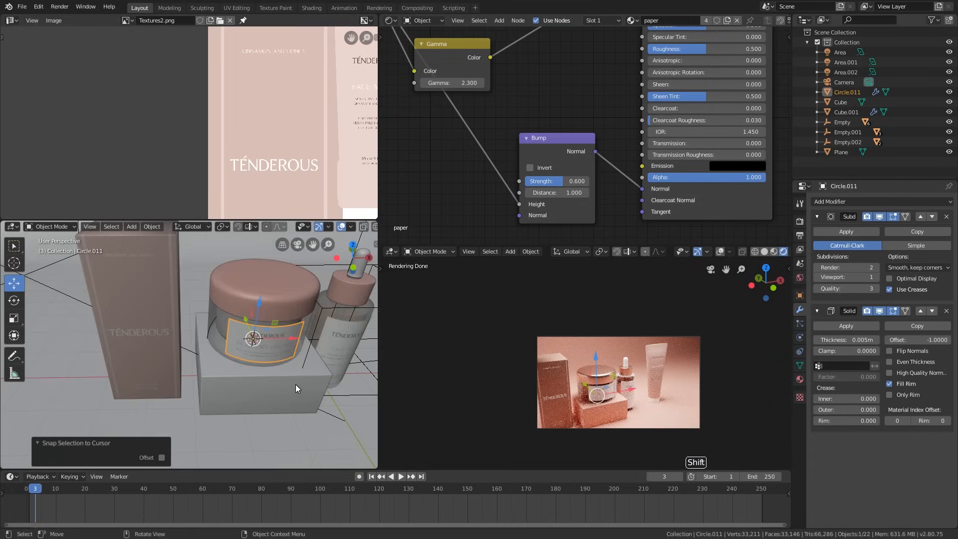
middle_click_drag(295, 385, 307, 379)
scroll(306, 378, "up", 2)
key("KP_1")
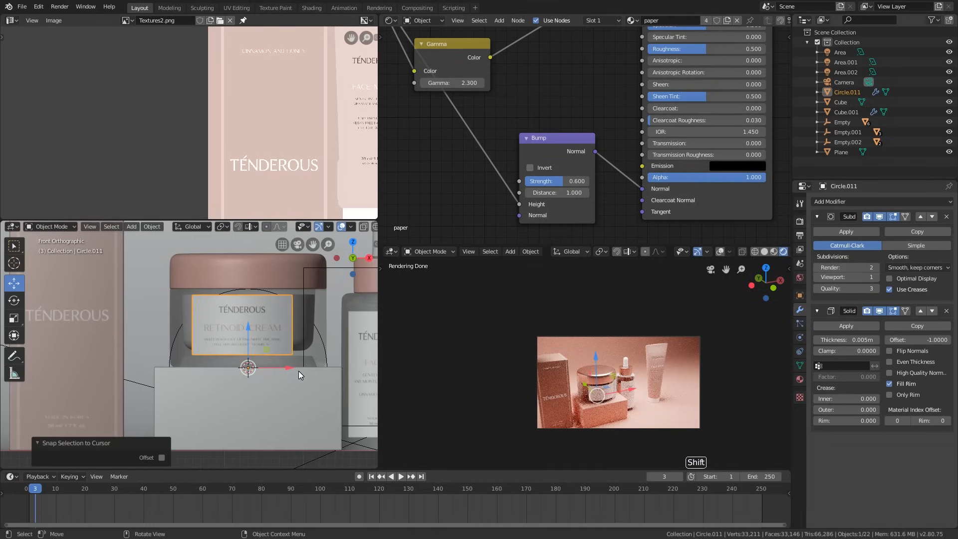
- In Edit Mode, rotate the jar label's mesh about 5.5° around global Z, using the 3D cursor as pivot, to centre it on the jar
scroll(304, 316, "up", 2)
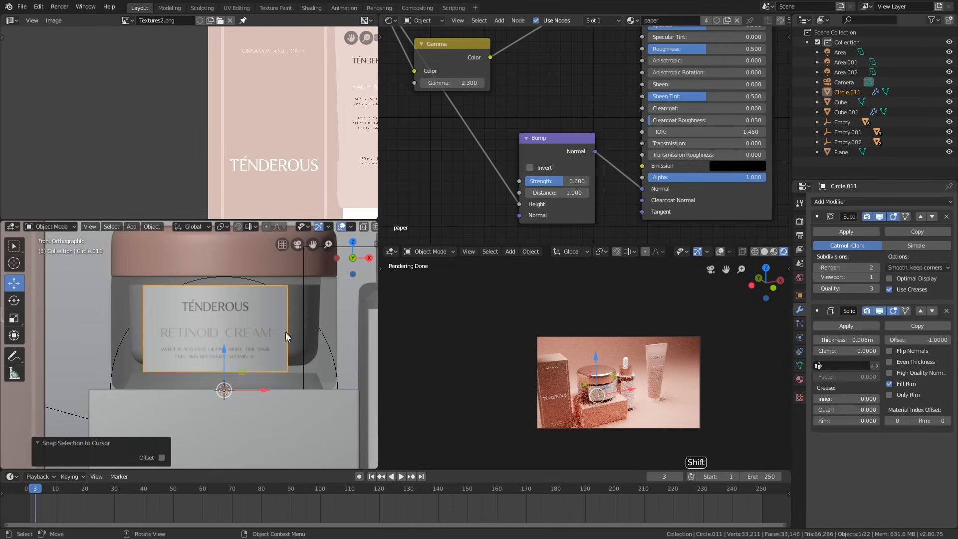
key("Tab")
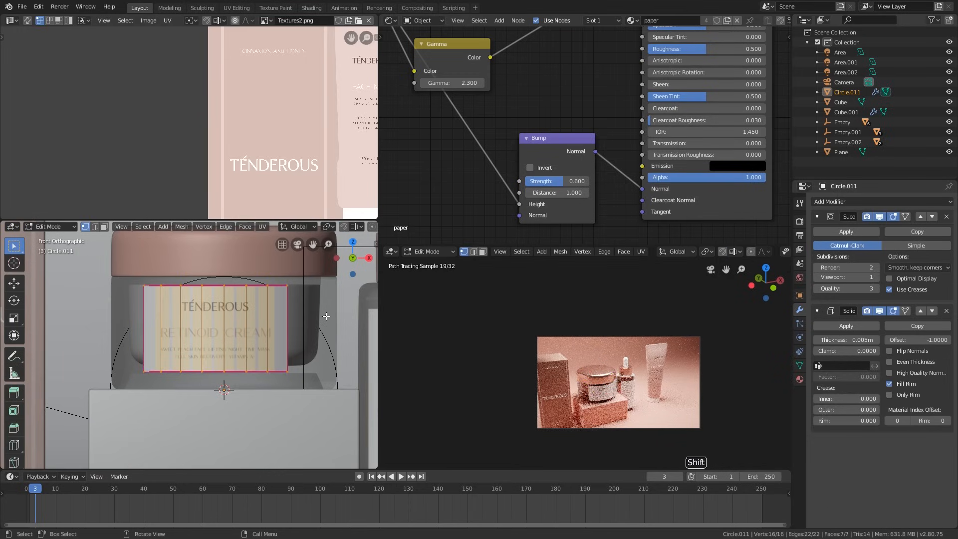
key("r")
key("Escape")
key("period")
left_click(384, 299)
key("r")
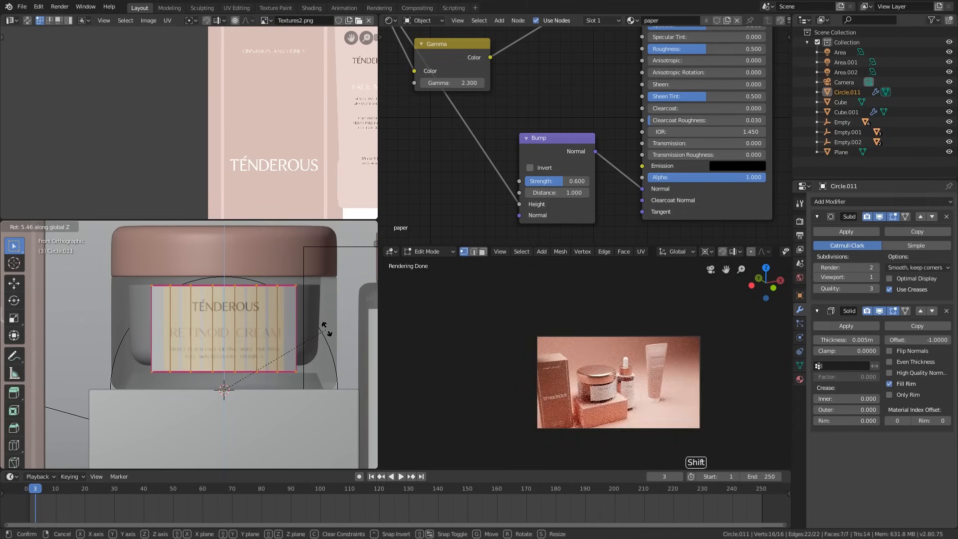
left_click(326, 329)
key("Tab")
scroll(315, 337, "down", 4)
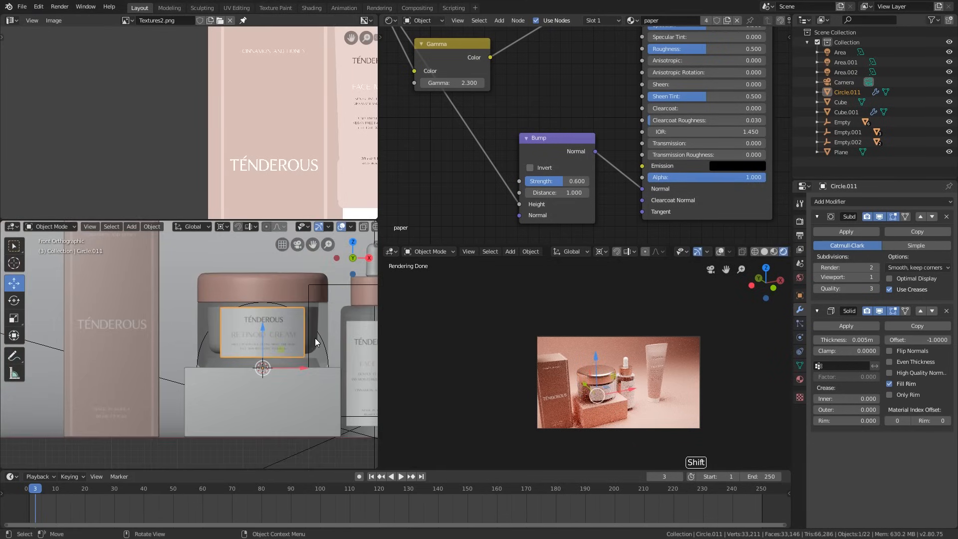
- Parent the paper label to the cream jar's empty as Object (Keep Transform), using X-ray to select the empty
middle_click_drag(283, 349, 299, 376)
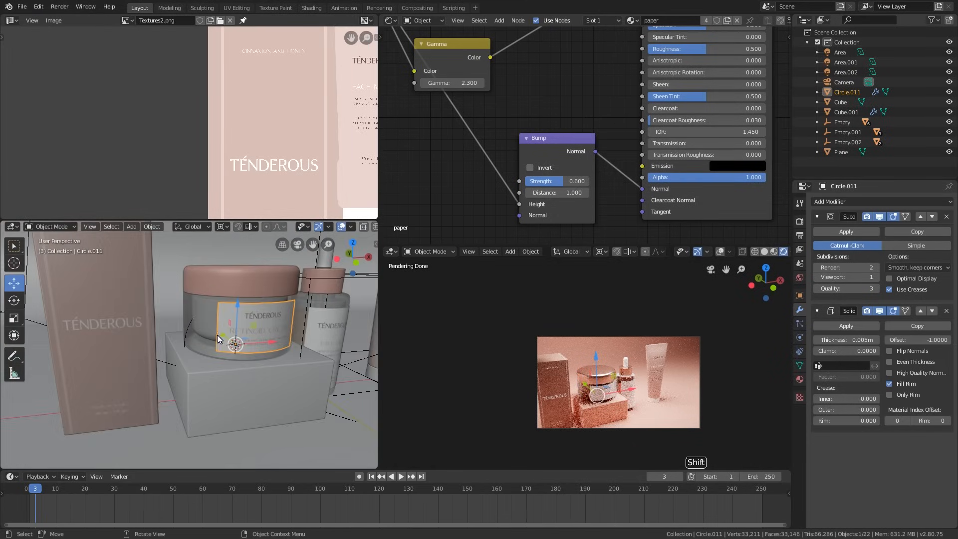
key("alt+z")
scroll(190, 336, "up", 2)
left_click(187, 325, "shift")
scroll(186, 325, "down", 3)
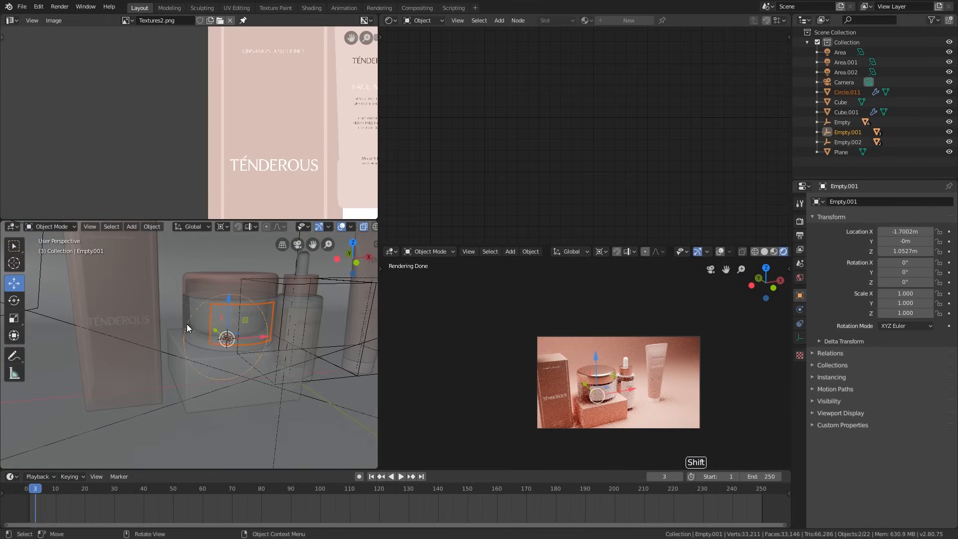
key("ctrl+p")
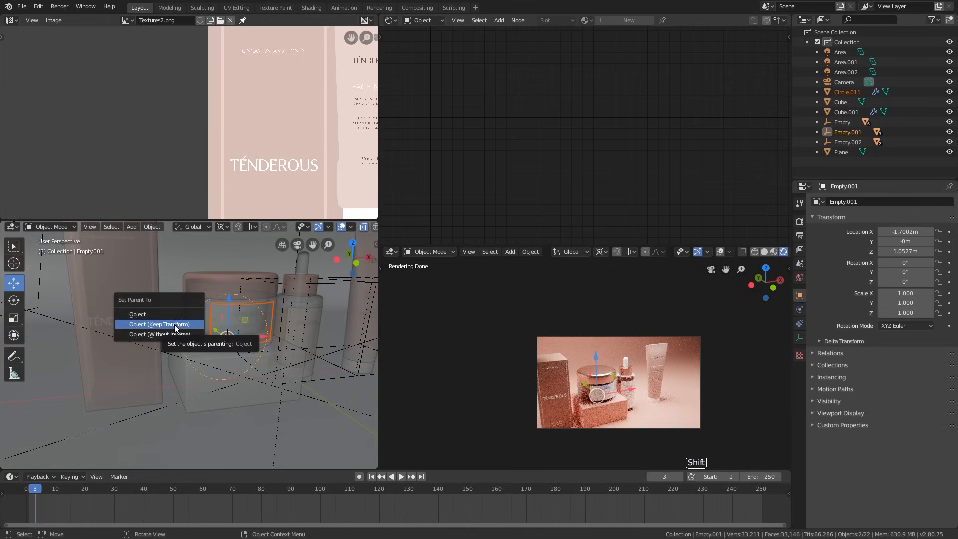
left_click(175, 325)
key("alt+z")
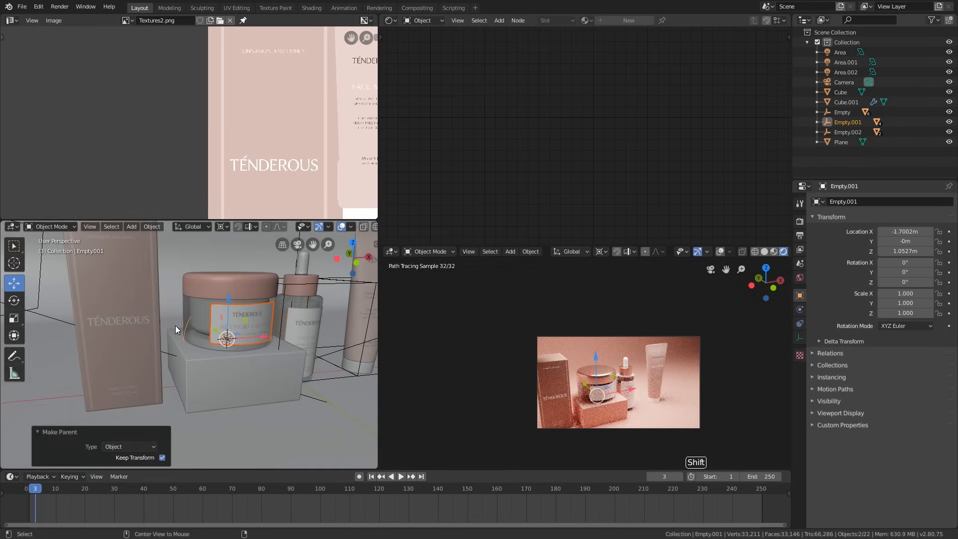
- Select the cream jar's empty and change its display type to Cube
middle_click_drag(194, 326, 205, 339, "shift")
left_click(187, 339)
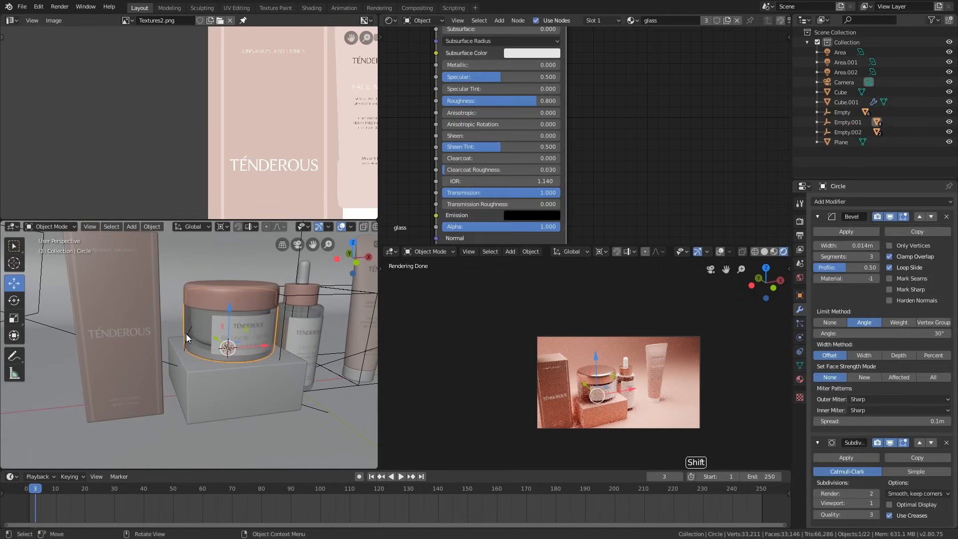
left_click(191, 339)
left_click(185, 343)
left_click(188, 342)
left_click(187, 342)
left_click(254, 327)
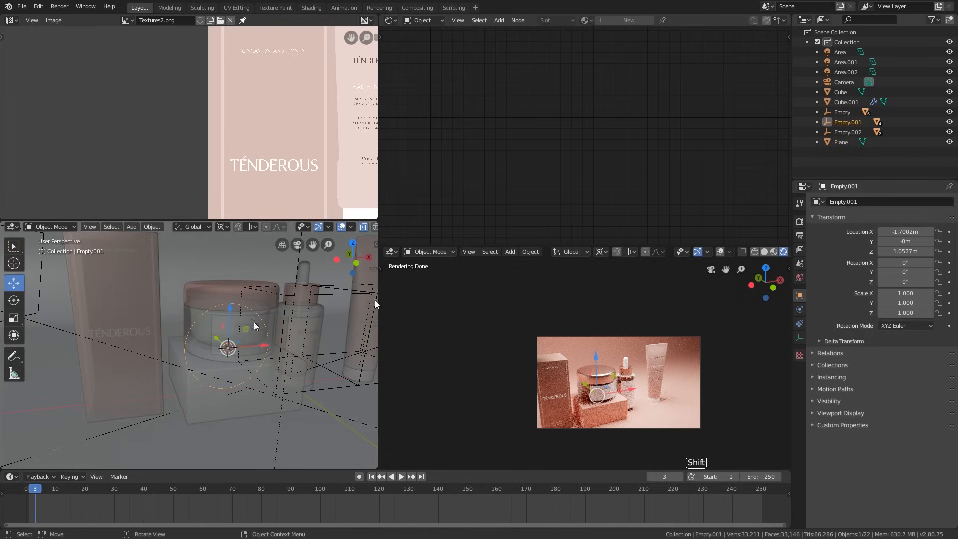
left_click(800, 338)
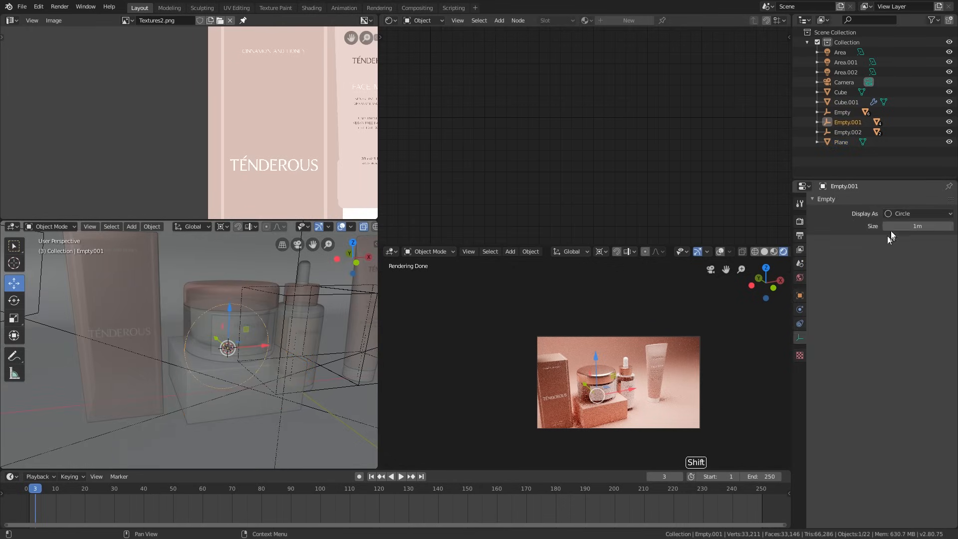
left_click(906, 213)
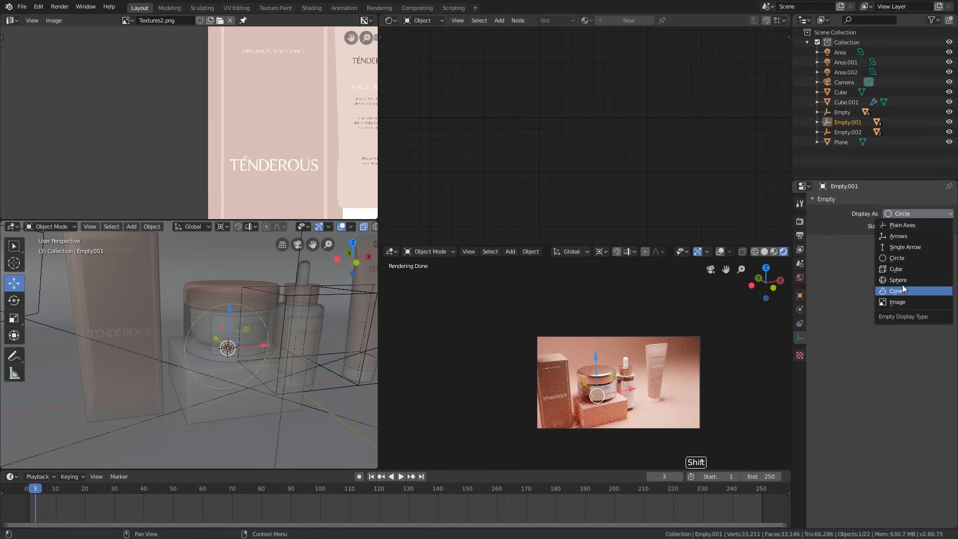
left_click(901, 288)
key("alt+z")
middle_click_drag(243, 324, 189, 310)
left_click(916, 214)
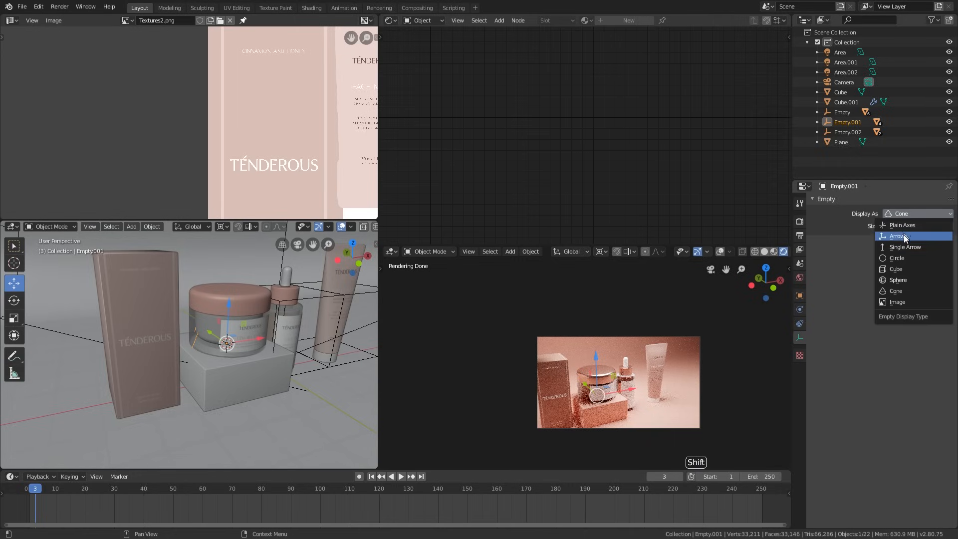
left_click(907, 268)
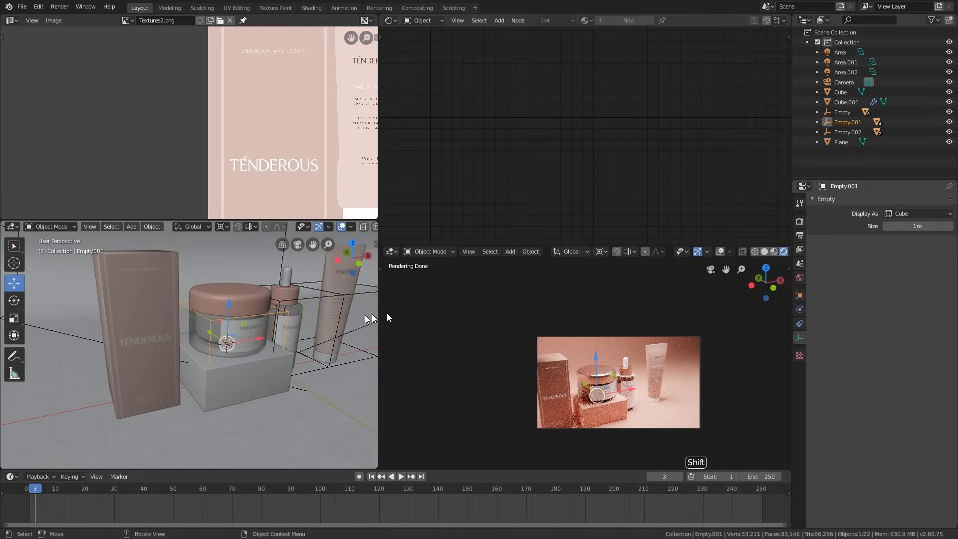
- Resize the jar's empty to 0.96 m and display the dropper bottle's and tube's empties as cubes of 0.63 m and 0.6 m
middle_click_drag(368, 317, 265, 335)
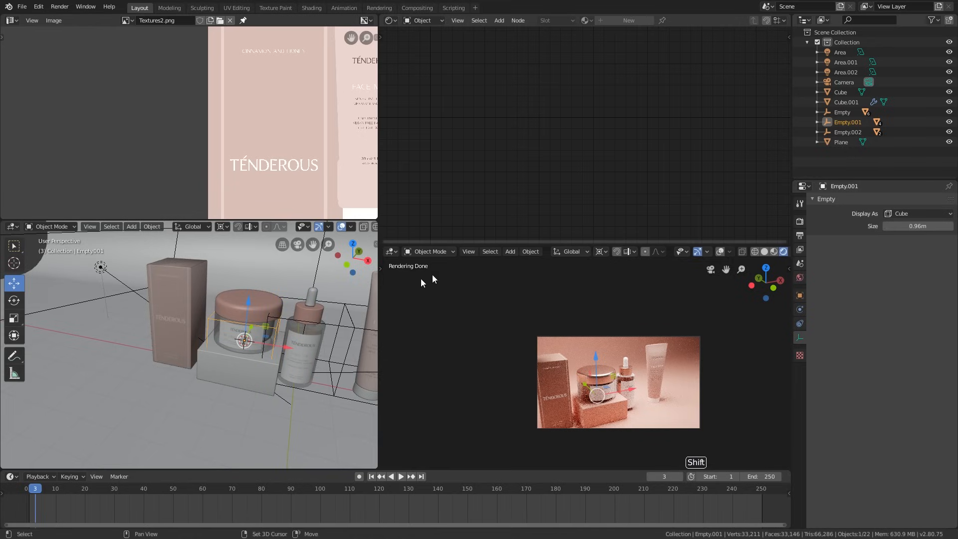
middle_click_drag(424, 278, 372, 284, "shift")
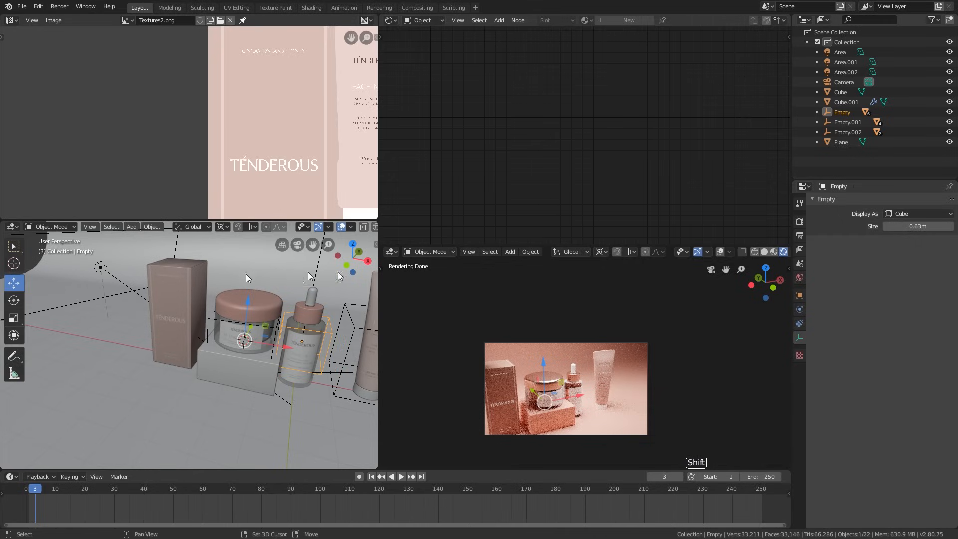
middle_click_drag(325, 339, 255, 339, "shift")
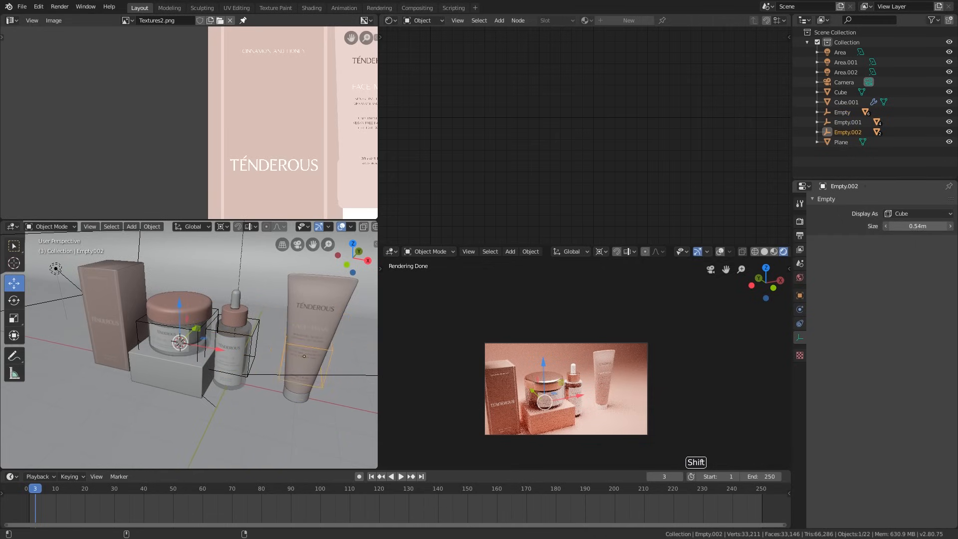
middle_click_drag(240, 352, 289, 322)
middle_click_drag(249, 367, 185, 382)
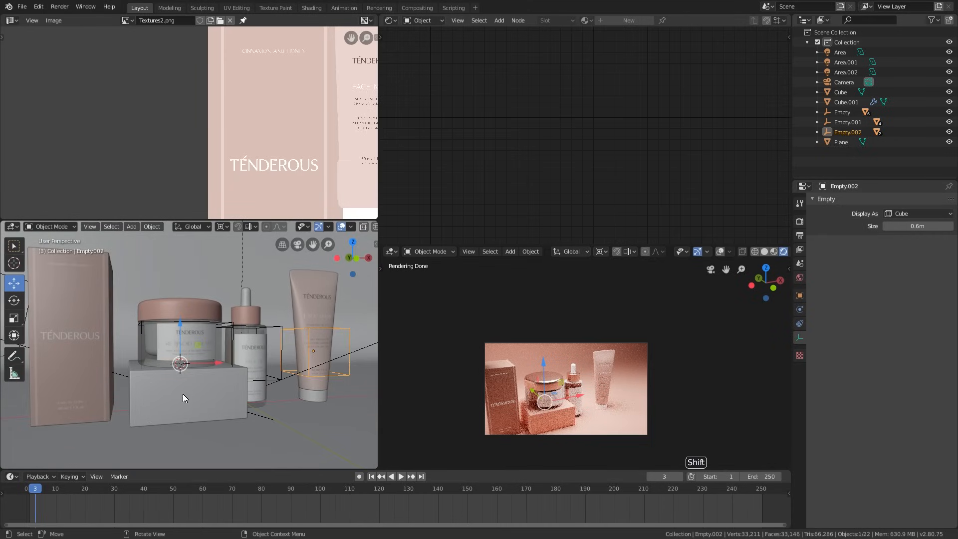
- Duplicate the pedestal block in top view and place the copy behind the dropper bottle
left_click(184, 394)
key("KP_1")
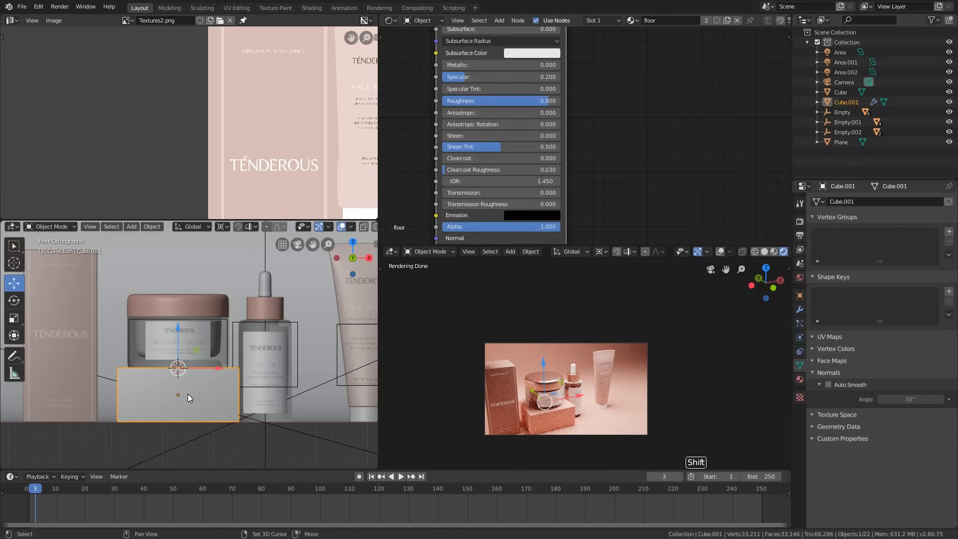
key("KP_7")
key("shift+d")
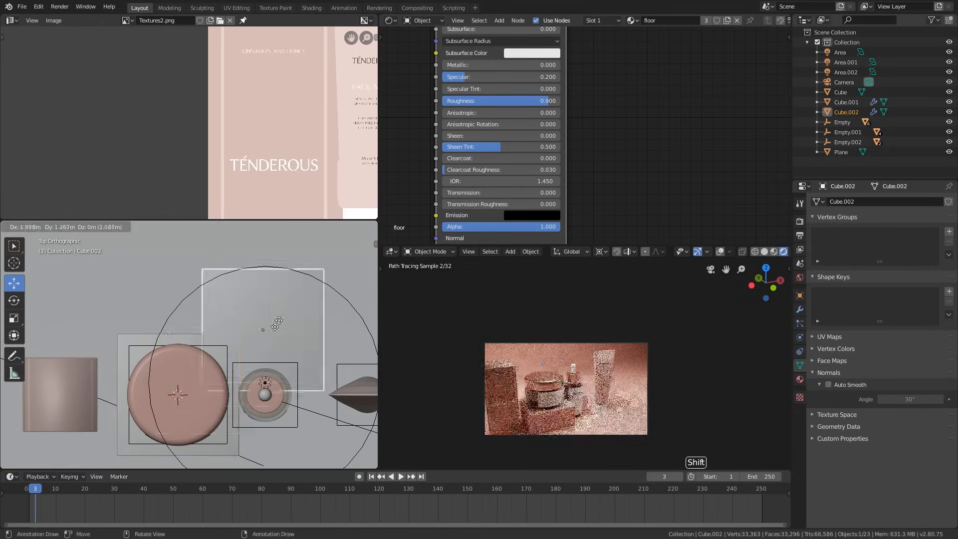
left_click(289, 324)
- Scale the copied block's mesh to about 0.65 around its median point with Z locked, and move the block slightly further behind the dropper bottle
key("Tab")
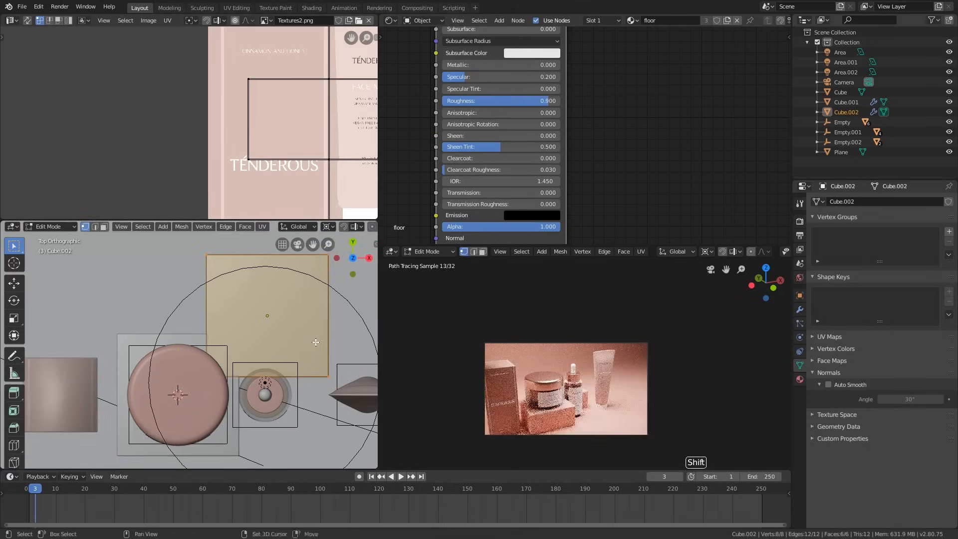
middle_click_drag(315, 342, 301, 348, "shift")
key("s")
right_click(312, 347)
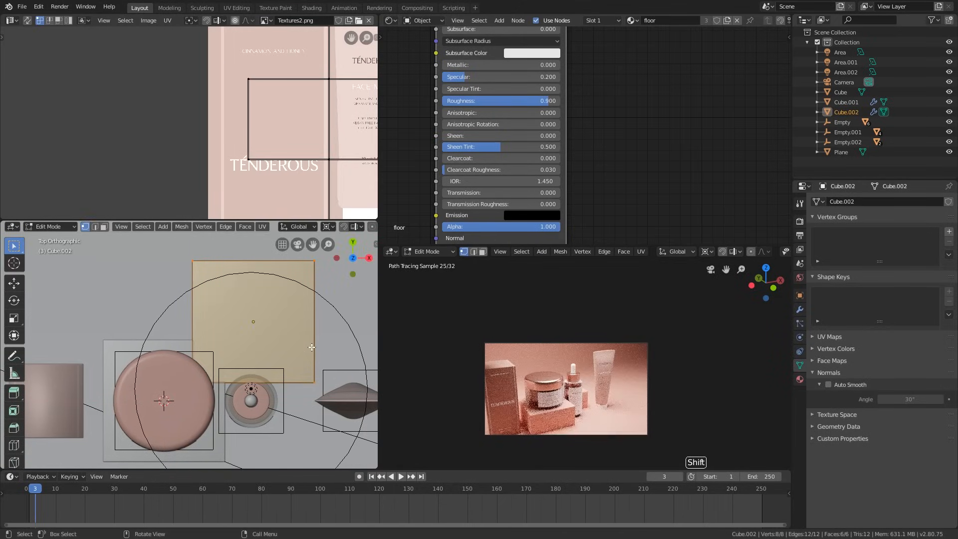
key("period")
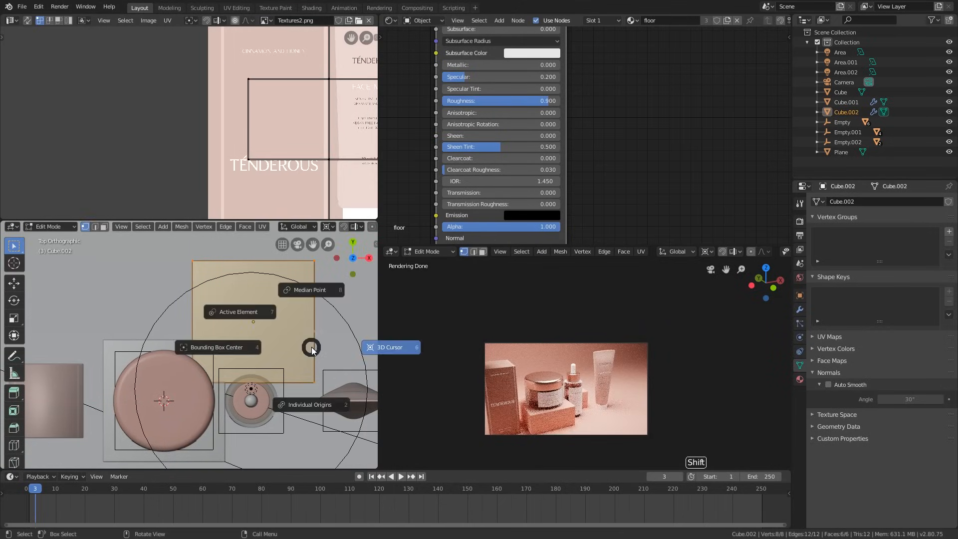
left_click(330, 295)
middle_click_drag(319, 321, 309, 331, "shift")
key("s")
key("shift+z")
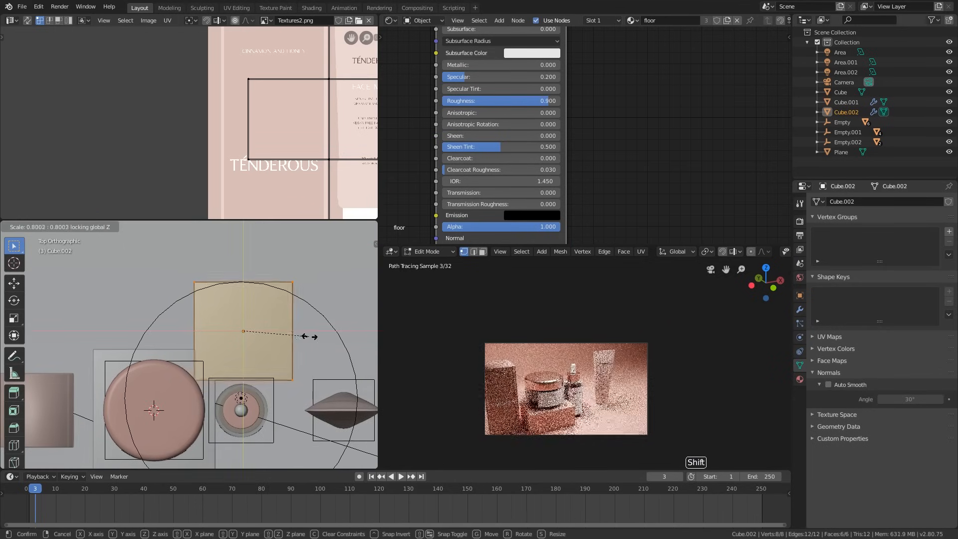
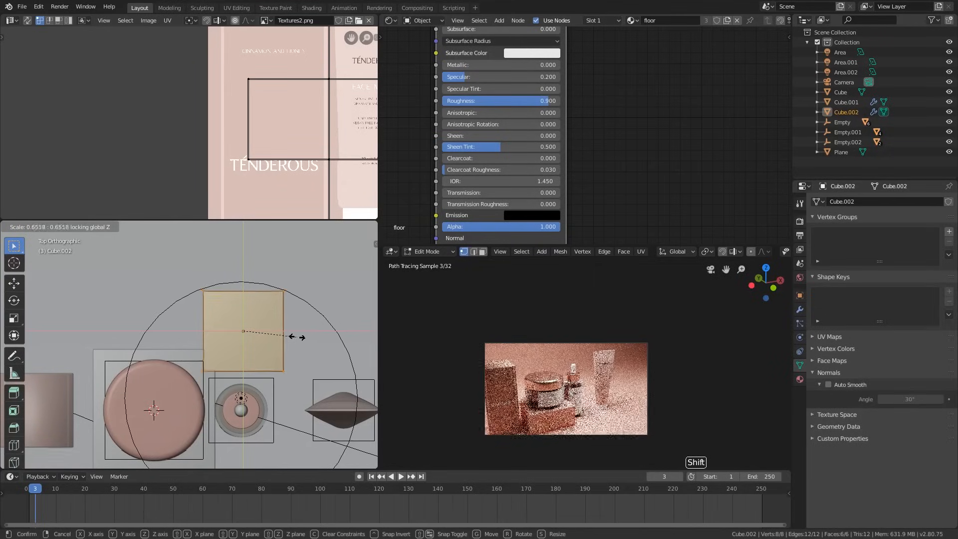
left_click(298, 337)
key("Tab")
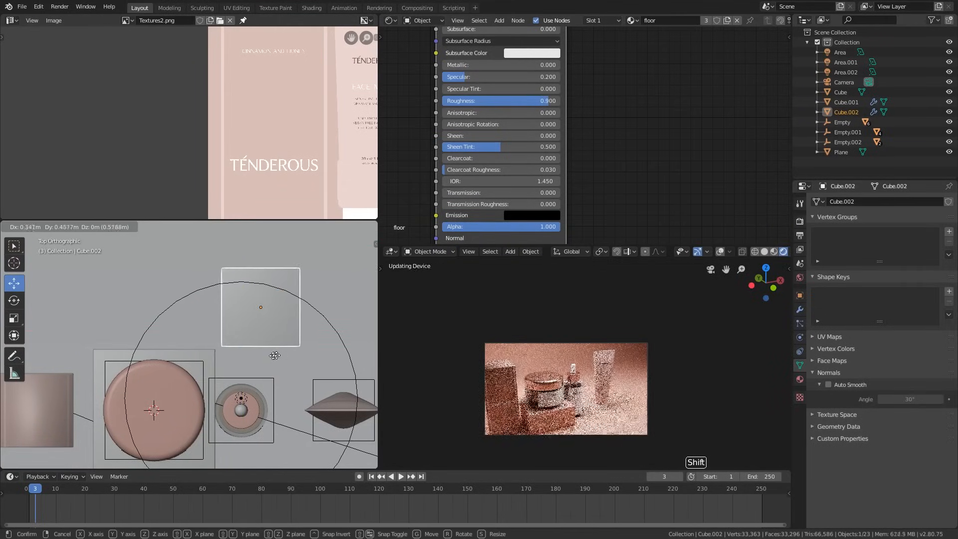
left_click(259, 363)
- Raise the copied block's top face about 0.29 m along global Z in Edit Mode
middle_click_drag(260, 363, 225, 322)
key("Tab")
left_click(249, 313)
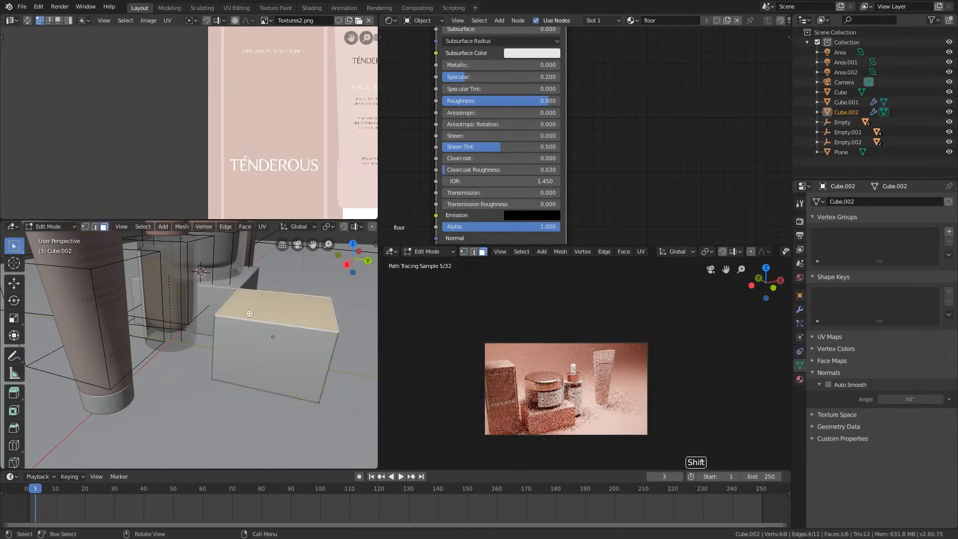
key("z")
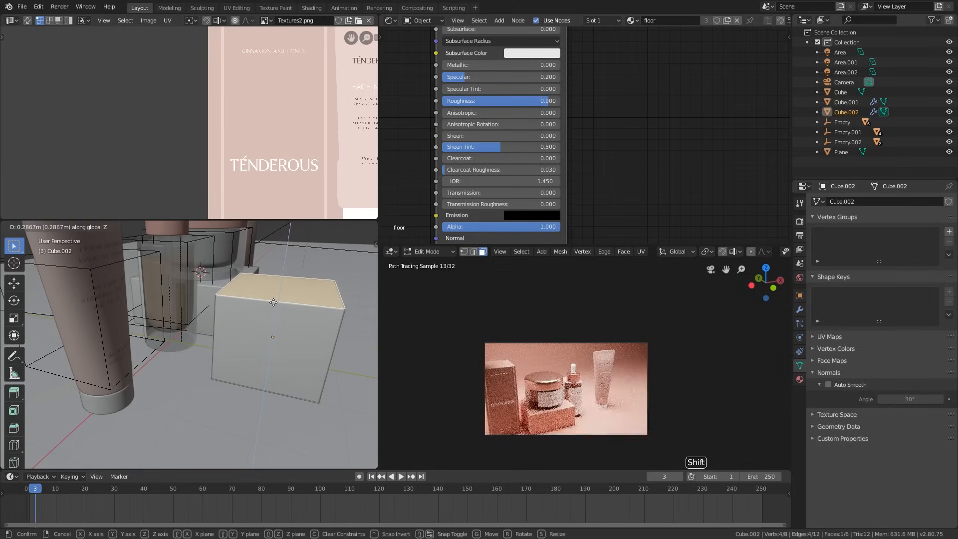
left_click(273, 303)
middle_click_drag(263, 325, 268, 363)
key("Tab")
- In front view, move the tube's empty by X -1.94 m and Z 1.07 m, and refine by X 0.156 m and Z 0.28 m to the rear block's top
left_click(278, 361)
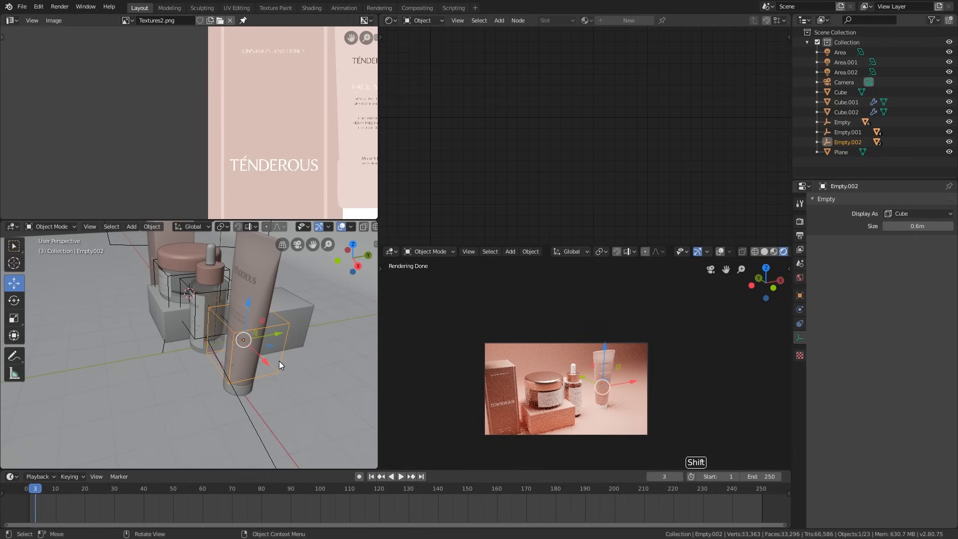
key("KP_1")
key("g")
left_click(197, 312)
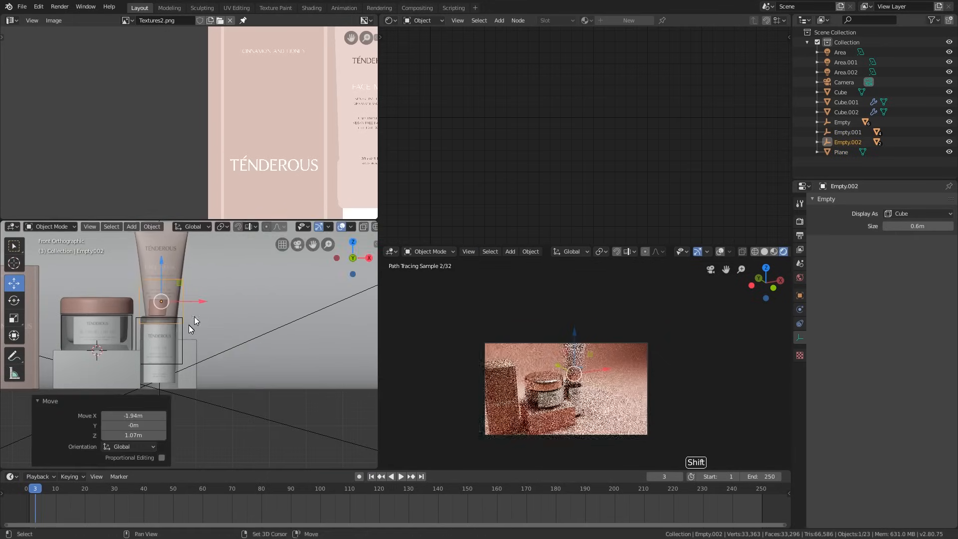
middle_click_drag(189, 325, 222, 478, "shift")
scroll(245, 333, "up", 3)
key("alt+z")
scroll(259, 324, "down", 1)
key("g")
left_click(244, 352)
- In top view, move the tube's empty 1.89 m along Y and 0.047 m along X to centre the tube on the rear block
key("KP_7")
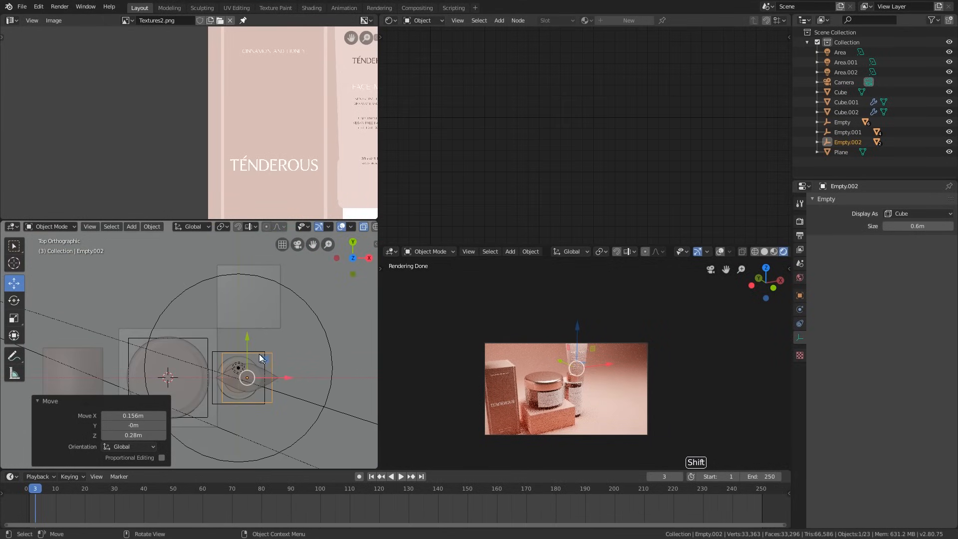
key("g")
left_click(260, 269)
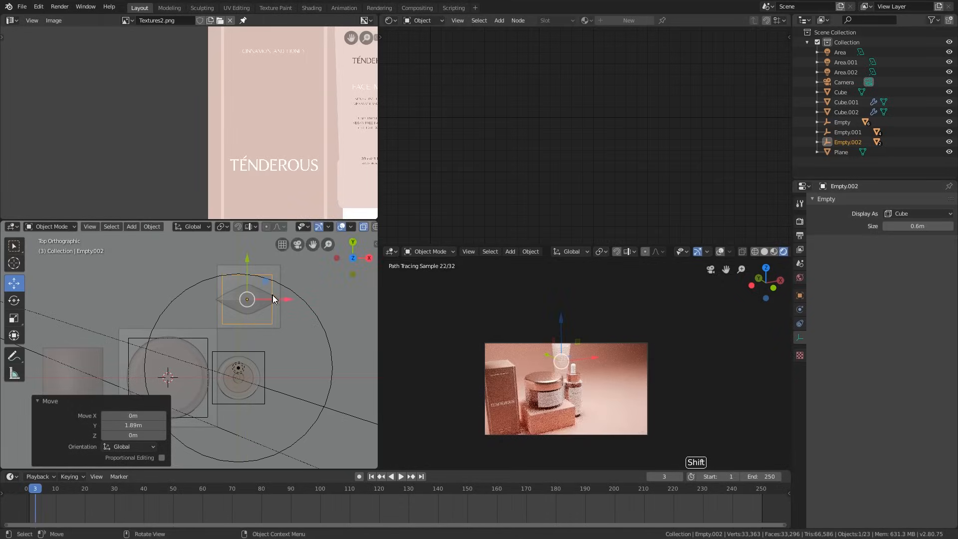
key("g")
key("x")
left_click(301, 300)
middle_click_drag(301, 300, 219, 395)
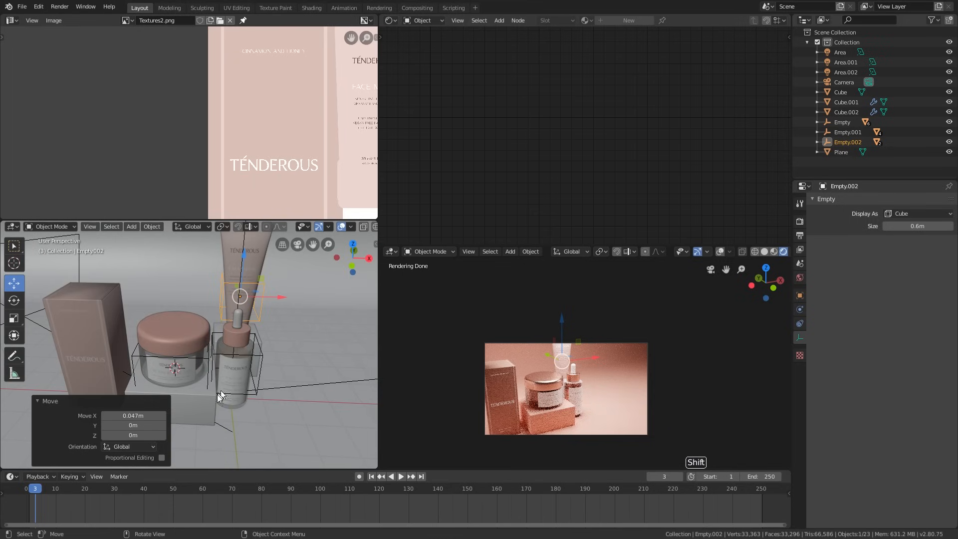
- In front view, duplicate the jar's block and move the copy about 1.7 m along X beneath the dropper bottle
left_click(206, 406)
key("KP_1")
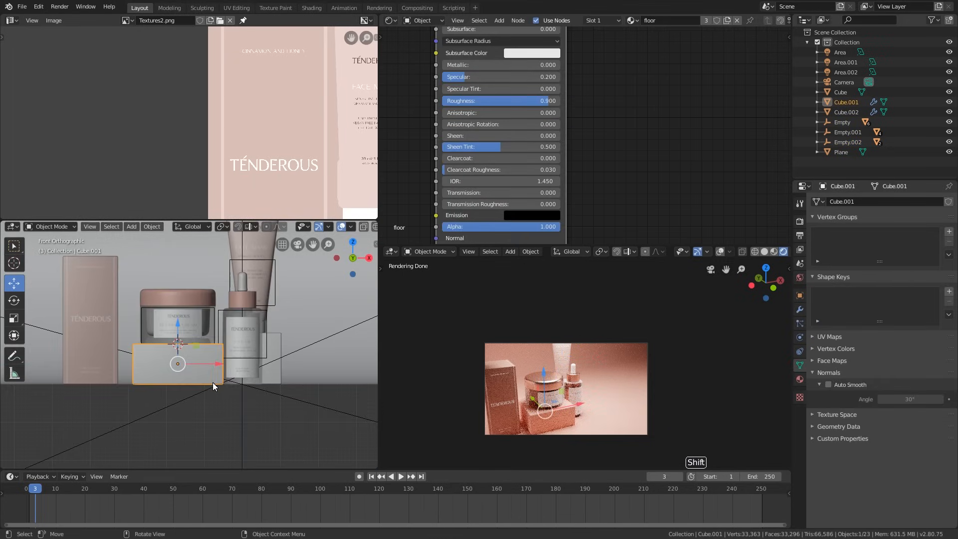
key("shift+d")
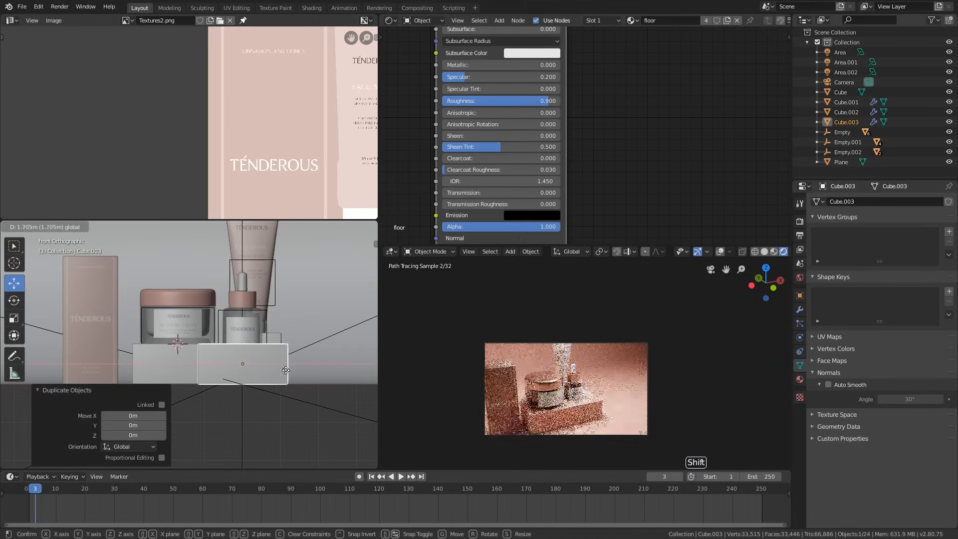
left_click(285, 366)
- Lower the copied block's top face 0.93 m along global Z in Edit Mode to make a thin slab
key("Tab")
key("alt+z")
left_click(261, 348)
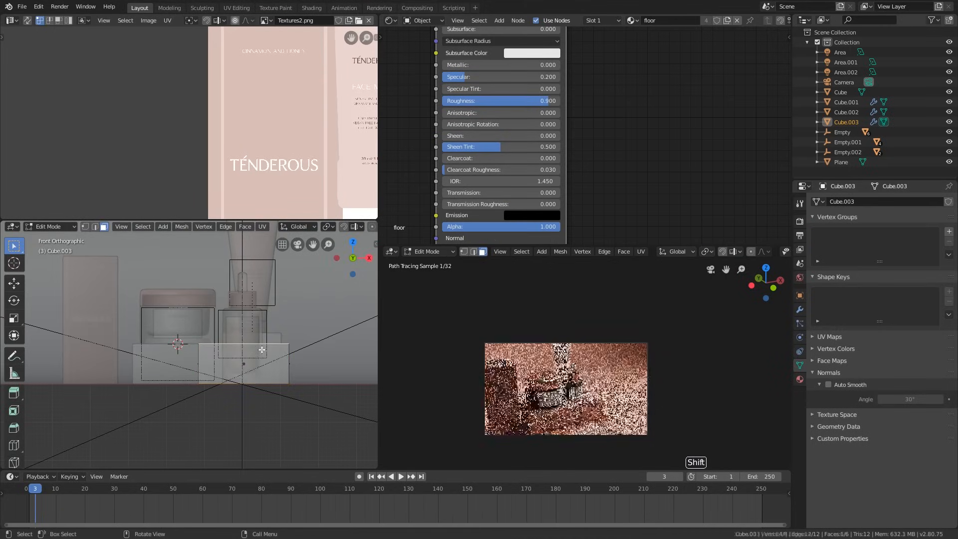
key("z")
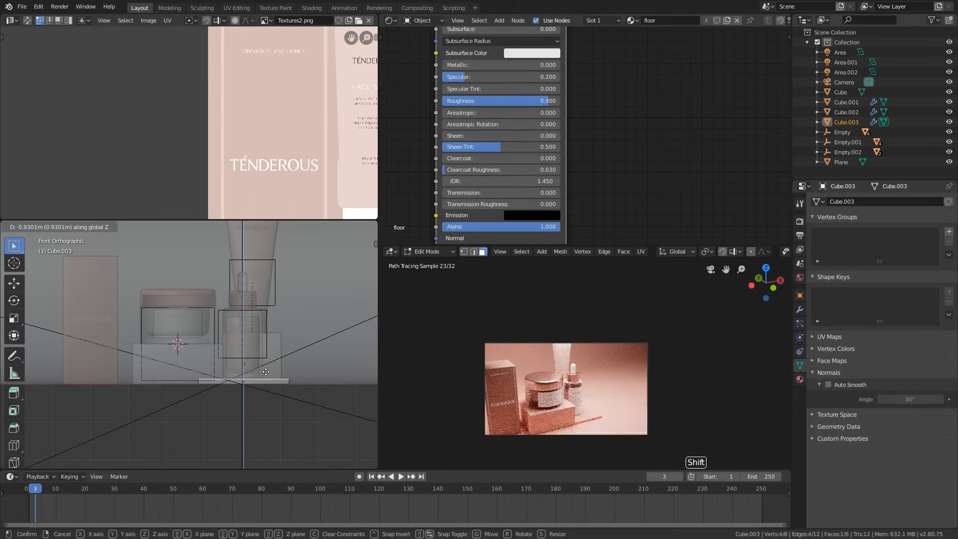
left_click(266, 372)
- In top view, extend the thin slab's front face slightly forward along Y in Edit Mode
middle_click_drag(266, 372, 267, 402)
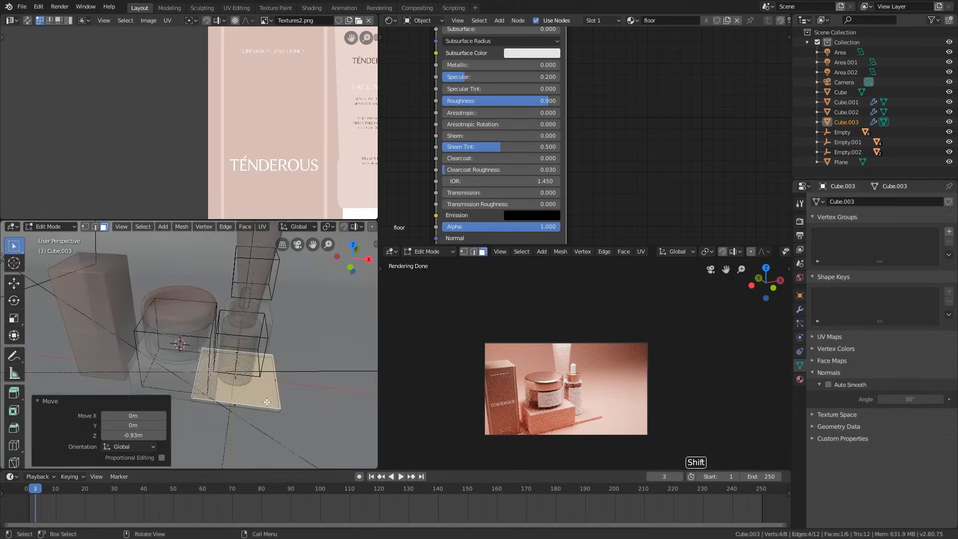
key("KP_7")
left_click(251, 425, "shift")
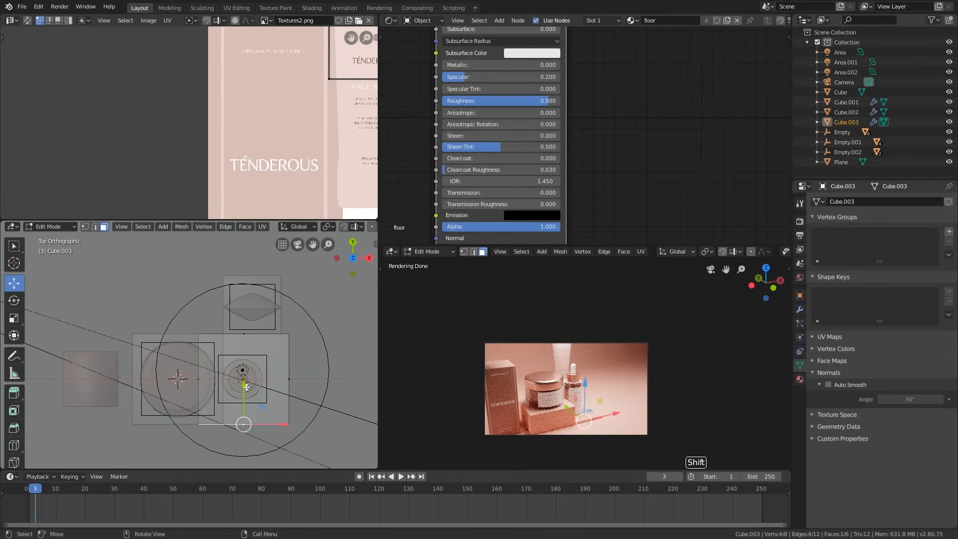
left_click(291, 383)
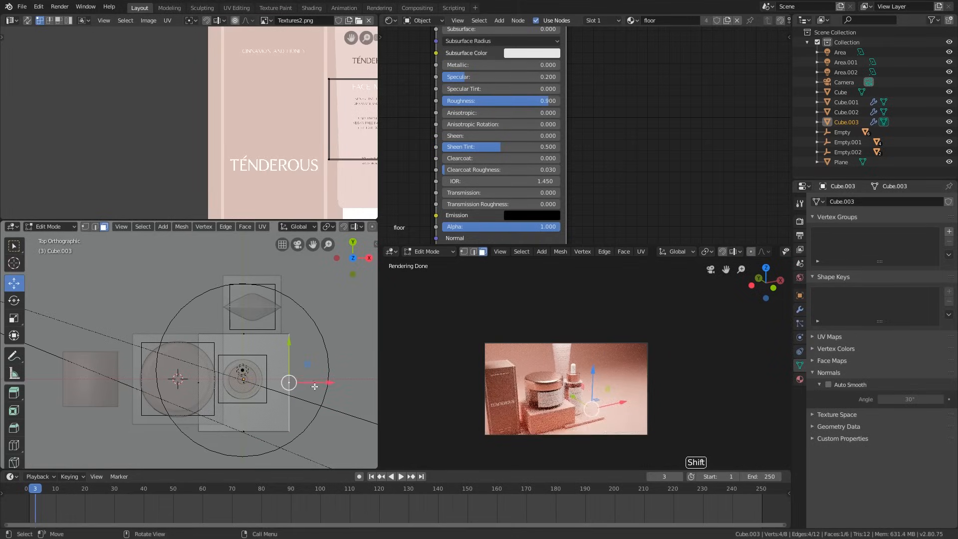
key("Tab")
- Raise the dropper bottle's empty 0.133 m along global Z so the bottle stands on the thin slab
middle_click_drag(312, 389, 289, 334)
scroll(288, 336, "up", 2)
left_click(288, 337)
scroll(288, 344, "up", 2)
middle_click_drag(287, 371, 279, 357)
scroll(274, 377, "up", 3)
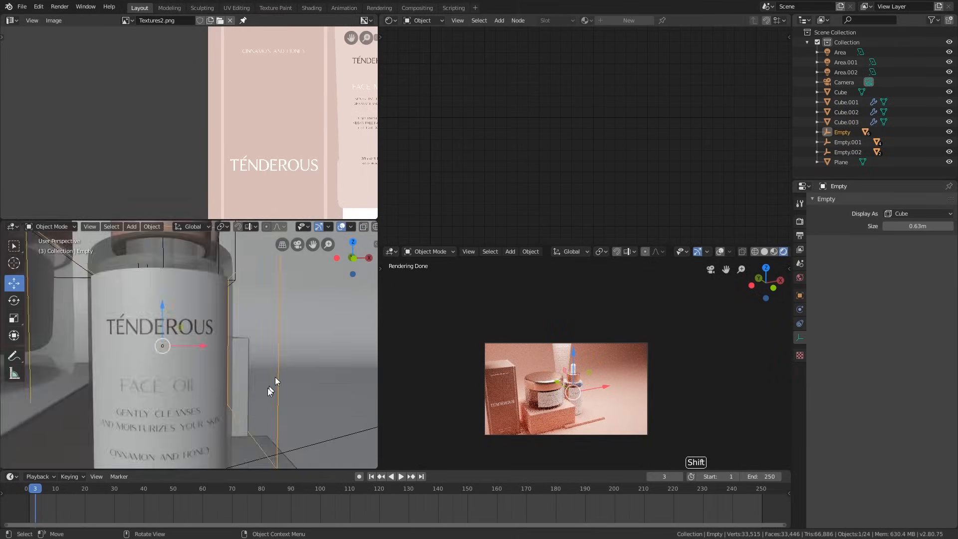
scroll(241, 309, "up", 5)
middle_click_drag(219, 324, 244, 285, "shift")
scroll(240, 309, "down", 6)
scroll(244, 285, "down", 2)
key("g")
key("z")
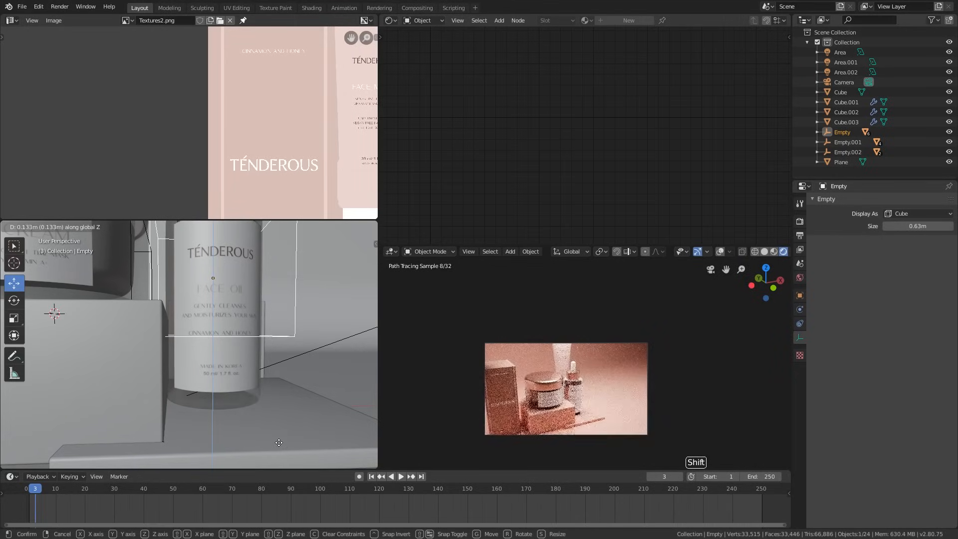
left_click(280, 443)
- In top view, move the dropper bottle's empty about 0.4 m along X and the thin slab 0.323 m along X
key("KP_Decimal")
key("KP_7")
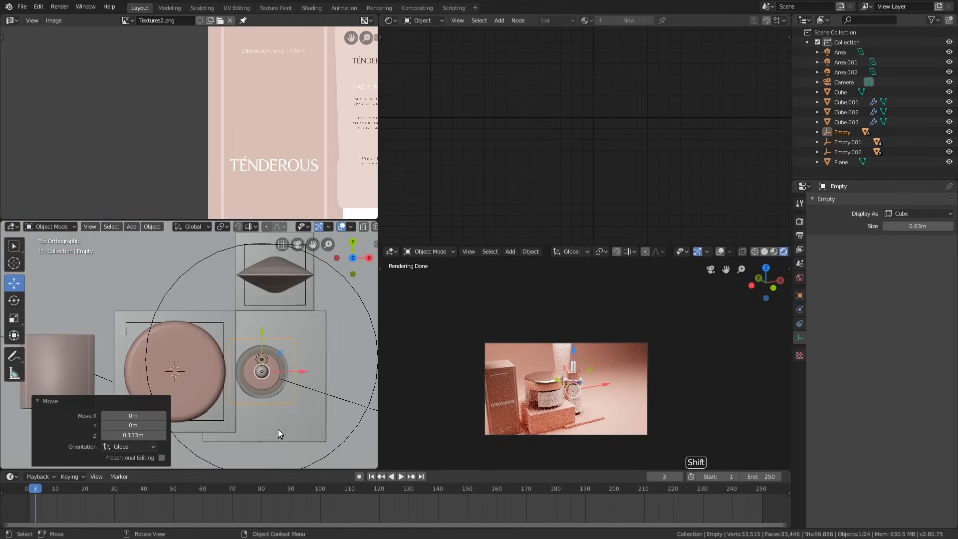
key("g")
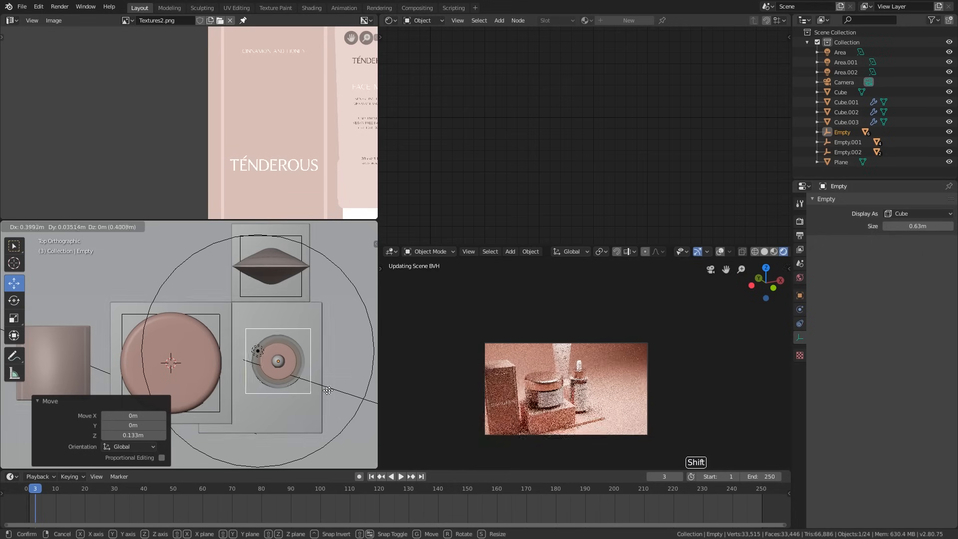
left_click(328, 390)
left_click(317, 393)
key("g")
key("x")
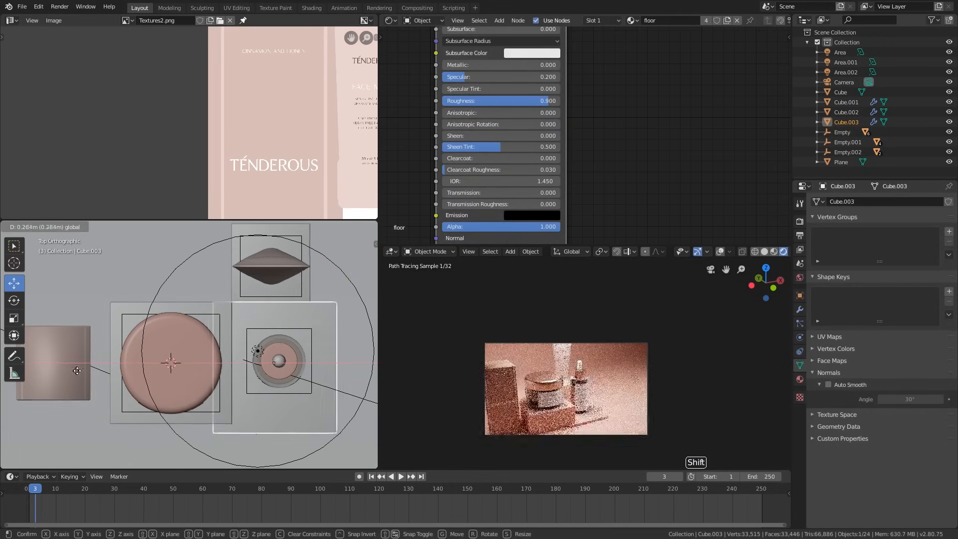
left_click(97, 374)
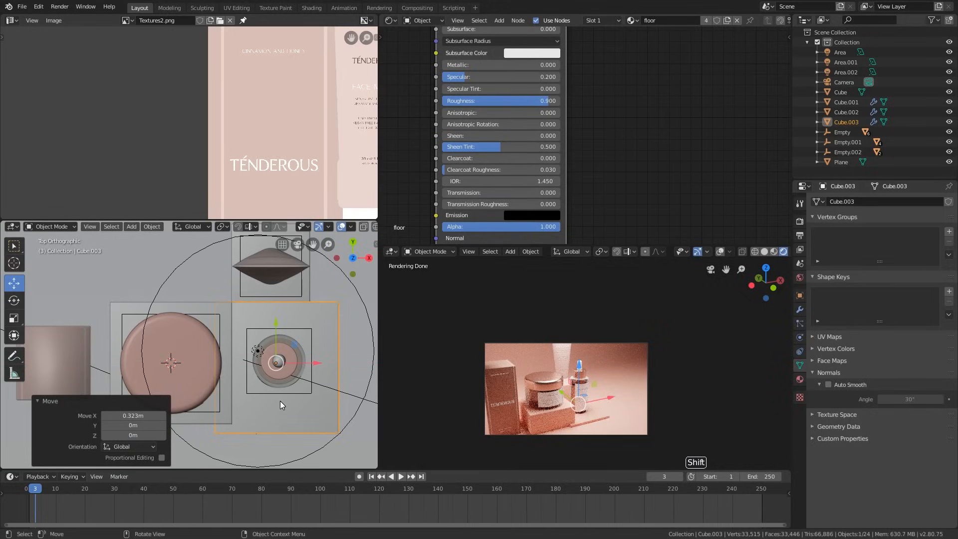
- In top view, move the packaging box 6.6 m along X and 1.88 m along Y, behind and beside the dropper bottle
scroll(280, 401, "down", 1)
middle_click_drag(171, 381, 57, 402, "shift")
scroll(198, 356, "down", 1)
left_click(154, 367)
scroll(154, 366, "down", 1)
key("g")
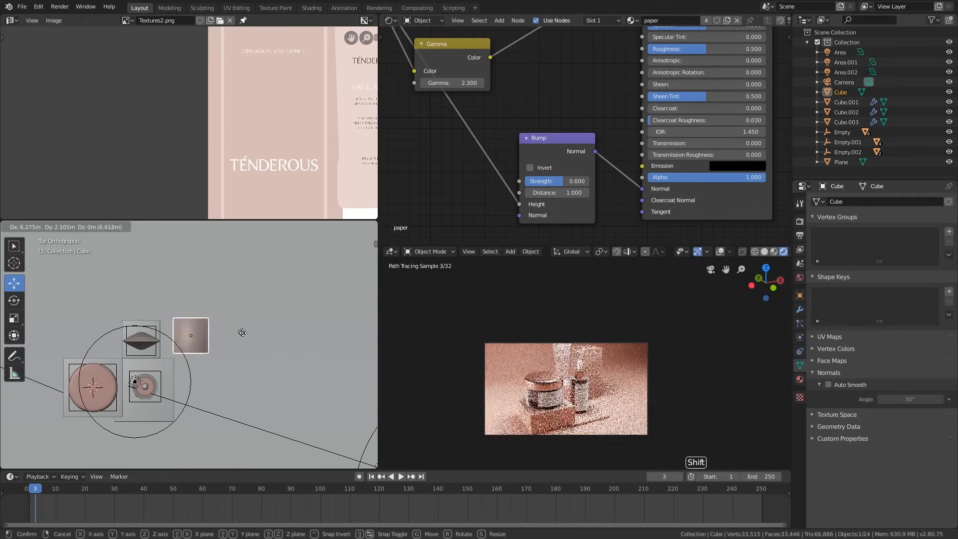
left_click(254, 338)
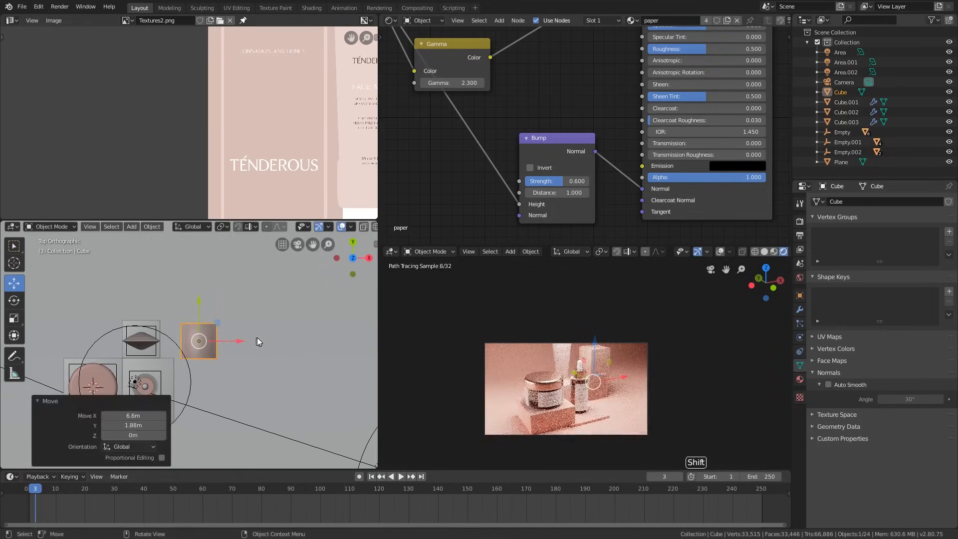
scroll(262, 338, "up", 1)
middle_click_drag(257, 367, 296, 349, "shift")
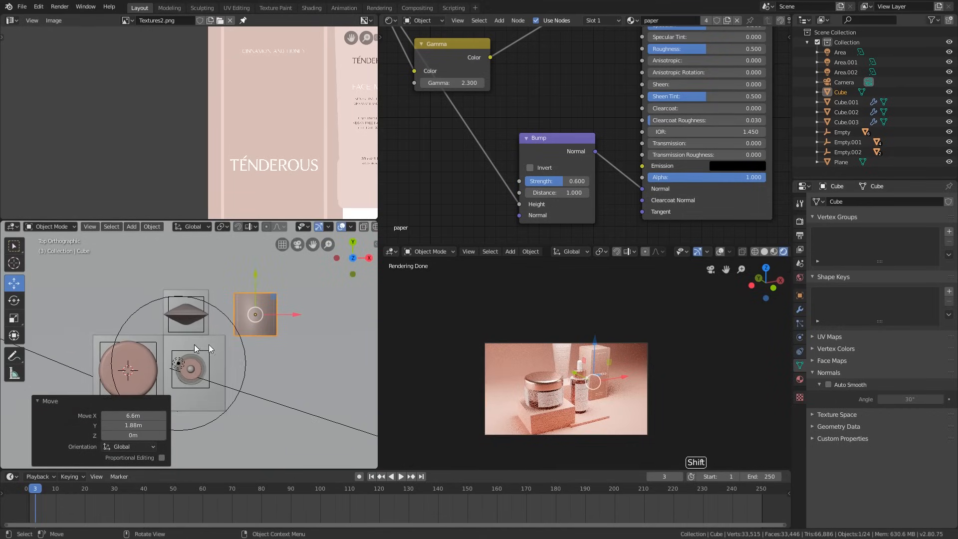
- In top view, rotate the tube's empty slightly counterclockwise
left_click(193, 331)
key("r")
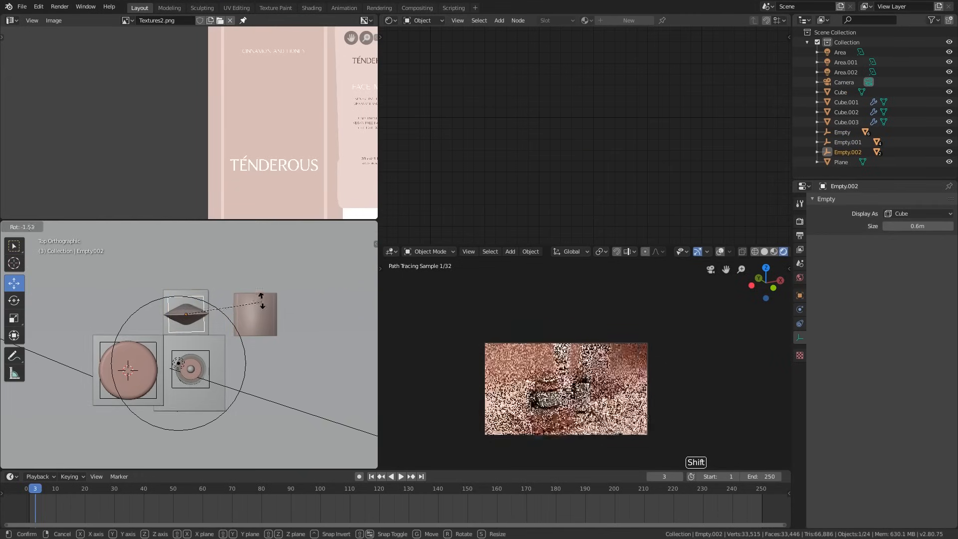
left_click(266, 249)
- Shift the thin slab -0.0141 m along X and rotate the dropper bottle's empty 1.57° about the view axis
scroll(206, 356, "up", 1)
left_click(208, 355)
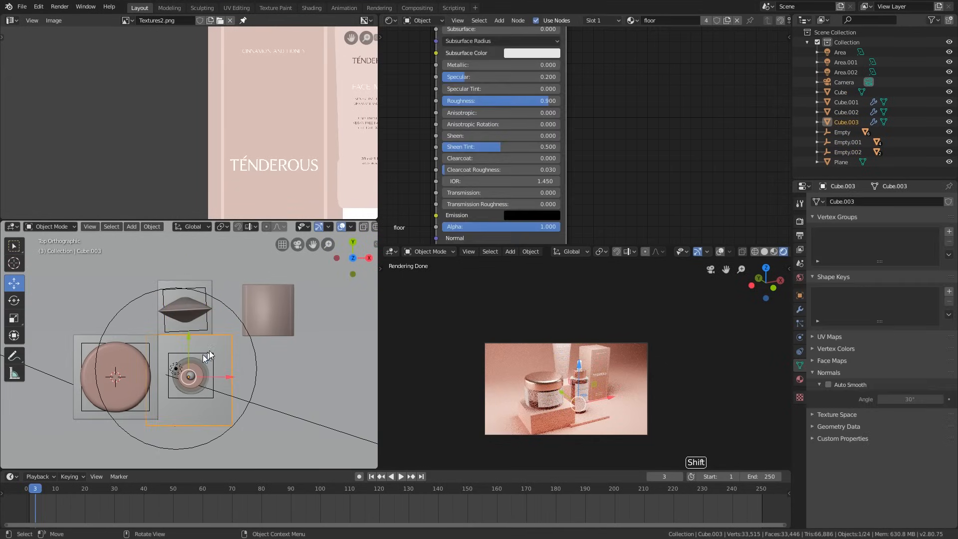
left_click_drag(212, 355, 202, 357)
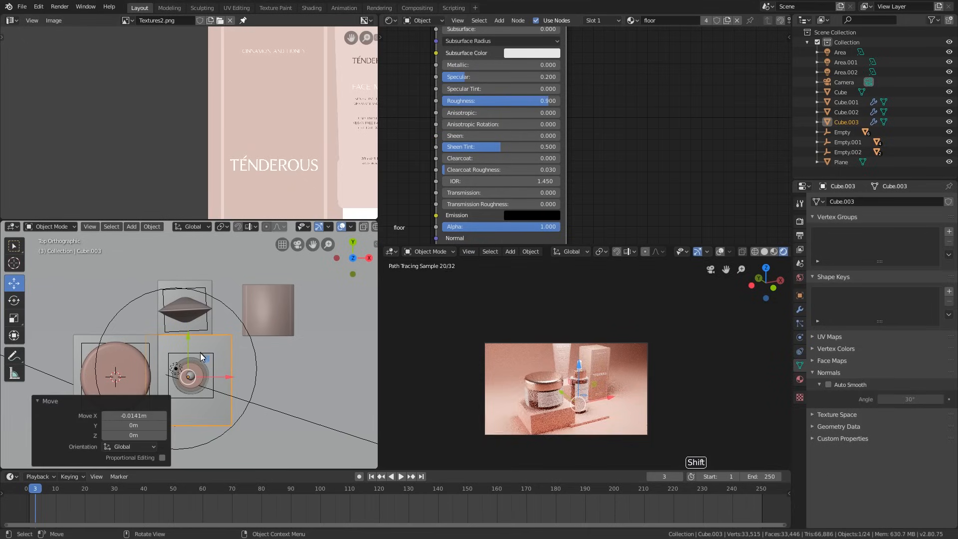
scroll(212, 397, "up", 2)
left_click(209, 401)
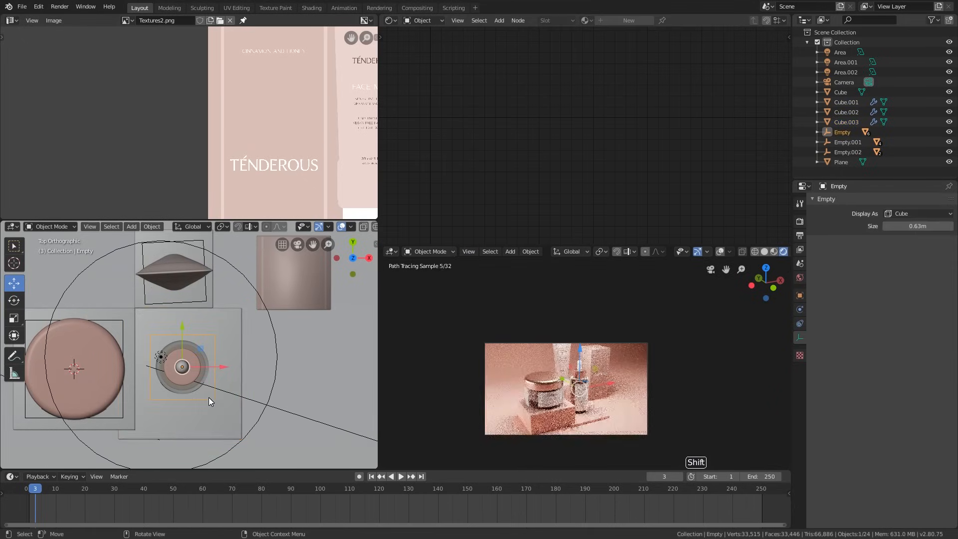
key("r")
left_click(253, 395)
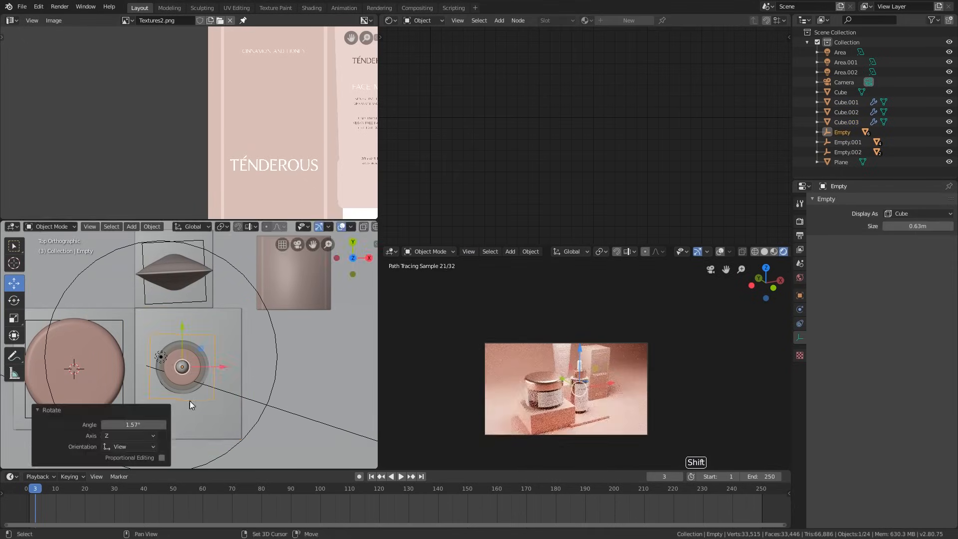
- Rotate the jar's empty slightly in top view and move it by X -0.00781 m and Y 0.0381 m
middle_click_drag(190, 402, 190, 369, "shift")
left_click(181, 370)
left_click(178, 370)
key("r")
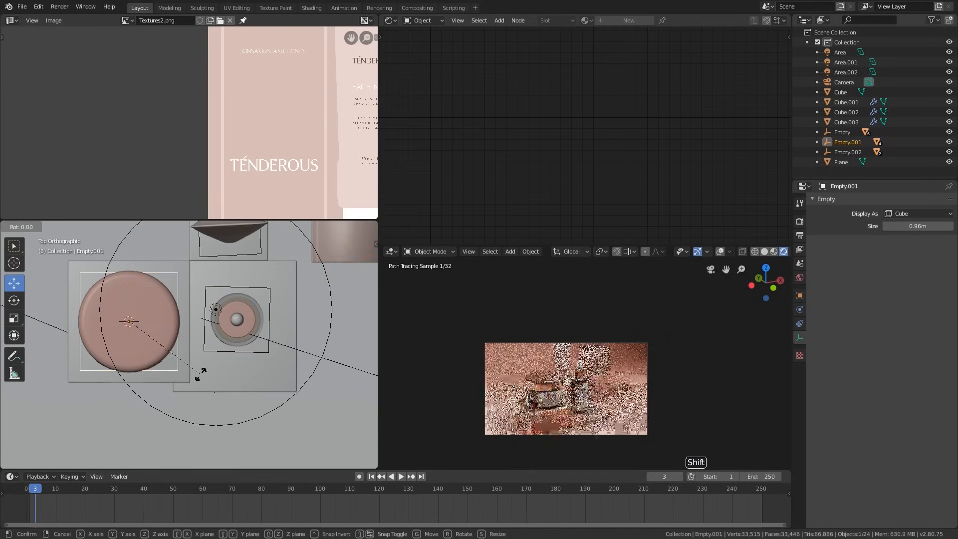
left_click(227, 331)
key("g")
left_click(222, 311, "shift")
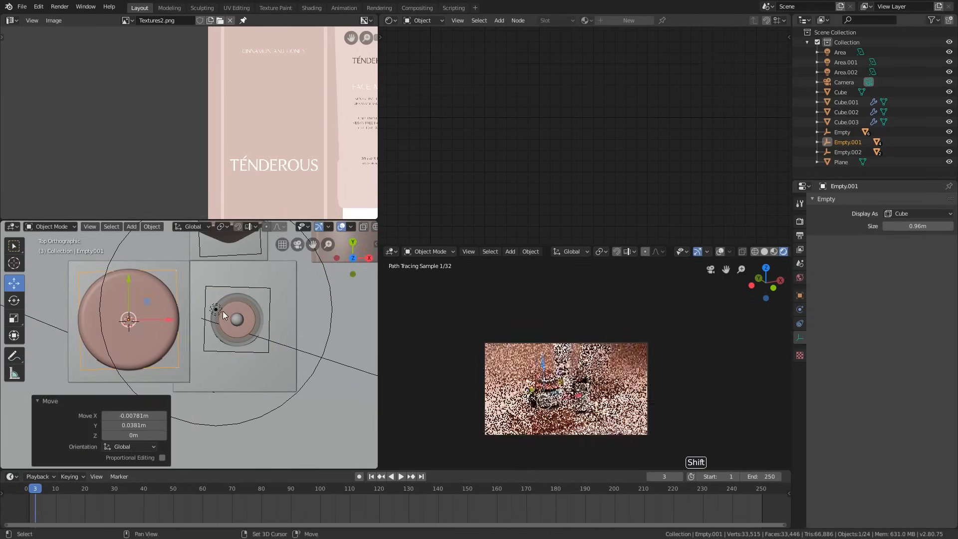
- Adjust the tube's empty position slightly in top view and rotate the packaging box 0.437° about the view axis
middle_click_drag(230, 314, 258, 327, "shift")
scroll(234, 324, "down", 2)
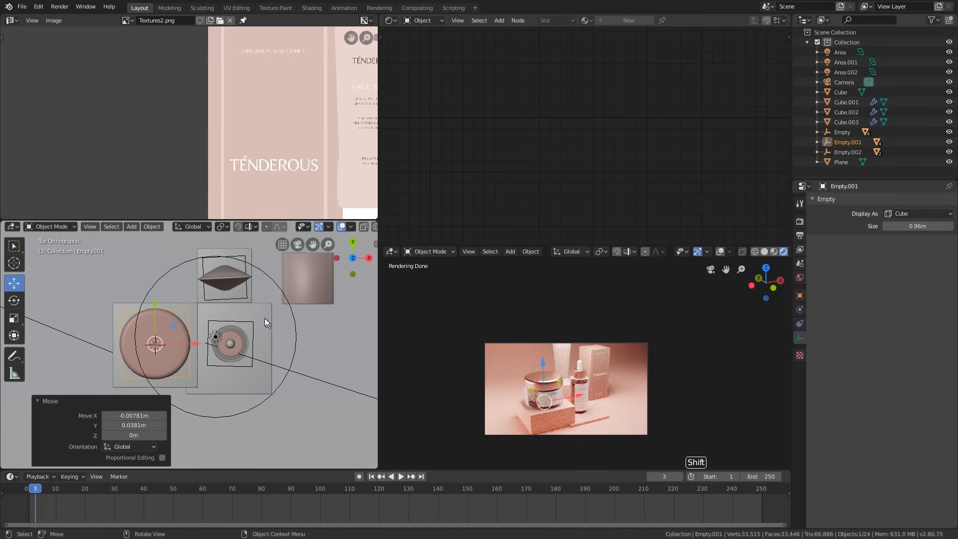
left_click(247, 295)
key("g")
left_click(288, 288)
left_click(288, 288)
mouse_move(288, 289)
middle_mouse_down("shift")
mouse_move(313, 327)
mouse_move(272, 390)
mouse_move(209, 405)
mouse_move(223, 313)
mouse_move(235, 379)
middle_mouse_up("shift")
key("r")
left_click(295, 355)
- Frame the packaging box's base and enable Cavity and Shadow in the solid viewport shading options
key("KP_Decimal")
scroll(208, 363, "up", 2)
scroll(222, 313, "up", 2)
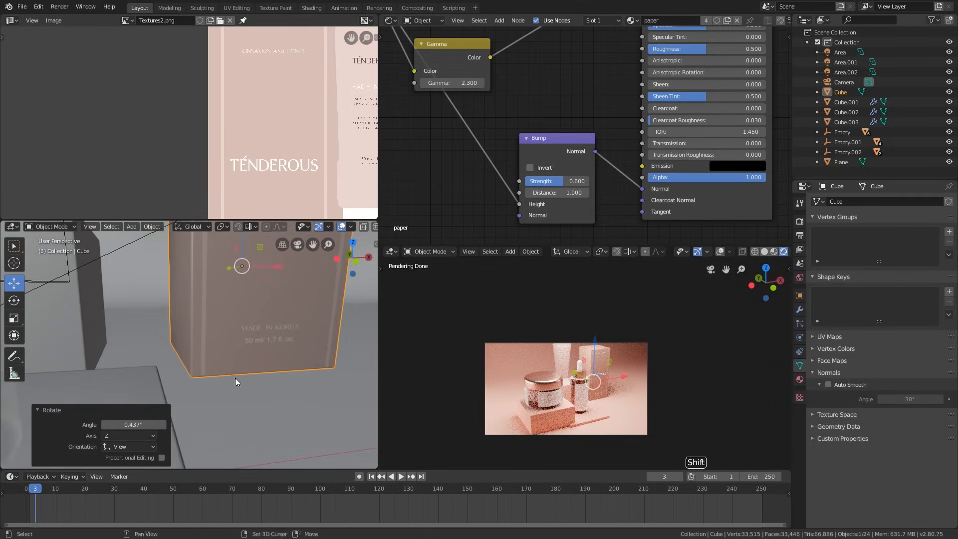
scroll(235, 379, "up", 1)
scroll(368, 227, "down", 3)
left_click(370, 227)
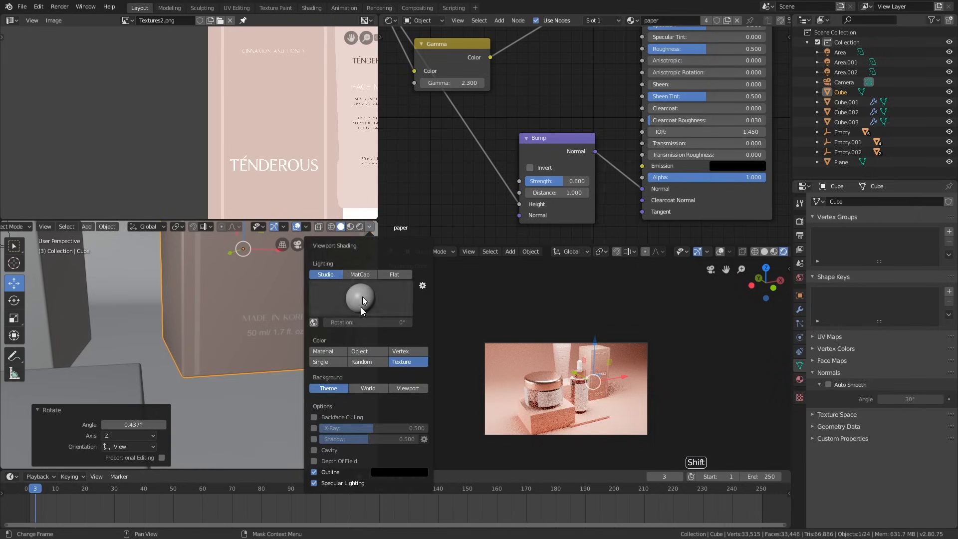
left_click(314, 449)
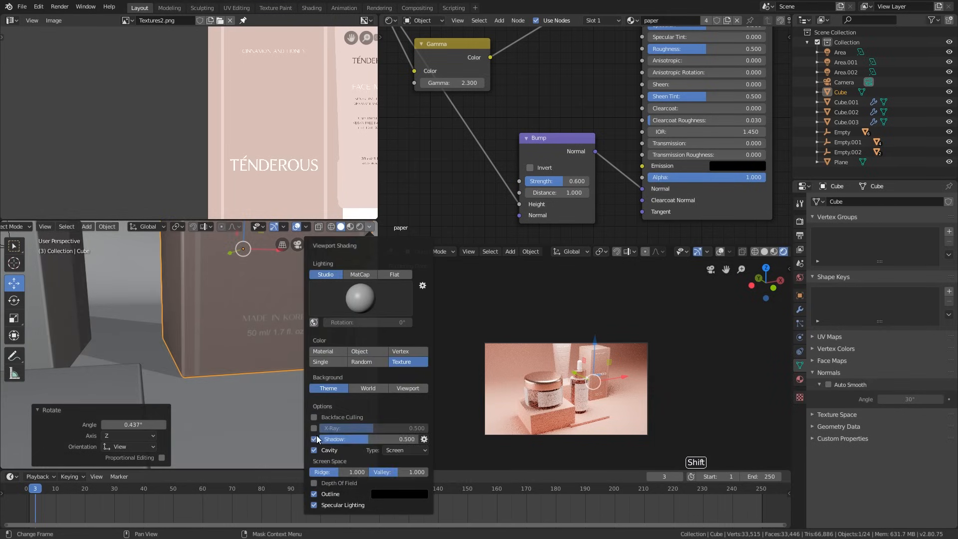
- Move the packaging box 0.000506 m along global Z to settle its base on the floor
scroll(195, 395, "up", 3)
key("g")
key("z")
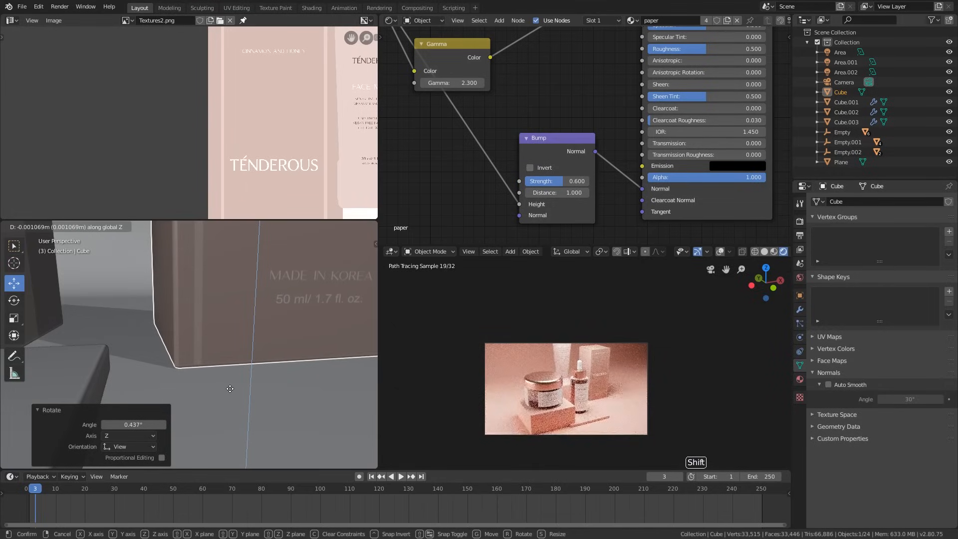
left_click(230, 391)
scroll(231, 392, "down", 3)
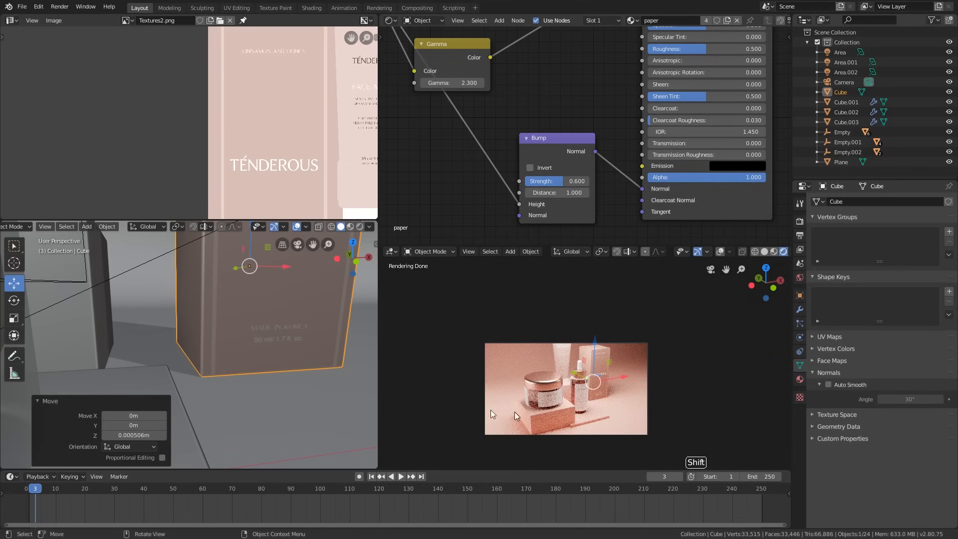
- Review the arrangement in the rendered preview and the whole-scene view, and save the file
scroll(617, 399, "up", 1)
scroll(617, 399, "up", 5)
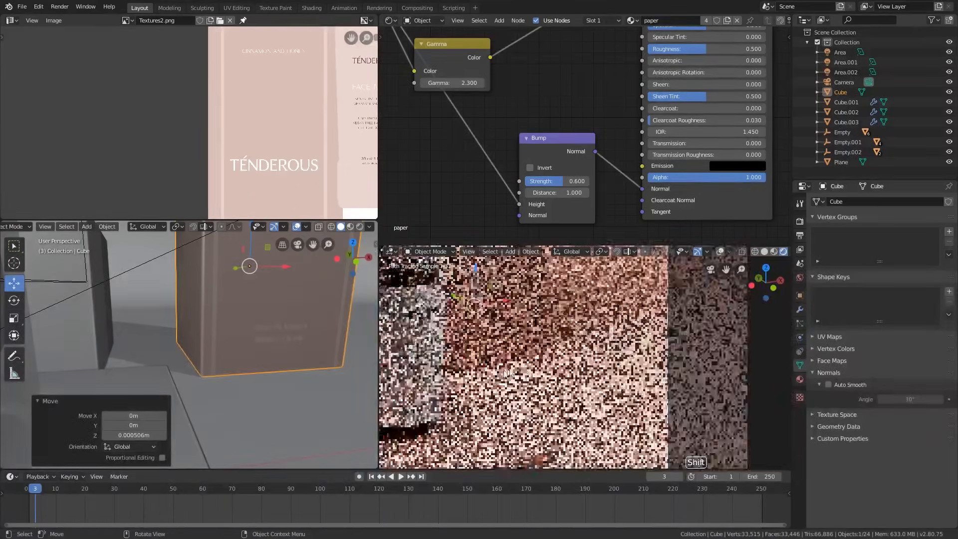
scroll(508, 373, "down", 12)
middle_click_drag(524, 382, 534, 385, "shift")
key("Tab")
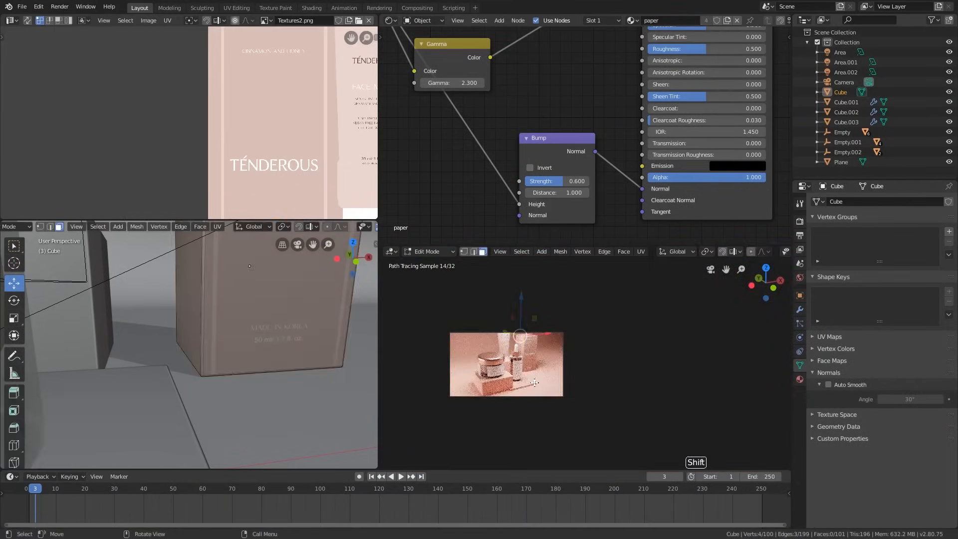
scroll(276, 339, "down", 4)
scroll(275, 339, "down", 5)
key("Tab")
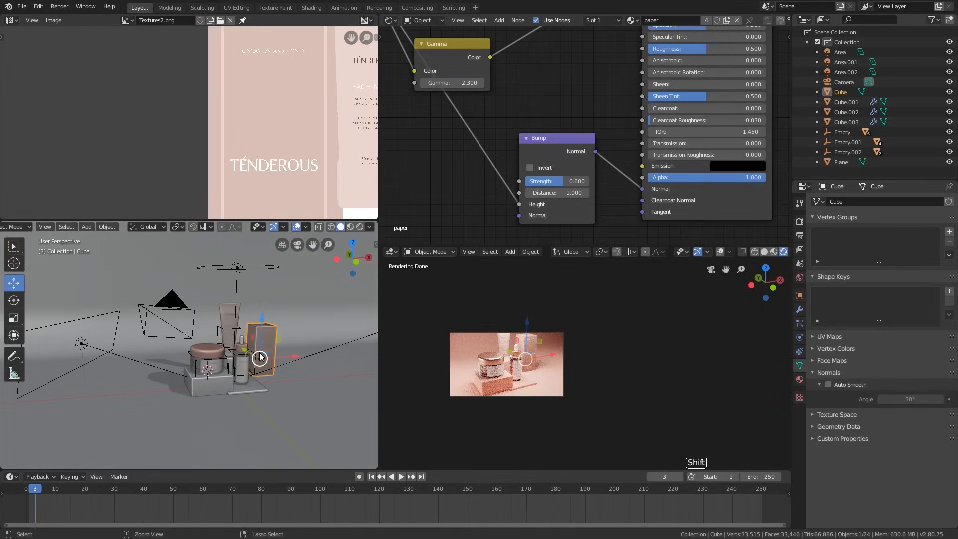
key("ctrl+s")
- Select the camera, look through it, and pull it back with walk navigation so all the products fit in the frame
left_click(178, 313)
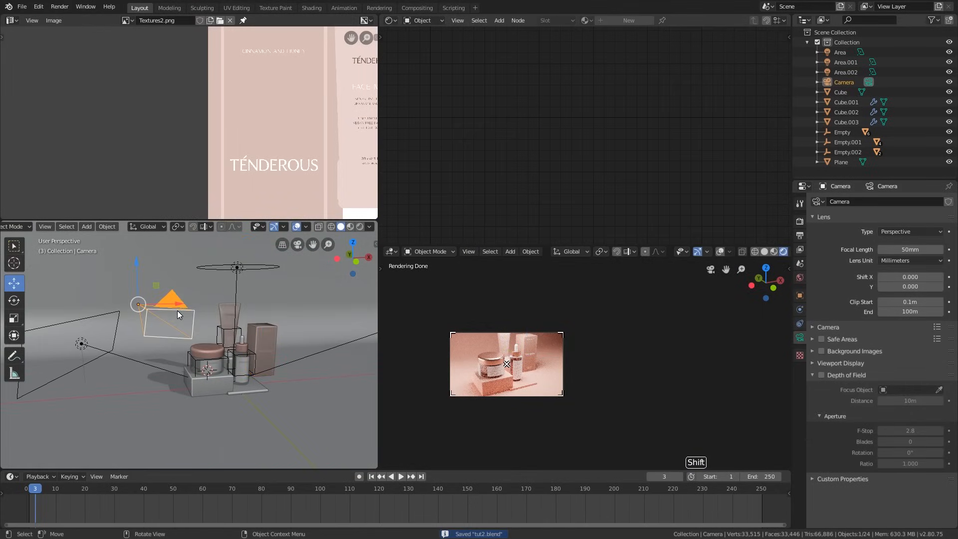
key("KP_0")
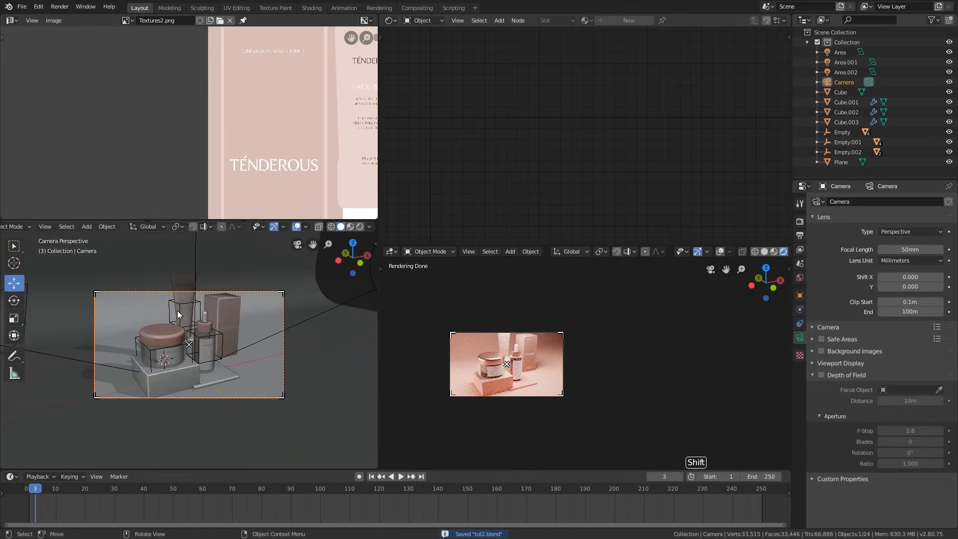
key("shift+grave")
key("s")
left_click(190, 345)
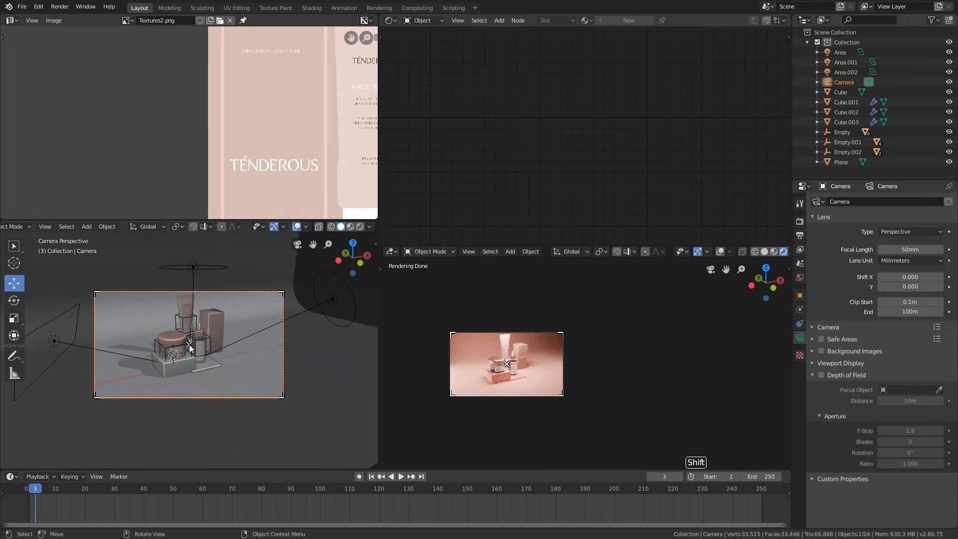
- Move the camera about 1.24 m X, -0.421 m Y and 0.528 m Z, then walk it slightly closer to the products
key("g")
left_click(252, 260)
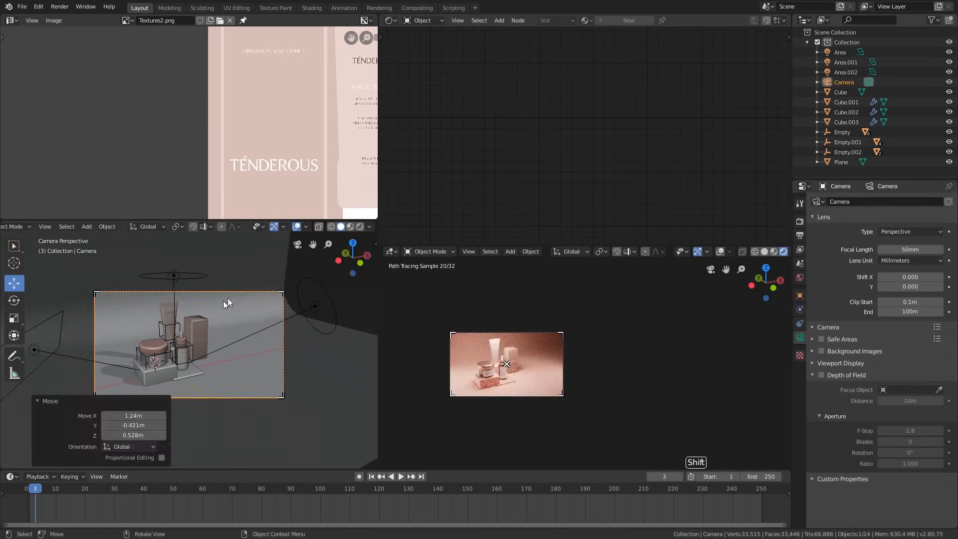
key("w")
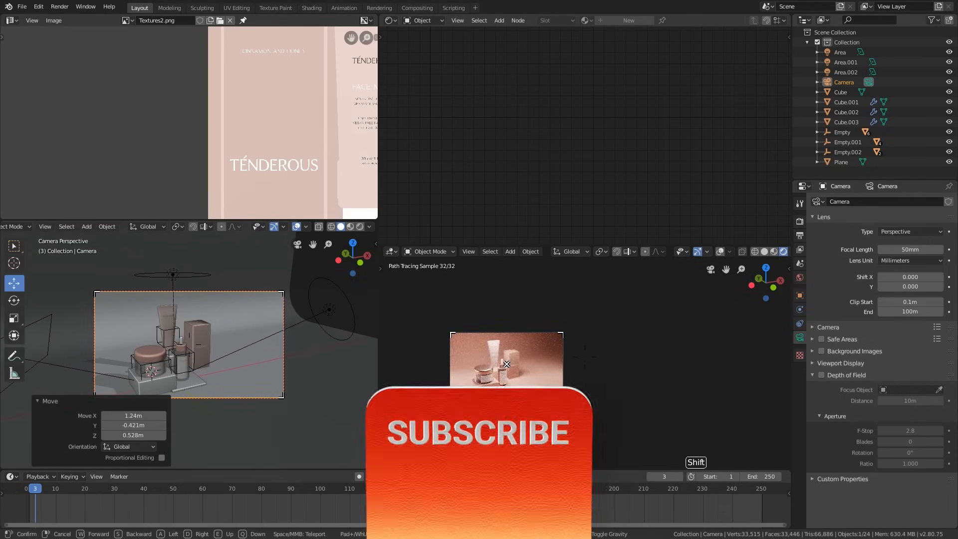
key("w")
left_click(190, 345)
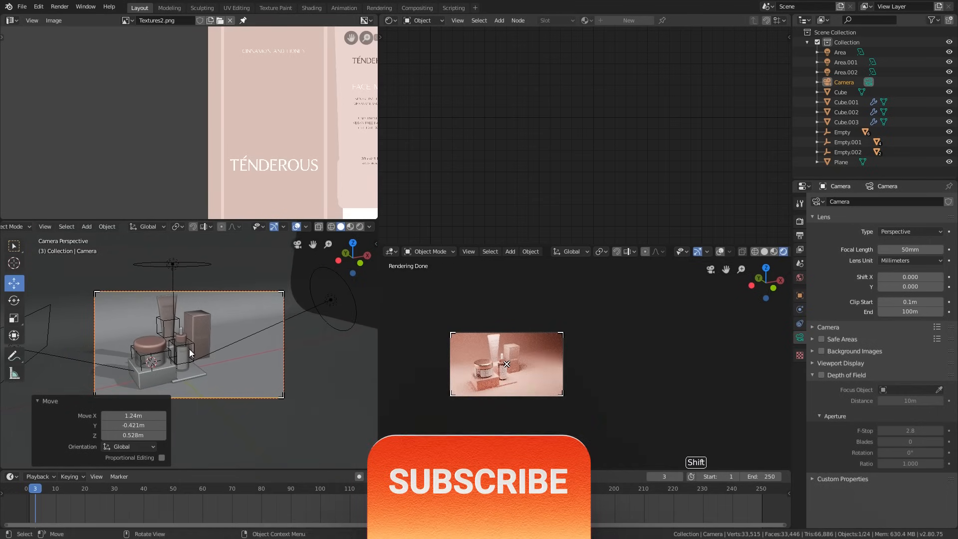
- Set the camera's focal length to 120 mm
middle_click_drag(202, 354, 259, 356, "shift")
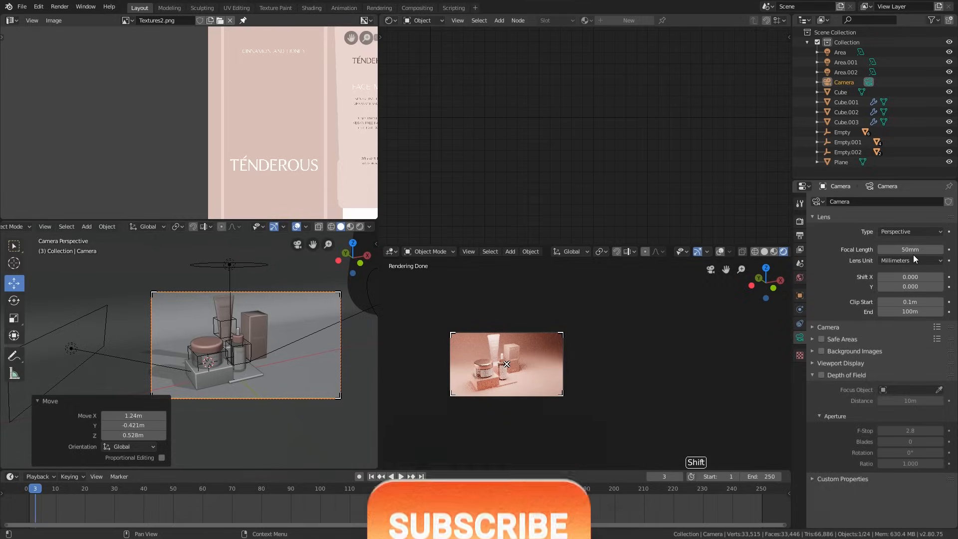
left_click(908, 250)
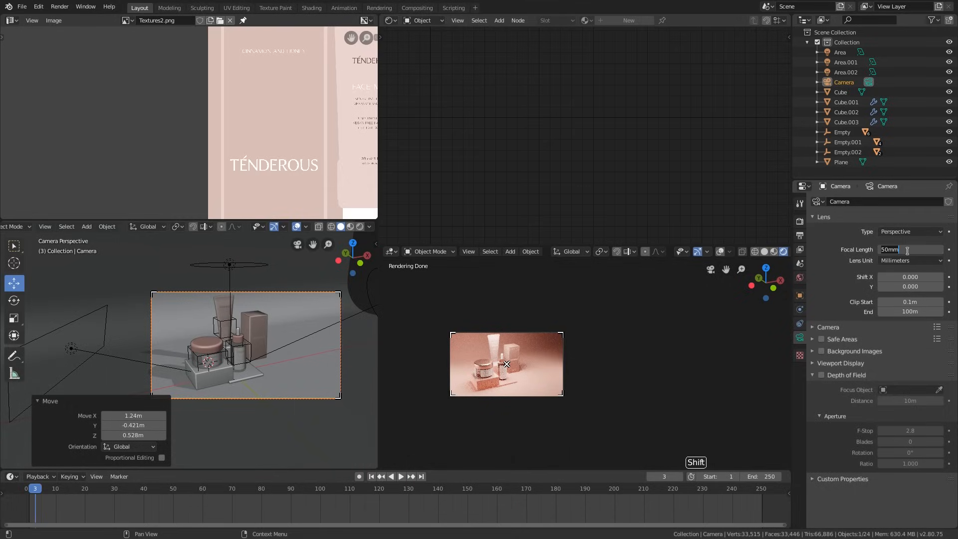
type("12")
type("0")
key("Return")
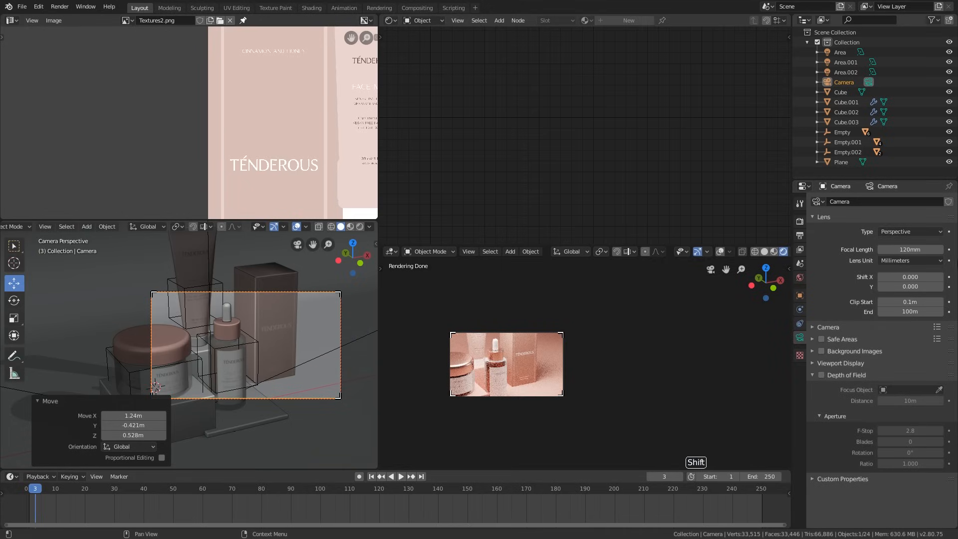
- Walk the camera back until all products fit in the frame, and shift it about 0.184 m X, -0.00556 m Y and 0.212 m Z
key("shift+grave")
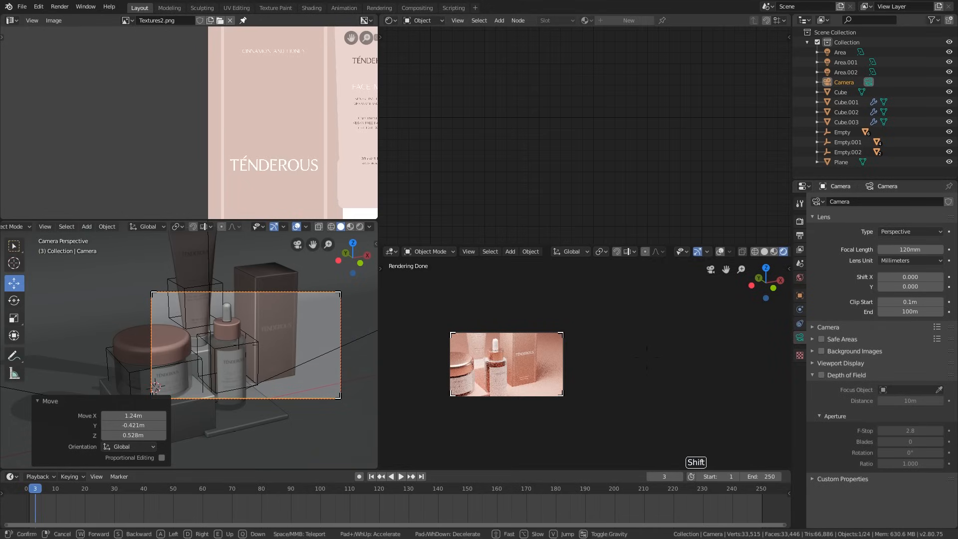
key("s")
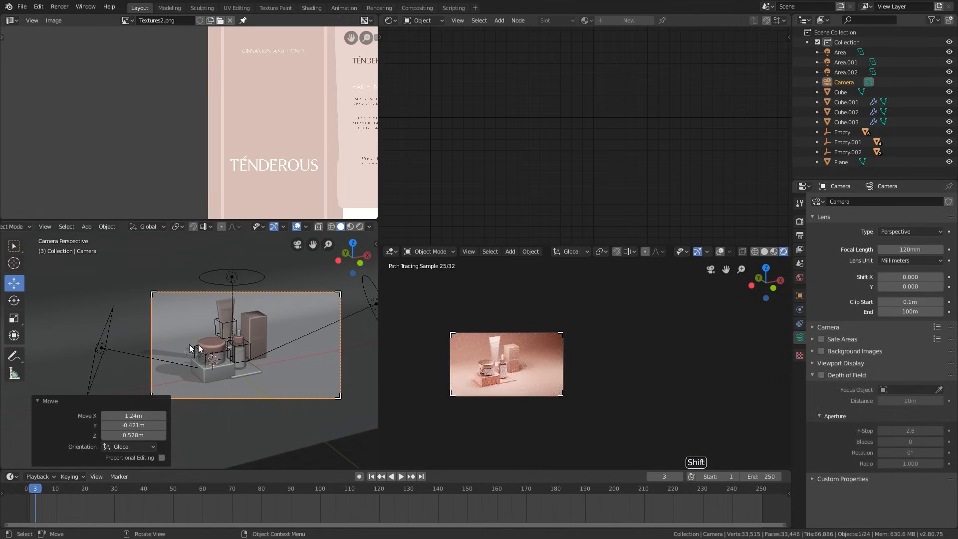
scroll(481, 344, "up", 5)
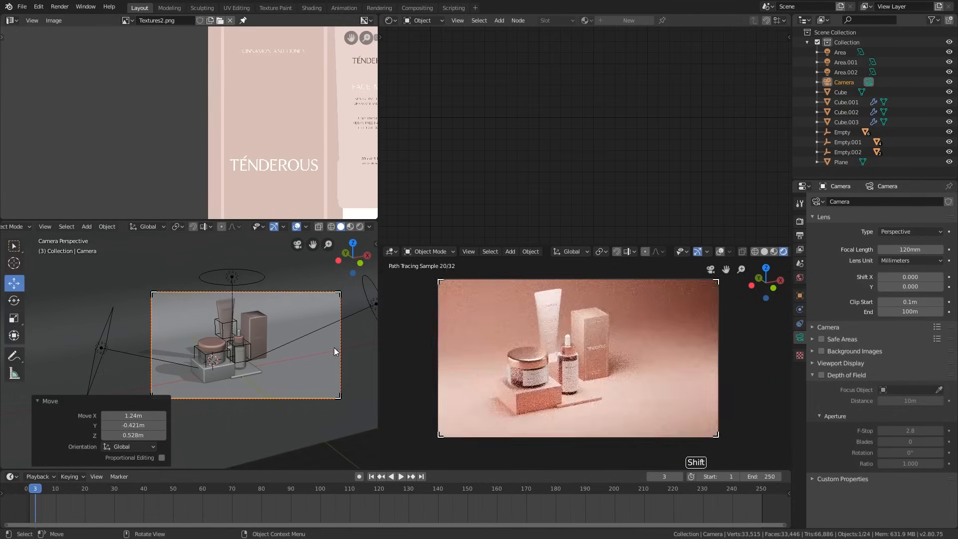
key("g")
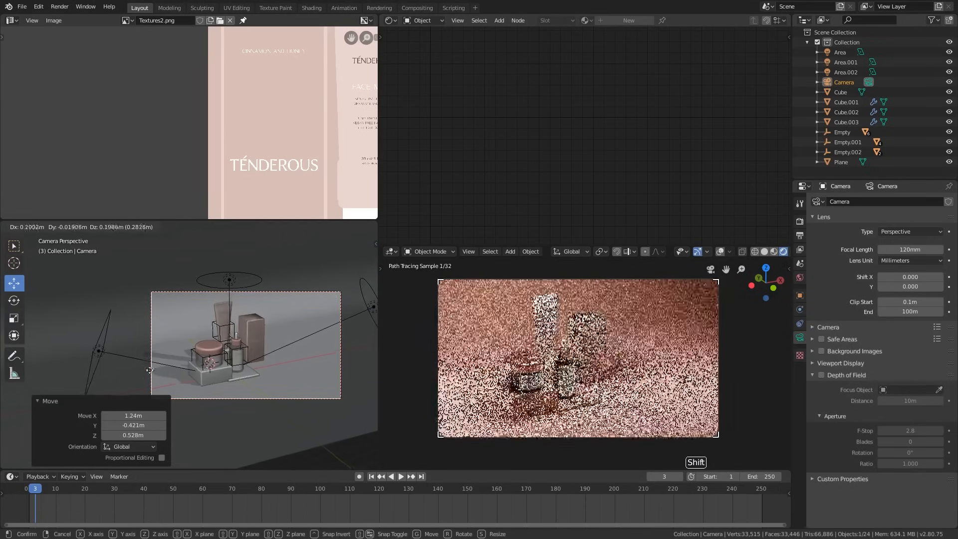
left_click(130, 357)
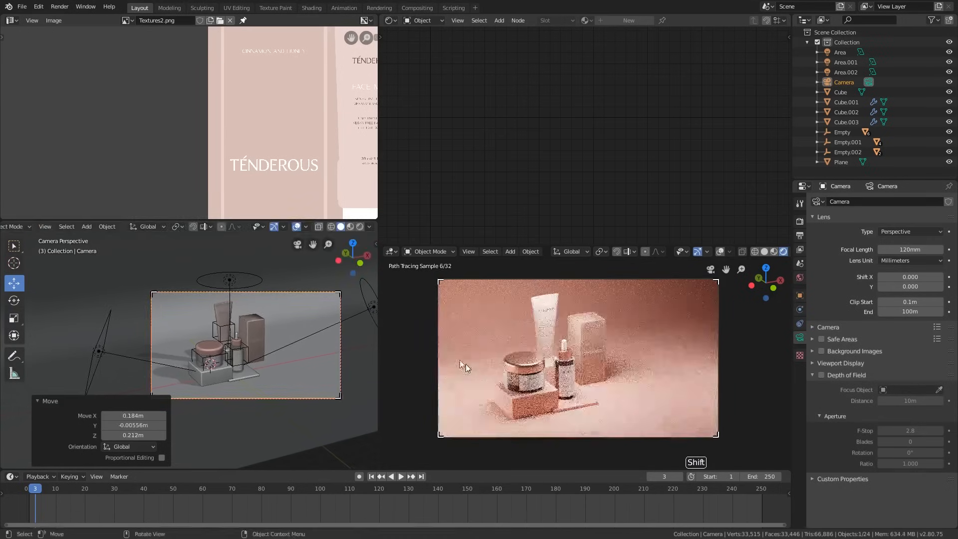
- Enable the camera's Center and Thirds composition guides and move the camera about -0.609 m X, 0.326 m Y and 0.0414 m Z
left_click(824, 364)
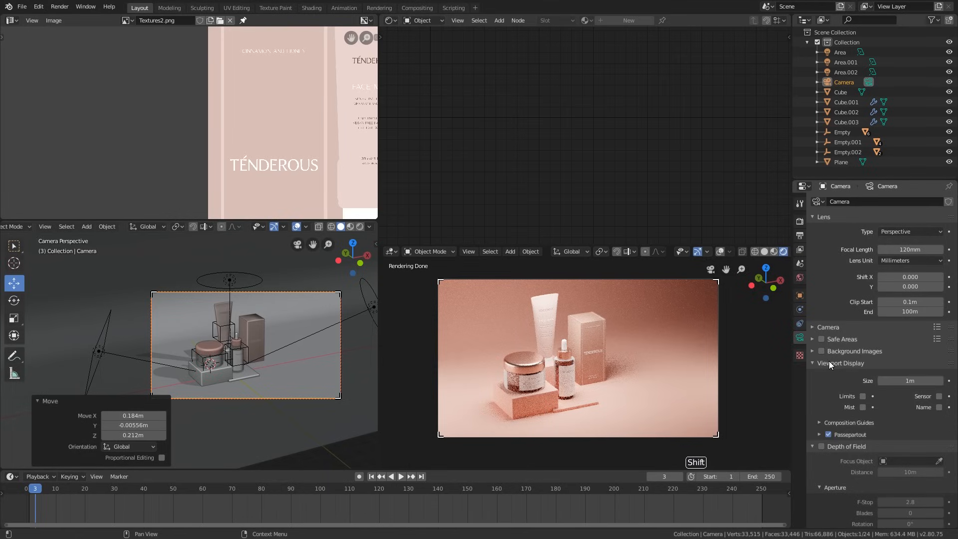
left_click(836, 425)
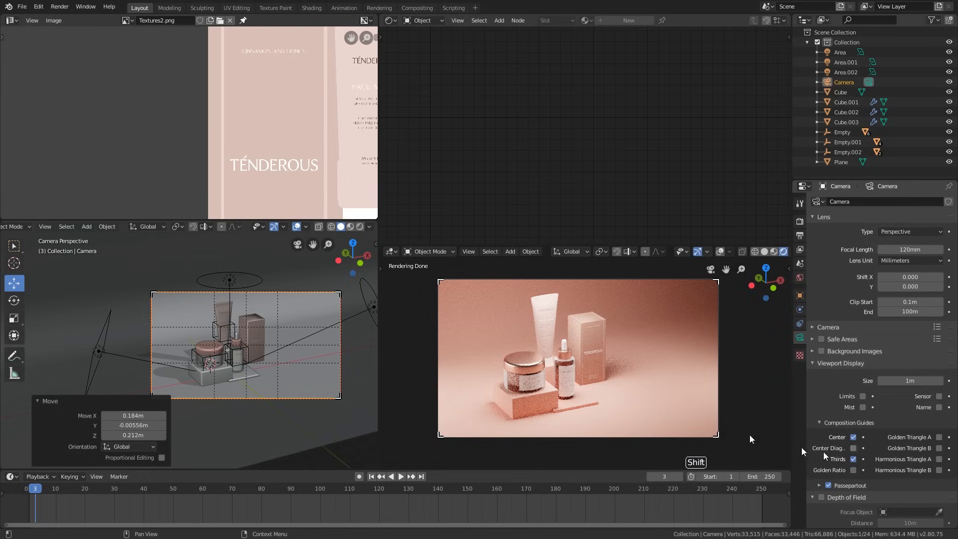
scroll(270, 389, "up", 5)
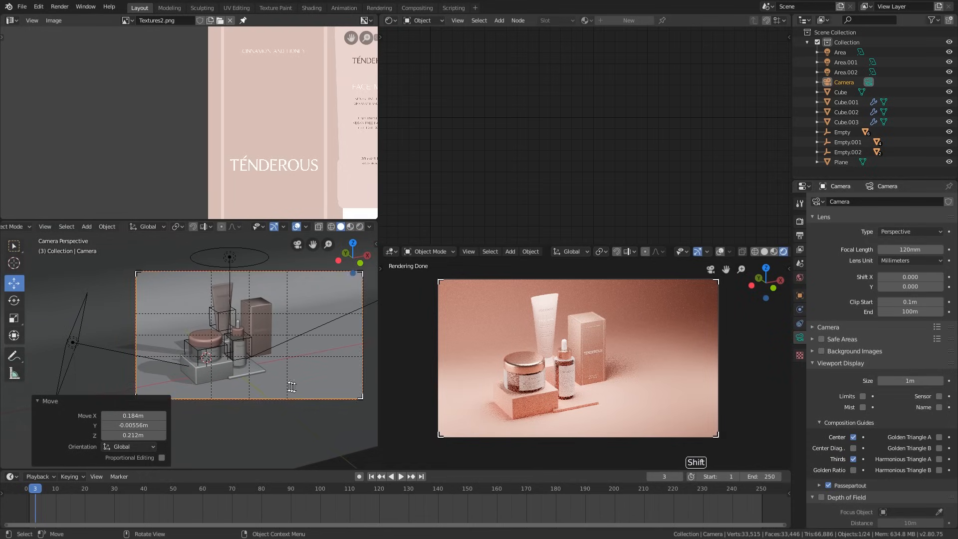
middle_click_drag(256, 357, 290, 362, "shift")
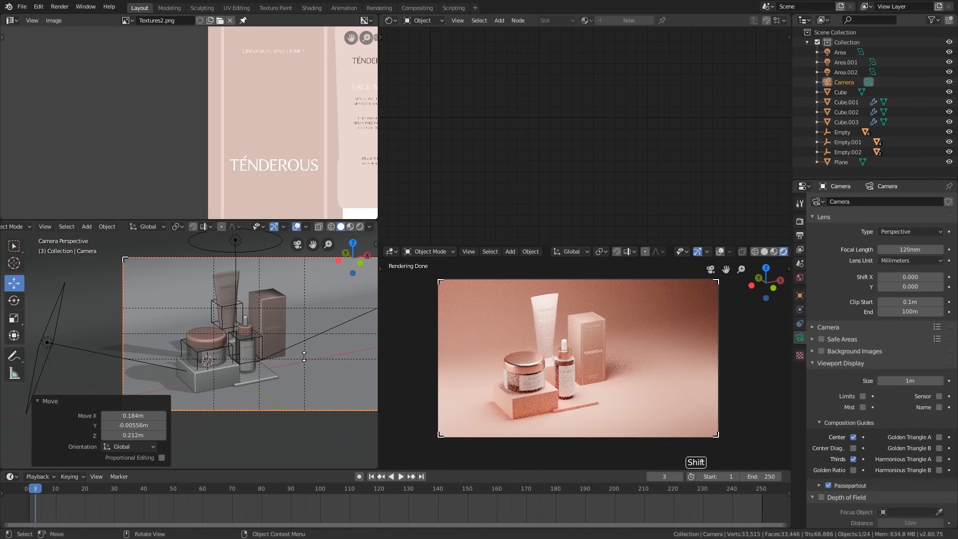
key("g")
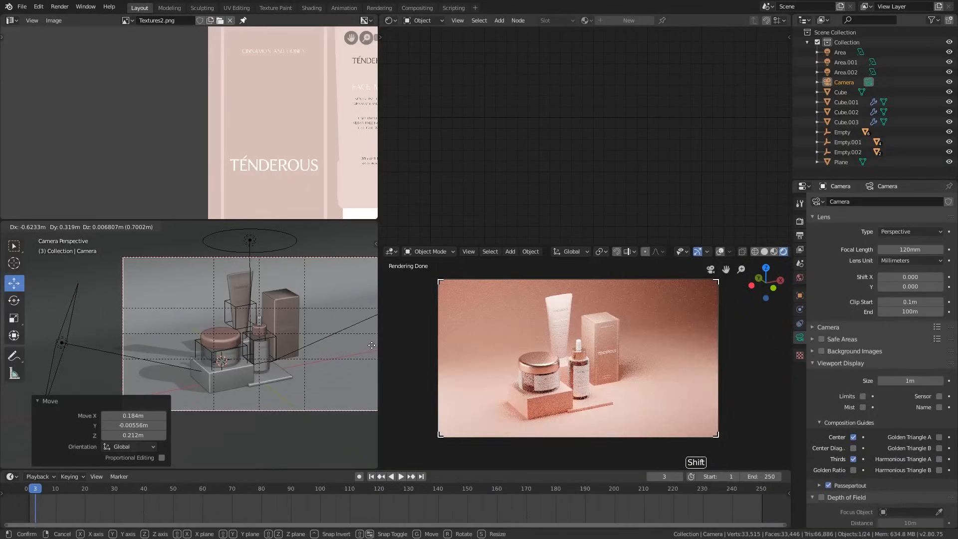
left_click(10, 289)
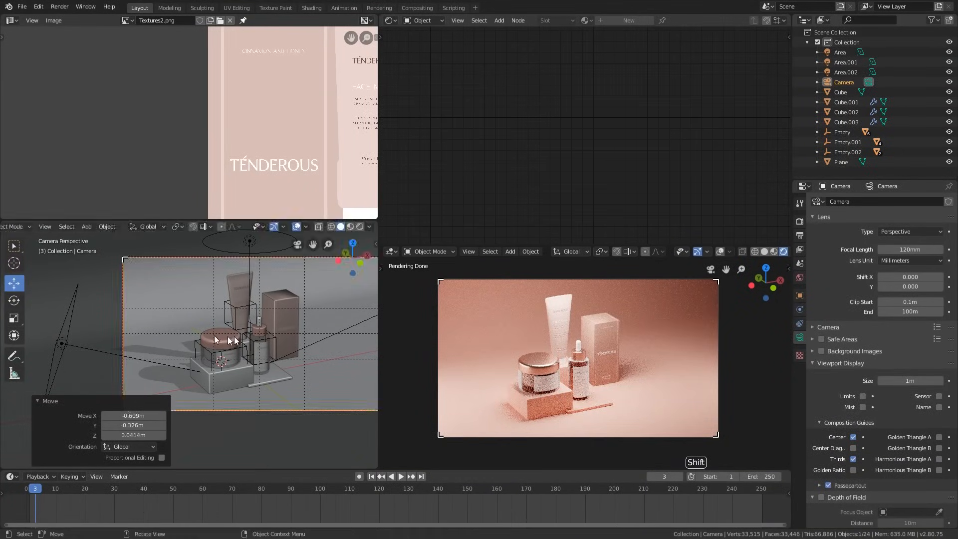
- Move the packaging box about -0.162 m along X, closer to the other products
left_click(273, 313)
scroll(279, 318, "up", 2)
left_click_drag(312, 343, 278, 355)
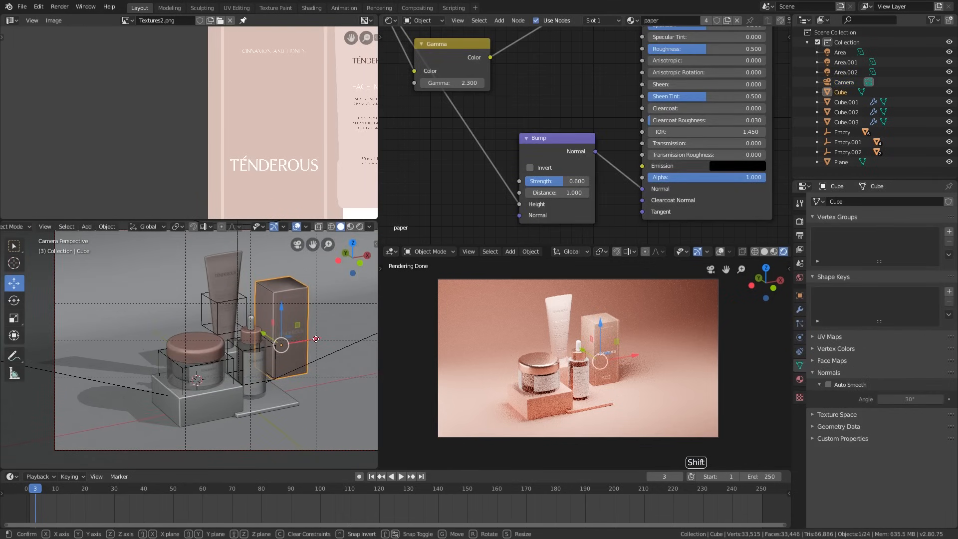
scroll(273, 359, "down", 3)
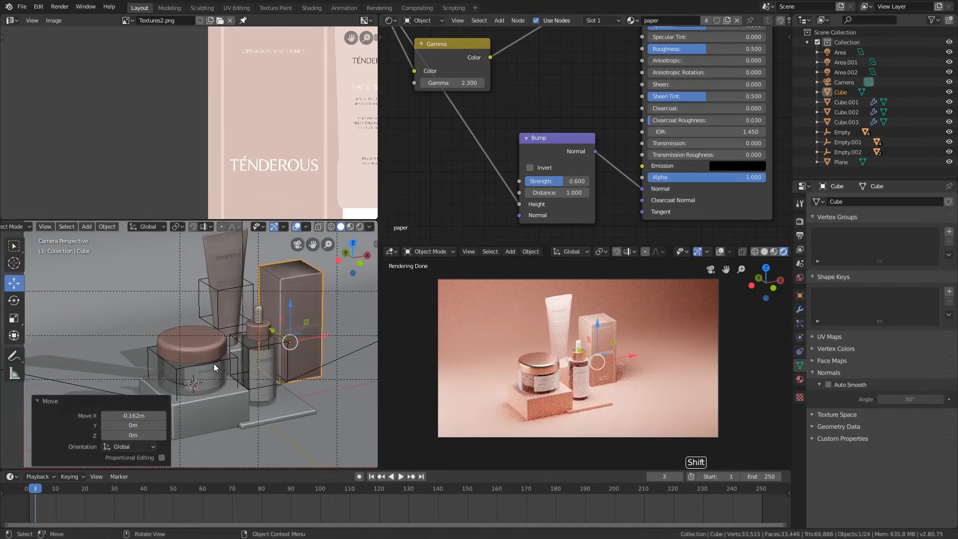
- Move the cream jar's empty together with its pedestal block about 0.103 m along X
scroll(270, 362, "up", 3)
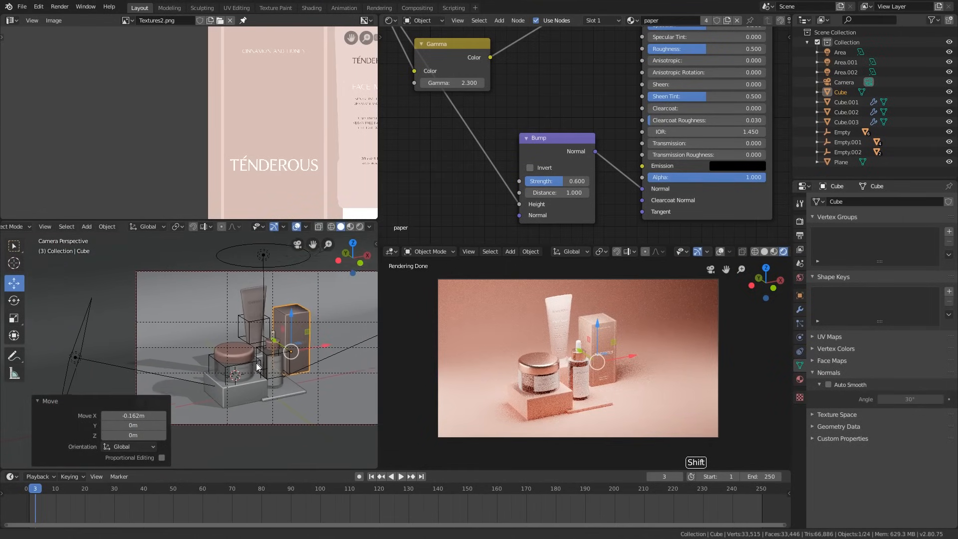
left_click(246, 398)
scroll(209, 370, "up", 2)
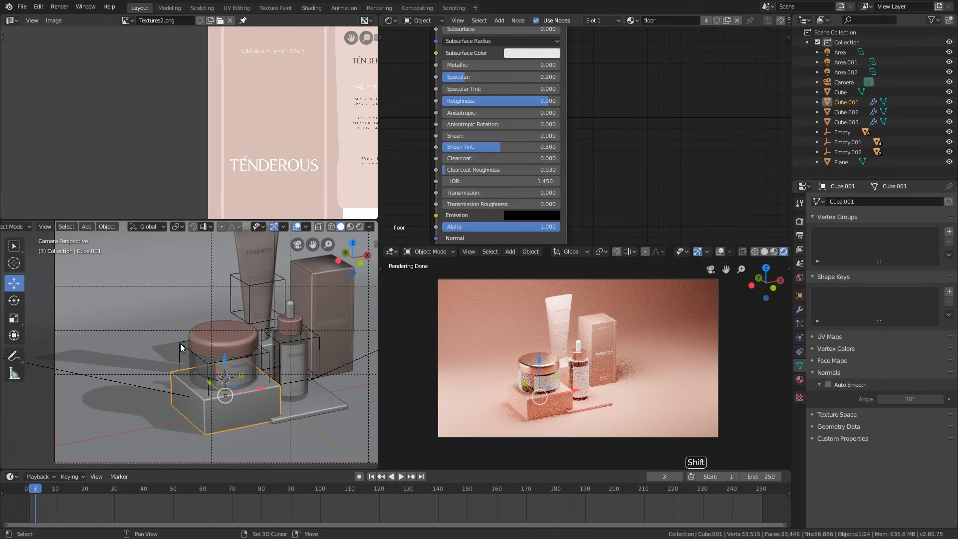
left_click(181, 343, "shift")
left_click_drag(260, 376, 294, 378, "shift")
scroll(294, 394, "down", 4)
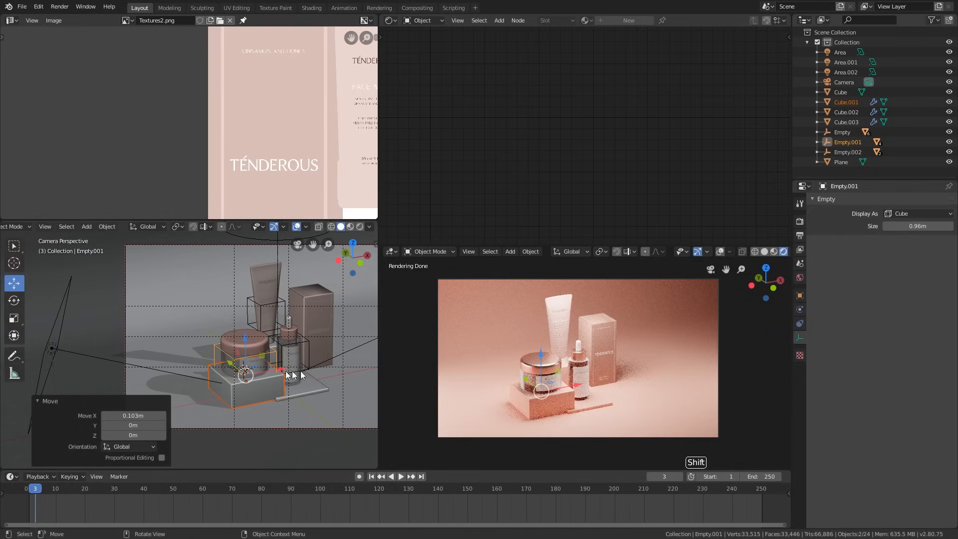
- Move the camera about 0.885 m X, -0.422 m Y and 0.0641 m Z, and check the composition against the guides
scroll(316, 369, "down", 3)
left_click(346, 298)
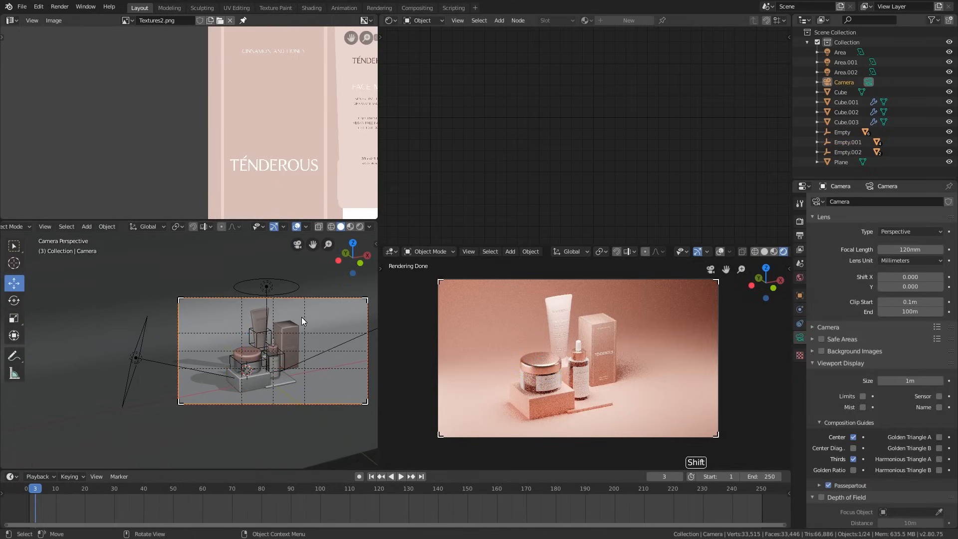
key("g")
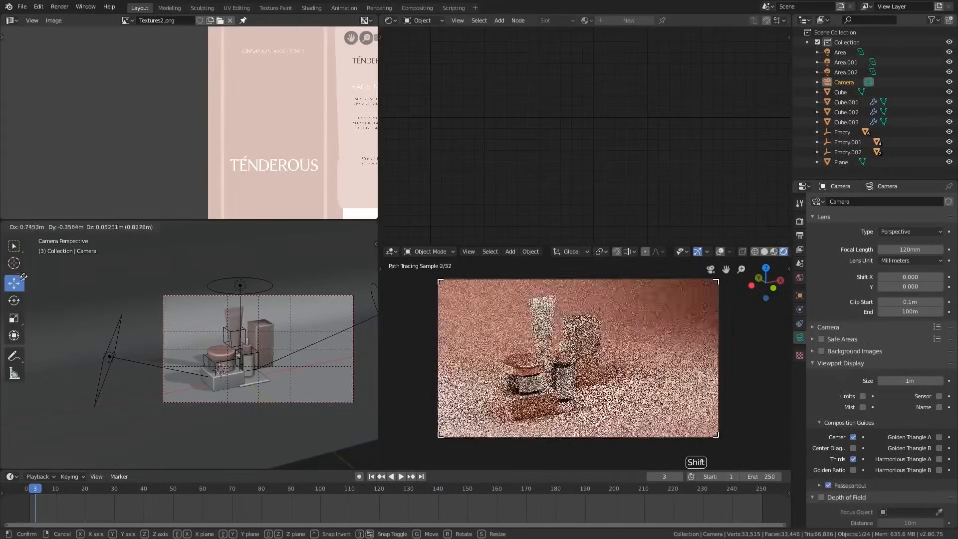
left_click(195, 272)
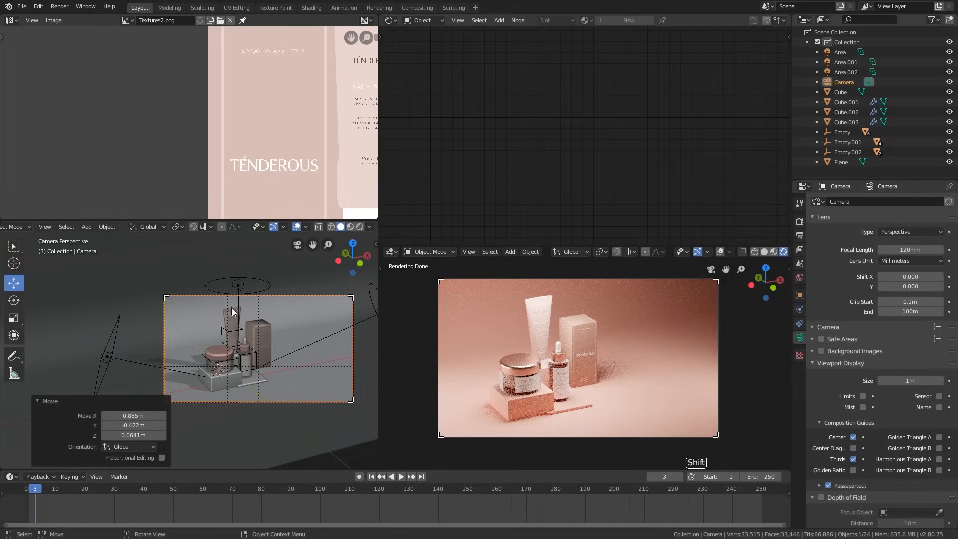
middle_click_drag(234, 314, 317, 254, "ctrl")
scroll(312, 279, "down", 6)
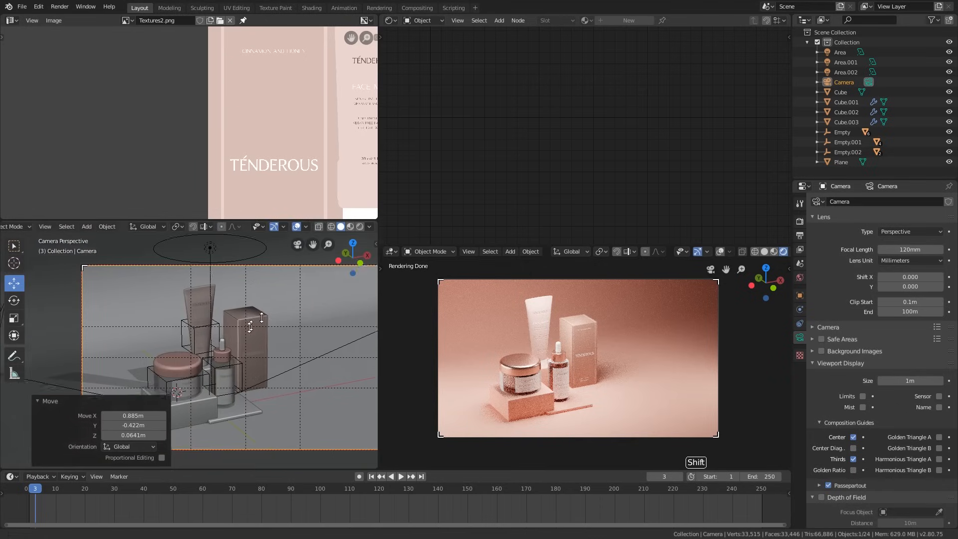
middle_click_drag(256, 338, 305, 335, "shift")
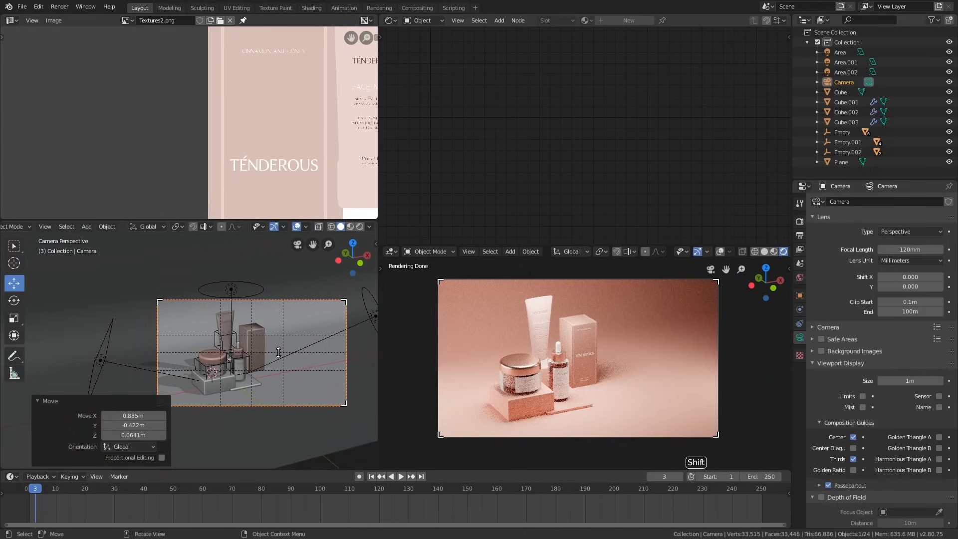
- Make the tube's paper material a separate single-user copy and rename it plastic
scroll(536, 322, "up", 2)
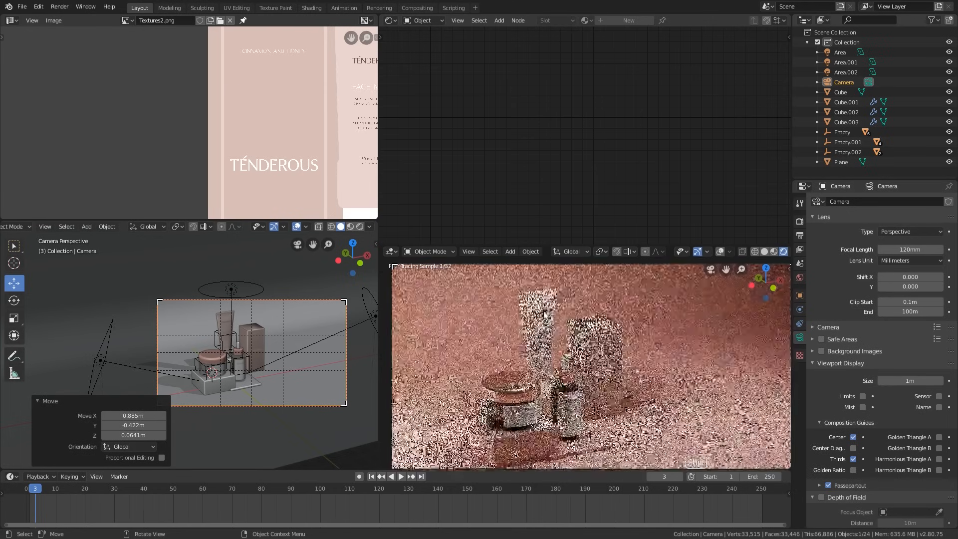
left_click(547, 301)
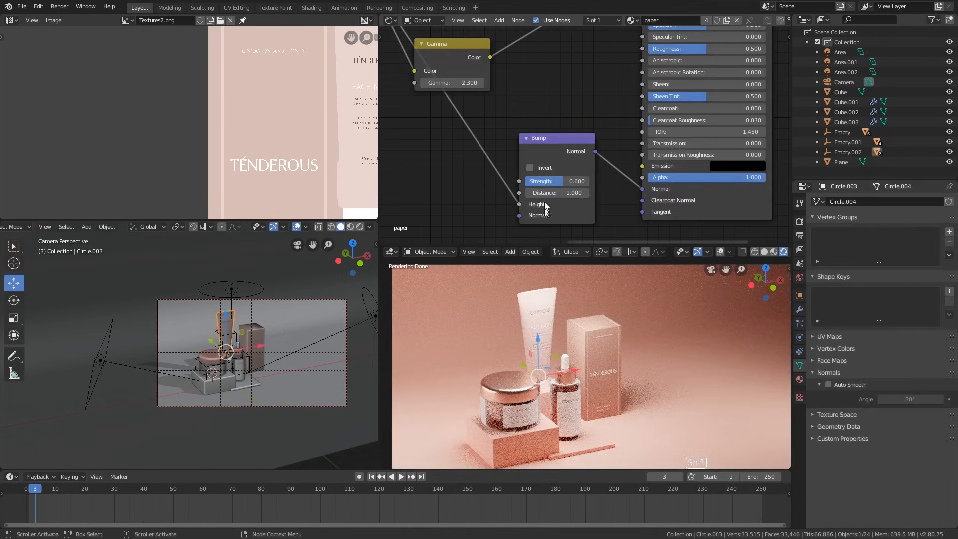
middle_click_drag(468, 60, 471, 175)
scroll(471, 175, "down", 2)
left_click_drag(456, 149, 476, 124)
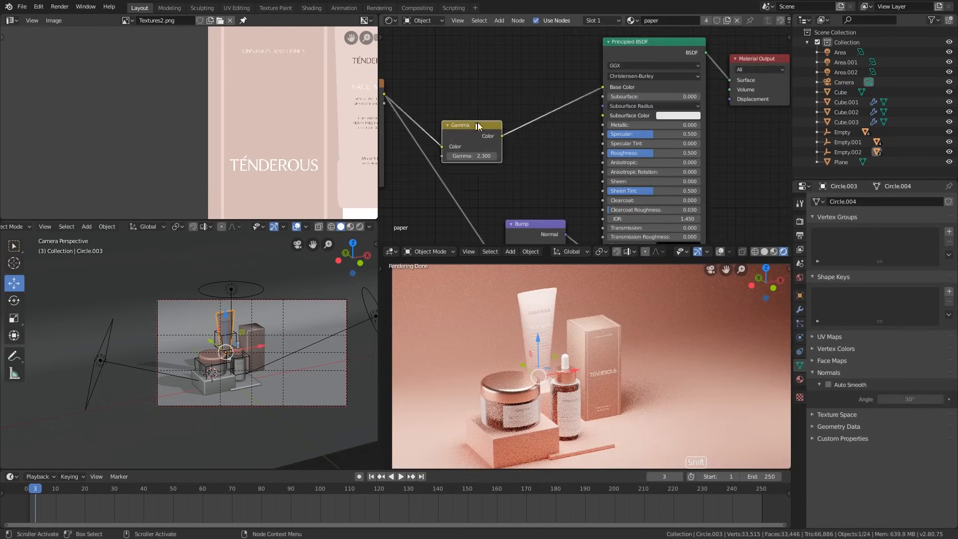
middle_click_drag(514, 148, 515, 195, "shift")
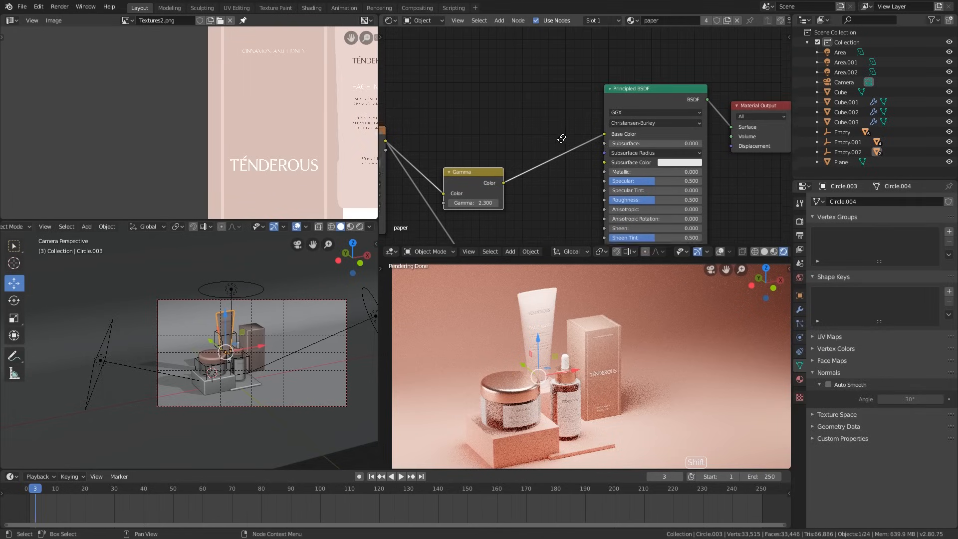
middle_click_drag(627, 122, 590, 149, "shift")
left_click(727, 20)
double_click(686, 18)
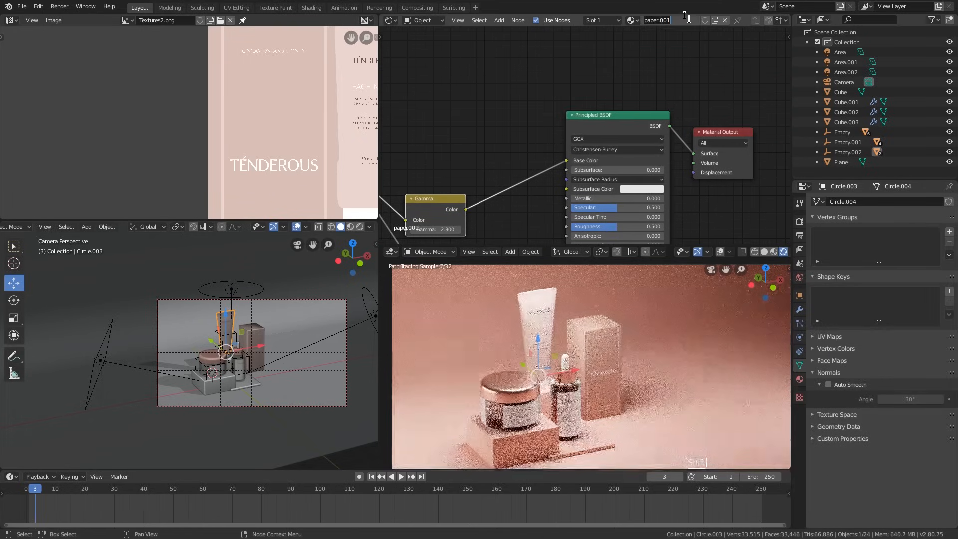
type("plastic")
key("Return")
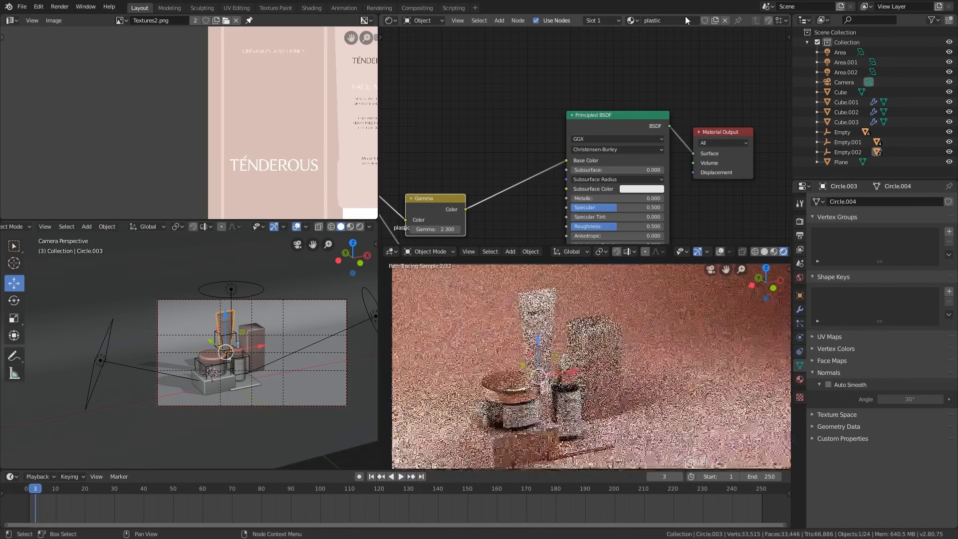
- Set the Gamma node's value to 4.1 in the tube's plastic material
middle_click_drag(445, 215, 510, 131, "shift")
scroll(509, 132, "up", 1)
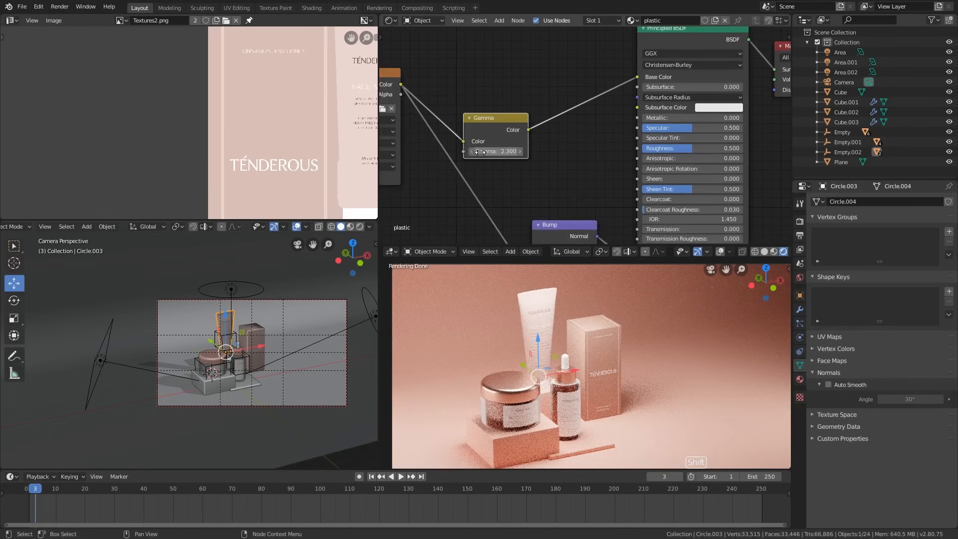
left_click_drag(503, 151, 554, 151)
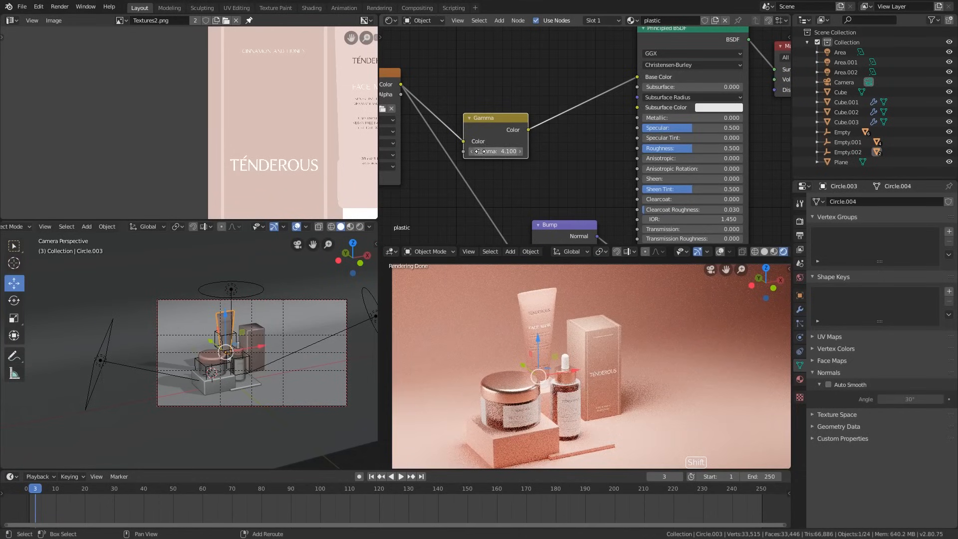
- Enable Invert on the Bump node of the tube's plastic material
scroll(563, 333, "up", 7)
scroll(495, 330, "up", 2)
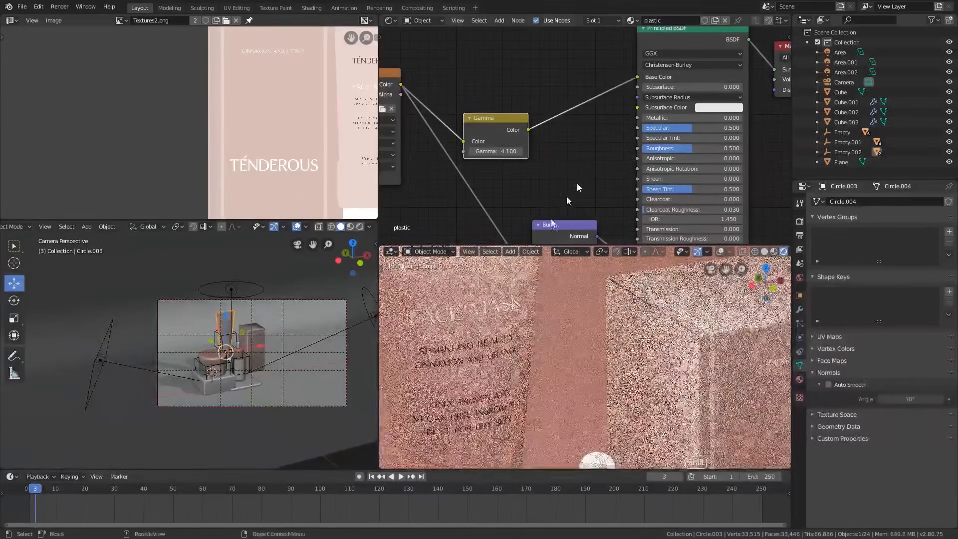
middle_click_drag(619, 162, 627, 109)
scroll(627, 108, "down", 1)
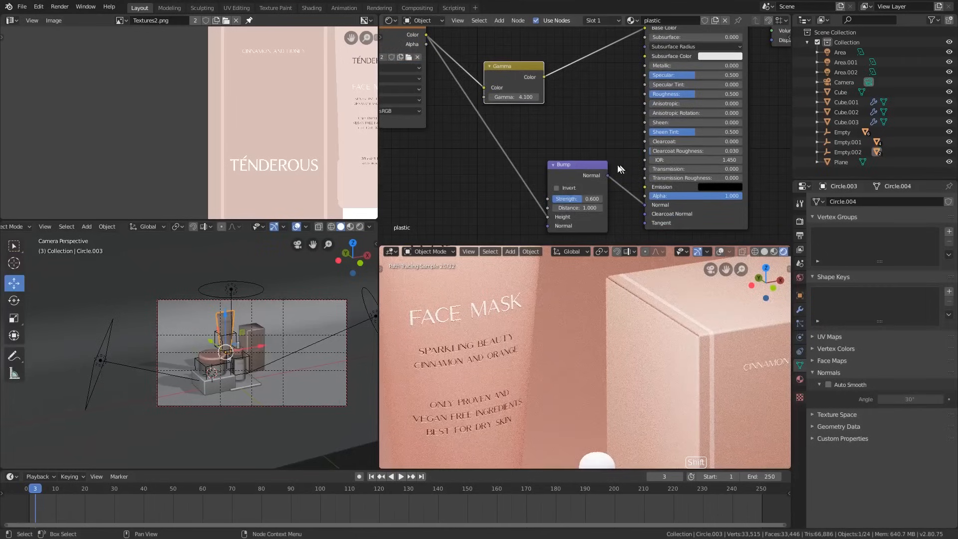
left_click(558, 191)
- Try a Roughness of 0 on the tube's plastic material, inspect the tube, and set the Roughness to 0.3
mouse_move(650, 154)
middle_mouse_down()
mouse_move(655, 136)
mouse_move(640, 167)
middle_mouse_up()
left_click_drag(687, 111, 641, 111)
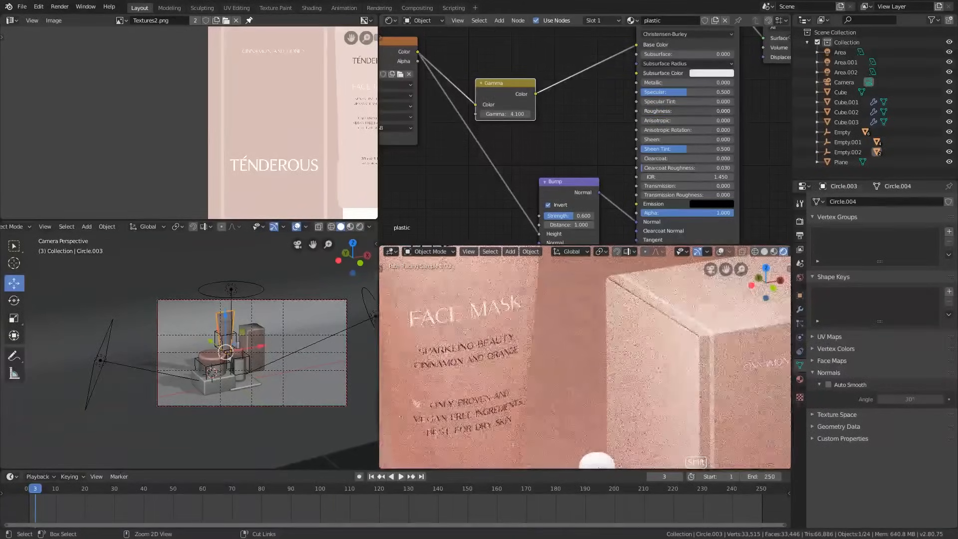
middle_click_drag(425, 381, 457, 375)
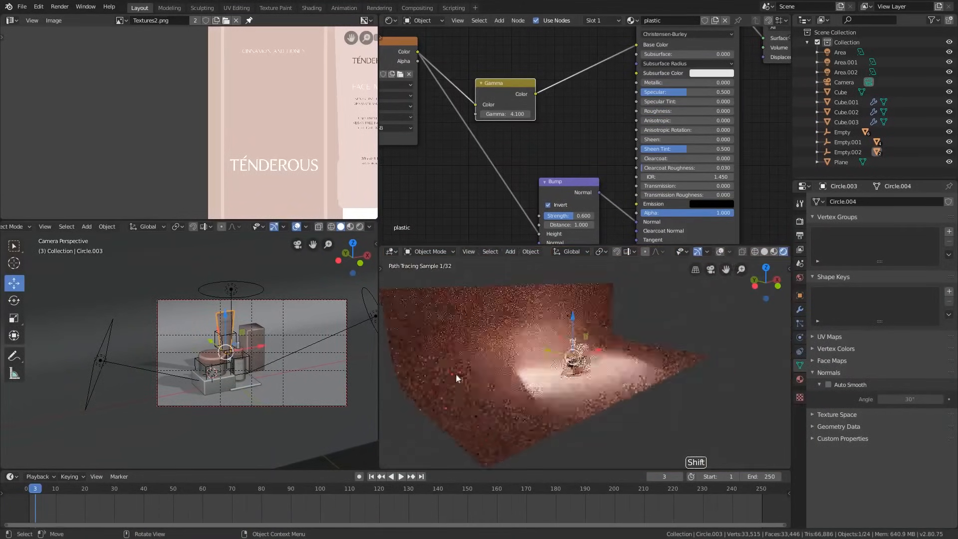
key("KP_Decimal")
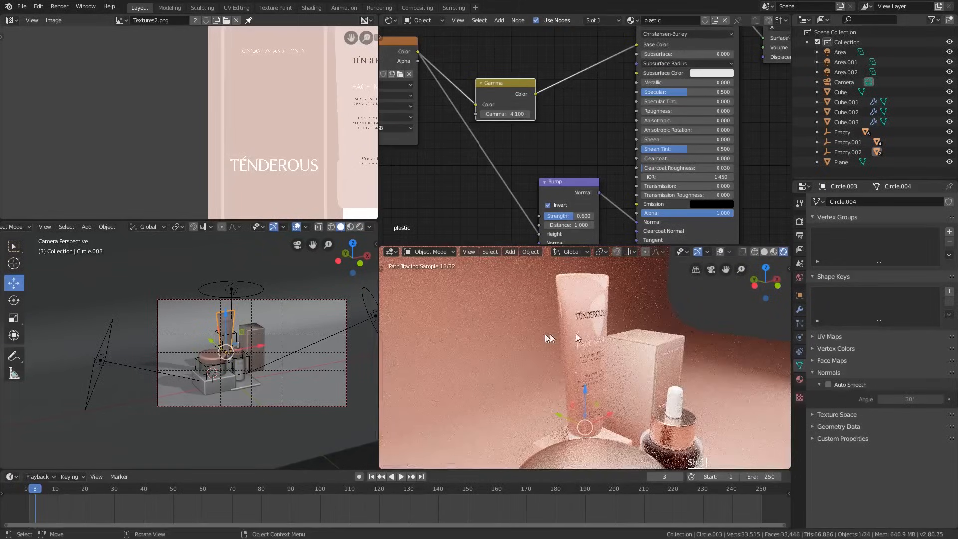
mouse_move(574, 334)
middle_mouse_down()
mouse_move(609, 327)
mouse_move(567, 330)
middle_mouse_up()
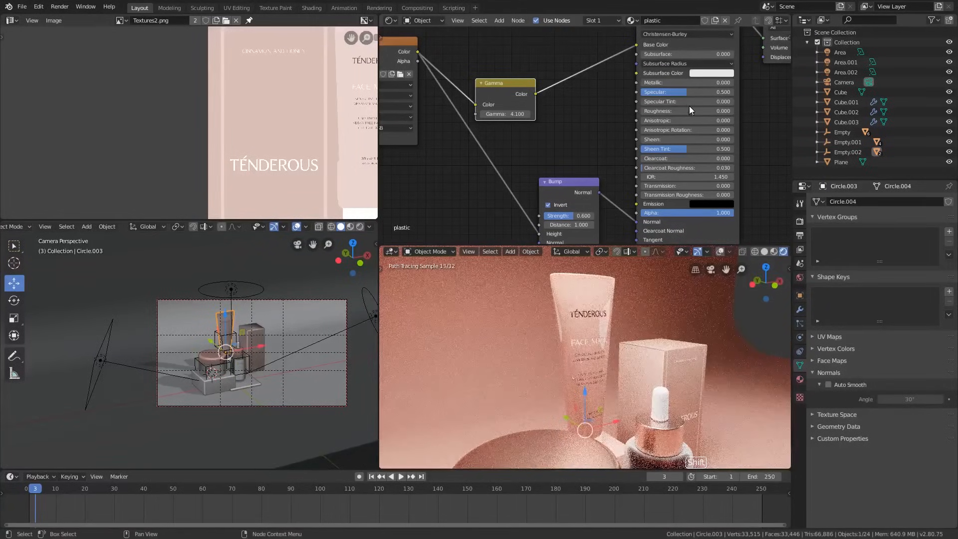
left_click_drag(690, 109, 669, 111, "ctrl")
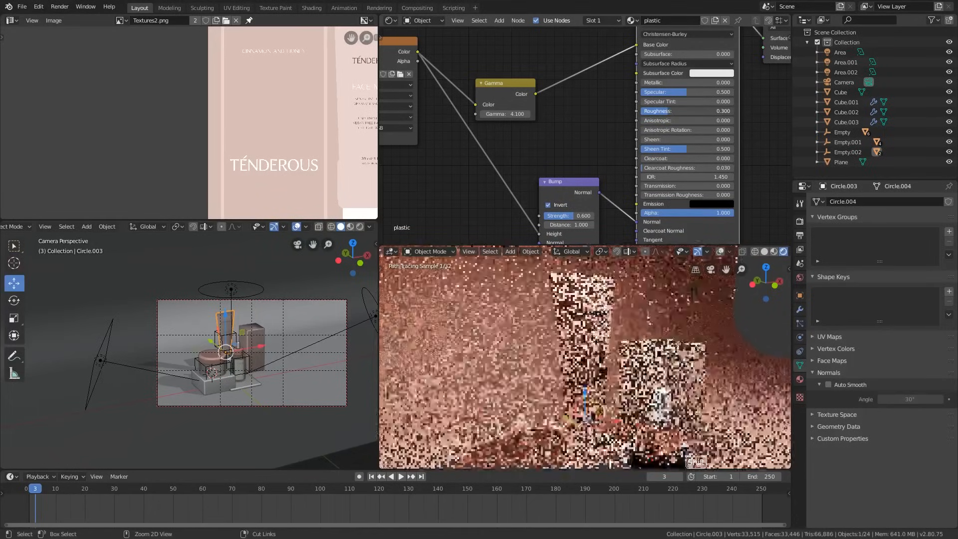
key("KP_0")
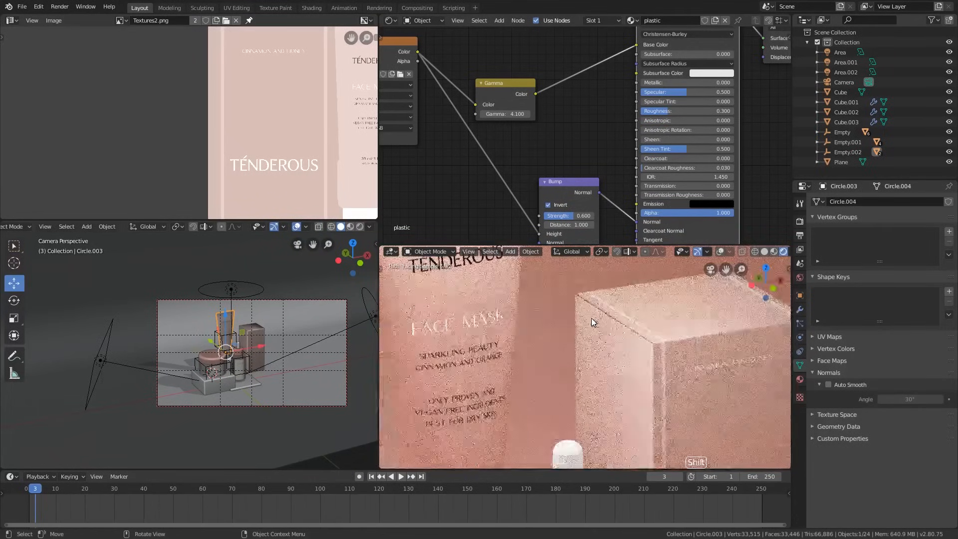
scroll(591, 318, "down", 8)
middle_click_drag(566, 356, 566, 334, "shift")
scroll(573, 336, "down", 4)
scroll(272, 324, "down", 2)
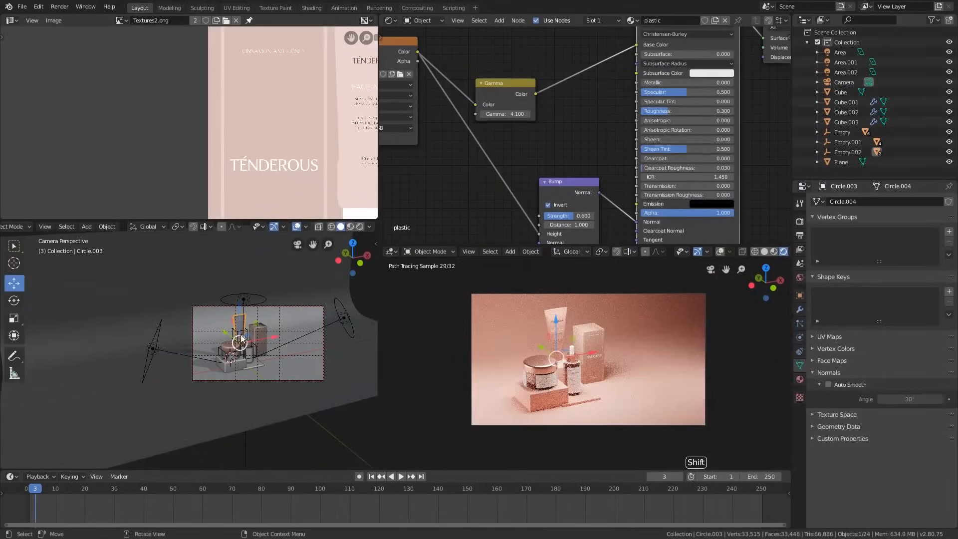
- Move the rectangular area light Area.002 about 1.95 m along X and 0.794 m up along Z
left_click(163, 348)
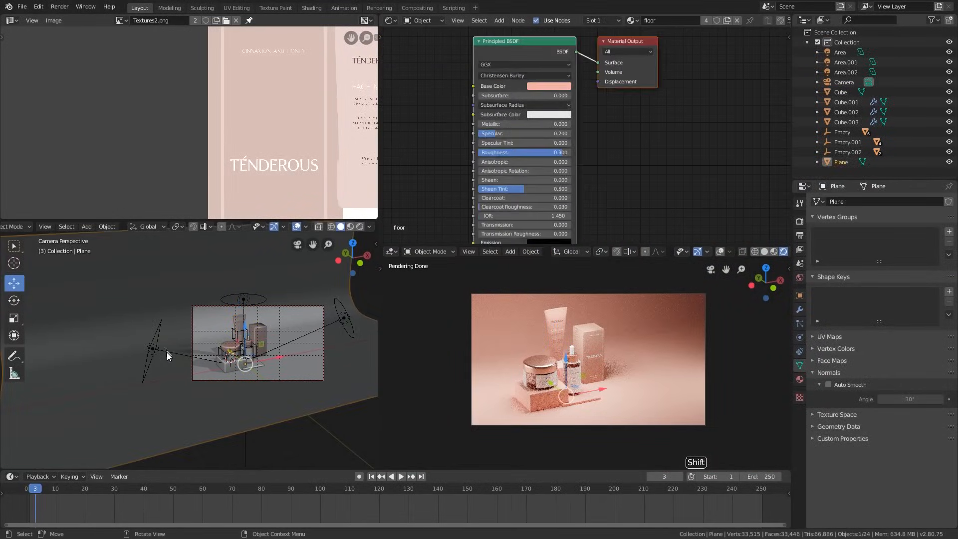
scroll(469, 355, "up", 1)
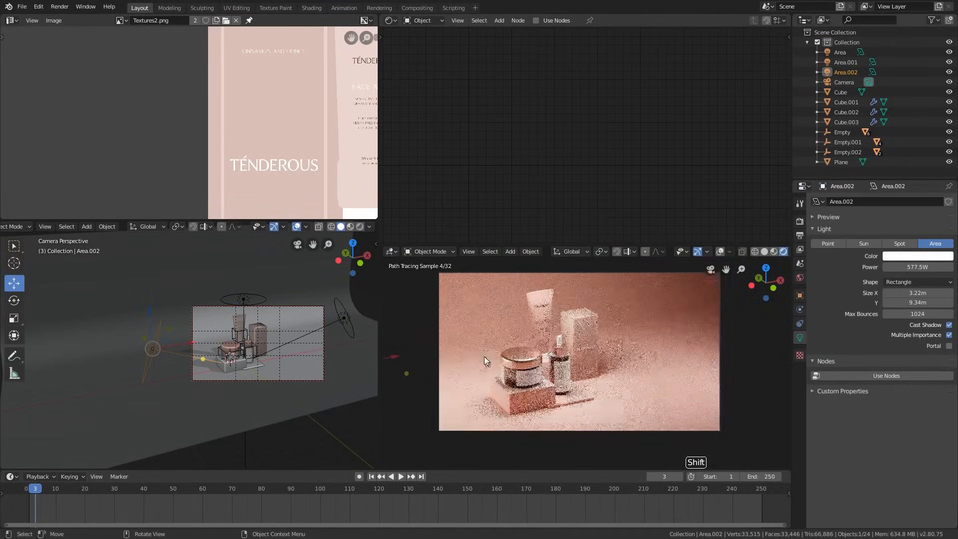
scroll(174, 319, "up", 1)
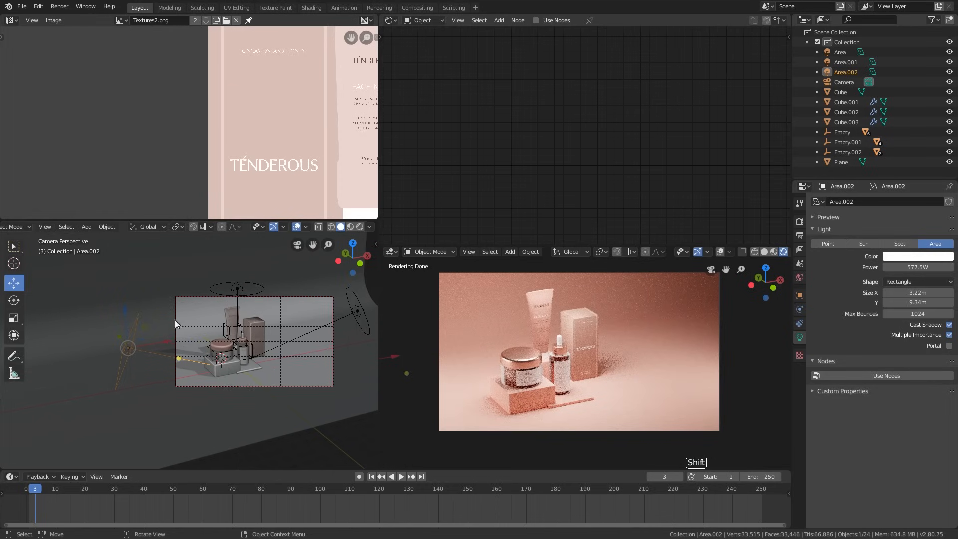
key("g")
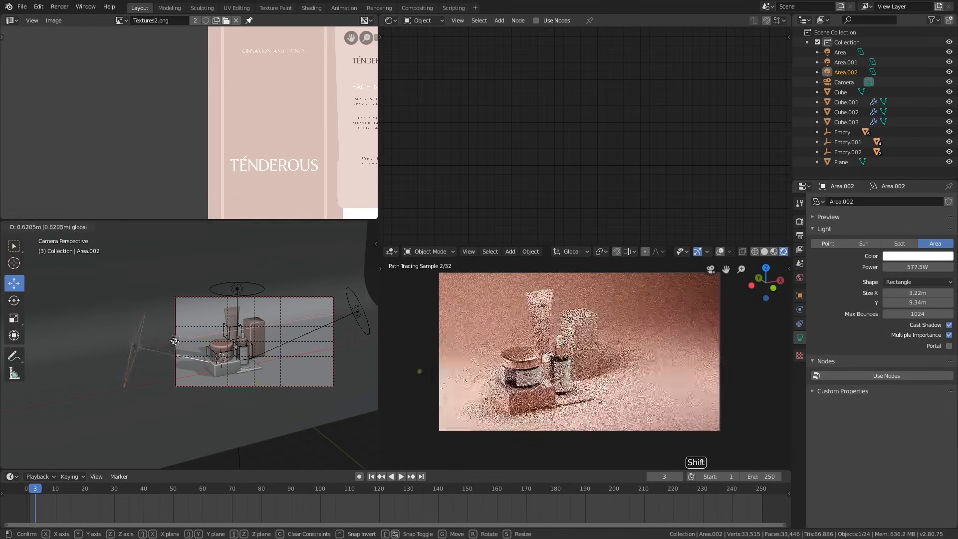
left_click(182, 352)
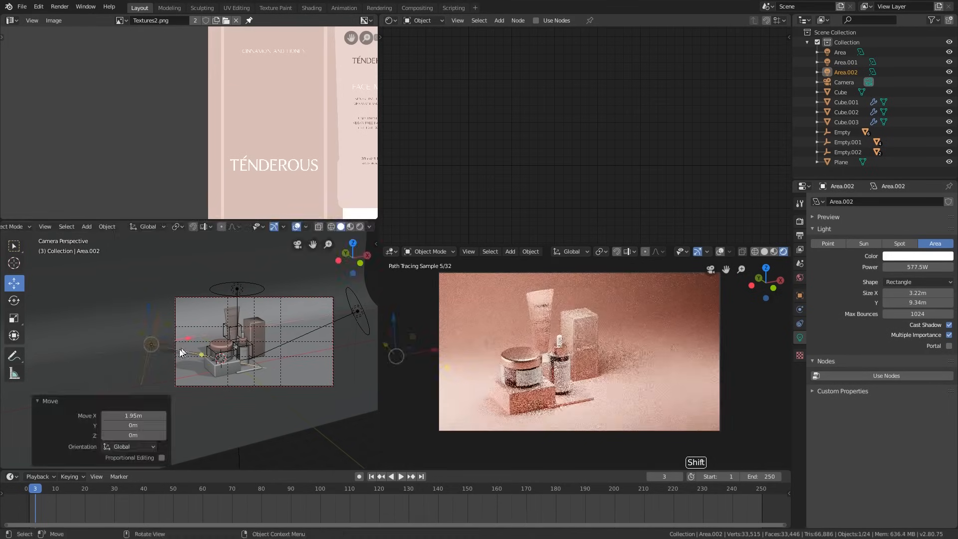
key("g")
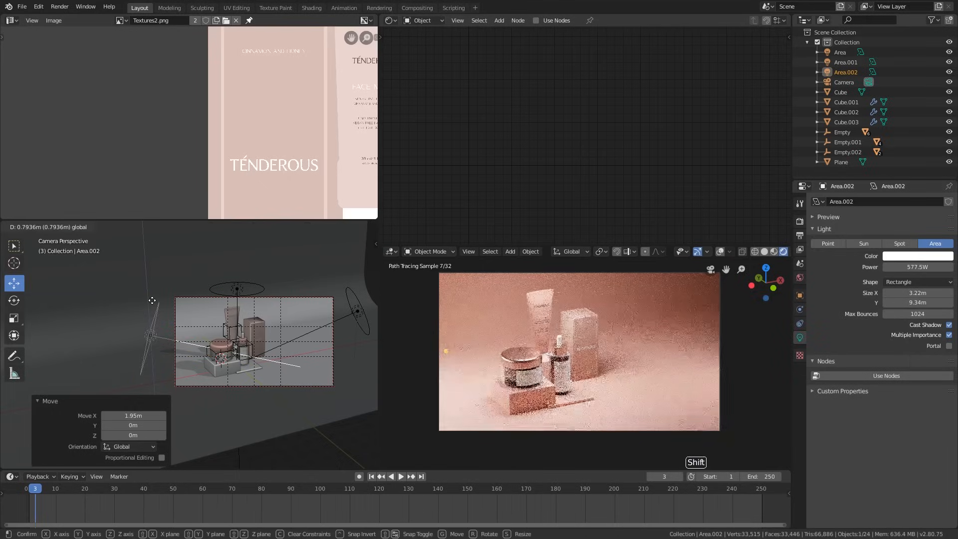
key("z")
left_click(152, 300)
- Set the power of Area.002 to about 716.8 W and the power of disk light Area.001 to about 1145.2 W
left_click_drag(909, 268, 930, 268)
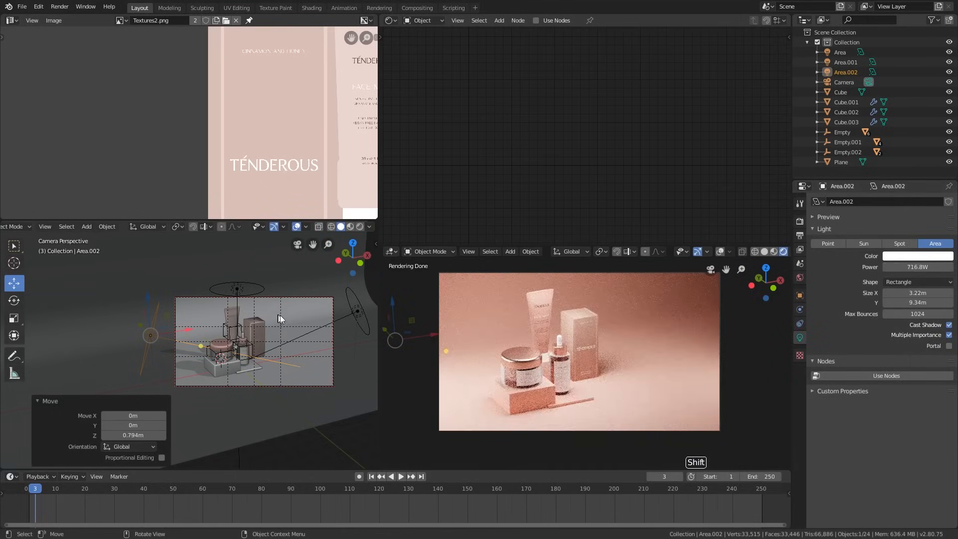
left_click(369, 317)
left_click_drag(935, 271, 953, 271)
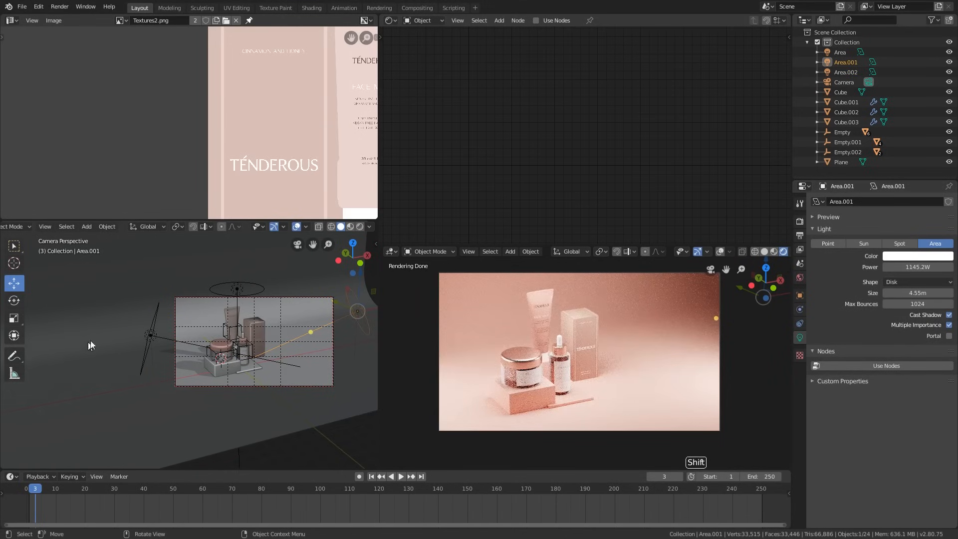
- Raise the overhead disk light about 1.1 m along Z and set its size to 9.05 m and power to 1533.8 W
left_click(243, 280)
left_click(243, 281)
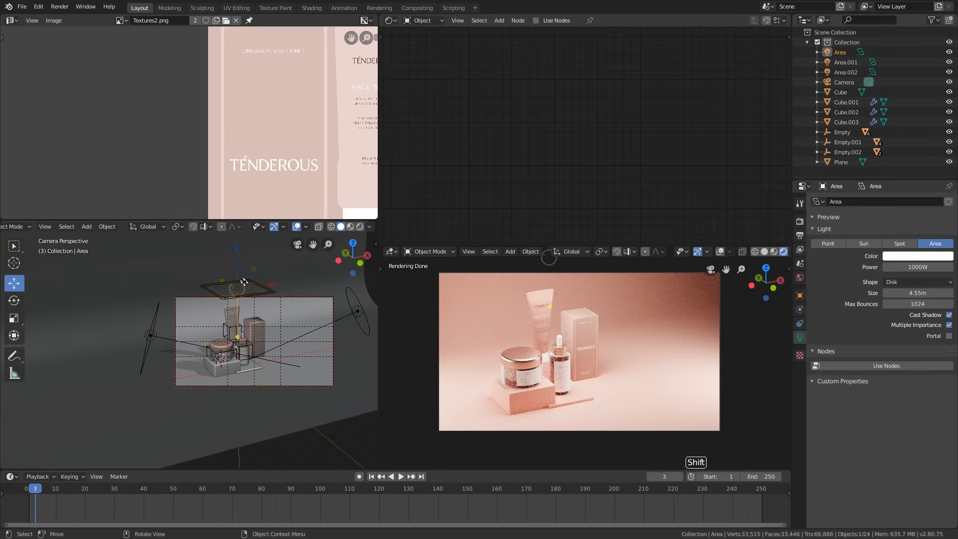
left_click_drag(237, 252, 237, 238)
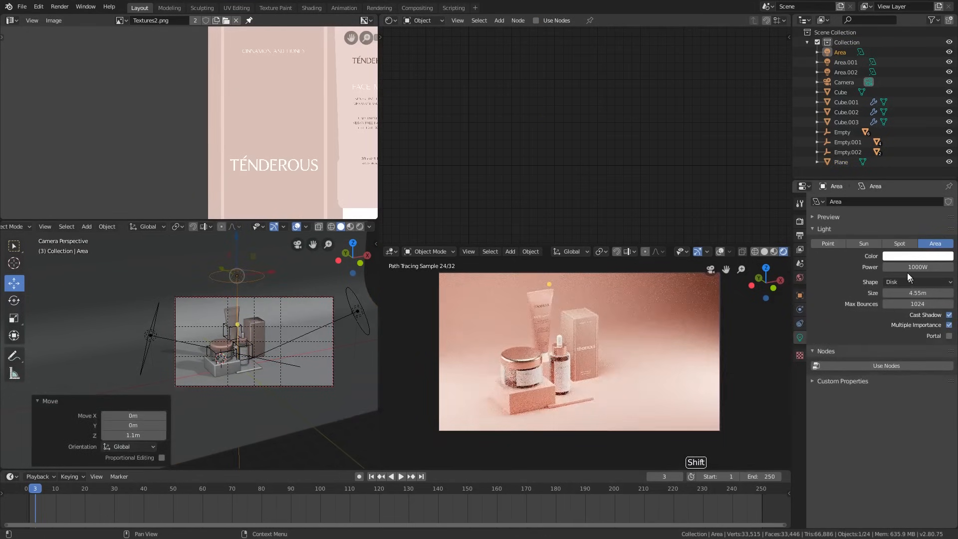
left_click_drag(906, 288, 925, 267)
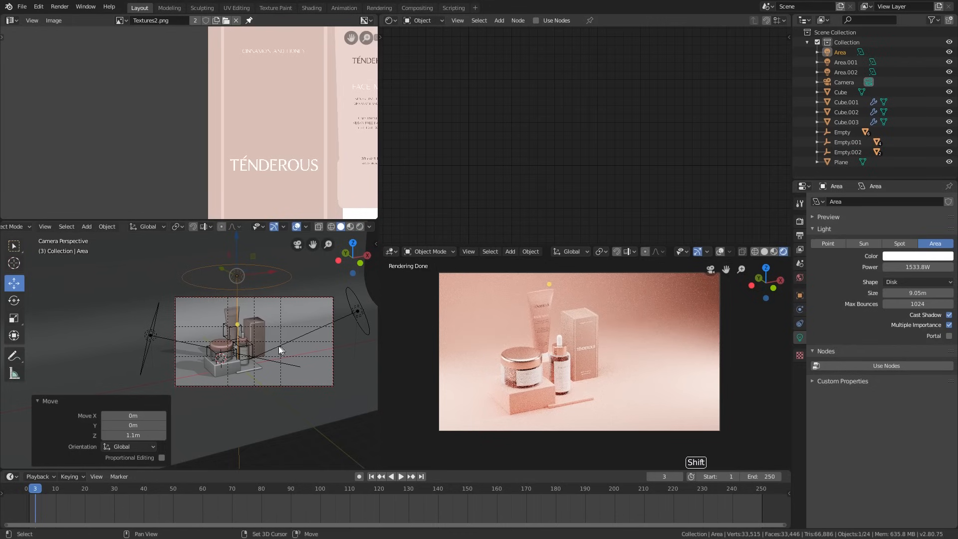
- Move the floor backdrop plane about -0.518 m along Y
middle_click_drag(279, 346, 219, 351, "shift")
left_click(310, 375)
scroll(311, 376, "down", 1)
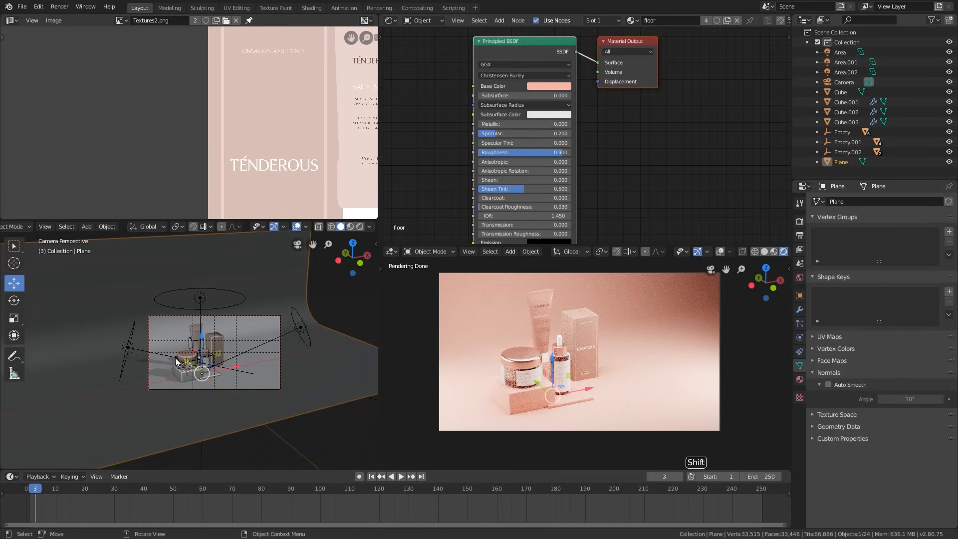
key("g")
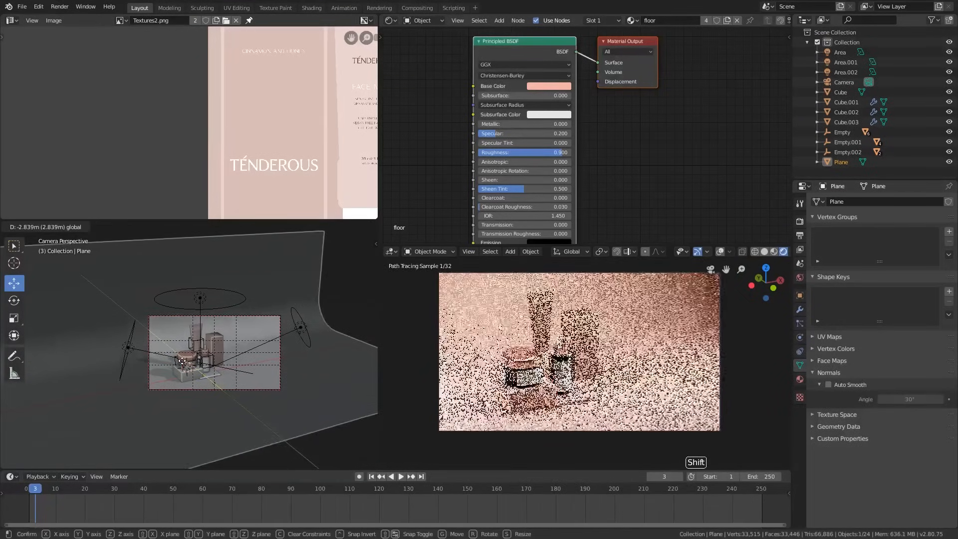
left_click(58, 308)
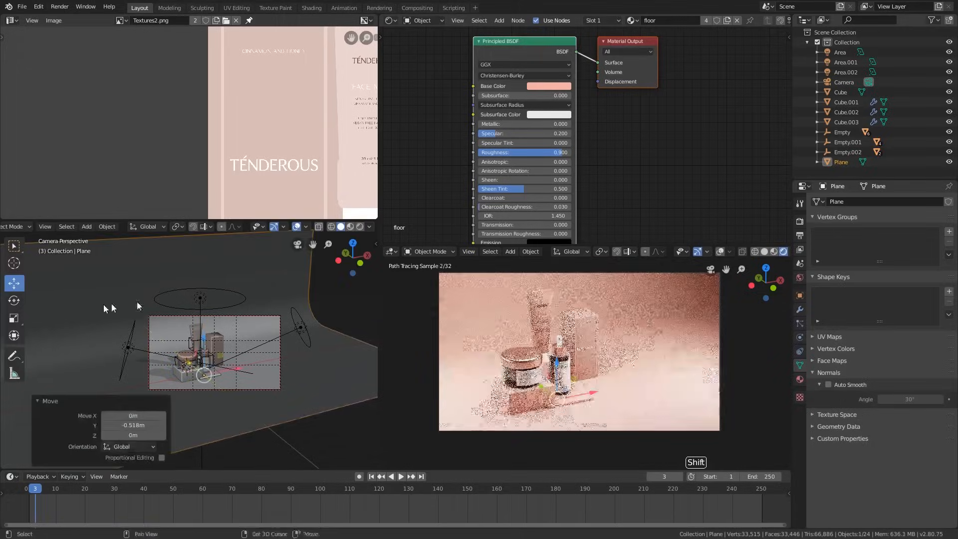
- Change the Area.001 light's shape to Ellipse, rotate it in the view plane, and resize it to about 11 m by 4.81 m
left_click(306, 328)
middle_click_drag(305, 328, 235, 346)
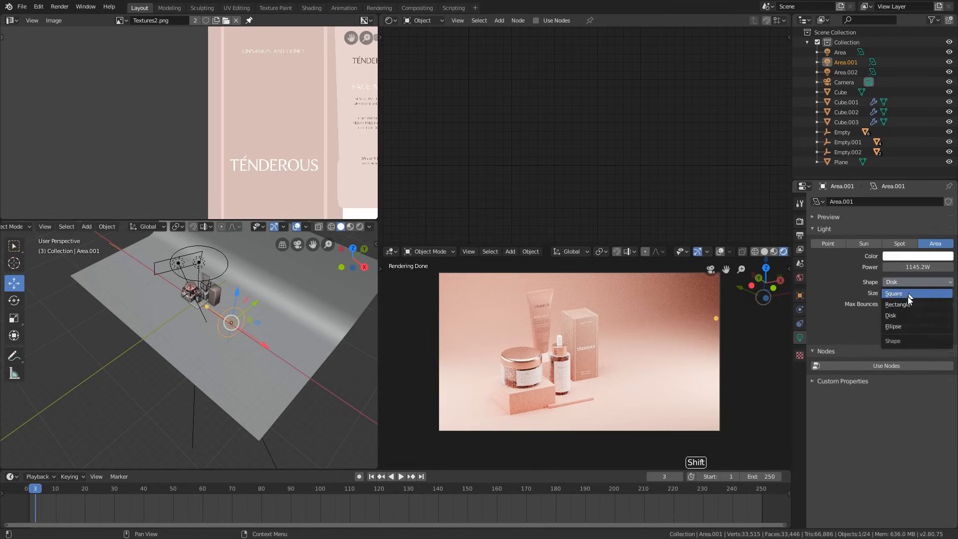
left_click(895, 326)
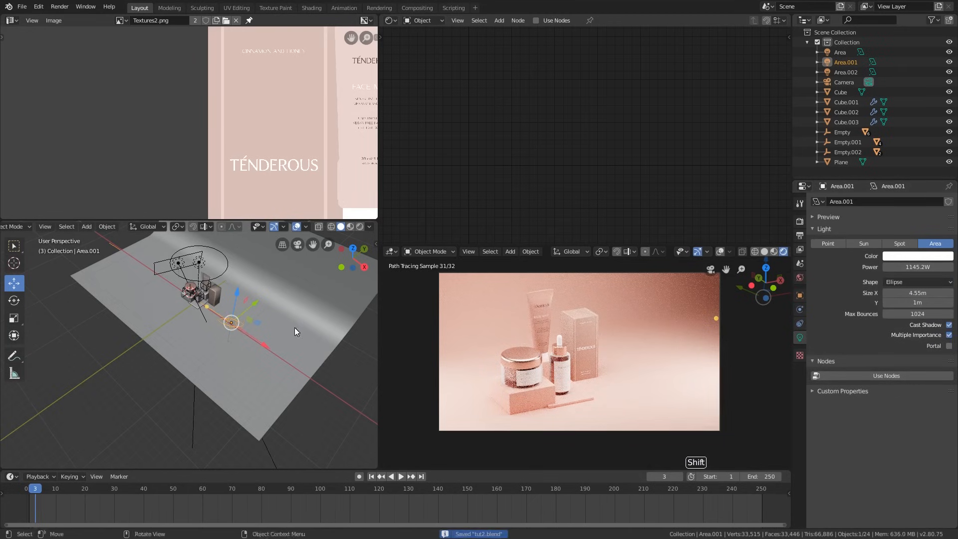
middle_click_drag(295, 328, 256, 334, "shift")
key("r")
left_click(306, 256)
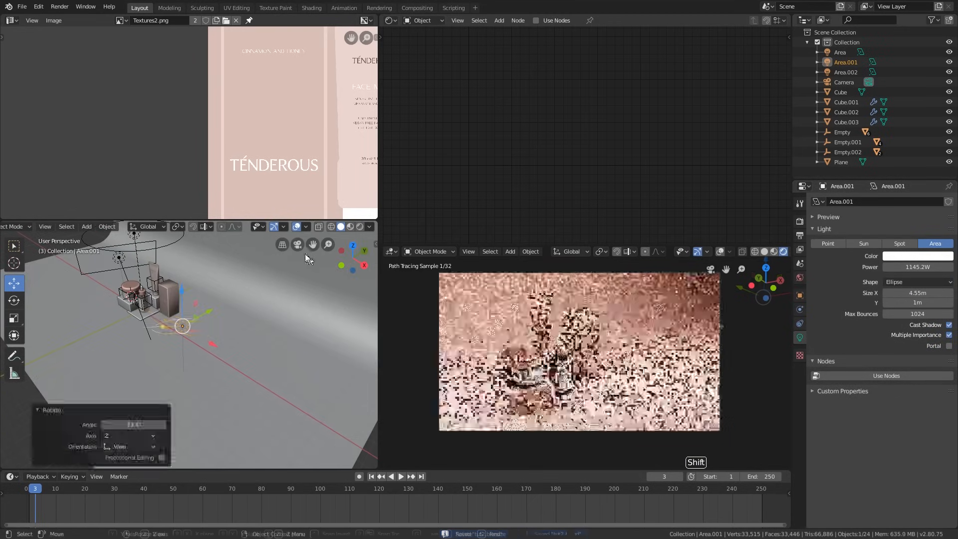
left_click_drag(242, 293, 260, 281)
- Tilt the Area.001 light with a trackball rotation of about 14.9° and -9.17°, and move it about 3.35 m along Y
middle_click_drag(257, 335, 229, 303)
key("r")
key("r")
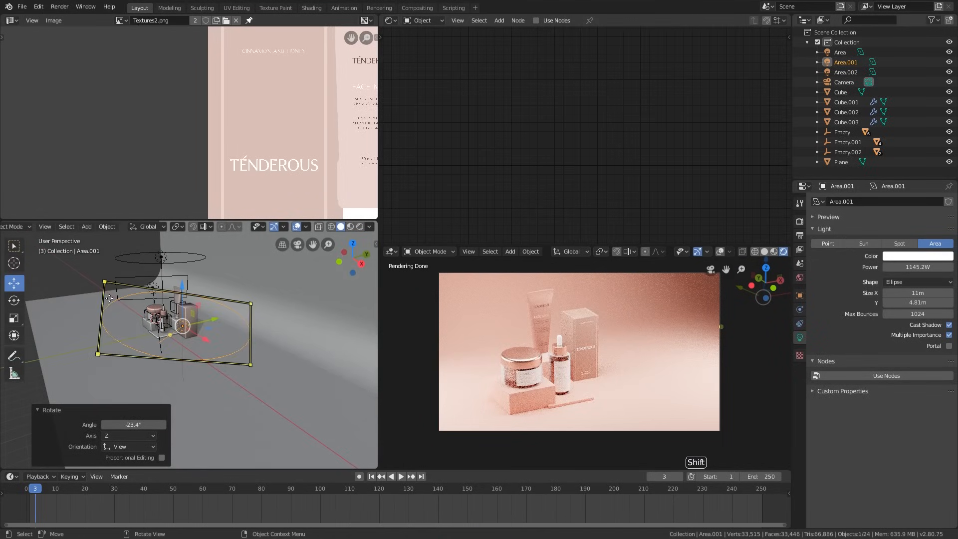
left_click(205, 318)
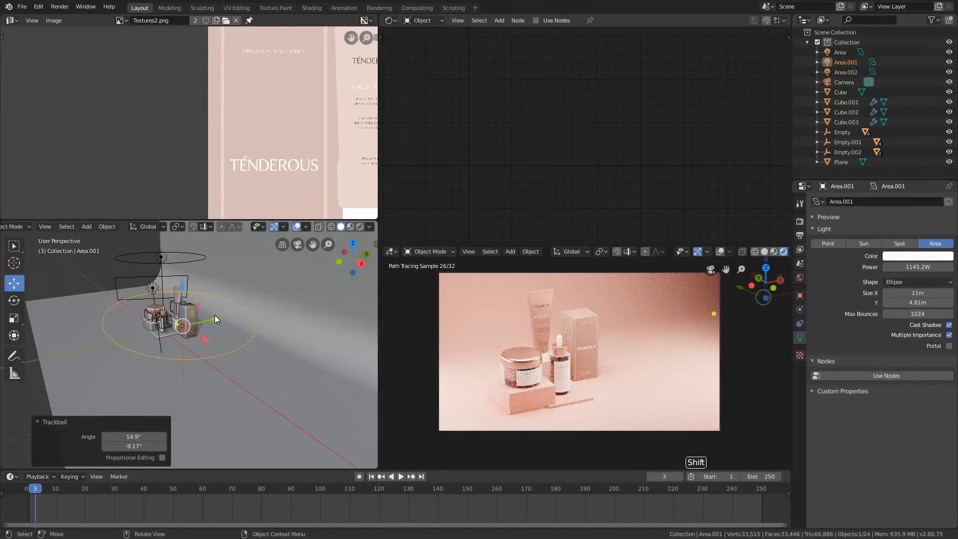
left_click_drag(215, 316, 251, 306)
- Rotate the Area.001 light about 26.4° around Z and move it about 1.06 m along Y
middle_click_drag(253, 308, 248, 324)
key("r")
key("z")
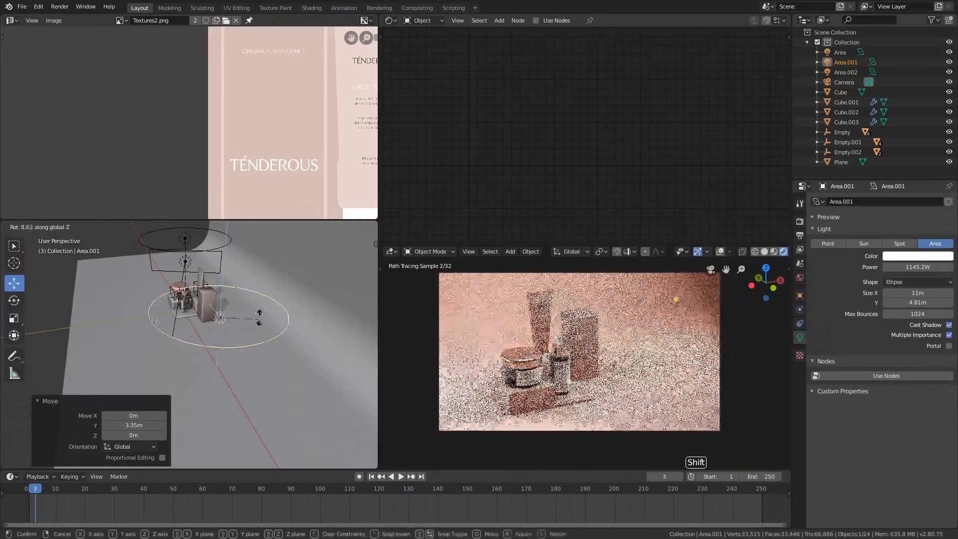
left_click(253, 314)
key("g")
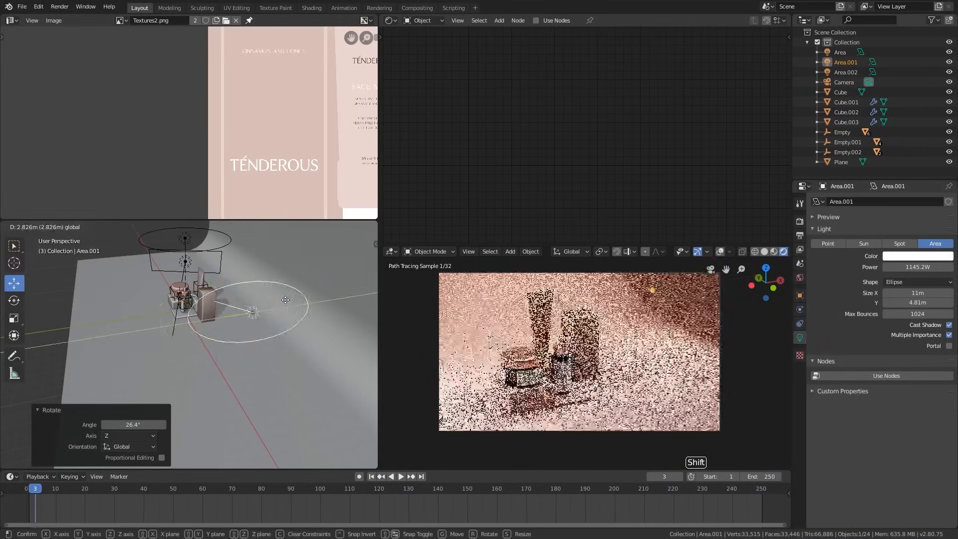
left_click_drag(285, 300, 263, 304)
- Move the Area.001 light about 2.09 m along X, 1.33 m up along Z, and another 1.24 m along X
middle_click_drag(265, 310, 303, 316)
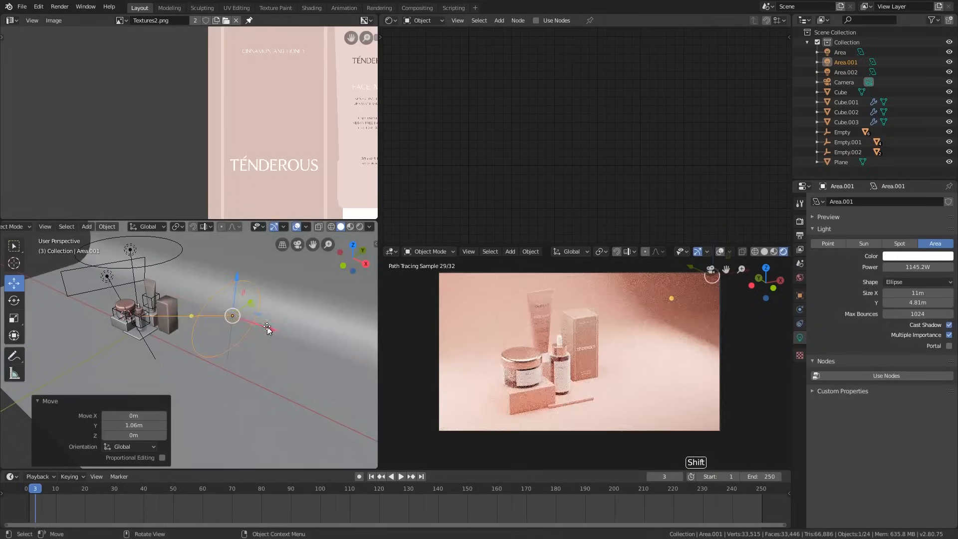
left_click_drag(268, 328, 292, 337)
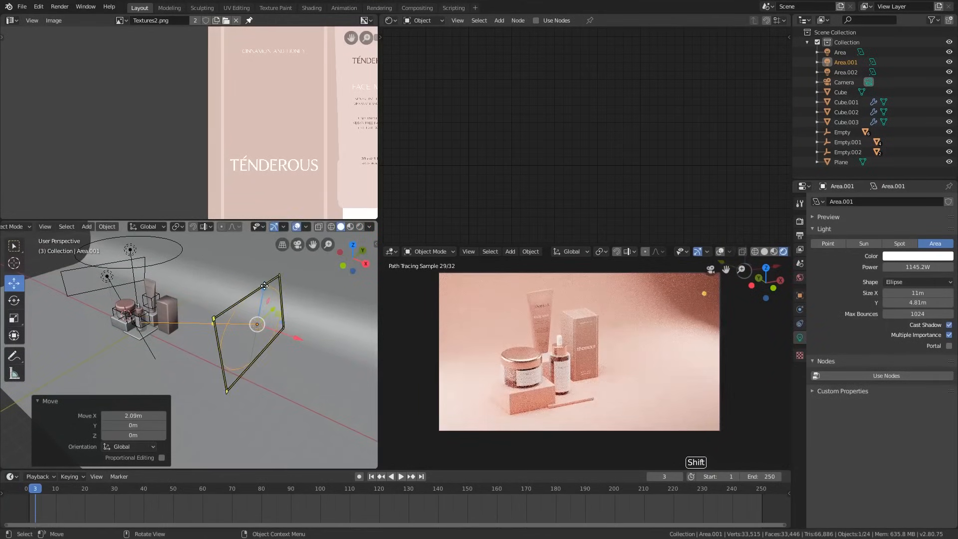
left_click_drag(264, 293, 265, 277)
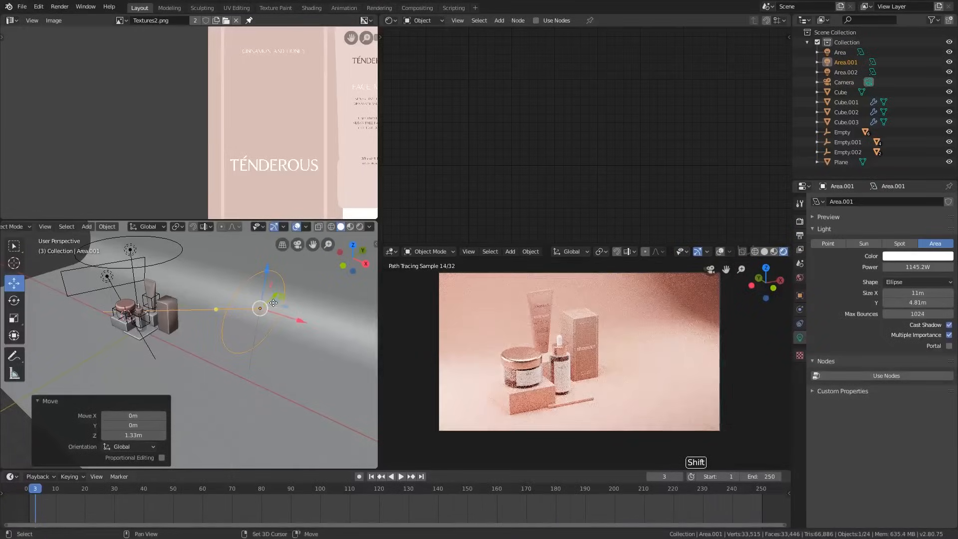
left_click_drag(294, 319, 309, 324)
- Move the Area.001 light about -2.43 m along Y and rotate it about -8.47° around Z
middle_click_drag(312, 325, 257, 333)
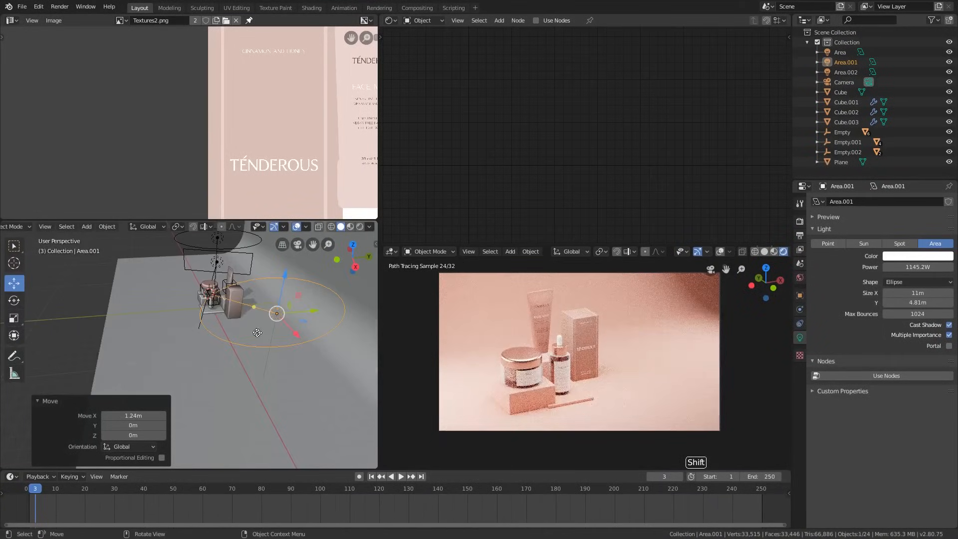
left_click_drag(313, 310, 279, 313)
key("r")
key("z")
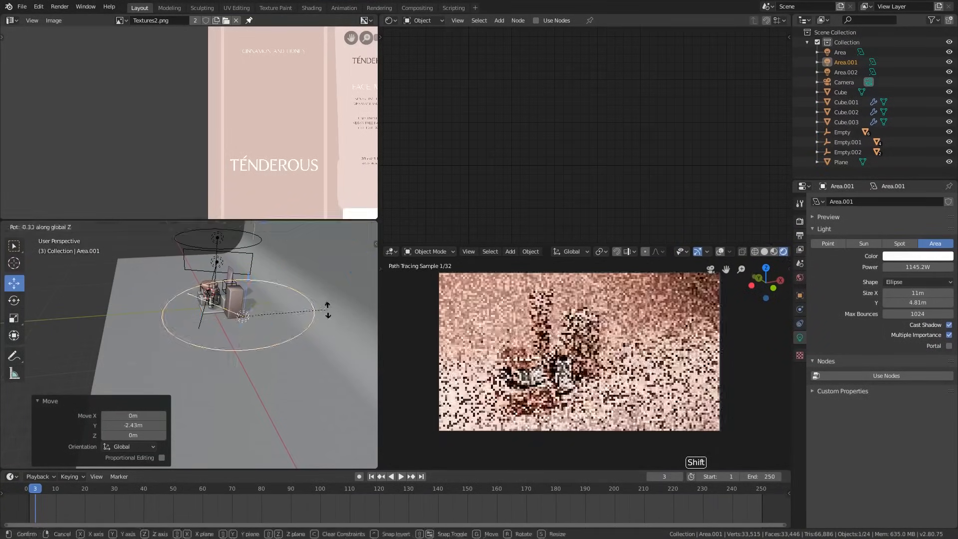
left_click(325, 322)
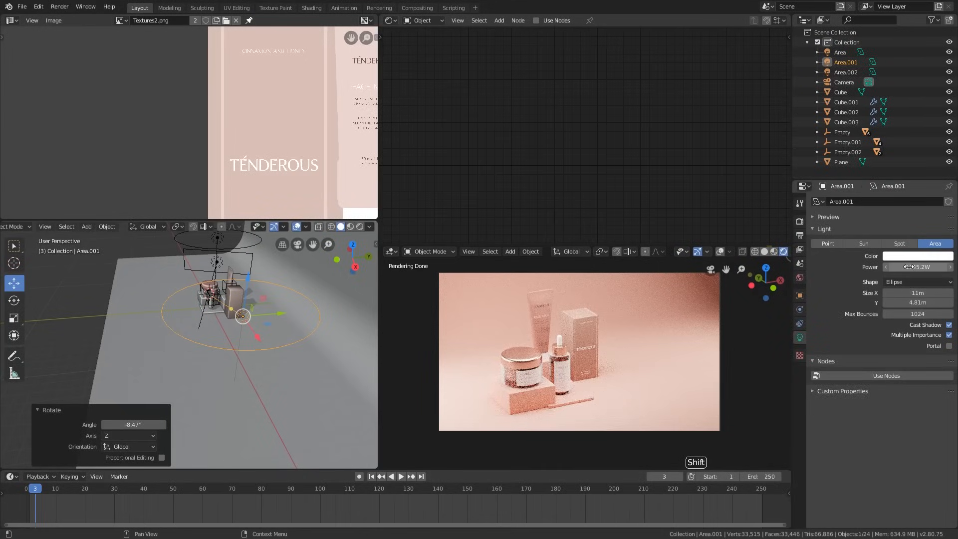
- Raise the Area.001 light's power to about 2634.6 W
left_click_drag(910, 267, 920, 268, "shift")
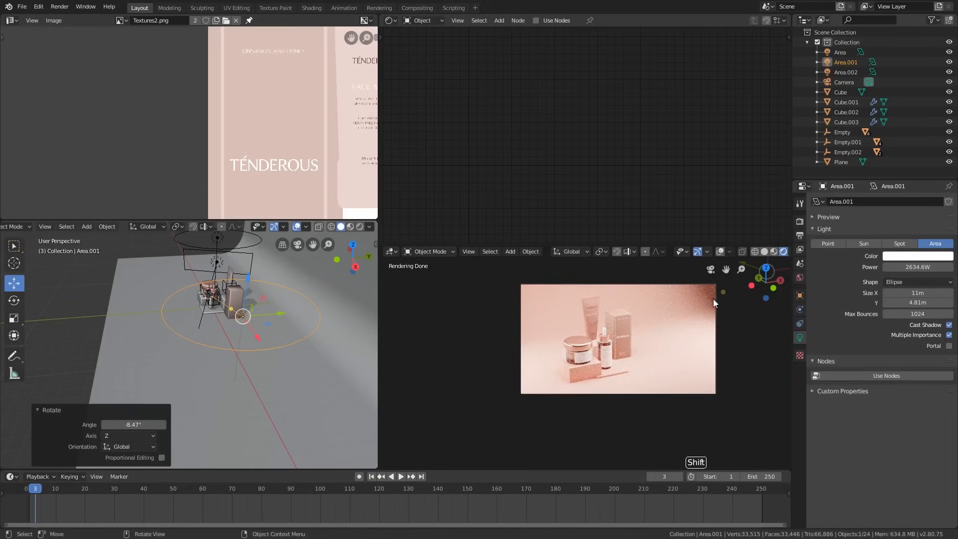
- Move the floor backdrop plane about -3.11 m along Y and save the file
middle_click_drag(260, 319, 294, 318)
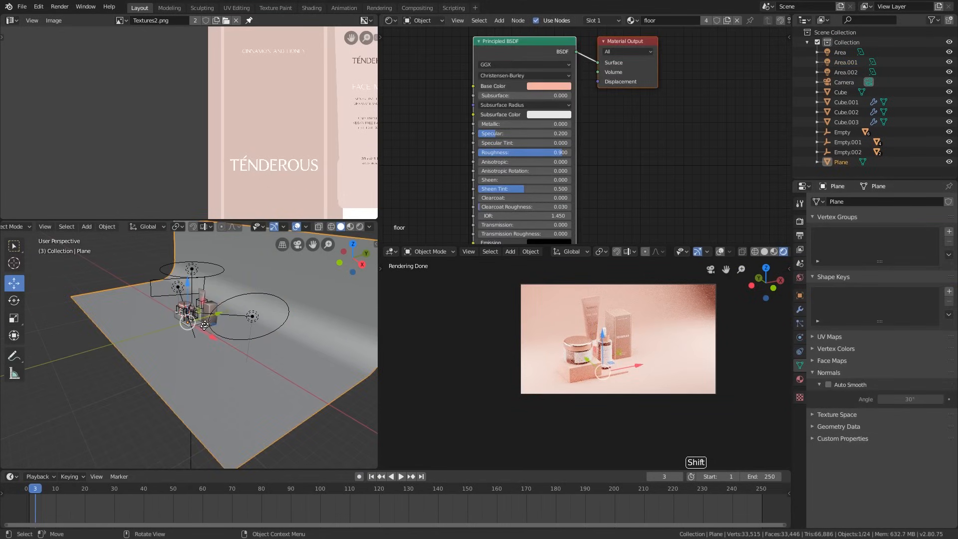
left_click_drag(218, 314, 44, 363)
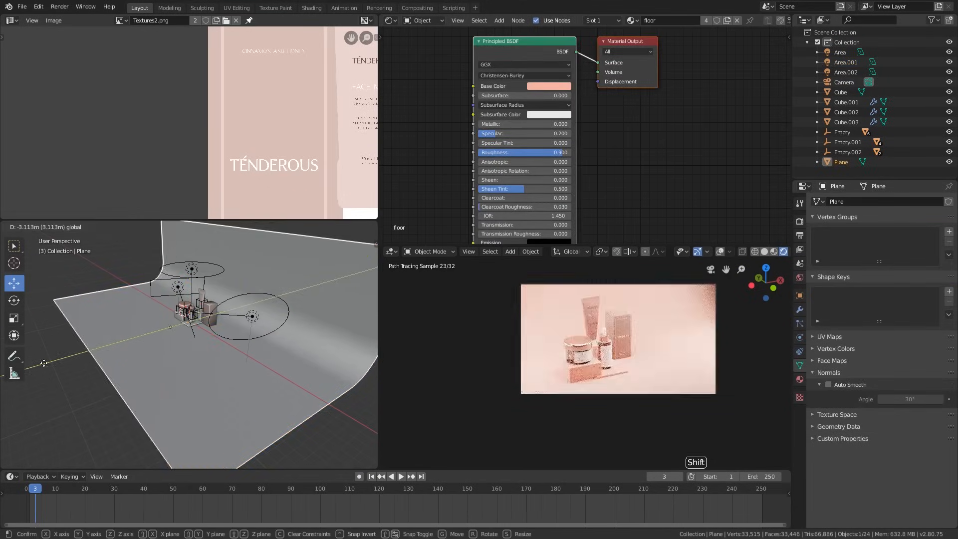
left_click(44, 364)
middle_click_drag(43, 364, 270, 314)
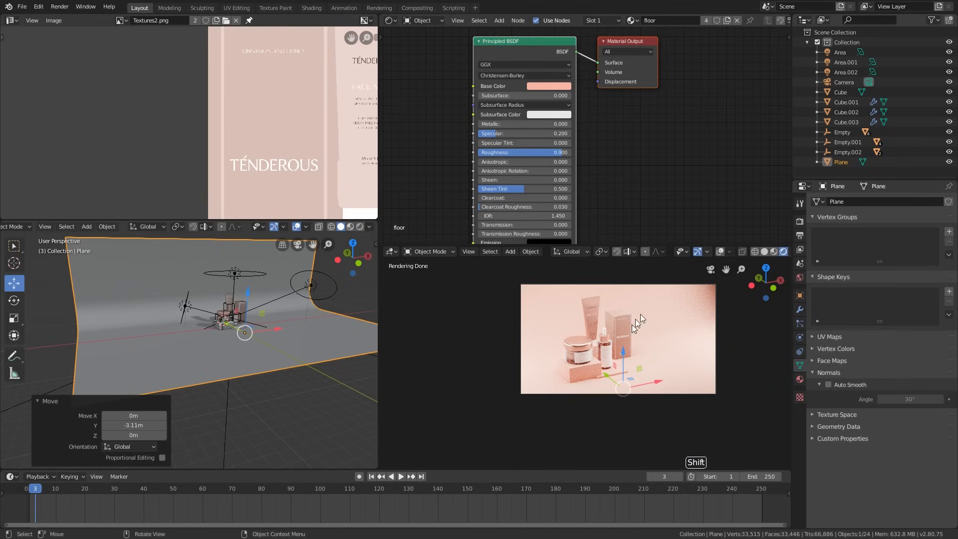
key("ctrl+s")
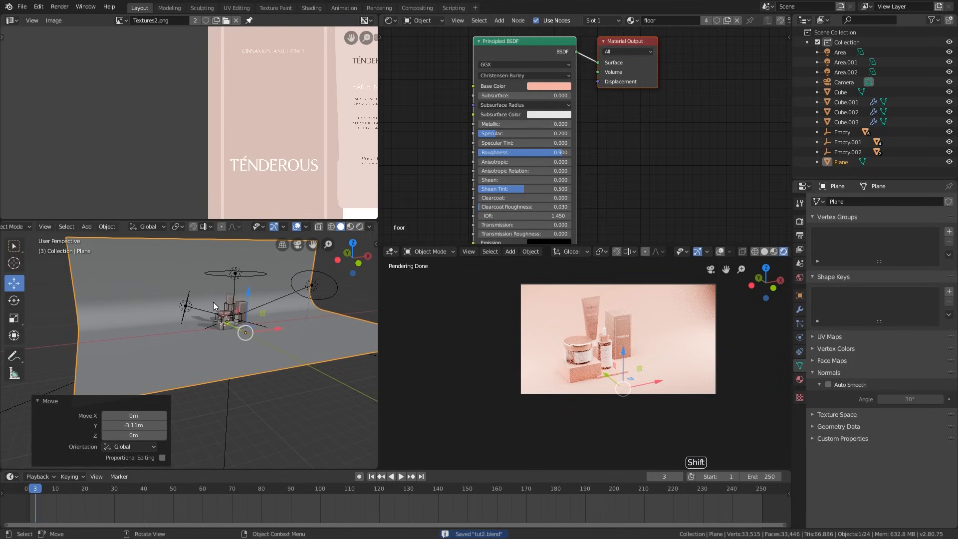
- Increase the saturation of the floor material's base color to a stronger salmon pink
scroll(214, 306, "up", 2)
scroll(609, 322, "up", 2)
scroll(609, 319, "up", 1)
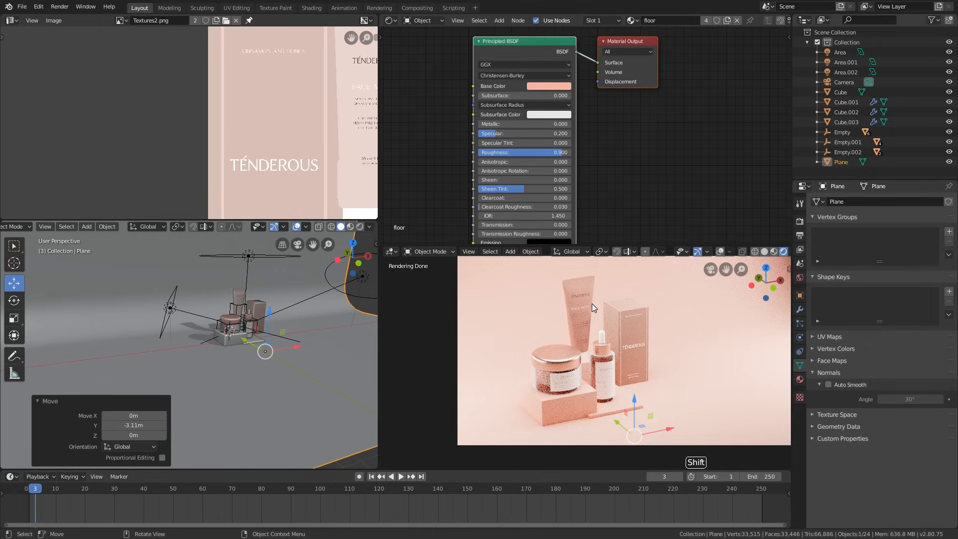
left_click(724, 311)
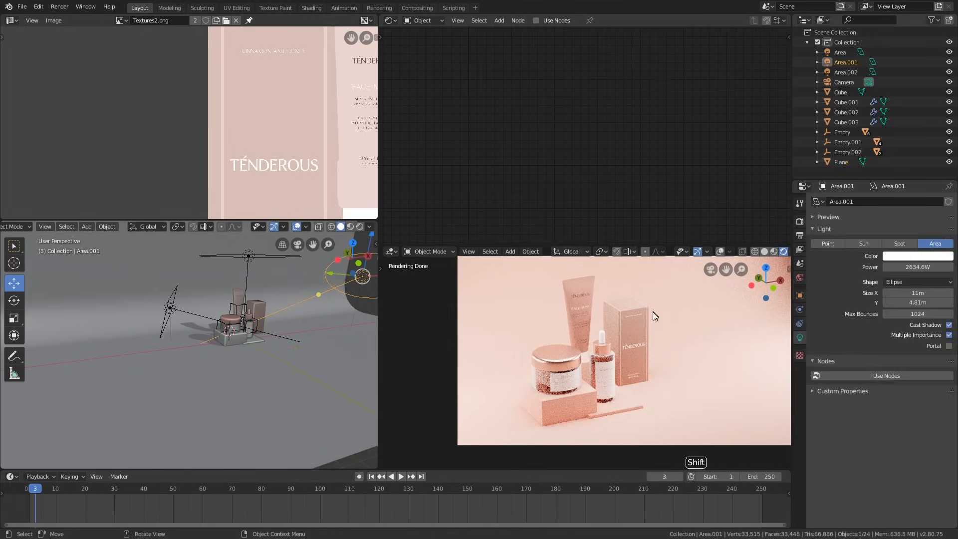
left_click(323, 345)
left_click(534, 89)
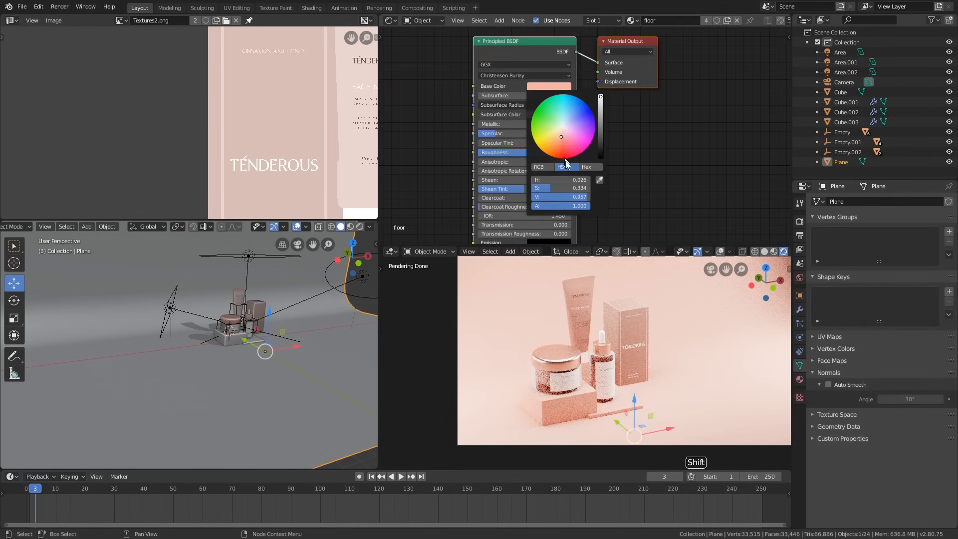
left_click_drag(575, 188, 546, 199)
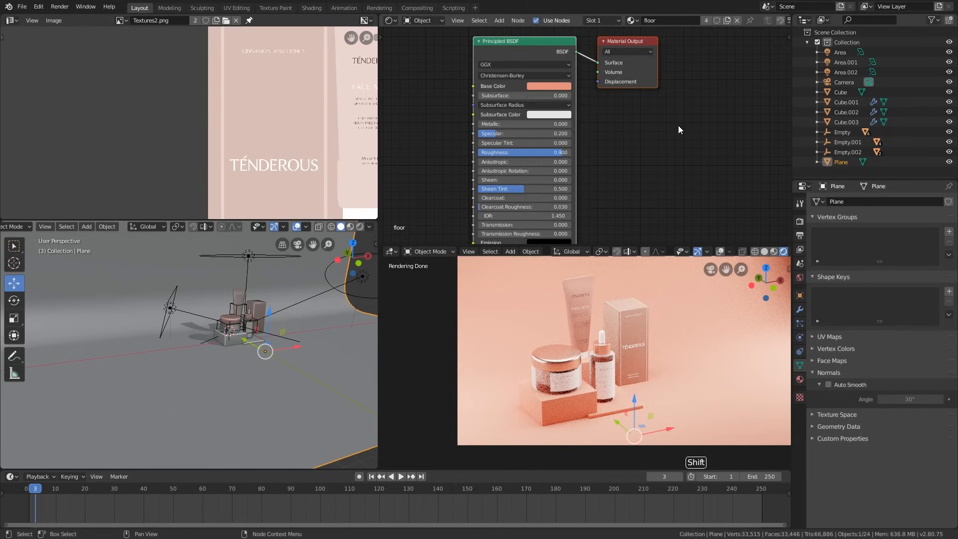
key("alt+Tab")
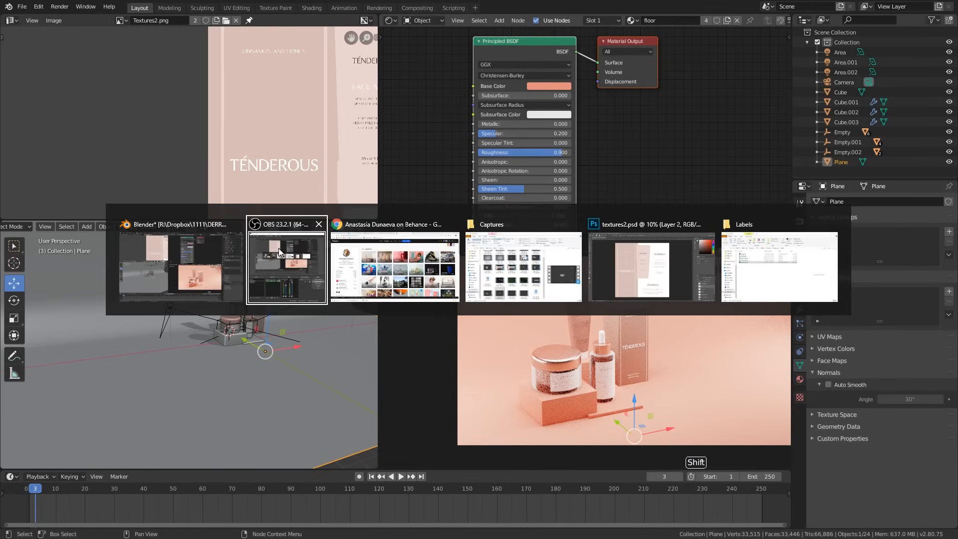